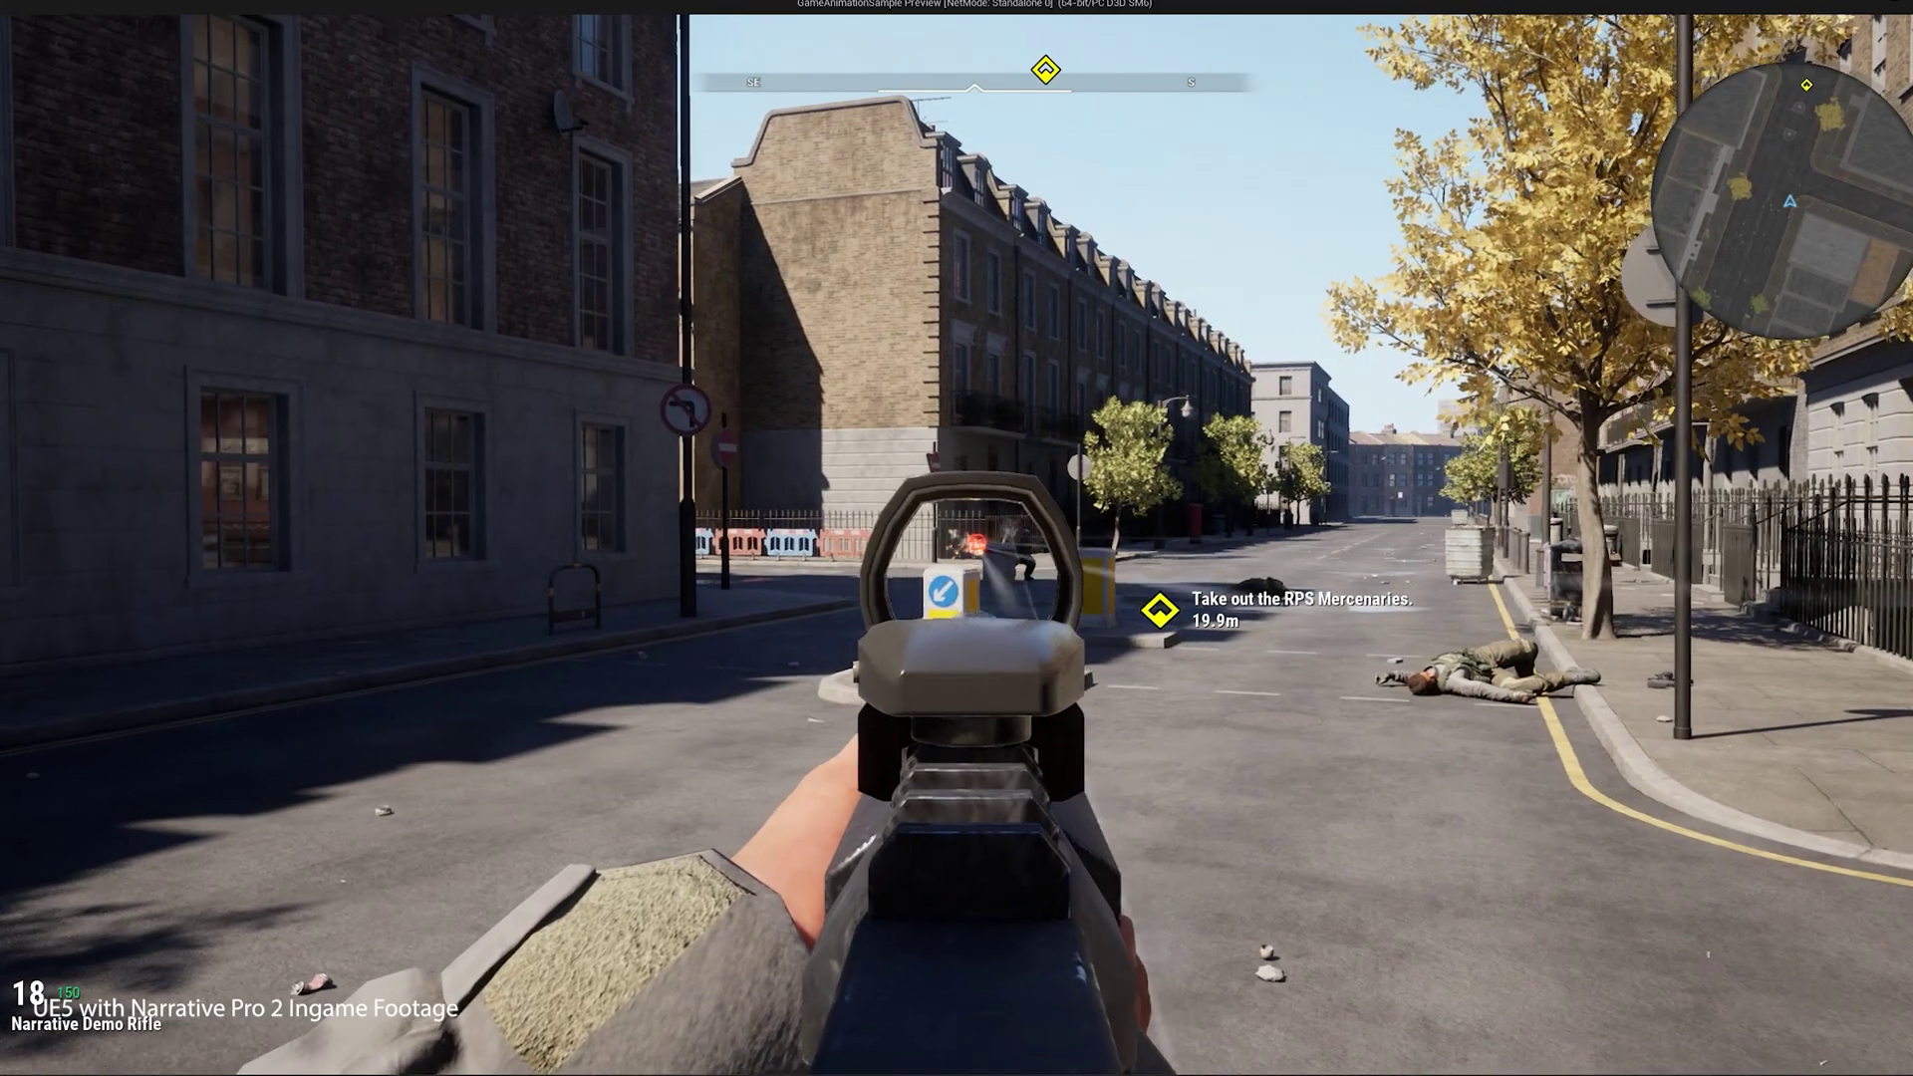
key("d")
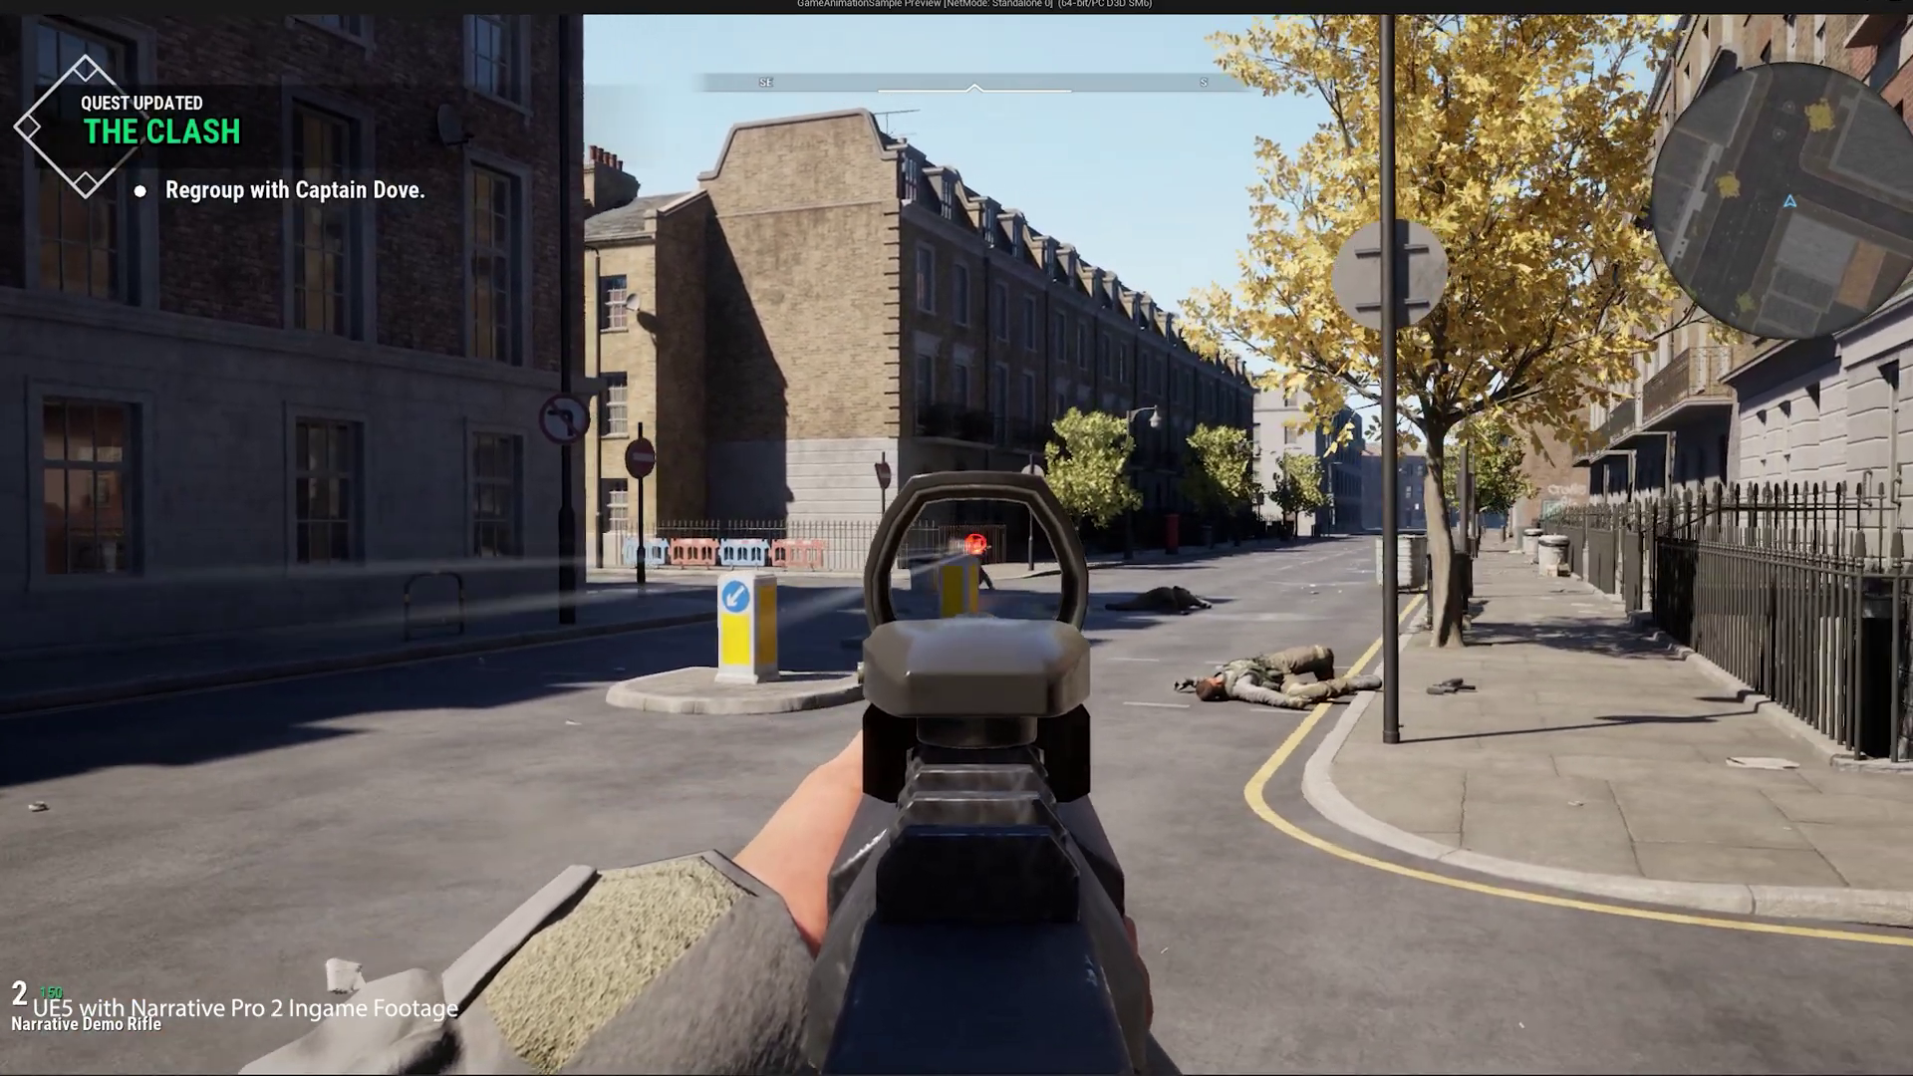
key("r")
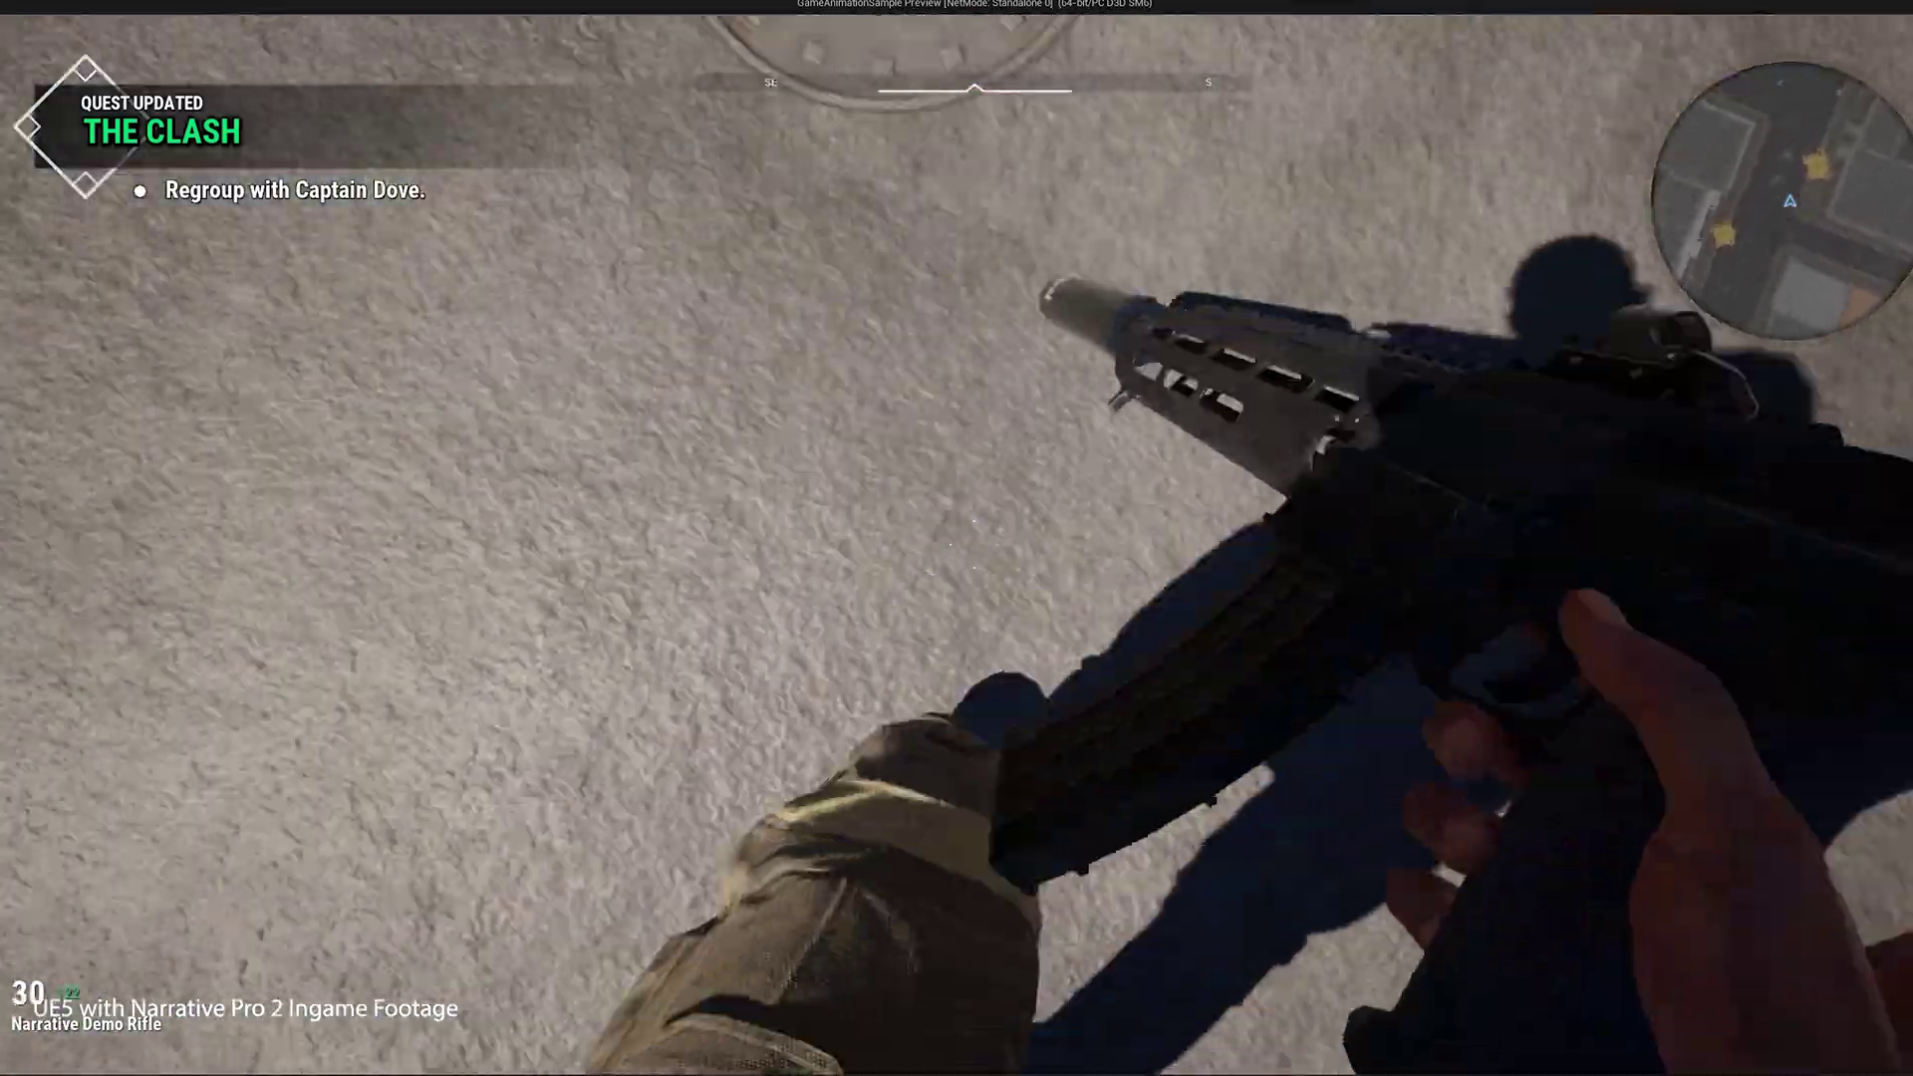
key("w")
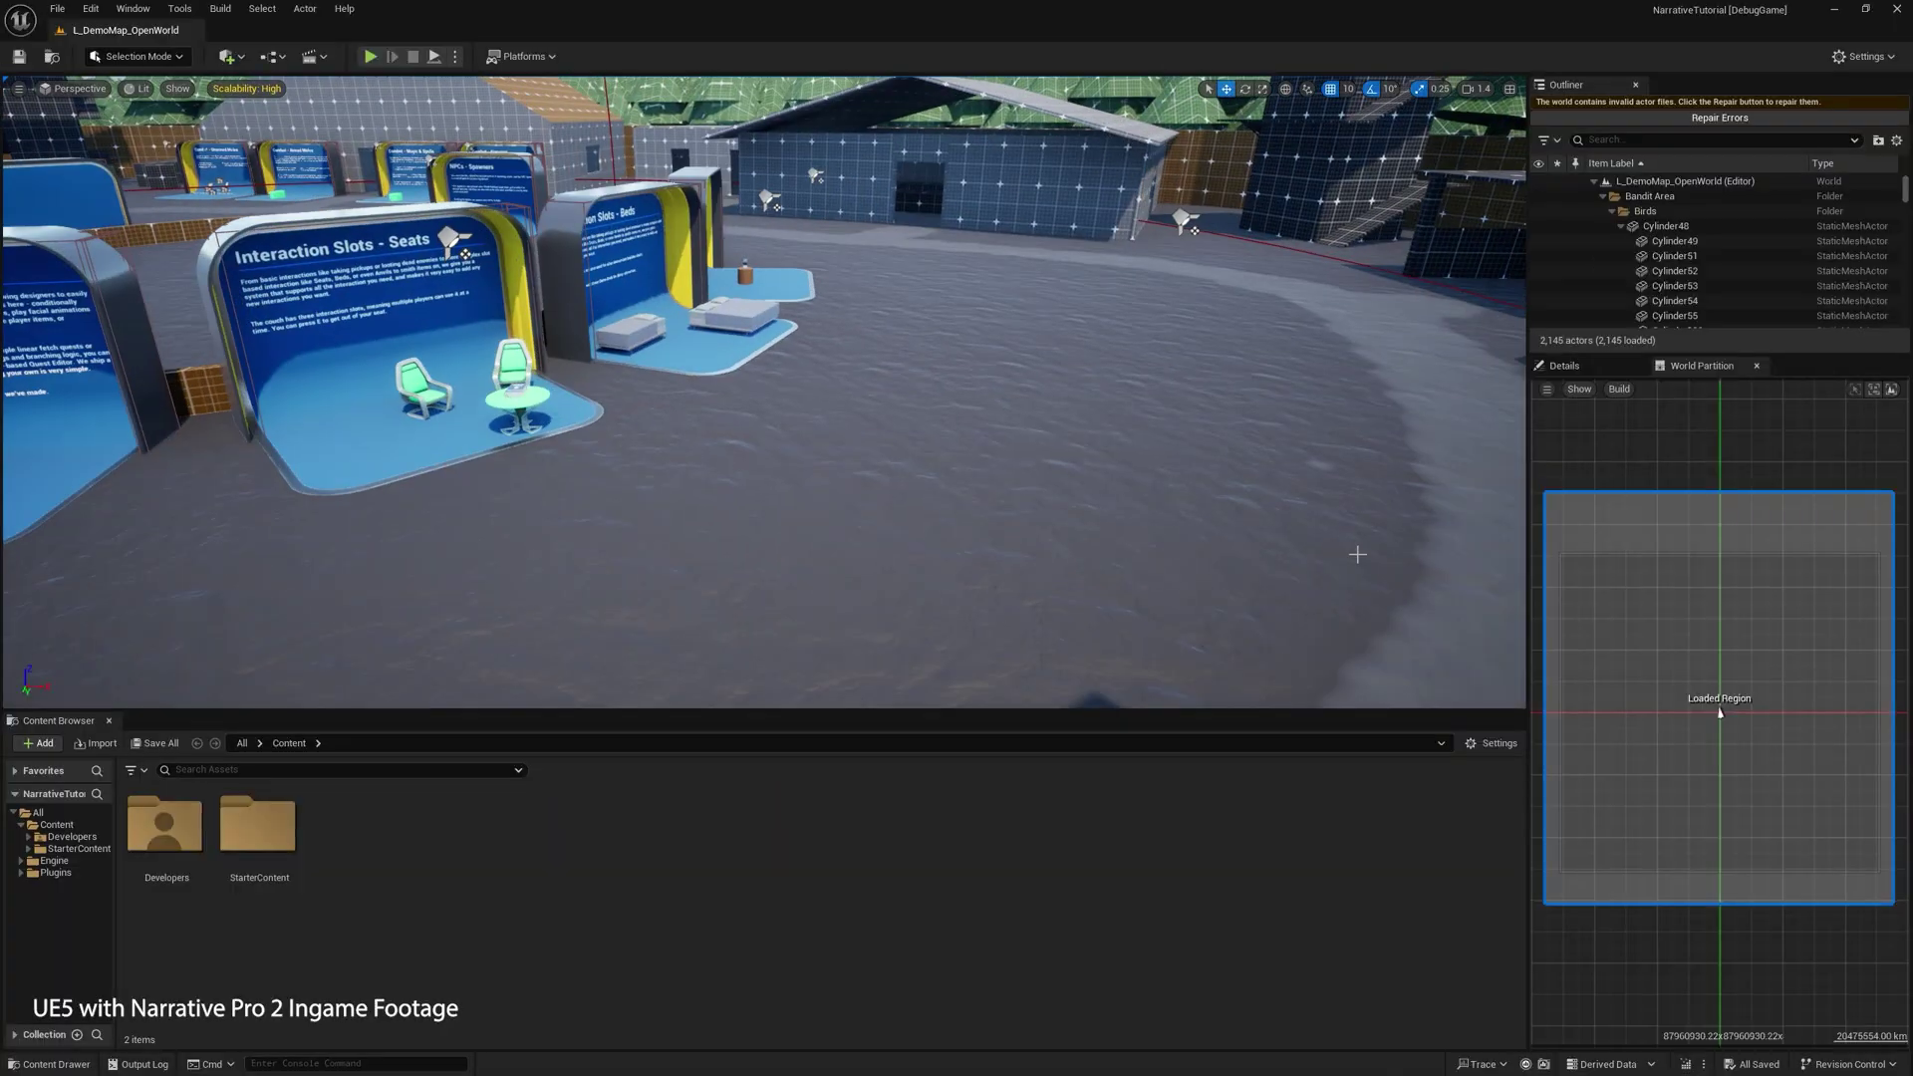
right_click_drag(1301, 542, 718, 509)
key("d")
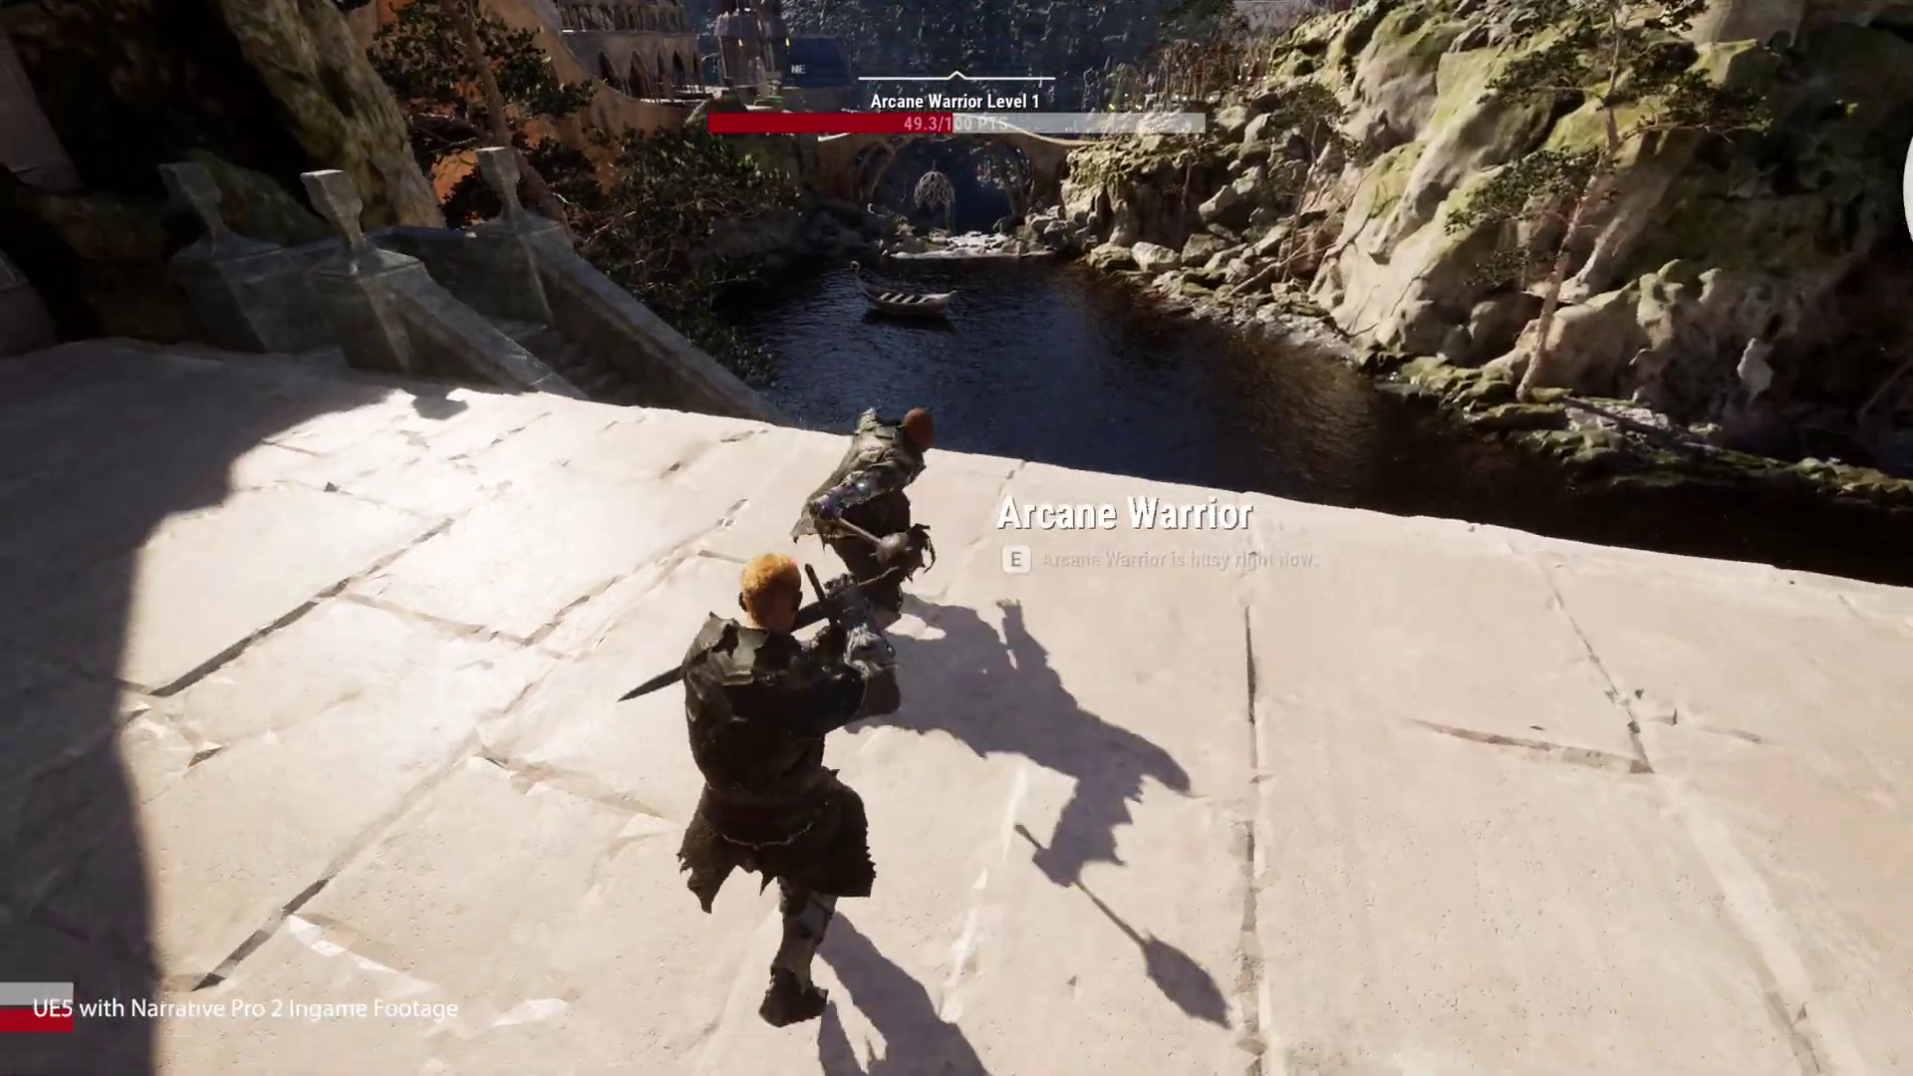
key("a")
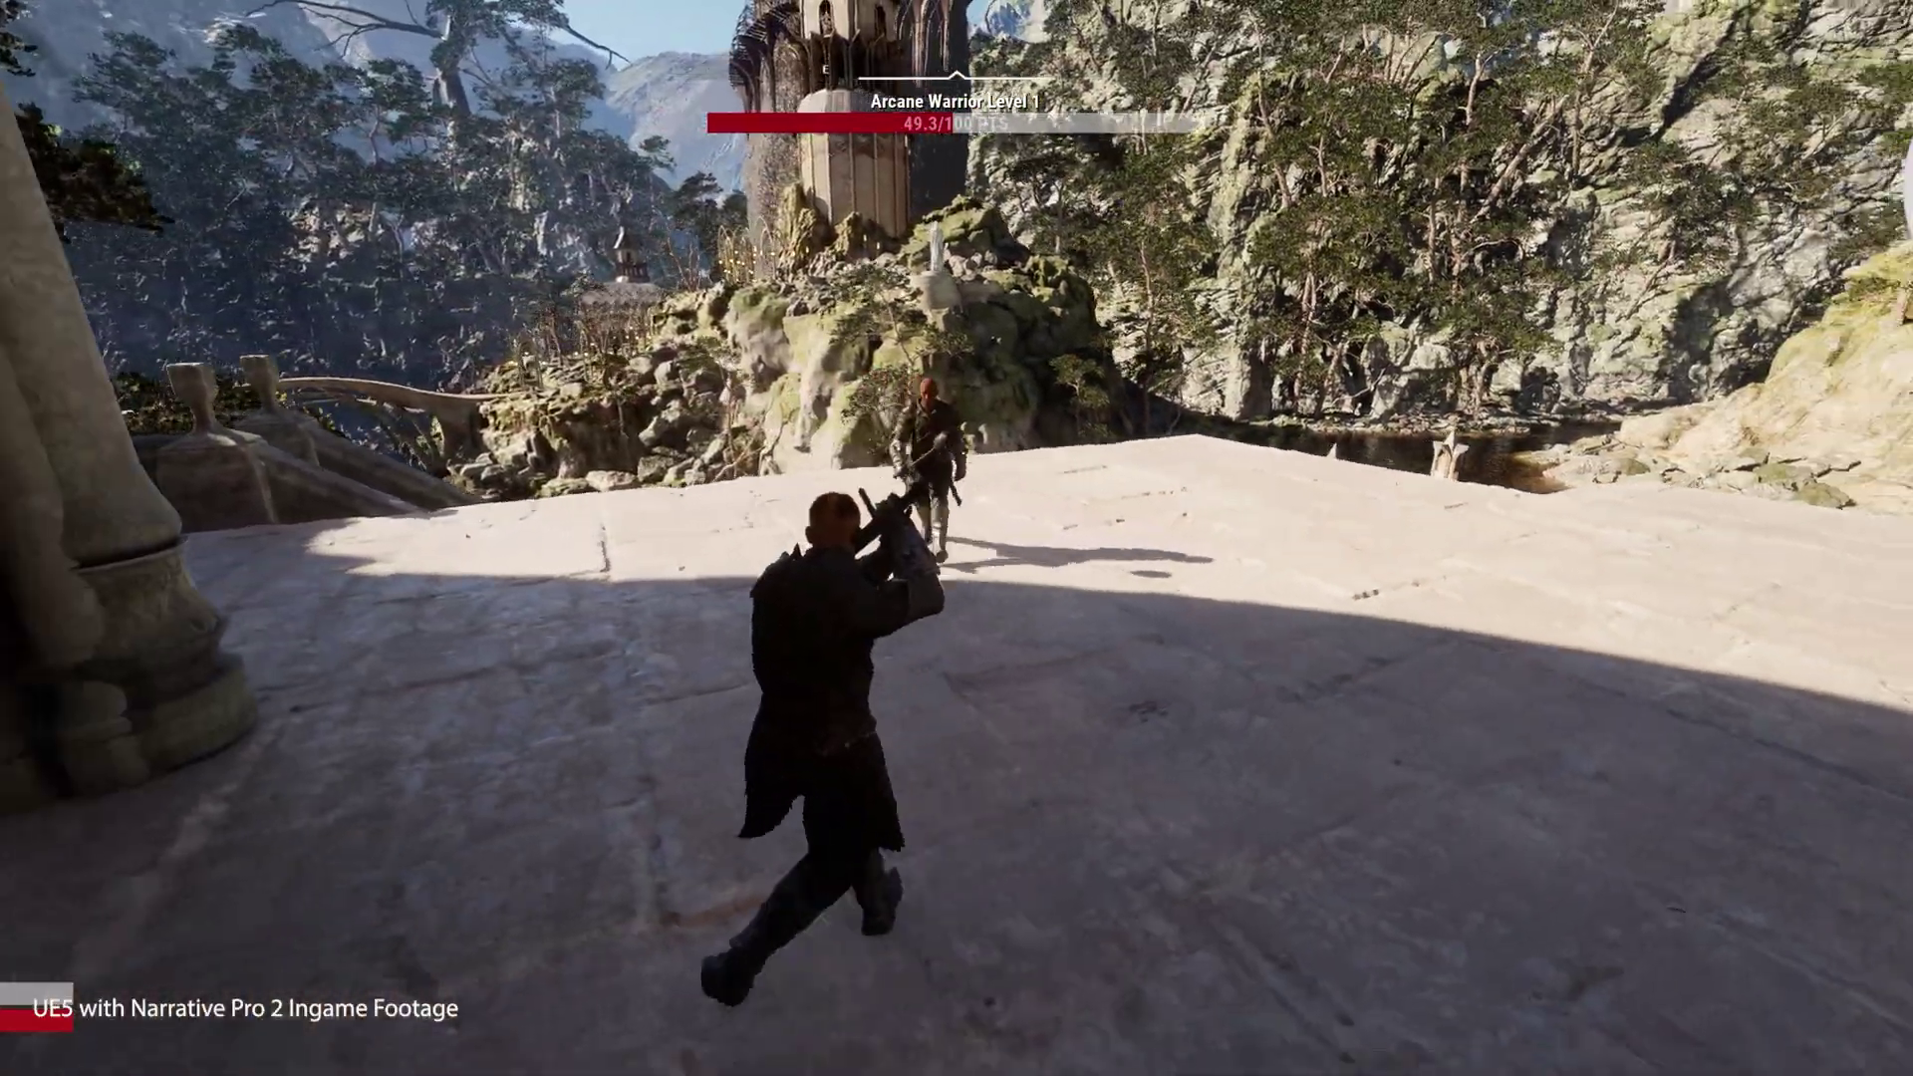
key("space")
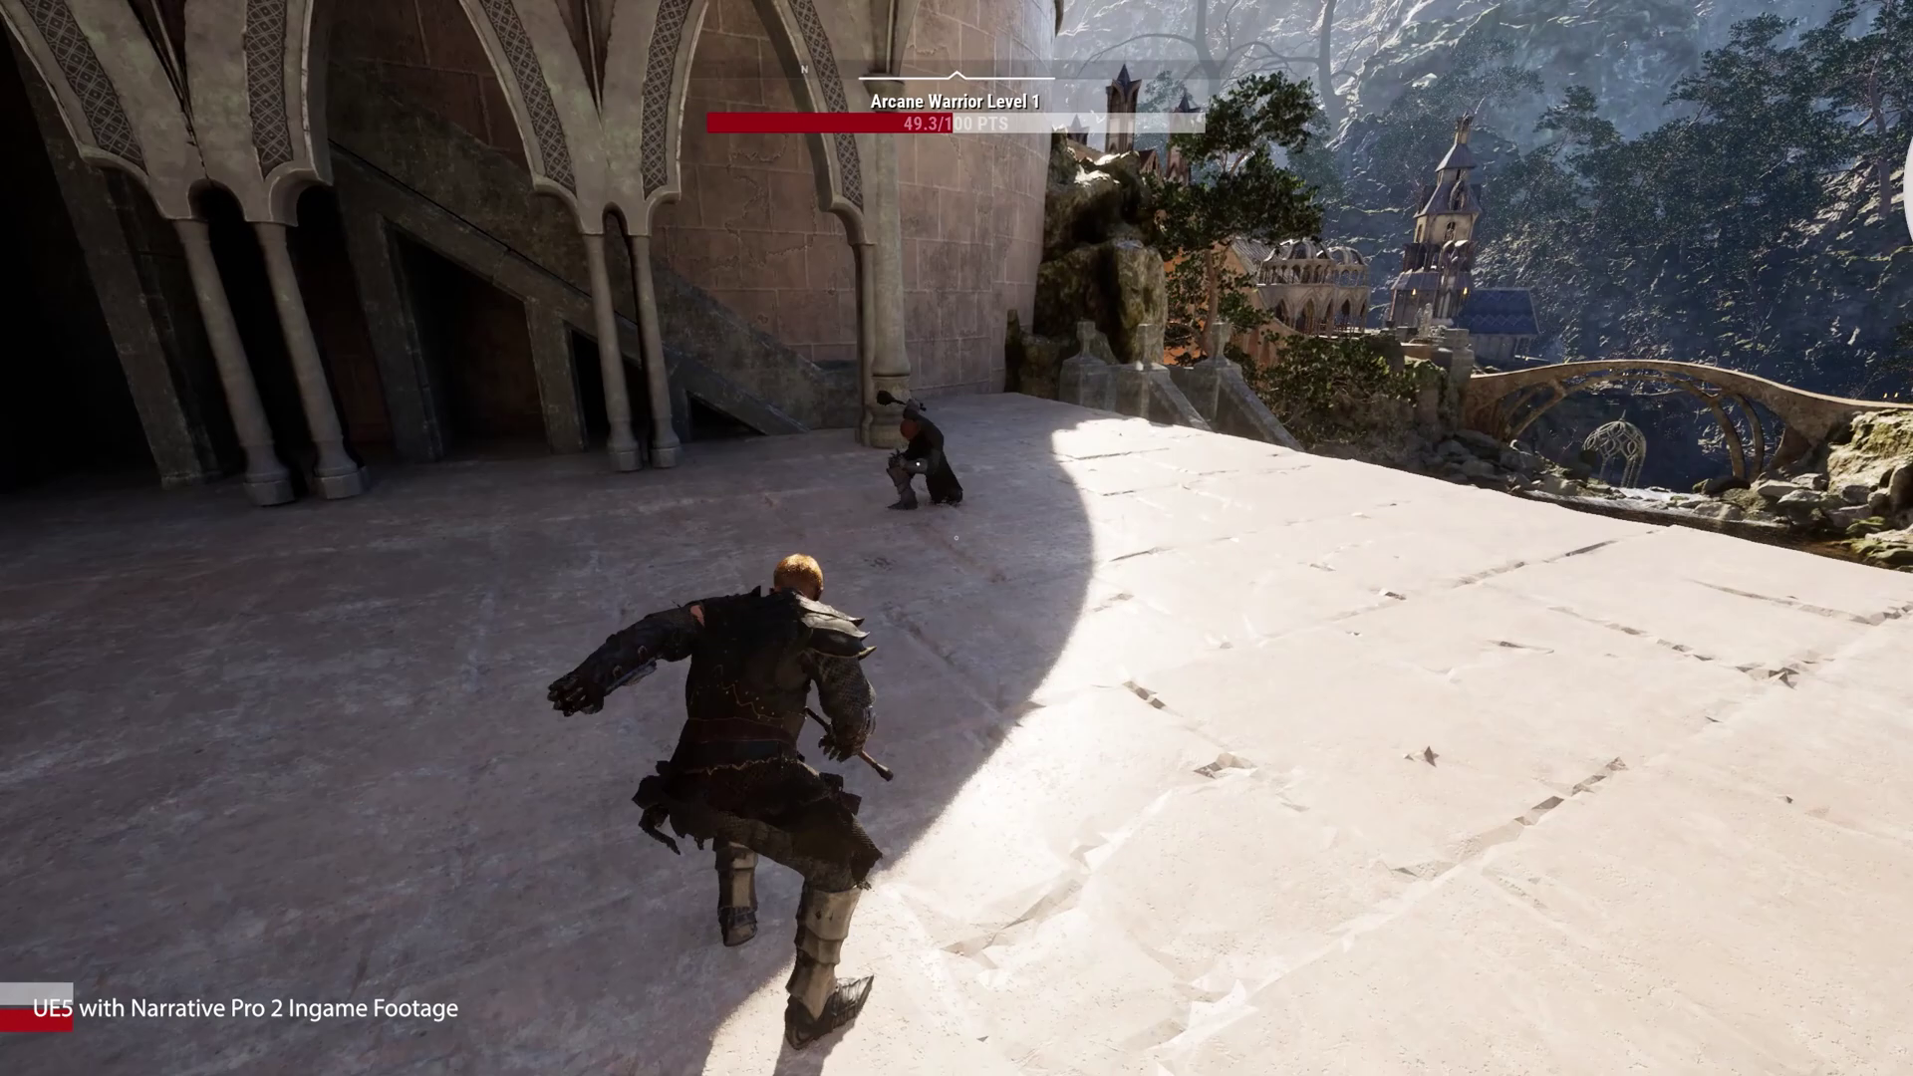
key("w")
left_click(957, 539)
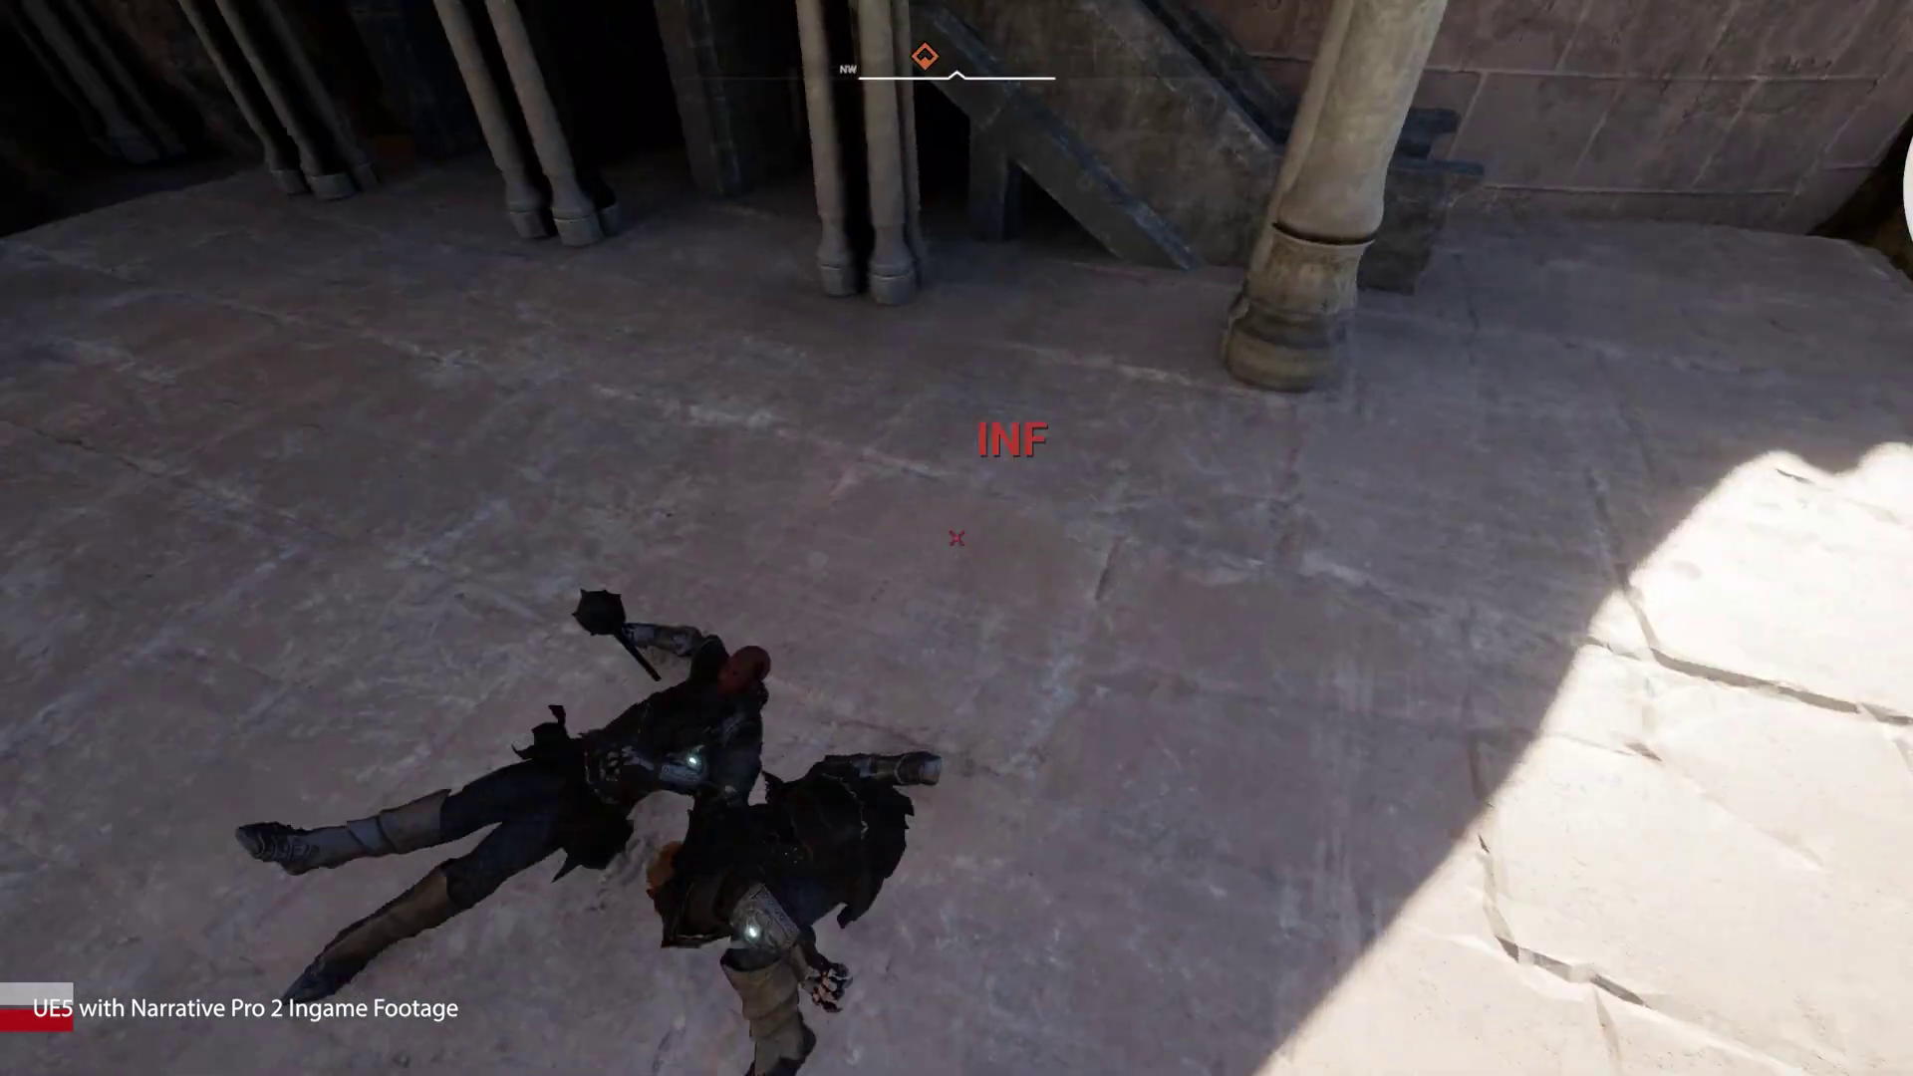
key("w")
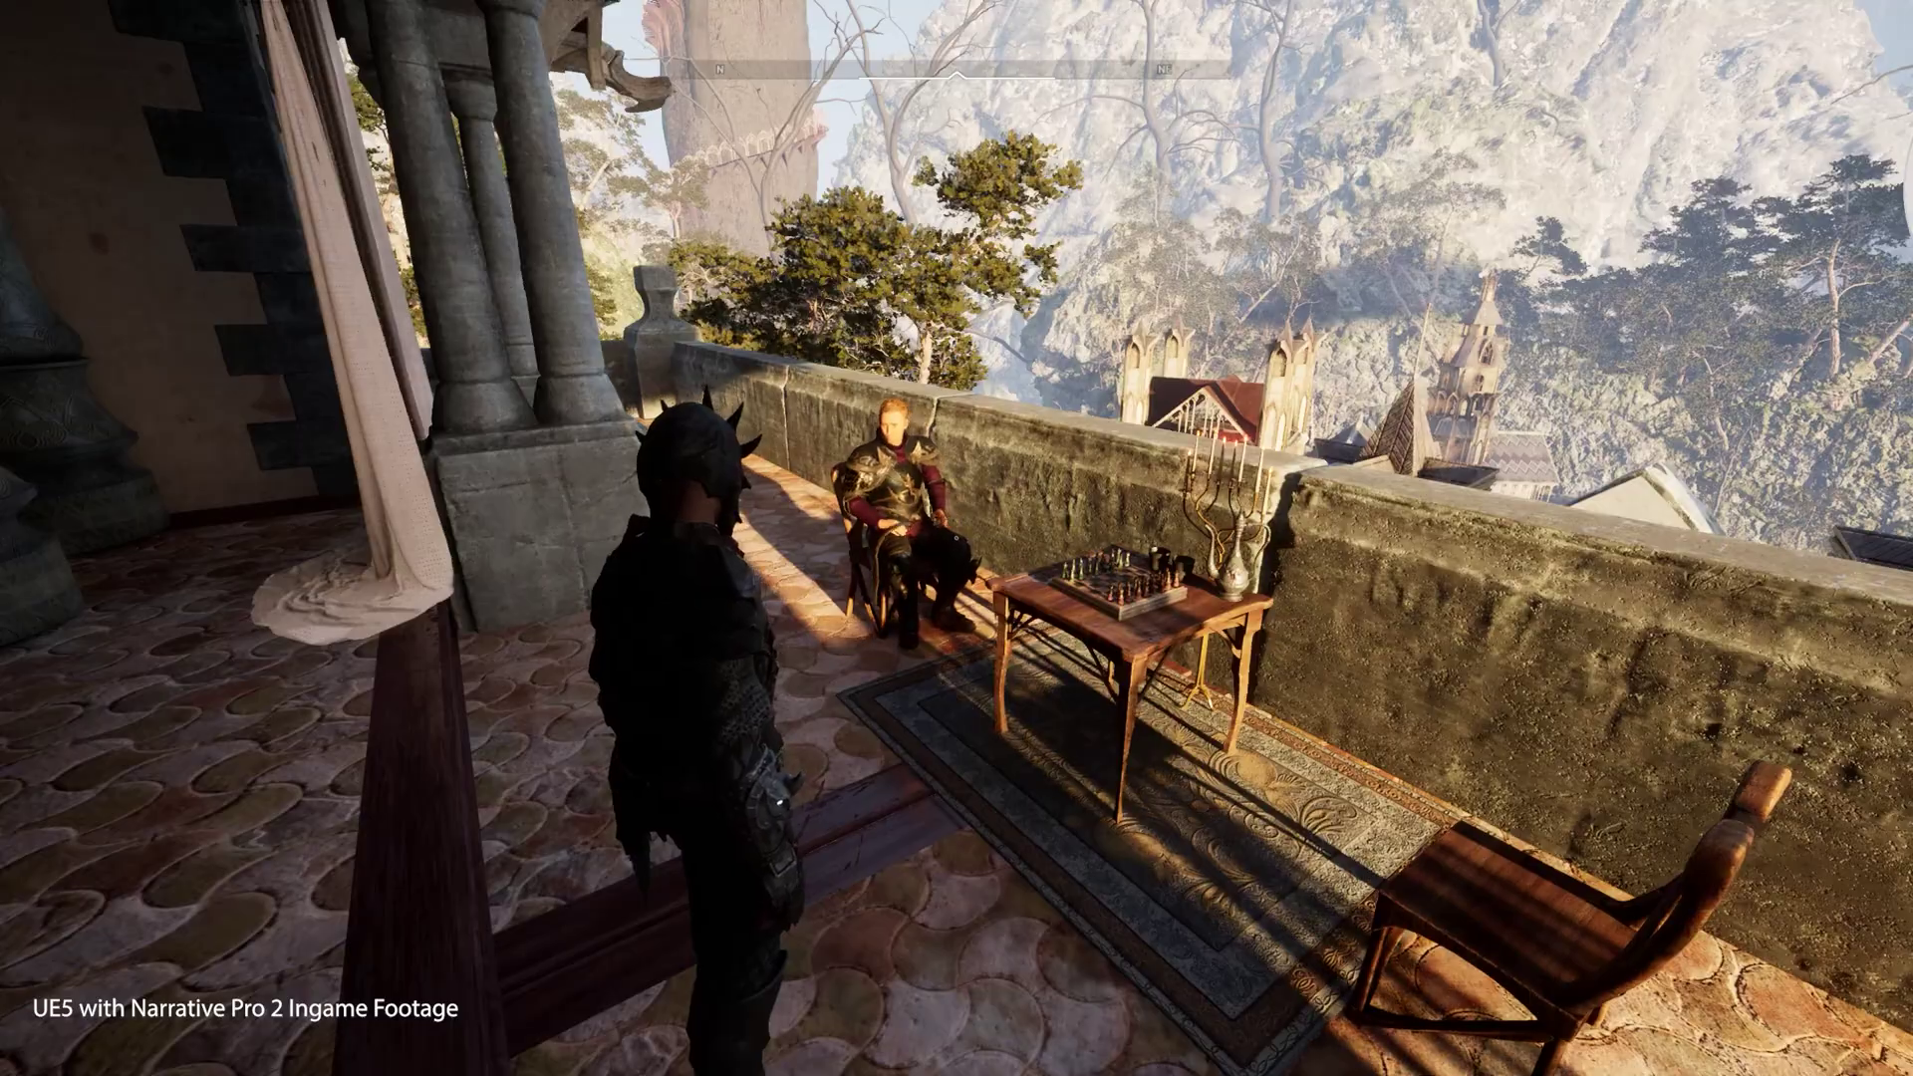
key("w")
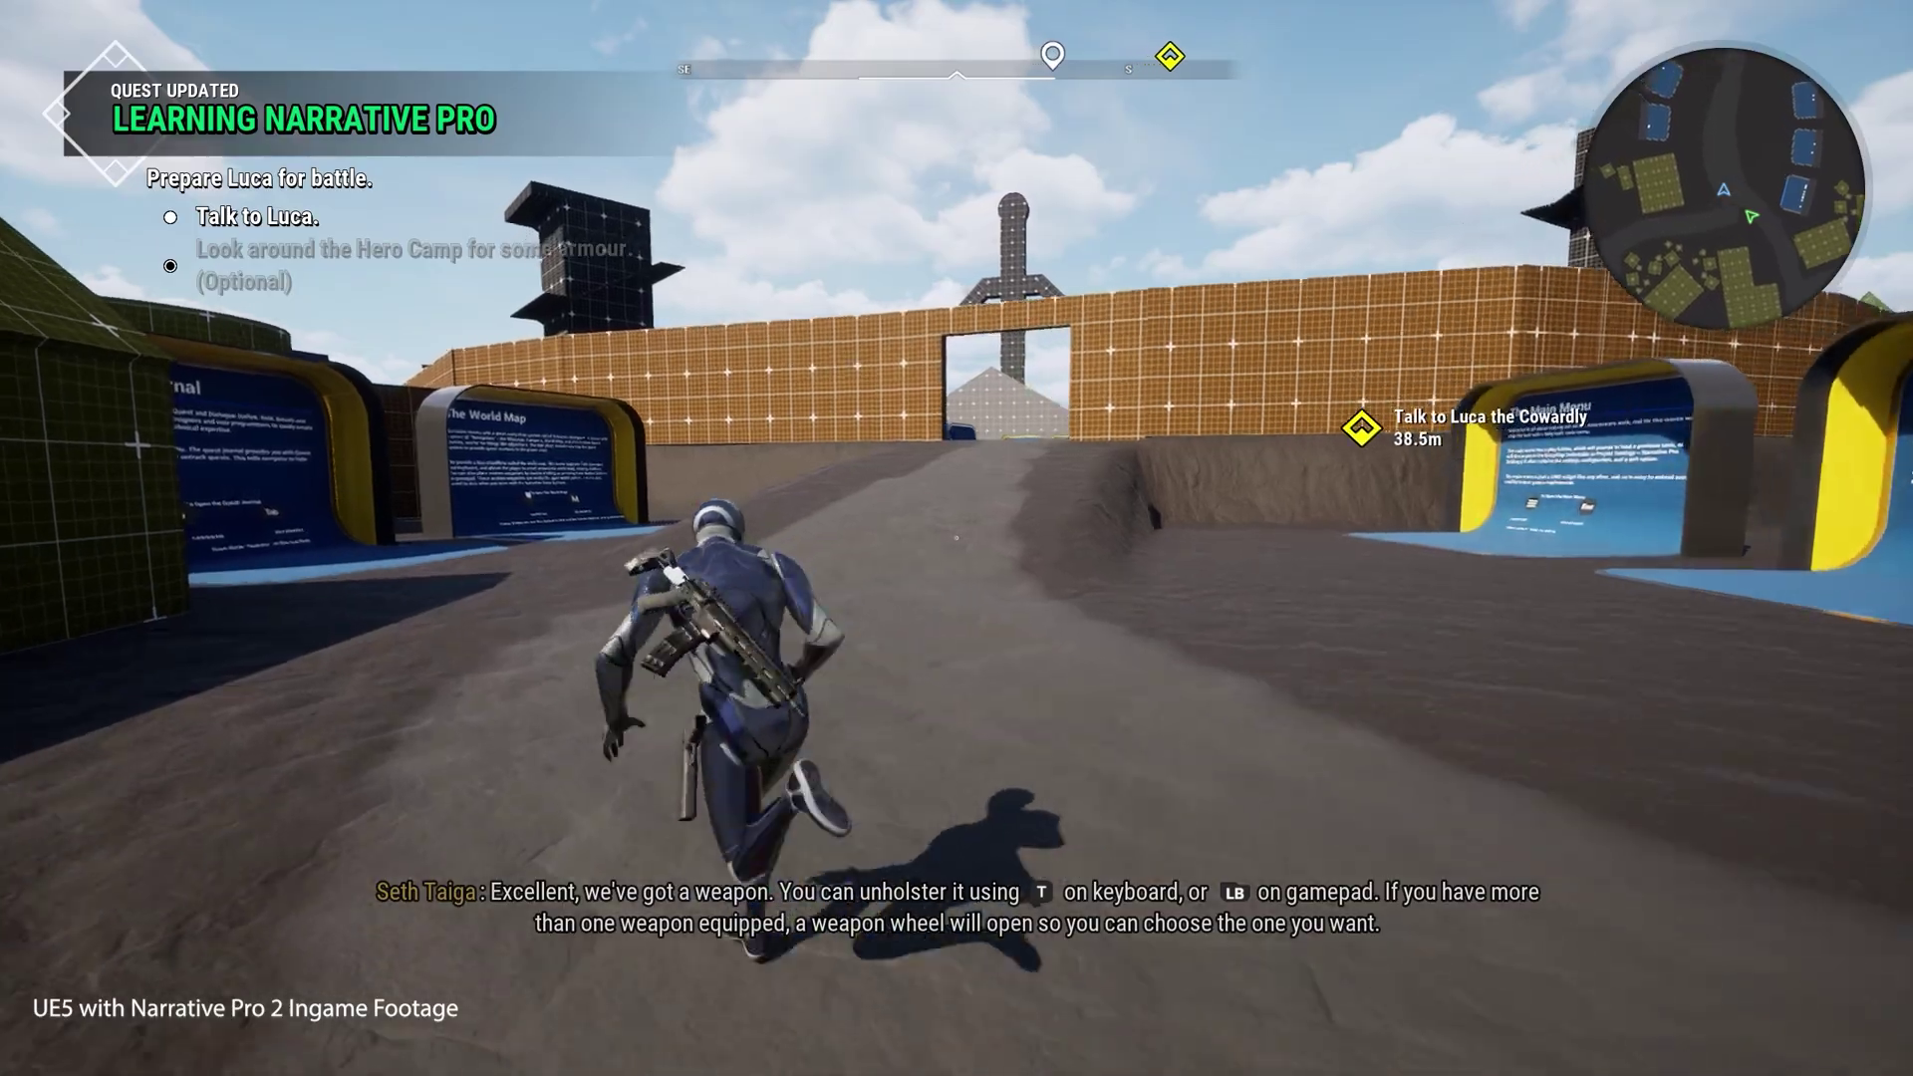
key("w")
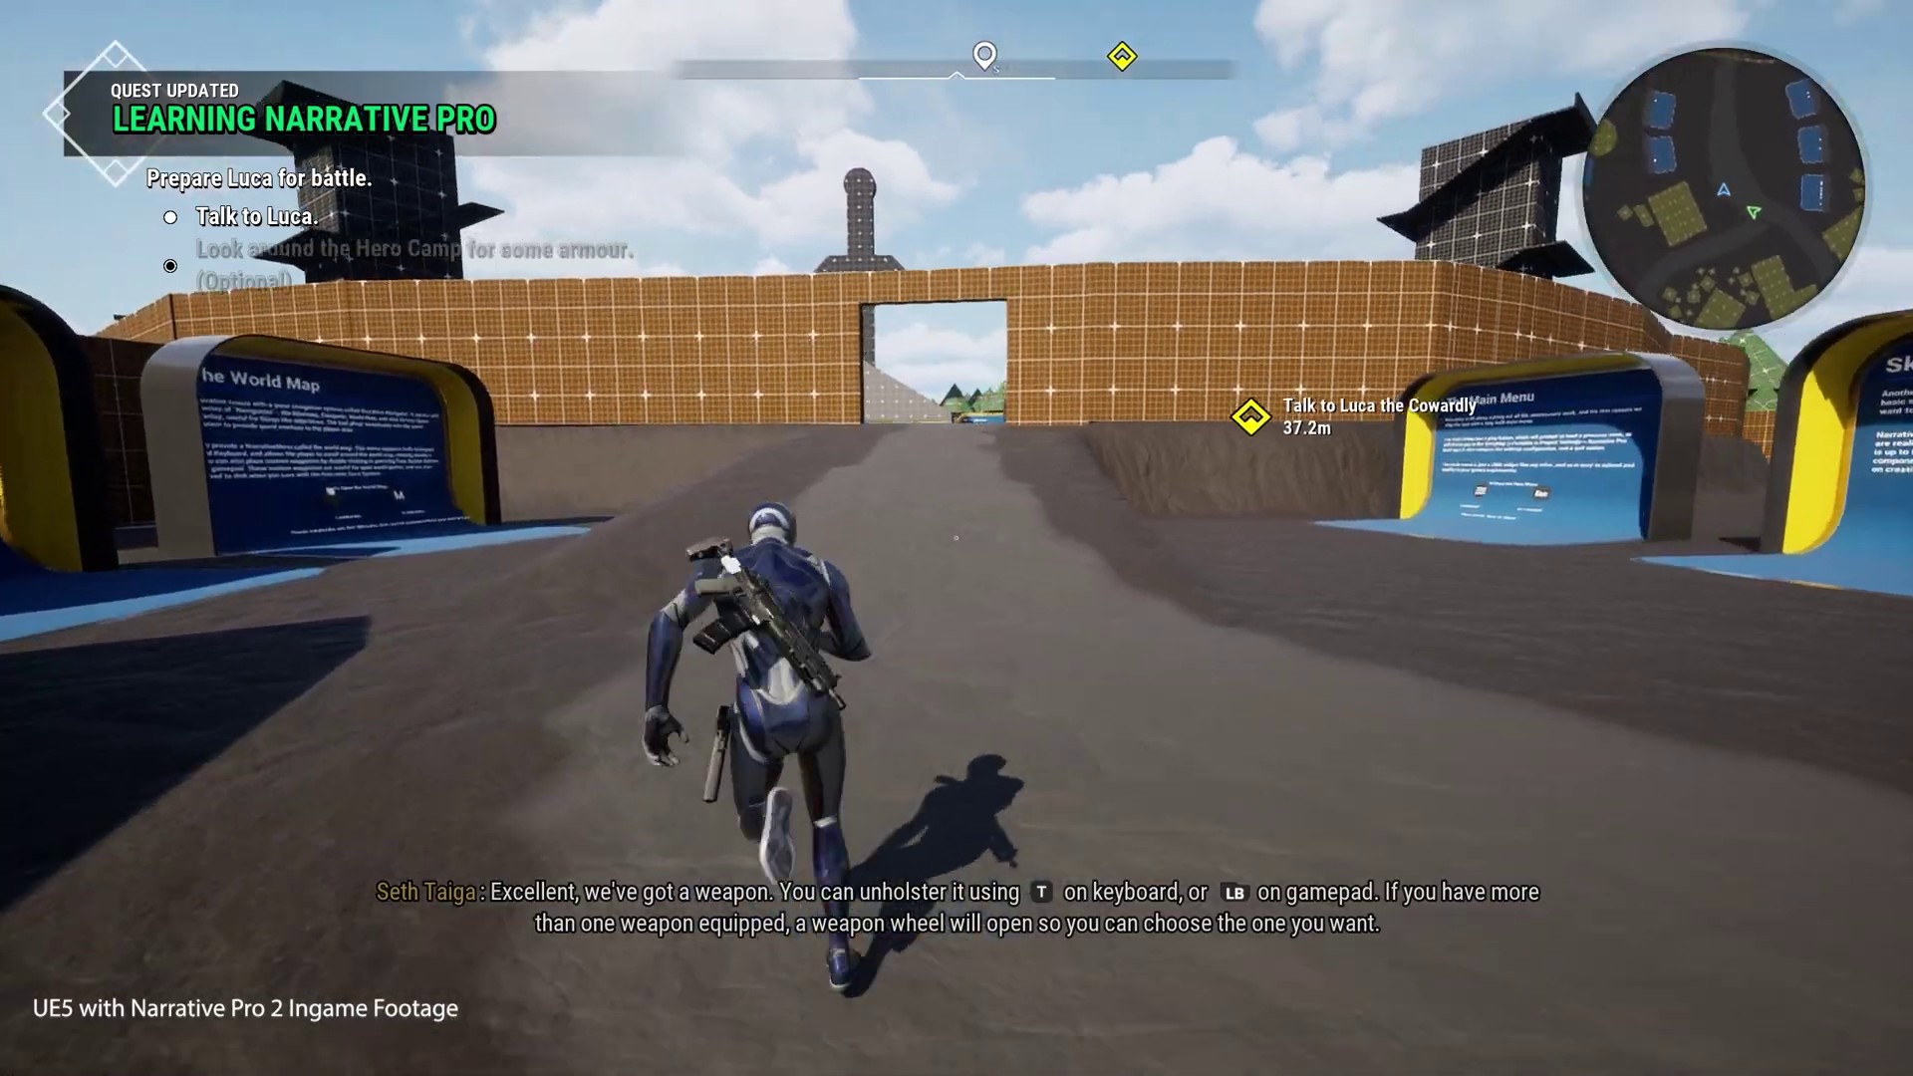
key("w")
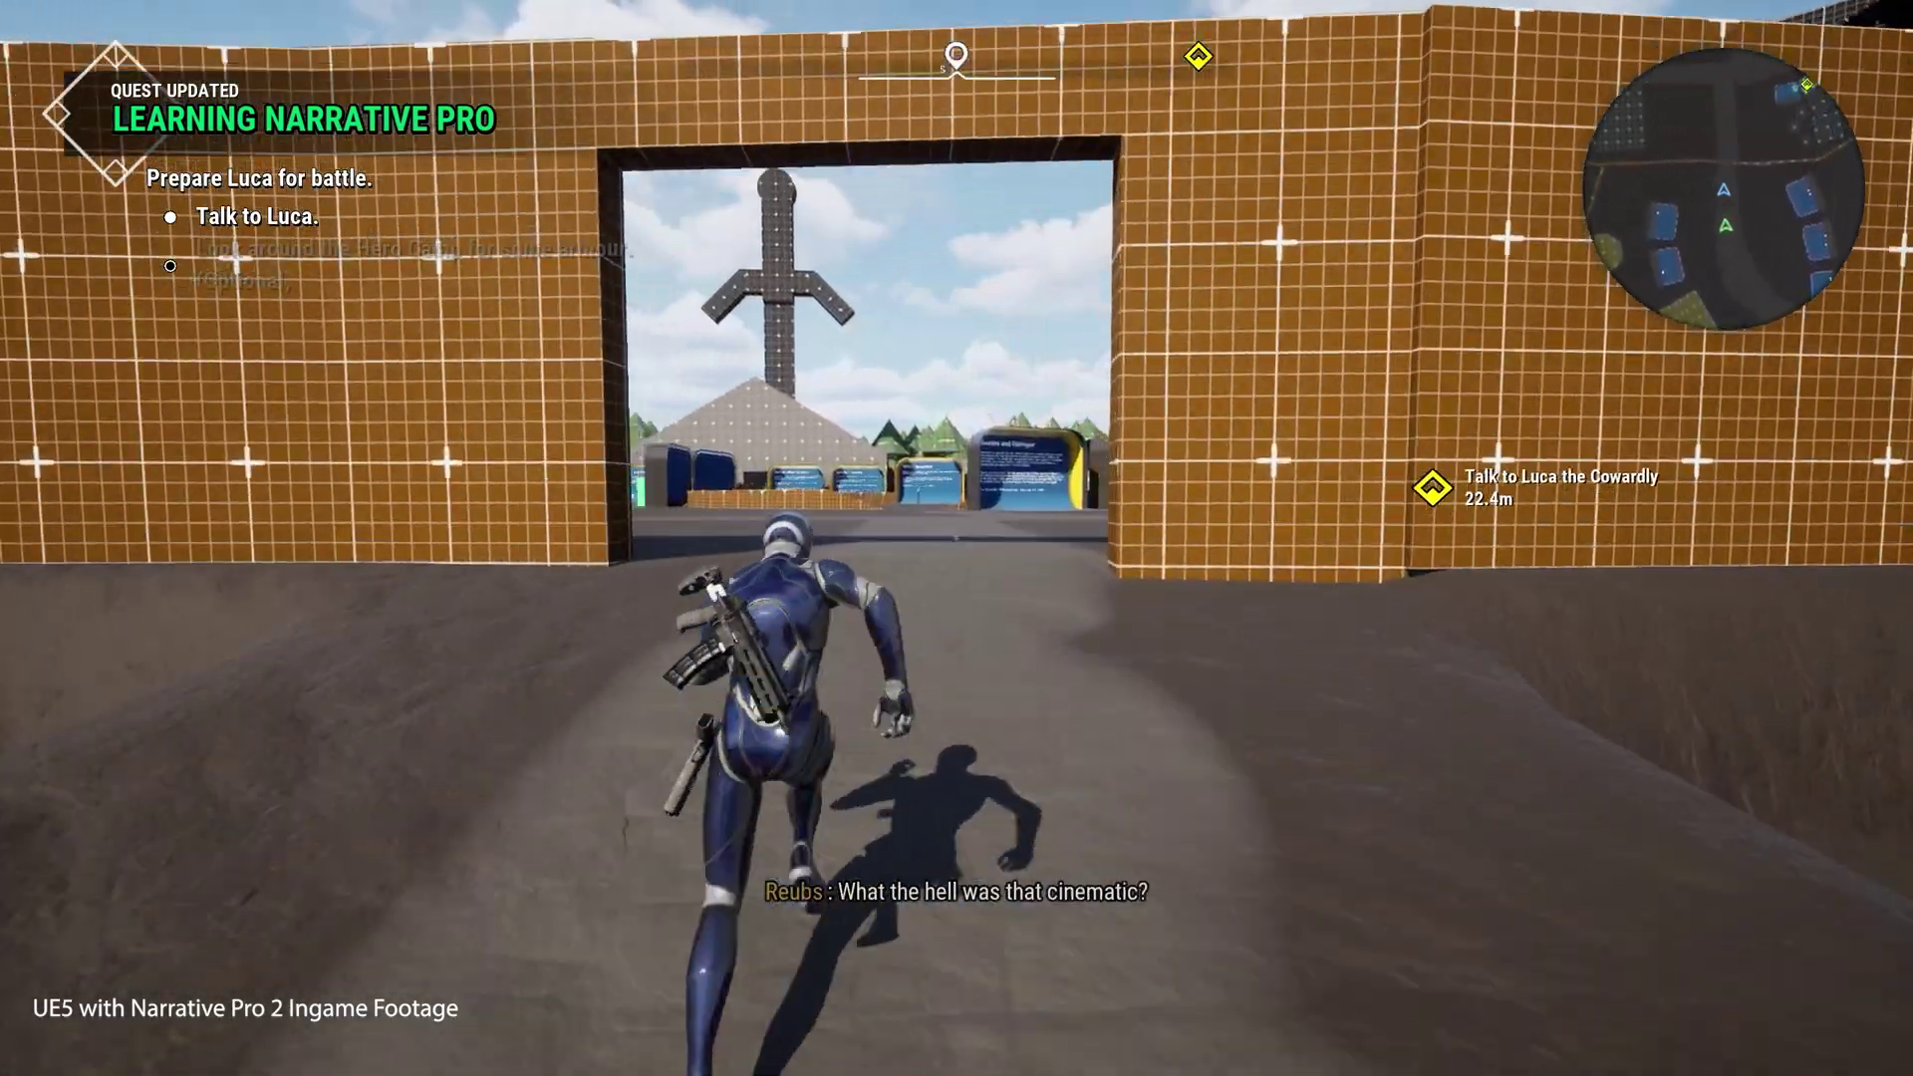
key("w")
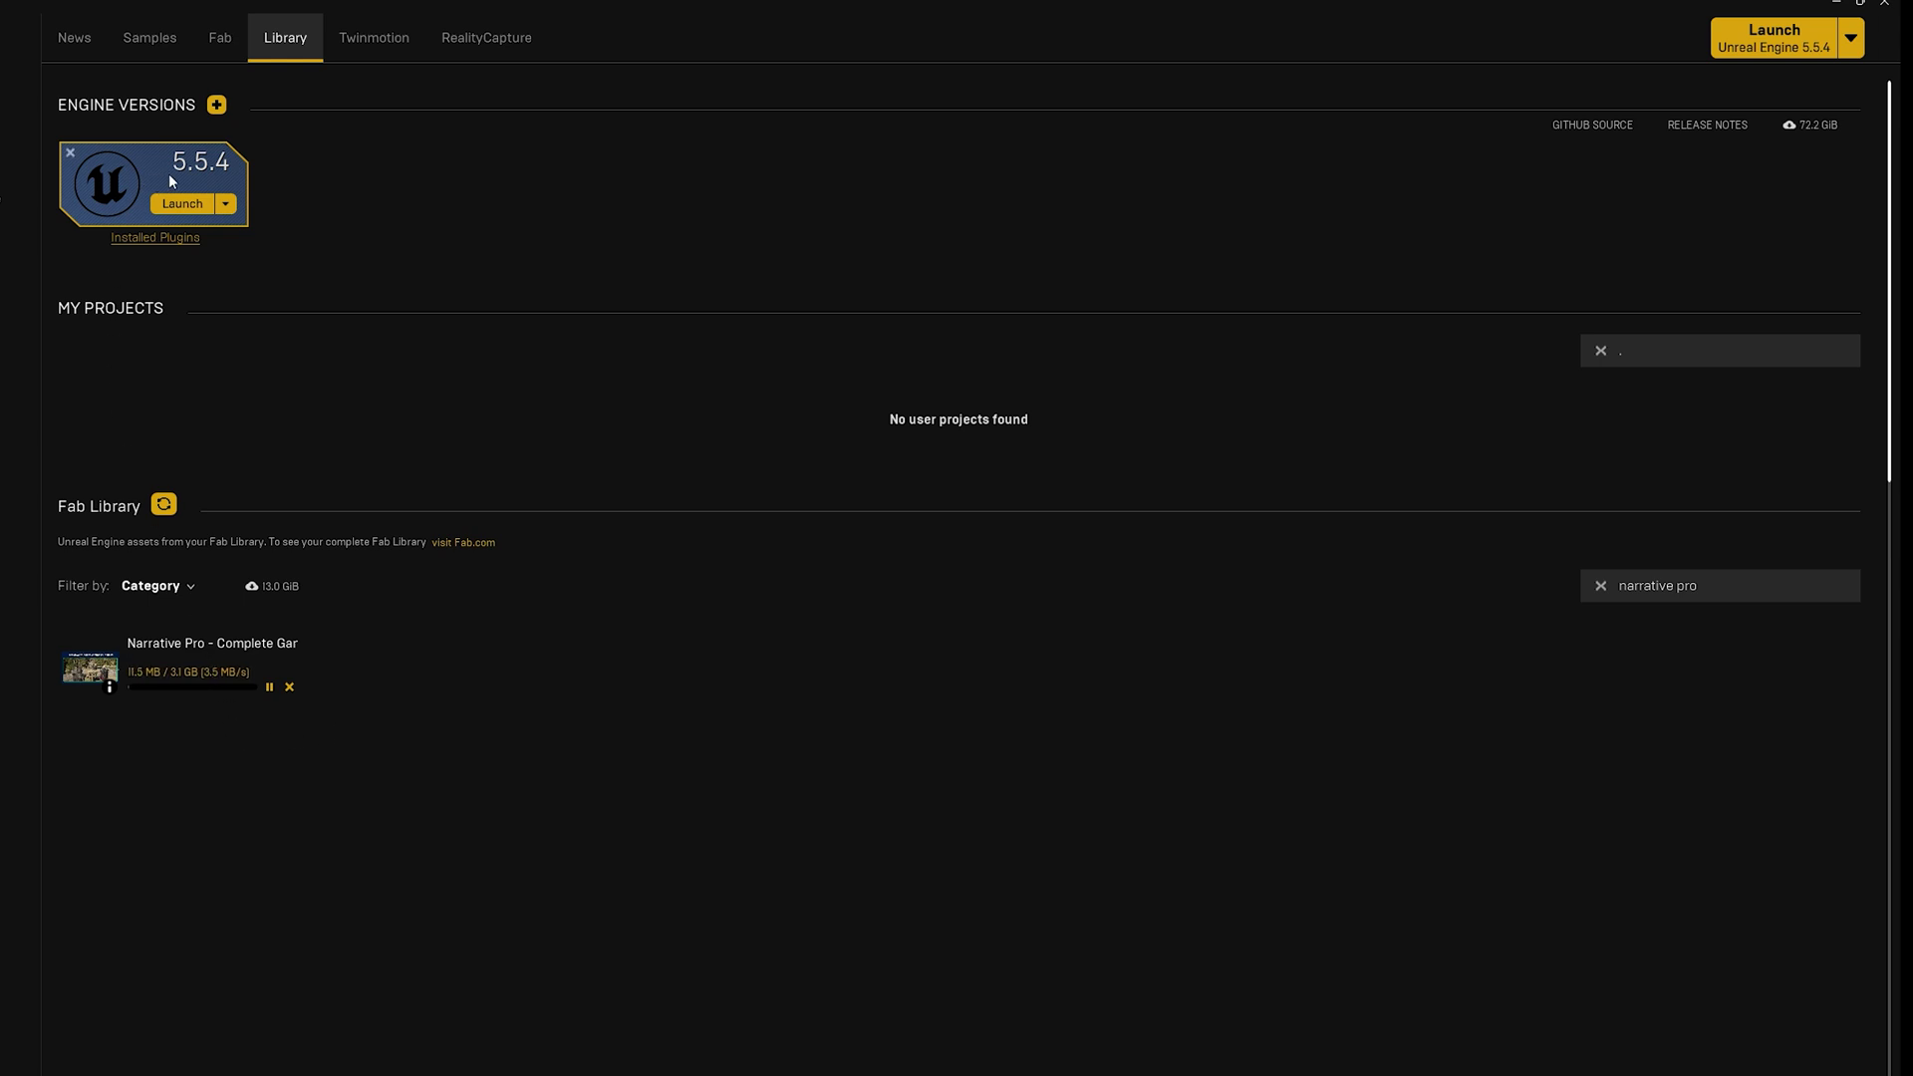
Step: Launch Unreal Engine 5.5.4 and set up a Blank C++ Games project named NarrativeTutorial in the desktop's TutorialVideo2 folder
left_click(182, 203)
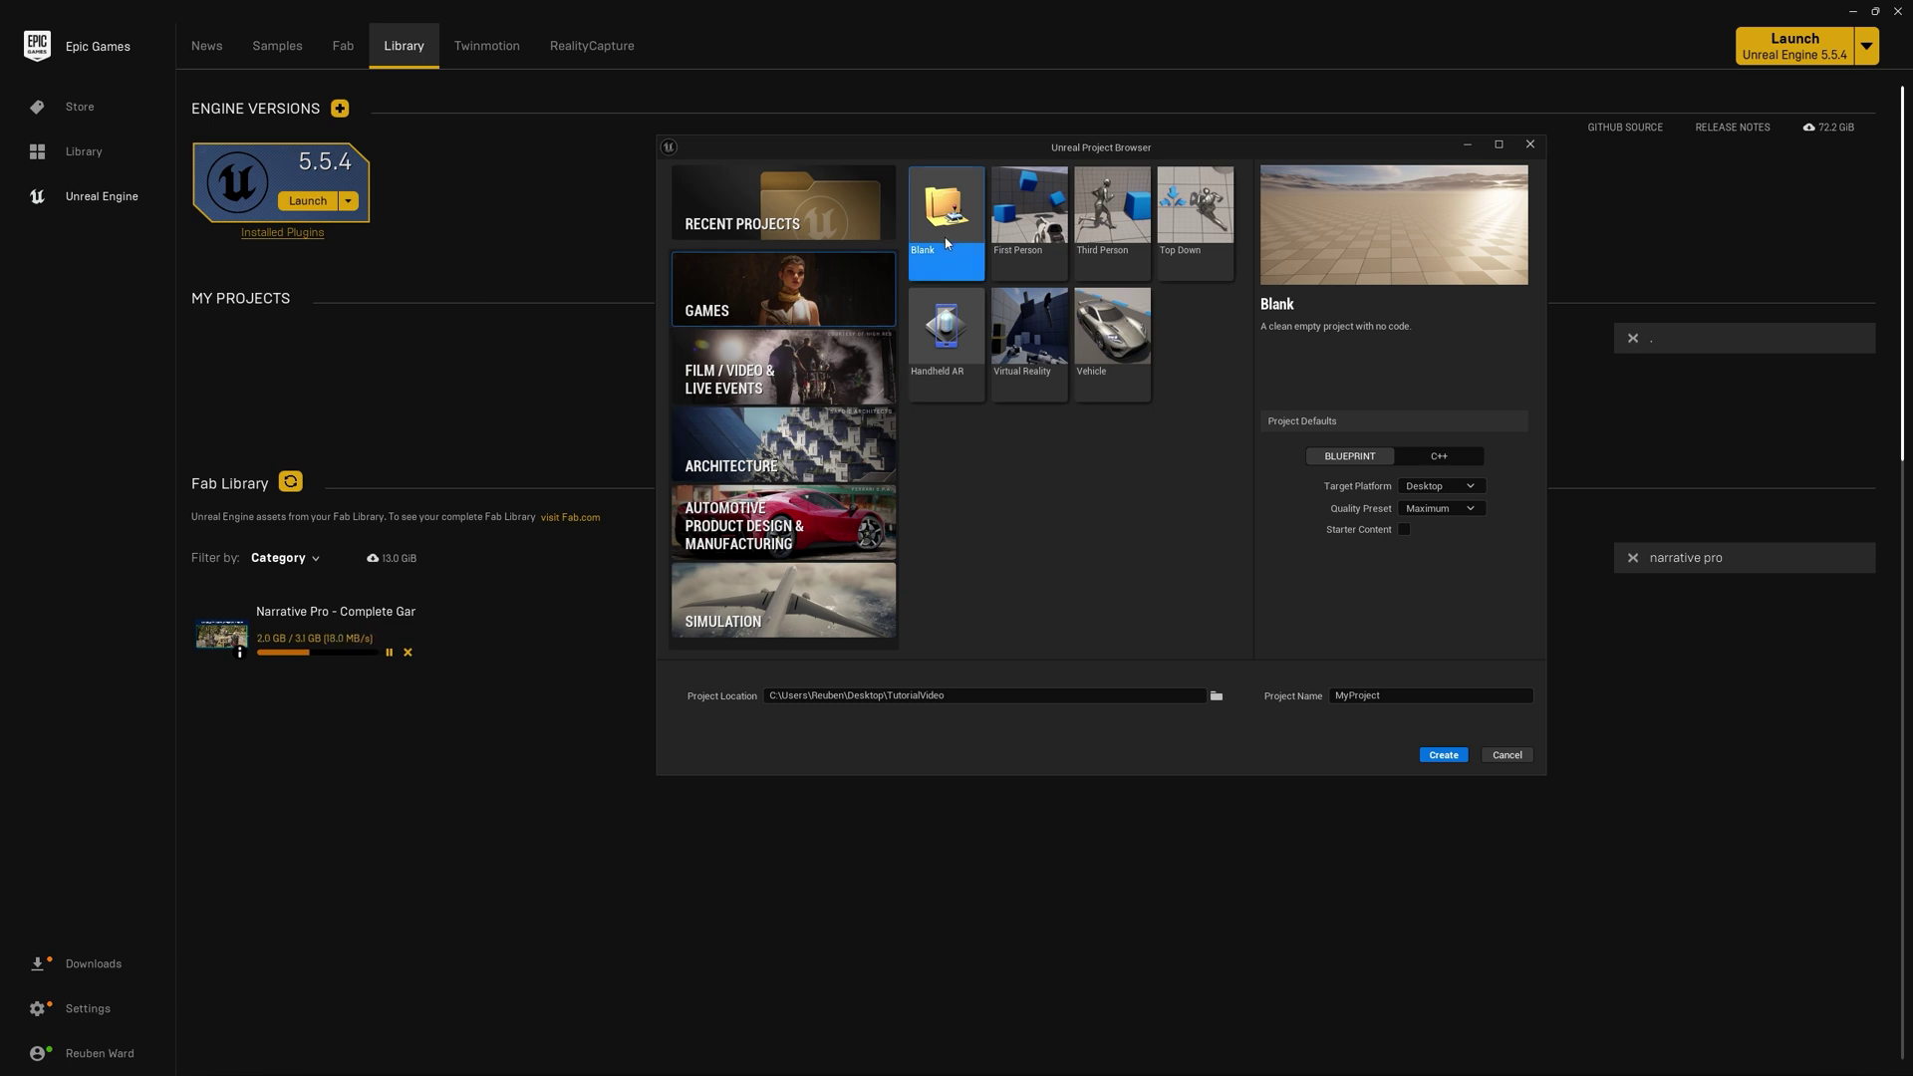
left_click(1427, 459)
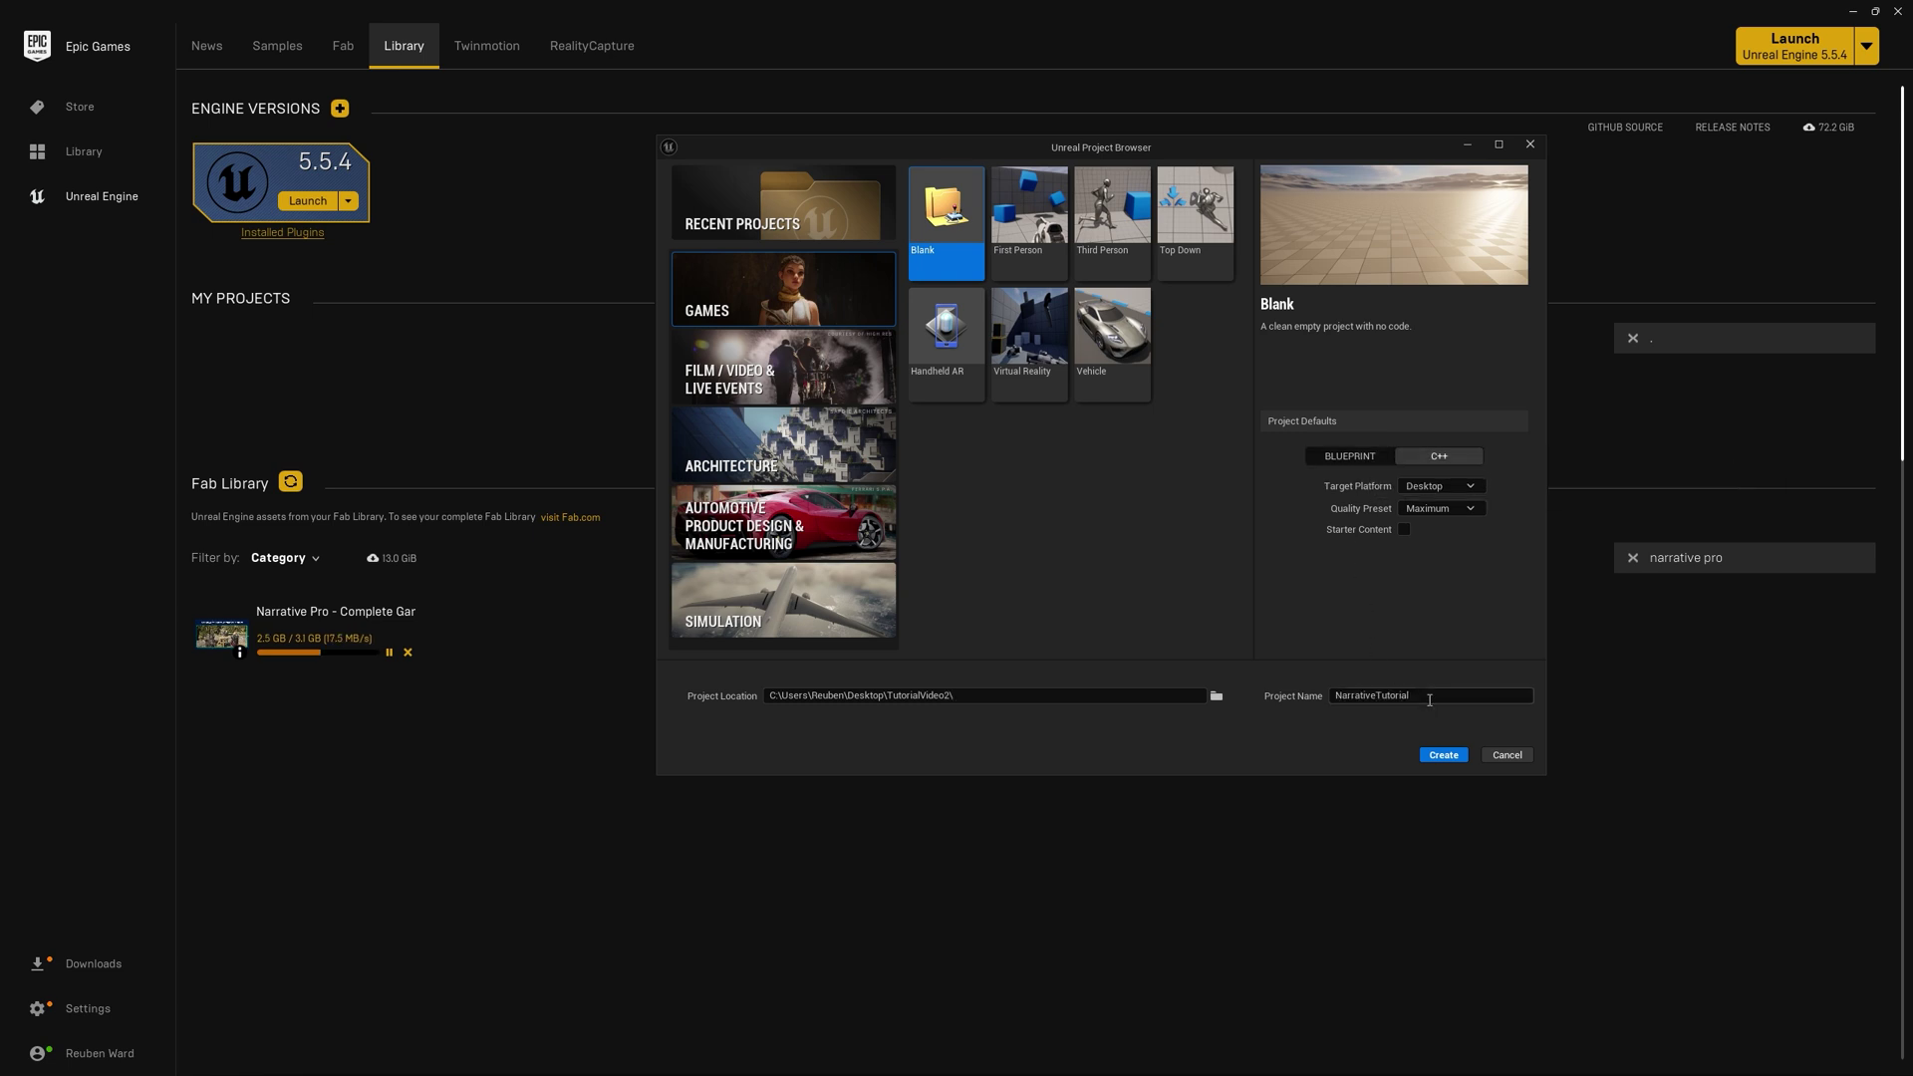
left_click_drag(1430, 698, 1325, 695)
left_click(1407, 646)
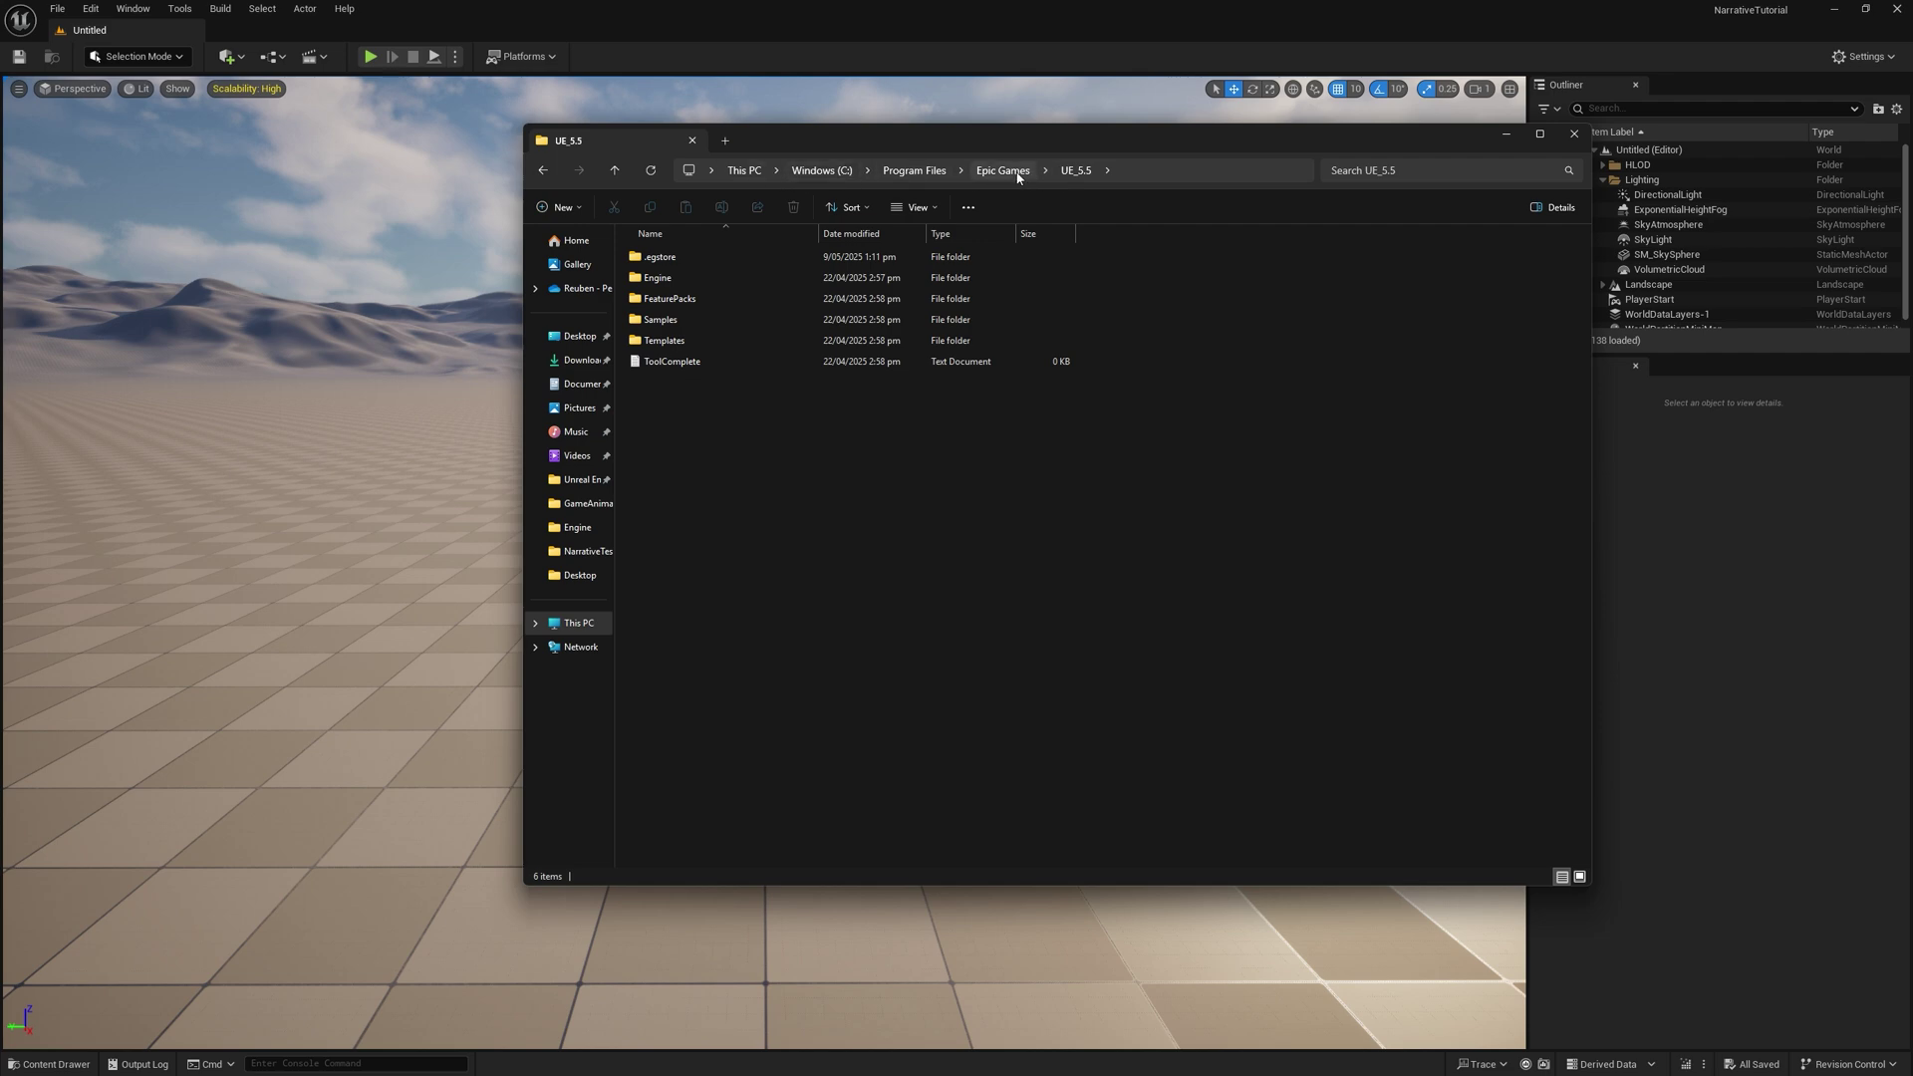
Step: Copy the Narrative plugin folder from Engine\Plugins\Marketplace of the UE_5.5 installation
double_click(688, 278)
double_click(671, 451)
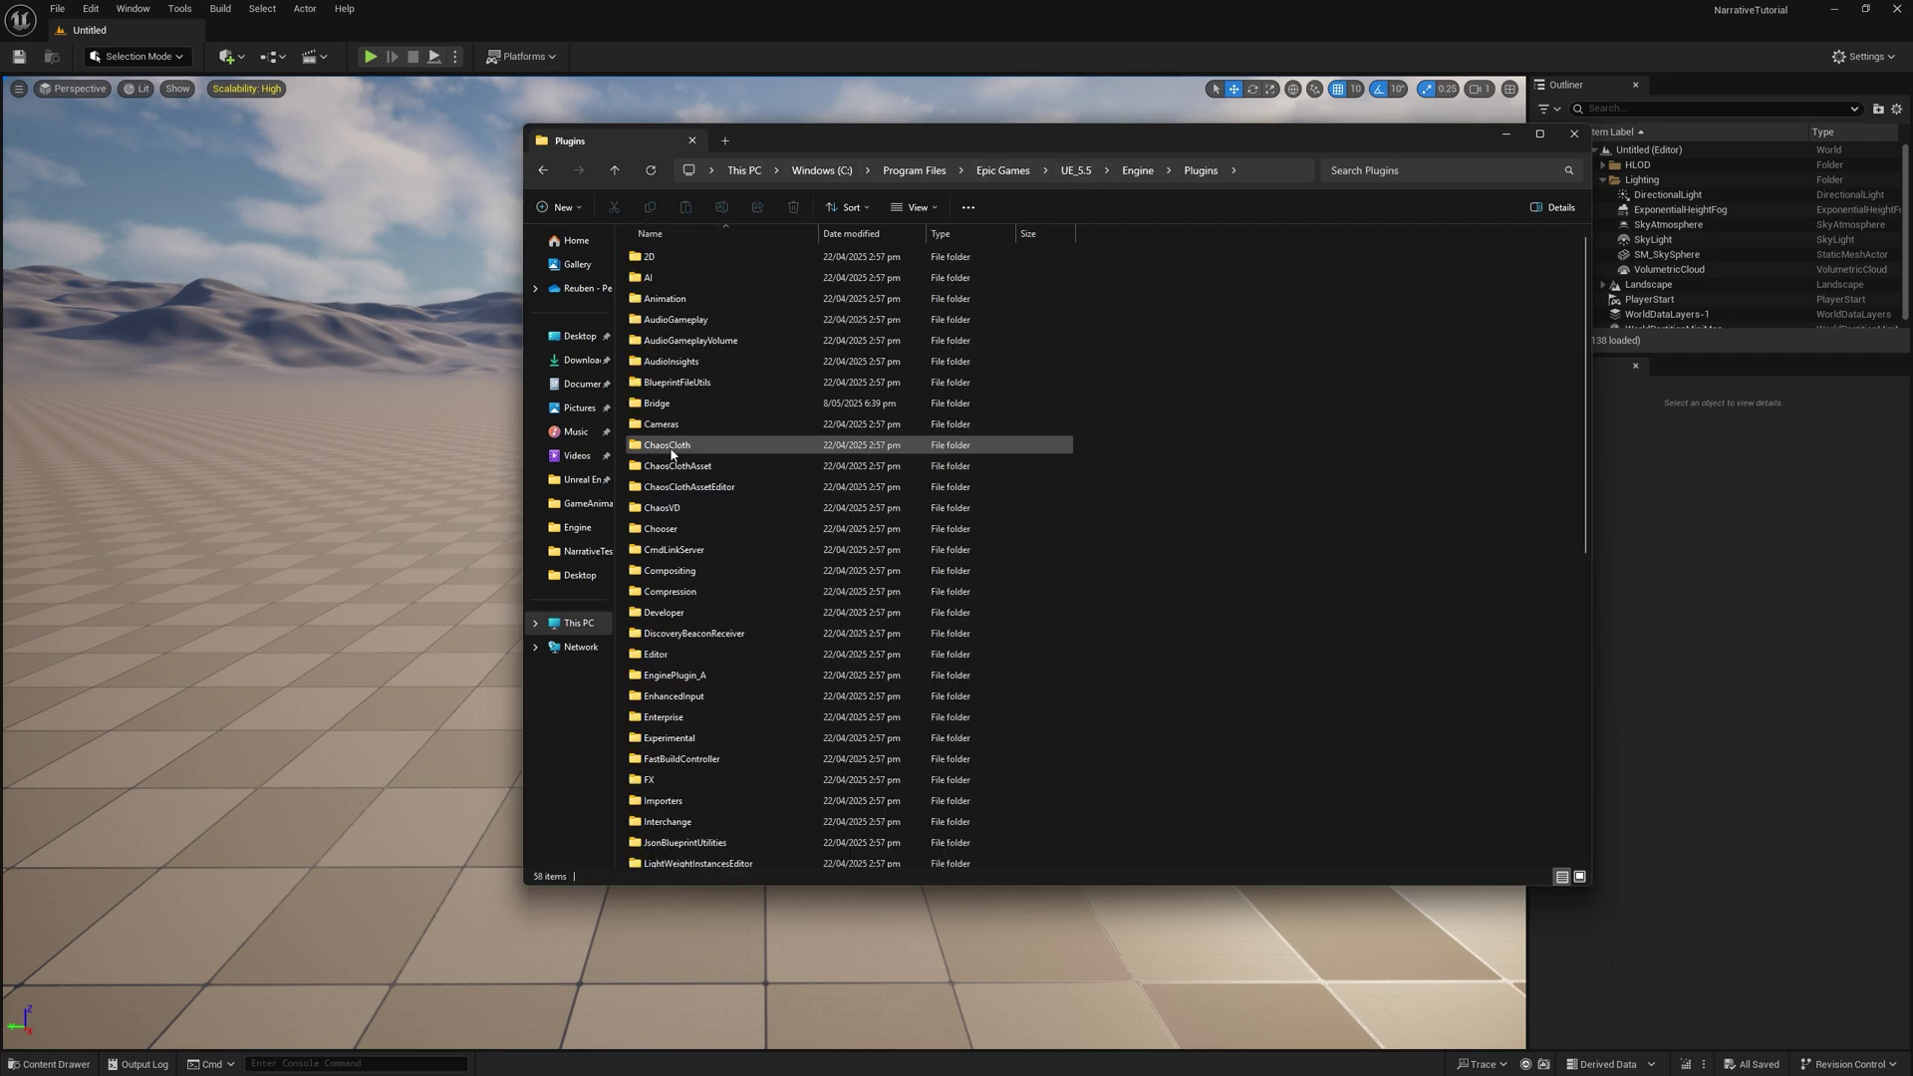
scroll(668, 558, "down", 3)
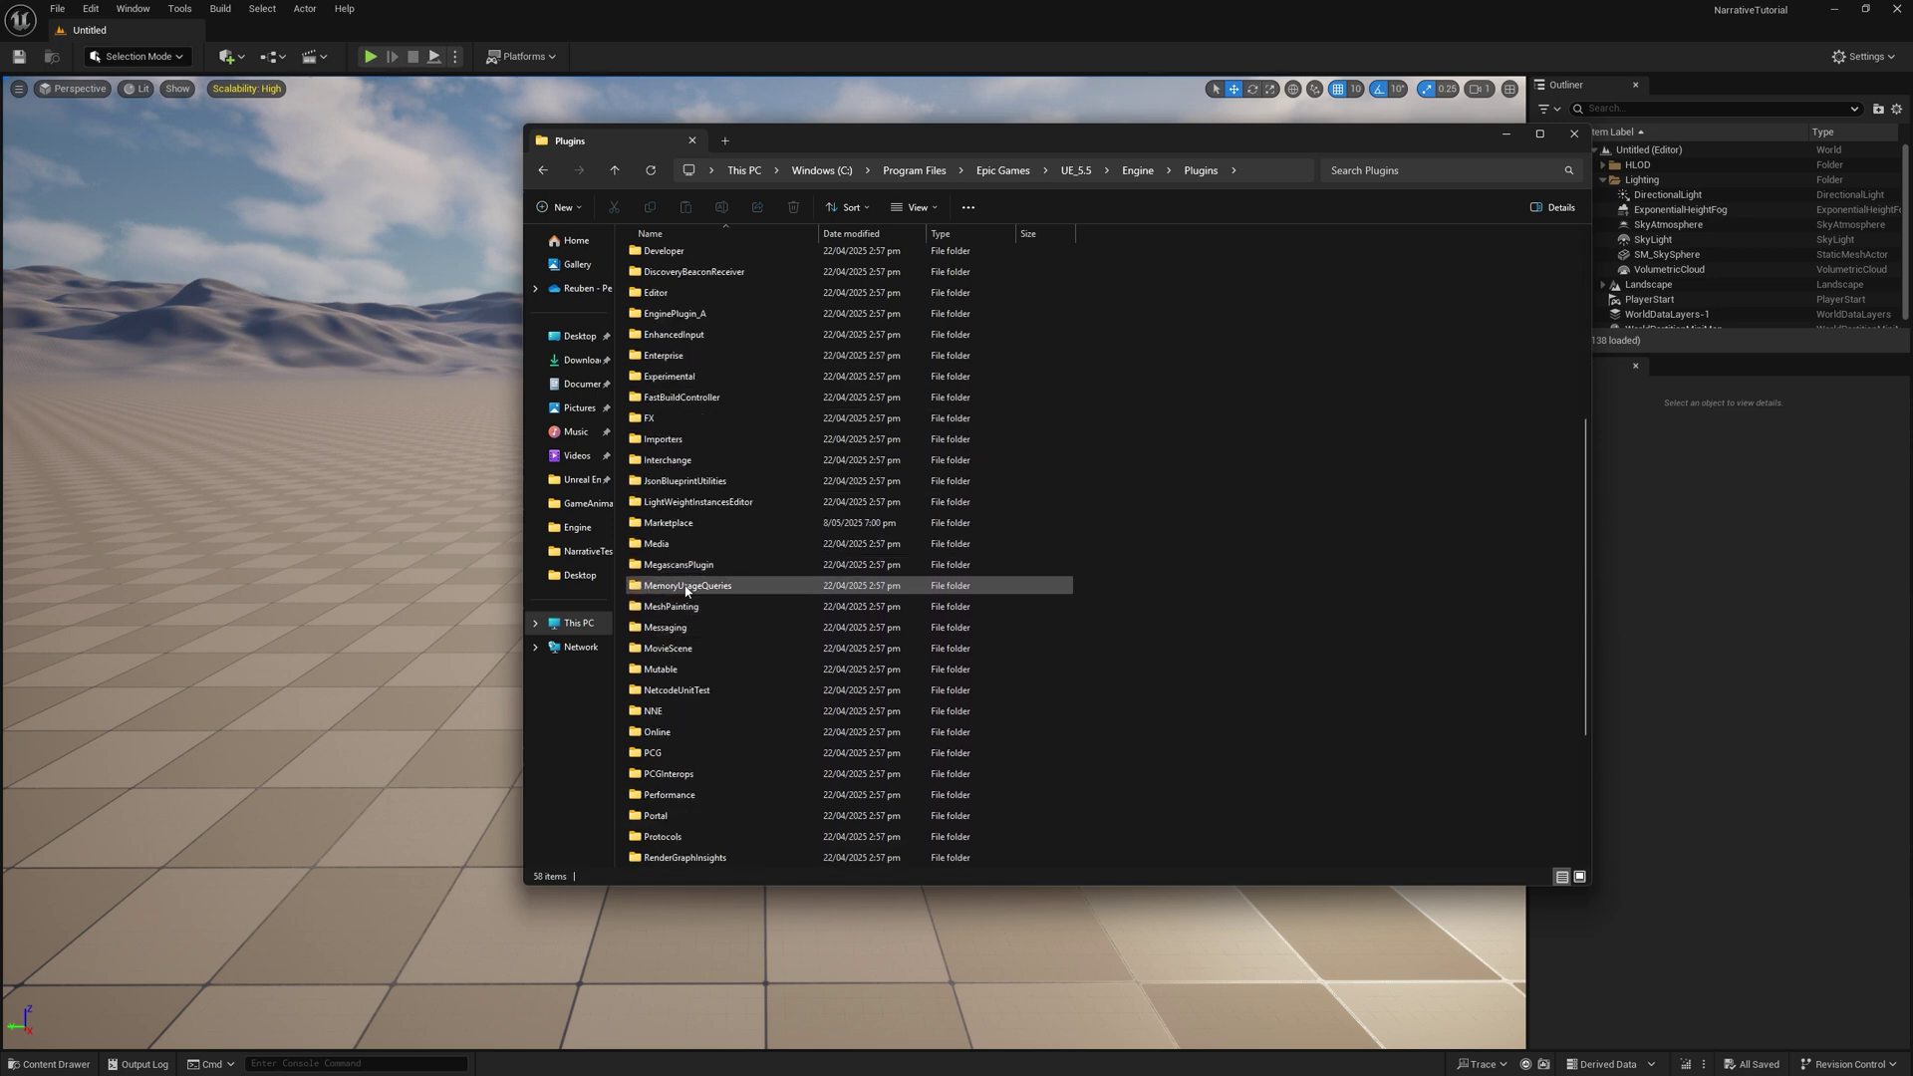
double_click(686, 523)
left_click(705, 259)
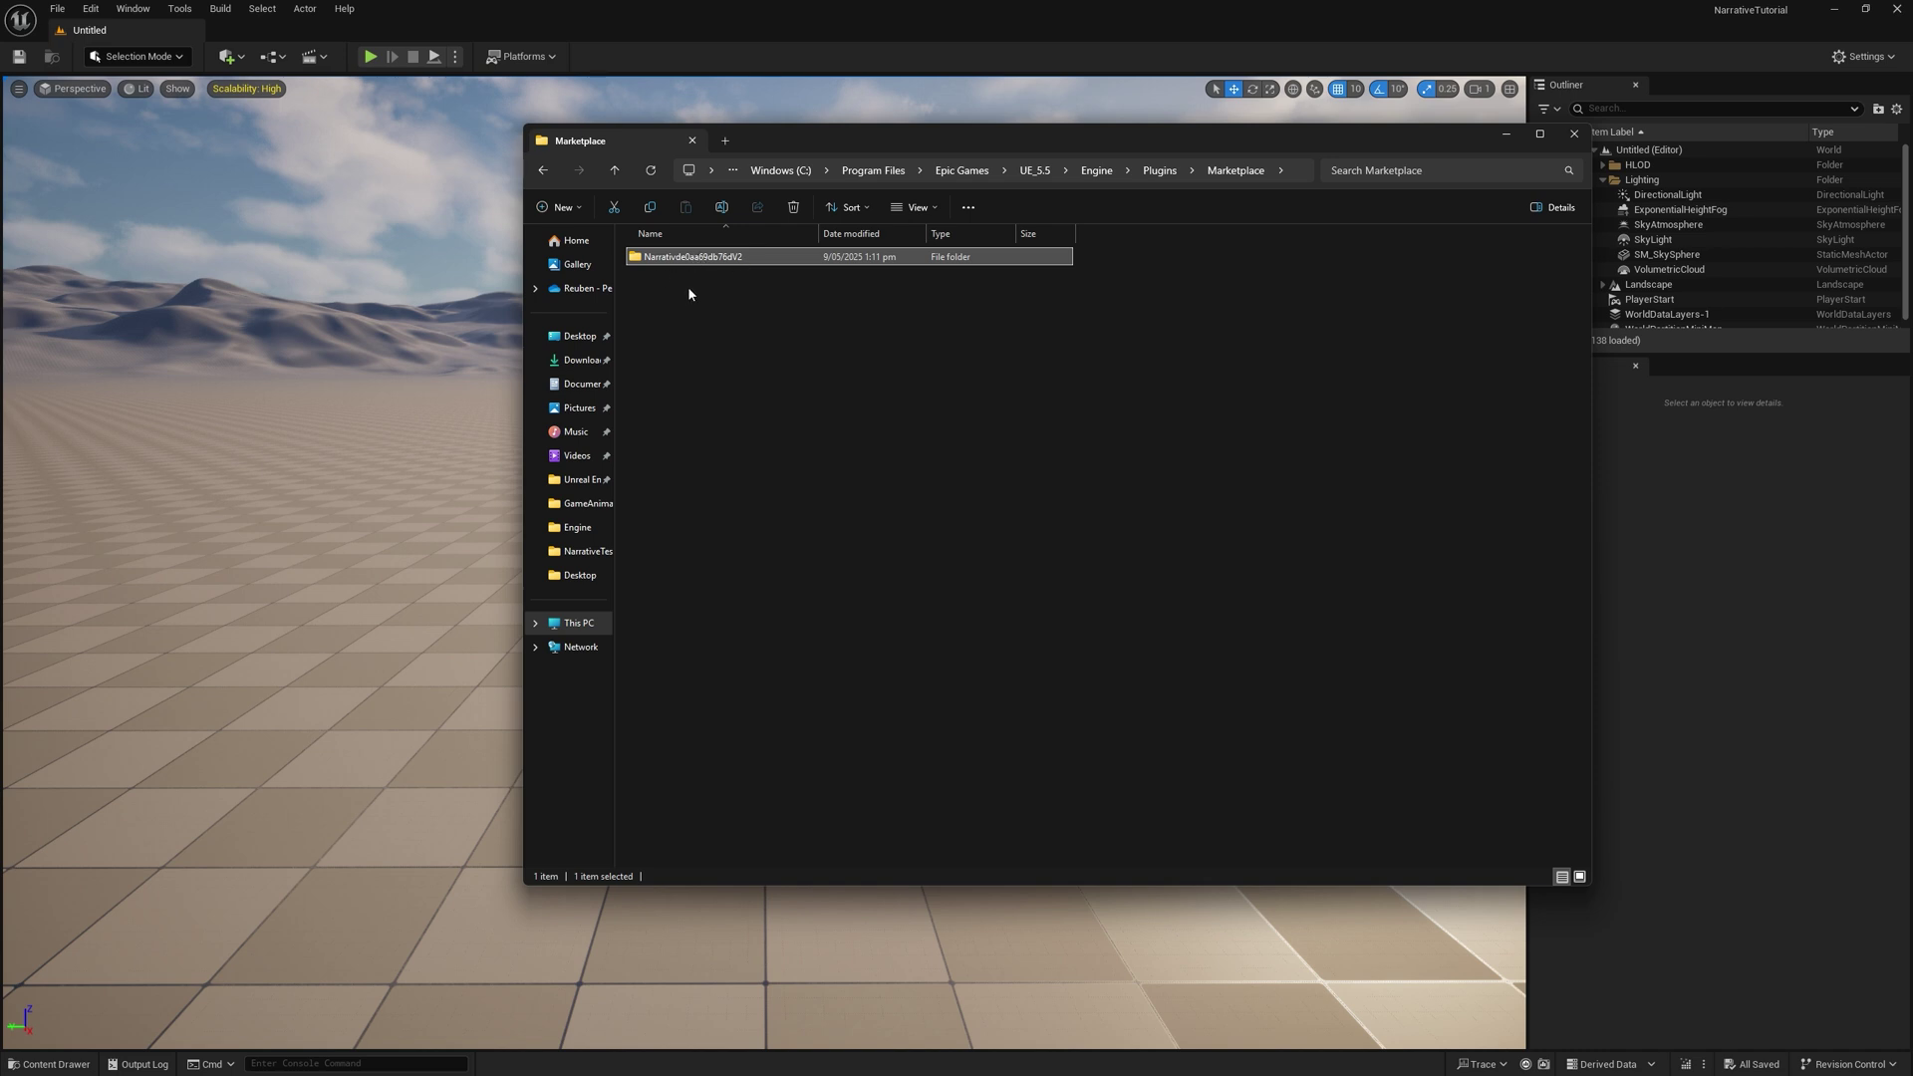
key("ctrl+c")
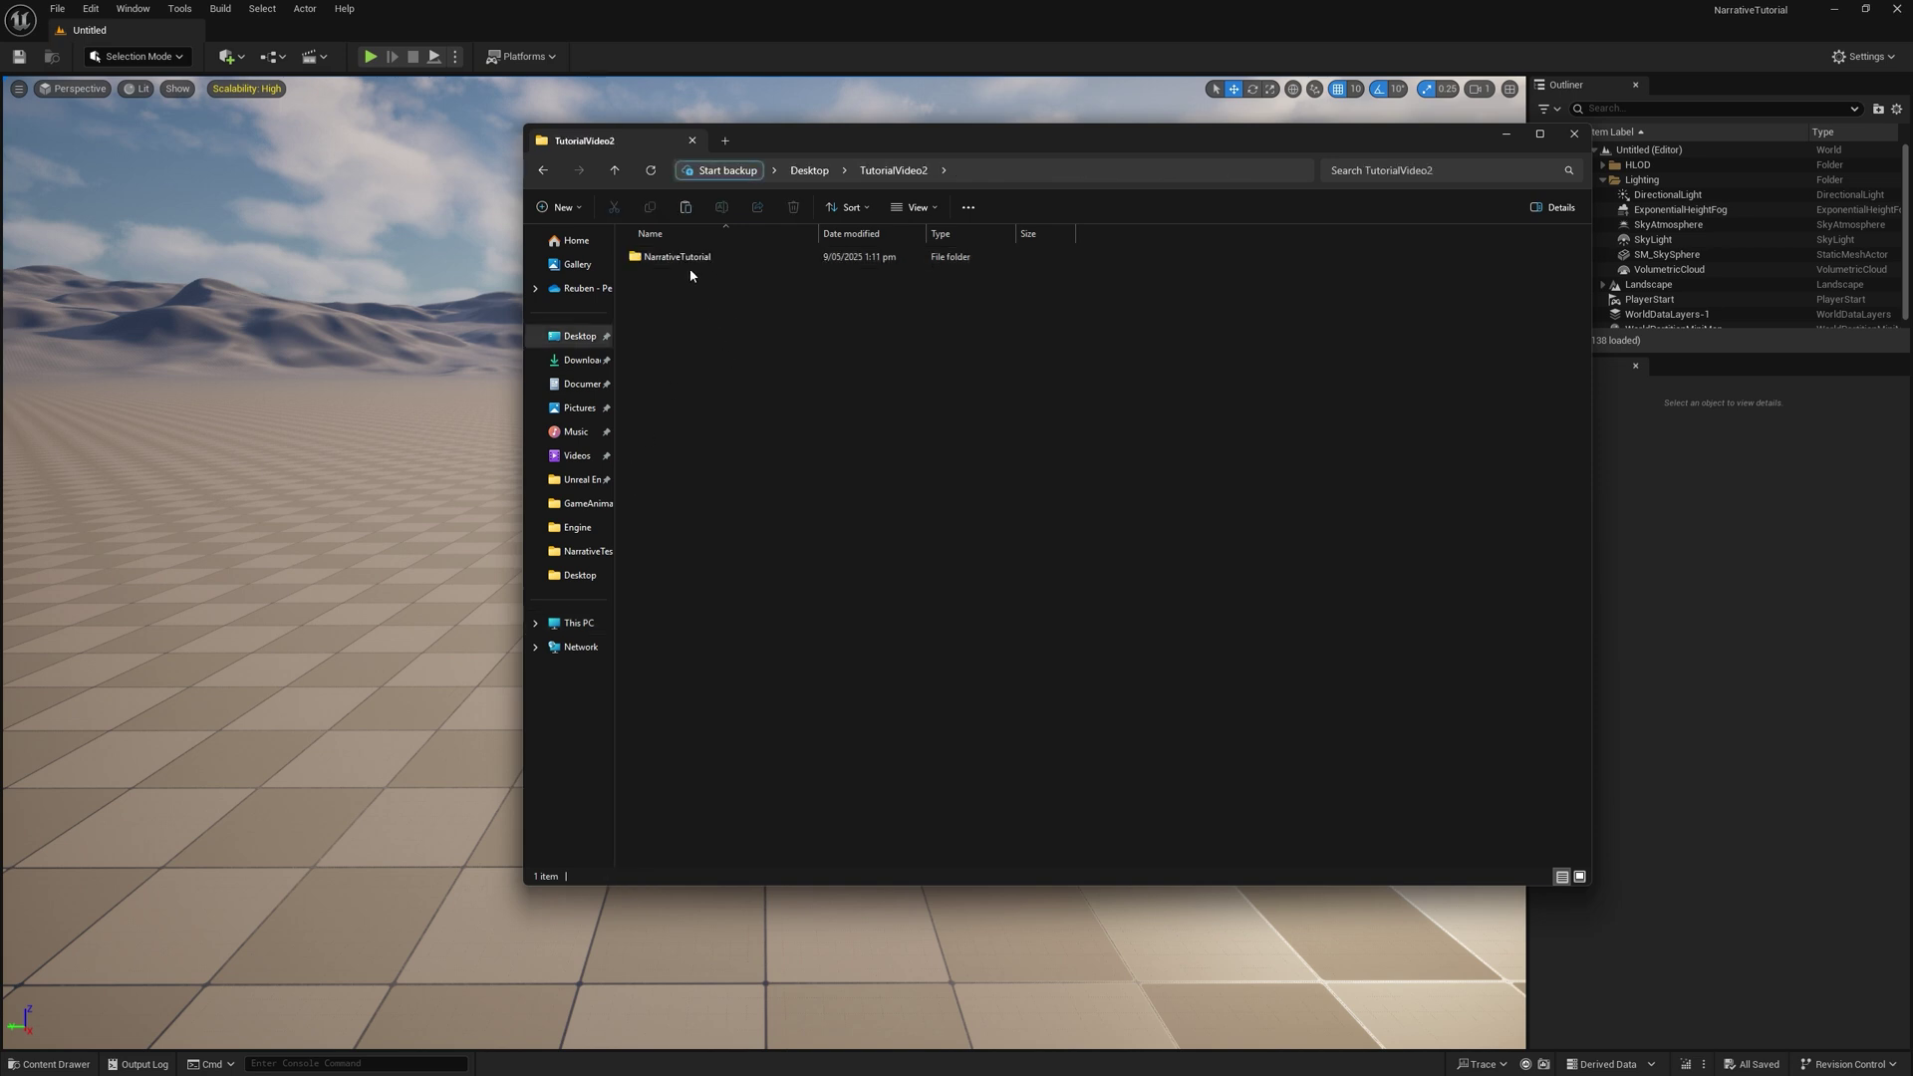
Step: Create a folder named Plugins inside the NarrativeTutorial project folder
left_click(688, 261)
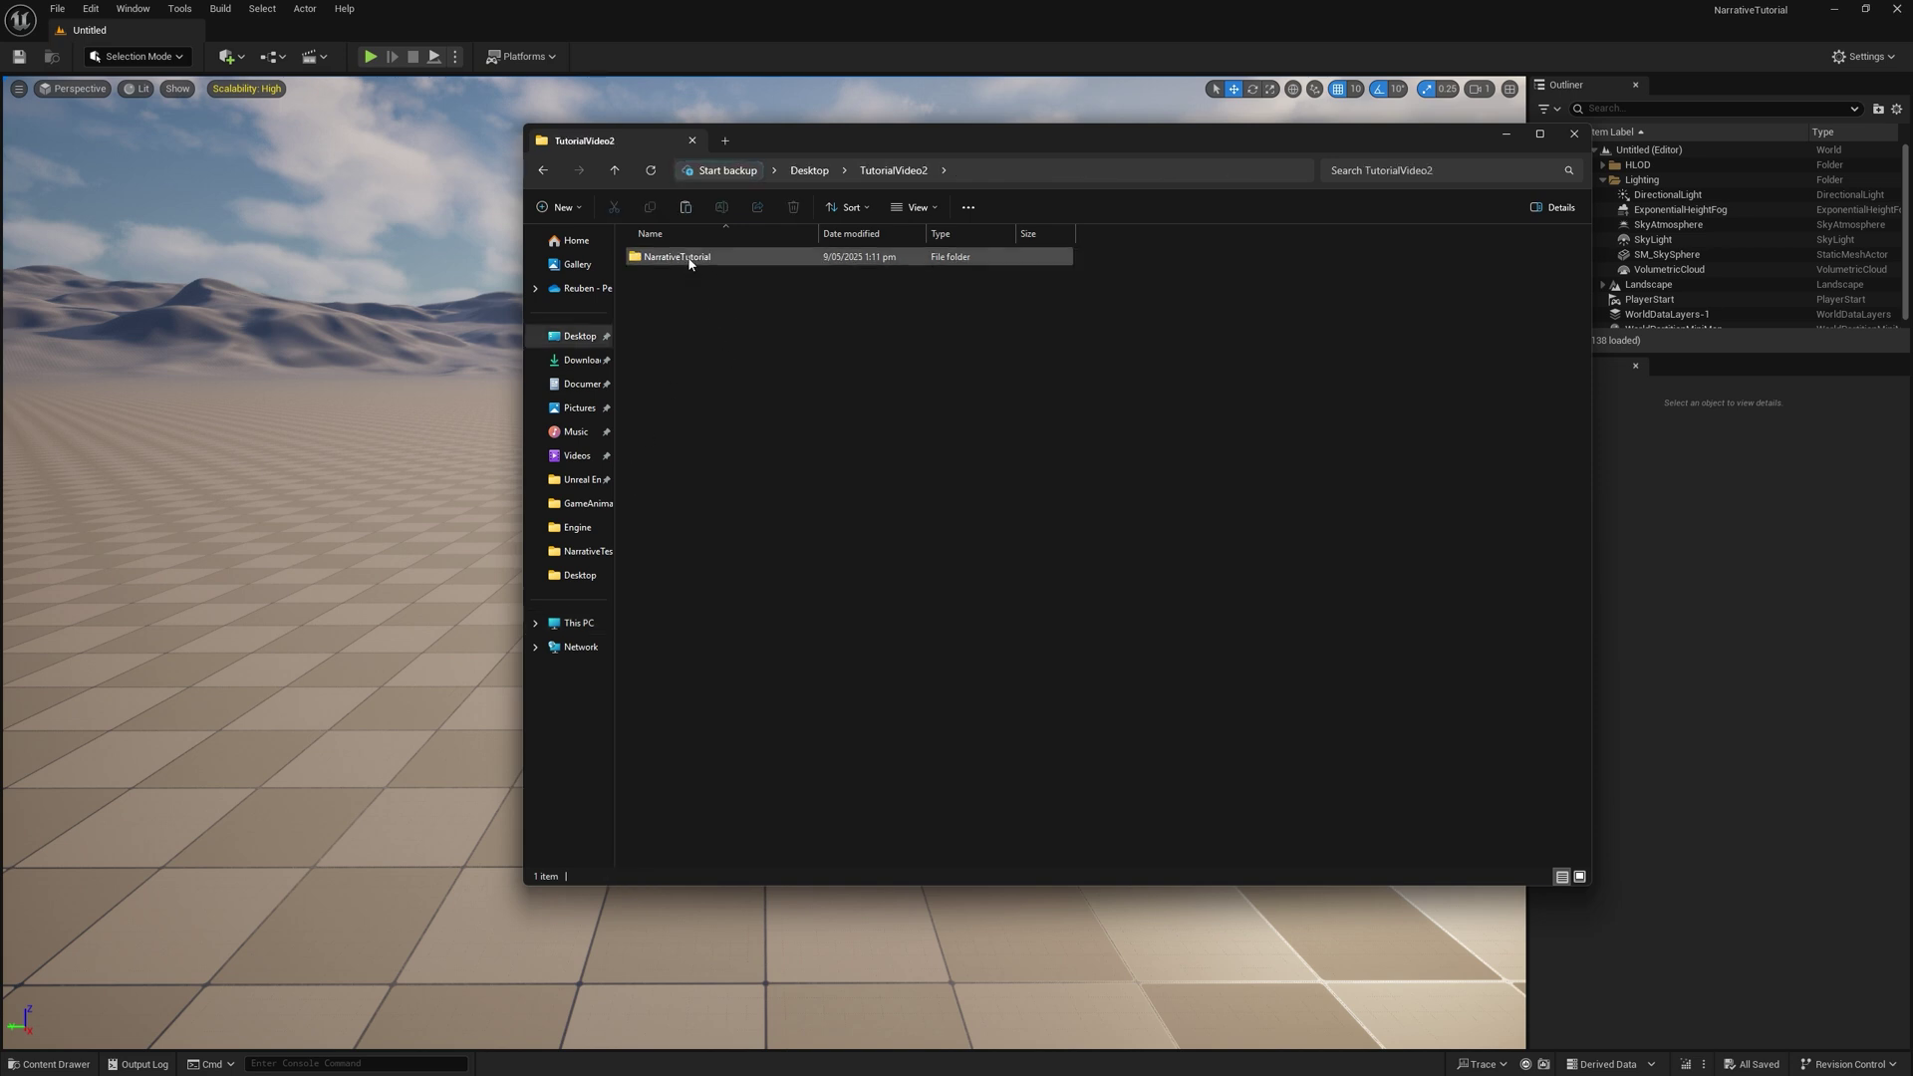
double_click(688, 261)
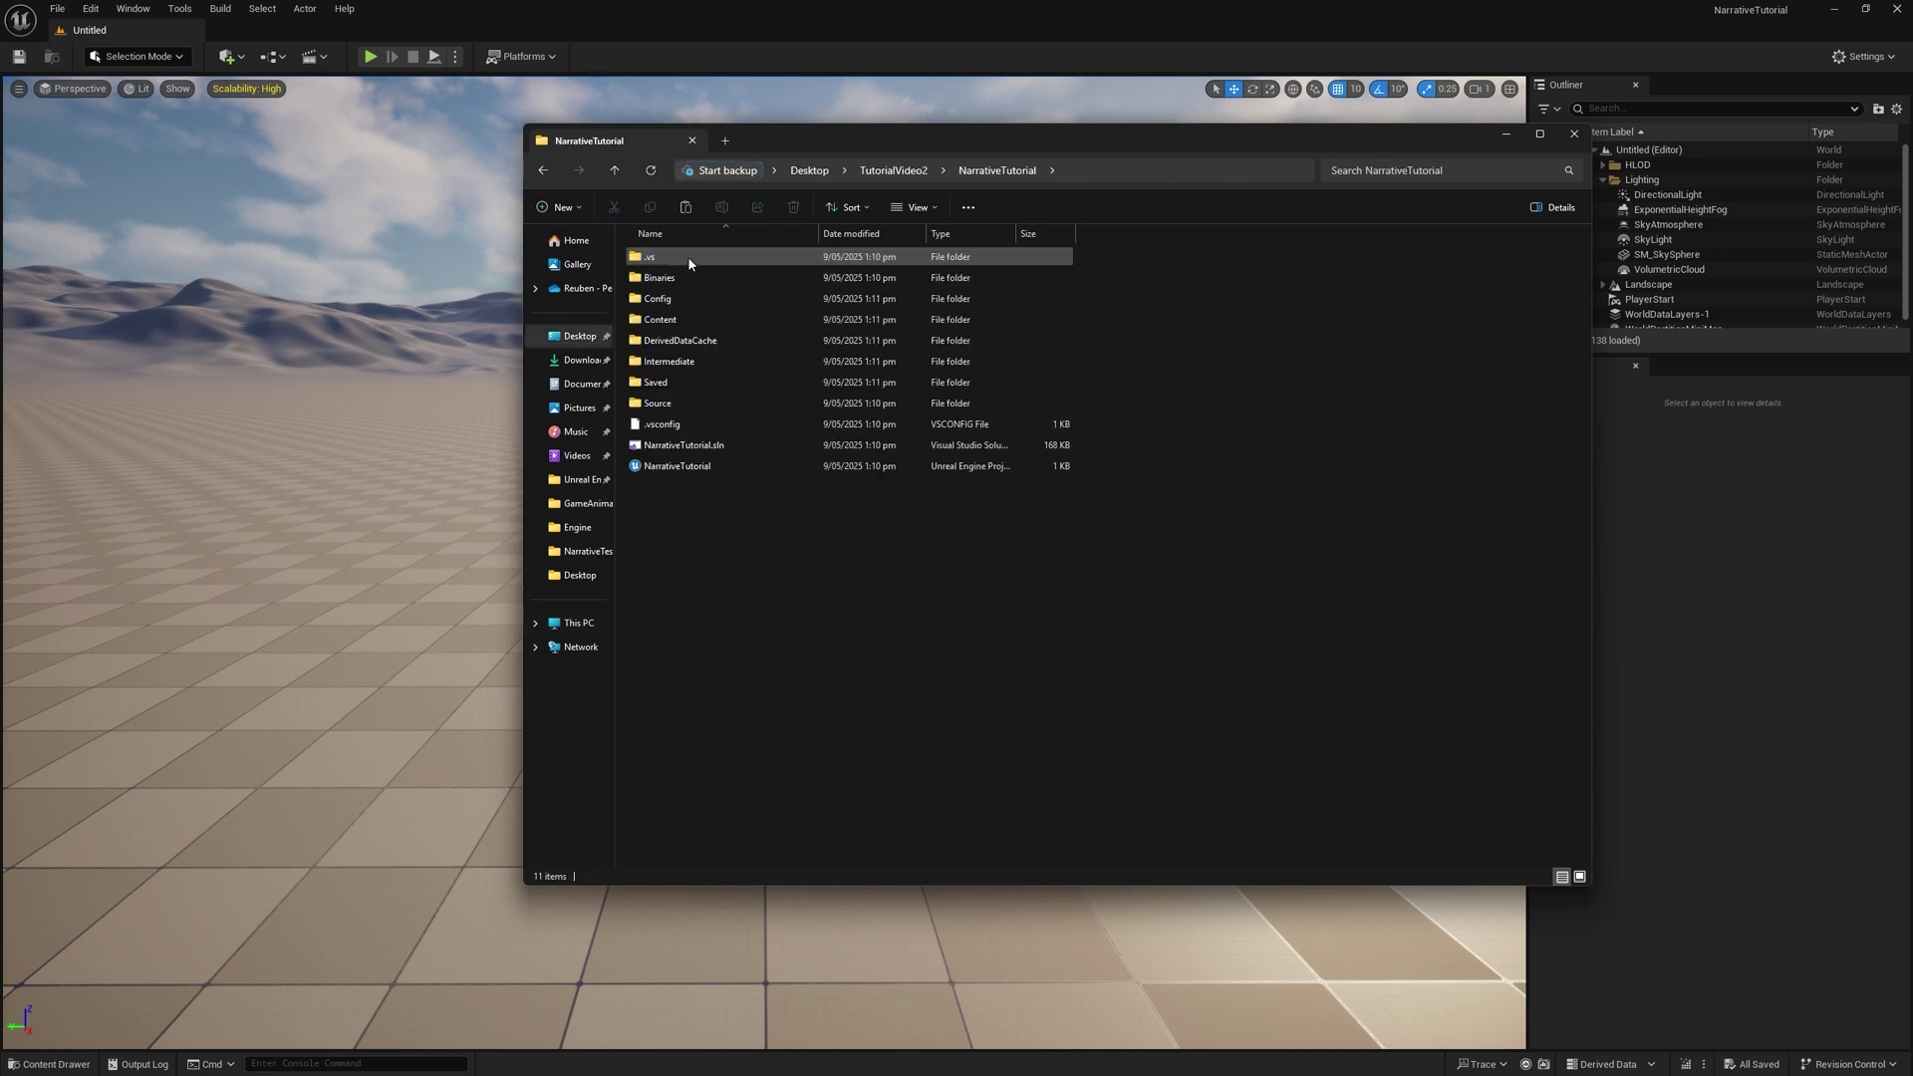
right_click(681, 533)
mouse_move(767, 686)
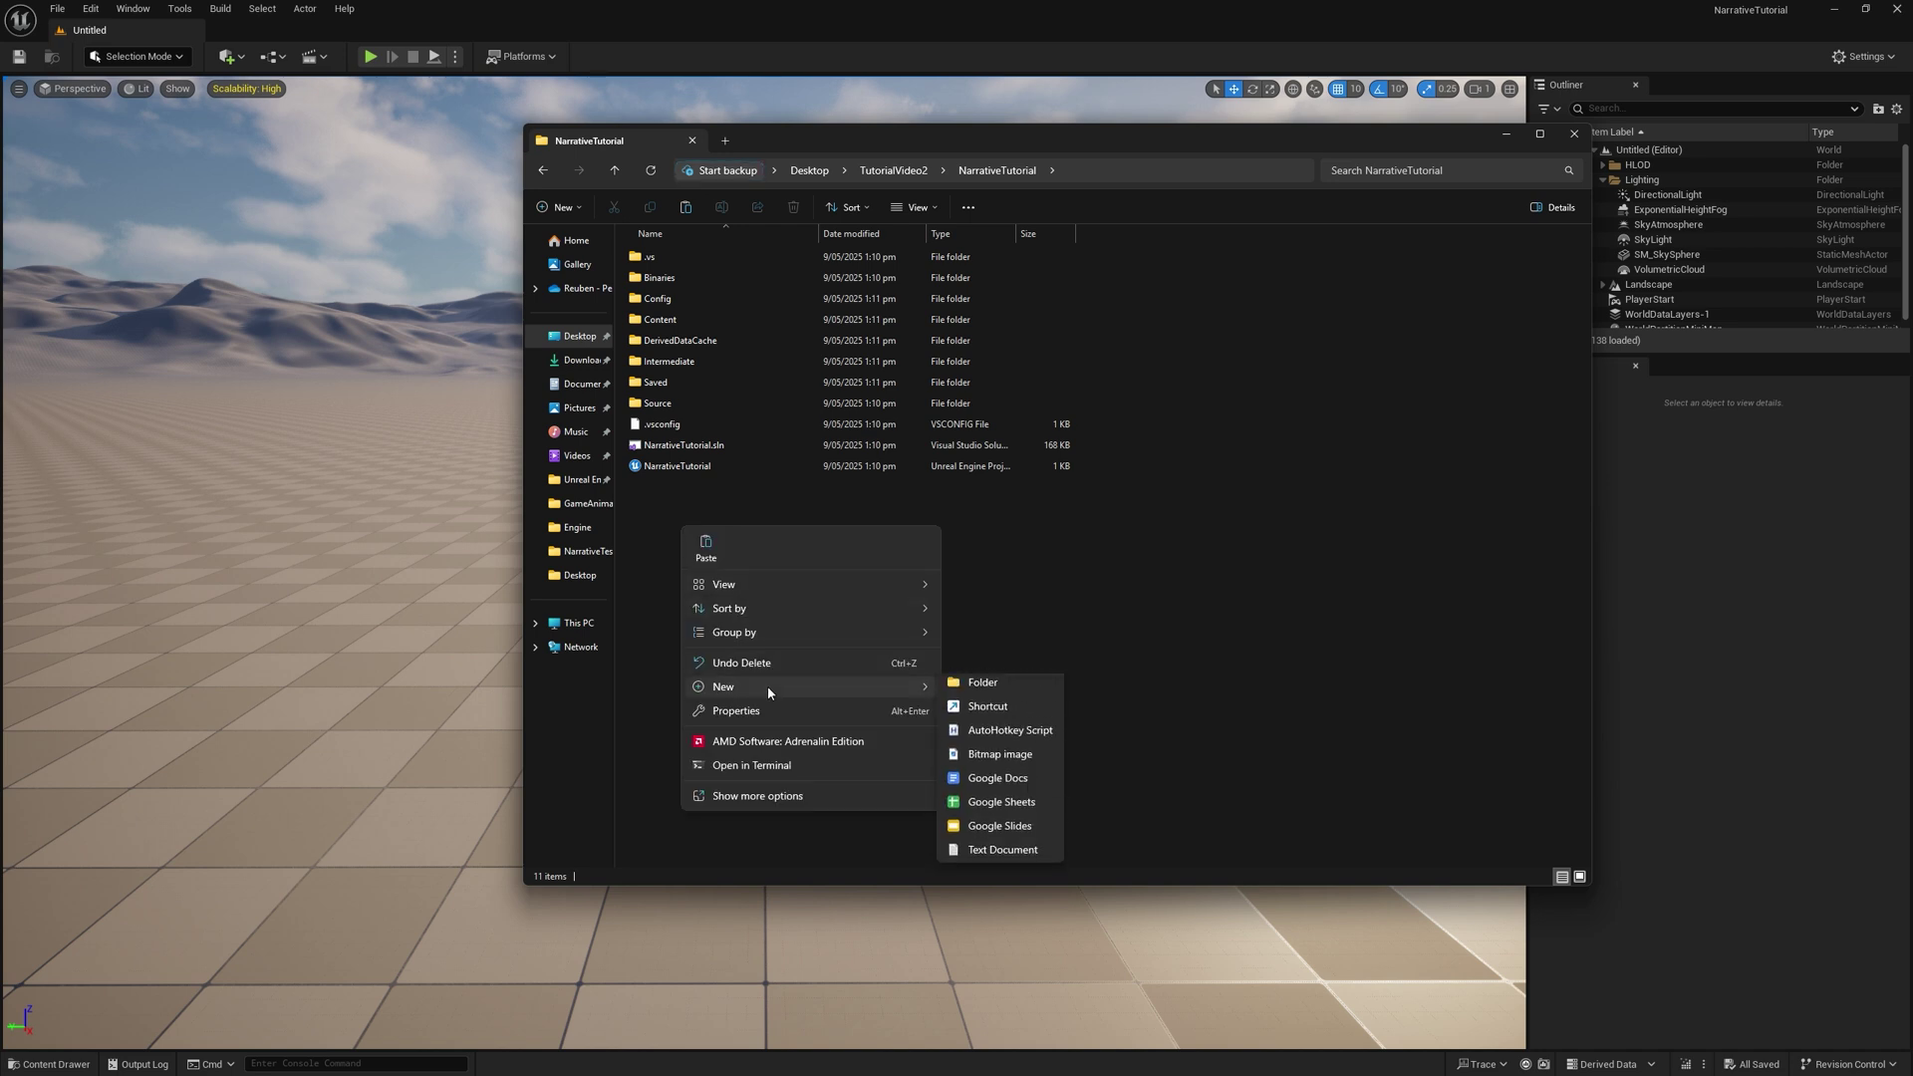
left_click(1015, 690)
type("Plugins")
key("Return")
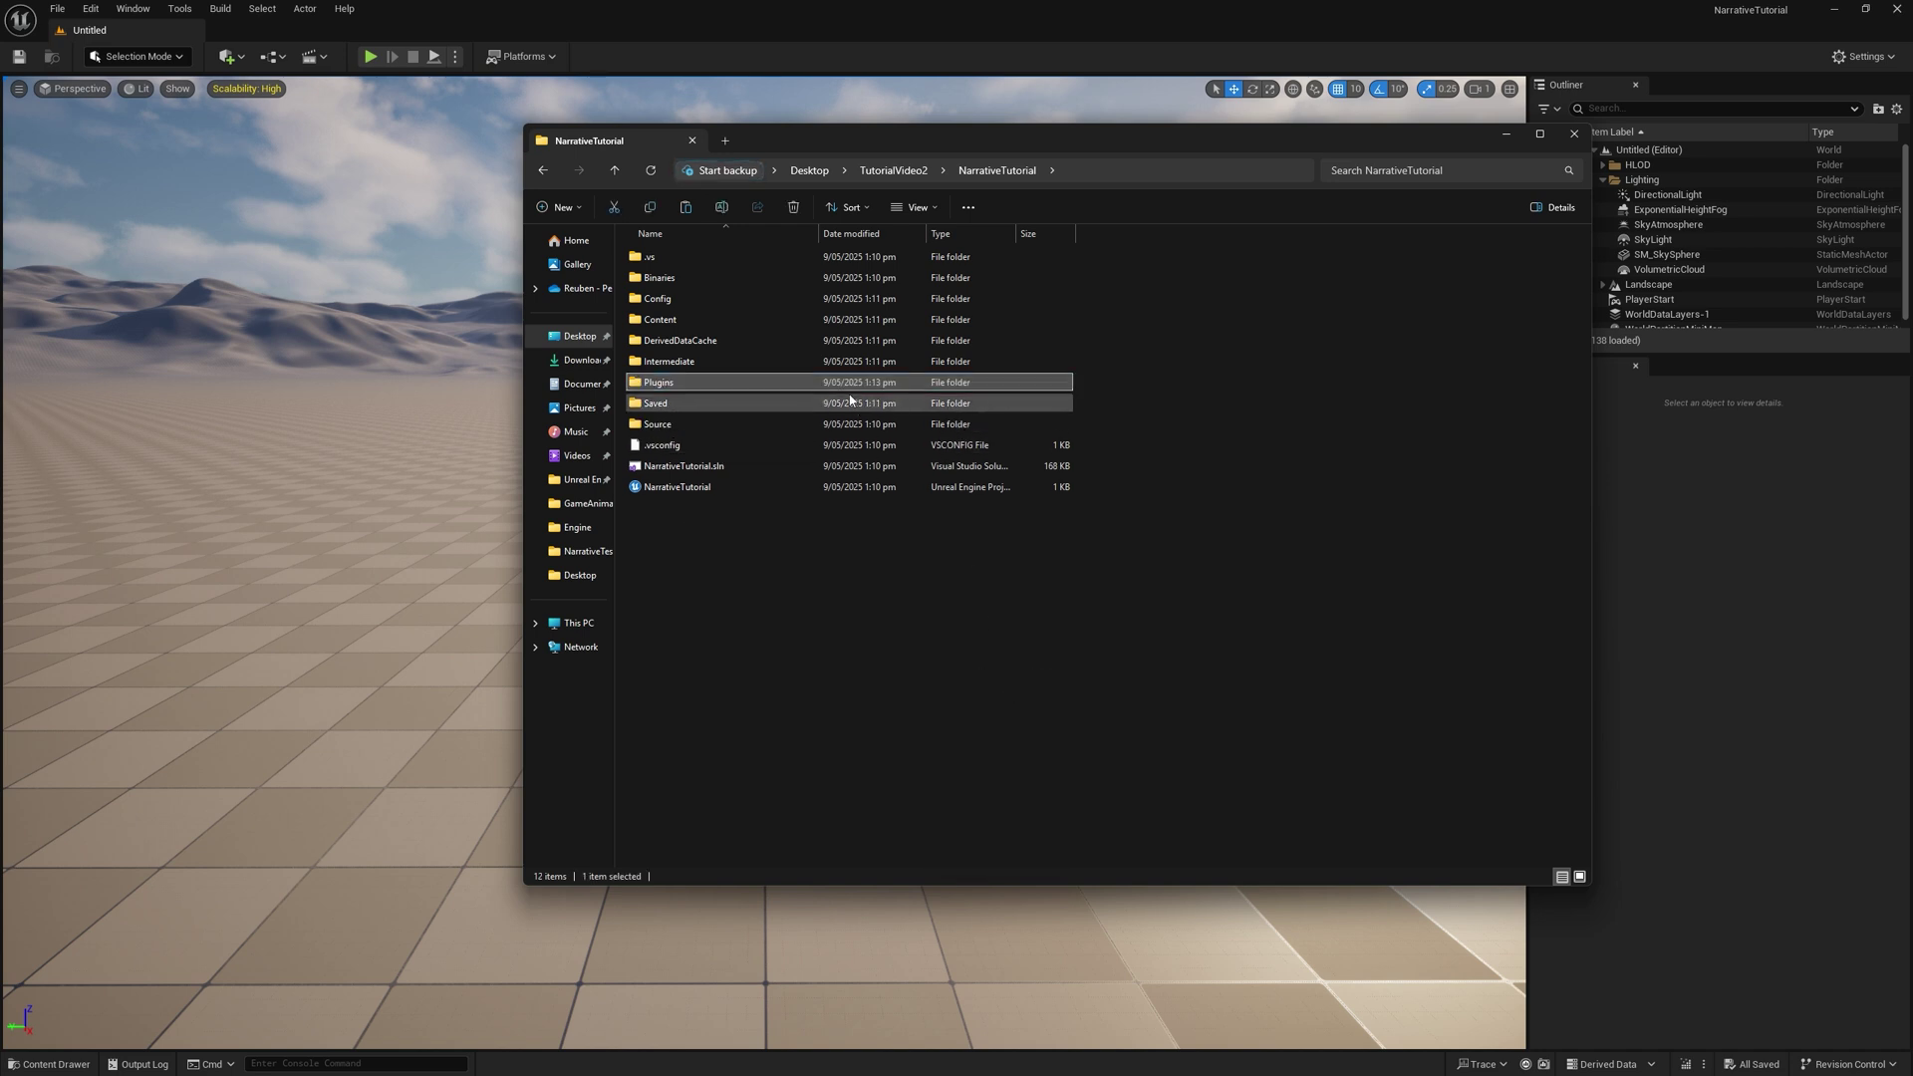
Step: Paste the copied plugin folder into the project's Plugins folder and rename it NarrativePro
double_click(852, 385)
key("ctrl+v")
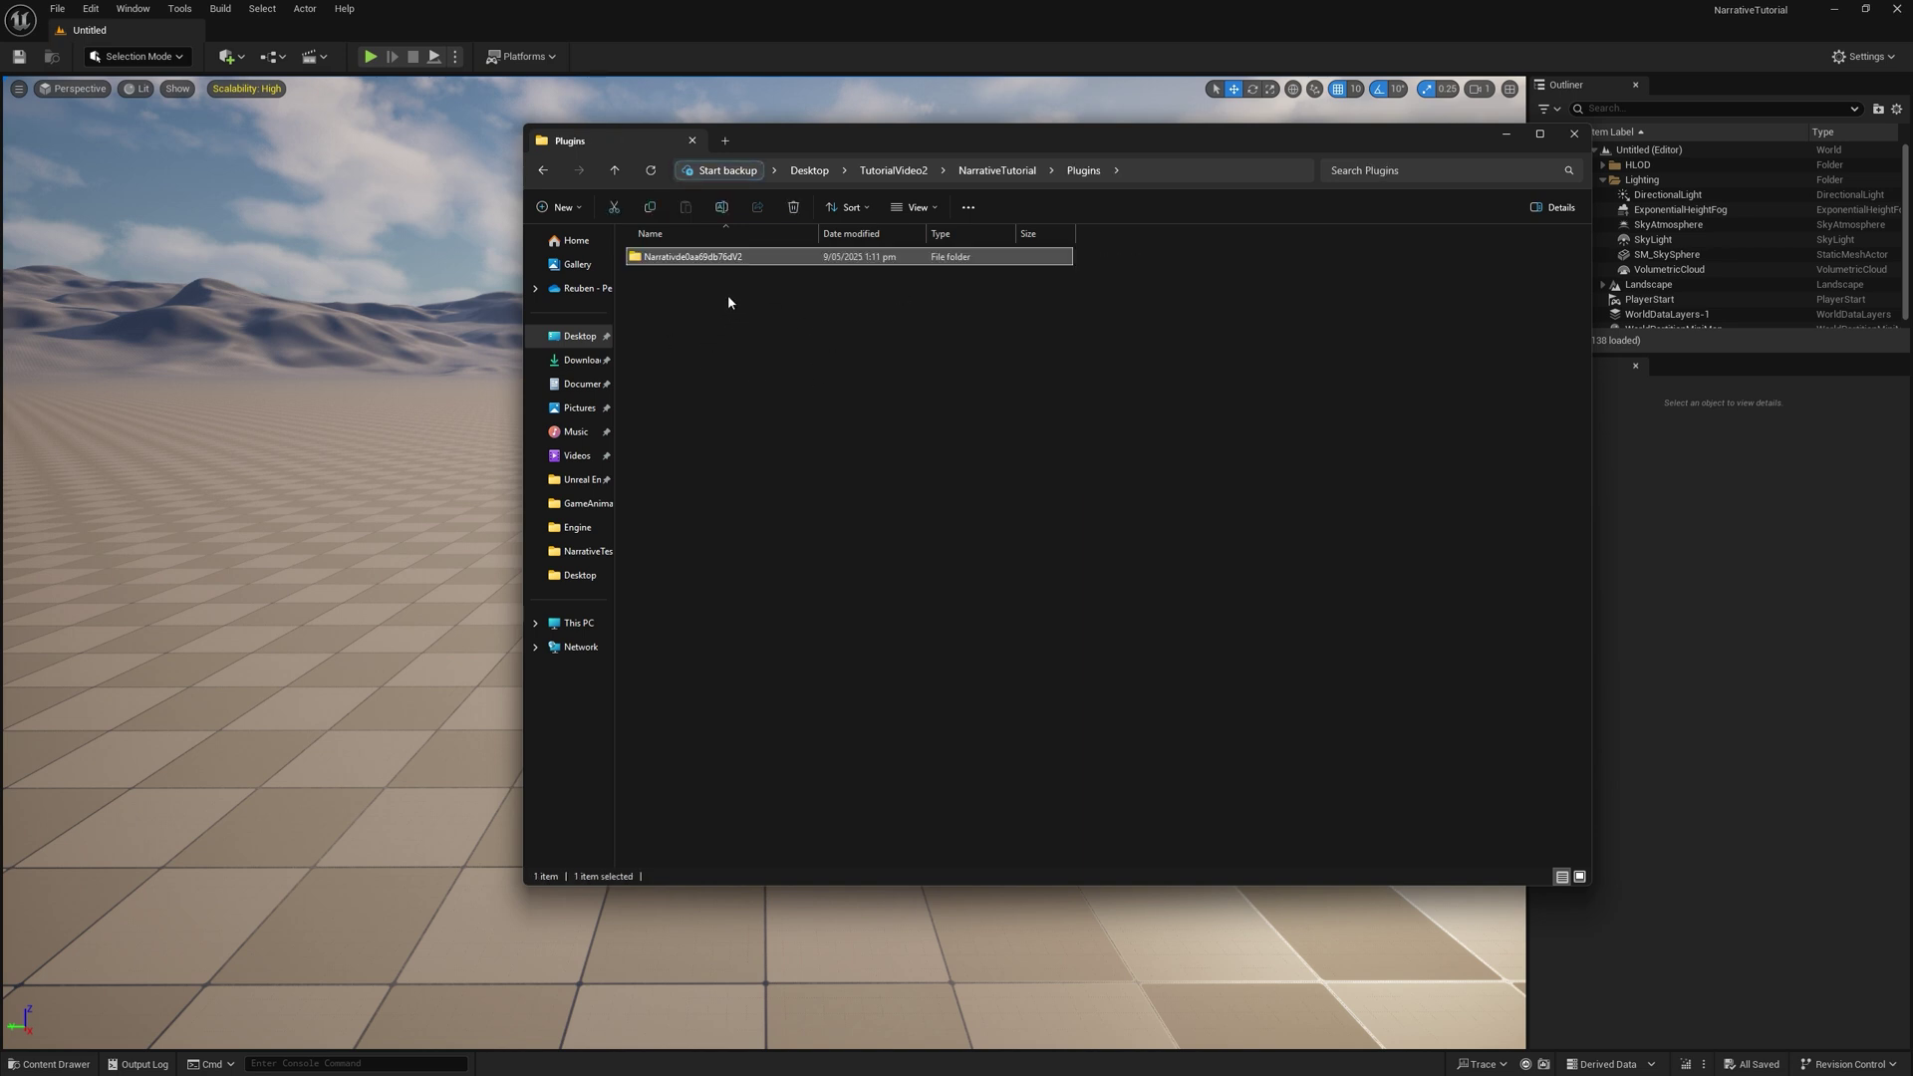
key("F2")
left_click_drag(678, 257, 836, 244)
type("ePro")
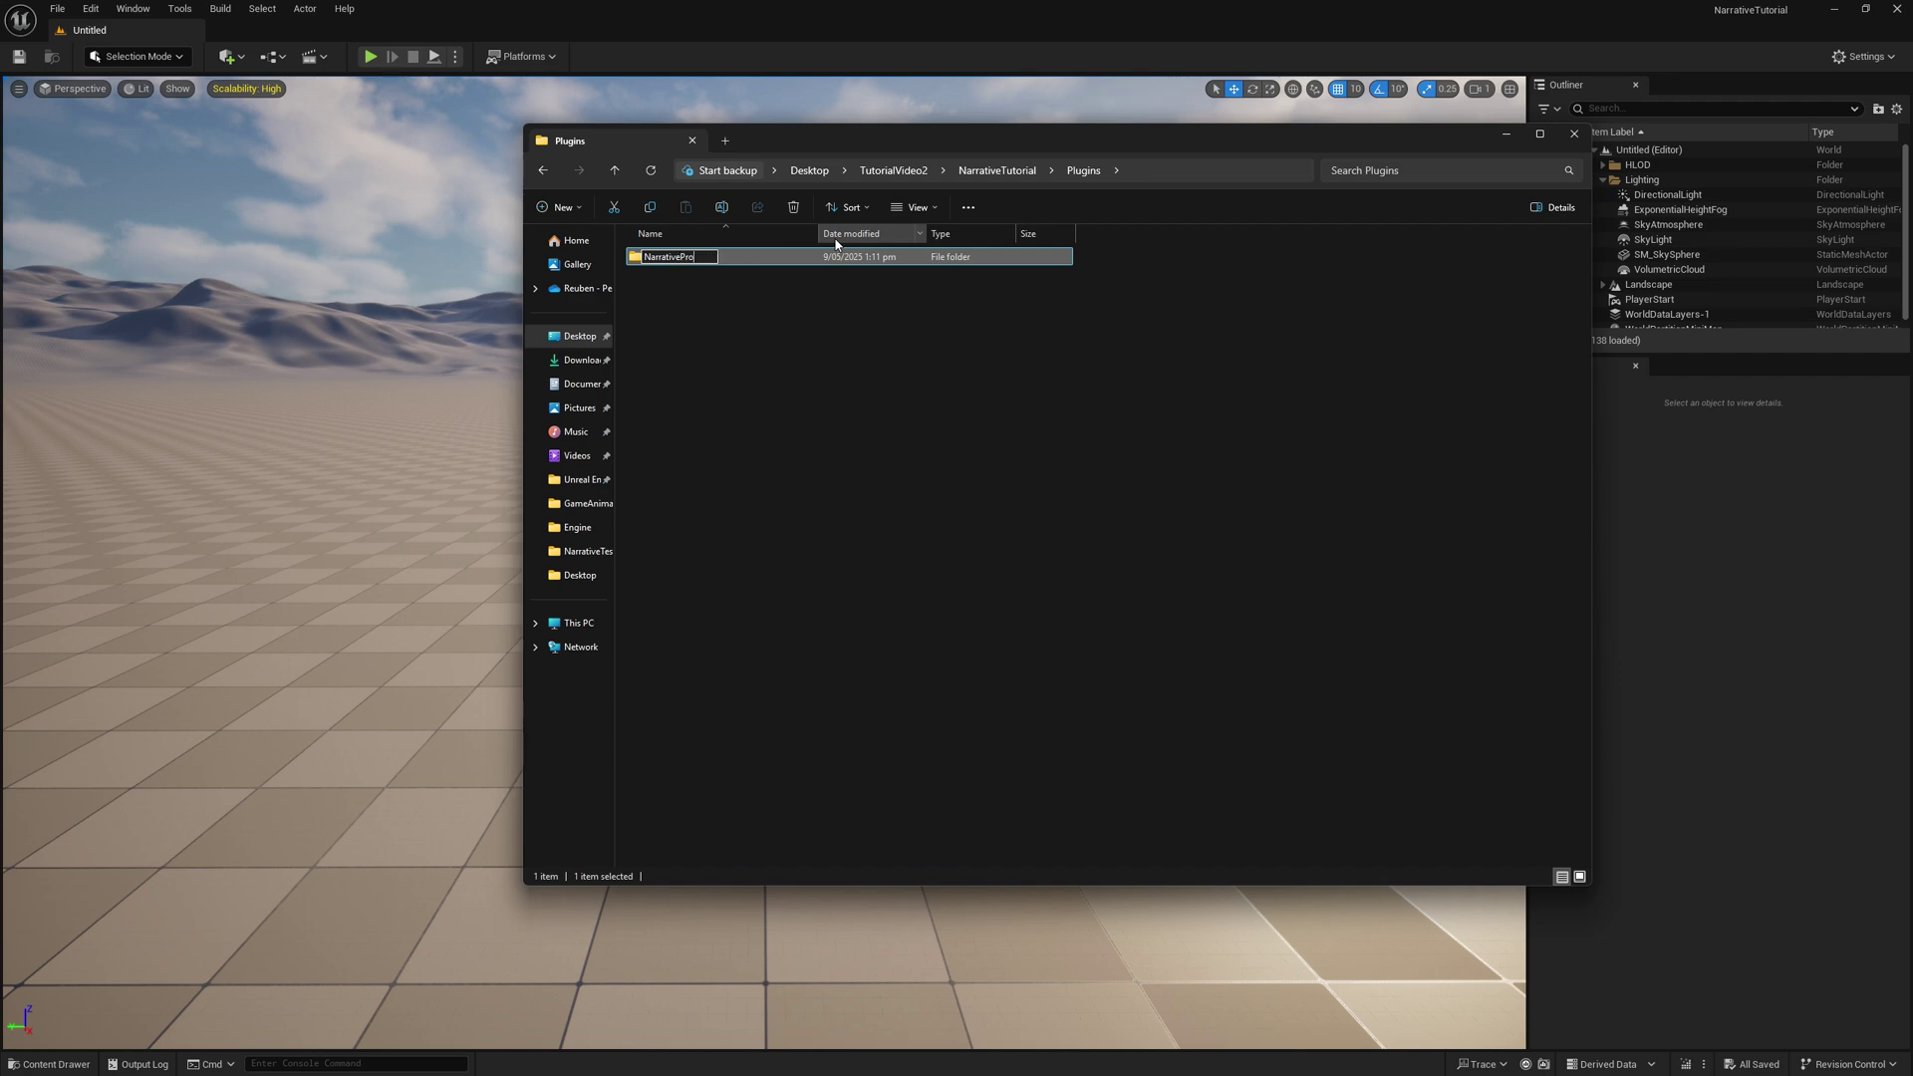
key("Return")
double_click(718, 262)
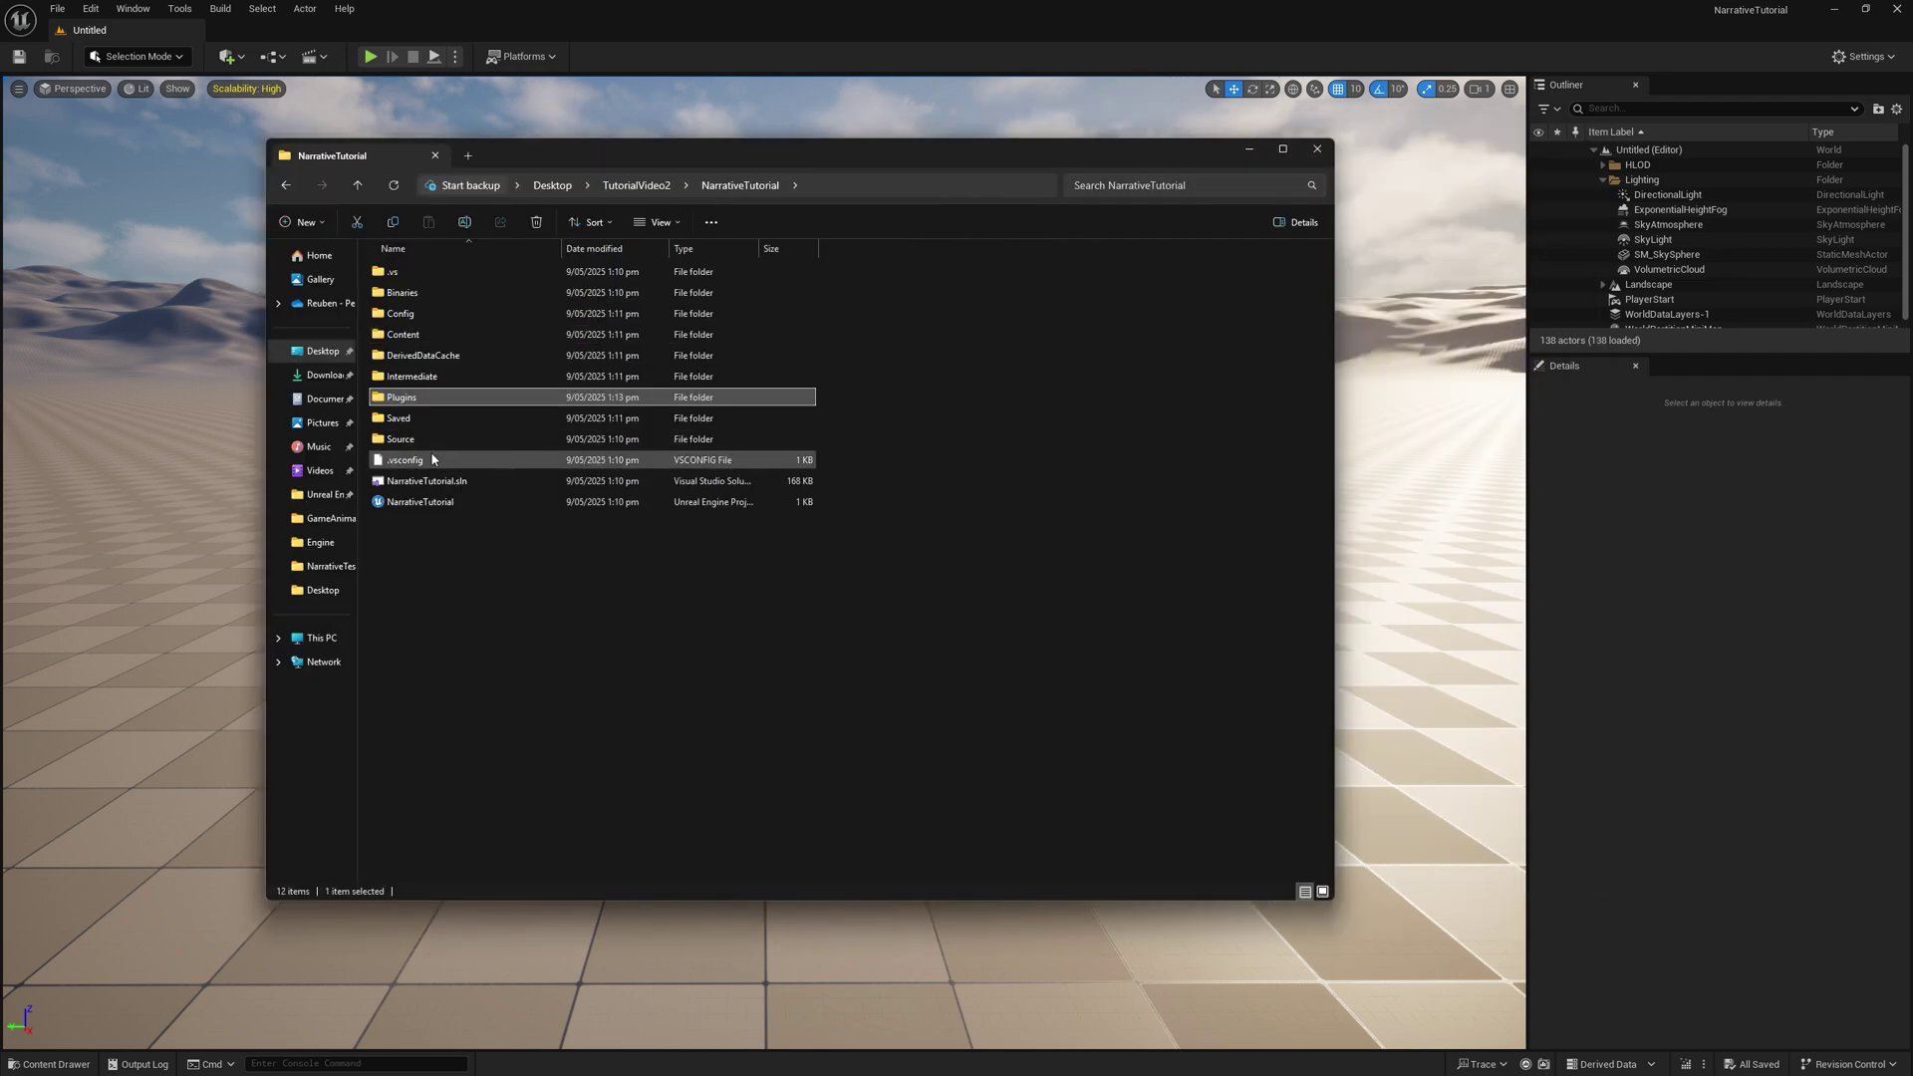
left_click_drag(402, 547, 409, 267)
left_click_drag(484, 546, 454, 275)
left_click(642, 546)
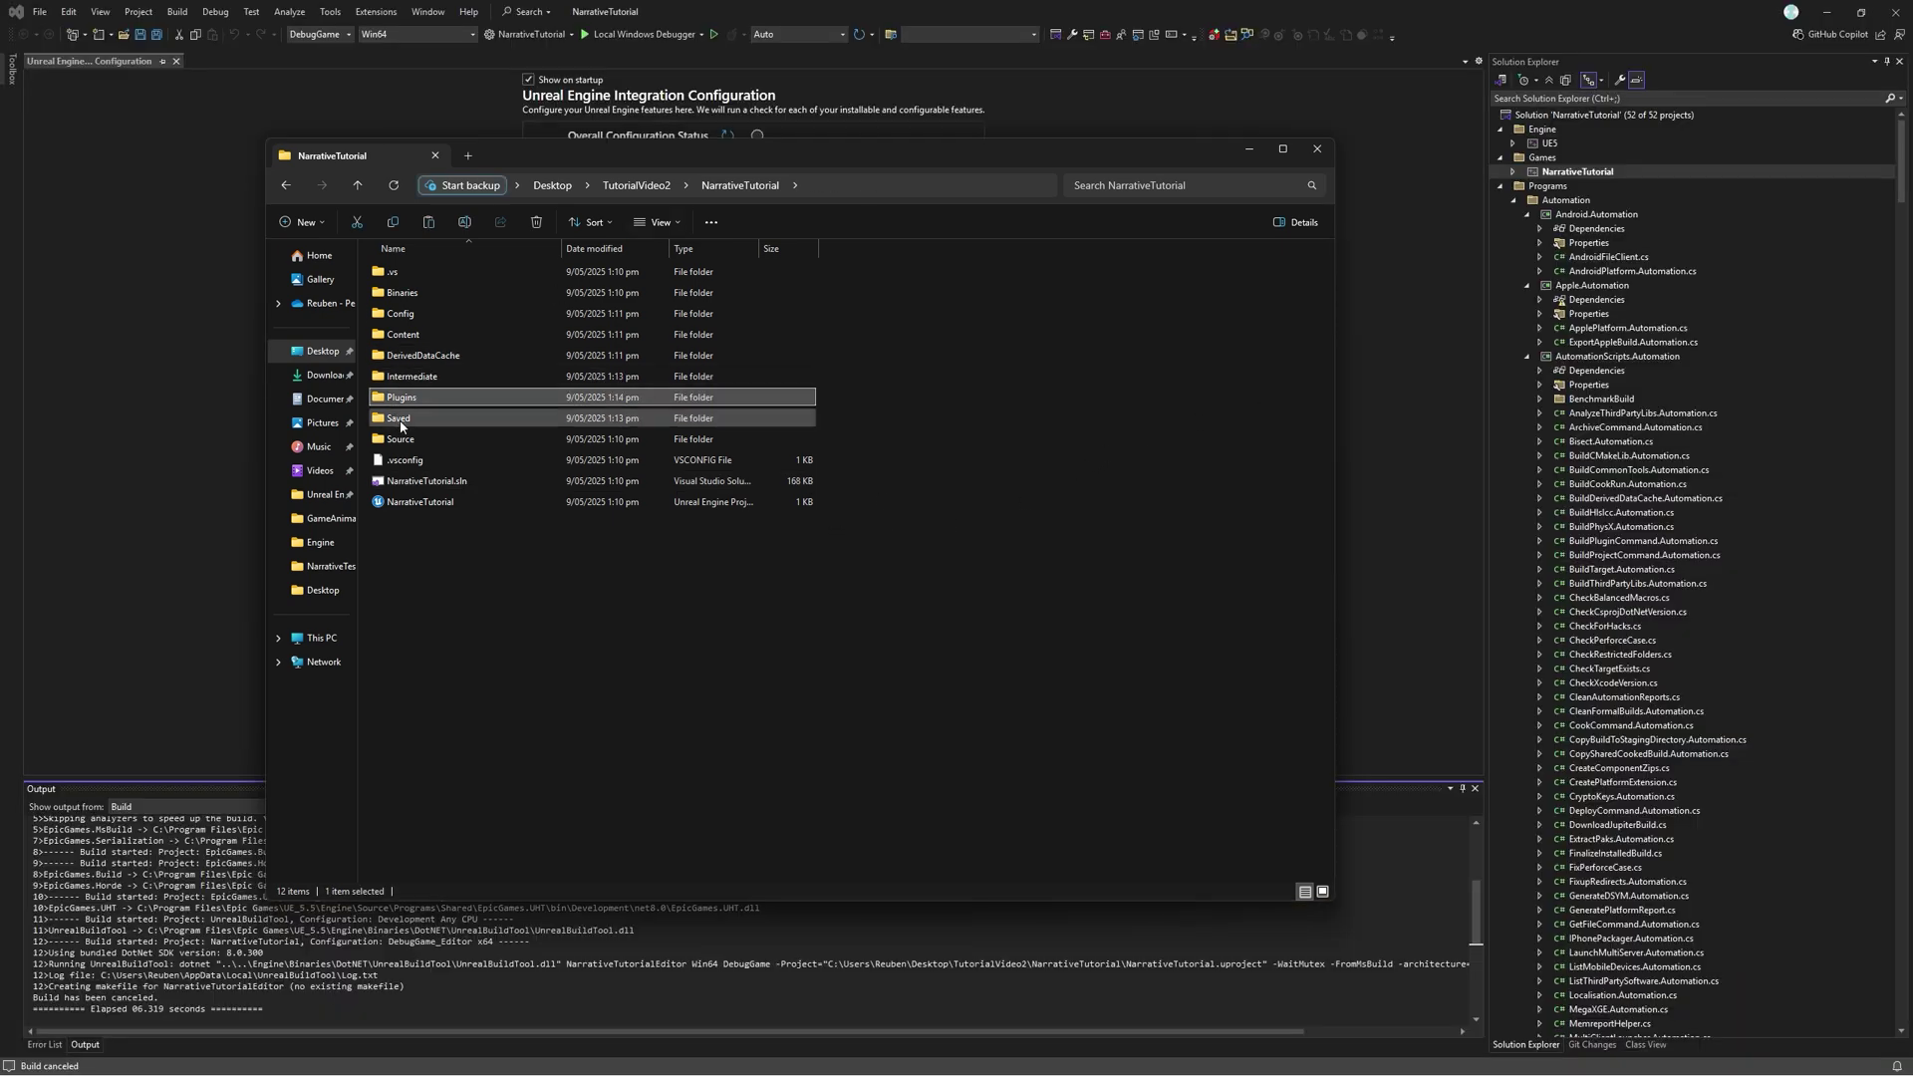
Step: Copy the four INI files from the NarrativePro plugin's Resources\IniSetups\Replace folder
left_click(416, 398)
double_click(418, 402)
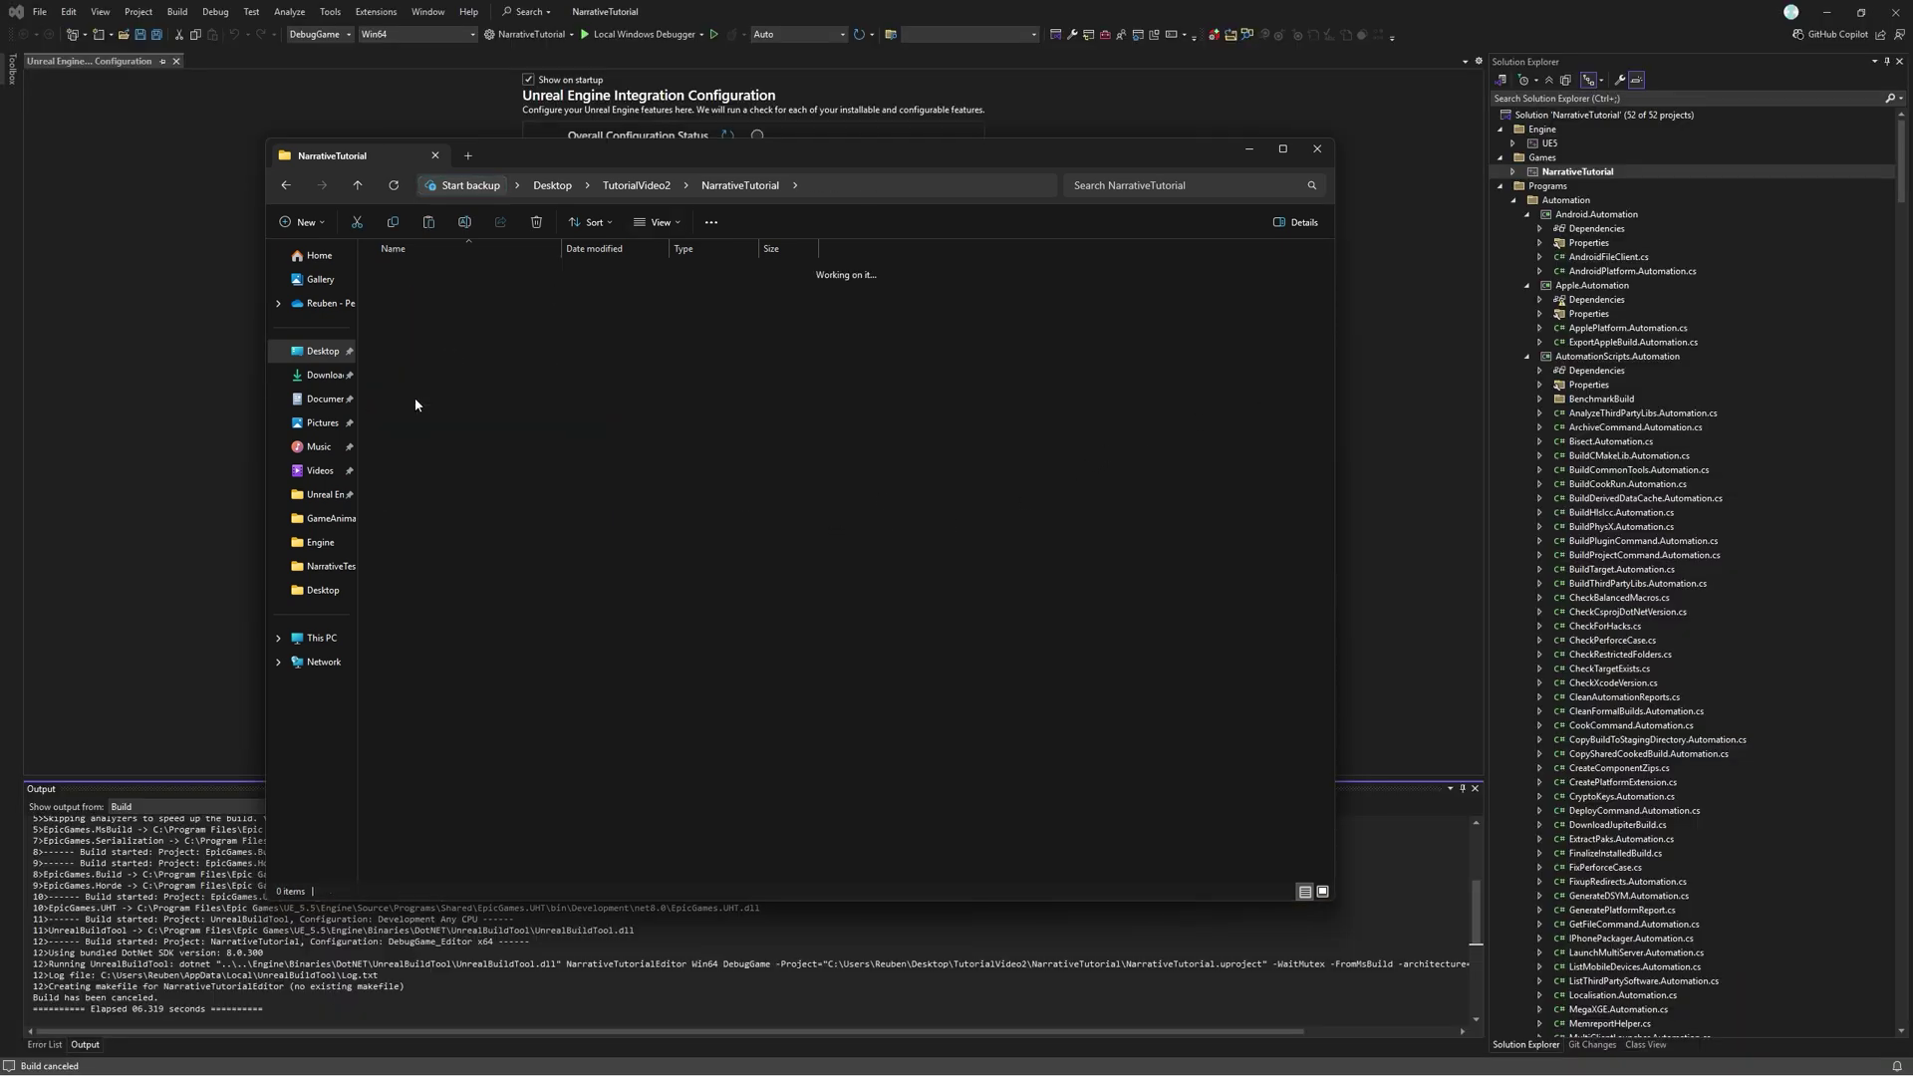
double_click(407, 273)
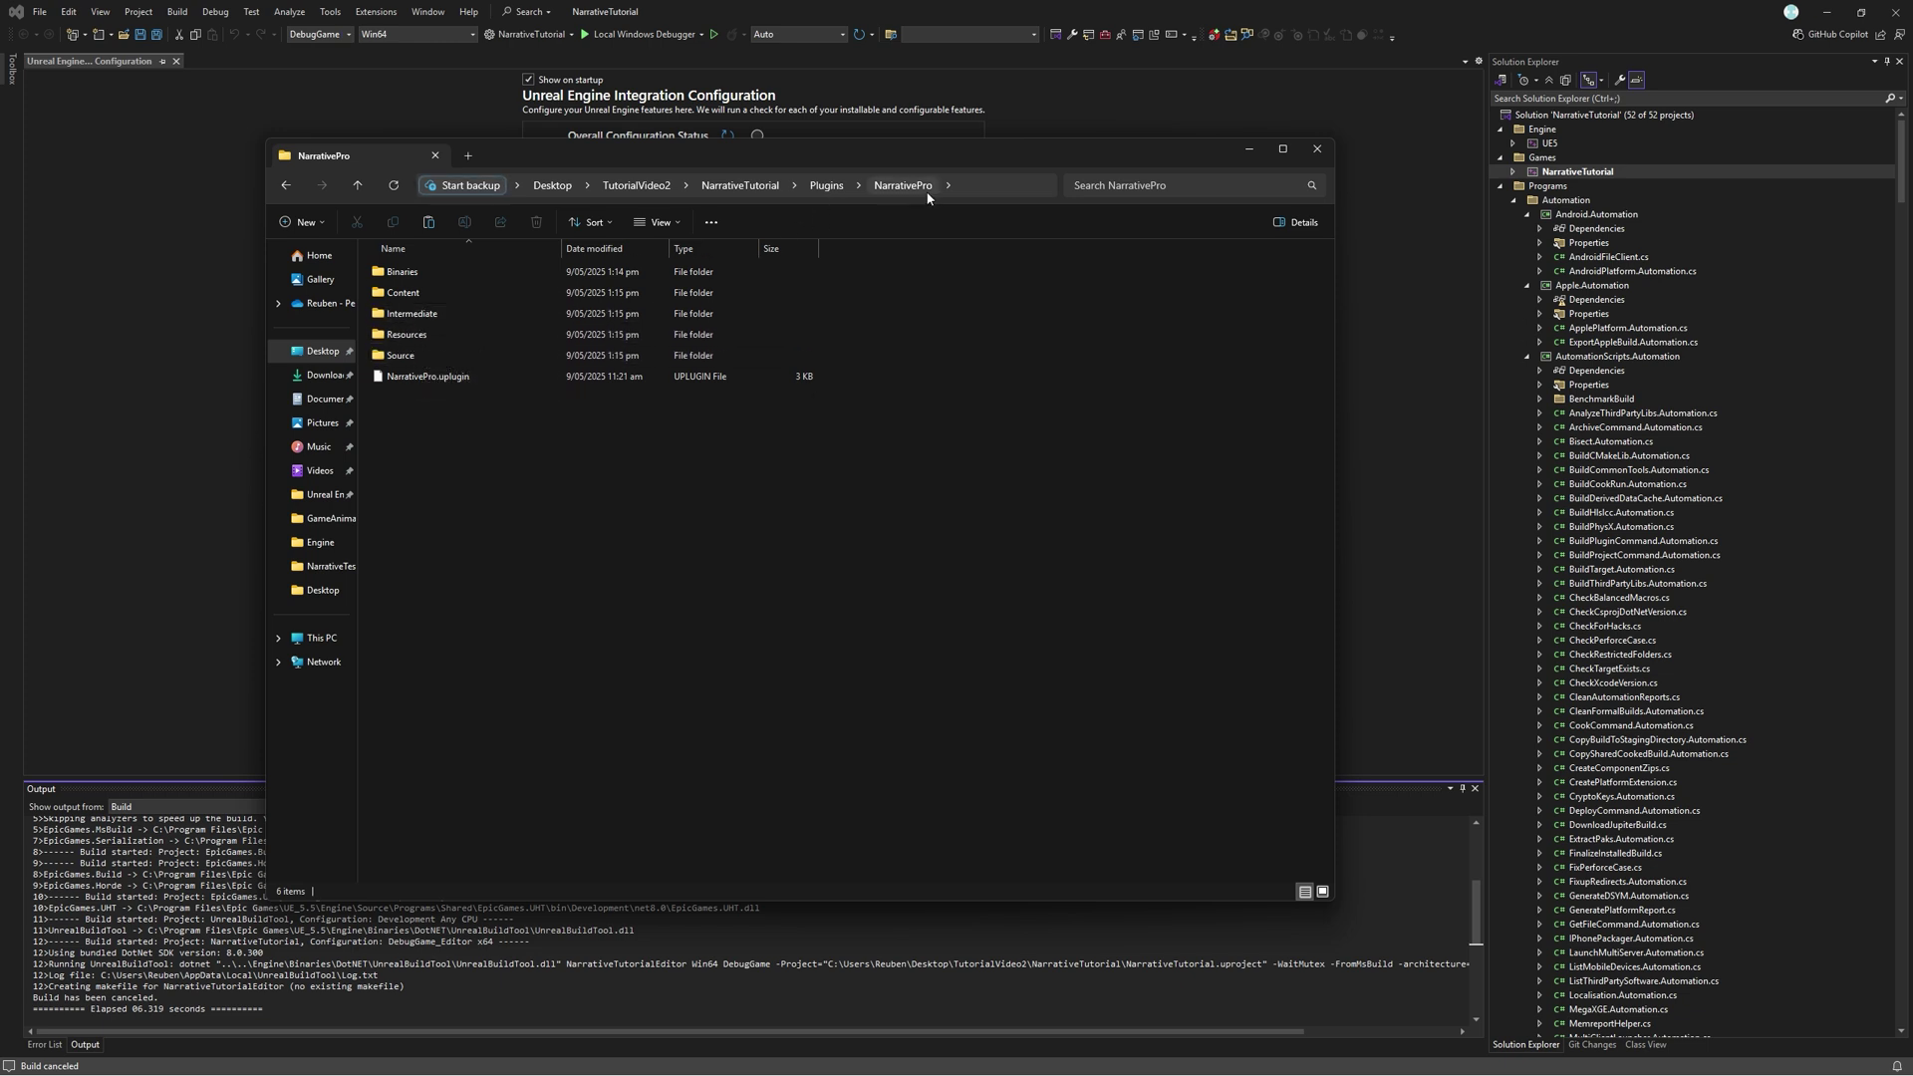
double_click(419, 335)
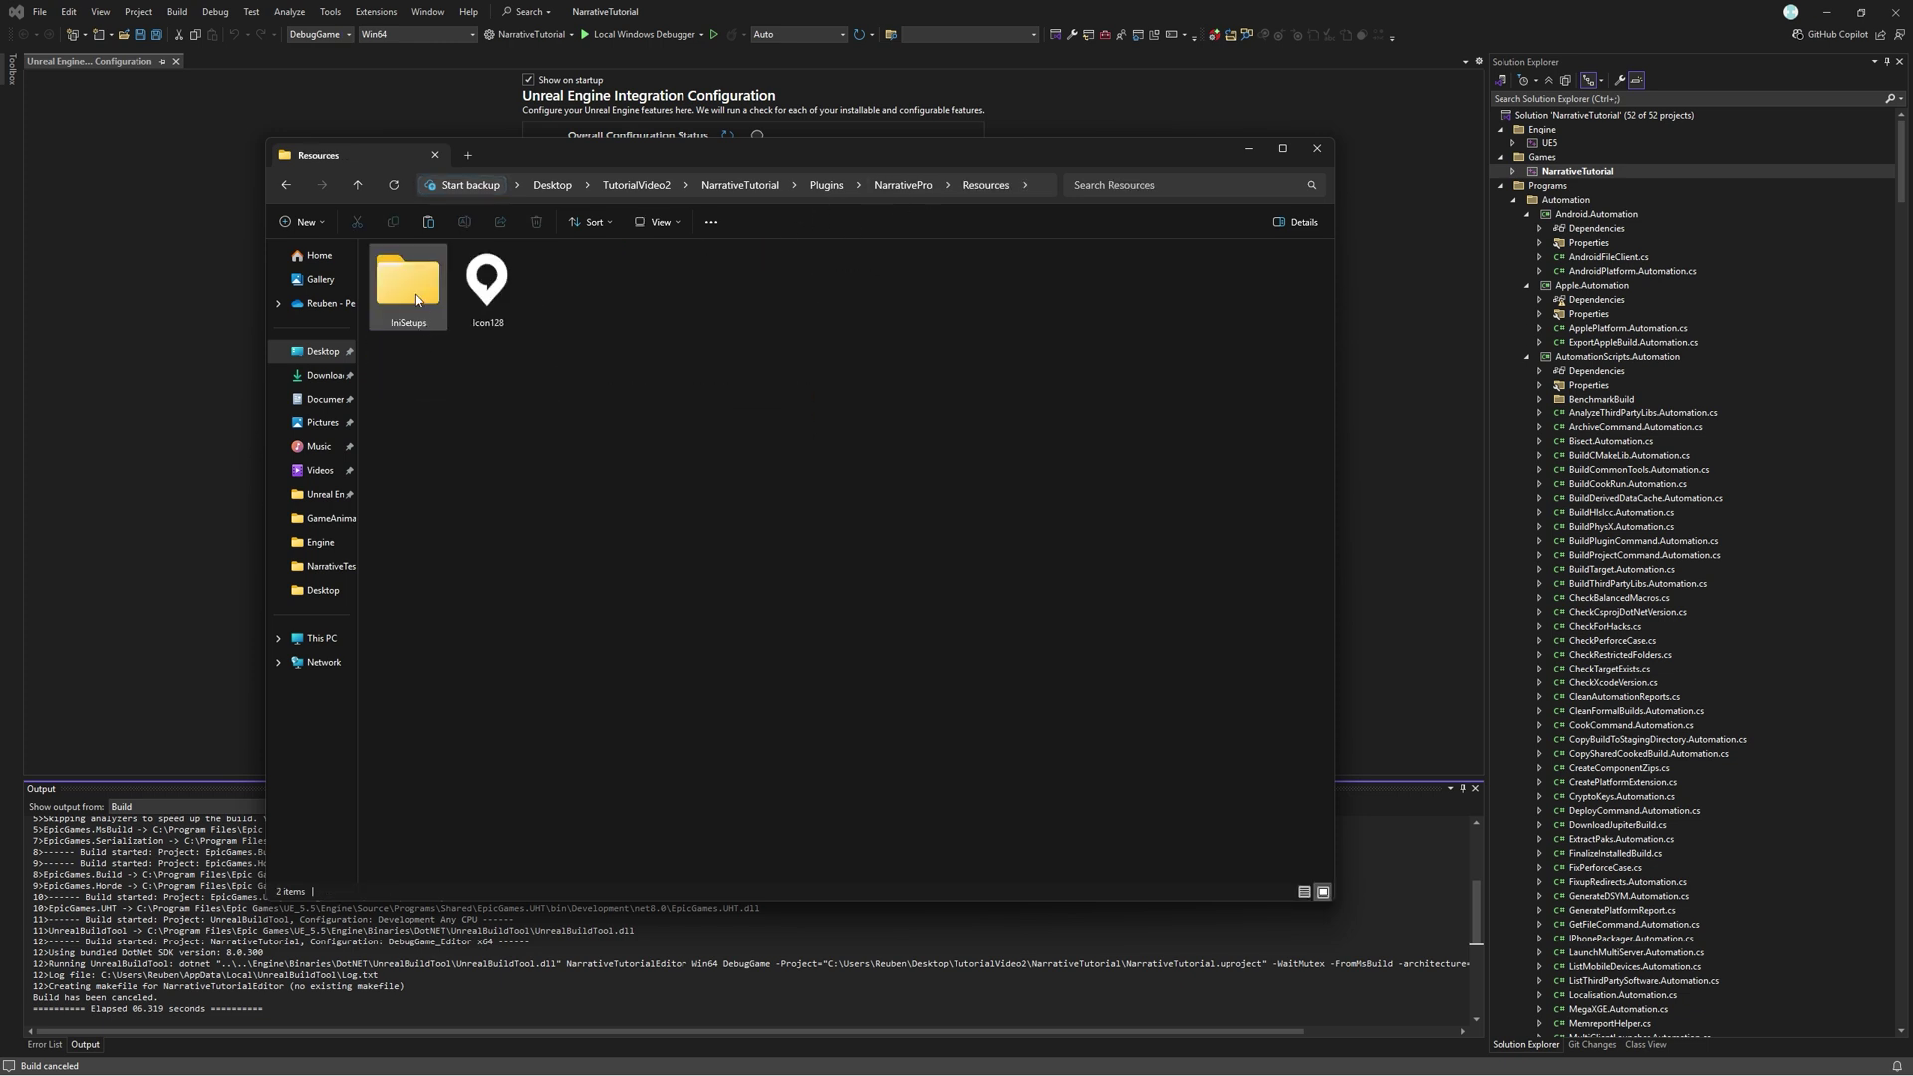
double_click(418, 297)
double_click(421, 298)
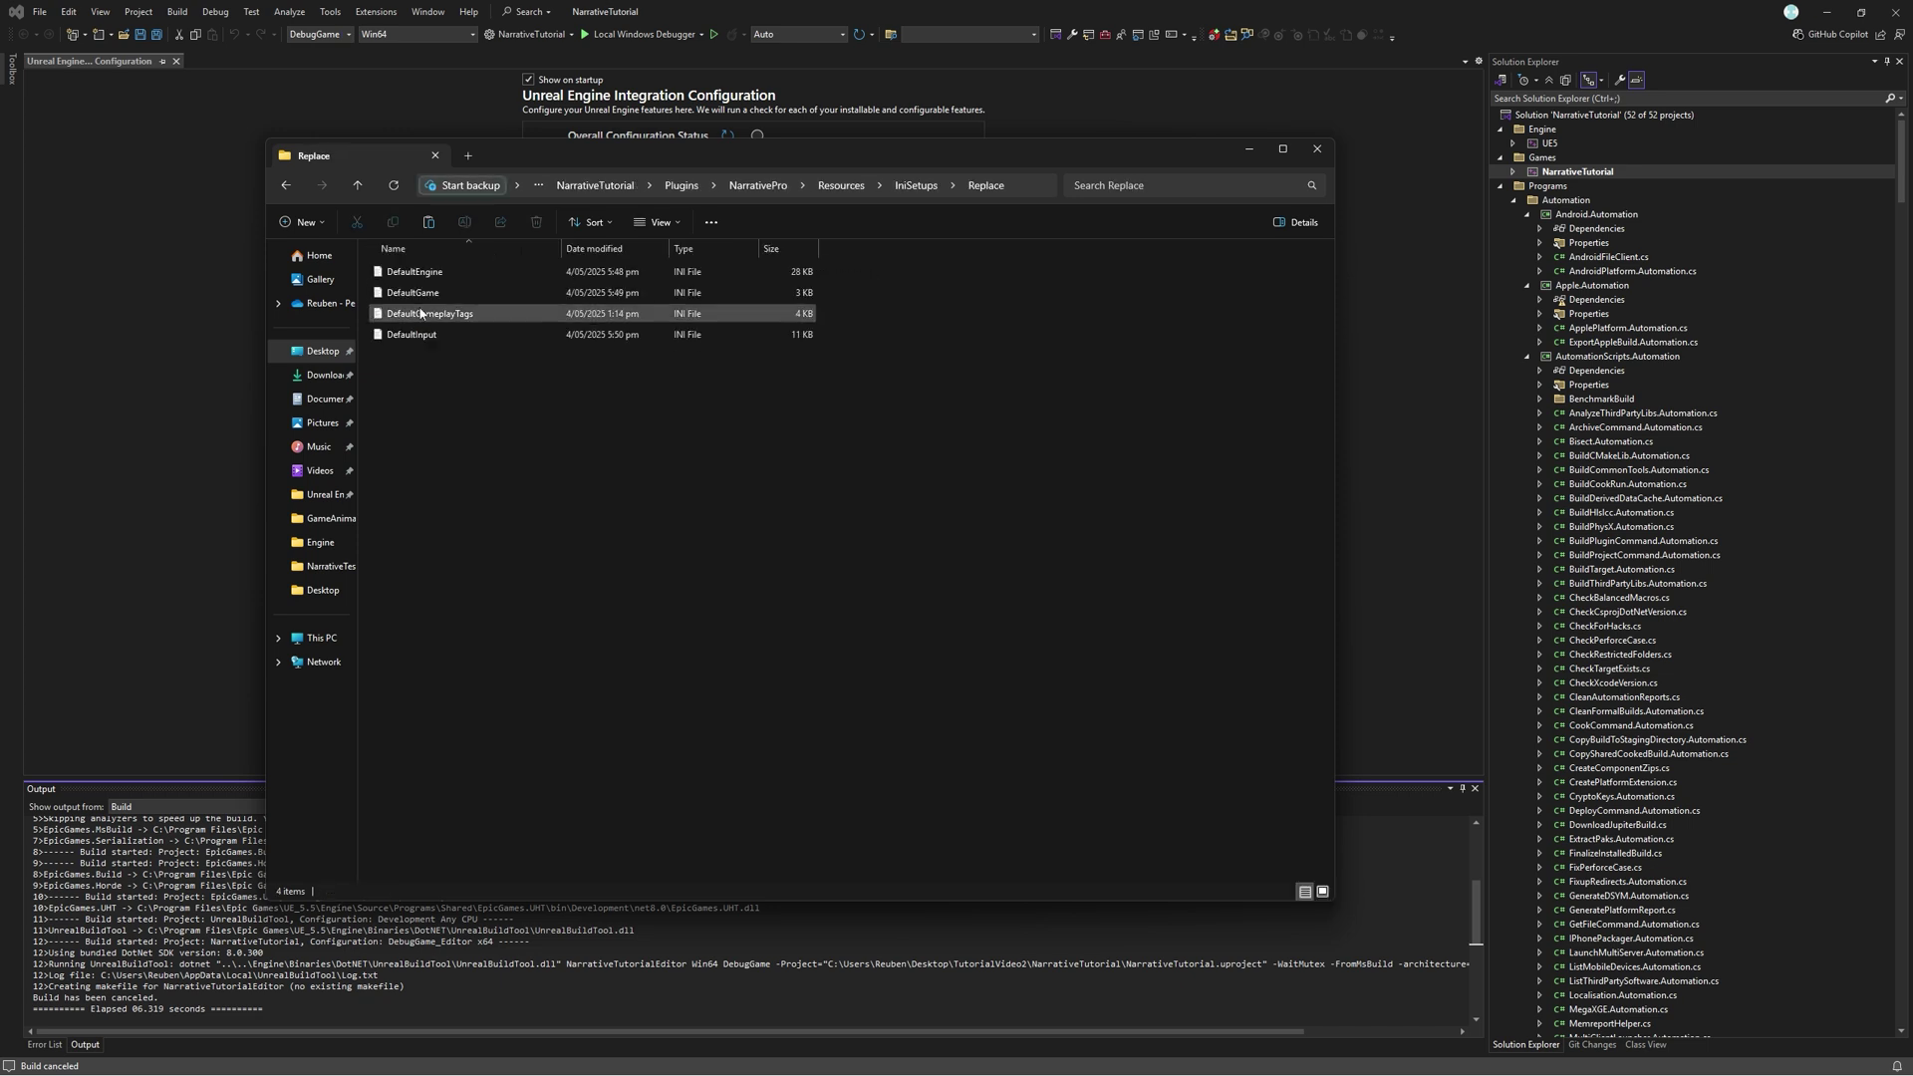
left_click_drag(458, 398, 456, 271)
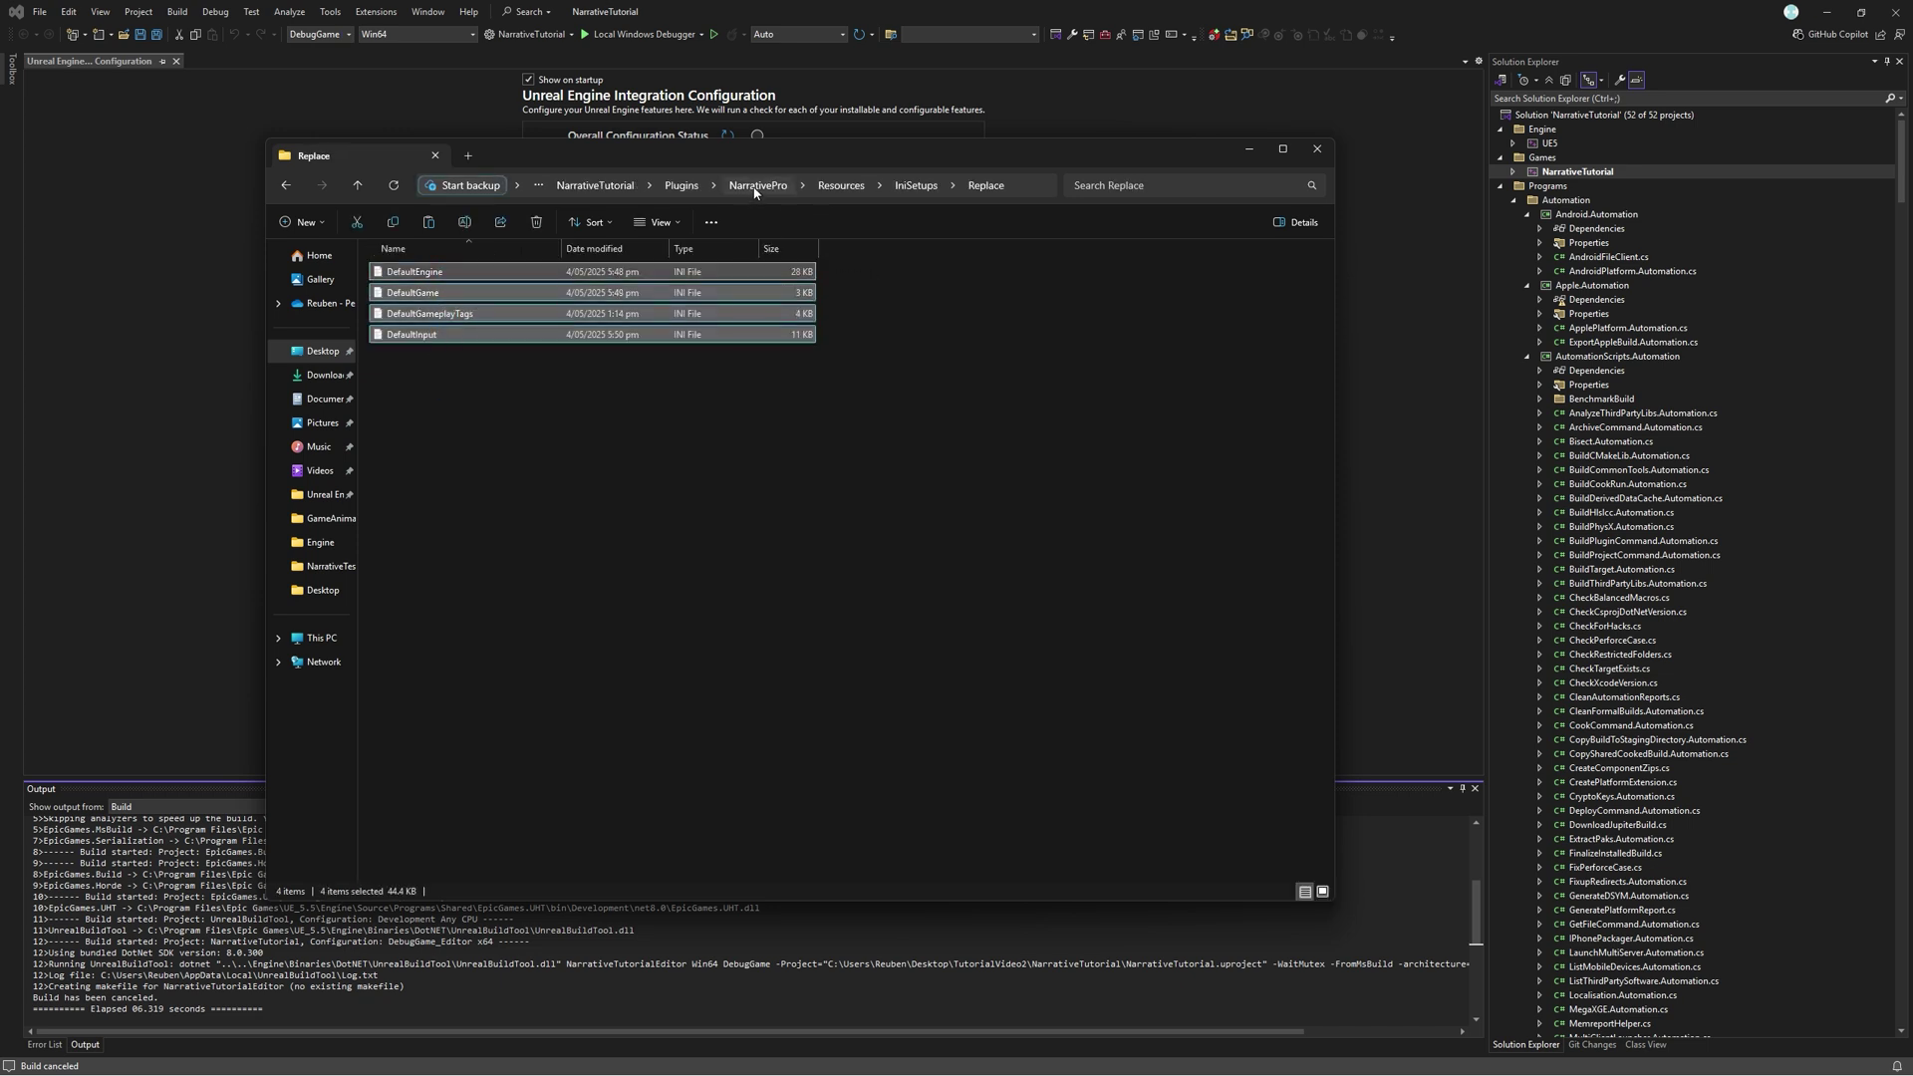
Step: Paste the copied INI files into the NarrativeTutorial project's Config folder, replacing the files with the same names
left_click(595, 185)
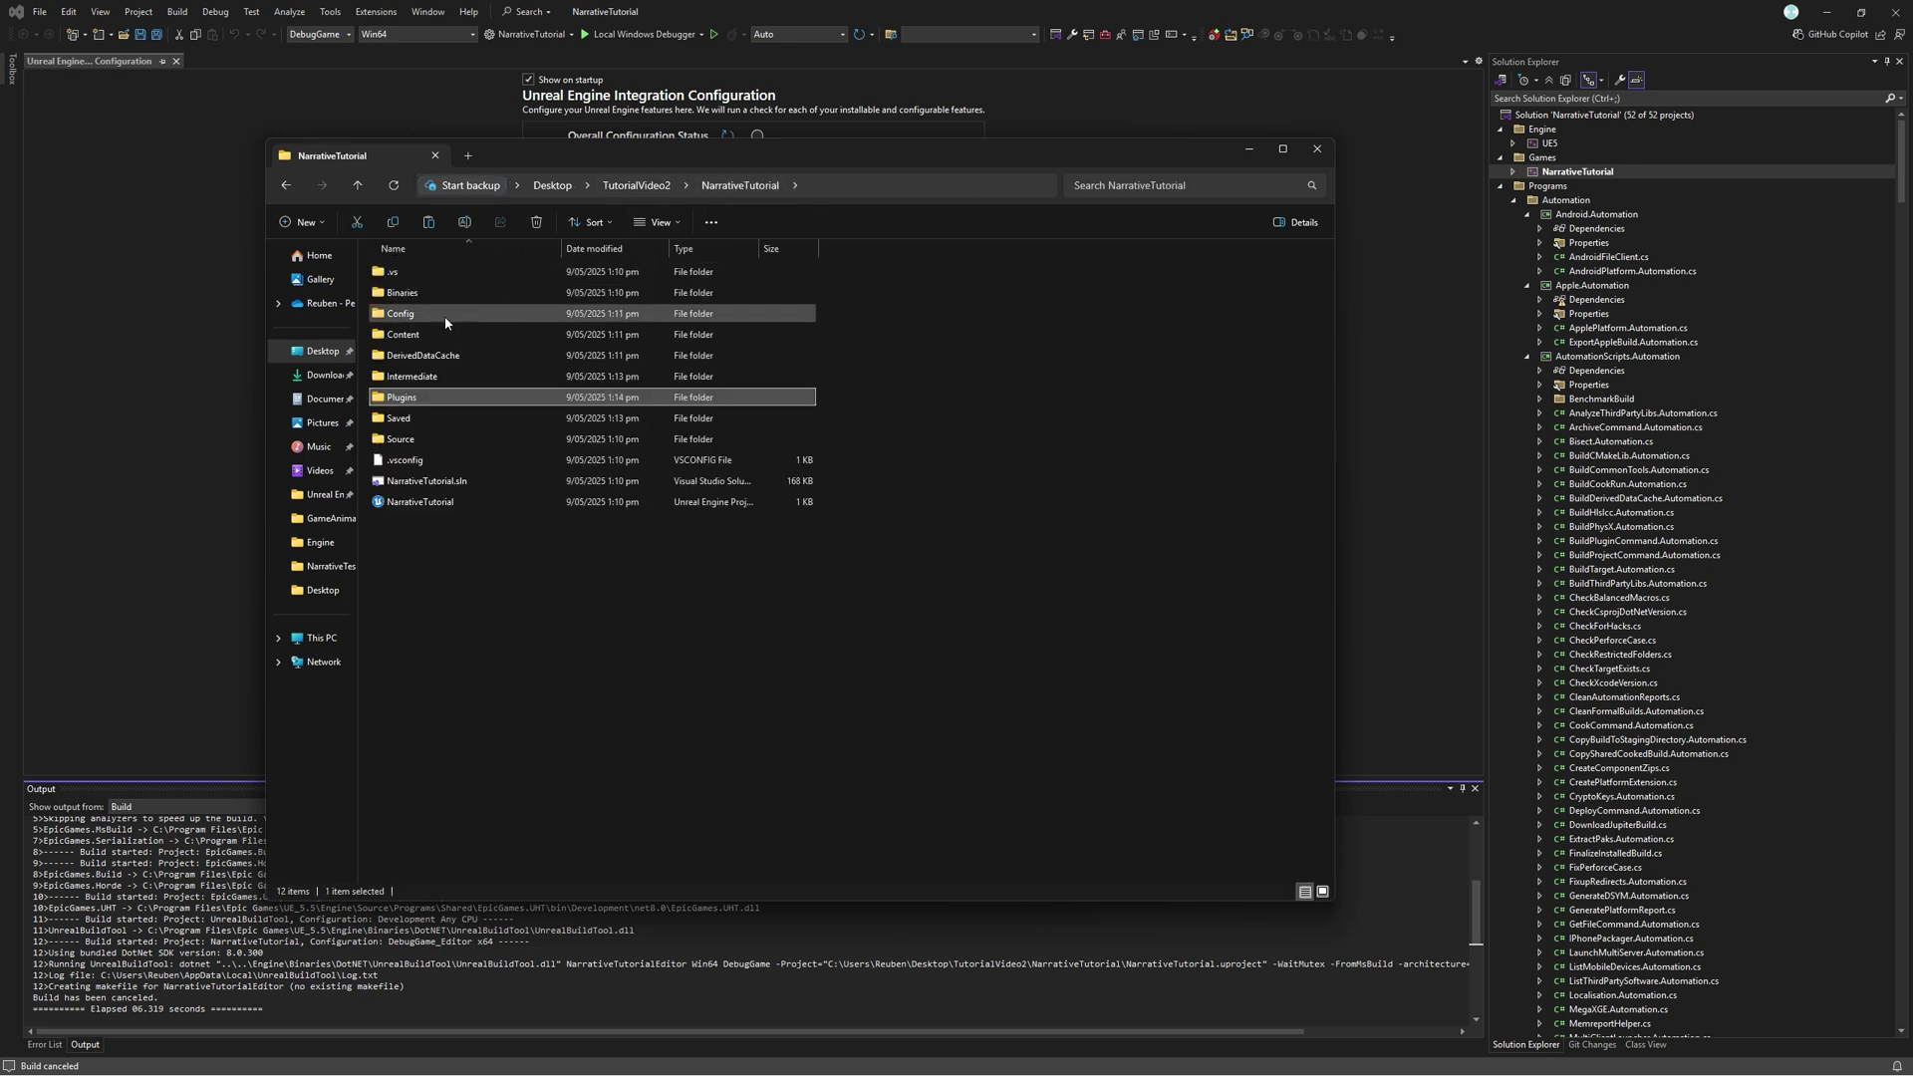
double_click(445, 315)
key("ctrl+v")
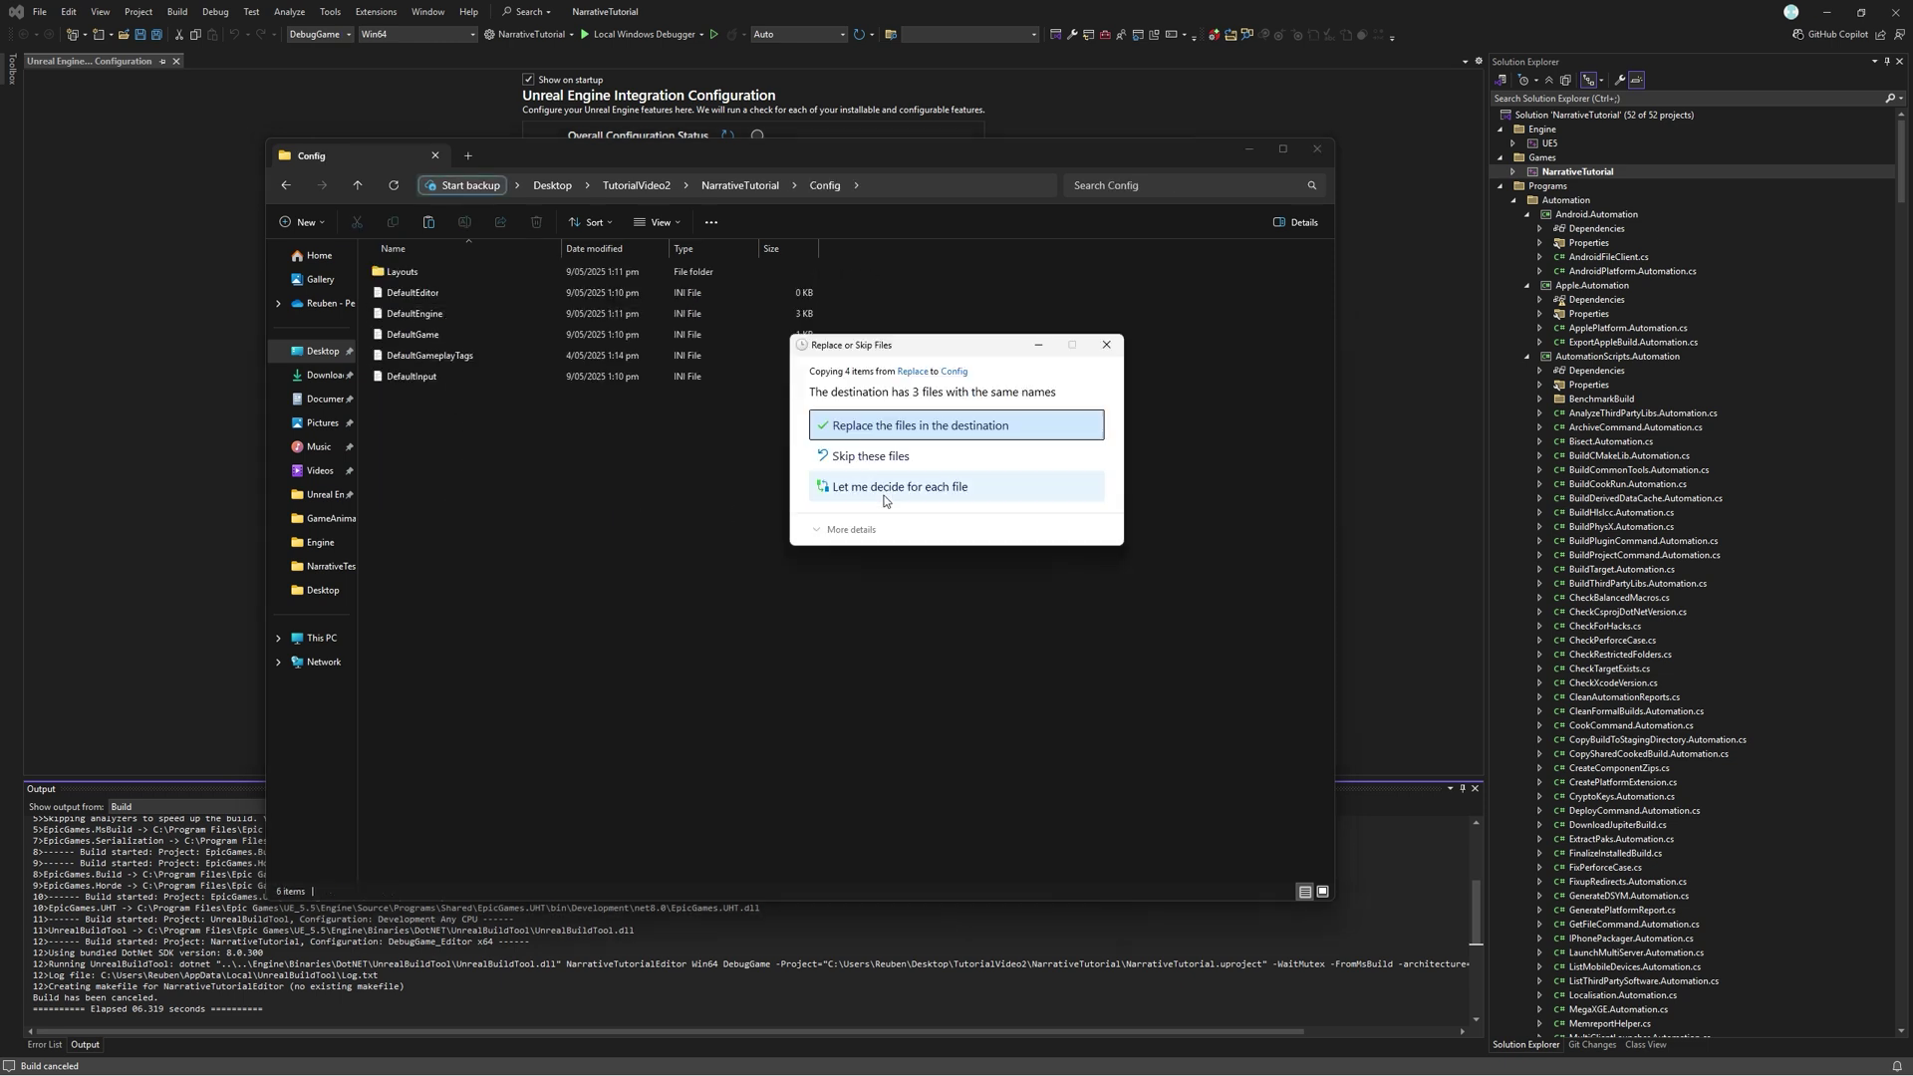
key("Return")
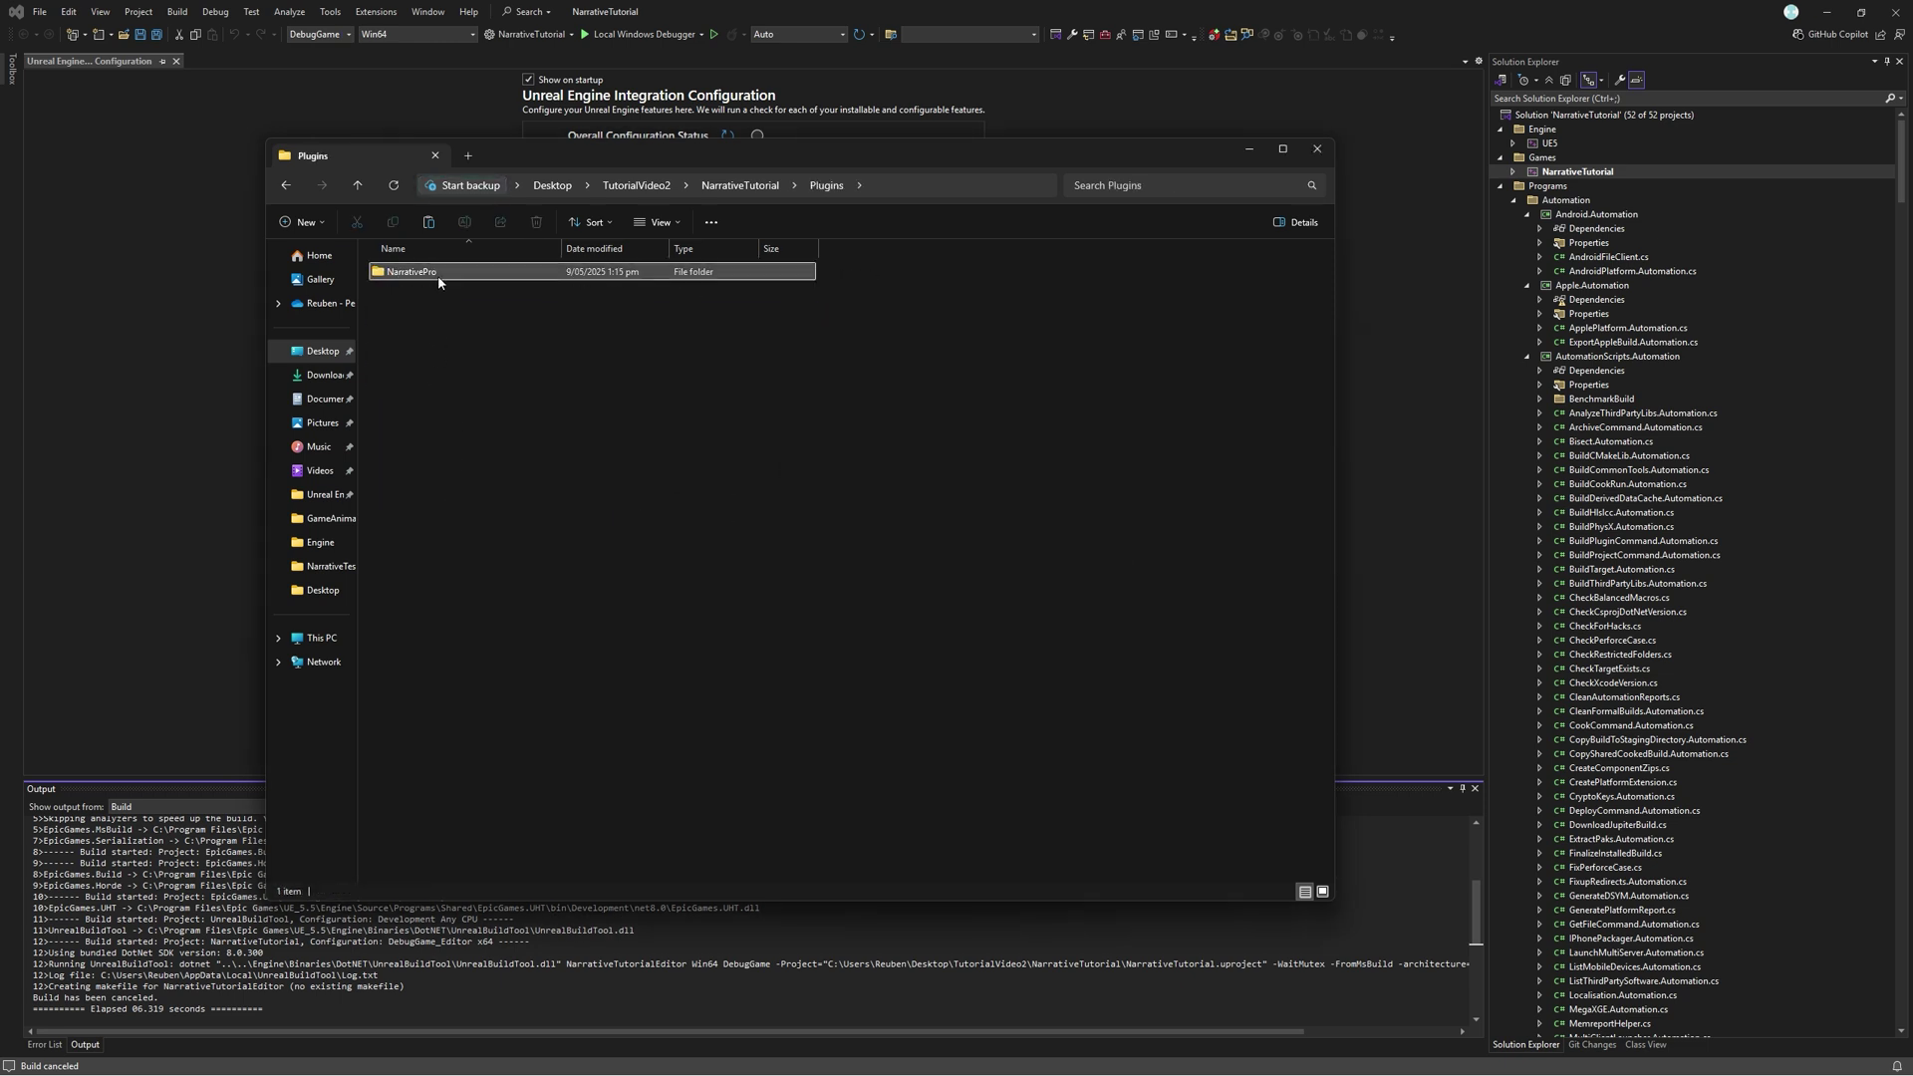
Step: Examine the INI files in the NarrativePro plugin's Resources\IniSetups\Add folder
double_click(436, 278)
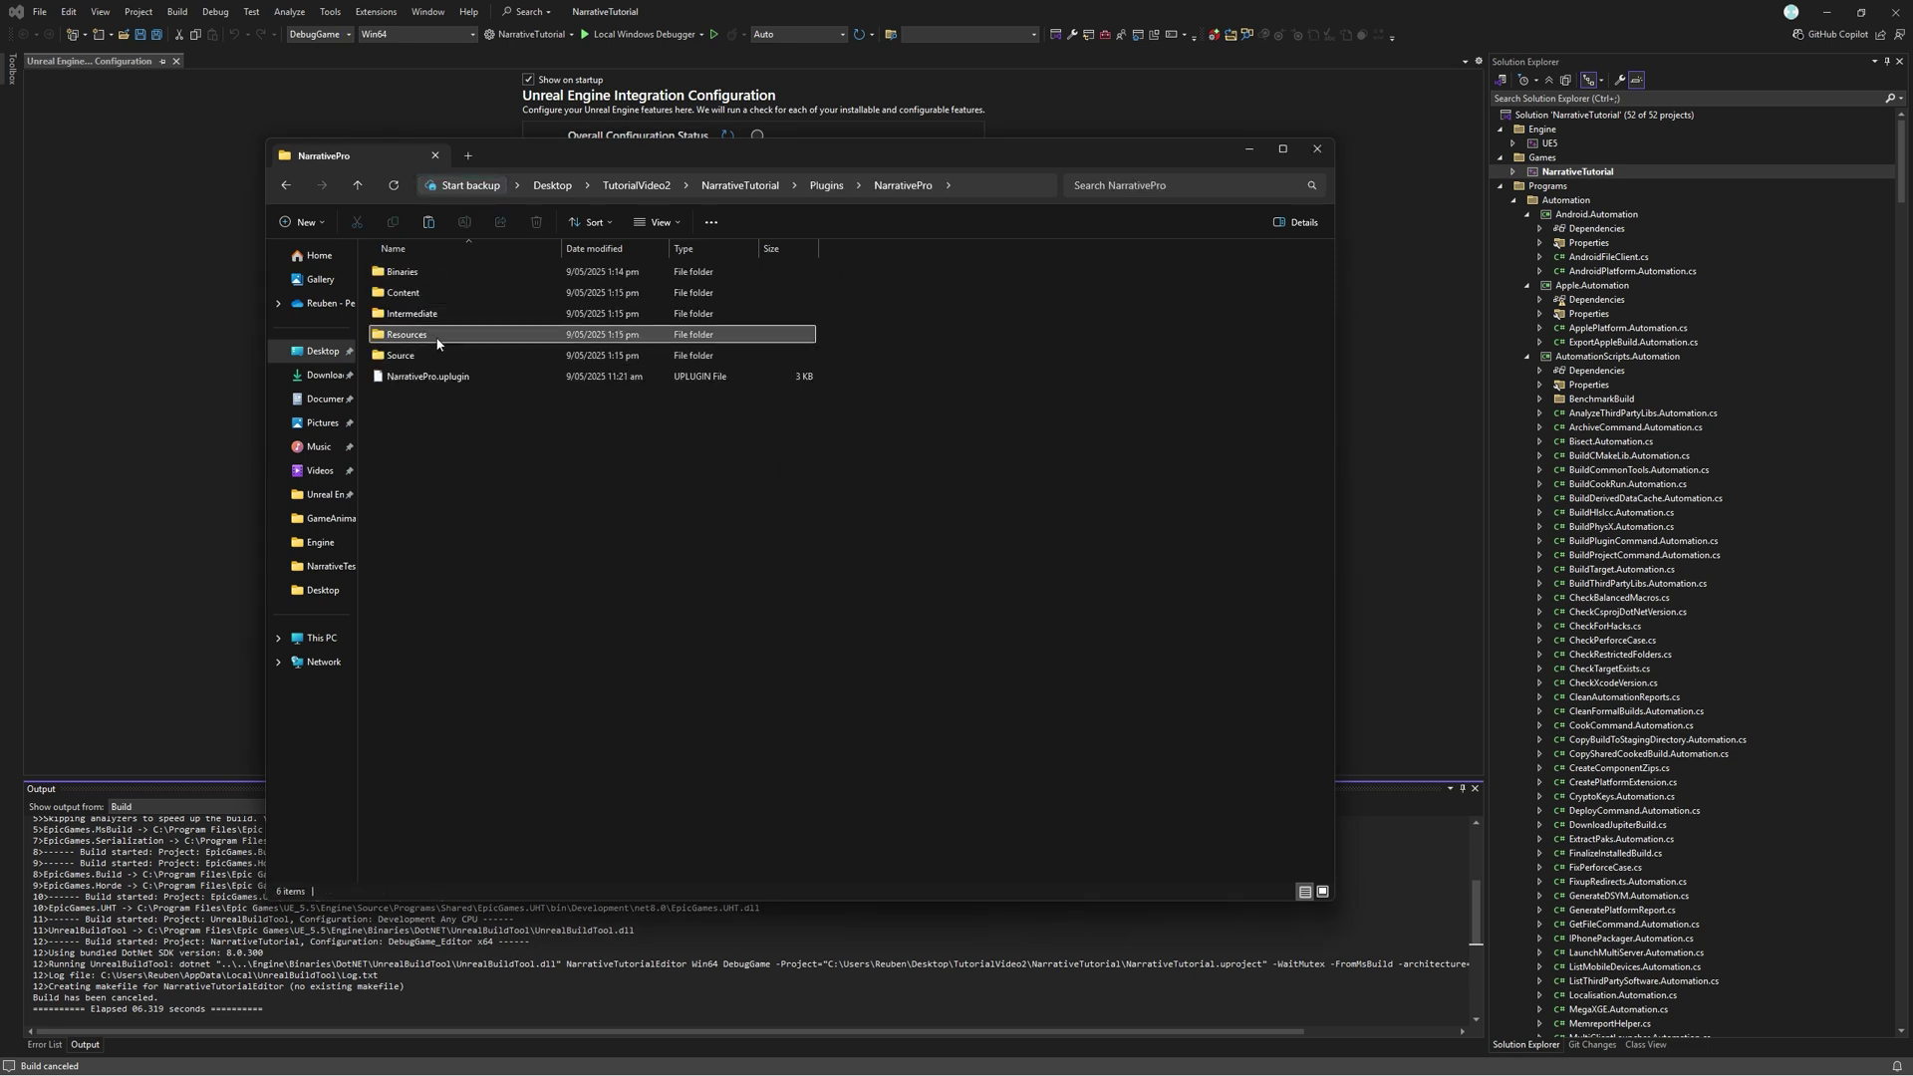
double_click(429, 335)
double_click(420, 307)
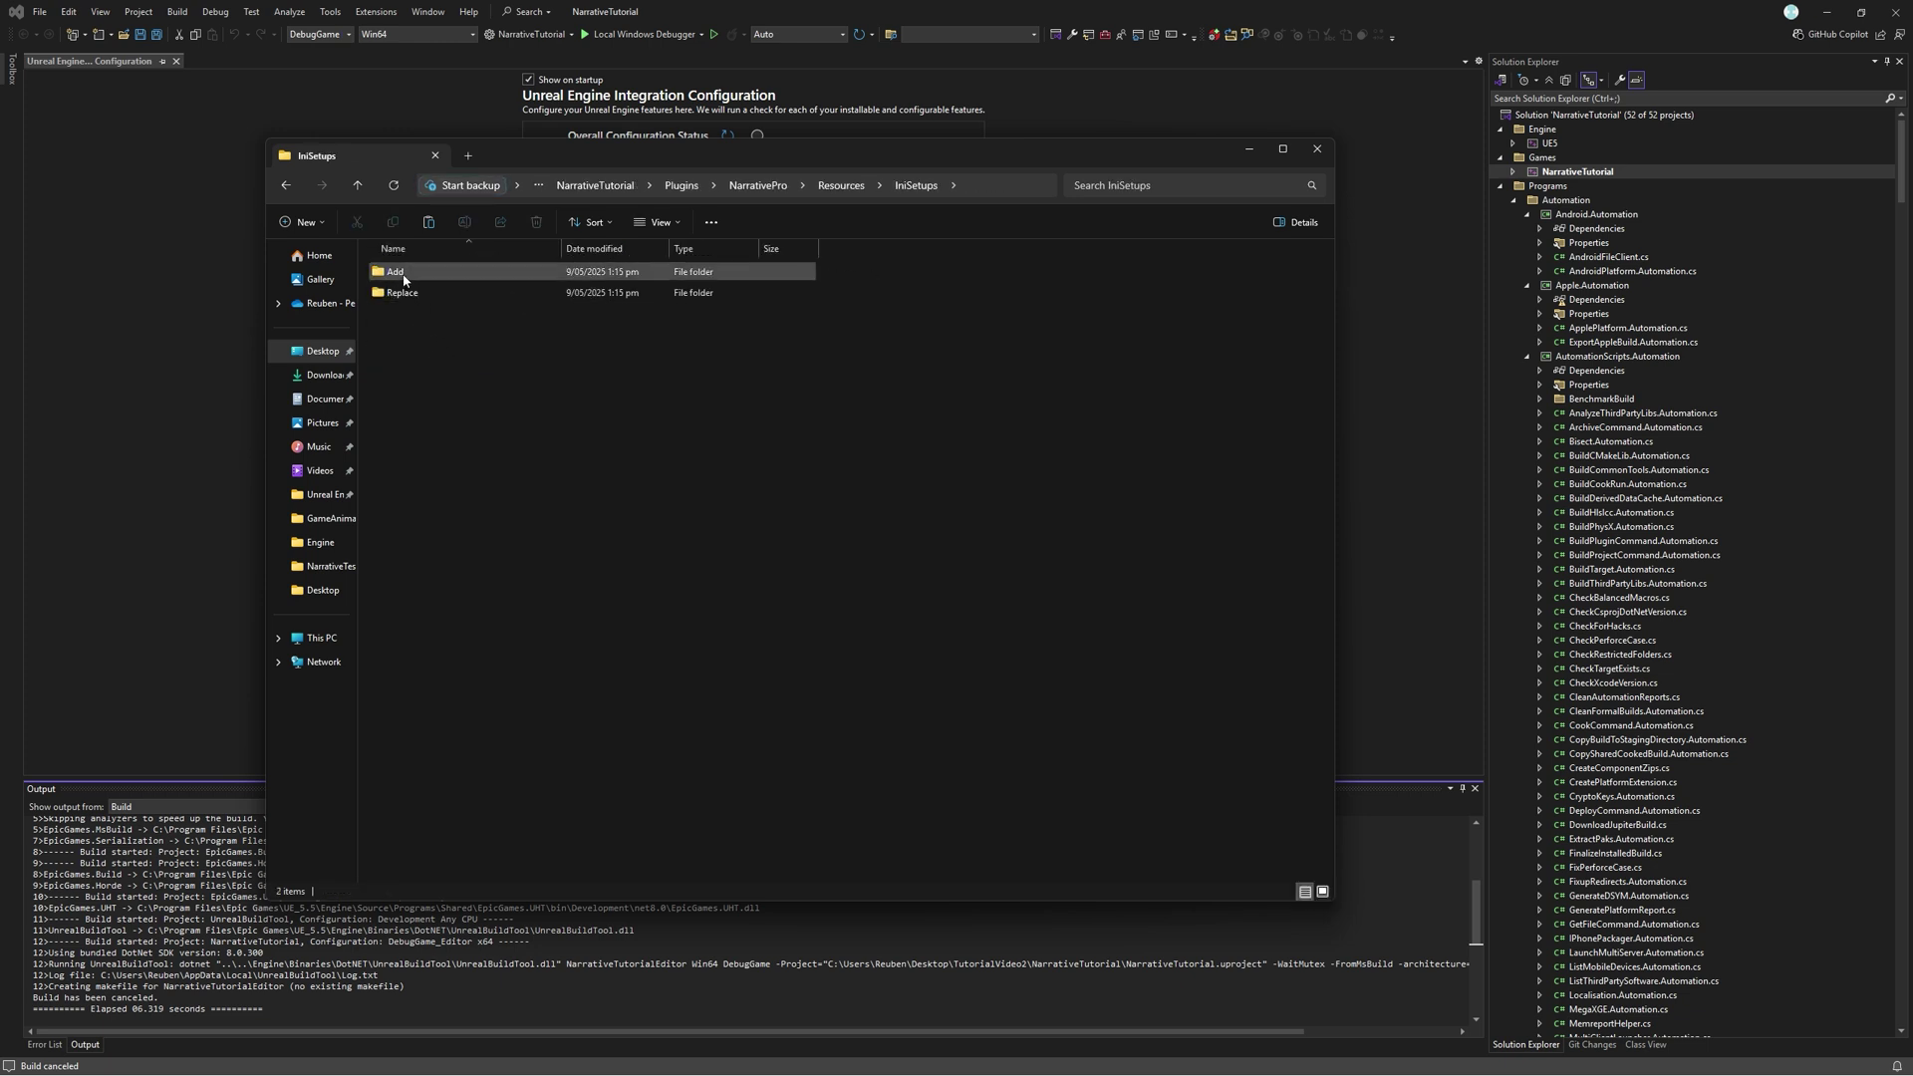
double_click(404, 276)
left_click(445, 277)
left_click(442, 315)
left_click(431, 337)
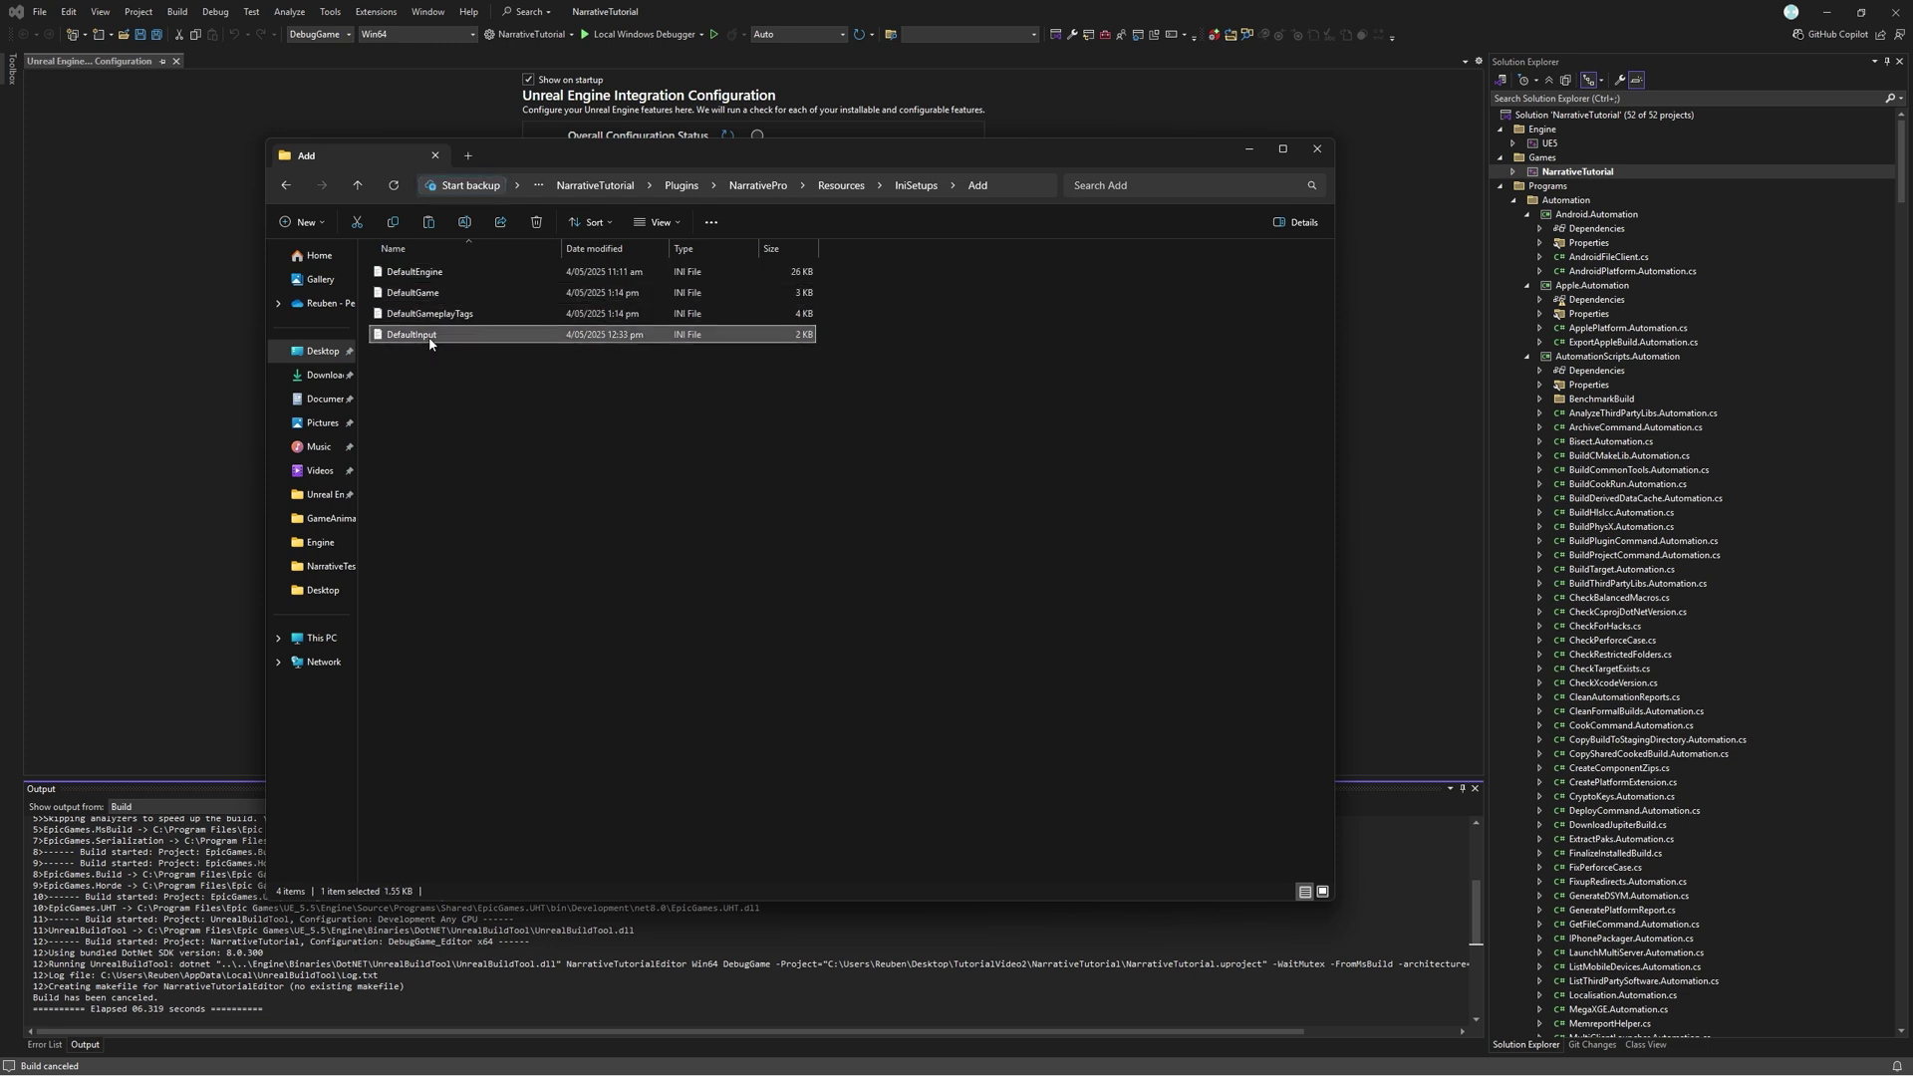
left_click_drag(454, 388, 466, 275)
left_click(535, 431)
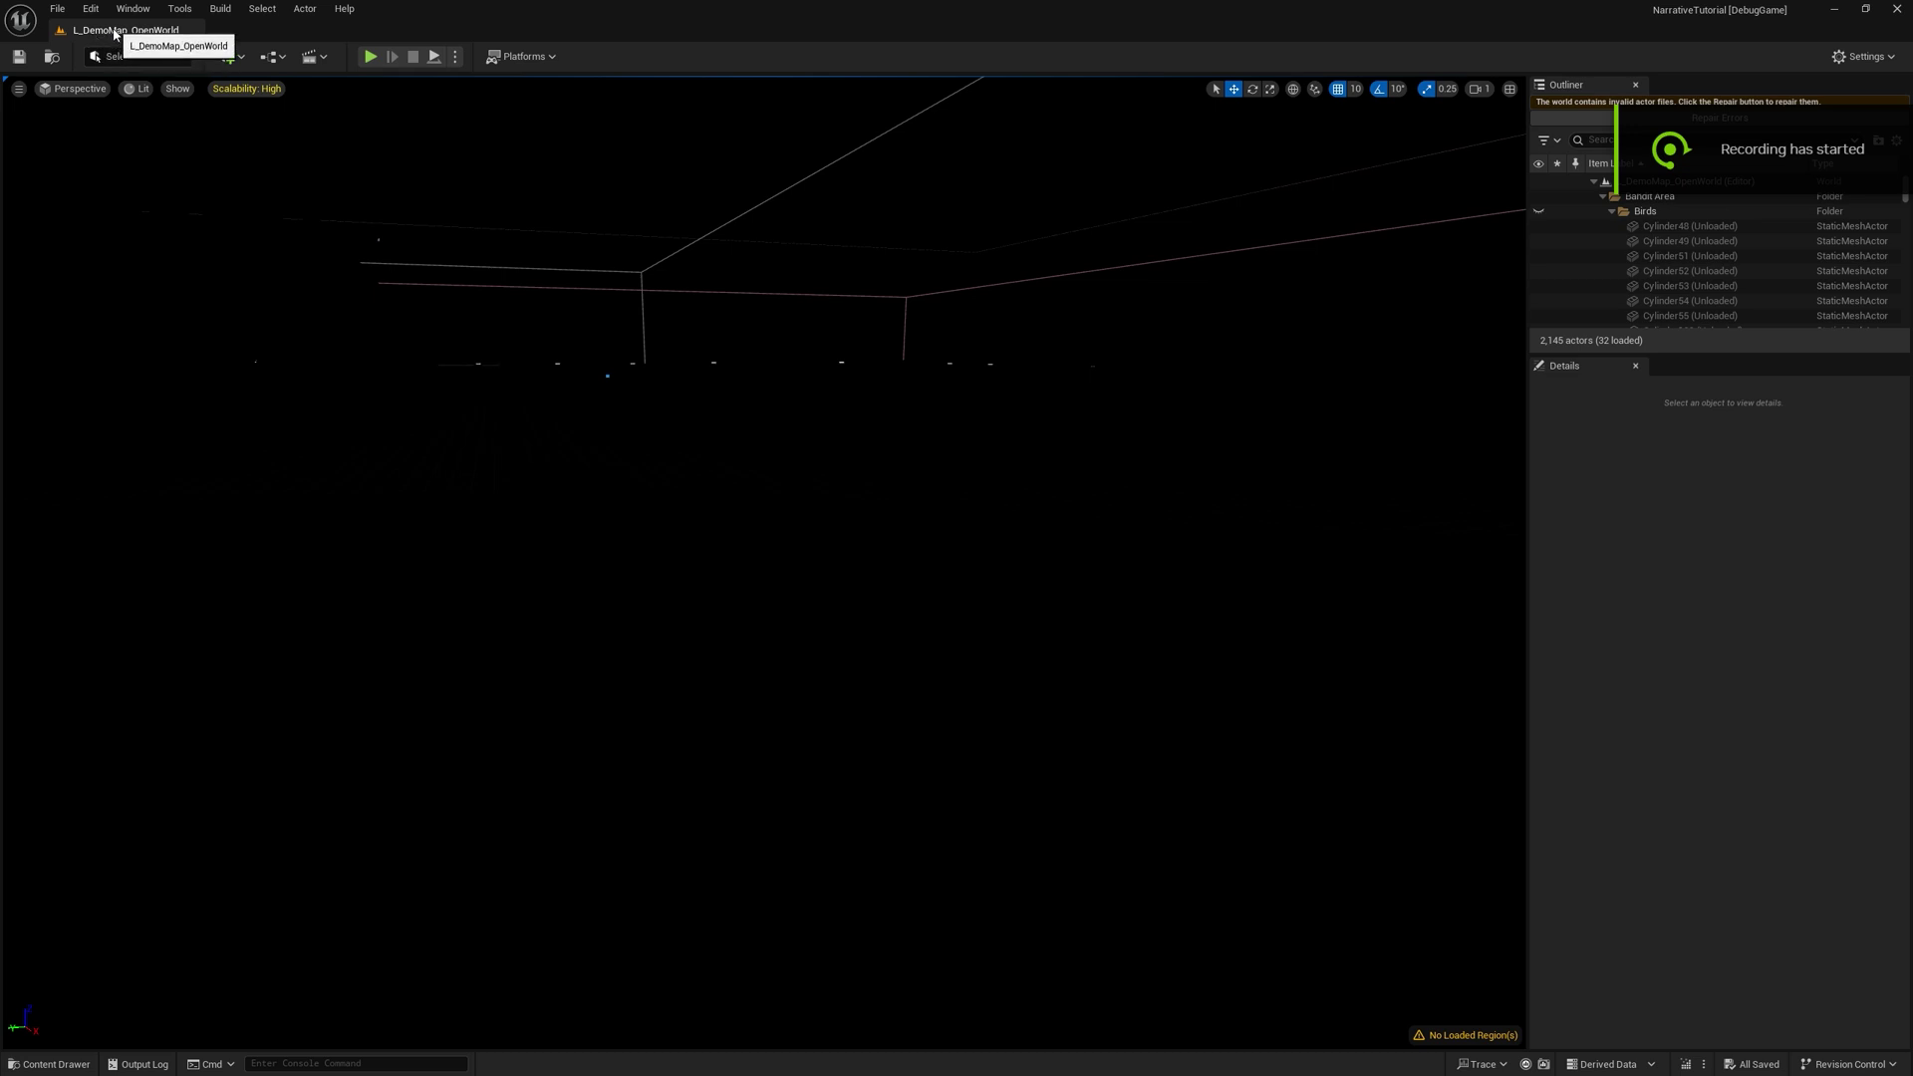
Step: Dock the Content Browser in the layout with developer, engine and plugin content shown, and open the World Partition editor
key("ctrl+space")
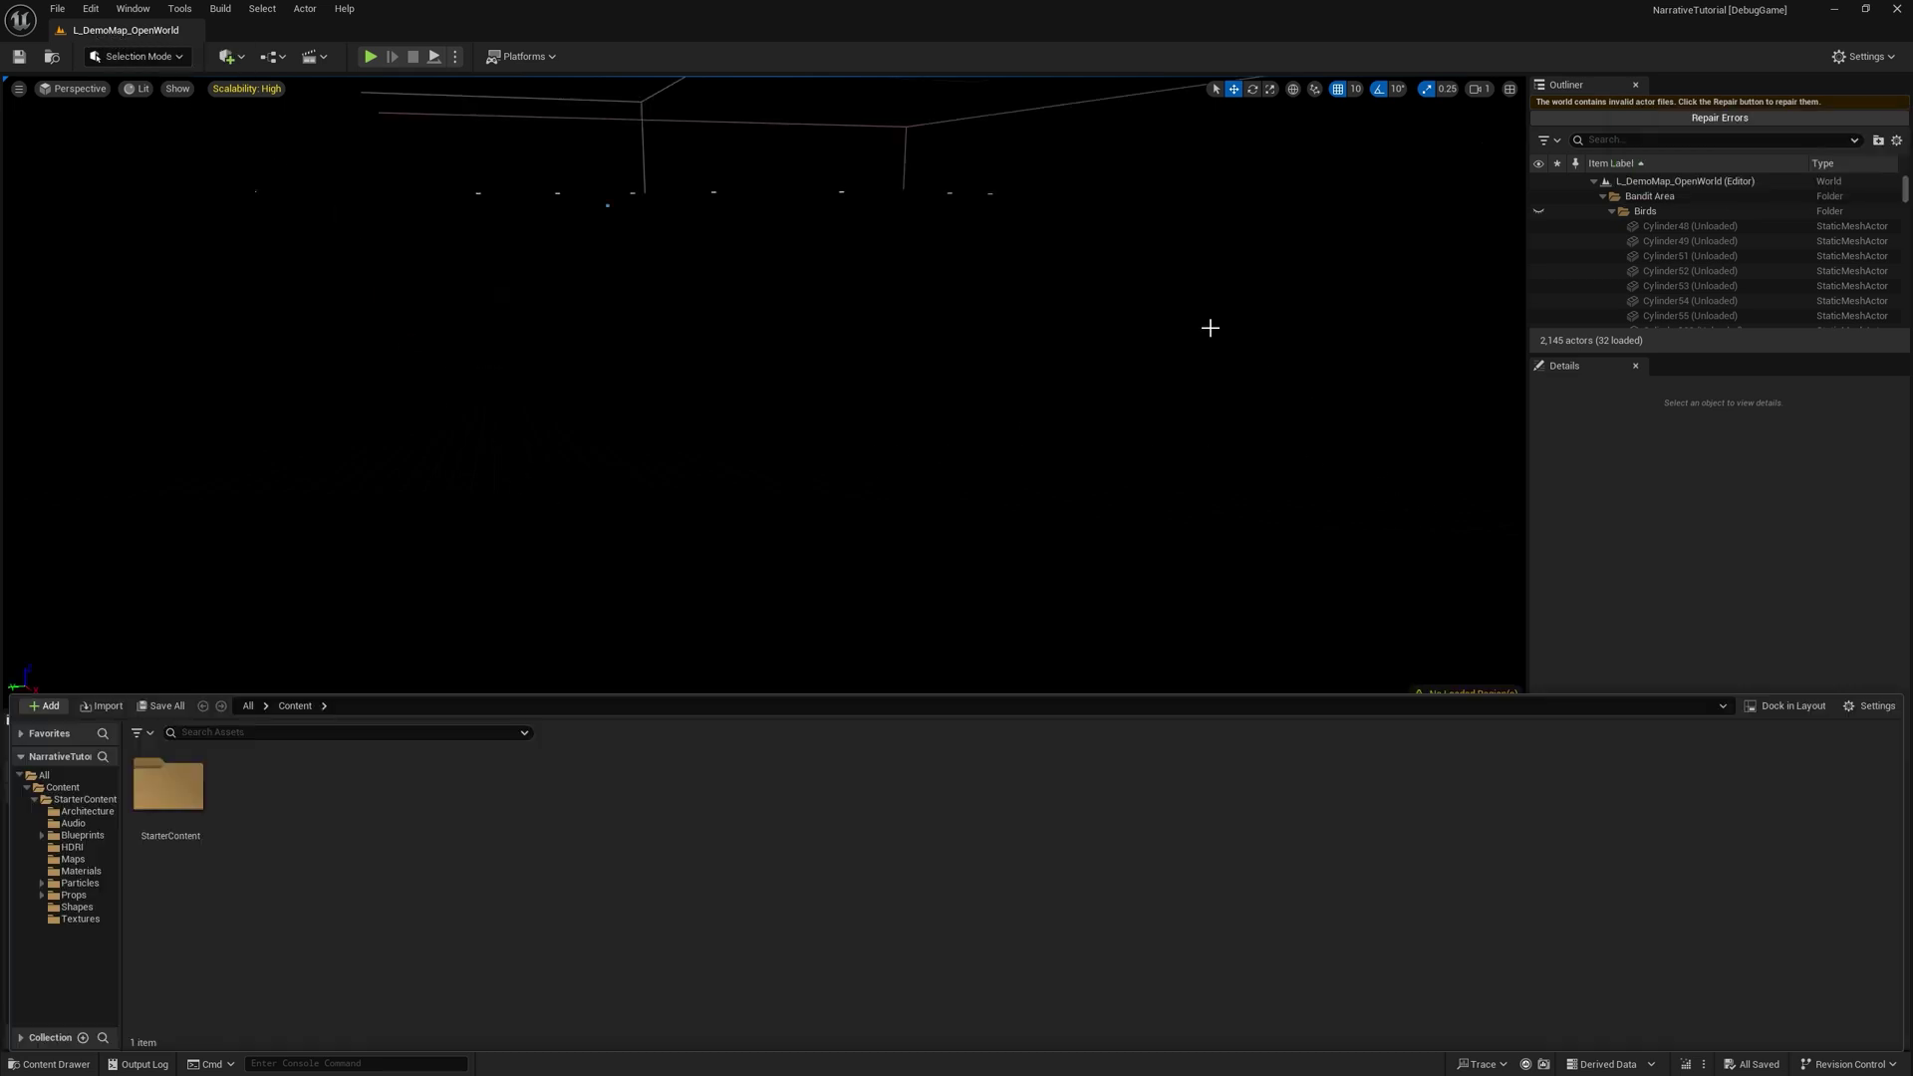
left_click(132, 8)
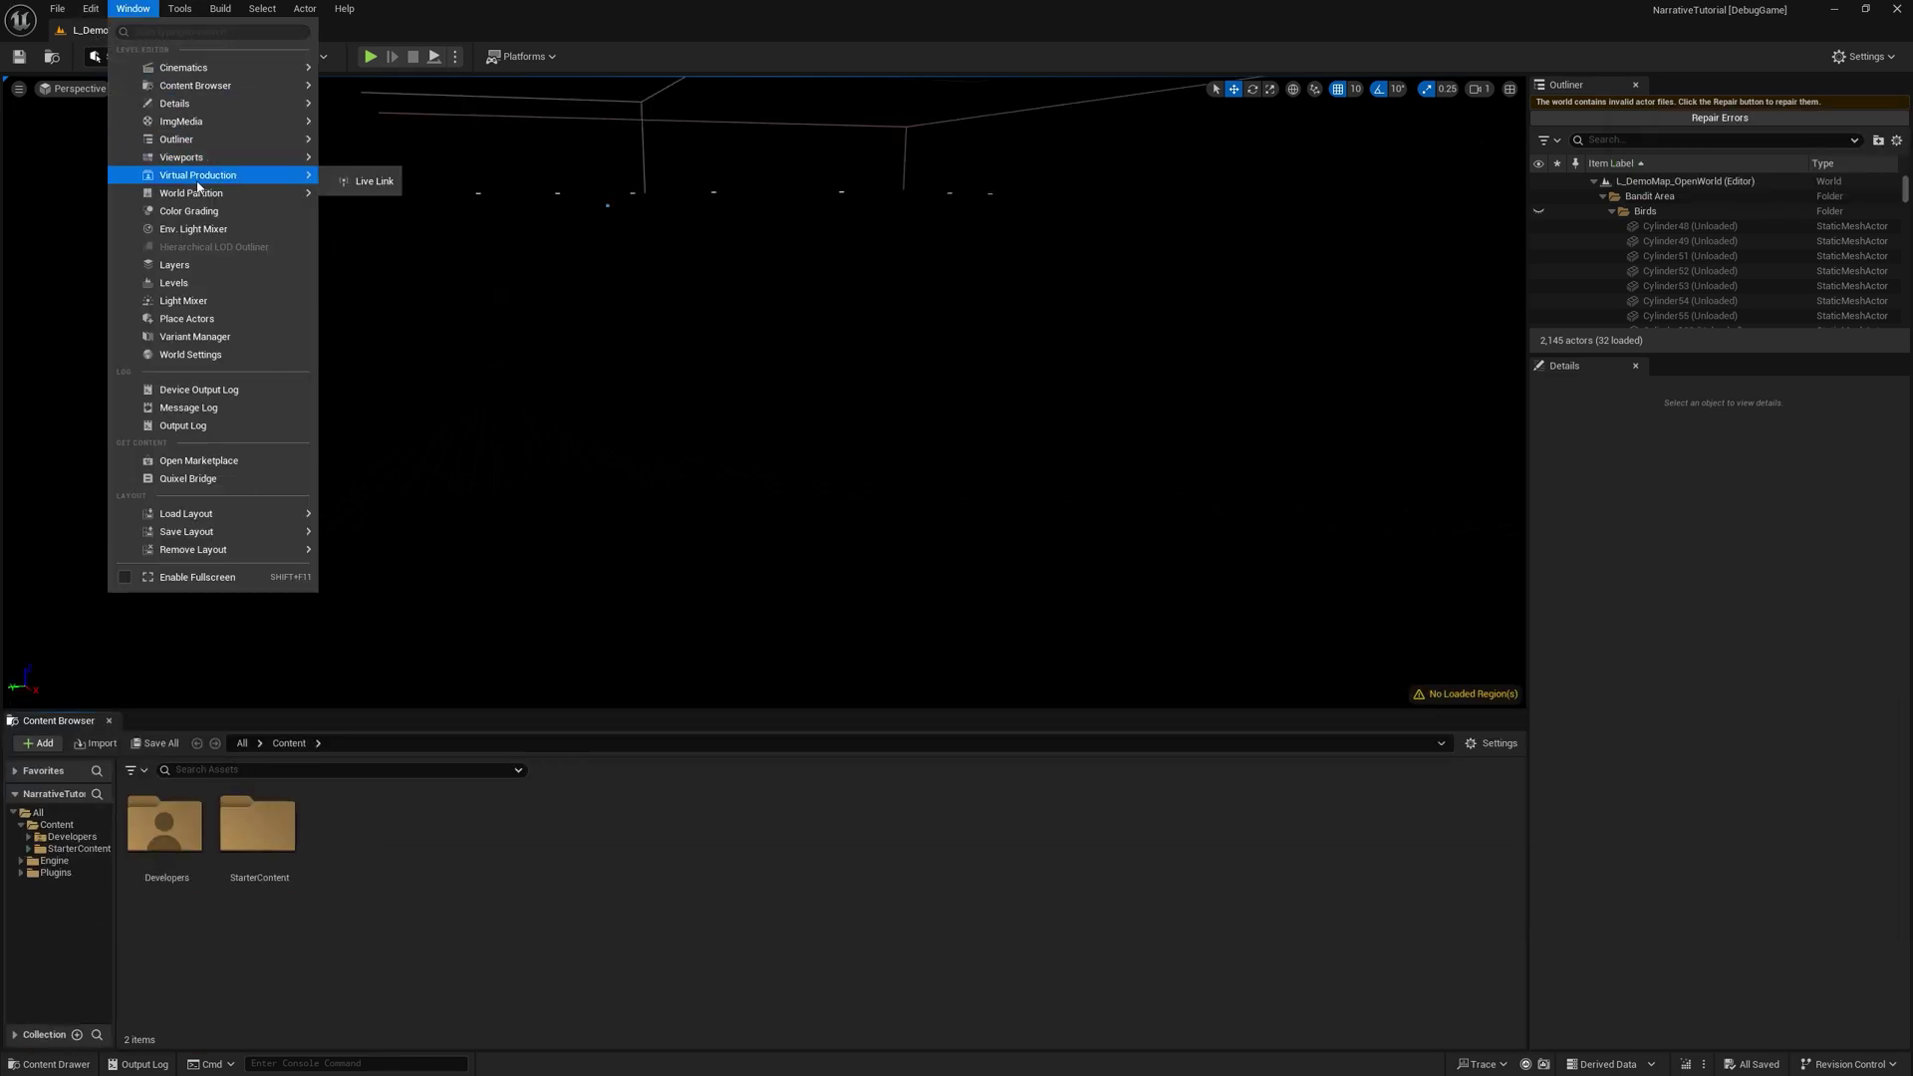
mouse_move(201, 194)
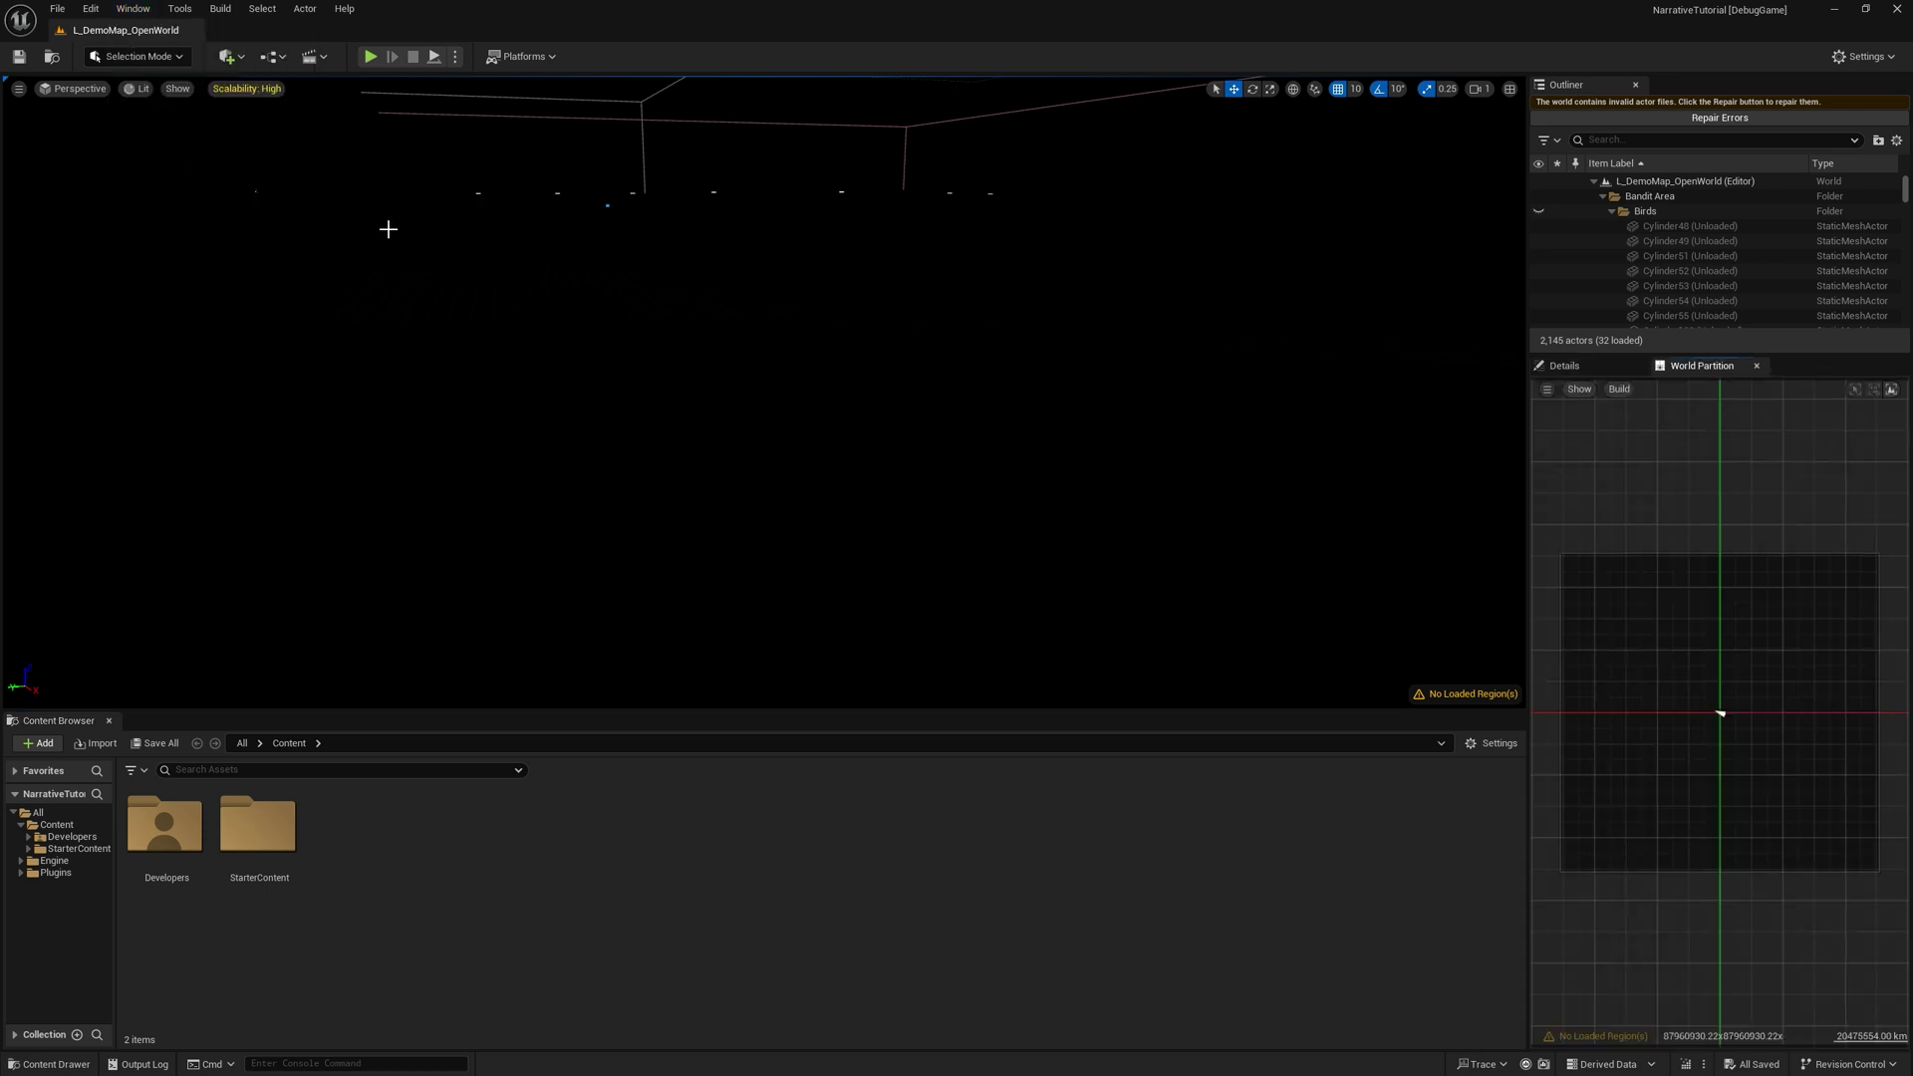
Step: Load the entire L_DemoMap_OpenWorld grid as a World Partition region and fly through the demo area with the interaction booths
left_click_drag(1545, 903, 1893, 492)
right_click(1644, 631)
left_click(1692, 665)
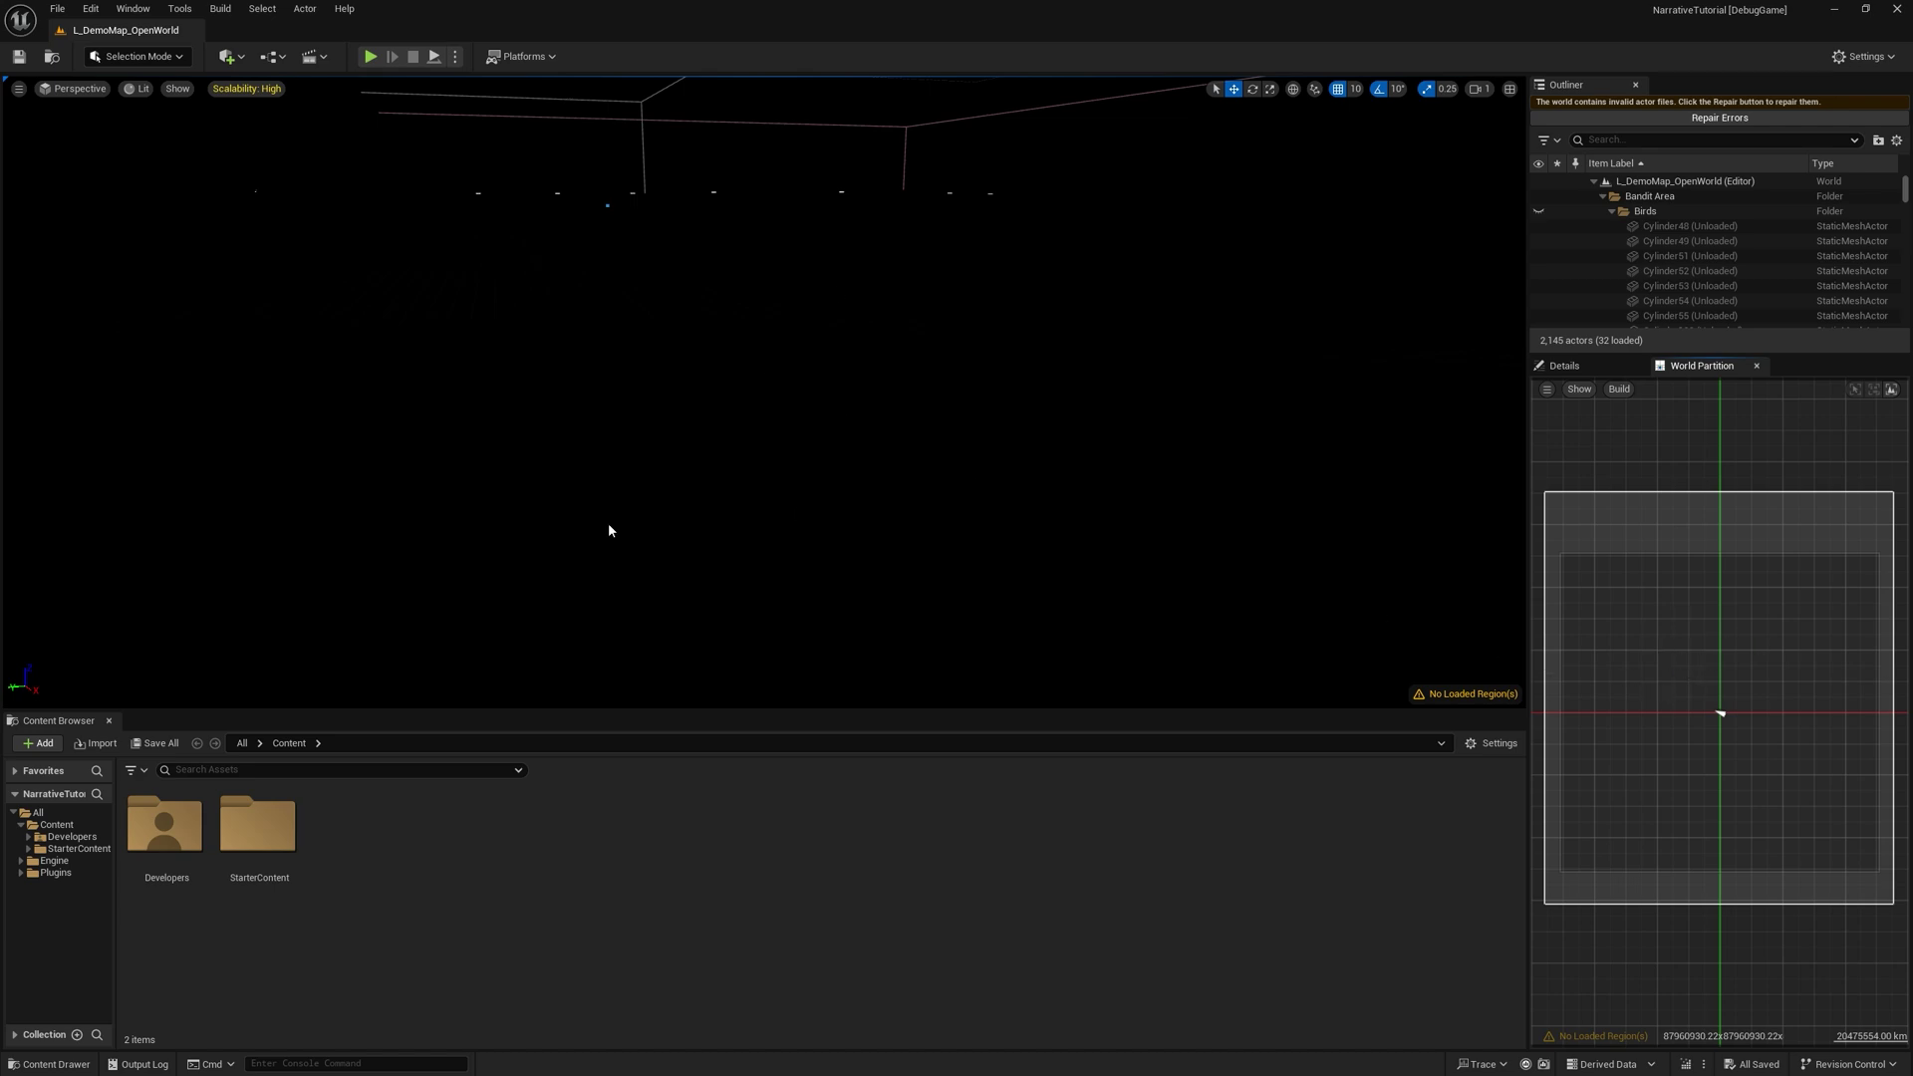
right_click_drag(589, 333, 1384, 537)
scroll(648, 389, "up", 2)
key("w")
right_click_drag(780, 480, 665, 512)
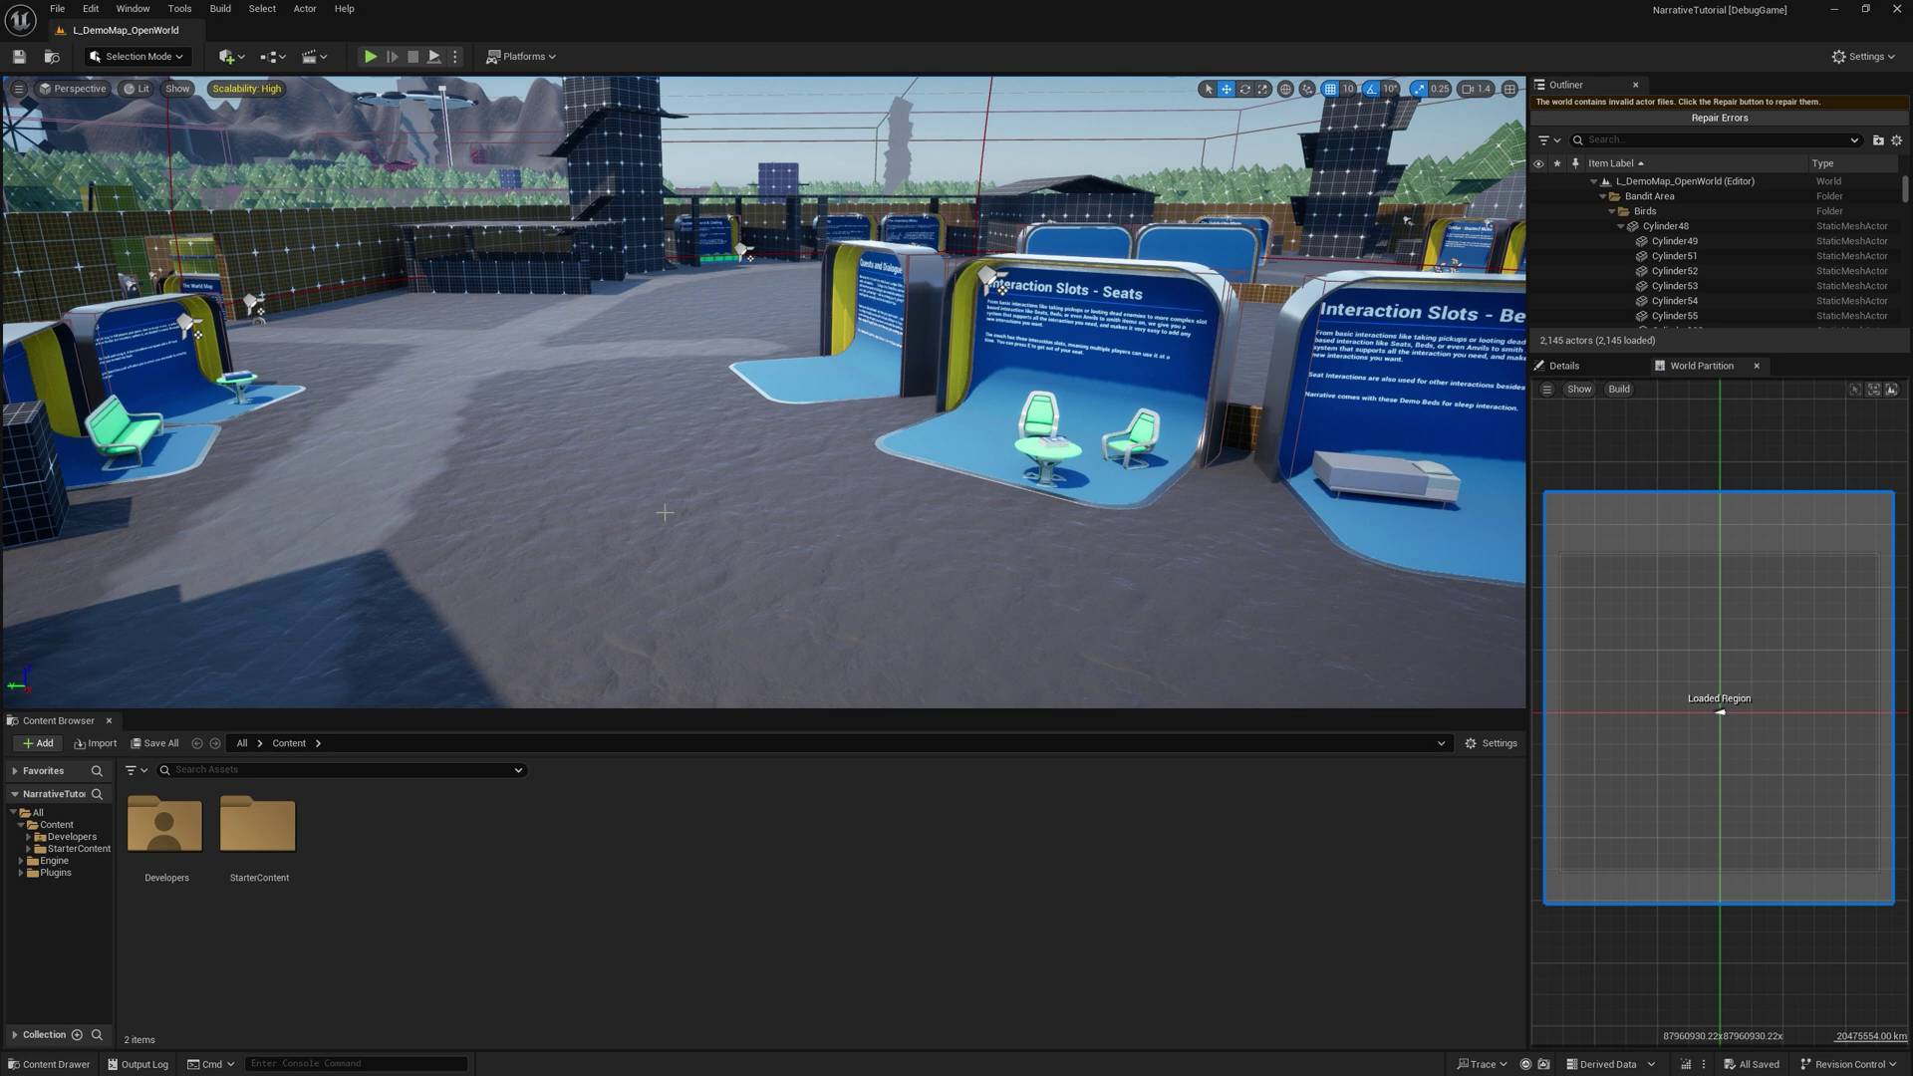
Step: Create a folder named Maps in the project's Content folder and create a new Open World level
right_click(361, 843)
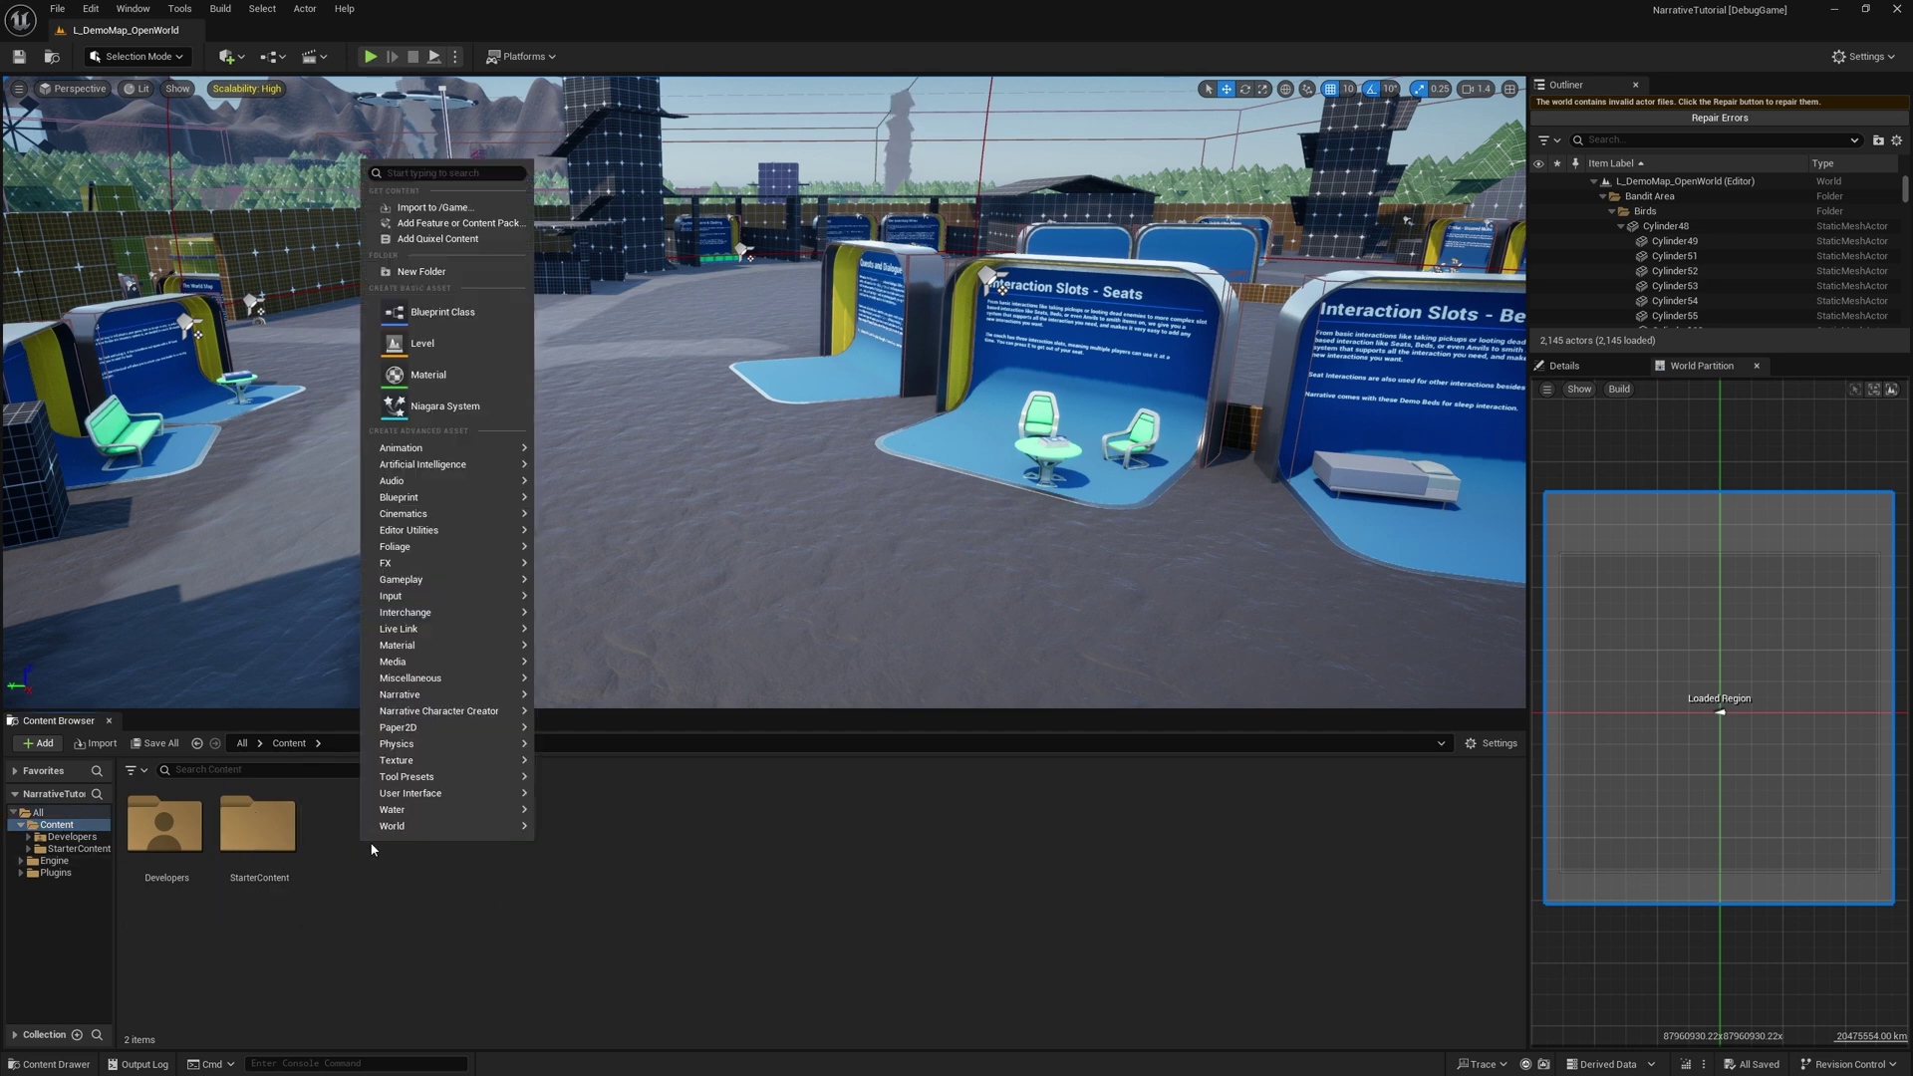
left_click(443, 273)
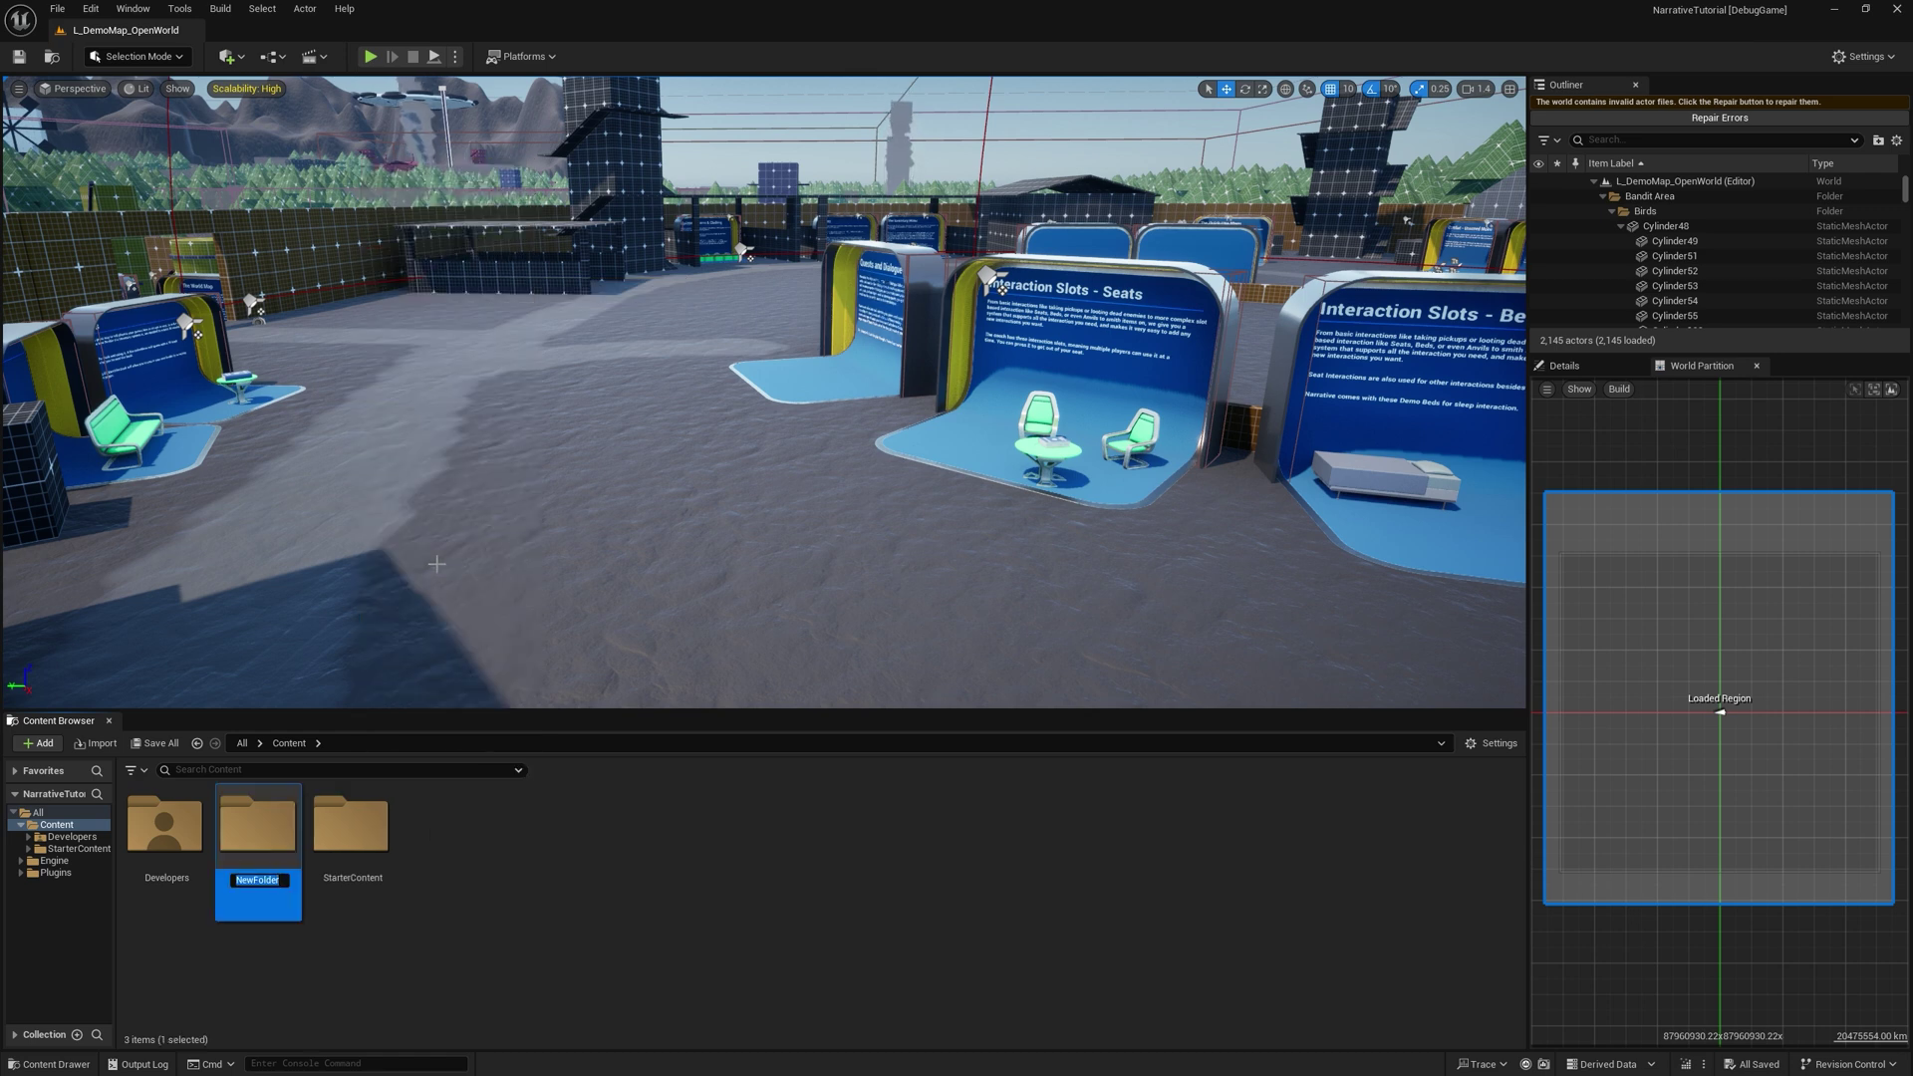
left_click(57, 8)
left_click(114, 62)
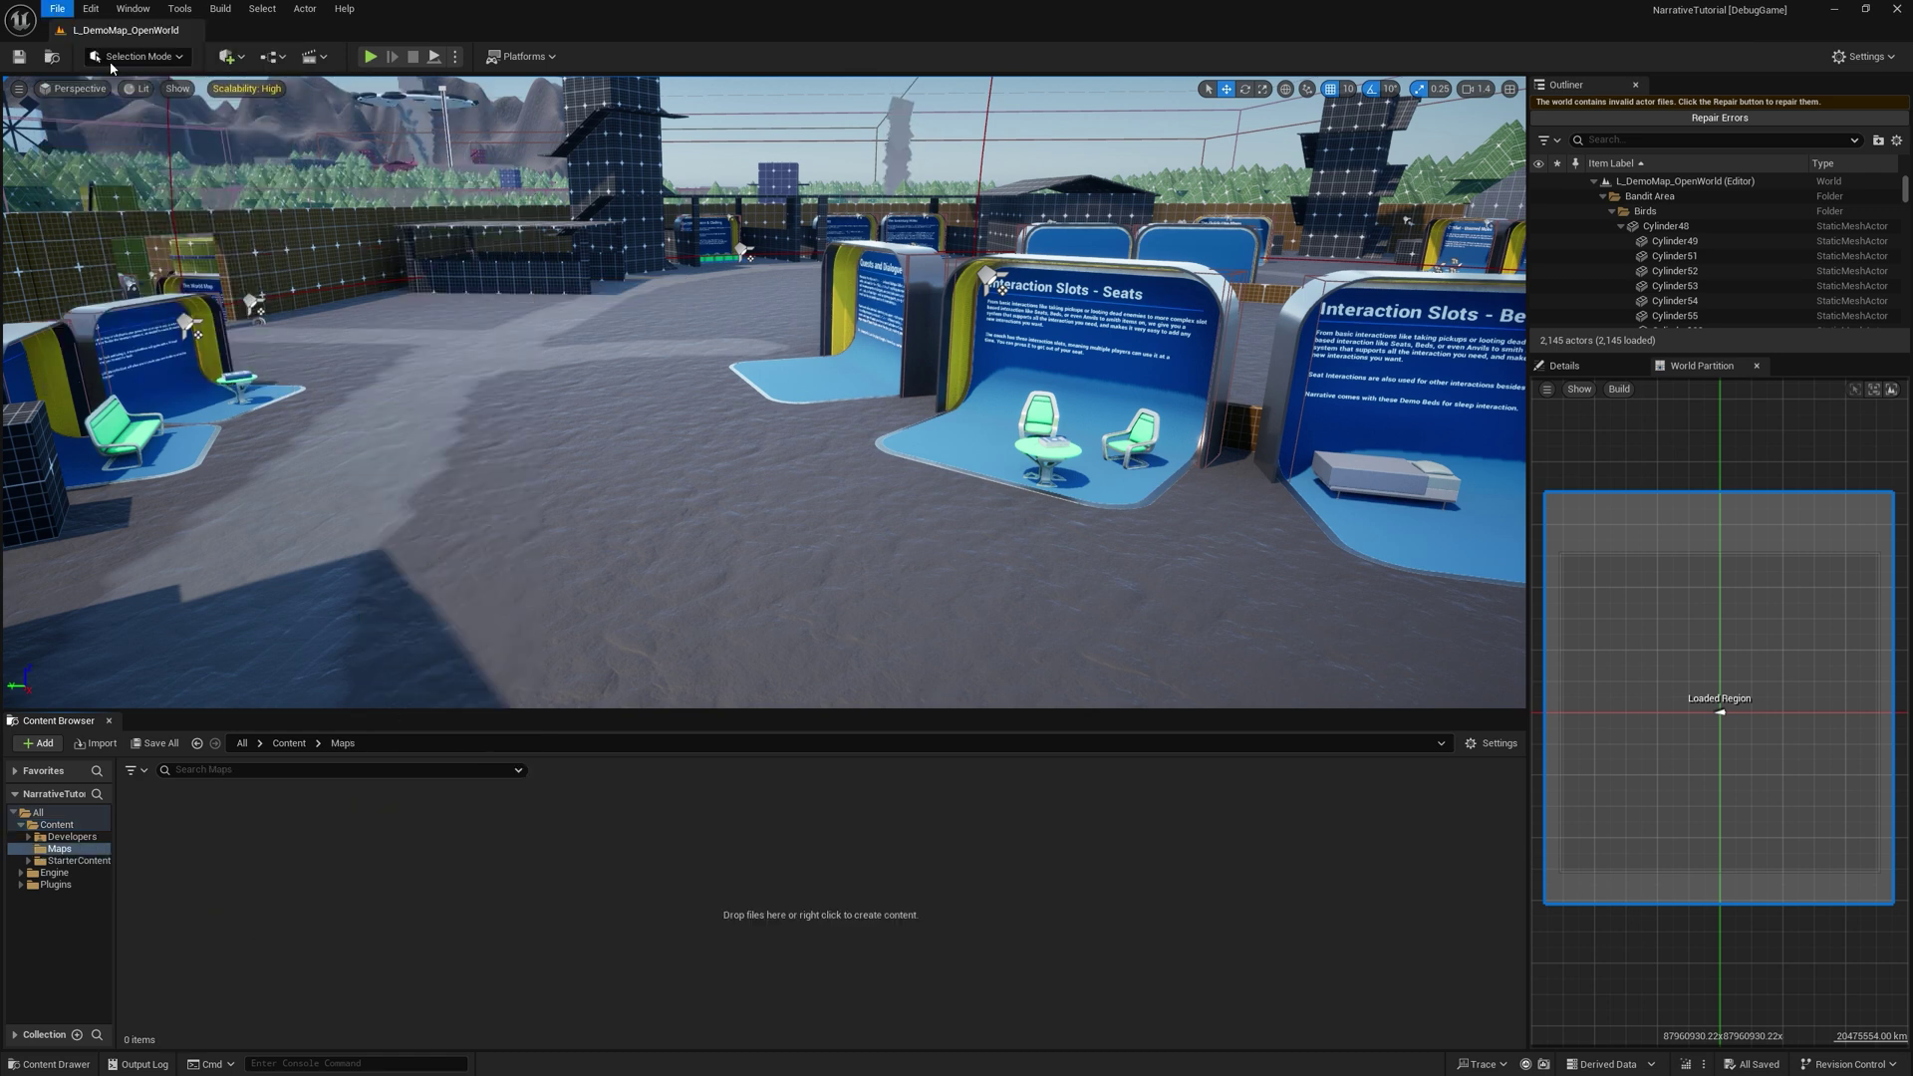
double_click(796, 470)
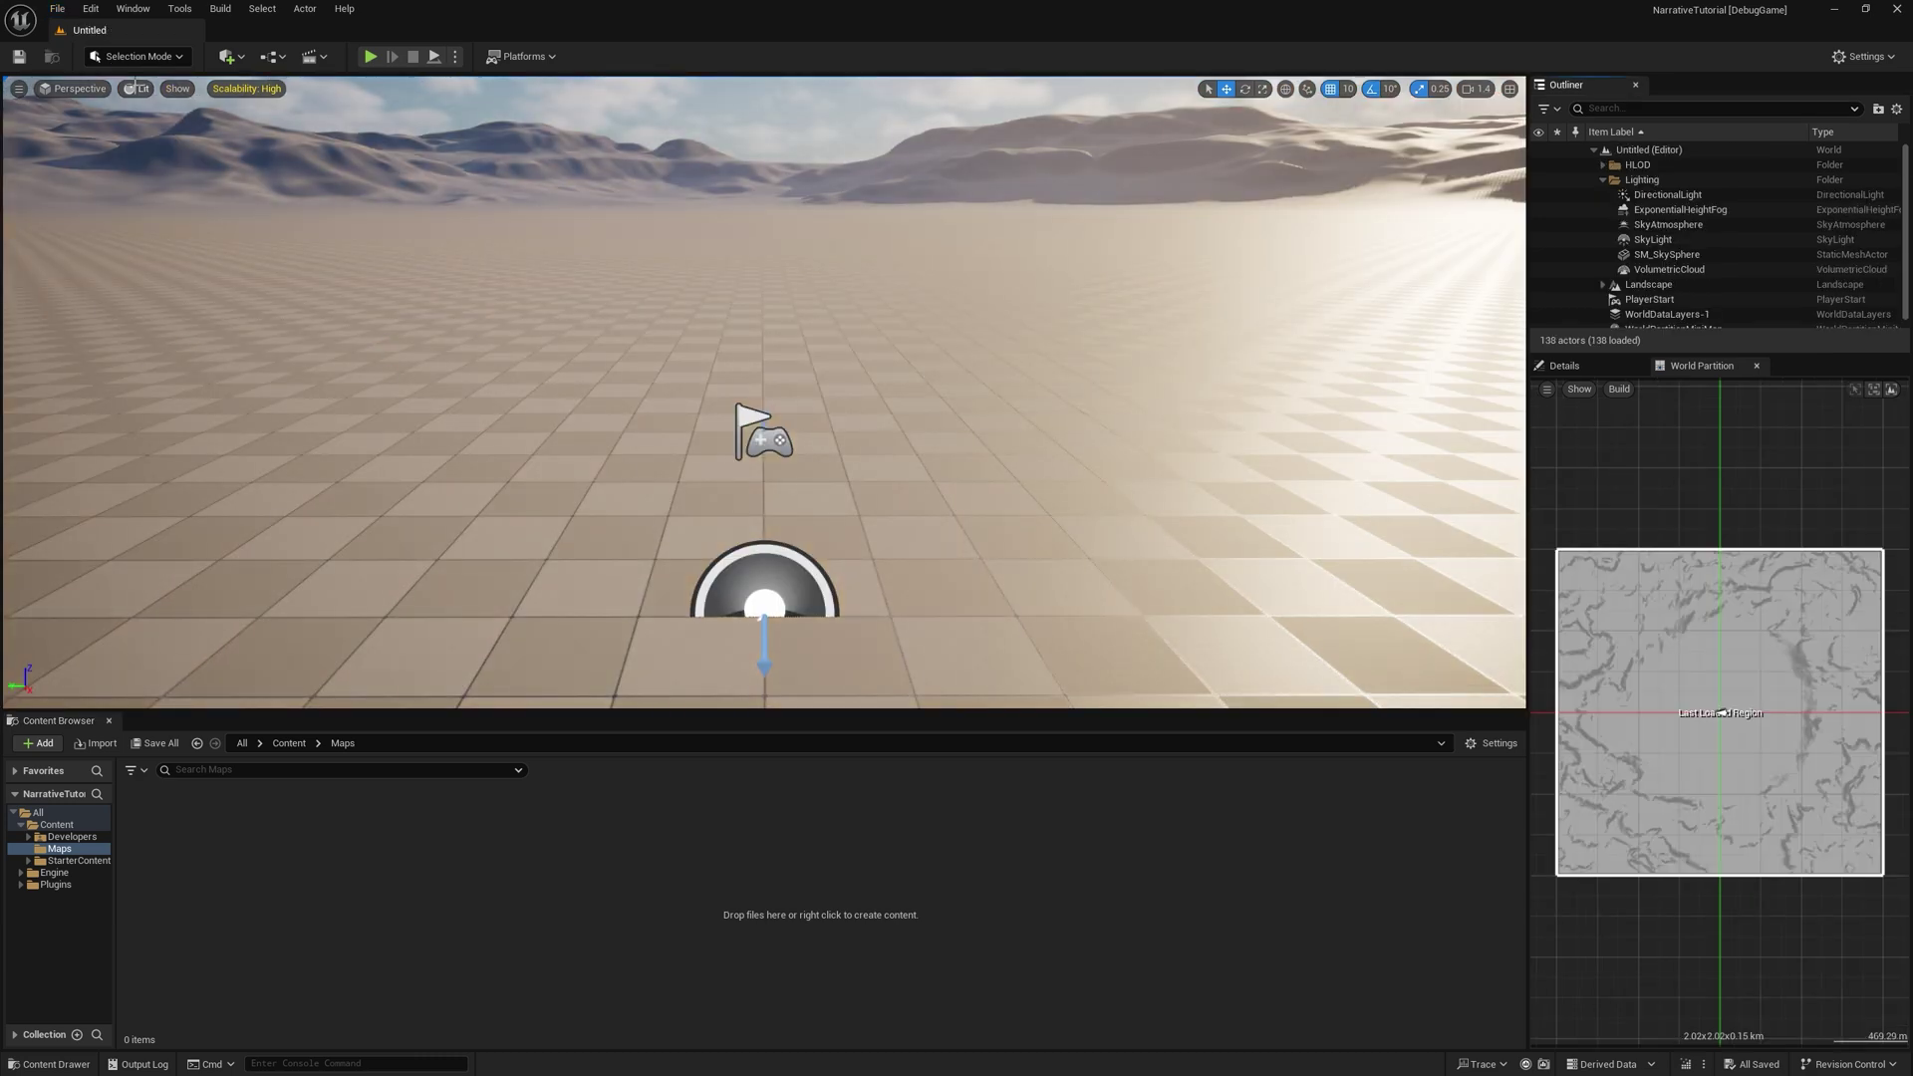
Step: Save the new level as L_MainLevel in the Content/Maps folder
left_click(57, 8)
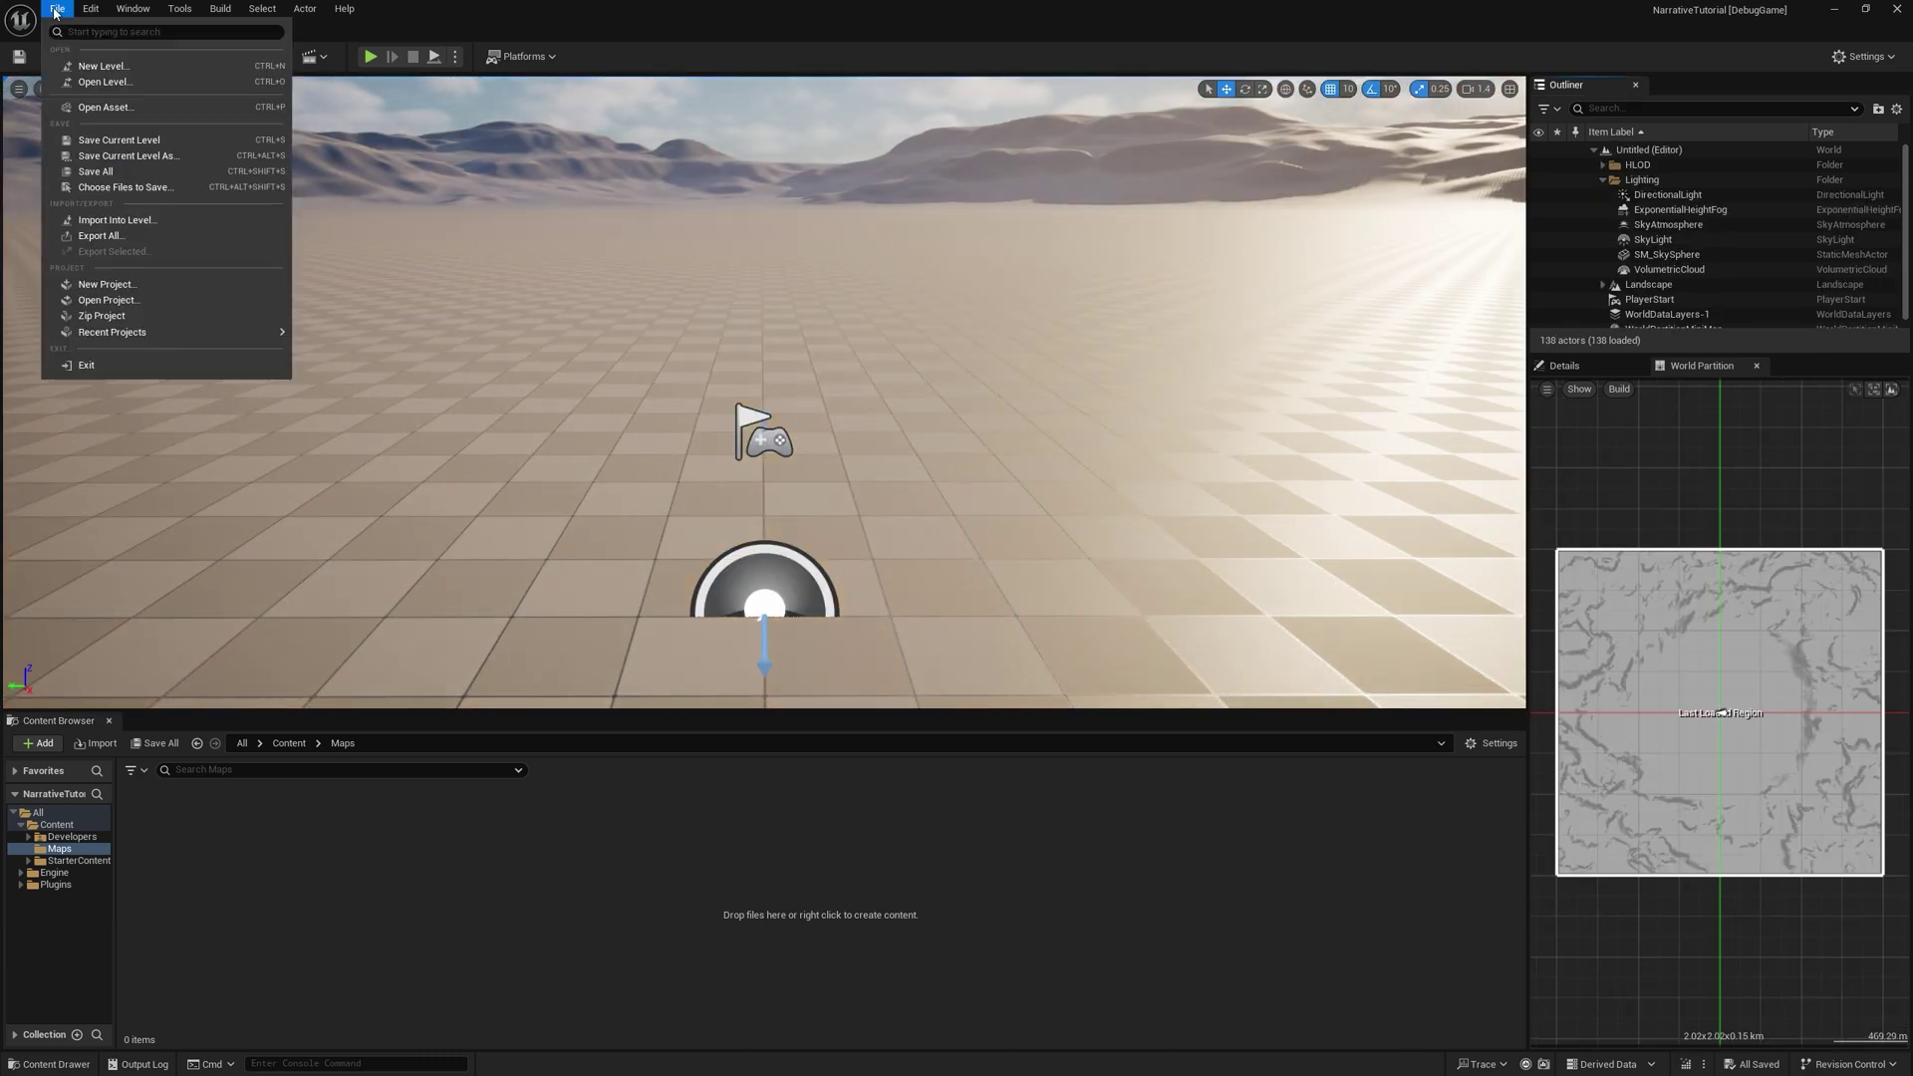
left_click(110, 155)
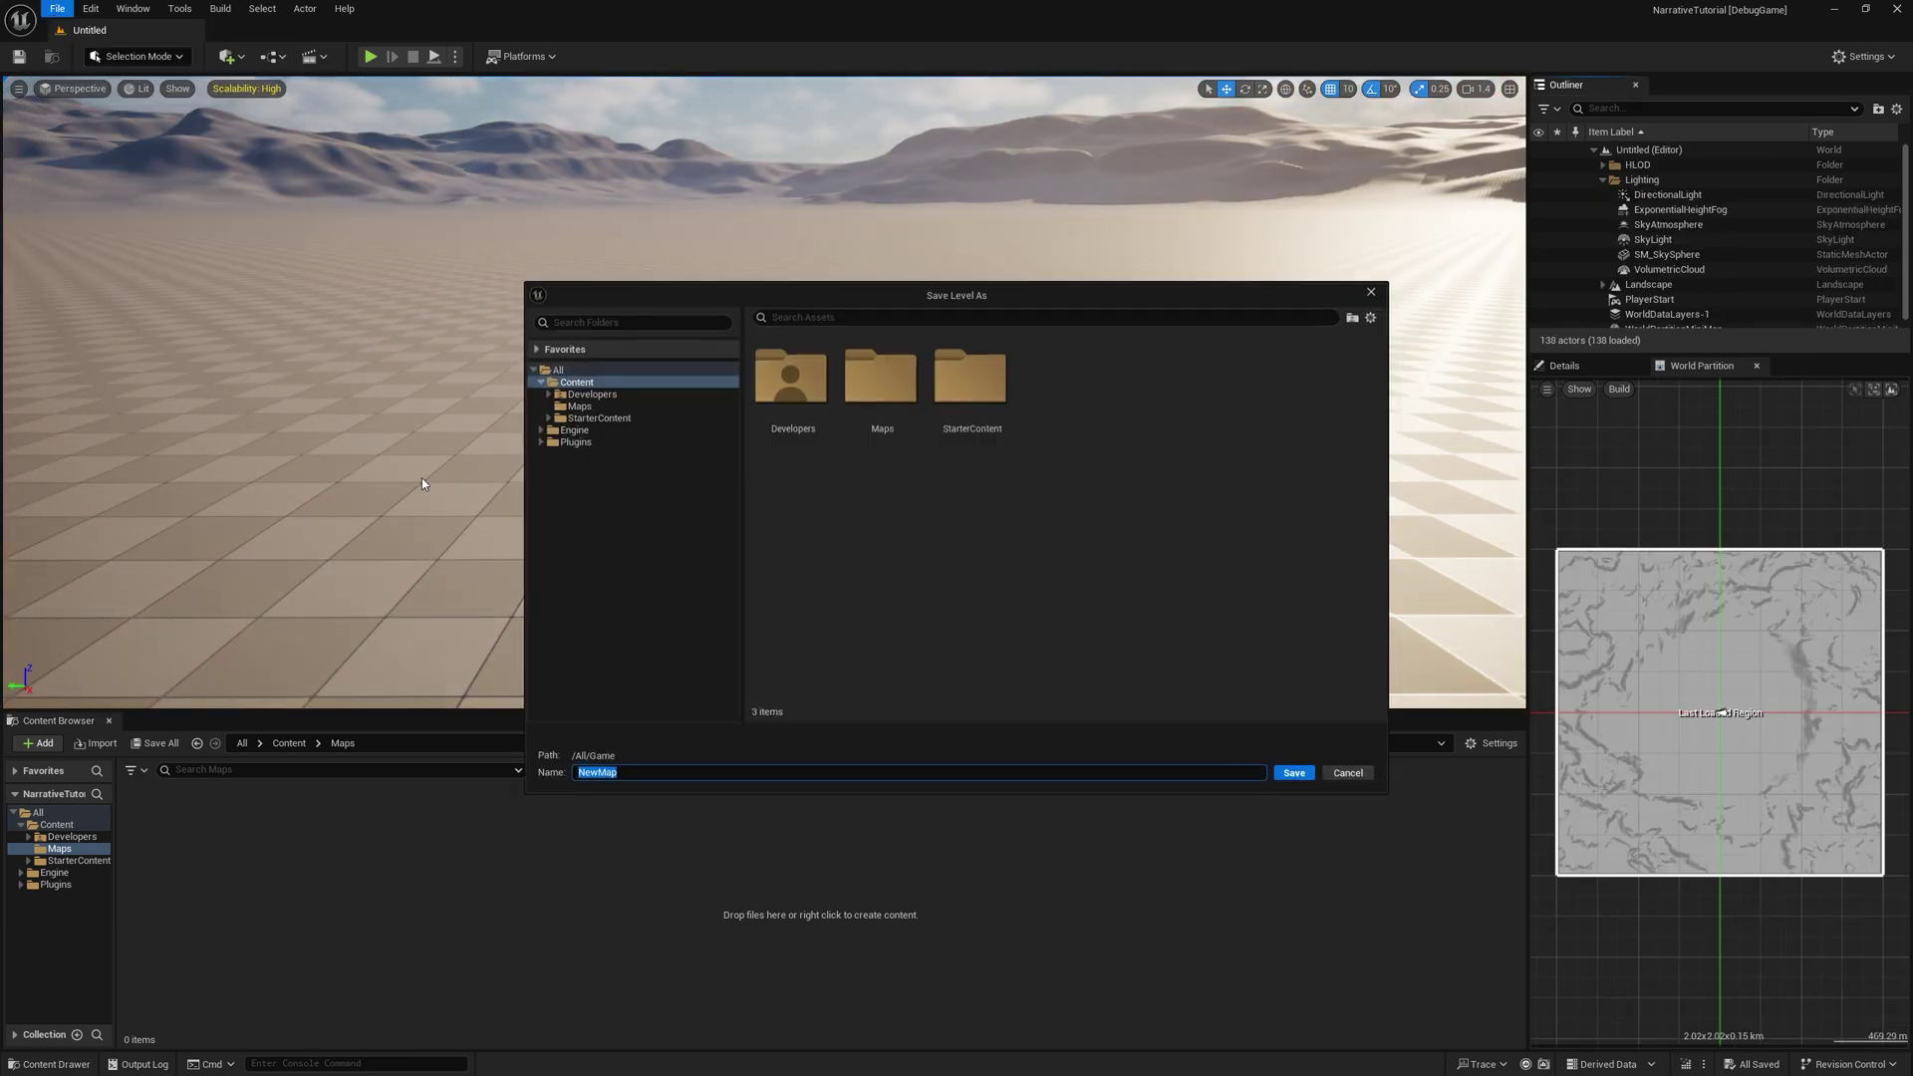
left_click(580, 408)
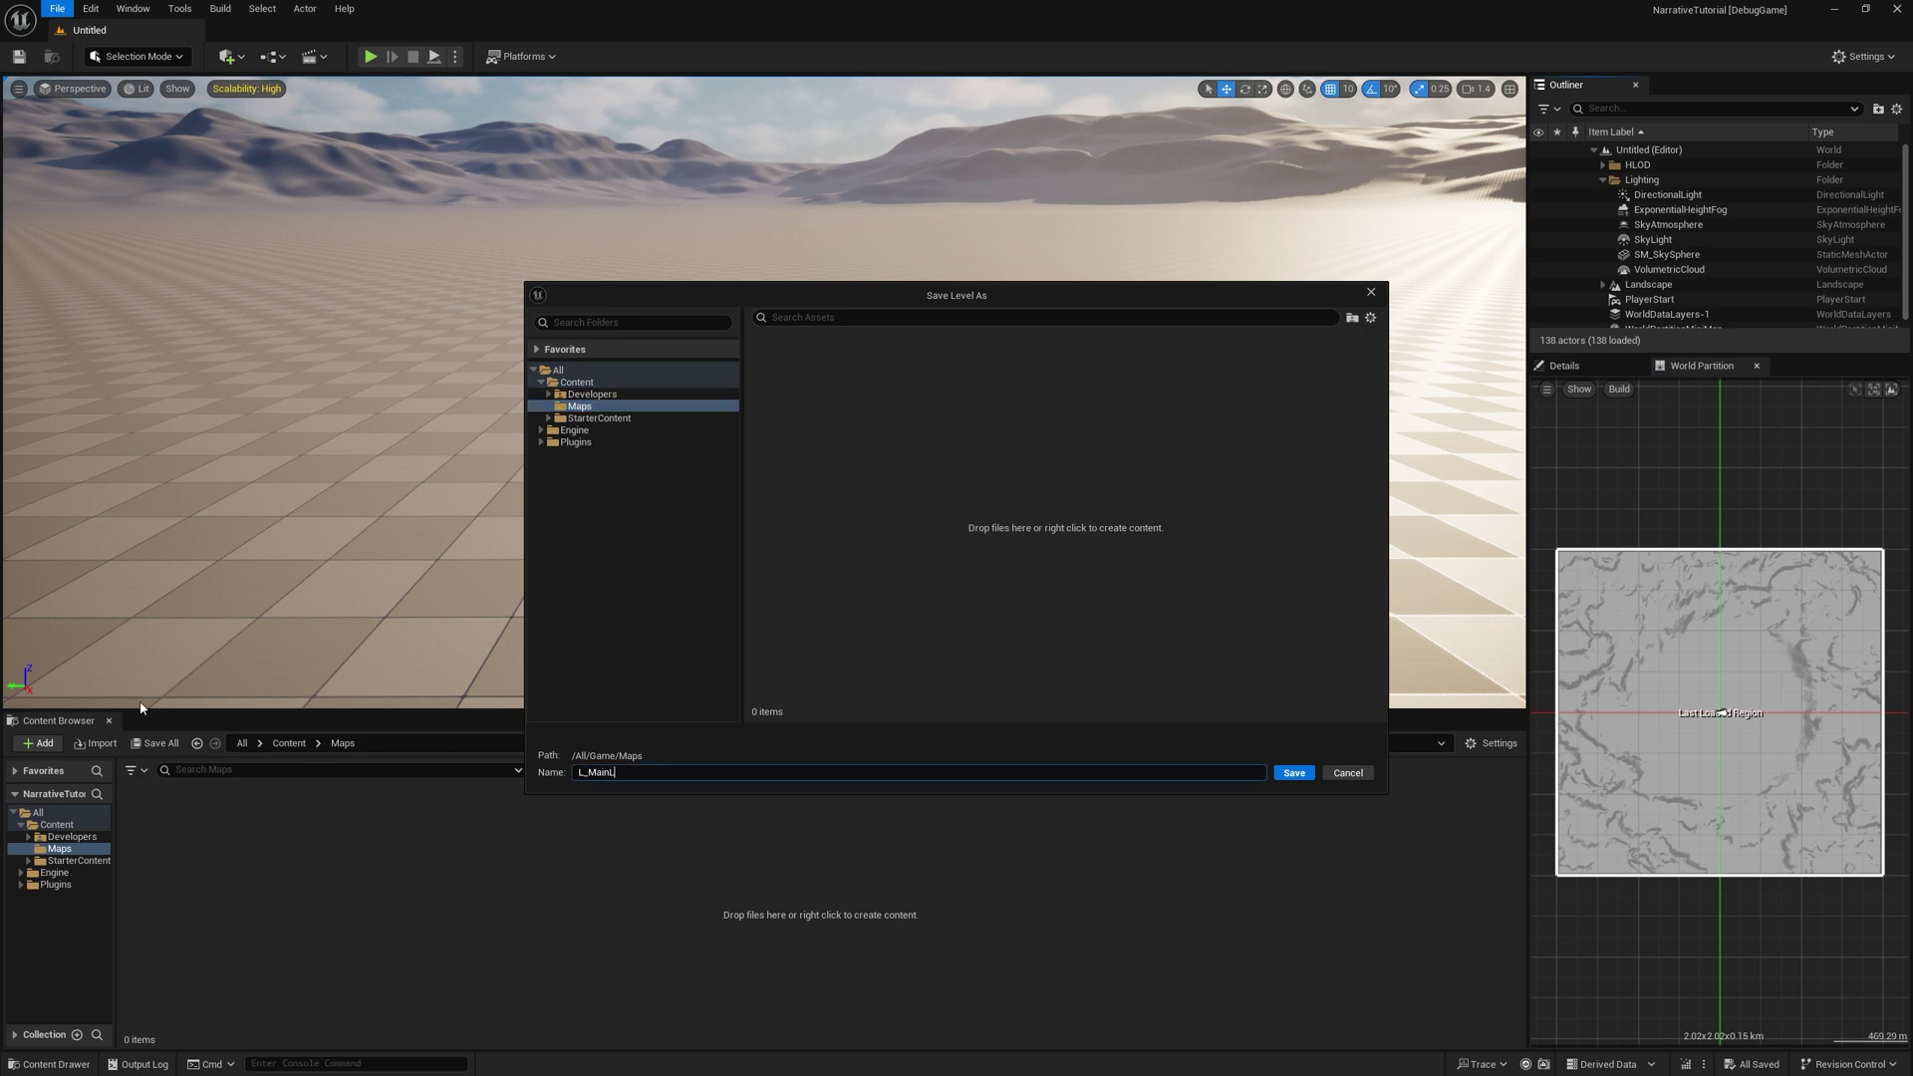
left_click(1294, 774)
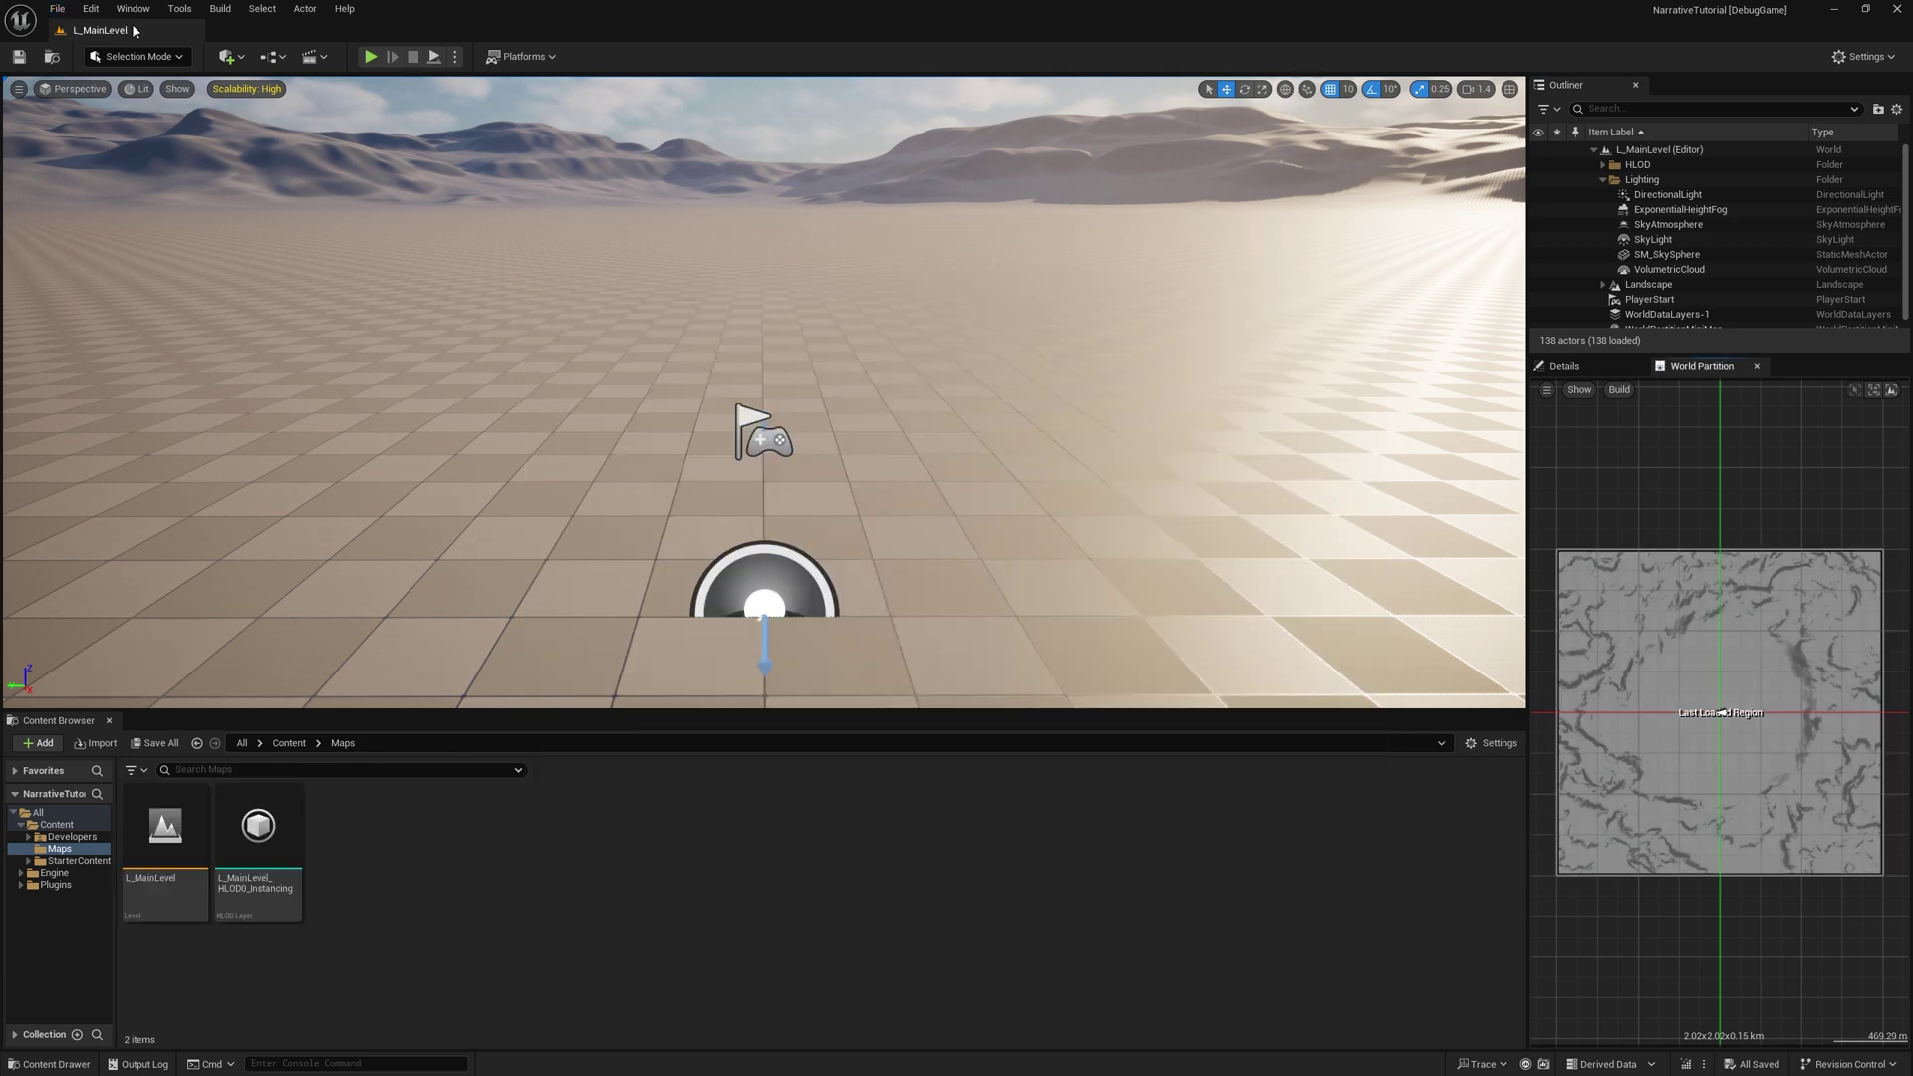
Step: Set the level's GameMode Override to BP_NarrativeGameMode in the World Settings and save everything
left_click(132, 8)
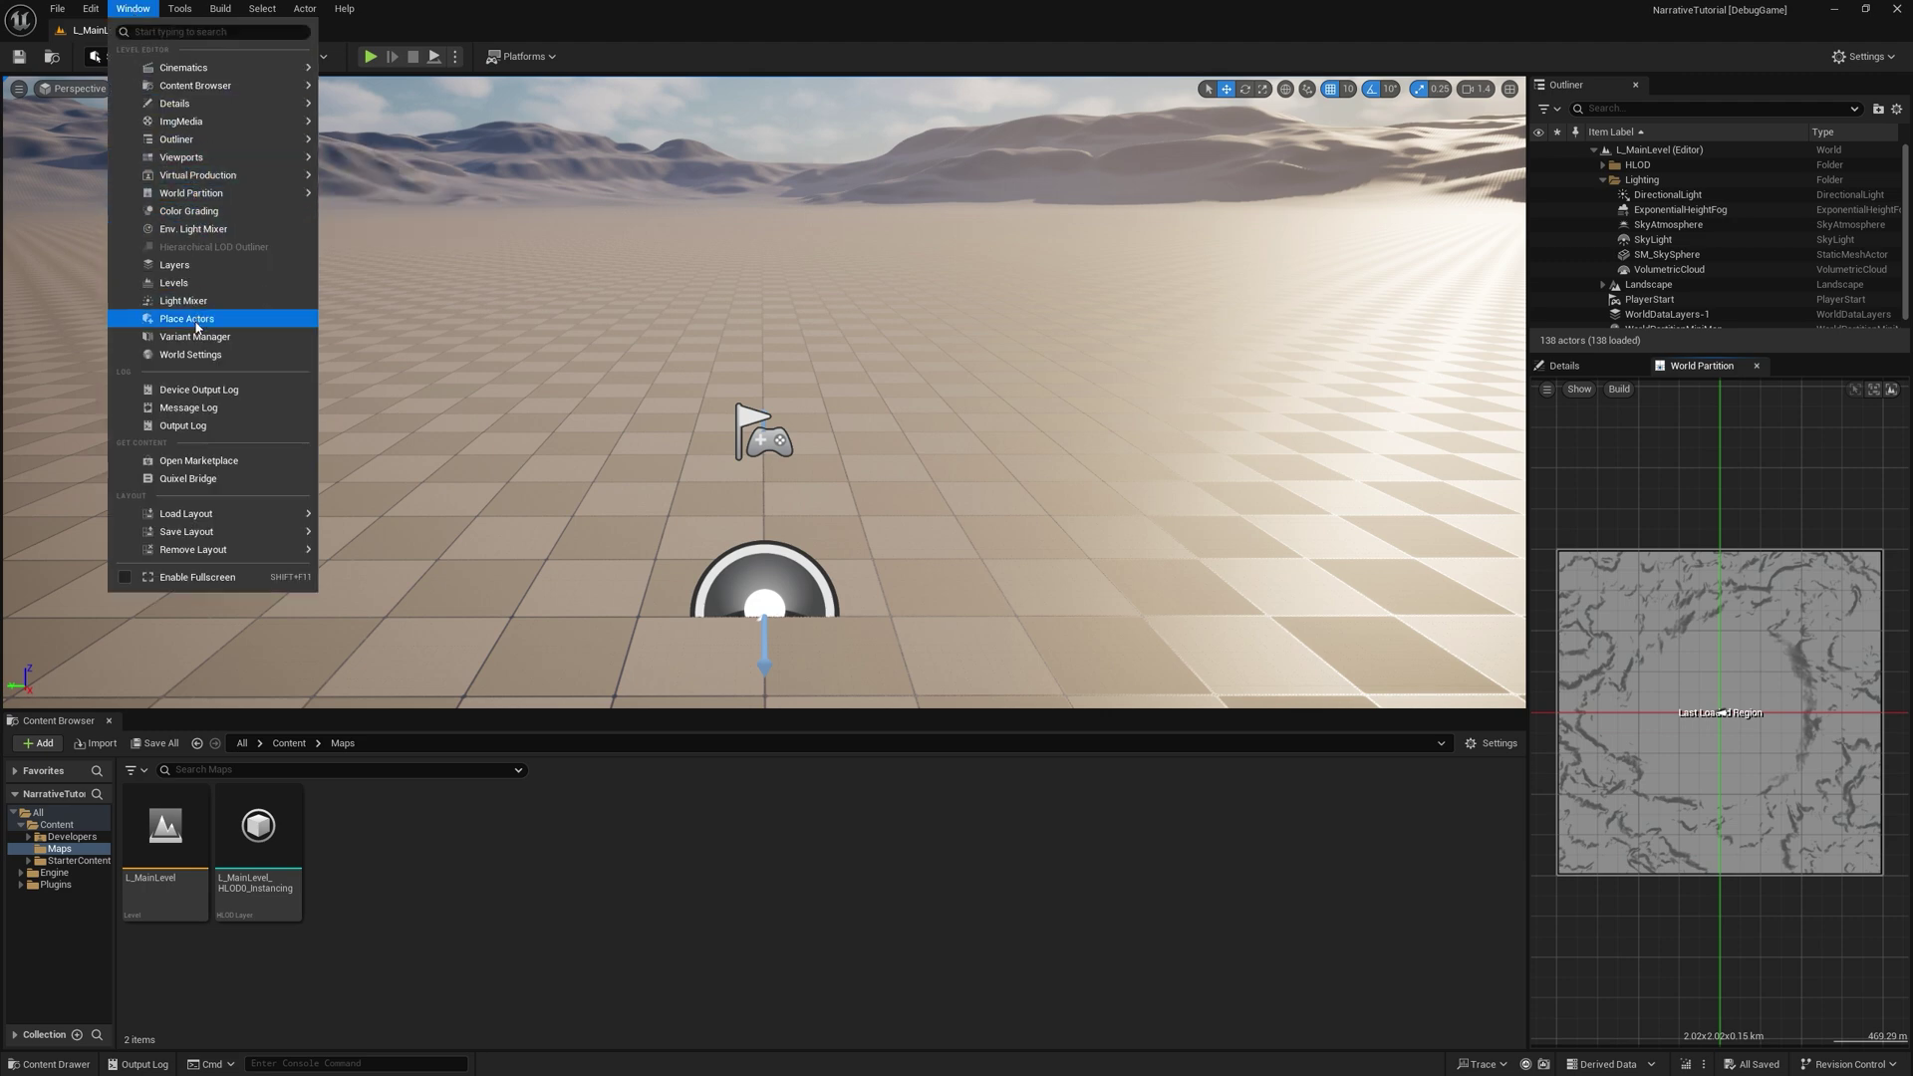
left_click(190, 353)
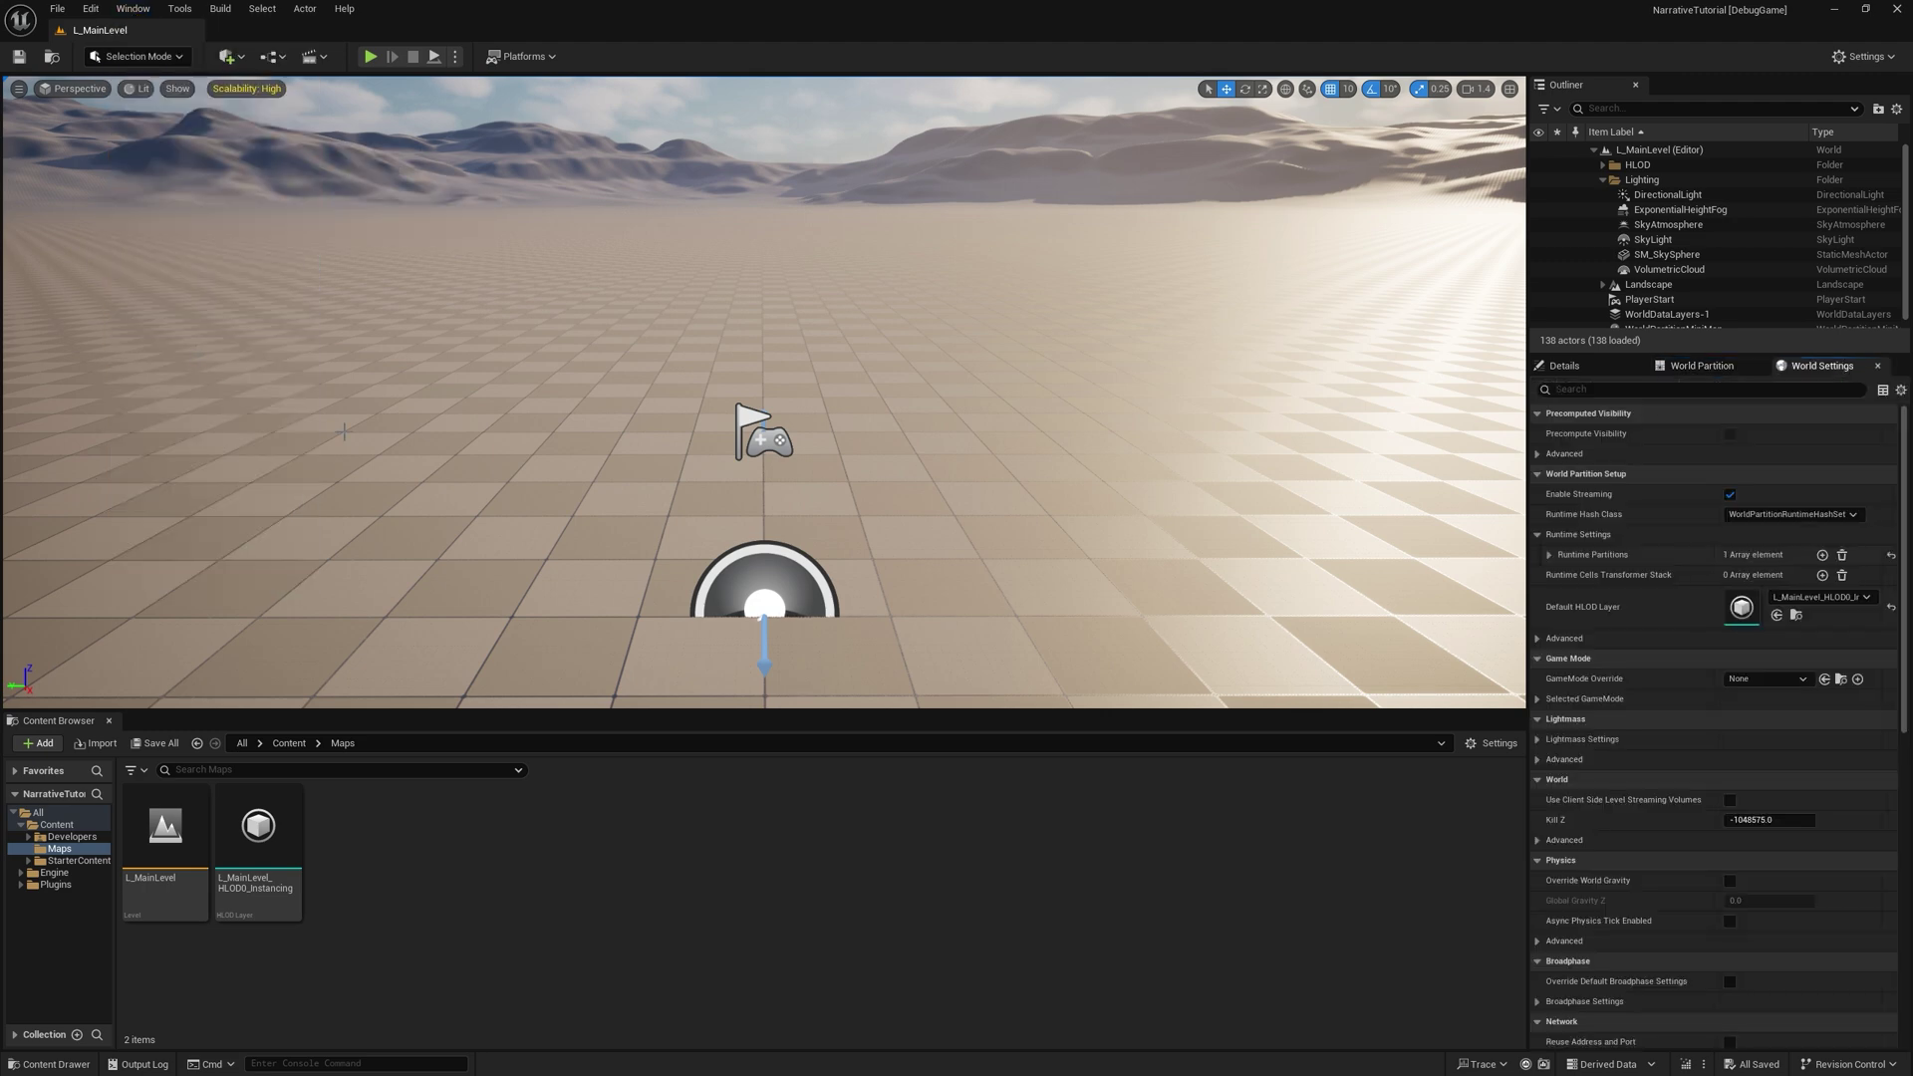
left_click(1766, 679)
left_click(1777, 748)
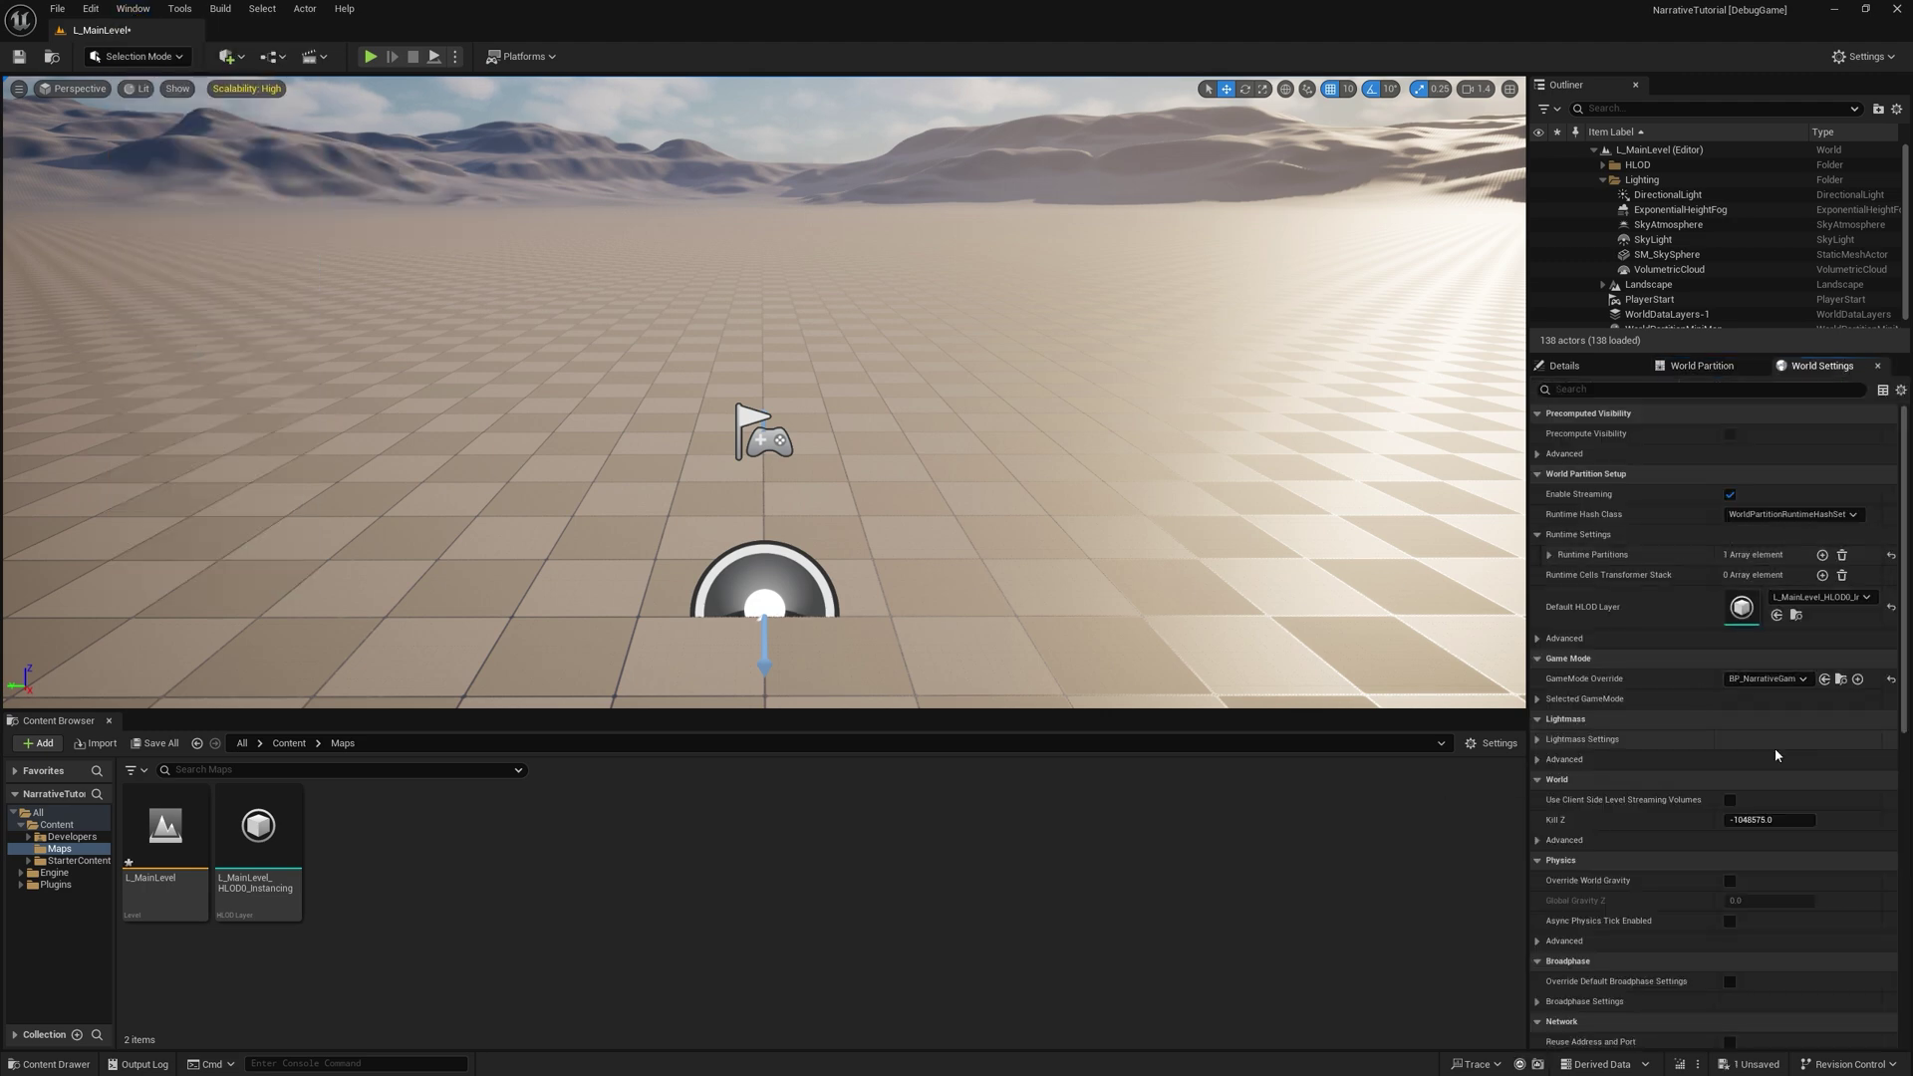
left_click(154, 743)
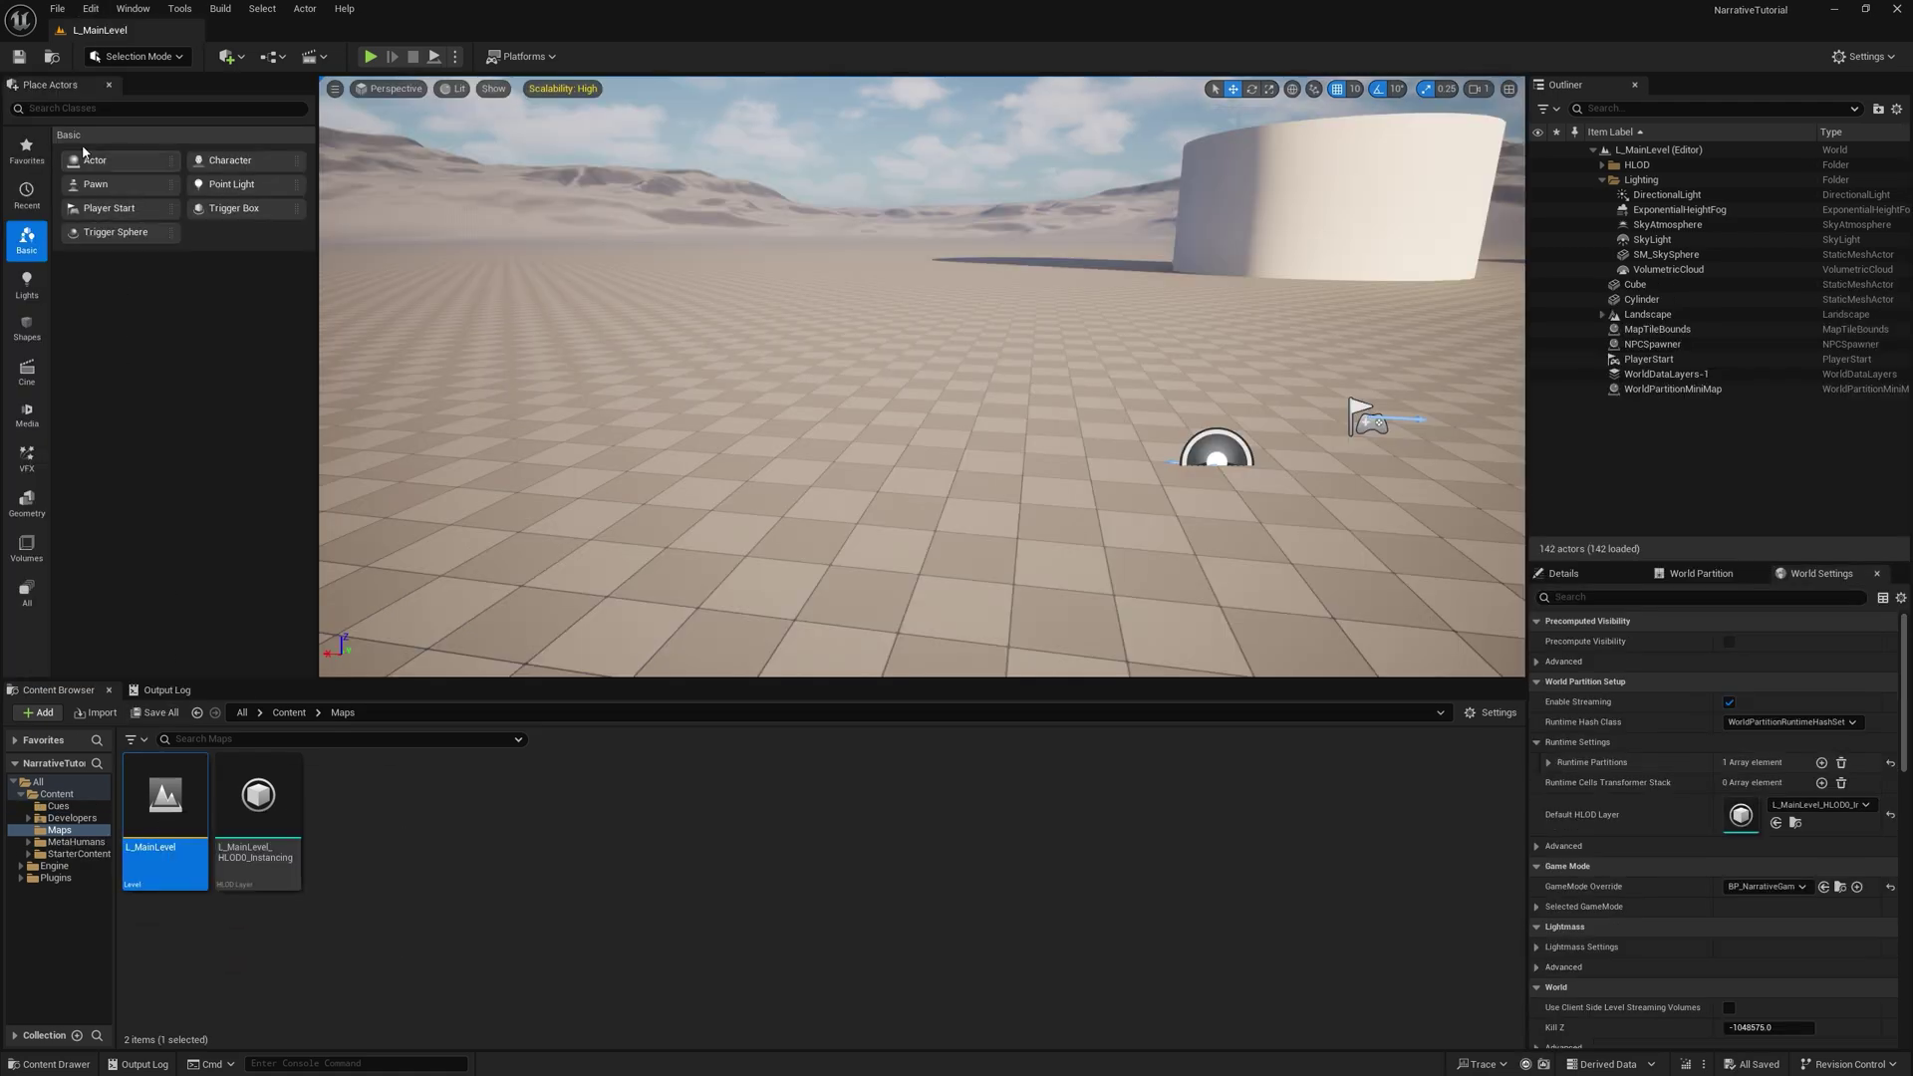
Step: Set the Editor Startup Map to L_MainLevel in the project's Maps & Modes settings
left_click(90, 9)
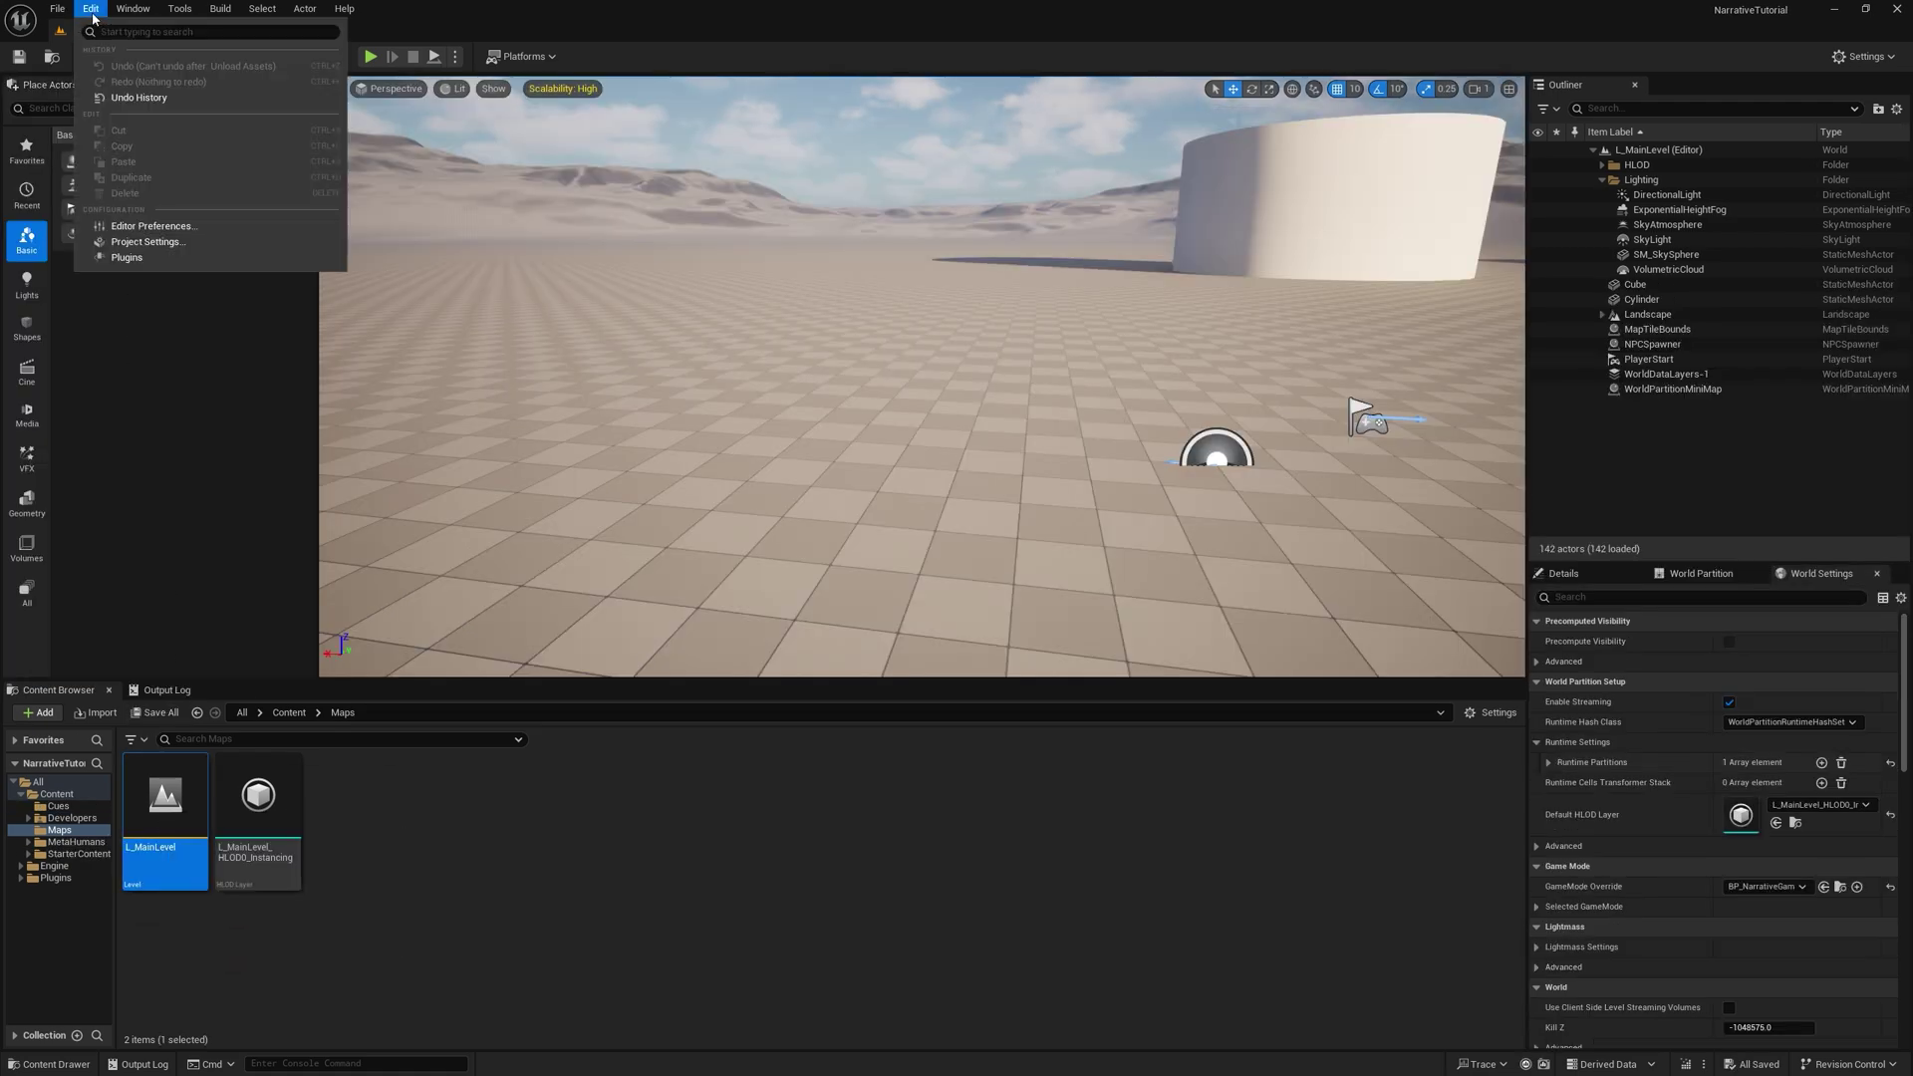
left_click(142, 245)
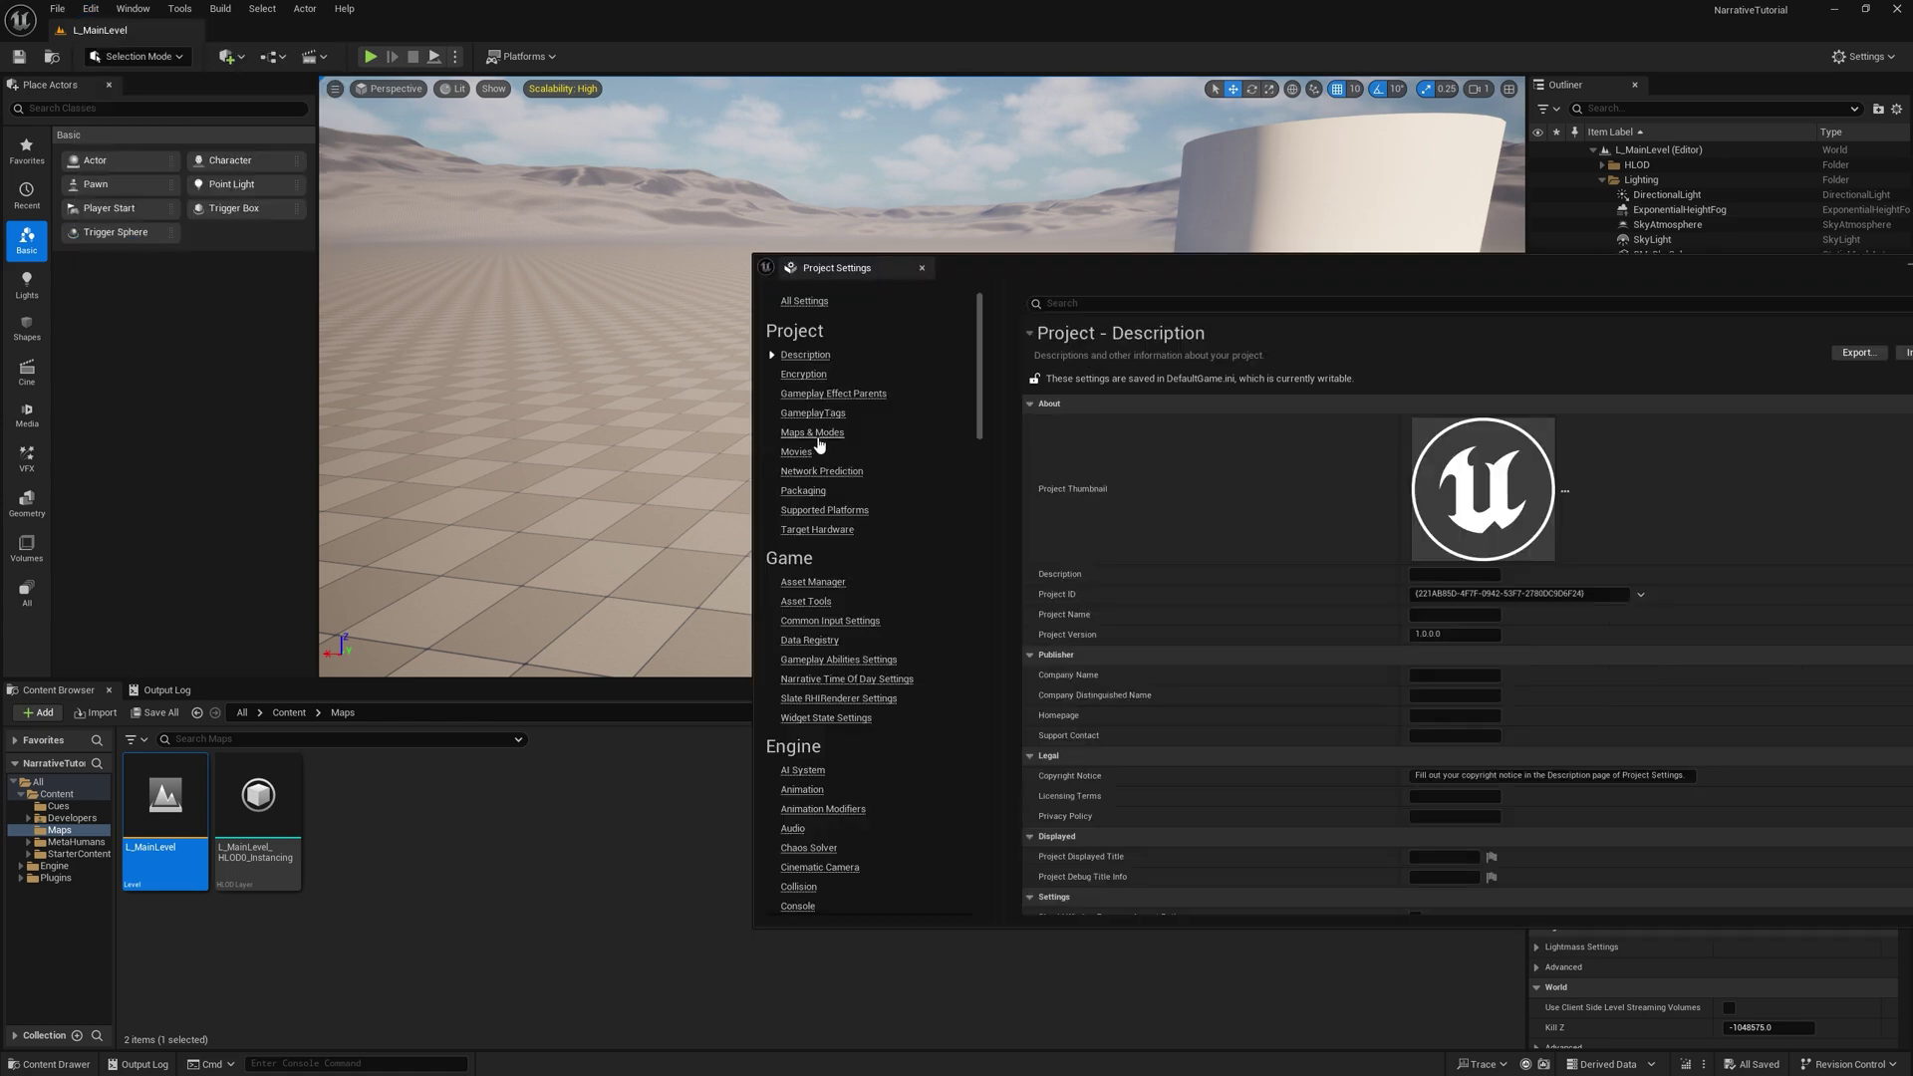
left_click(815, 440)
left_click_drag(1303, 272, 696, 222)
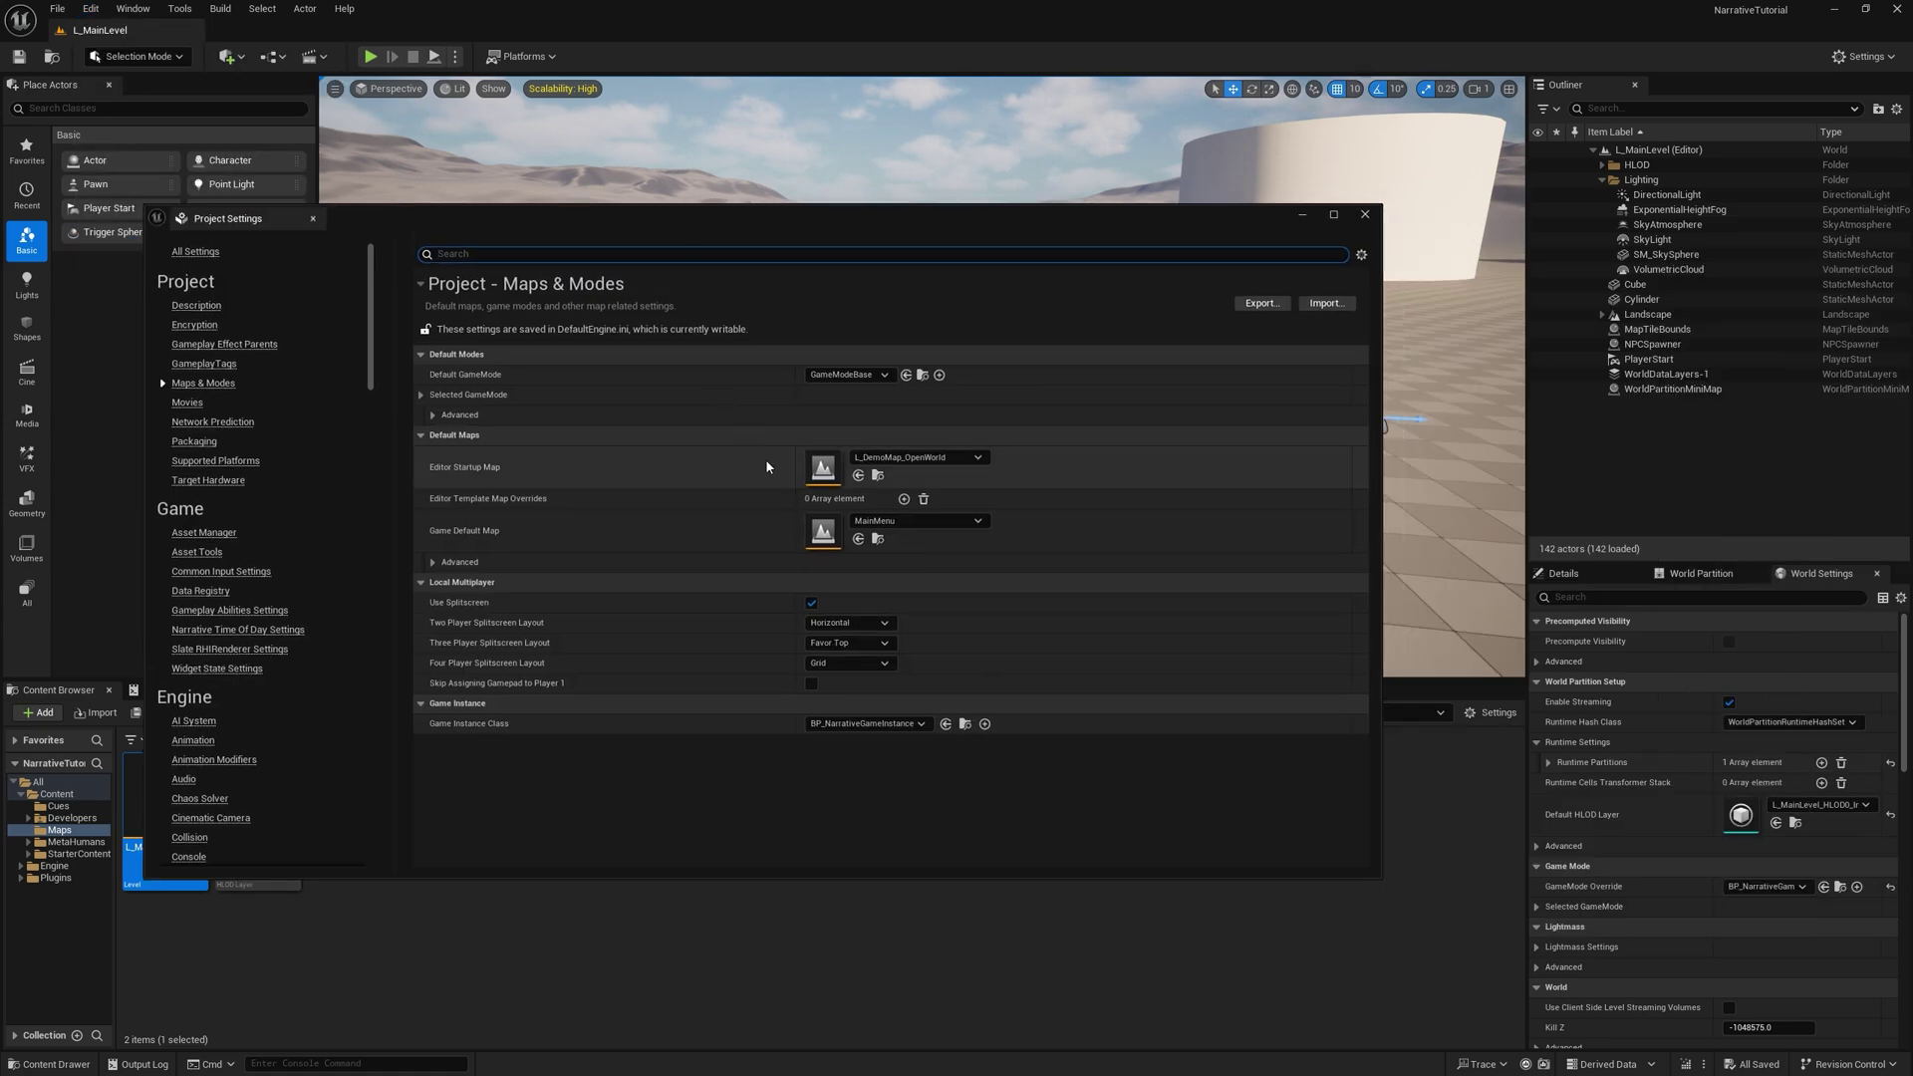
left_click(915, 458)
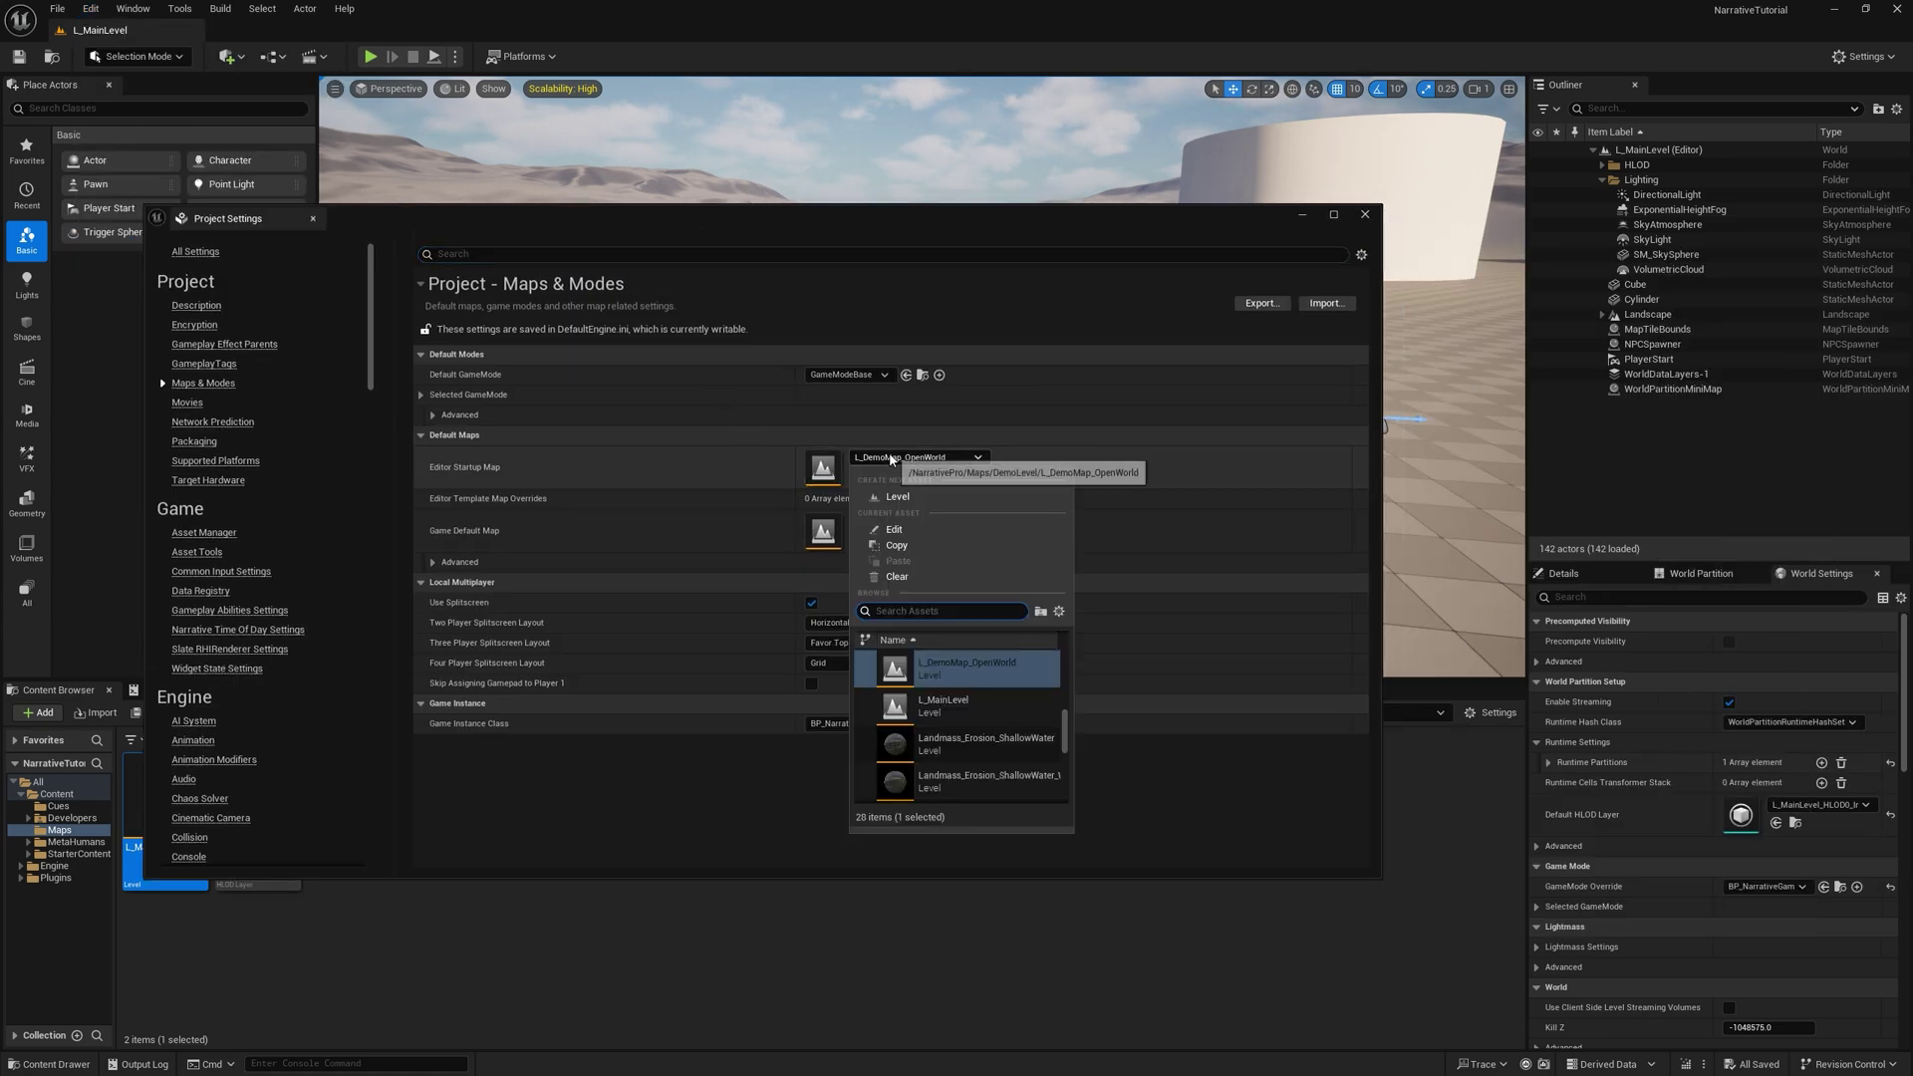
left_click(964, 703)
left_click_drag(890, 219, 1375, 545)
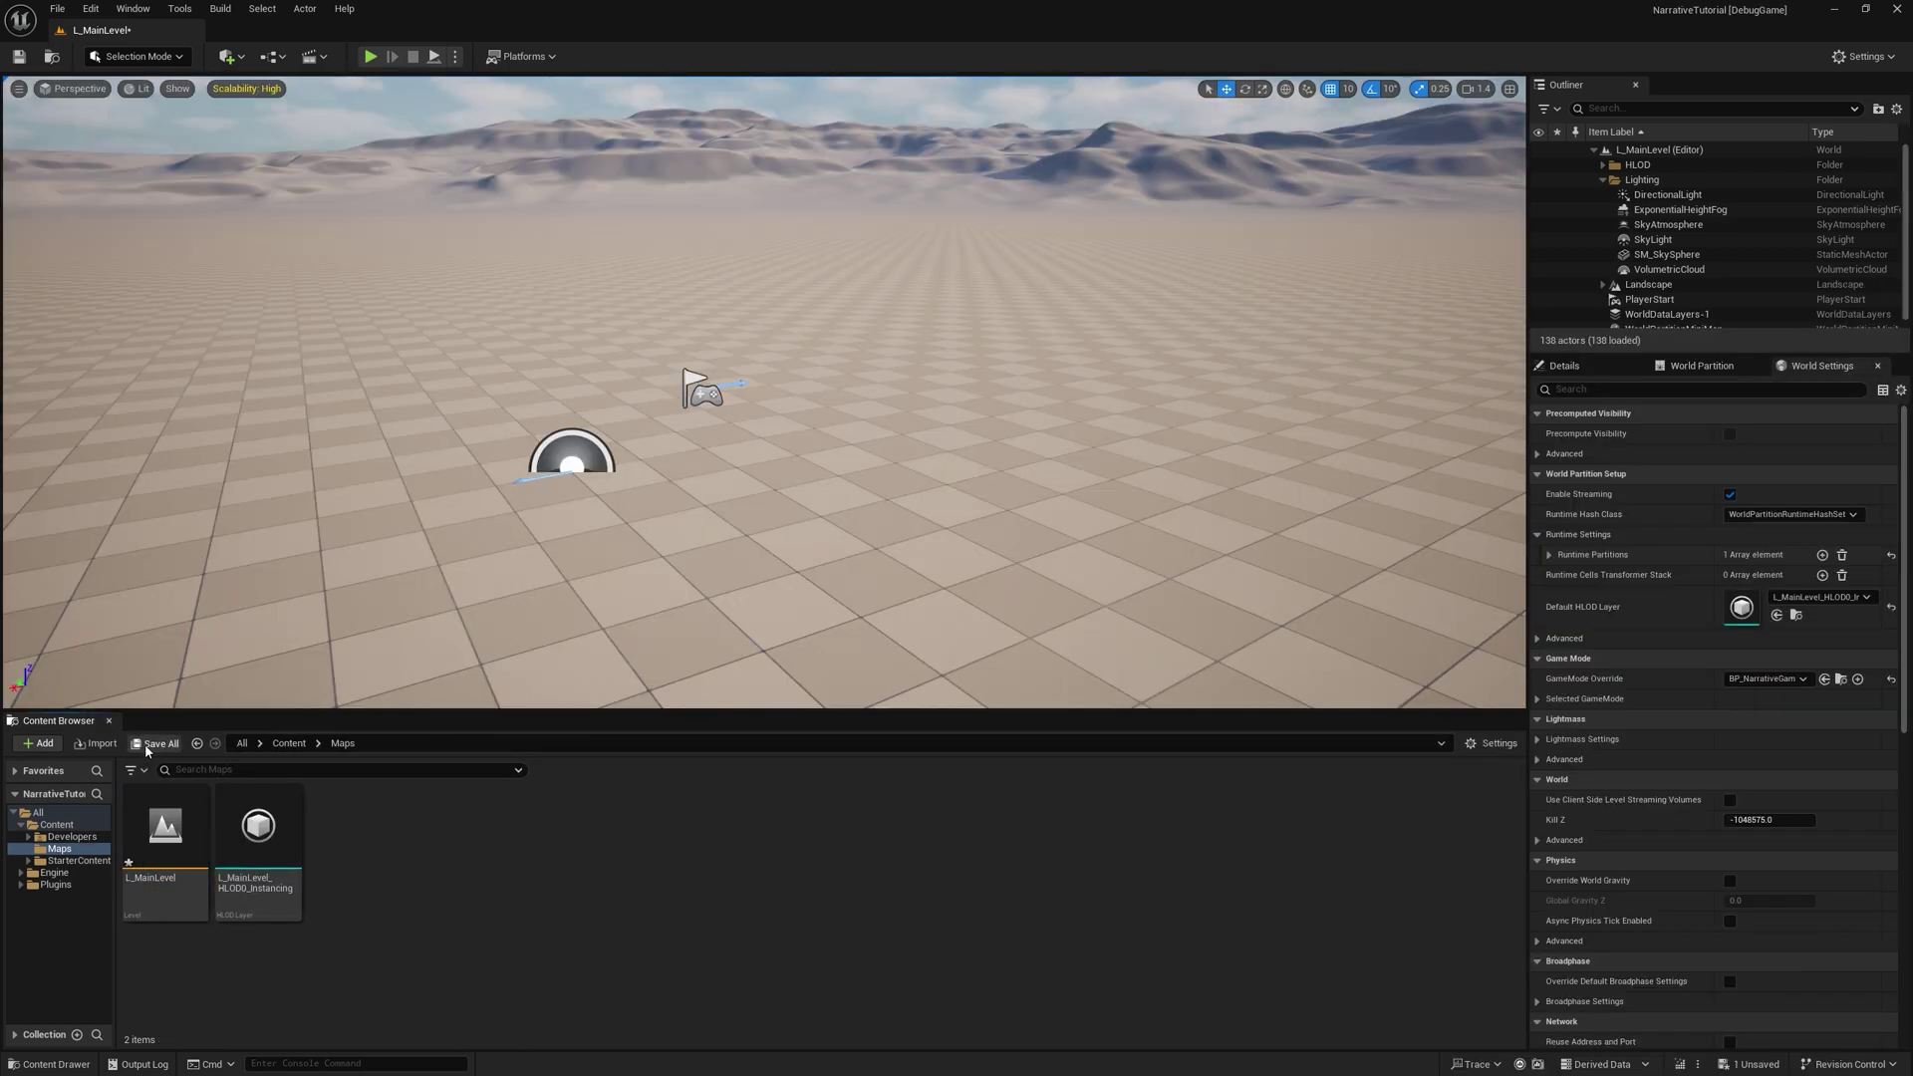
Step: Save L_MainLevel and play-test it by running the character around and firing the Narrative Demo Rifle, then stop the session
left_click(146, 746)
left_click(1092, 719)
left_click(371, 57)
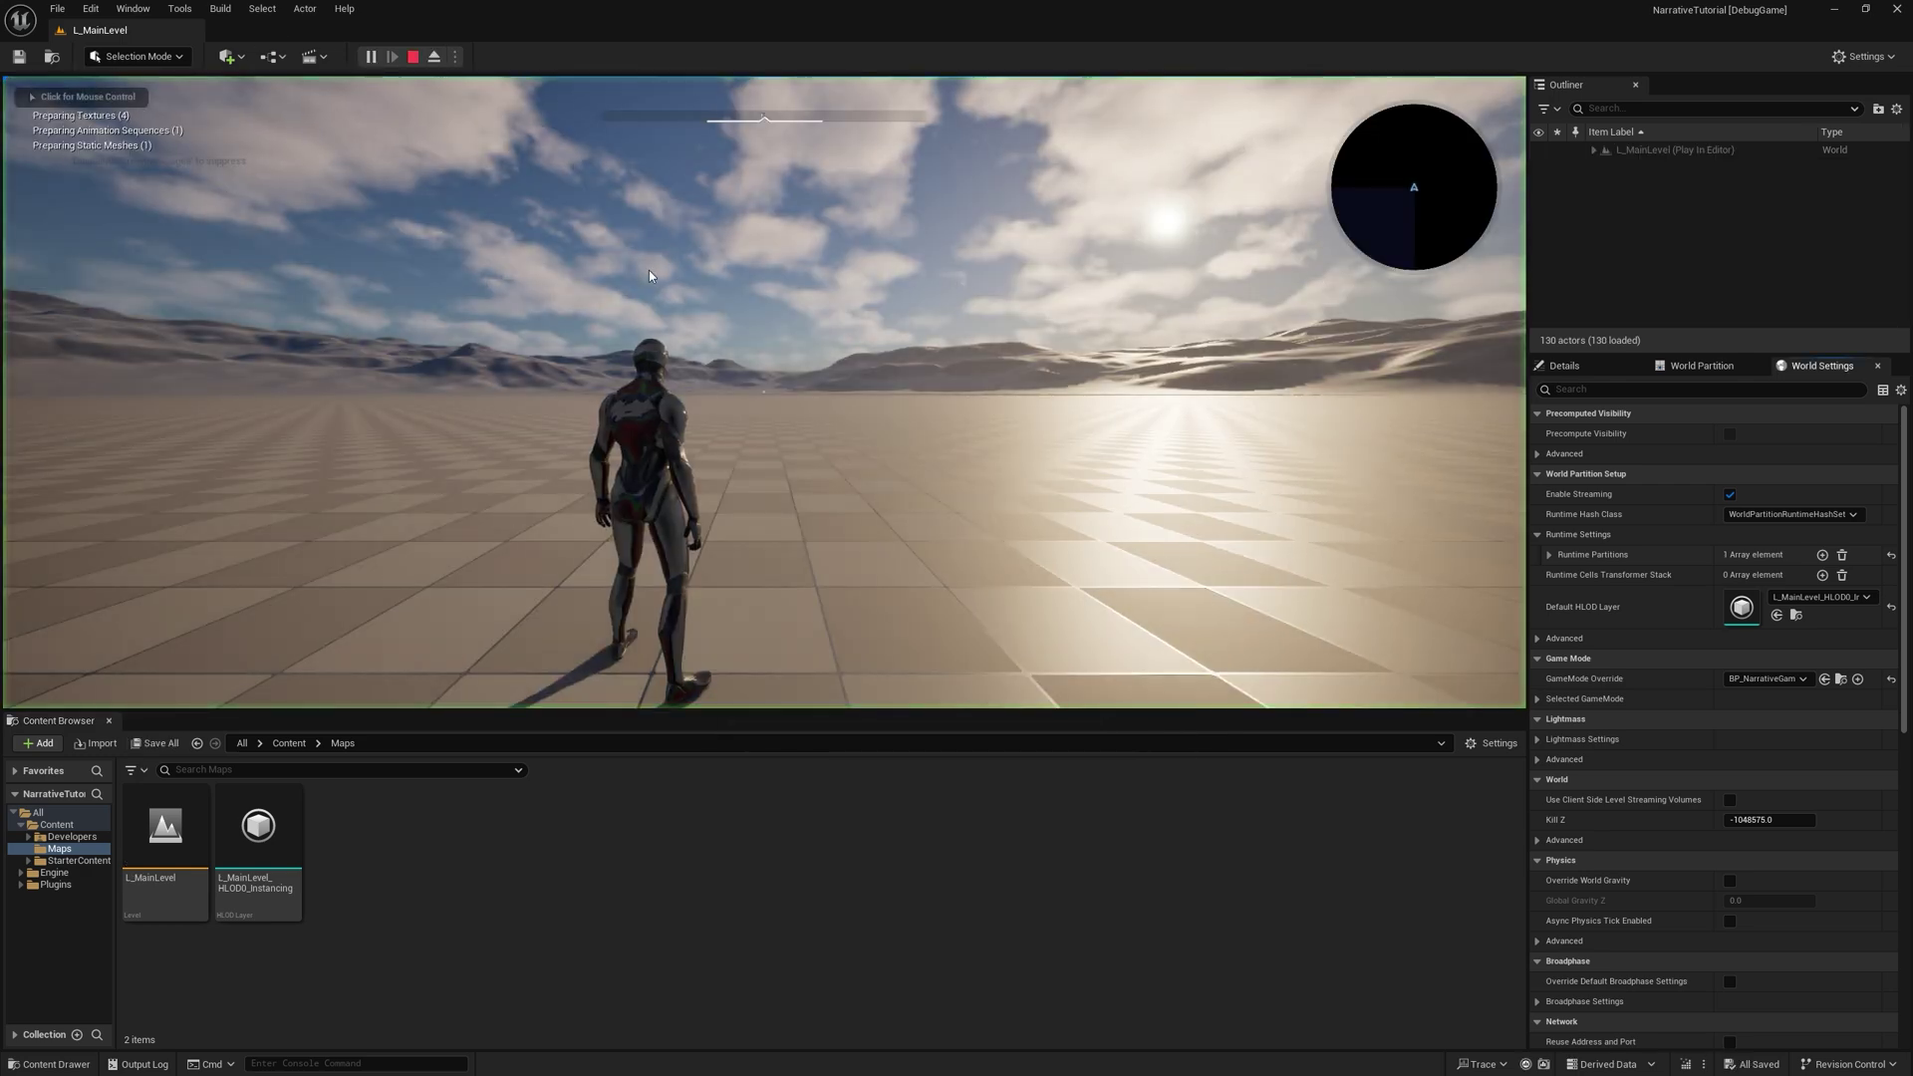
key("w")
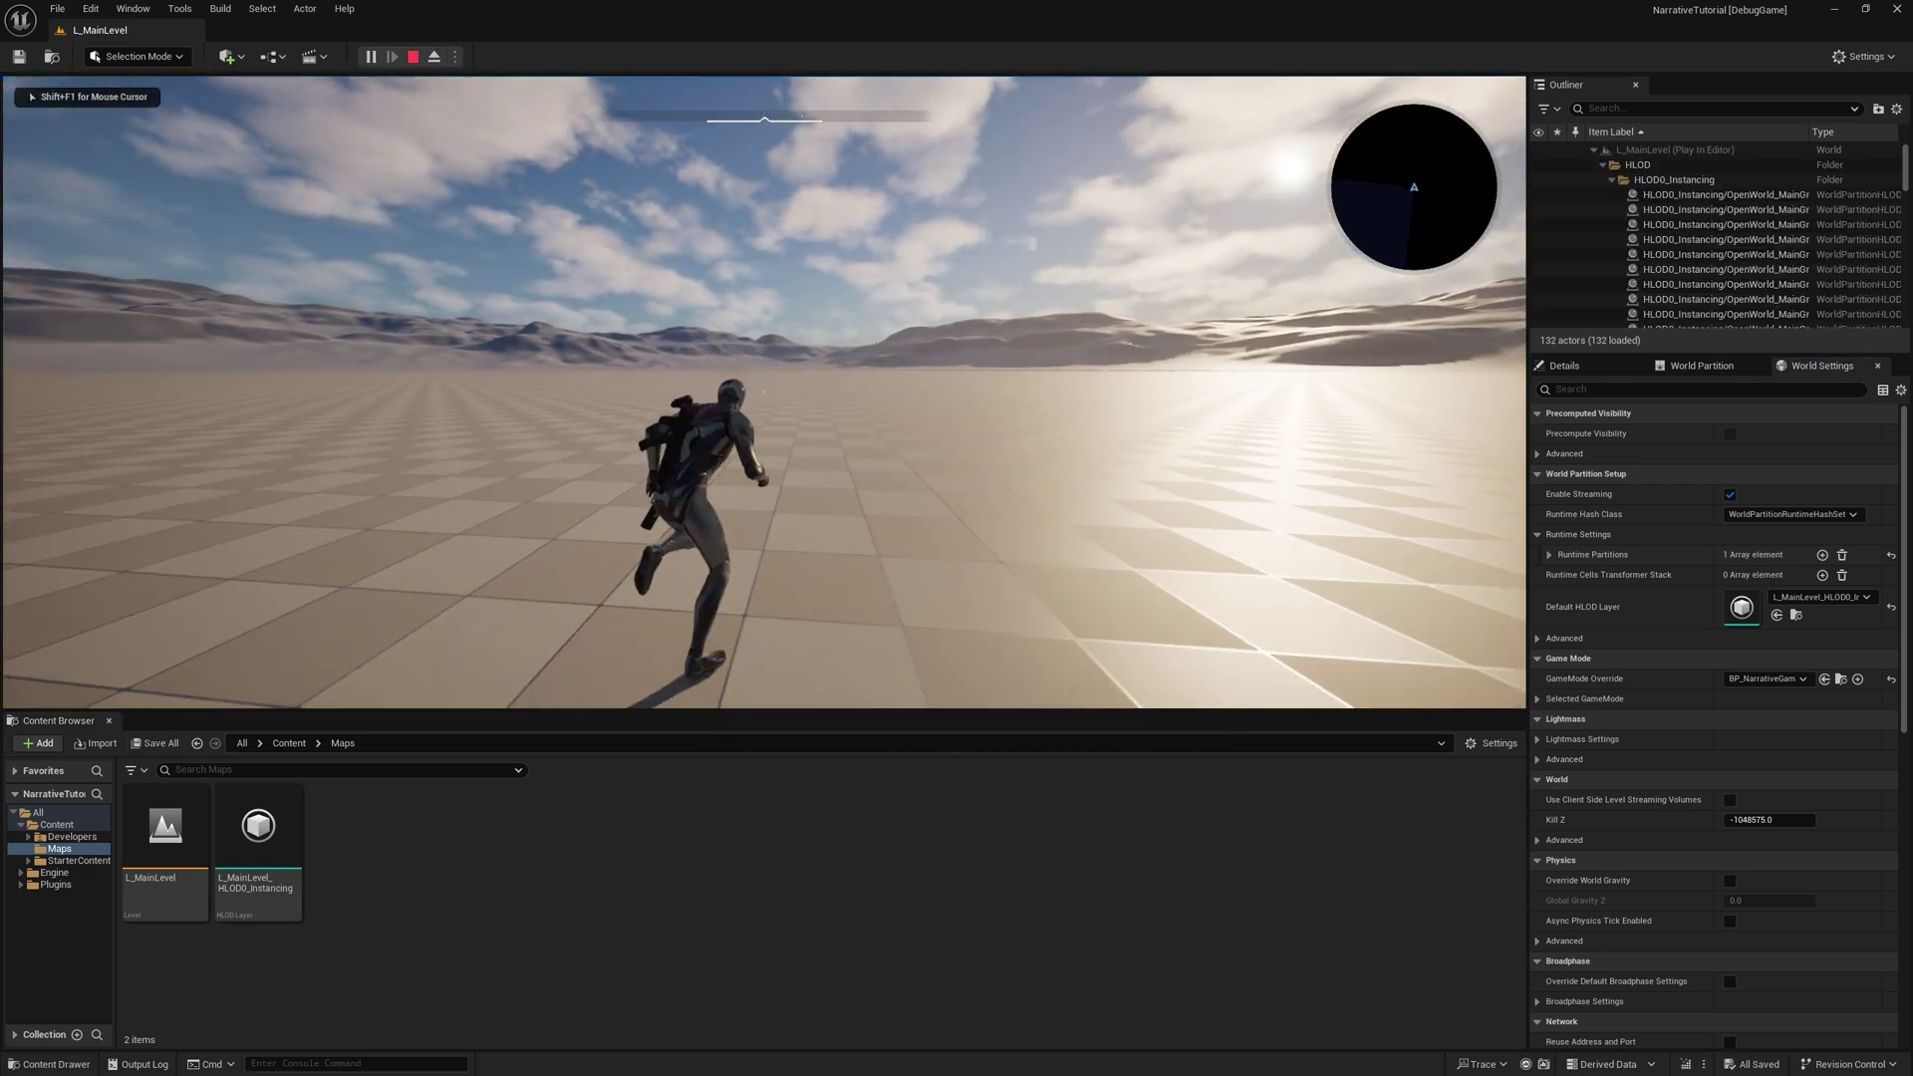
key("Tab")
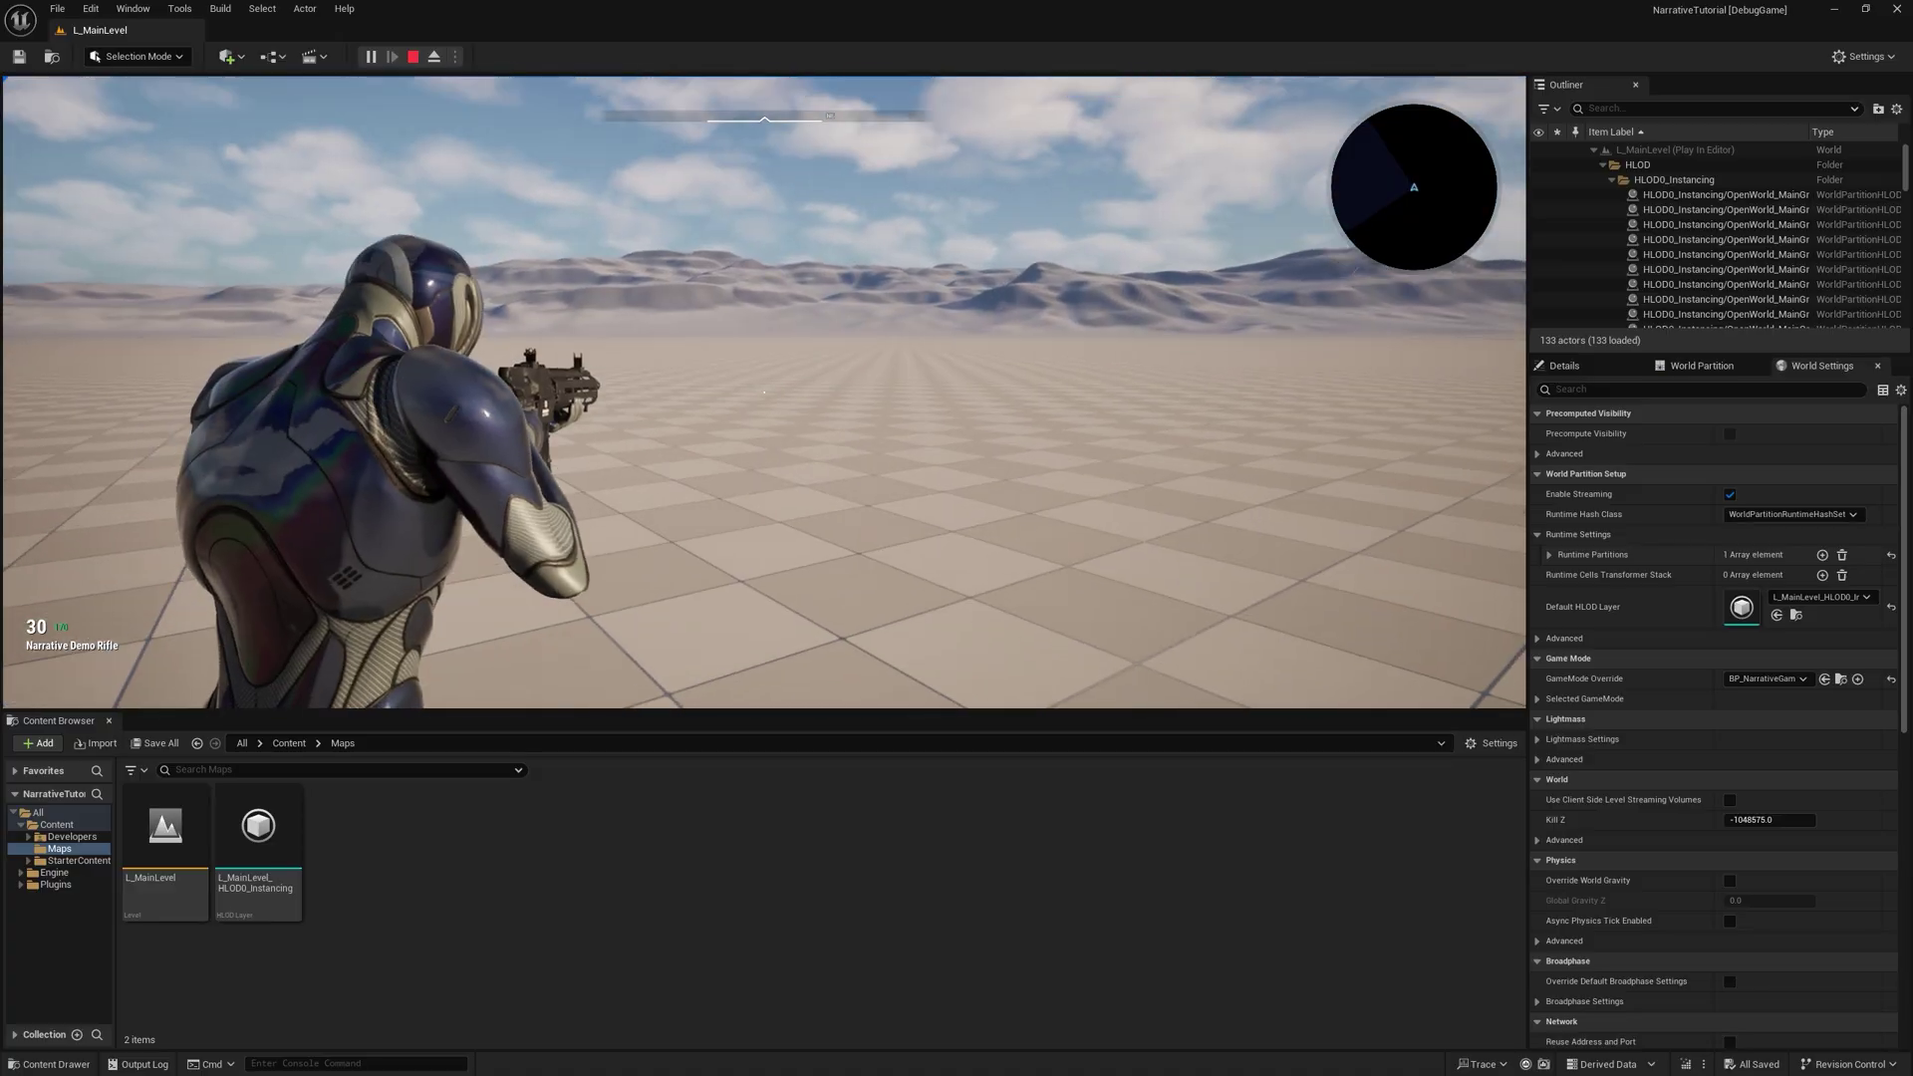
left_click(764, 392)
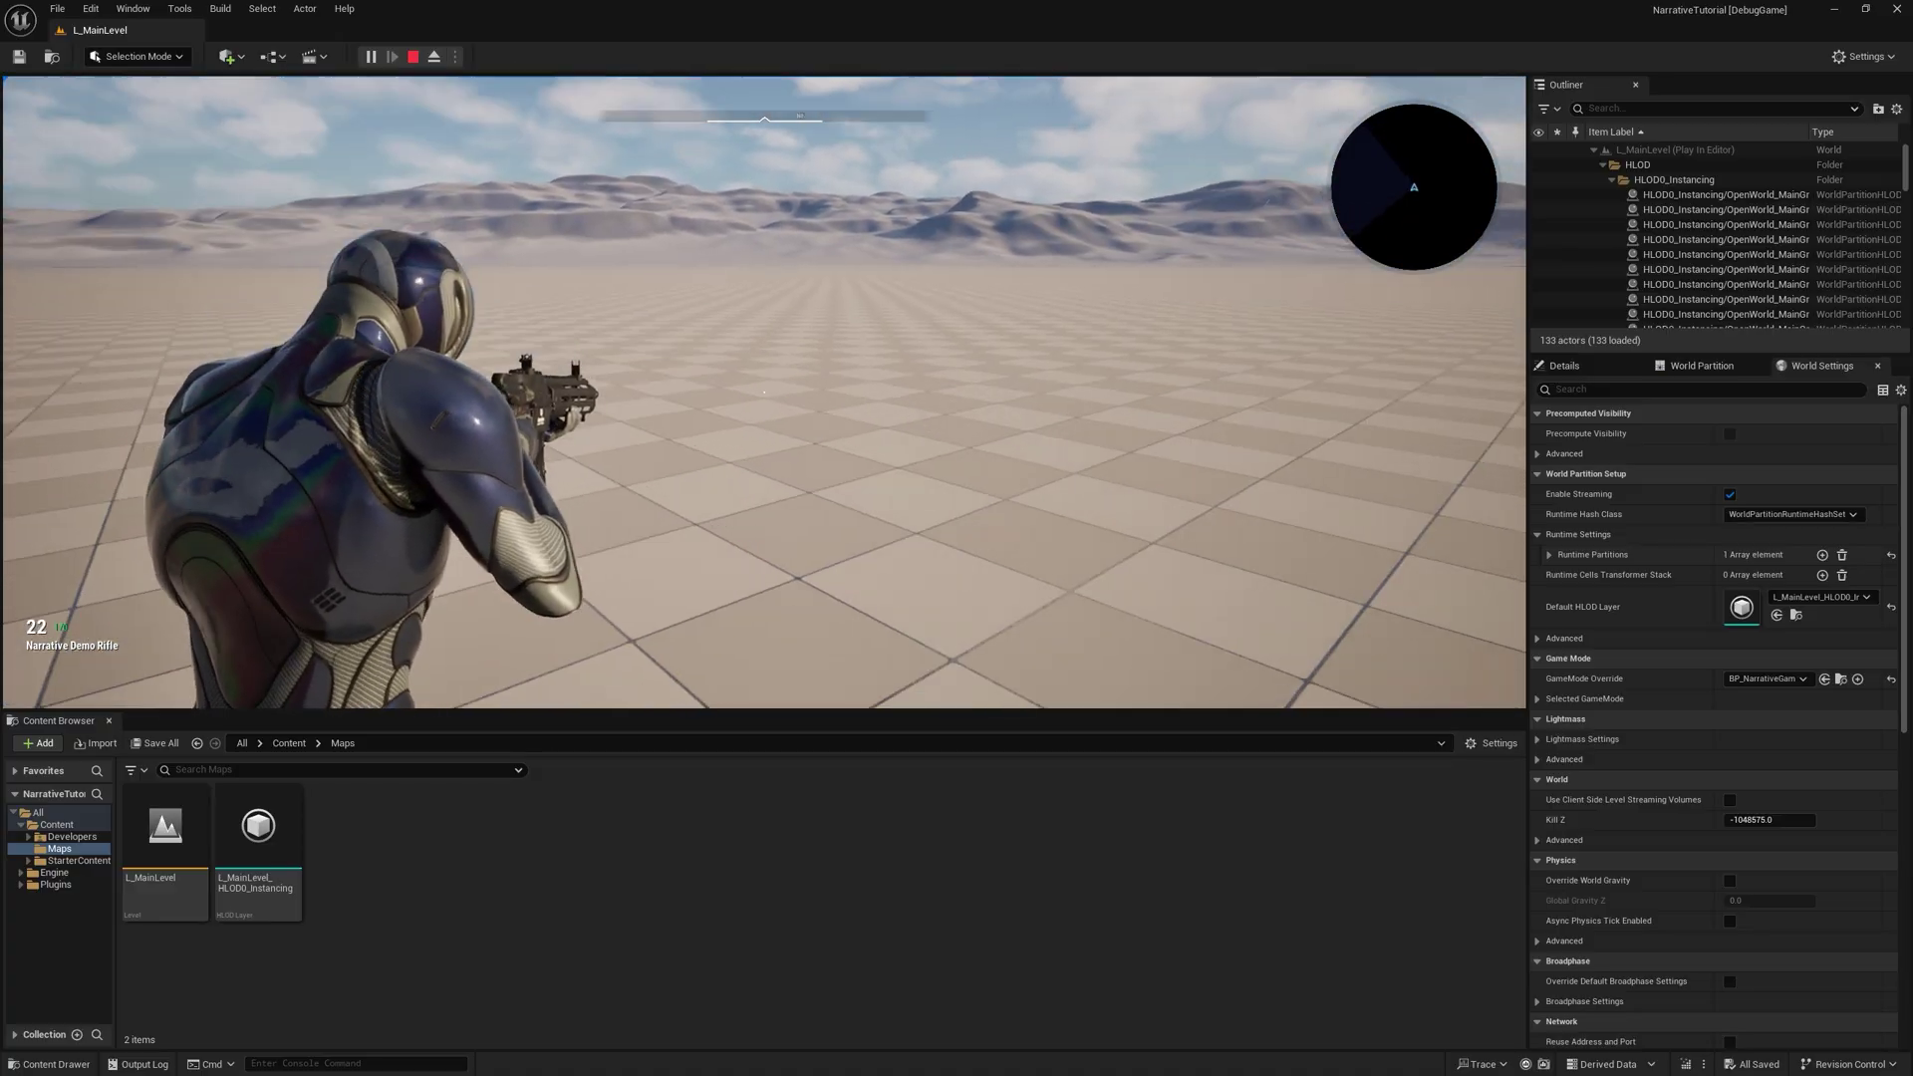
key("Escape")
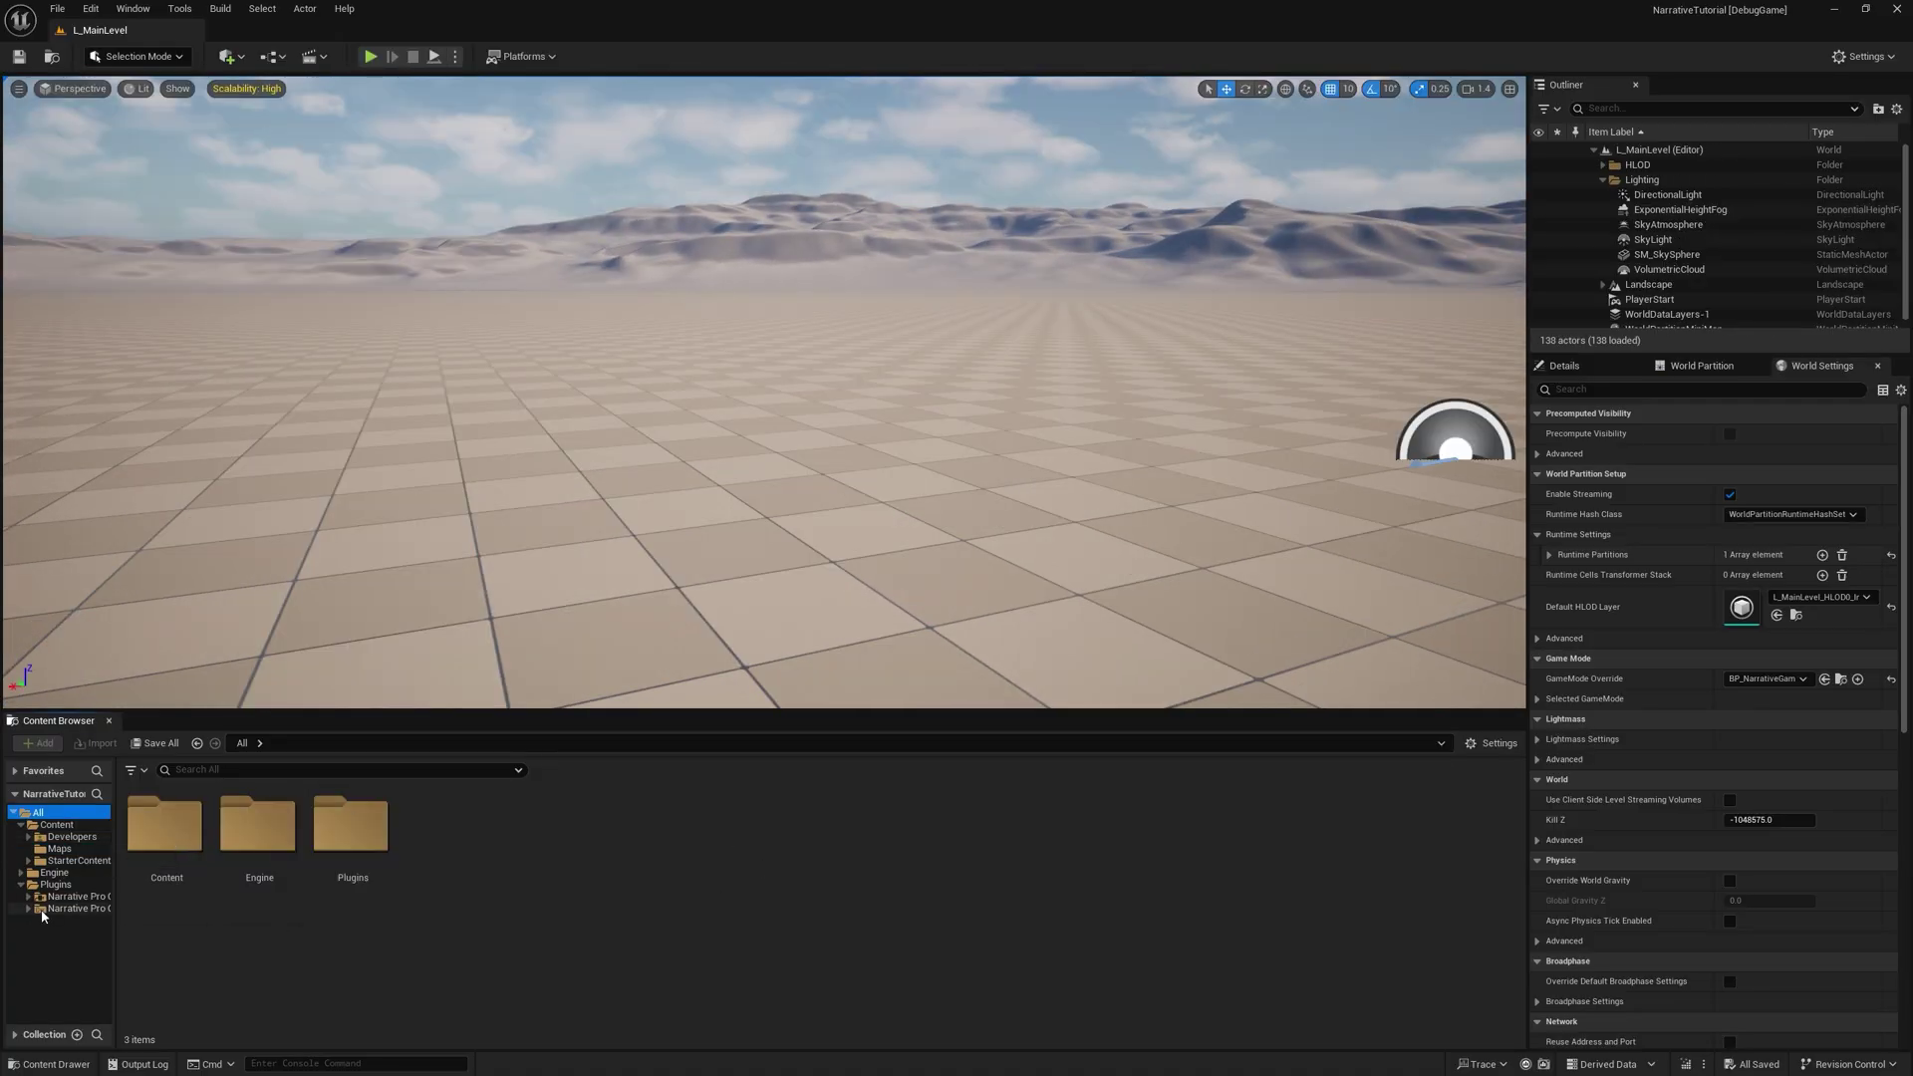
Step: Copy the Cues folder from the Abilities folder of Narrative Pro Content into the project's Content folder
left_click(1495, 745)
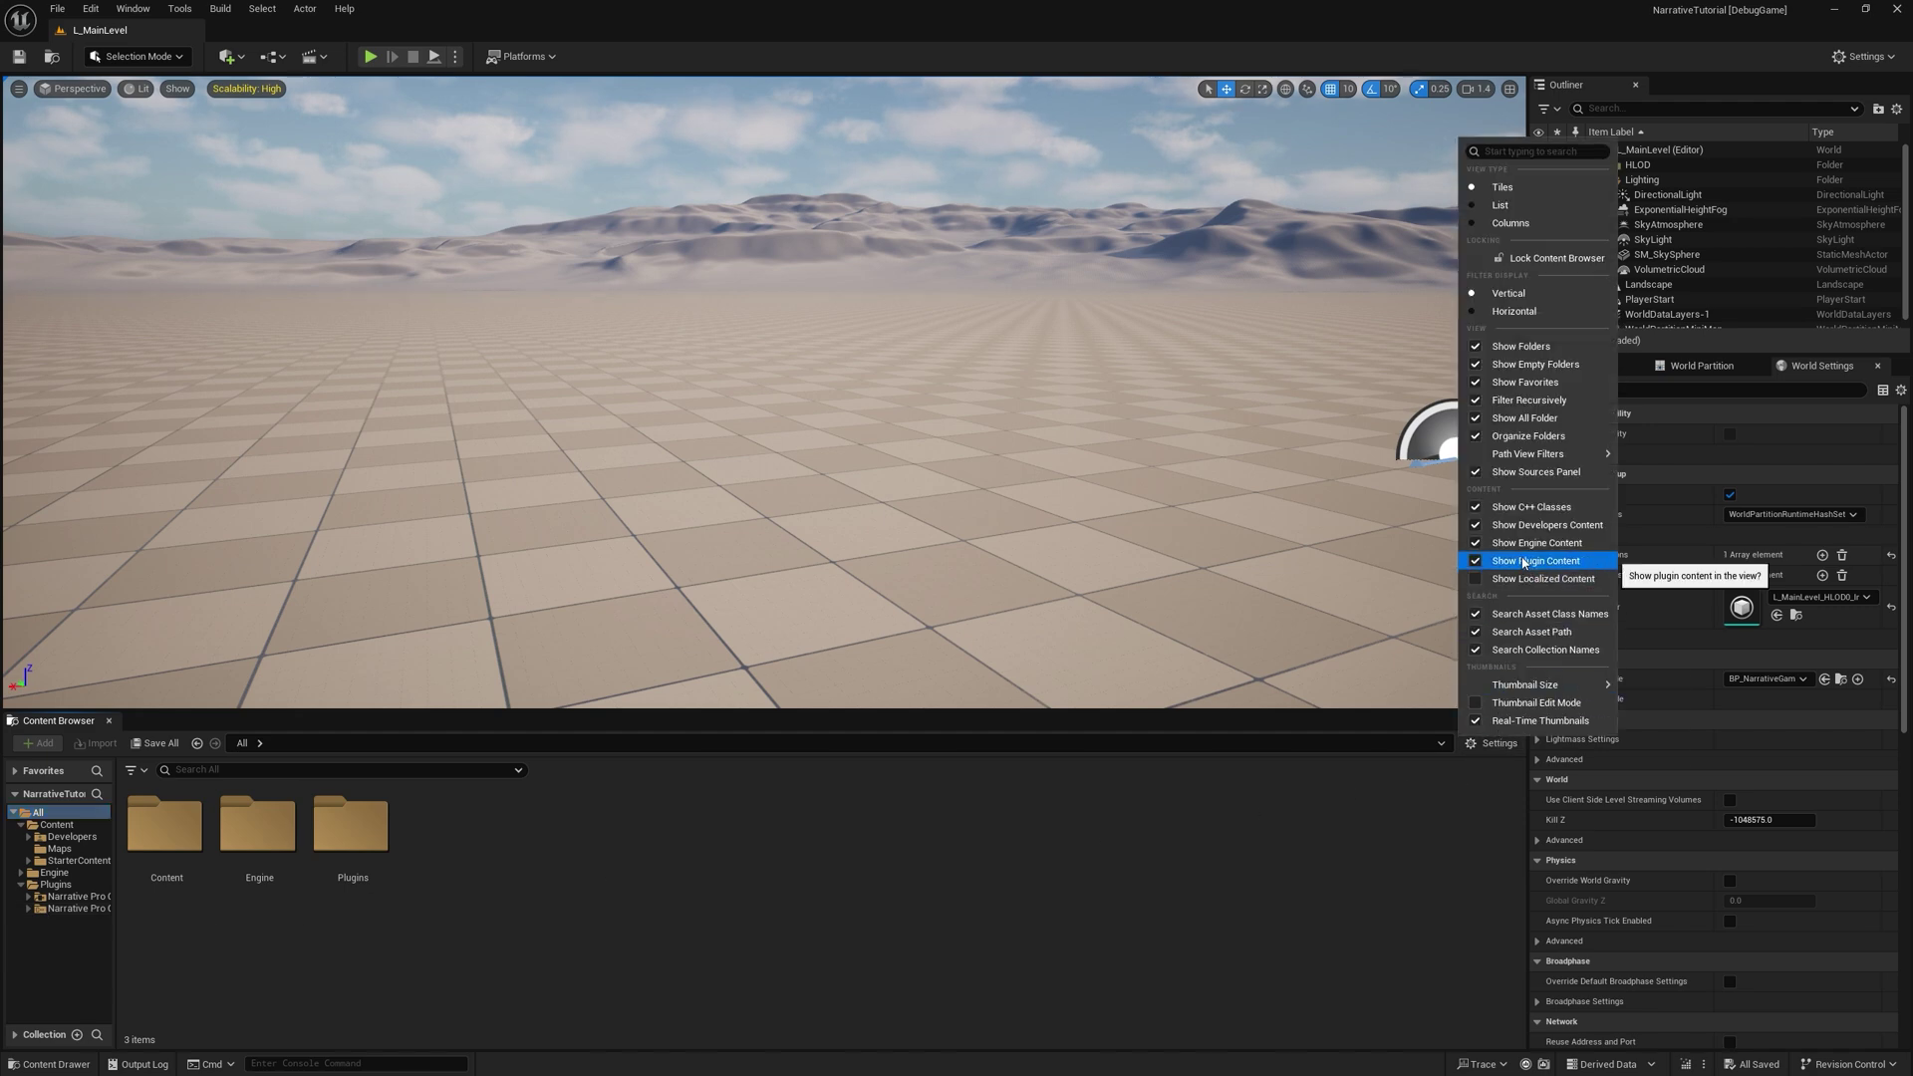
left_click(74, 897)
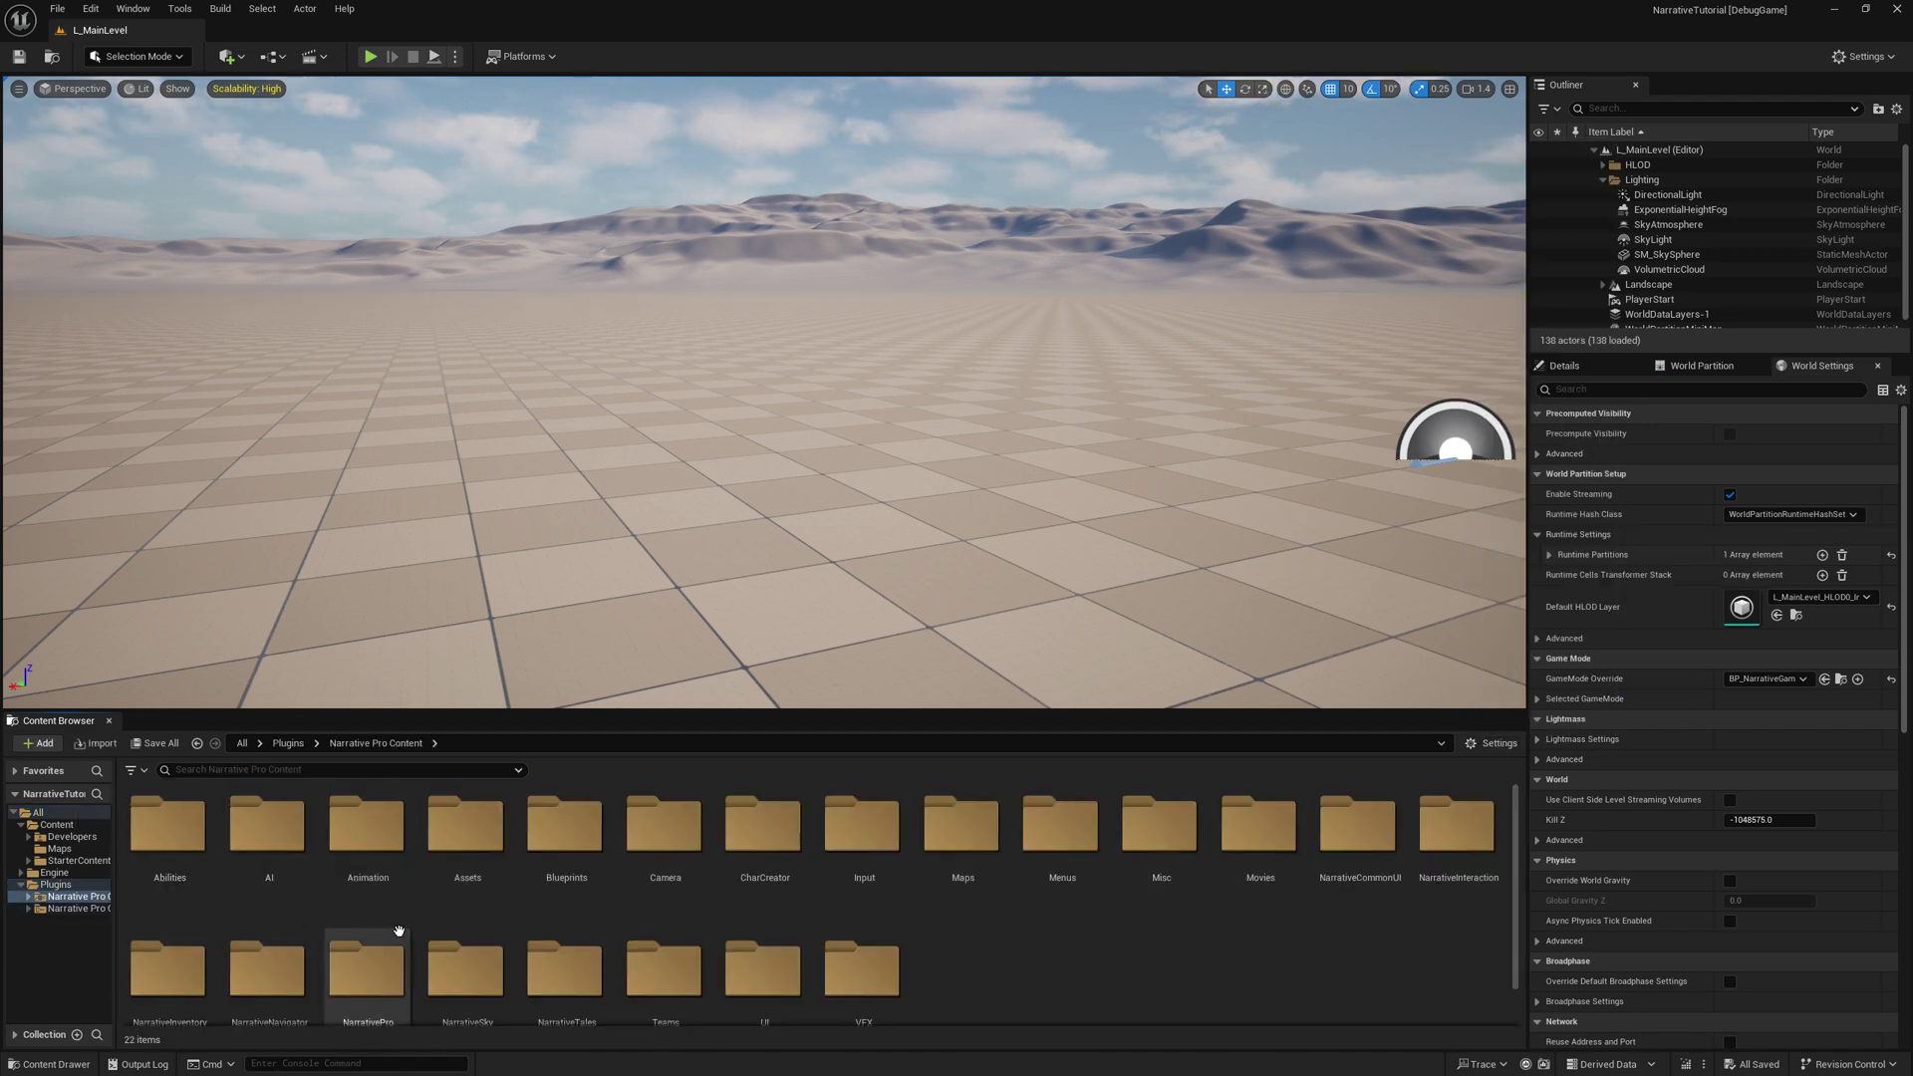
double_click(175, 867)
left_click(257, 881)
left_click_drag(257, 842, 66, 829)
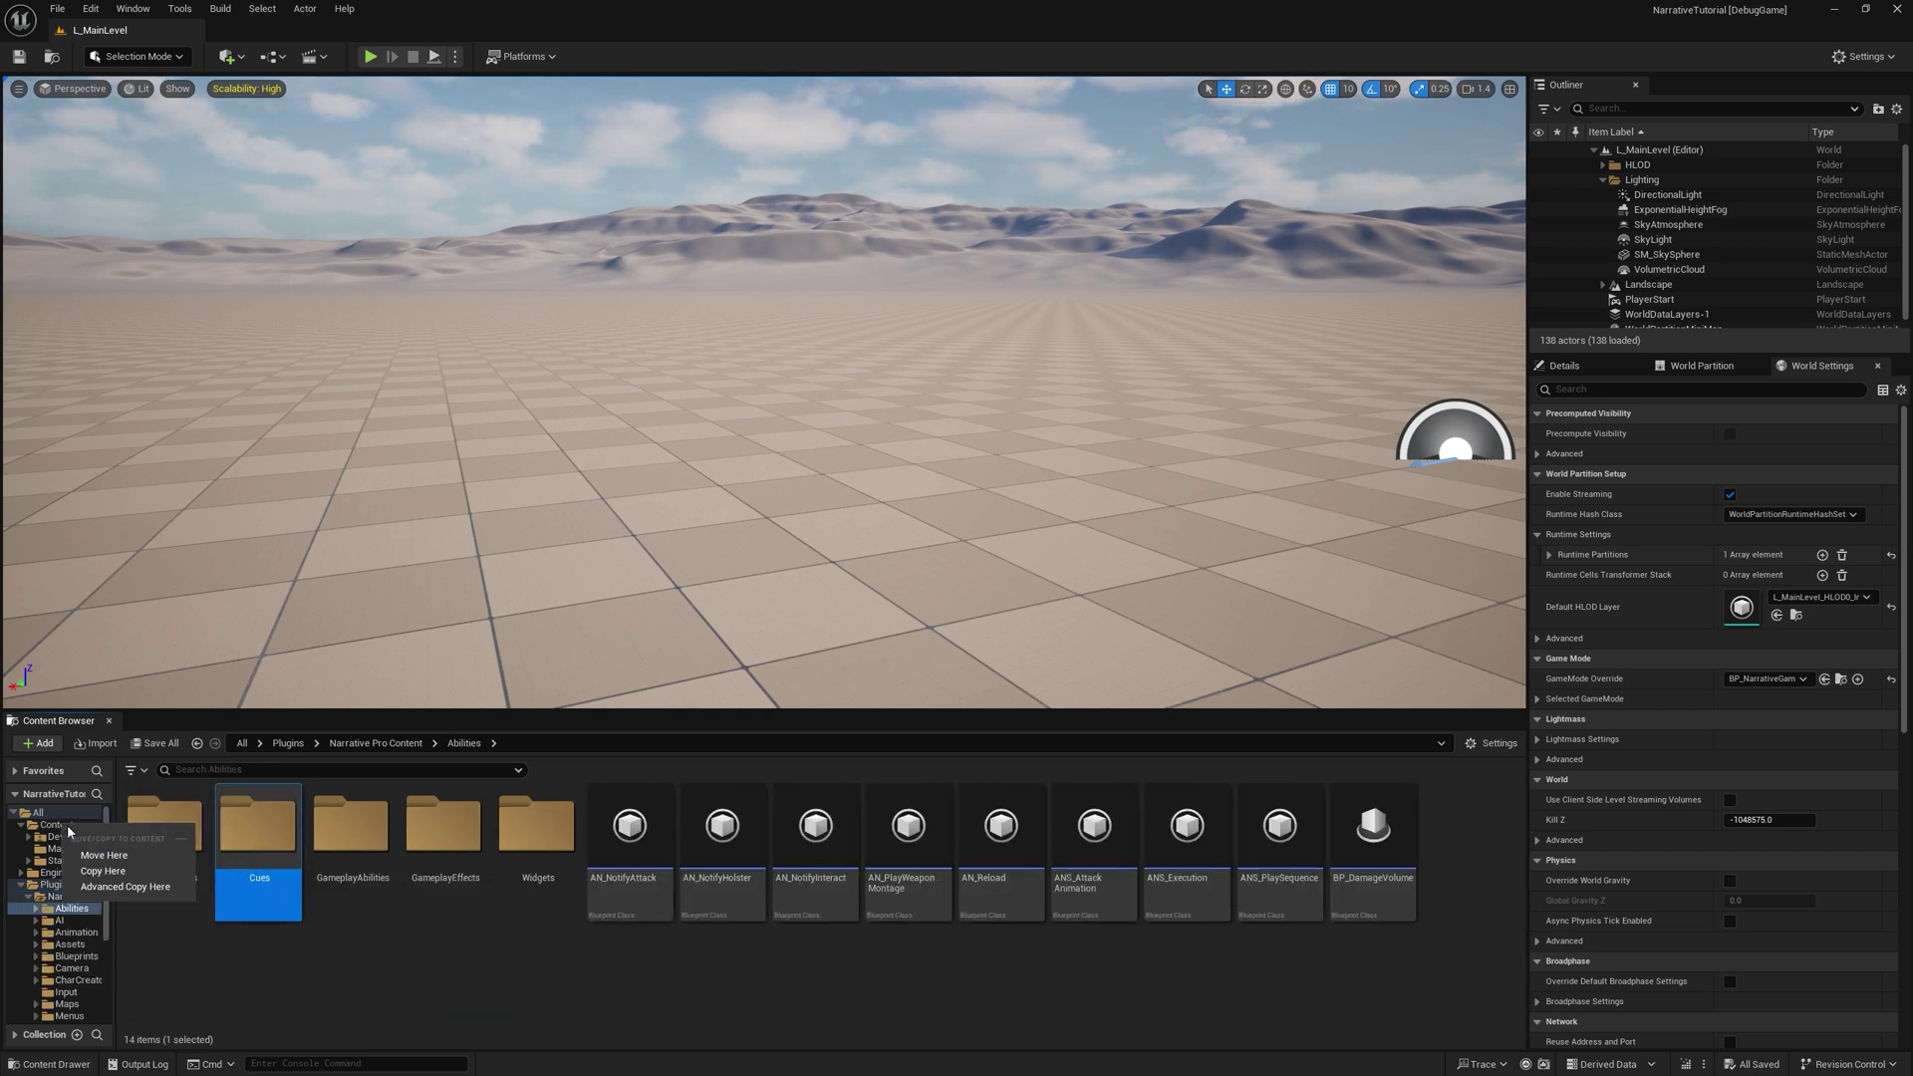
left_click(102, 872)
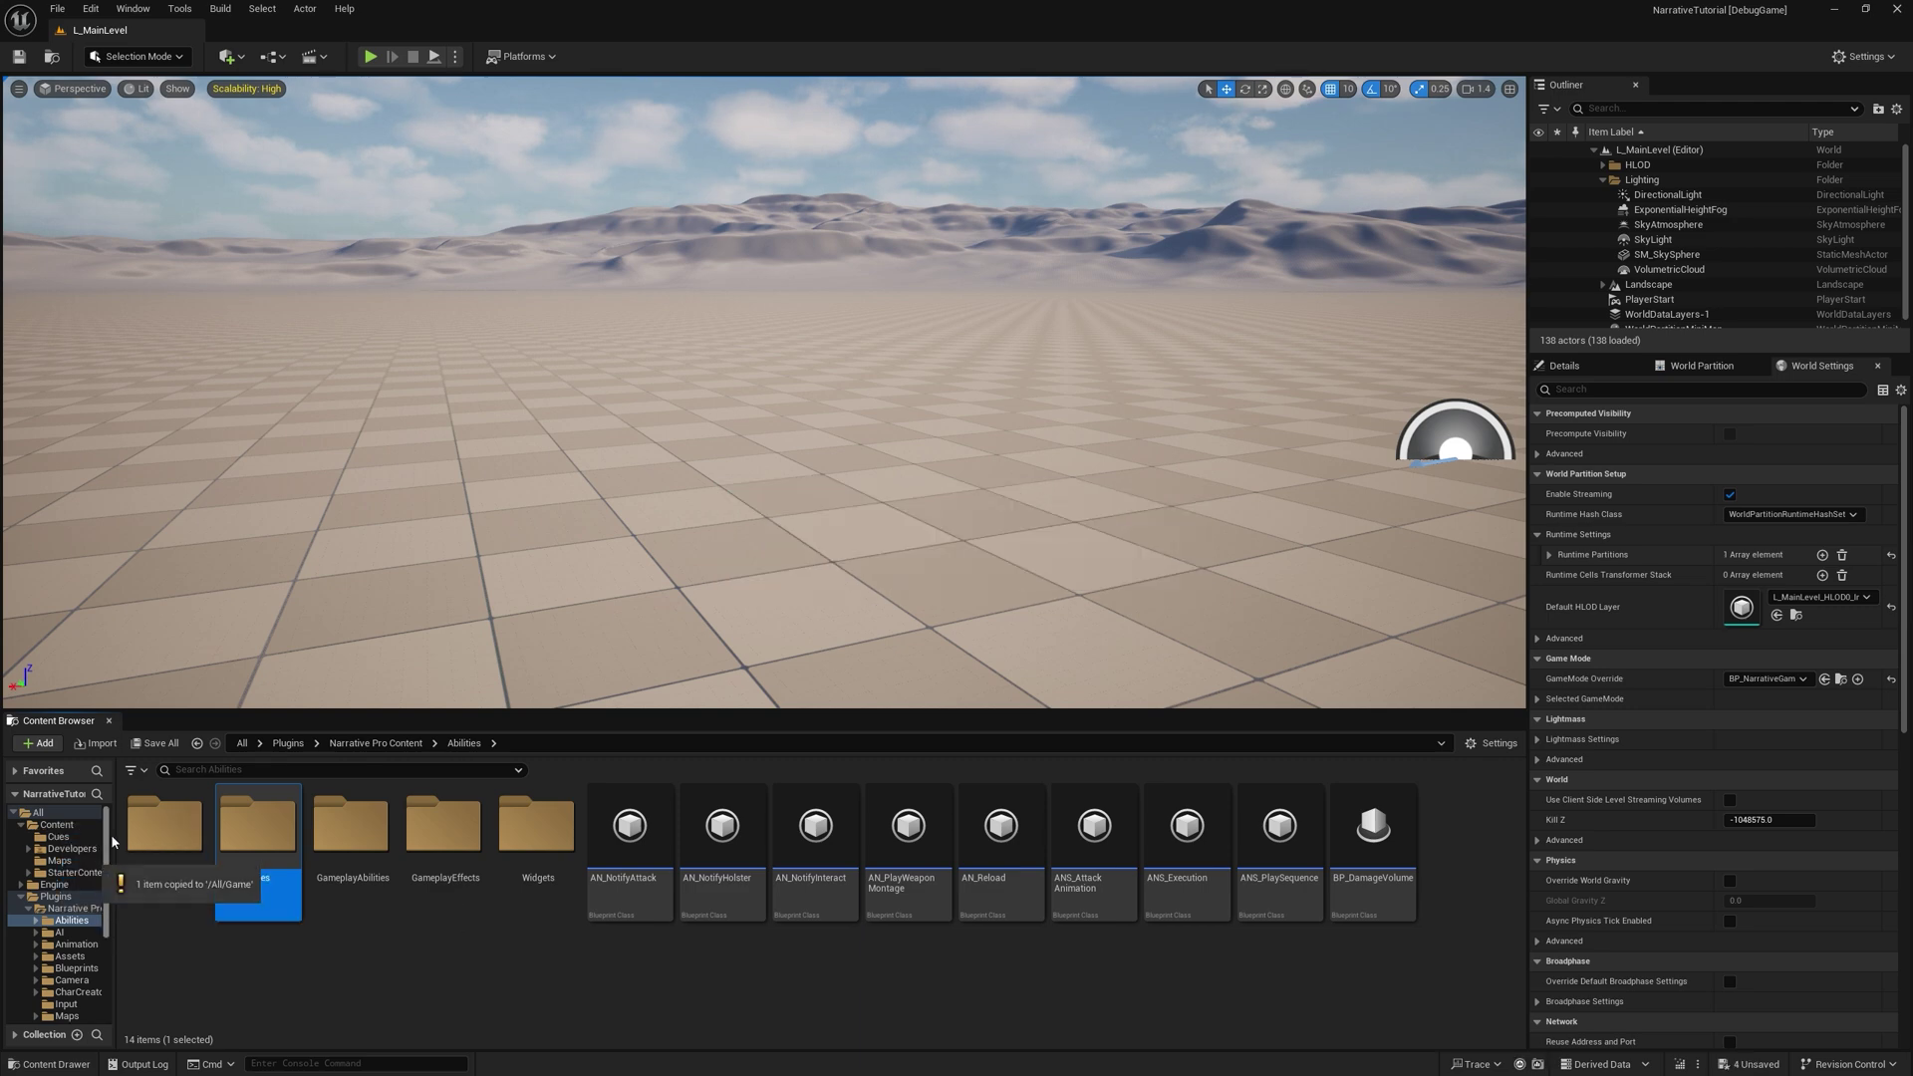
Step: Play-test the level by firing the Narrative Demo Rifle to check the impact effects, and stop the session
key("alt+p")
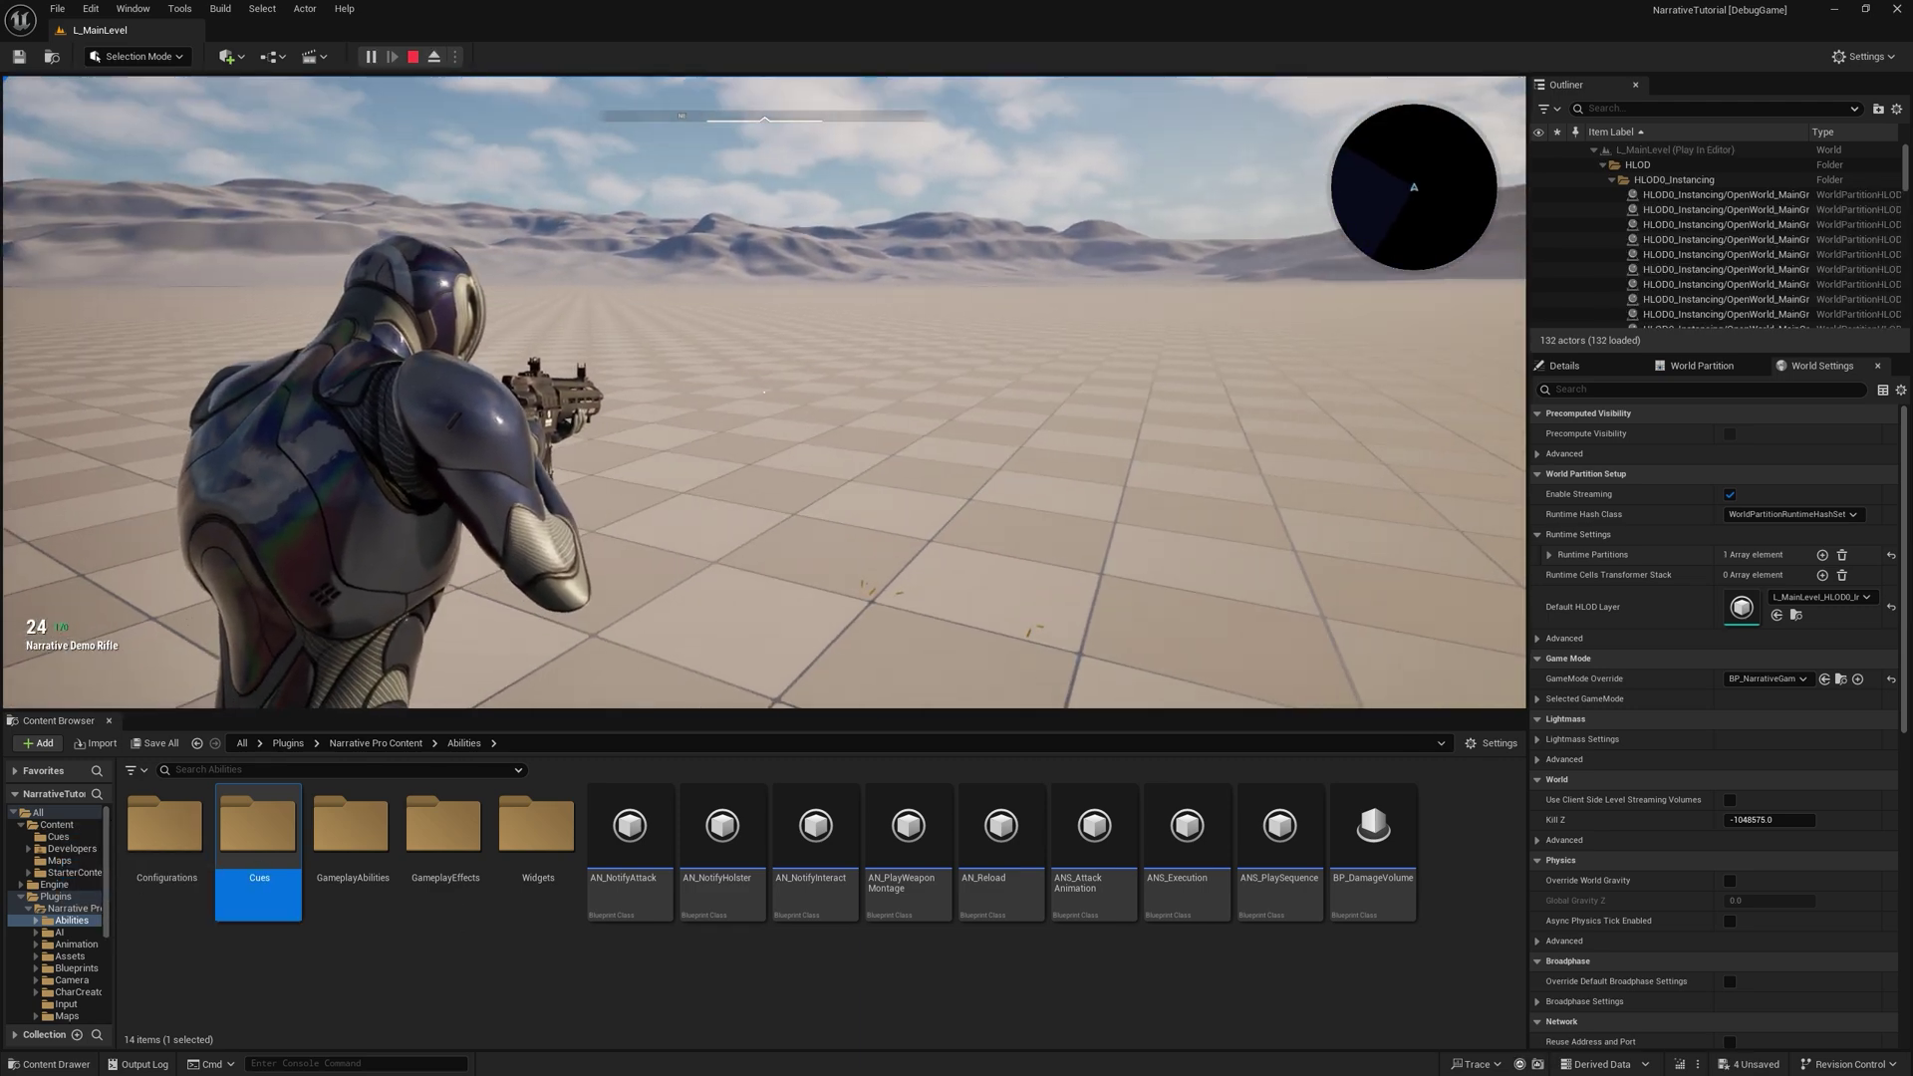
key("Escape")
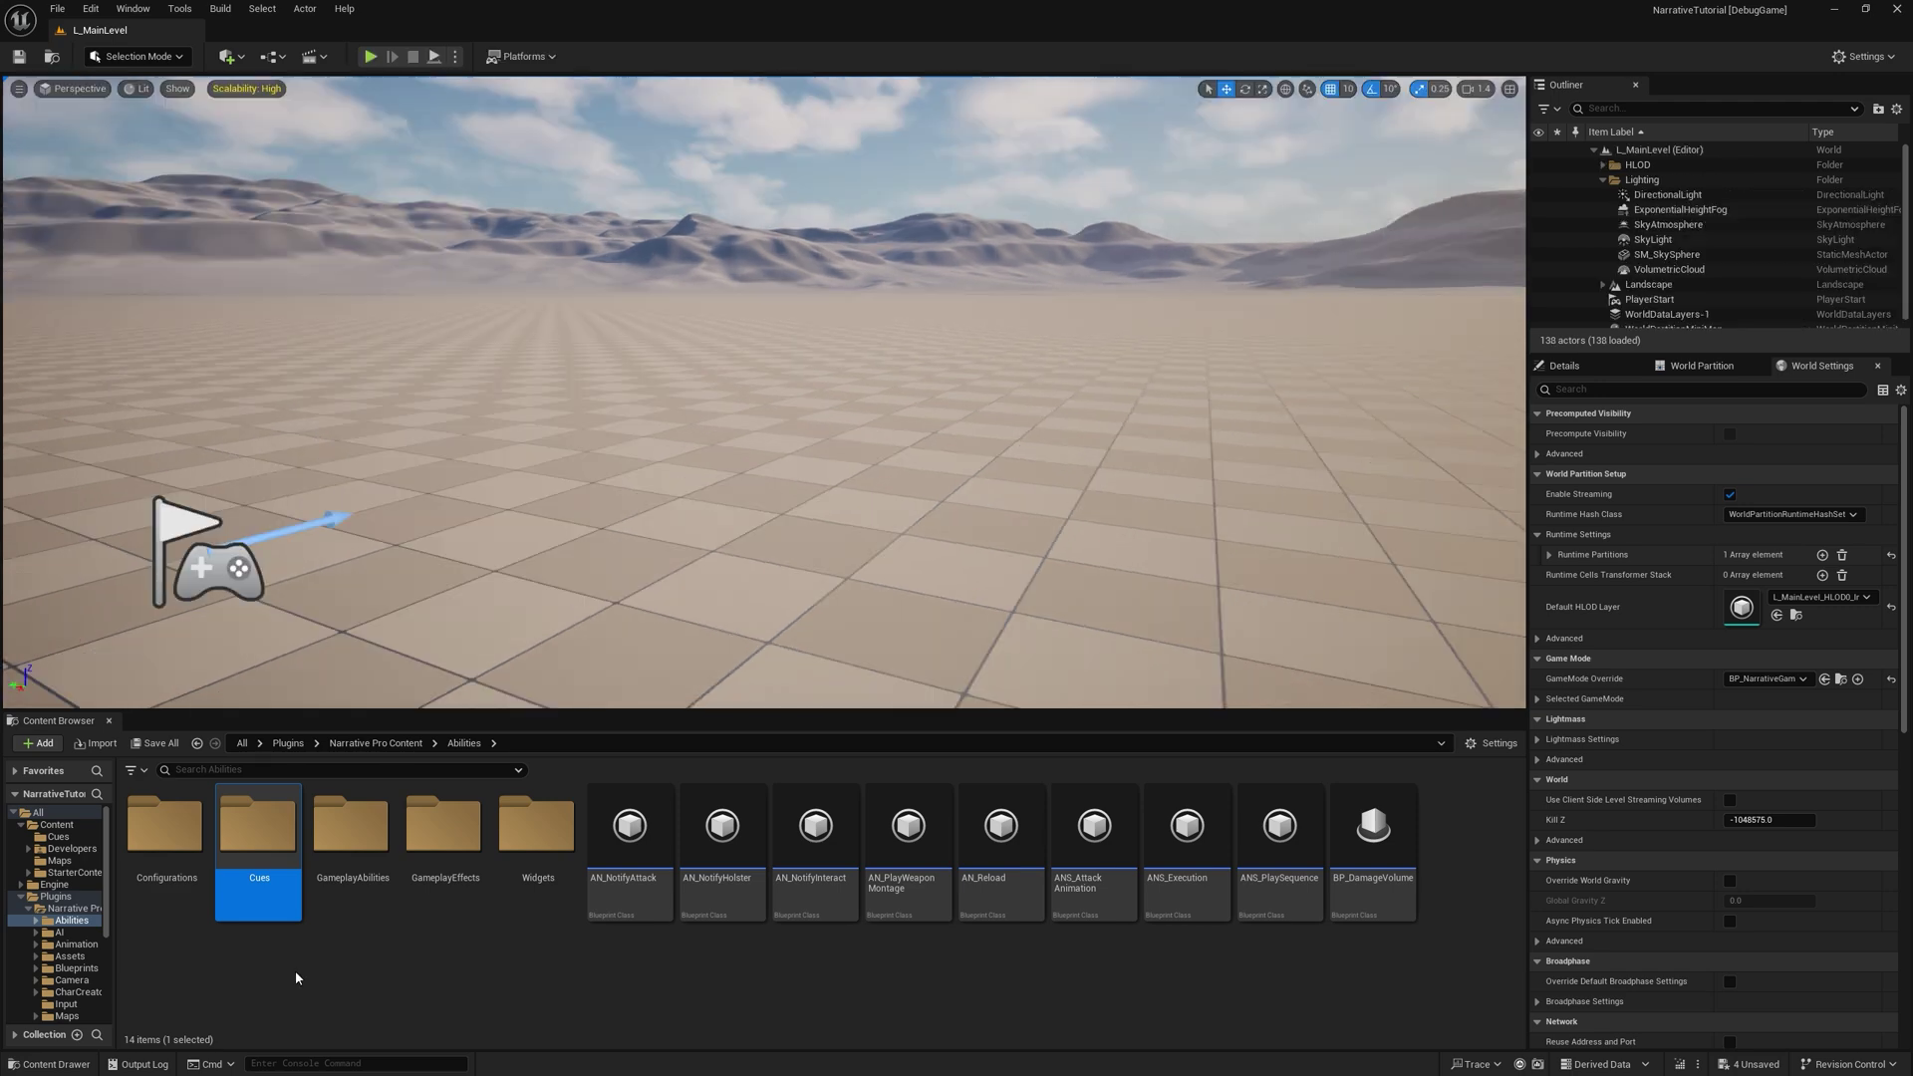
Step: Show the project's Content folder and save all modified content
left_click(56, 838)
left_click(57, 825)
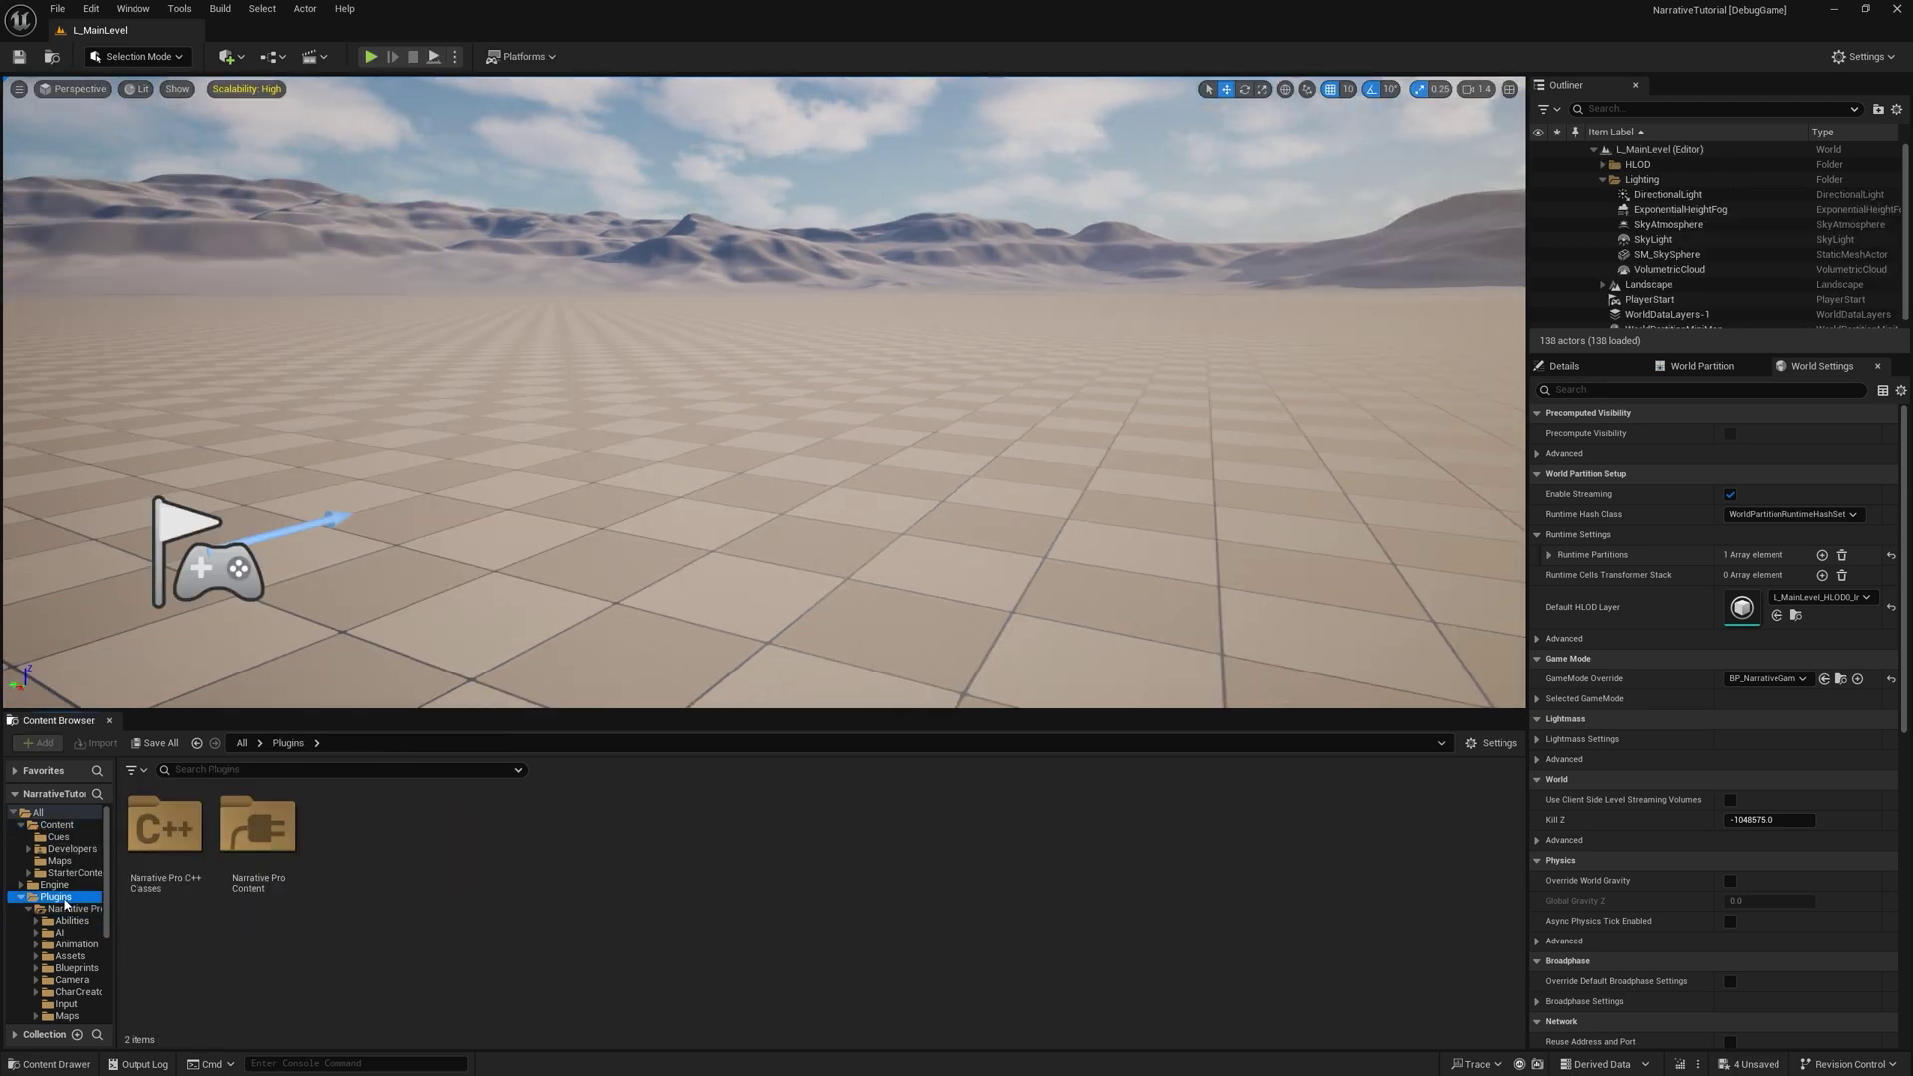
left_click(59, 826)
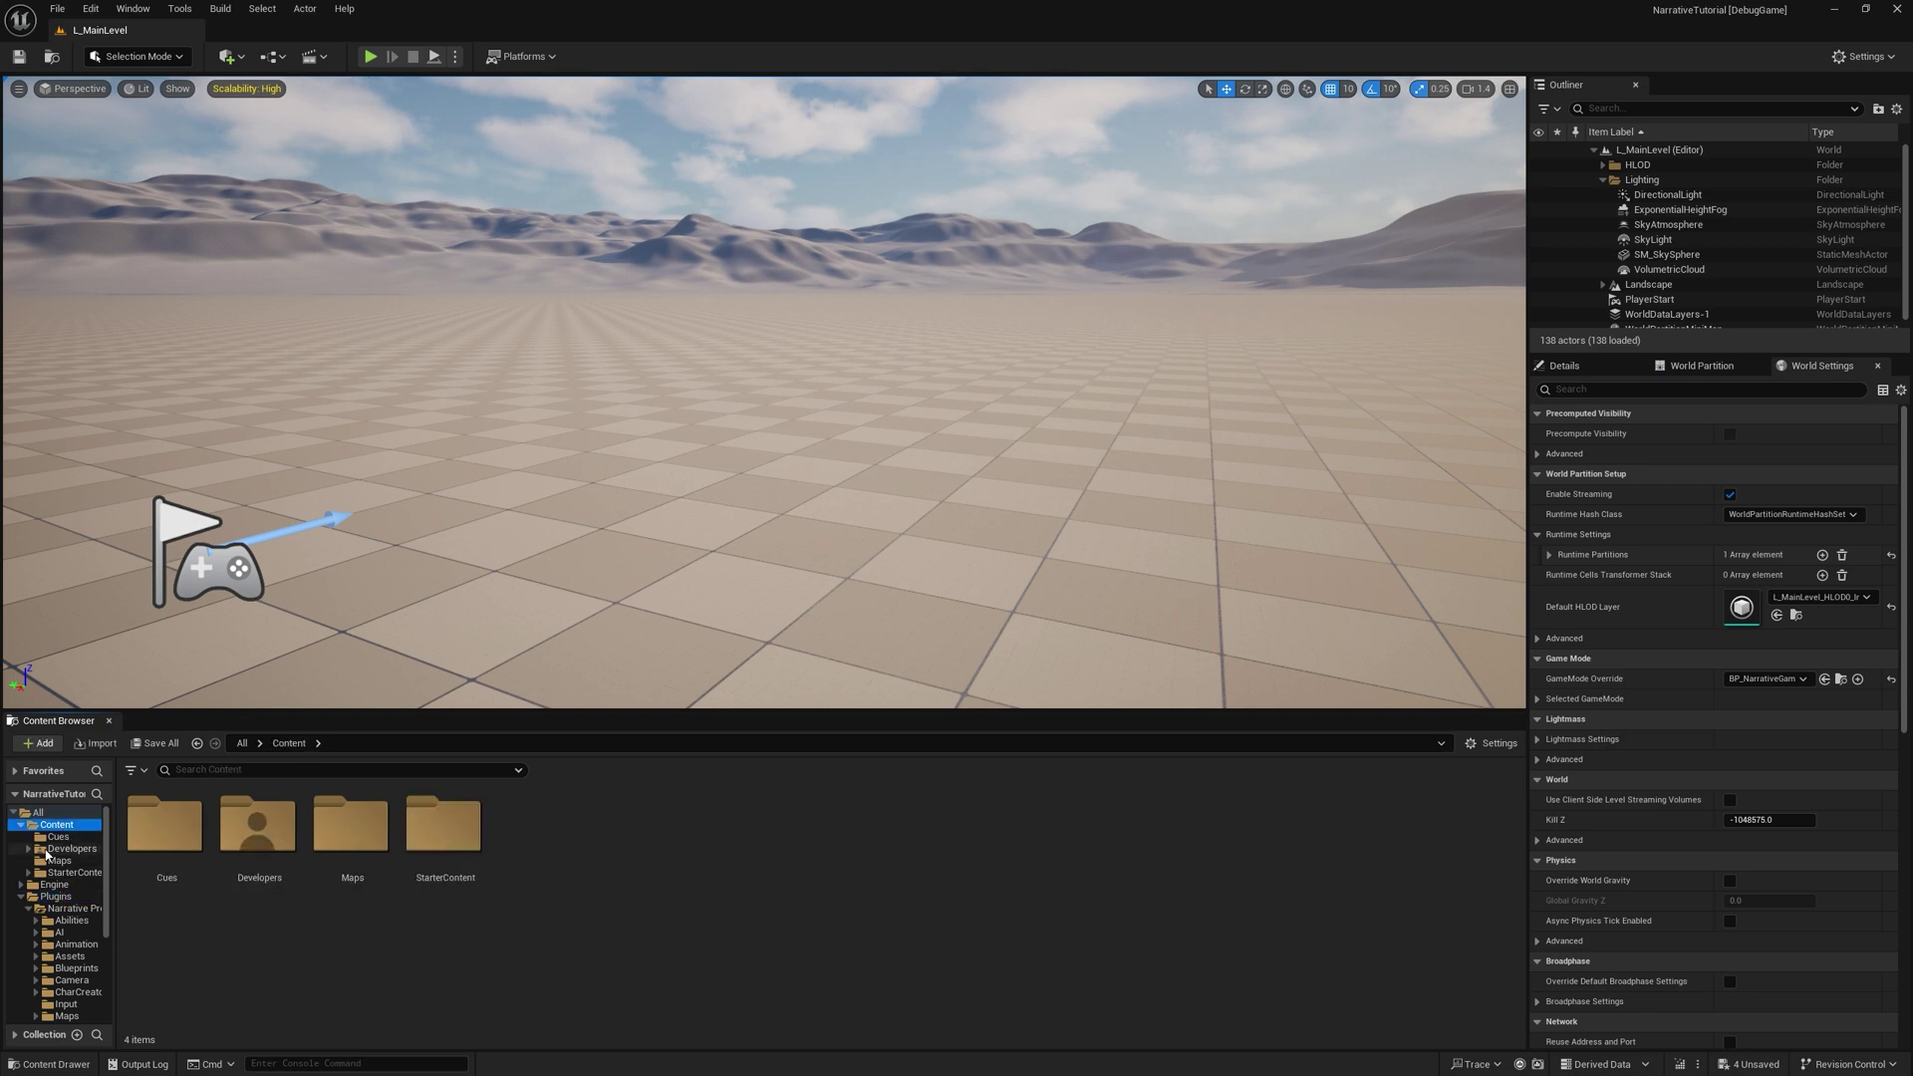
left_click(156, 743)
left_click(1075, 714)
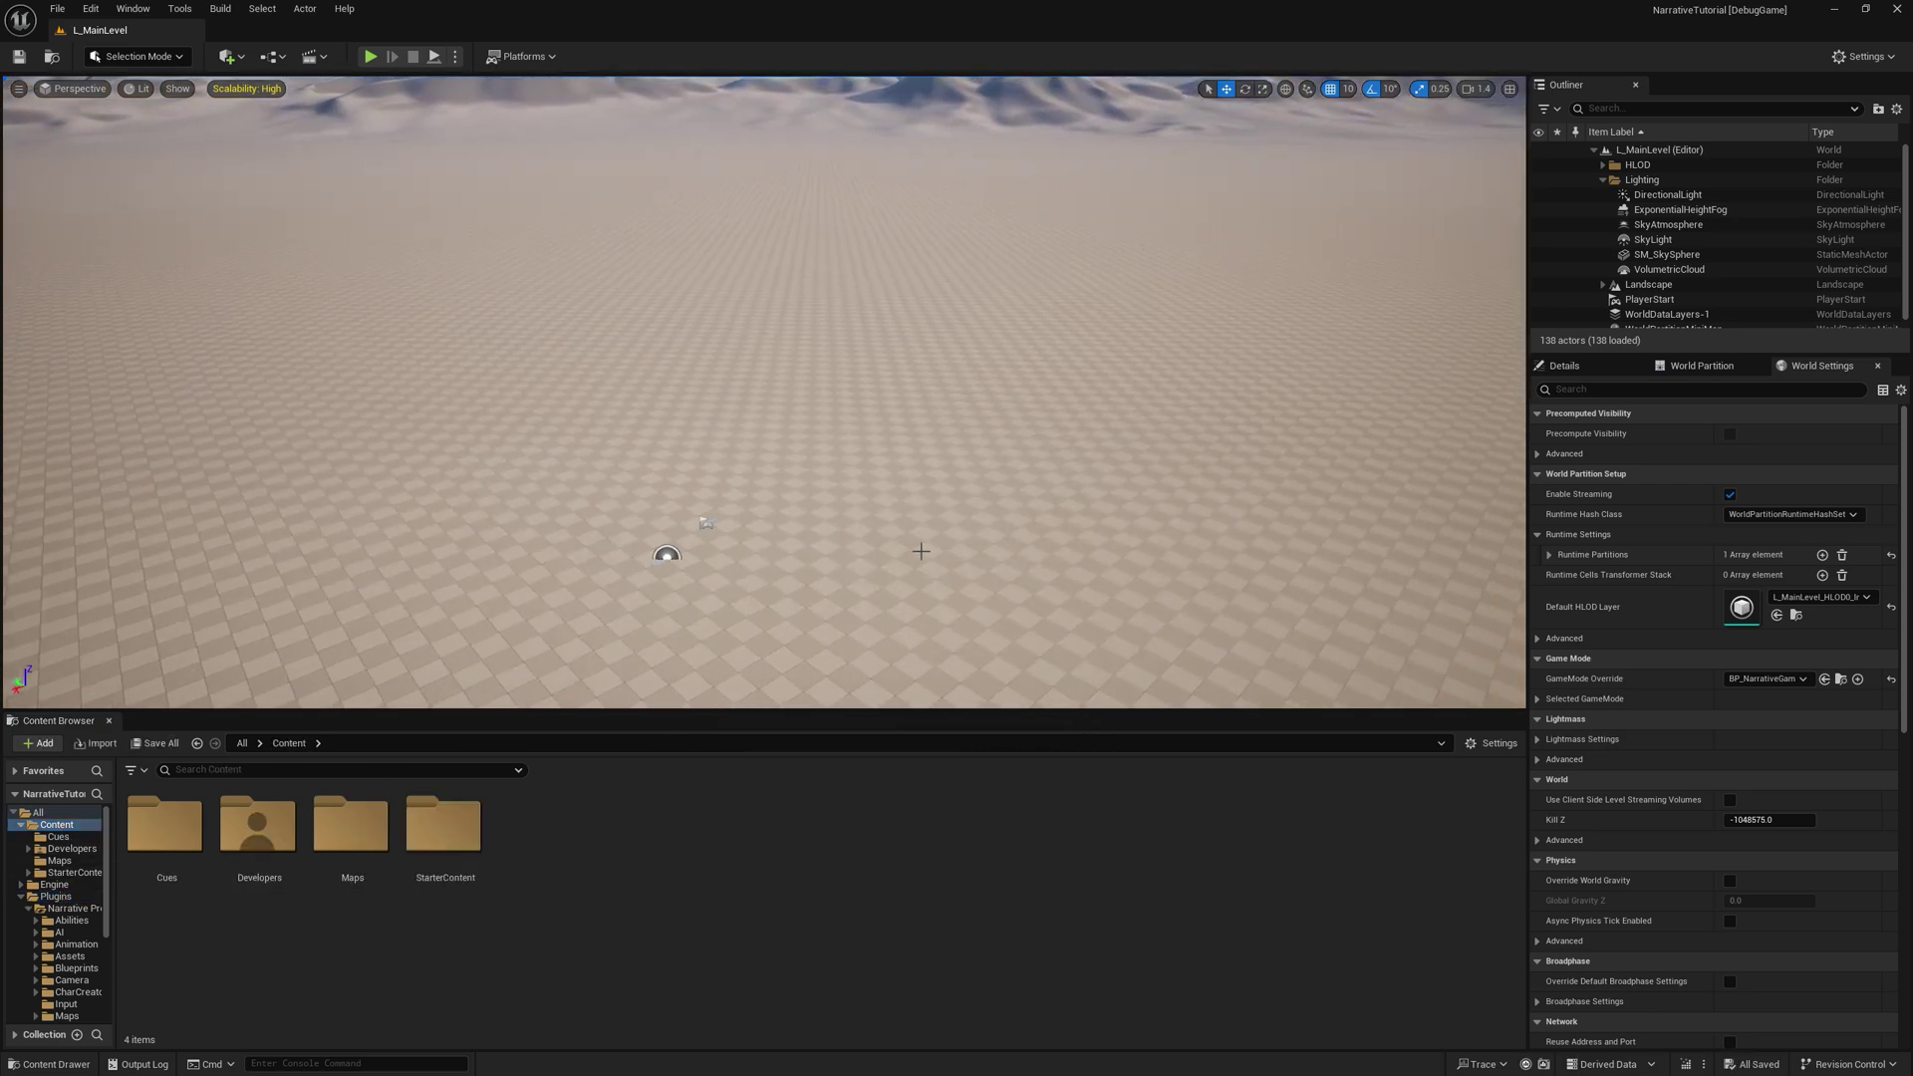
Step: Place a Map Tile Bounds actor above the landscape at about X -2760, Y 1130, Z 5210
left_click(1564, 365)
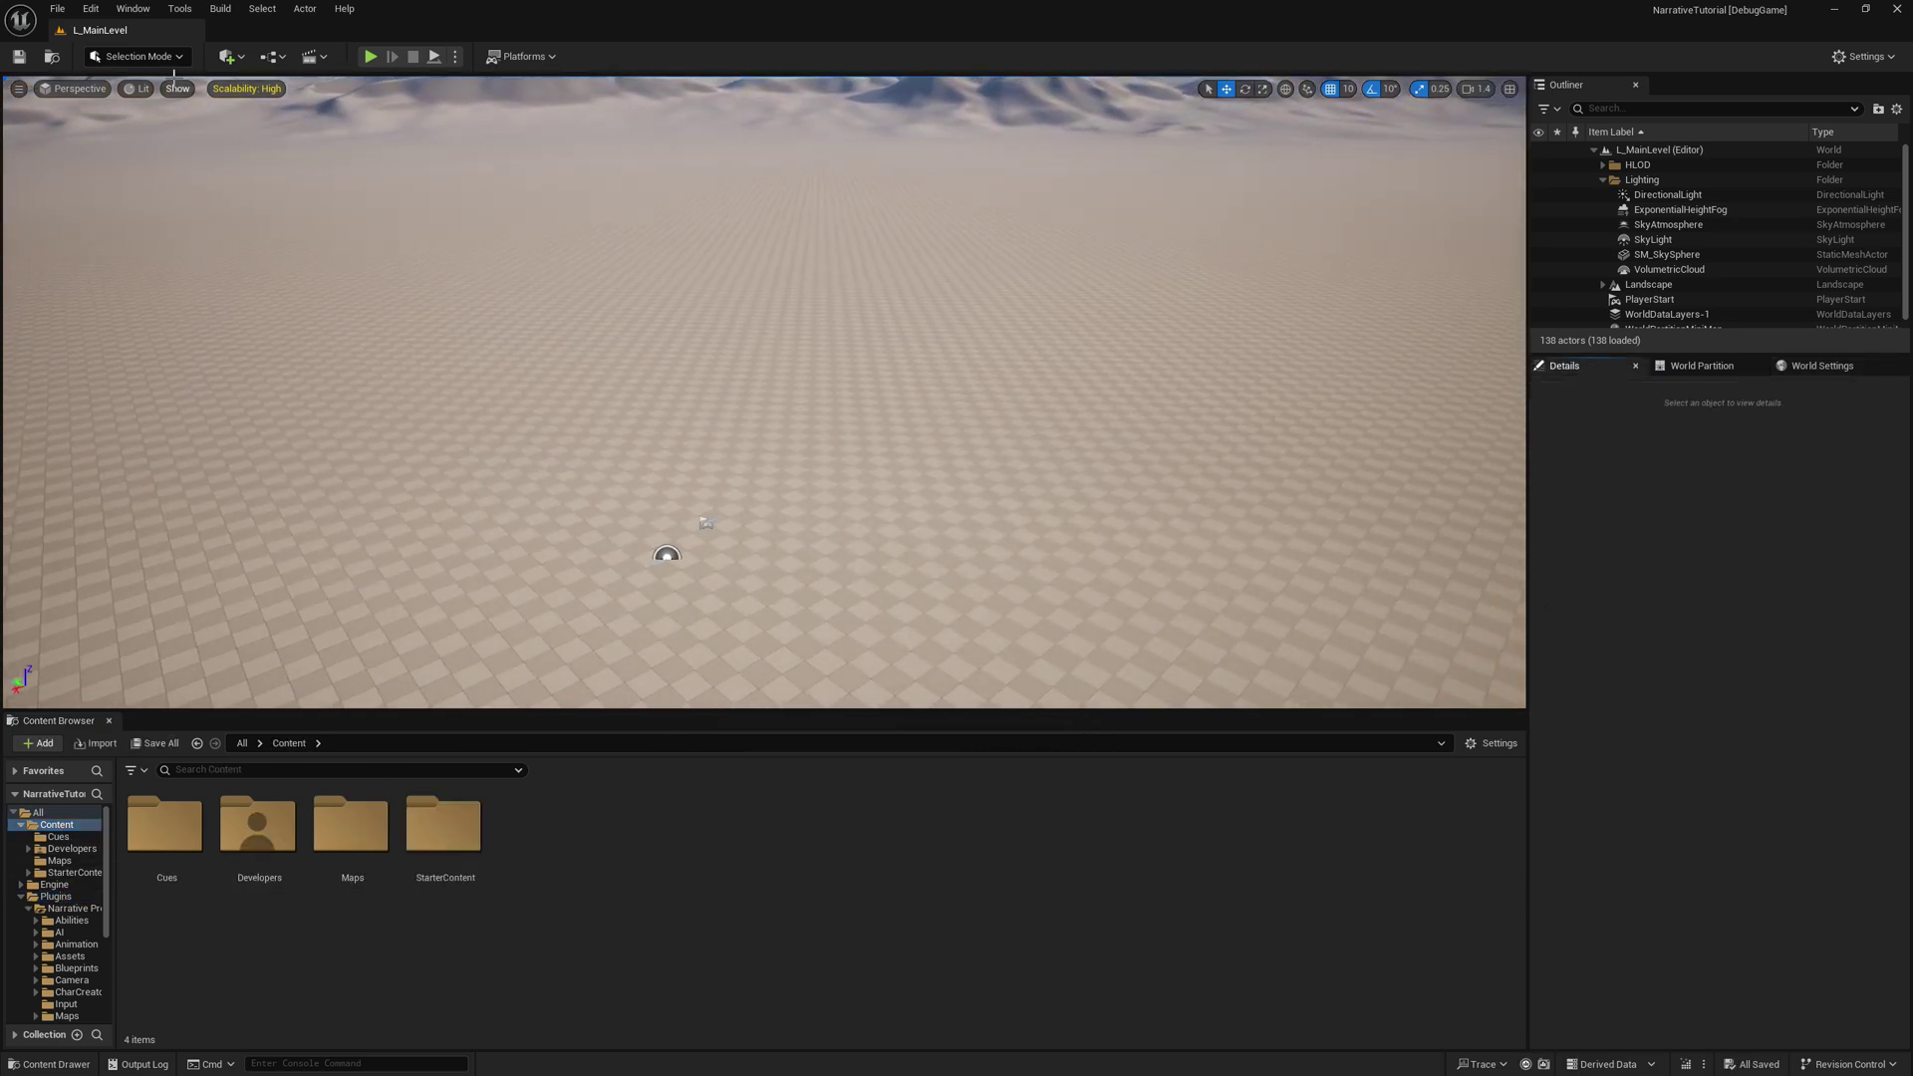
left_click(136, 10)
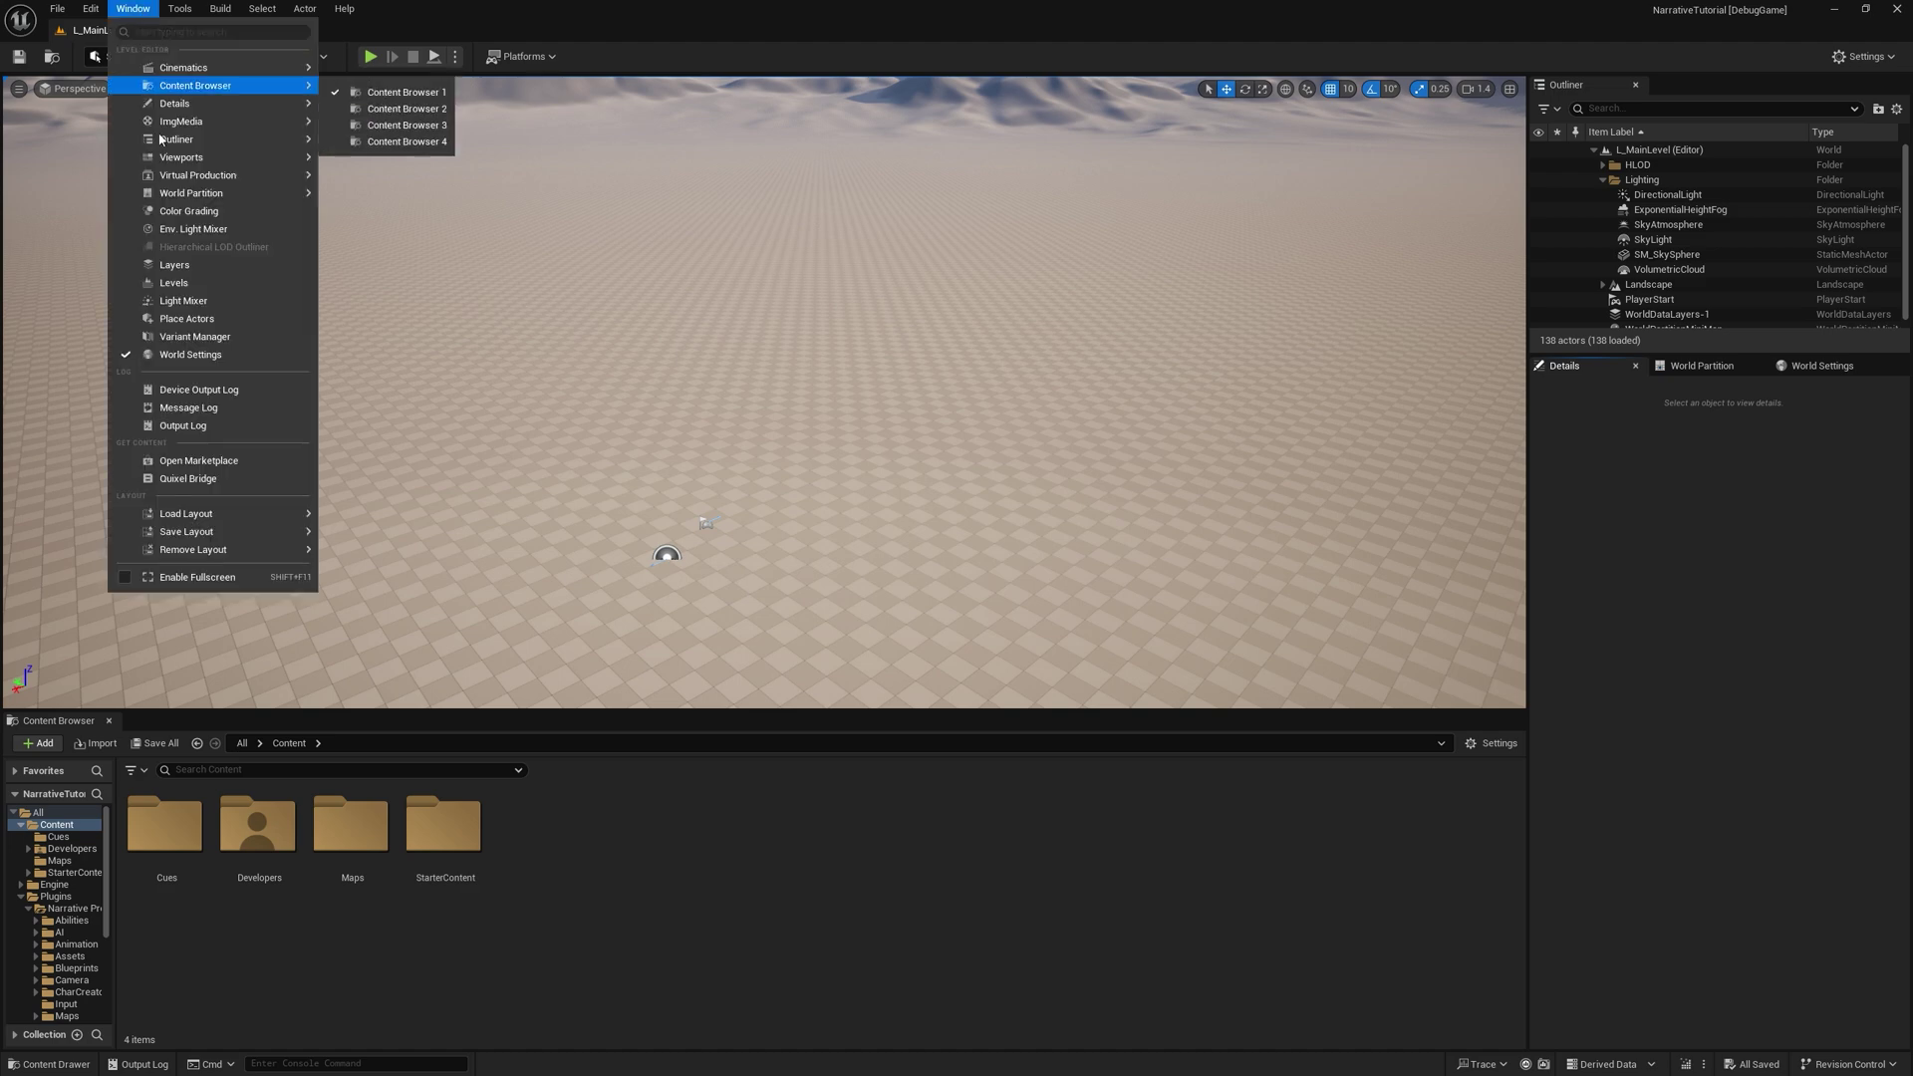
left_click(188, 320)
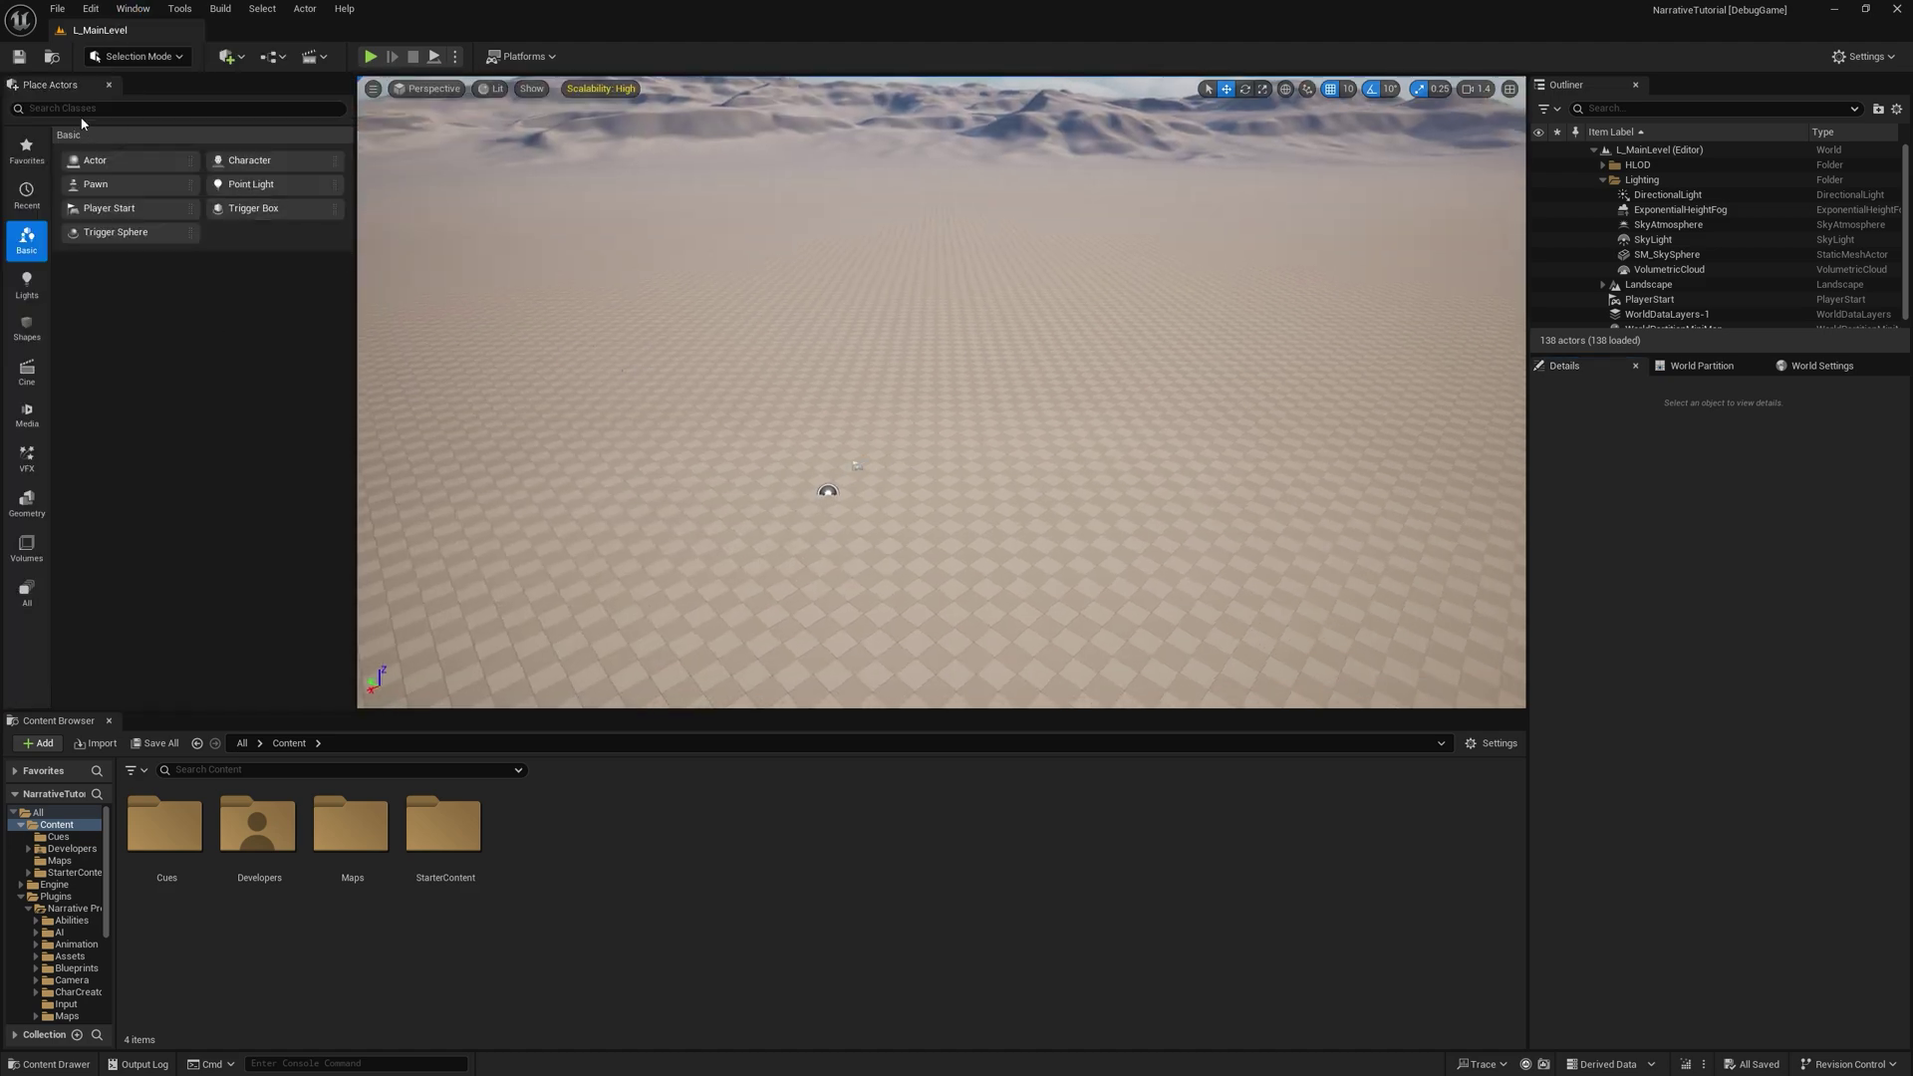
type("bounds")
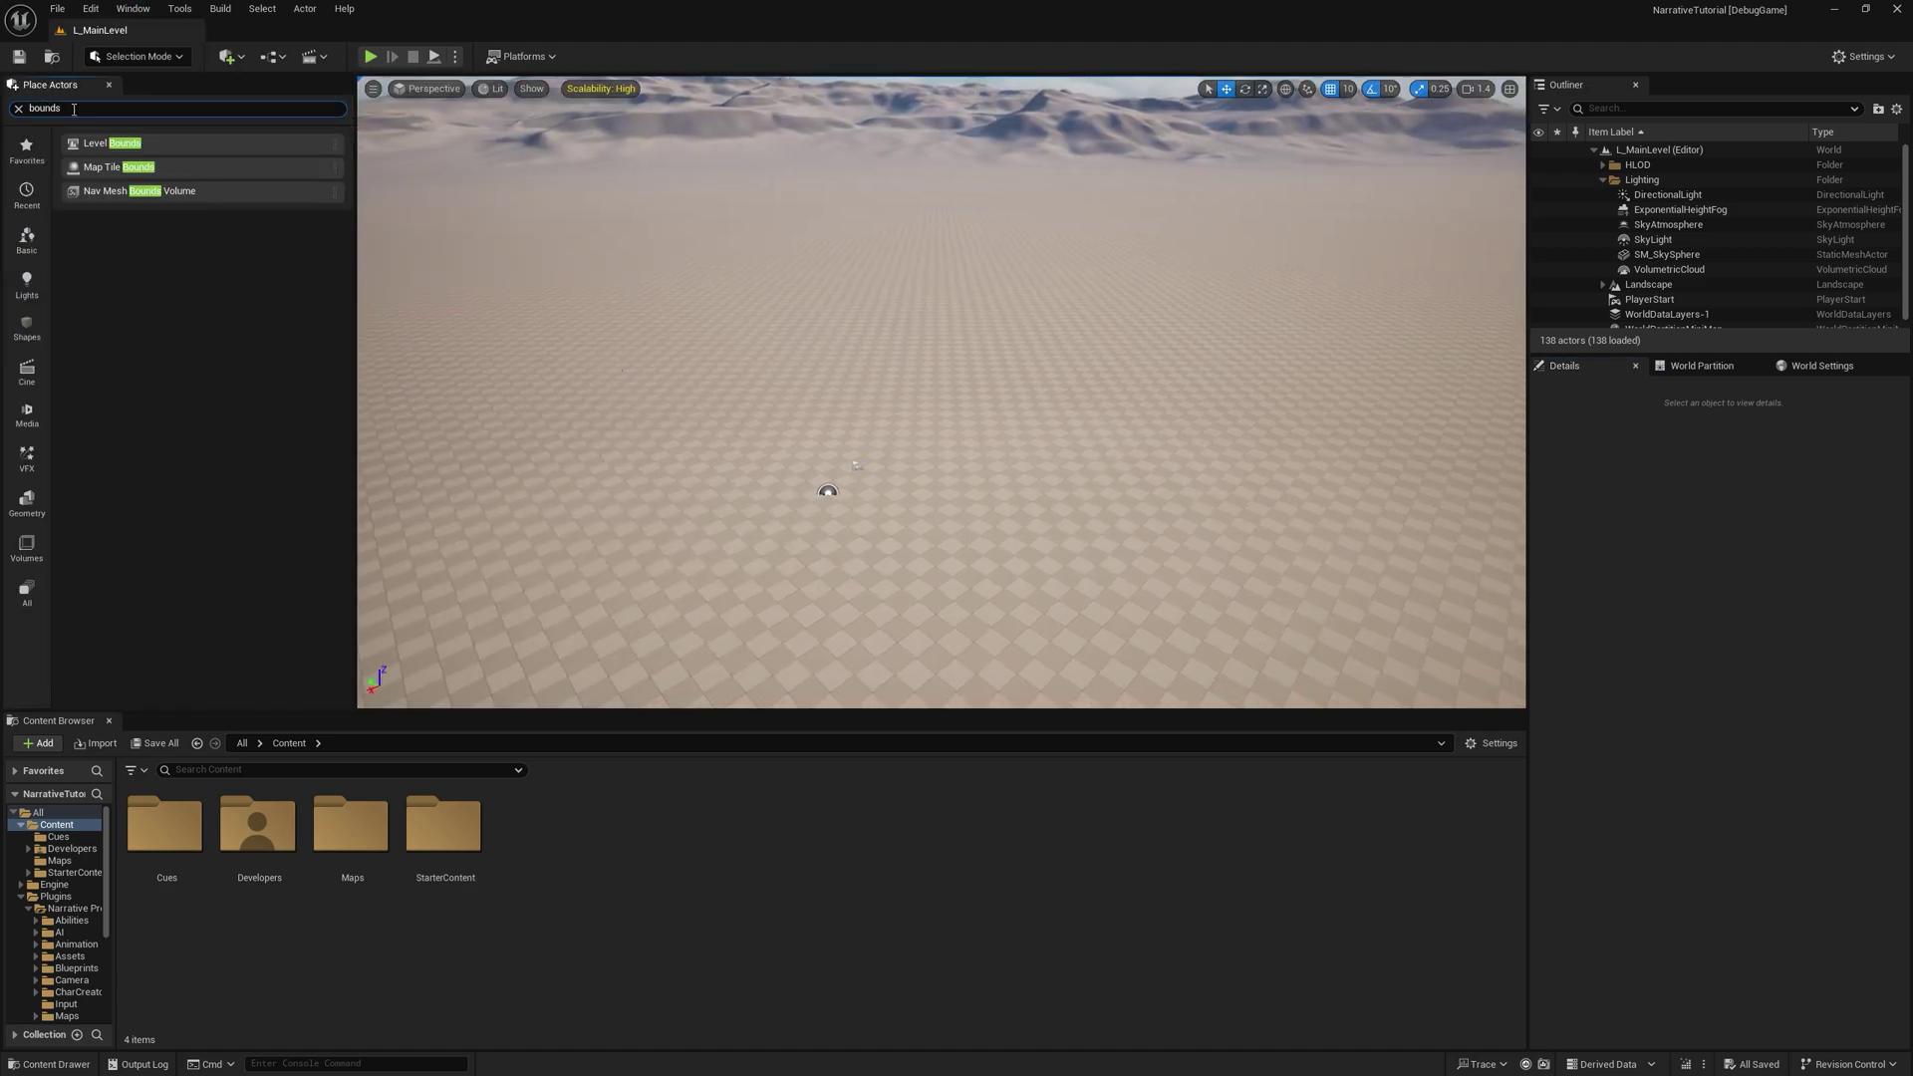
left_click_drag(132, 167, 990, 90)
scroll(987, 332, "down", 2)
left_click_drag(990, 344, 990, 339, "shift")
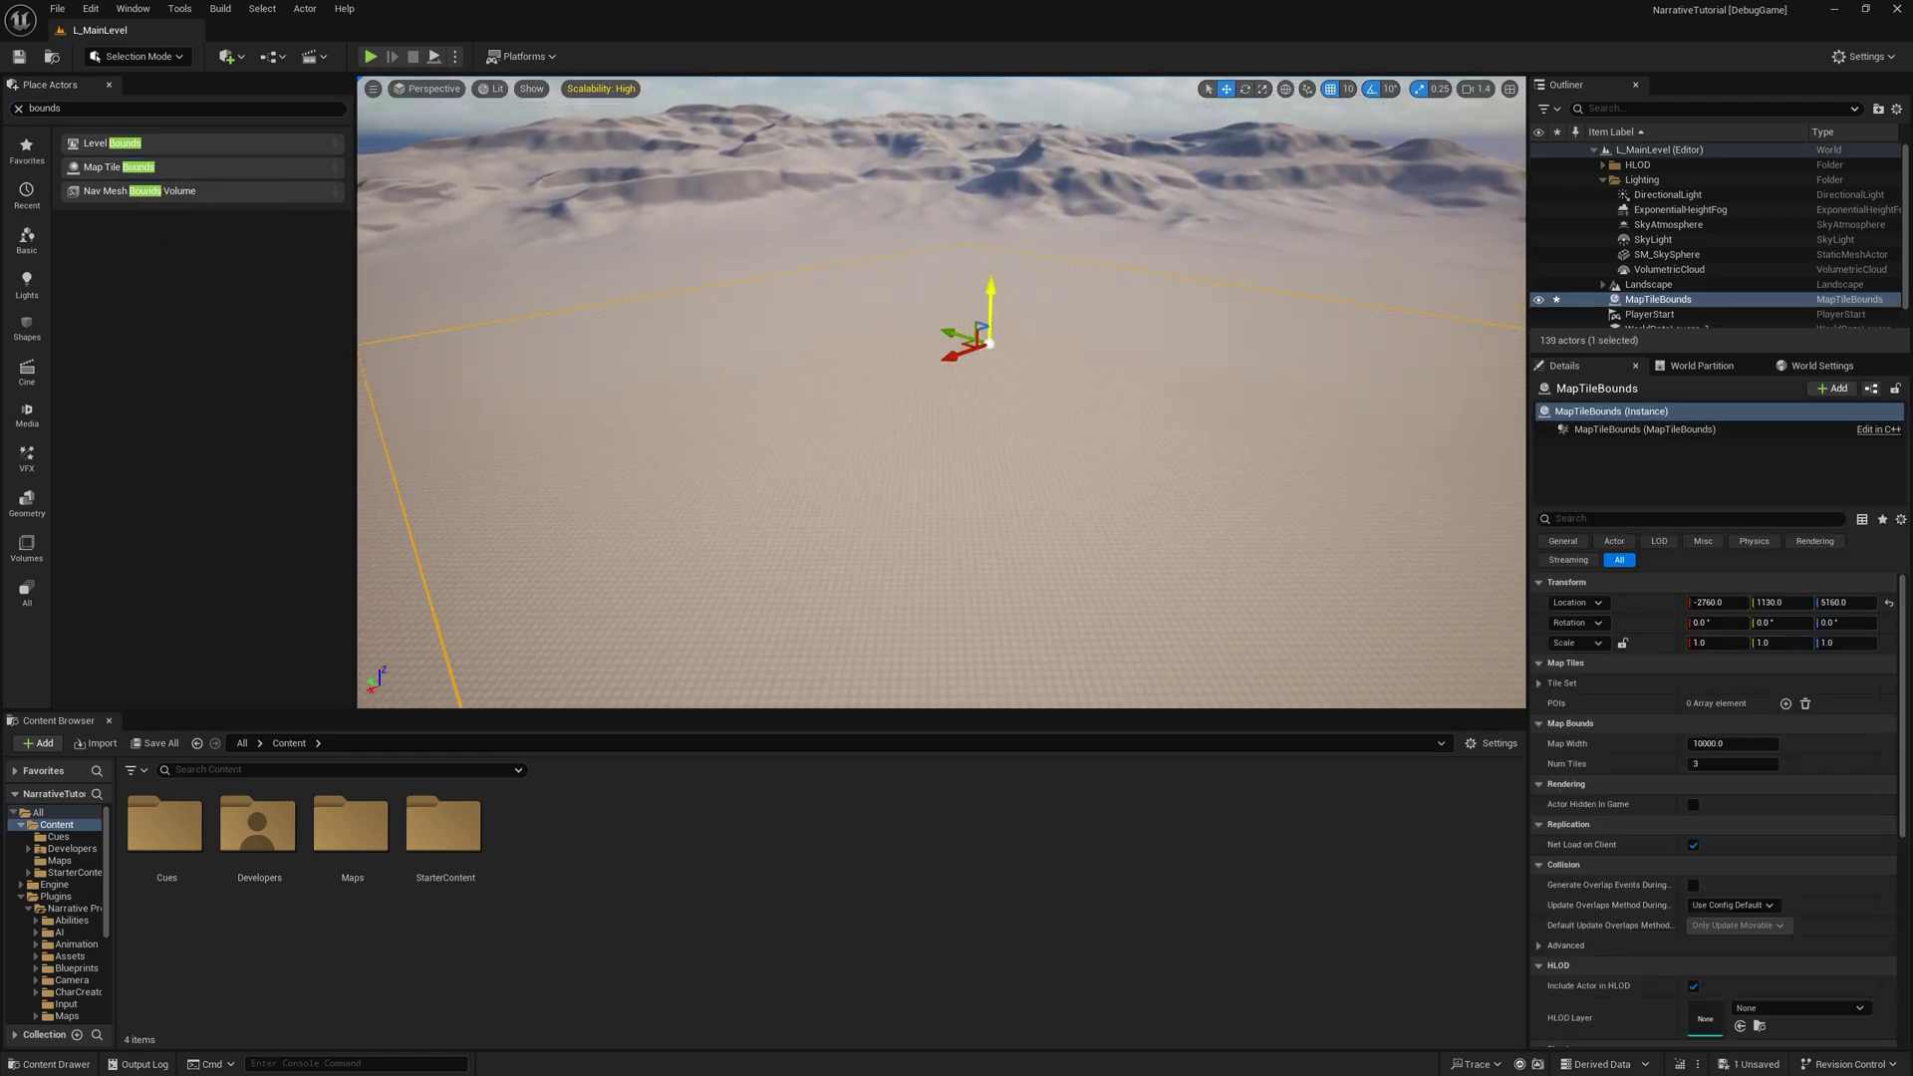
Step: Widen the MapTileBounds actor's Map Width to about 20146
right_click_drag(990, 339, 947, 518)
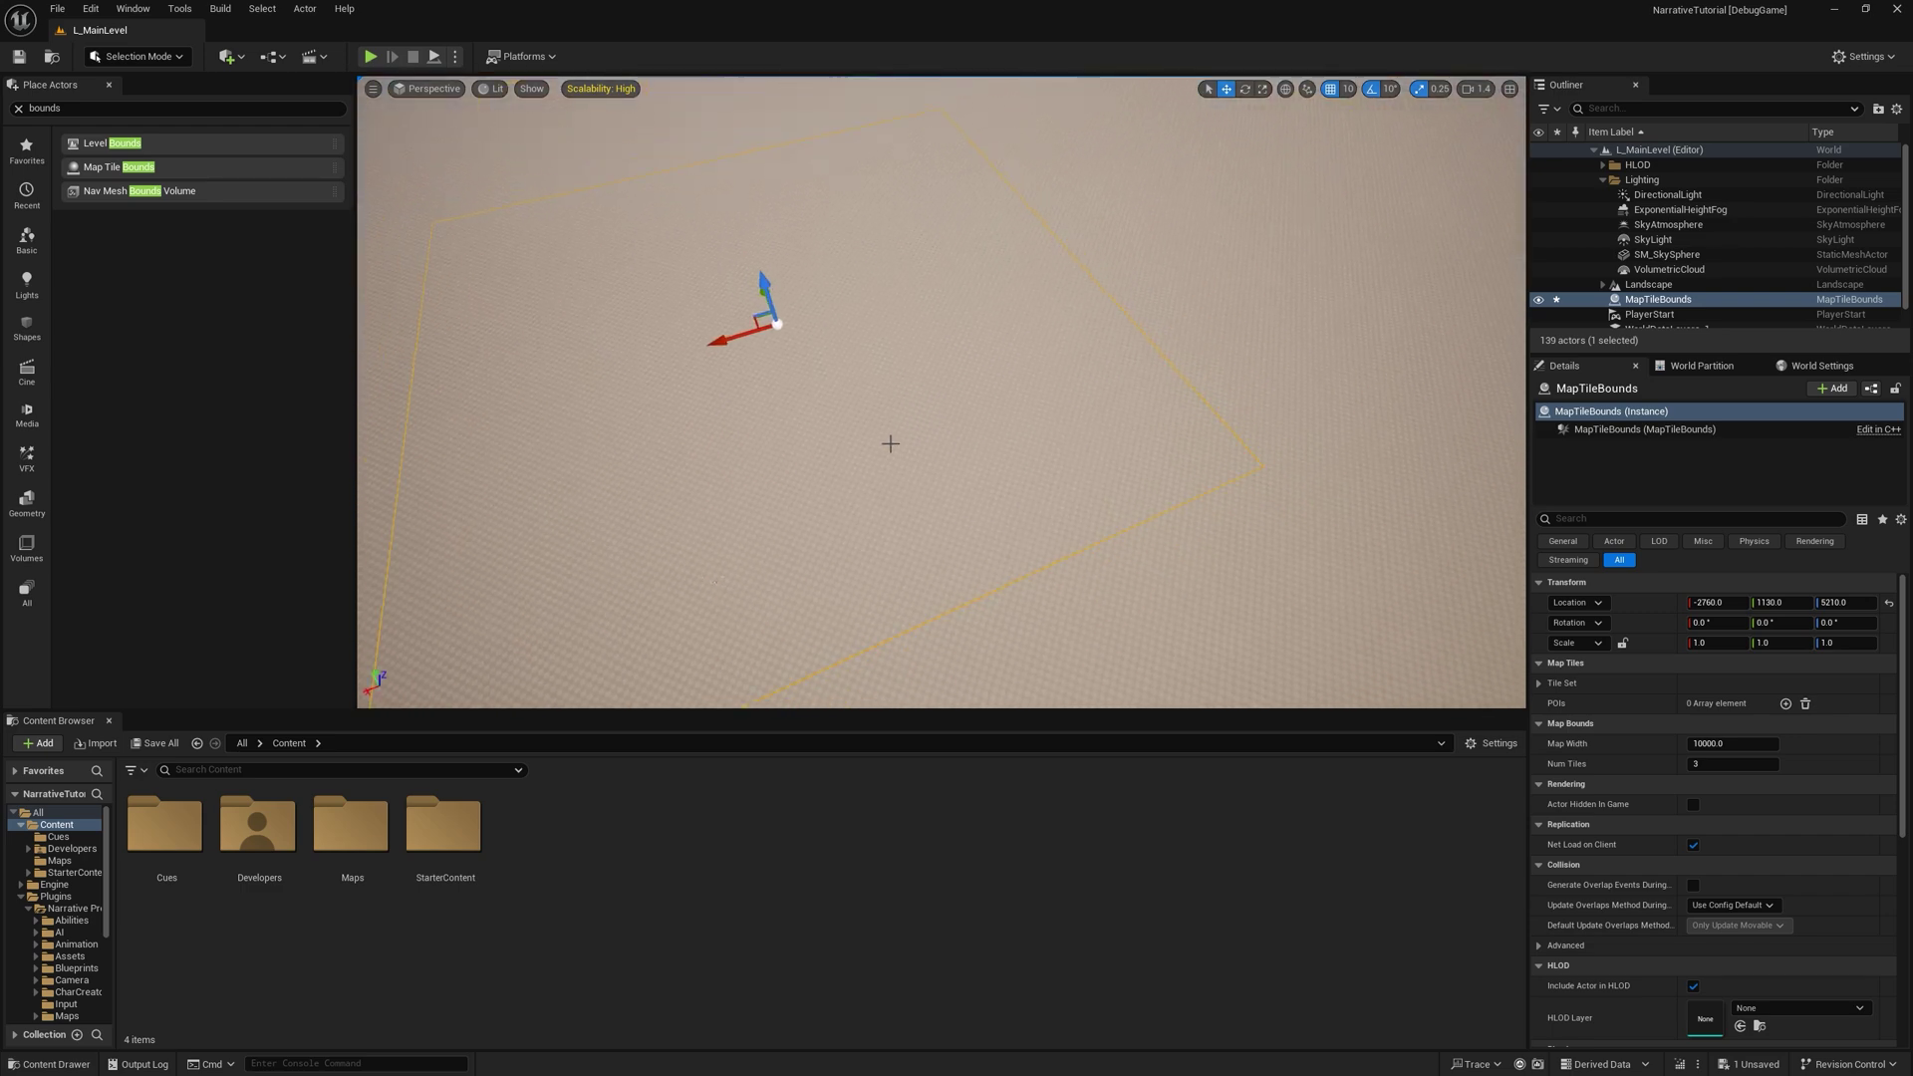
left_click_drag(911, 426, 983, 402, "alt")
right_click_drag(987, 385, 1020, 404)
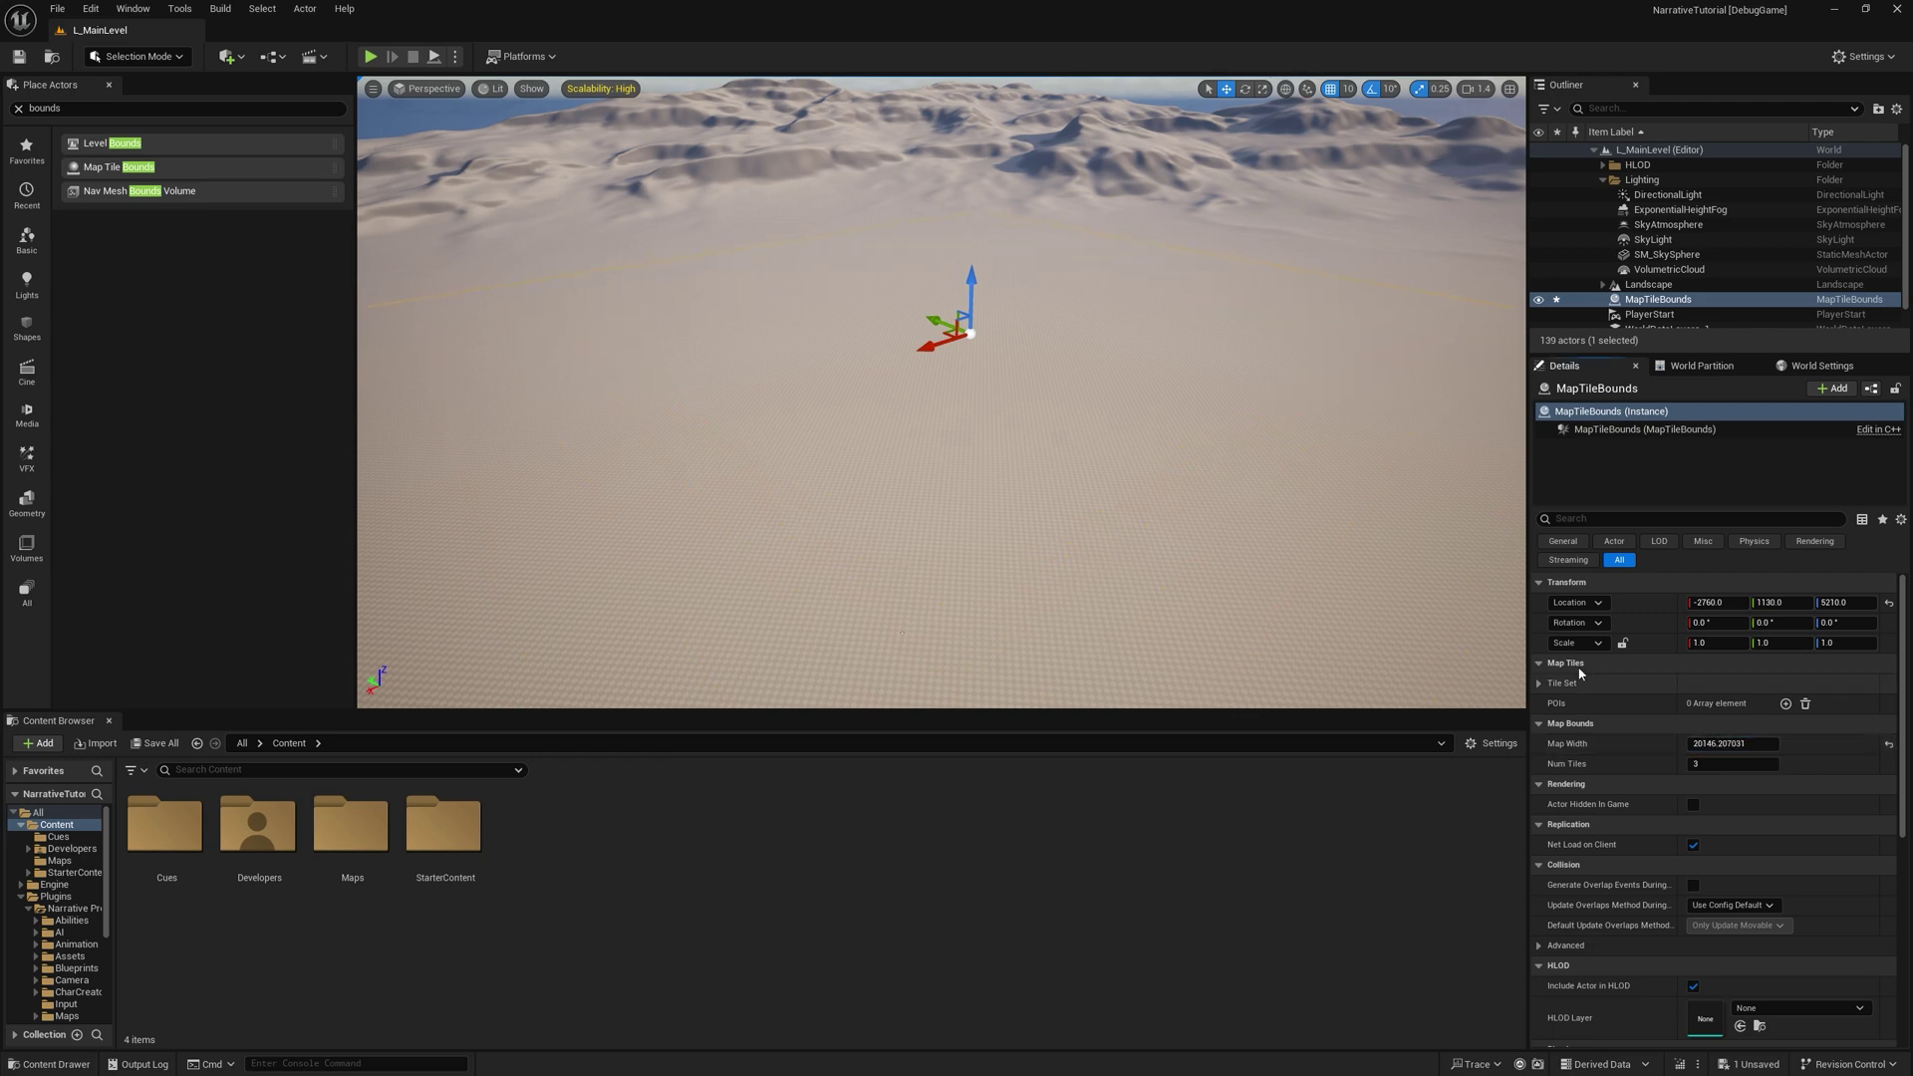
right_click_drag(993, 430, 992, 430)
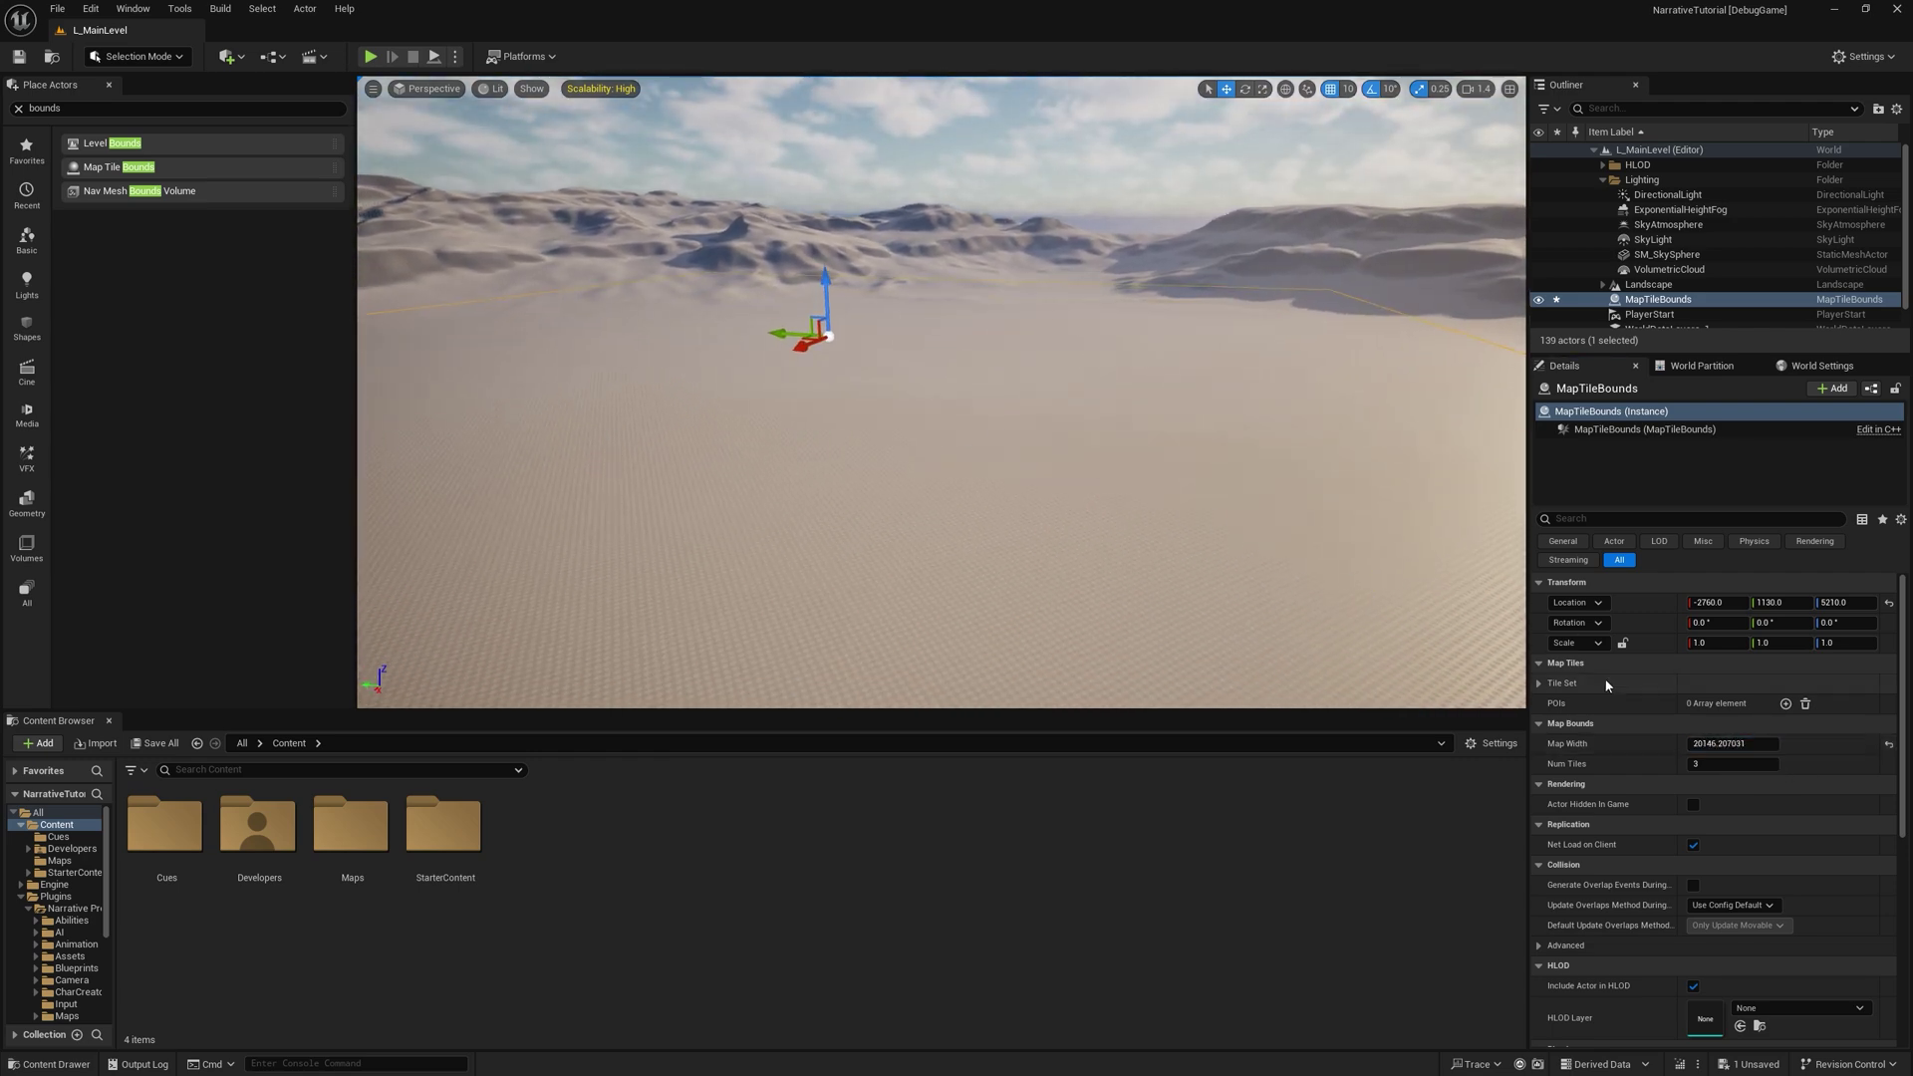
left_click(1720, 764)
left_click(961, 906)
Step: Place a cylinder scaled to about -26 and a cube scaled to about -24.5 on the ground inside the map bounds
mouse_move(952, 477)
right_mouse_down()
mouse_move(948, 496)
mouse_move(948, 479)
right_mouse_up()
left_click(27, 327)
left_click_drag(810, 503, 543, 488)
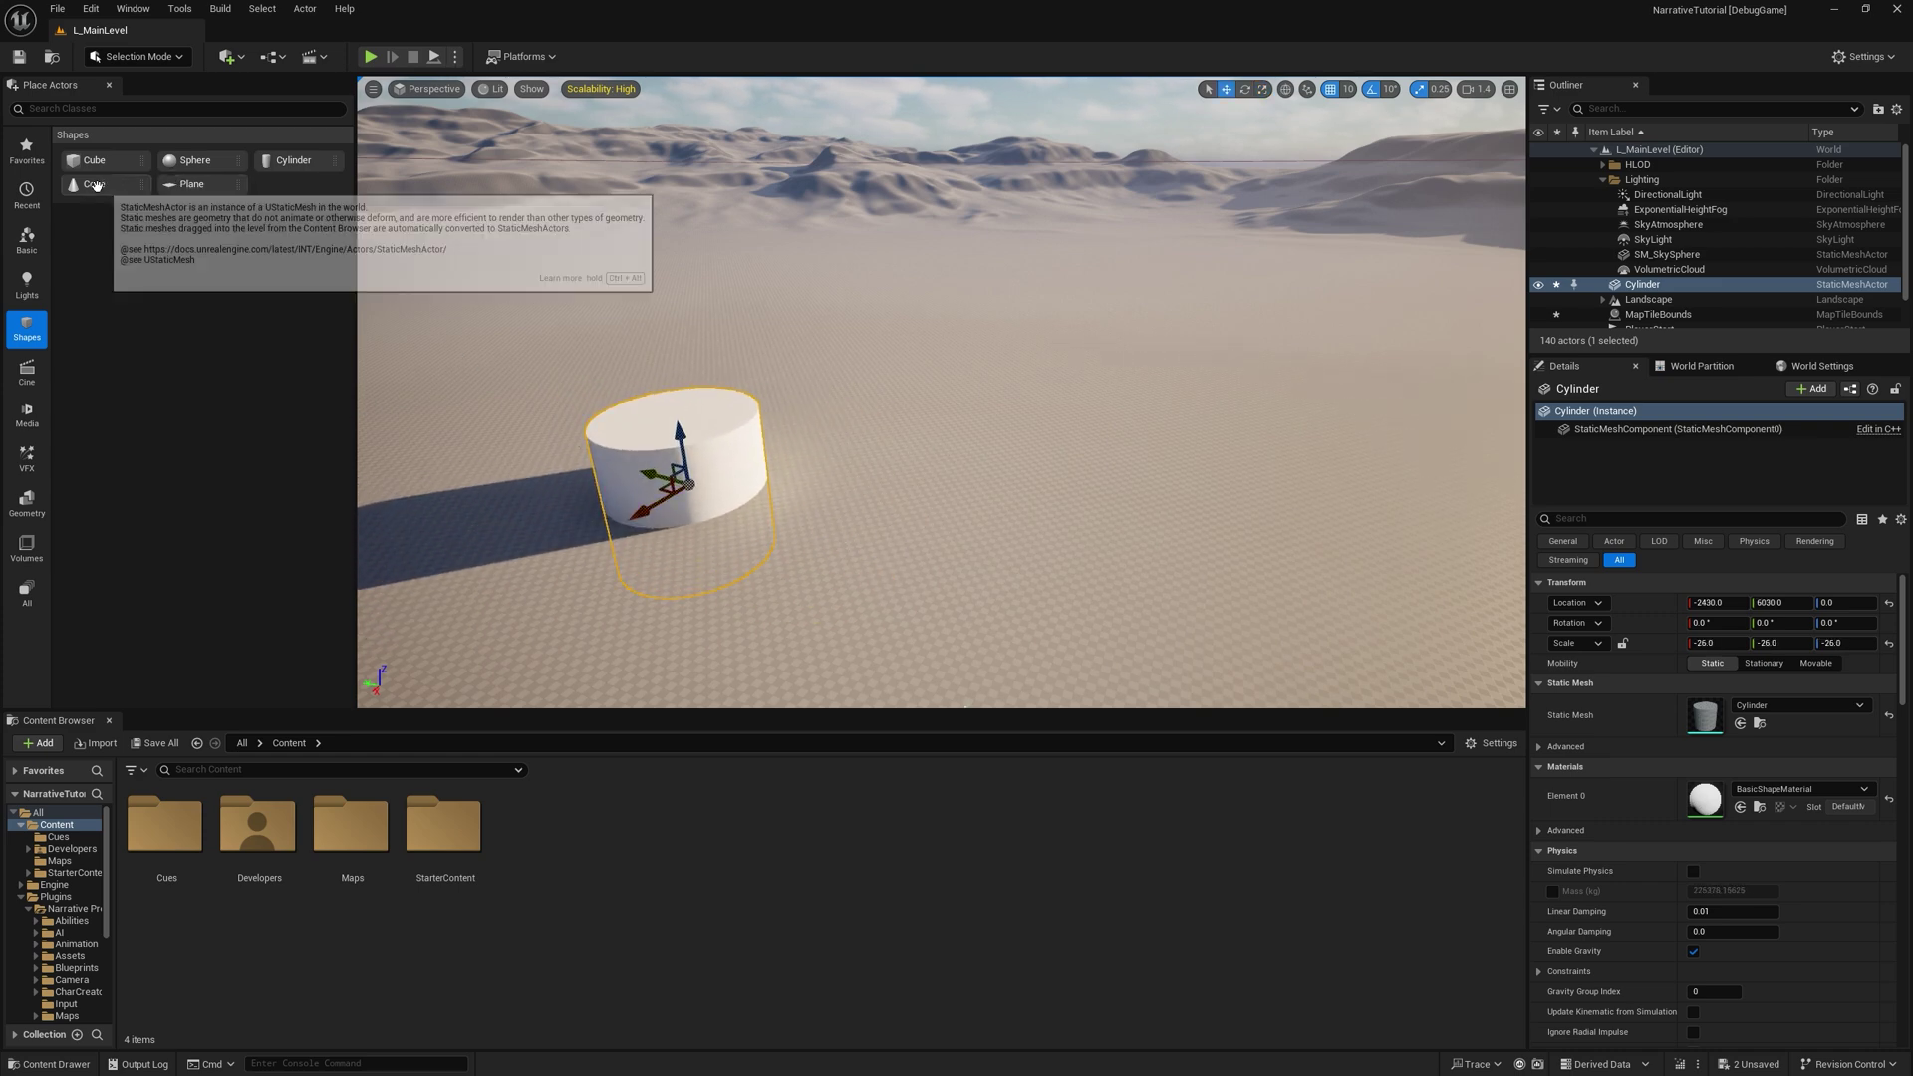
left_click_drag(95, 161, 871, 376)
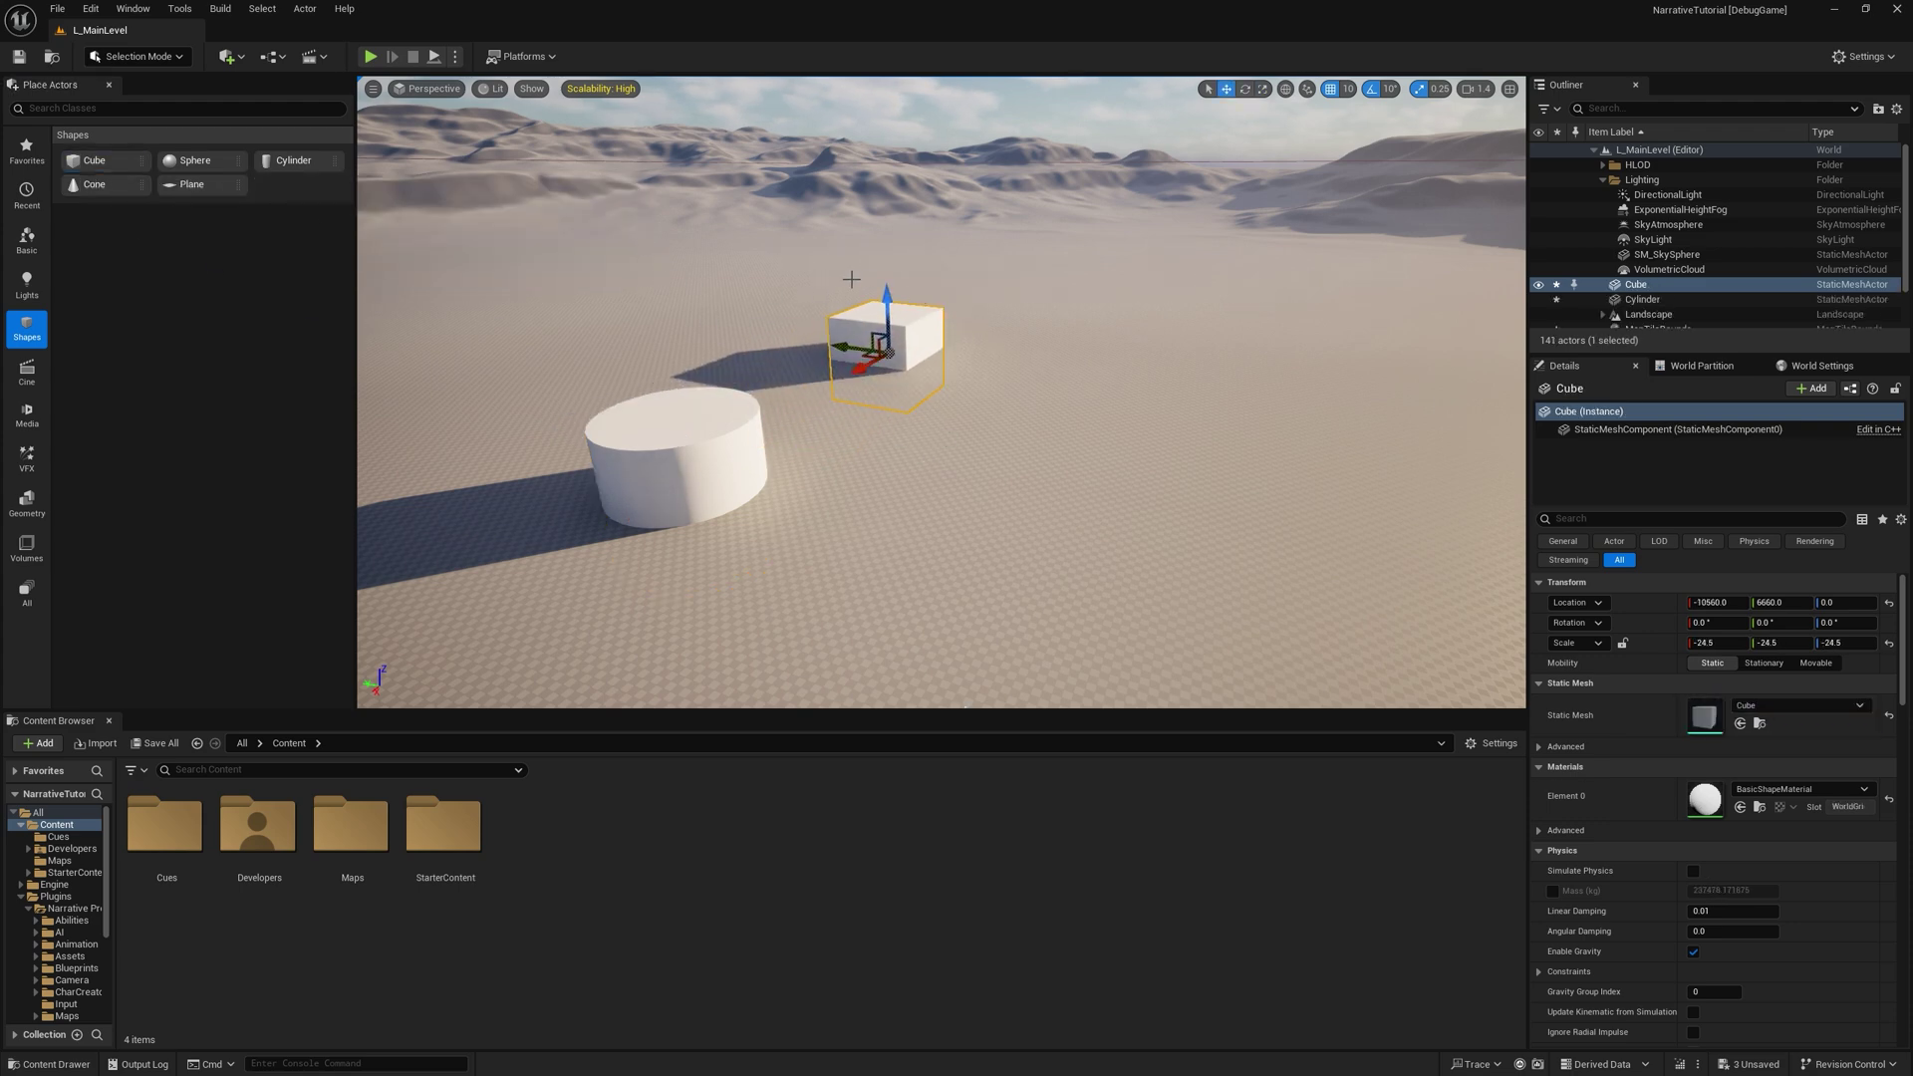
Step: Search the Plugins folder for "navigator" and run the Utility_Navigator editor utility widget
left_click(60, 899)
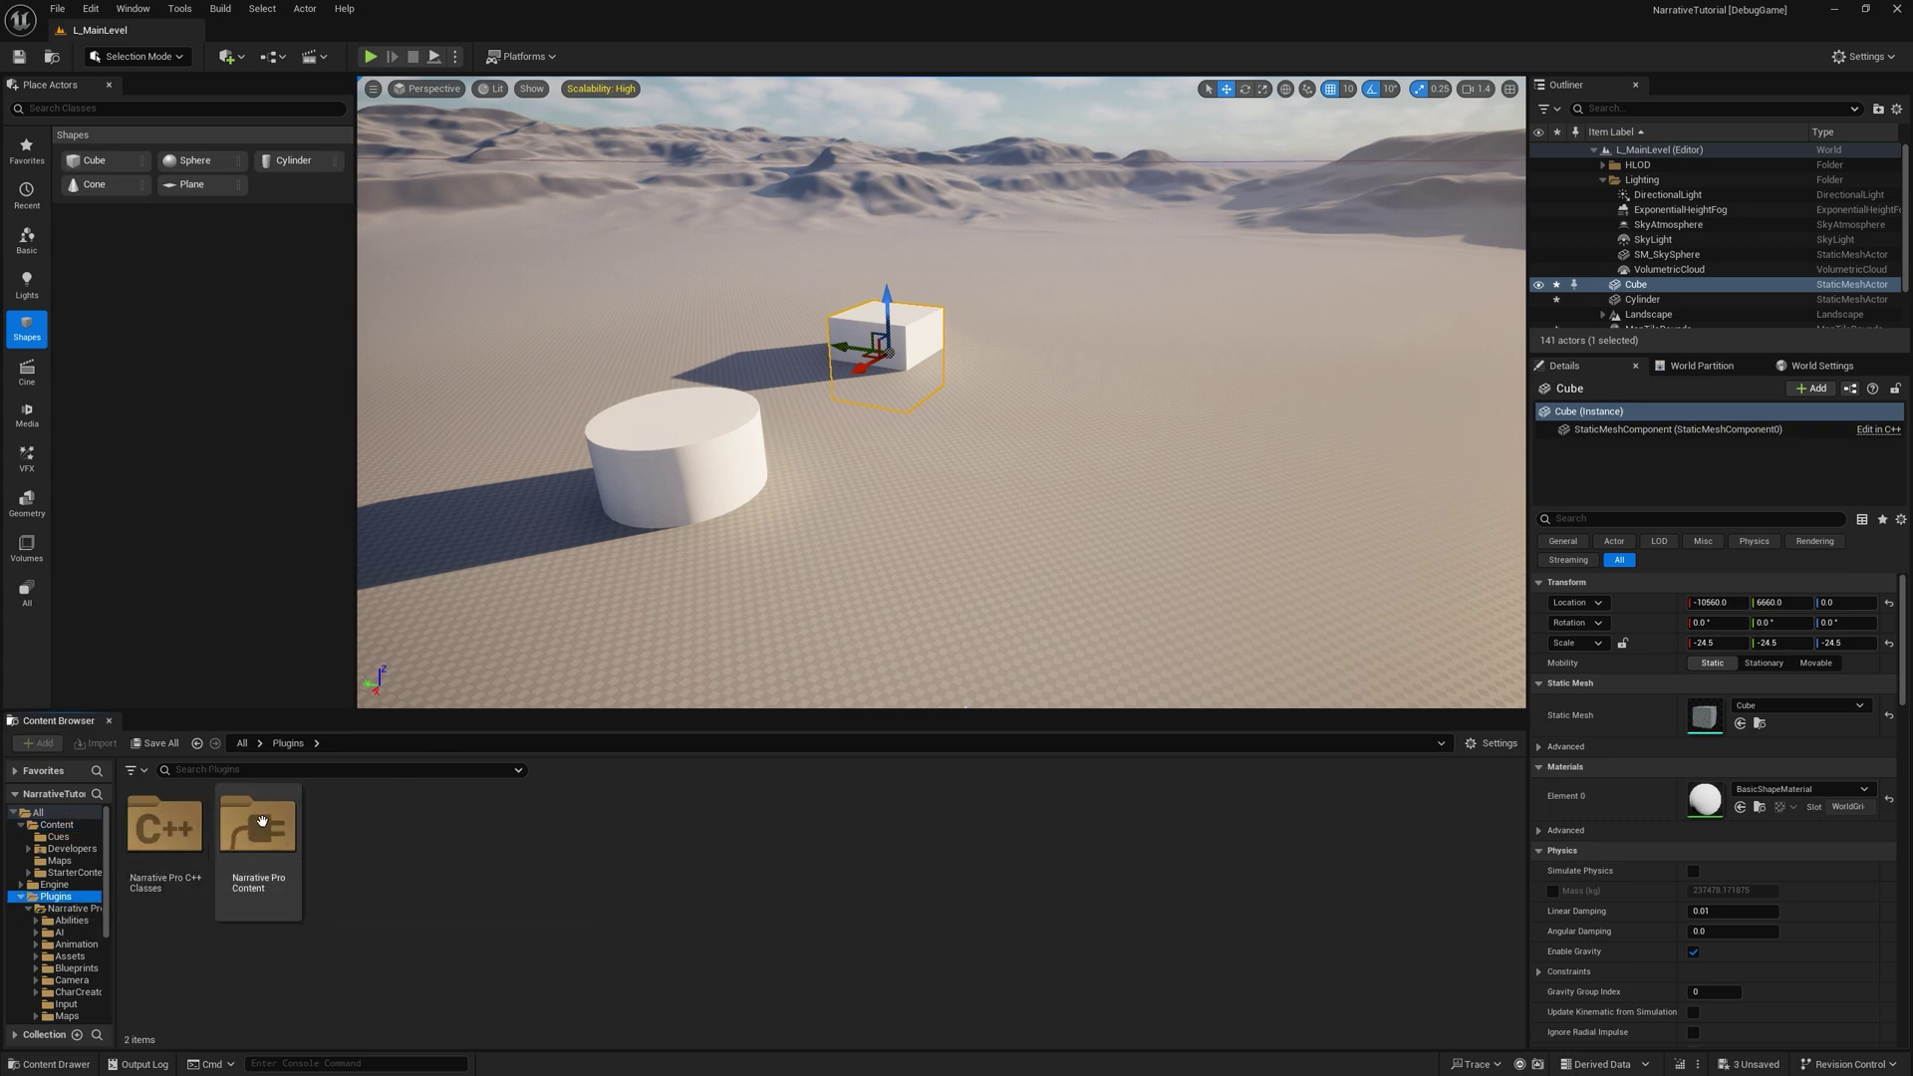
left_click(254, 768)
type("navigat")
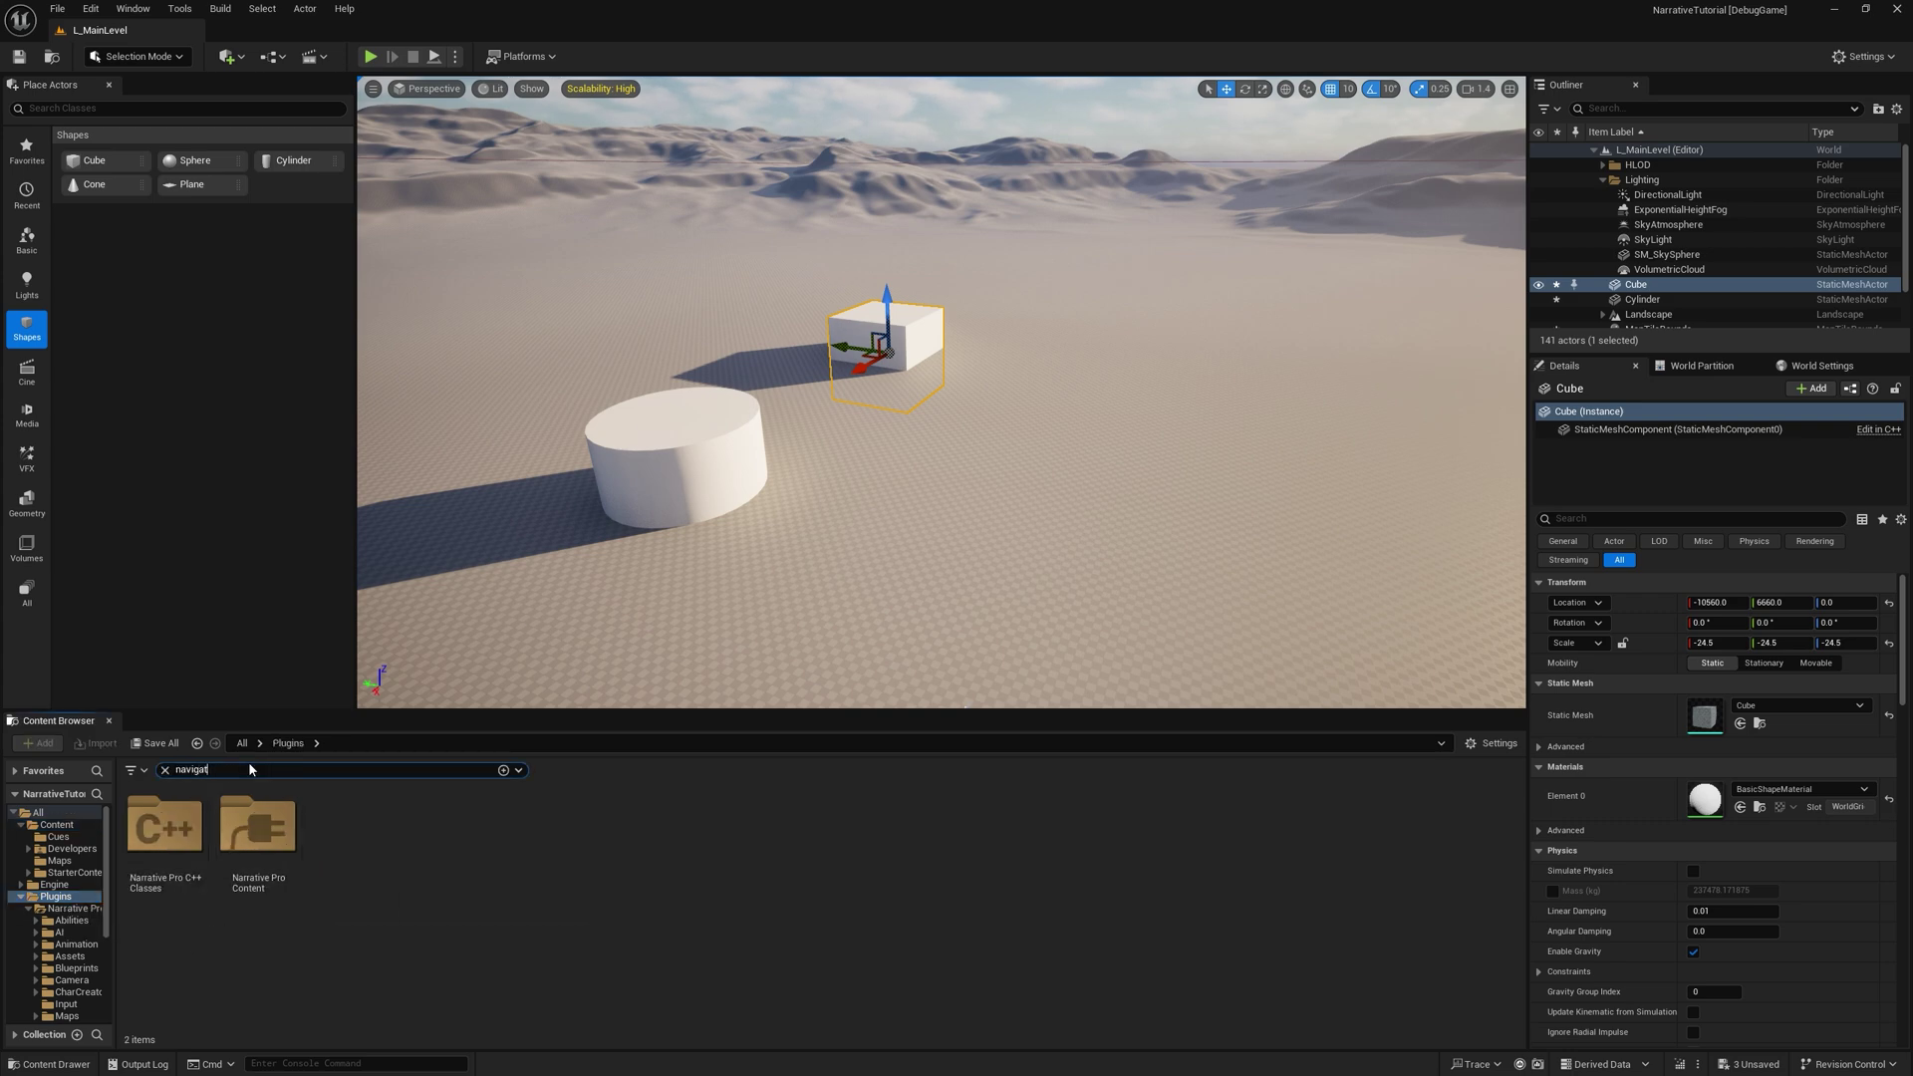
type("or")
scroll(910, 863, "down", 10)
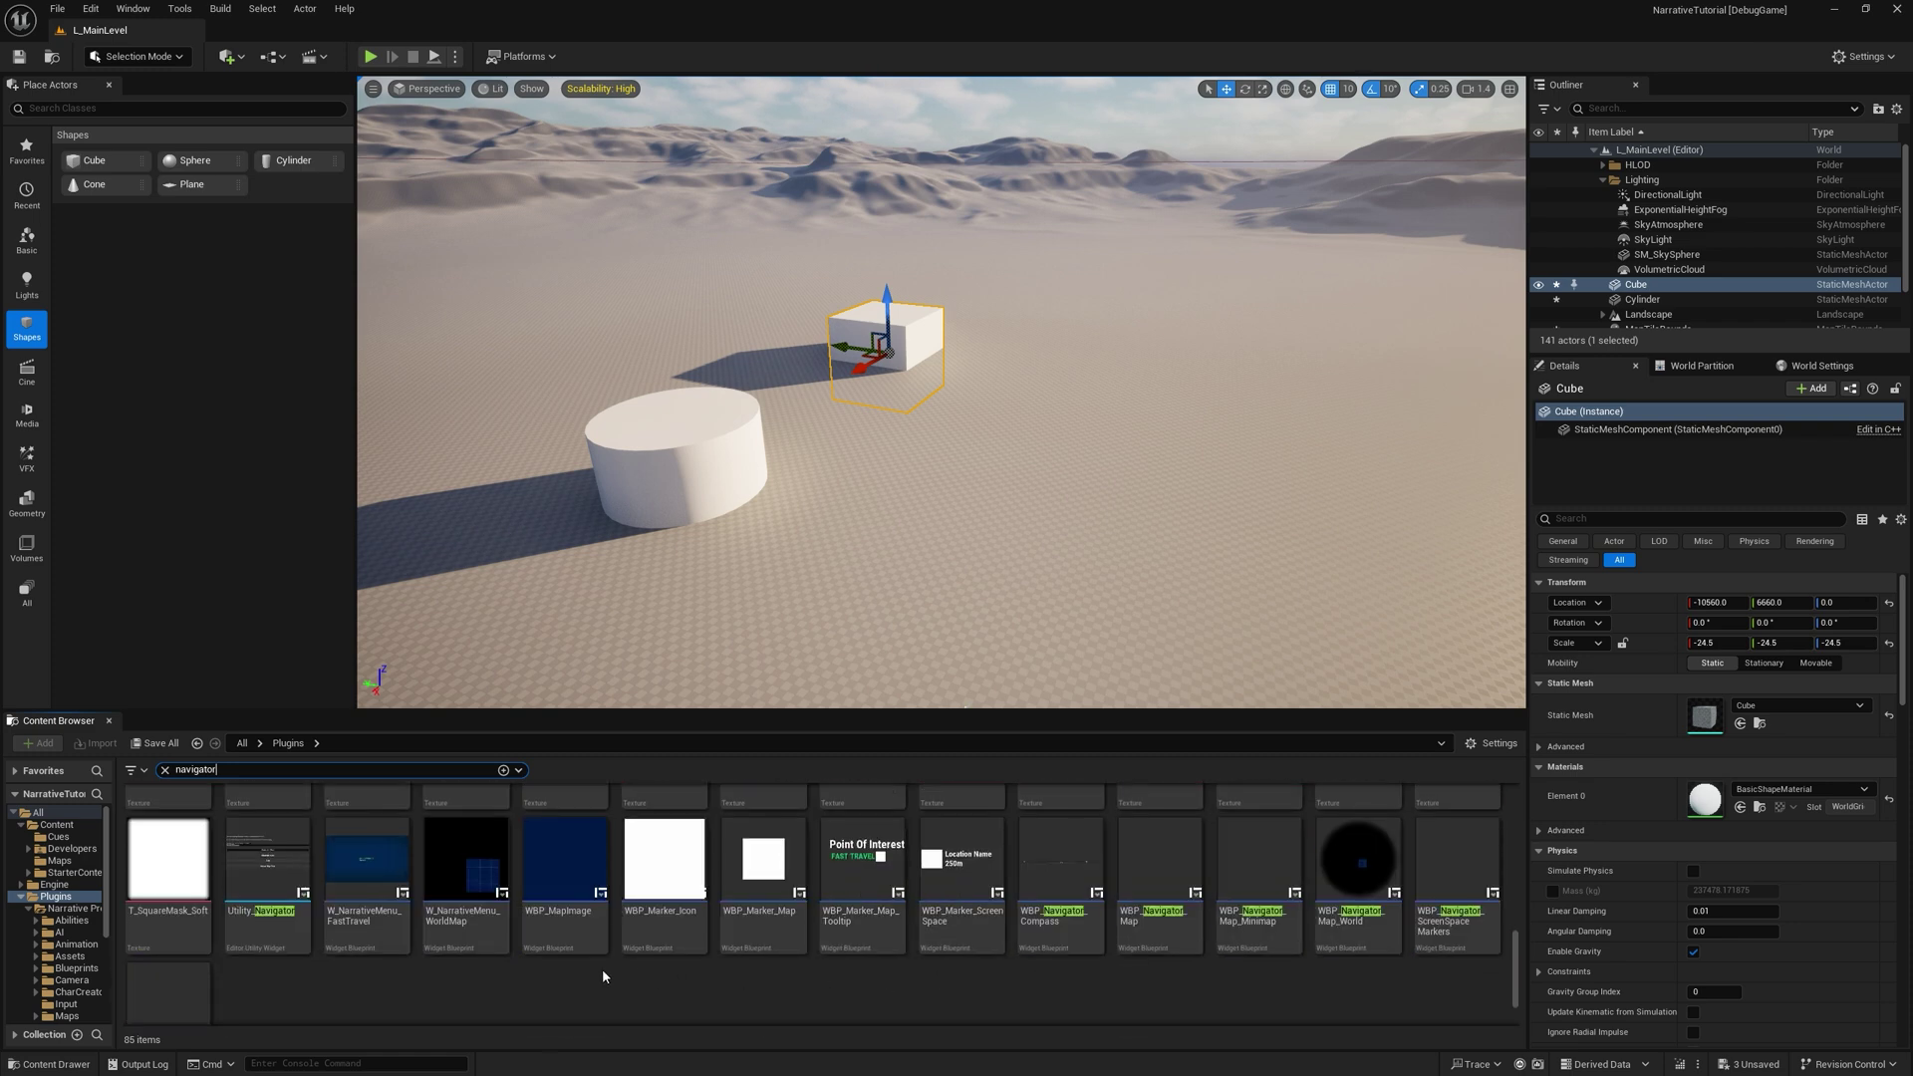
right_click(262, 930)
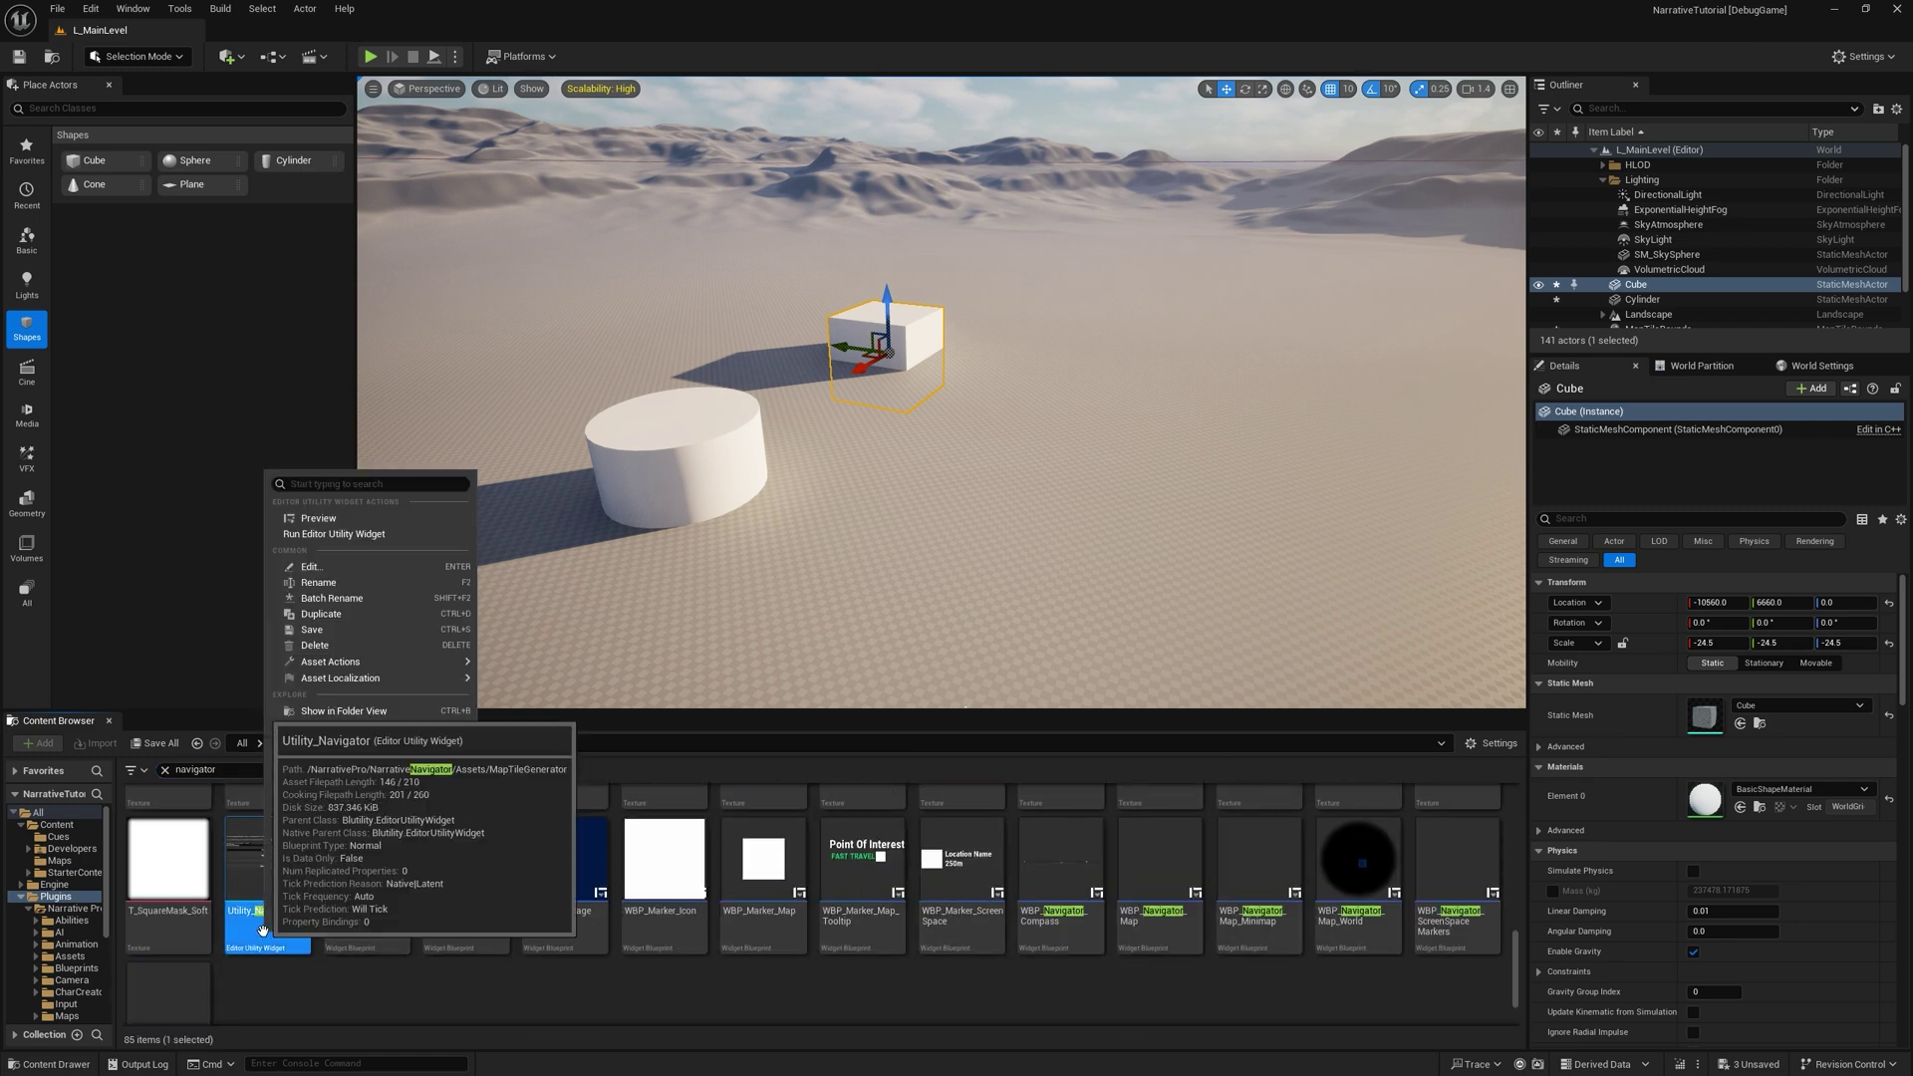
left_click(379, 535)
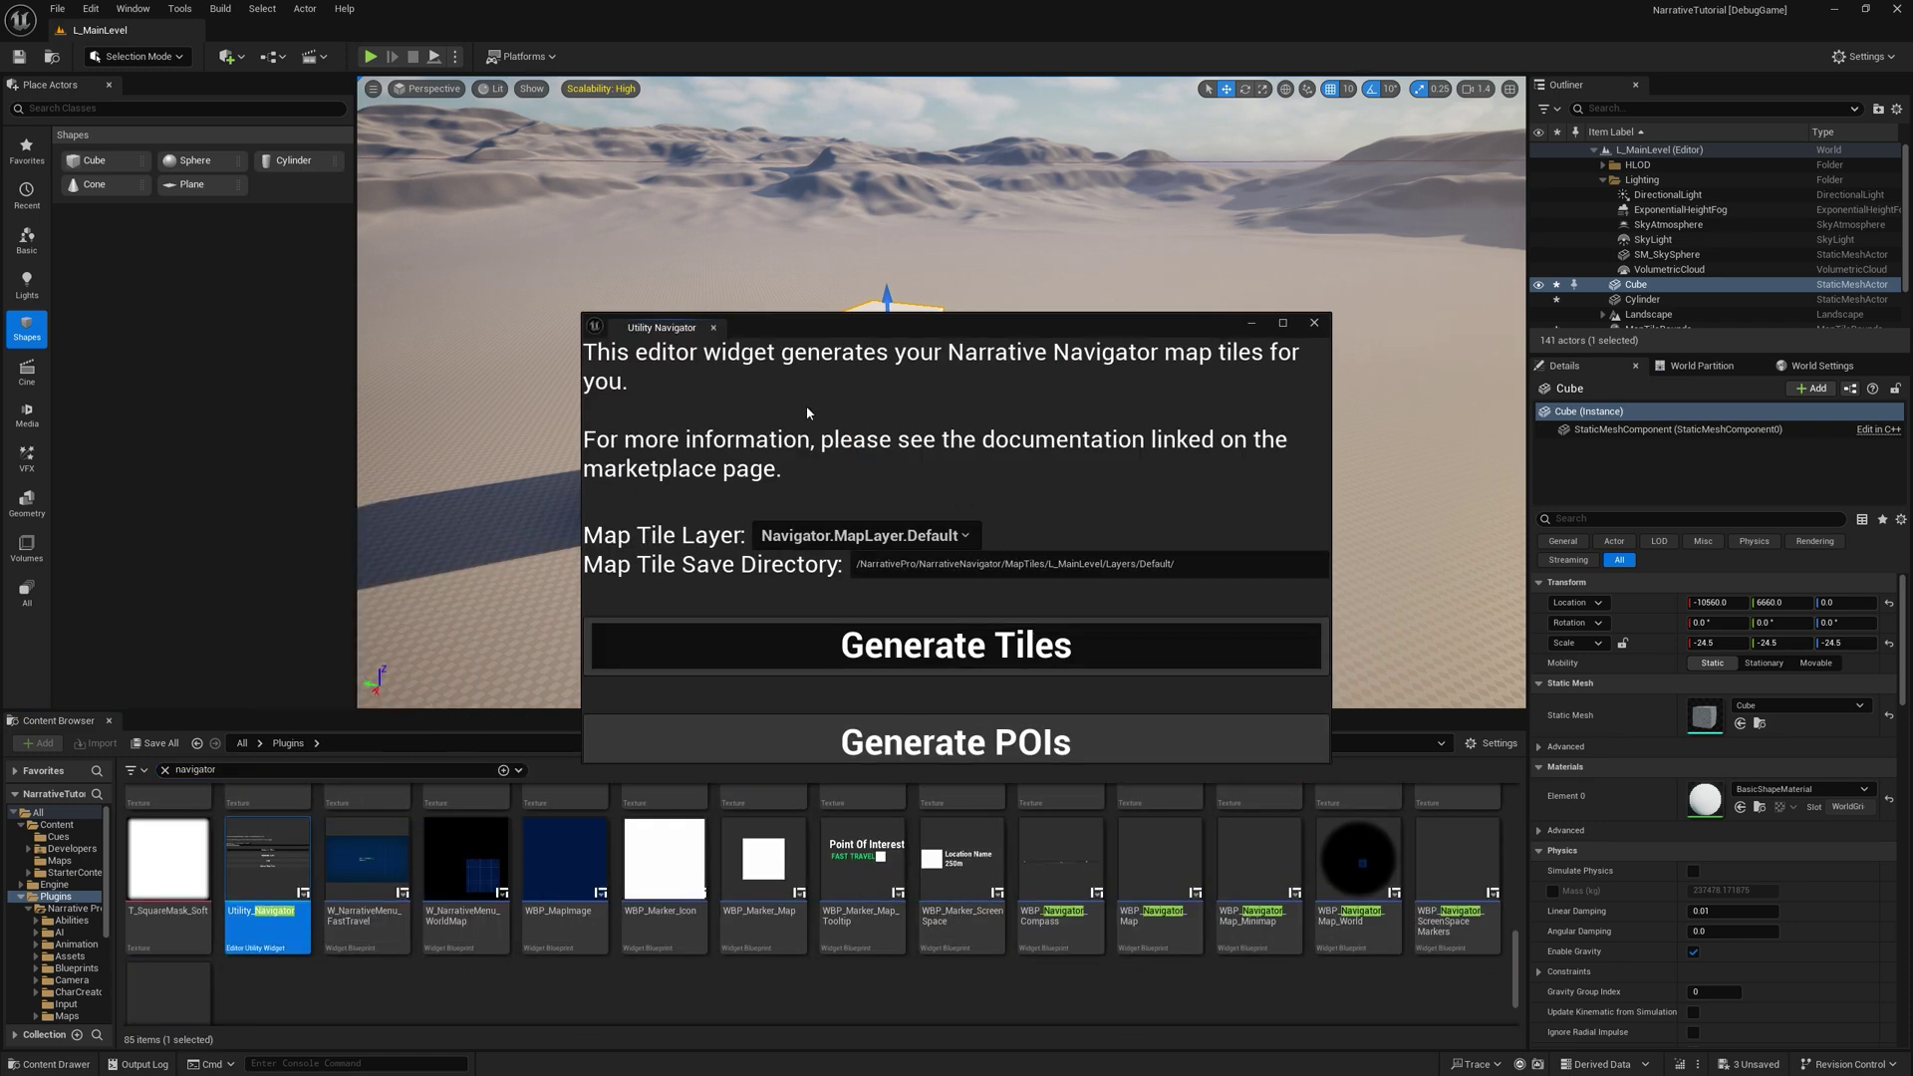
Step: Dock the Utility Navigator window alongside the Outliner and enlarge its area until the tile generation controls fit
left_click_drag(933, 329, 1176, 273)
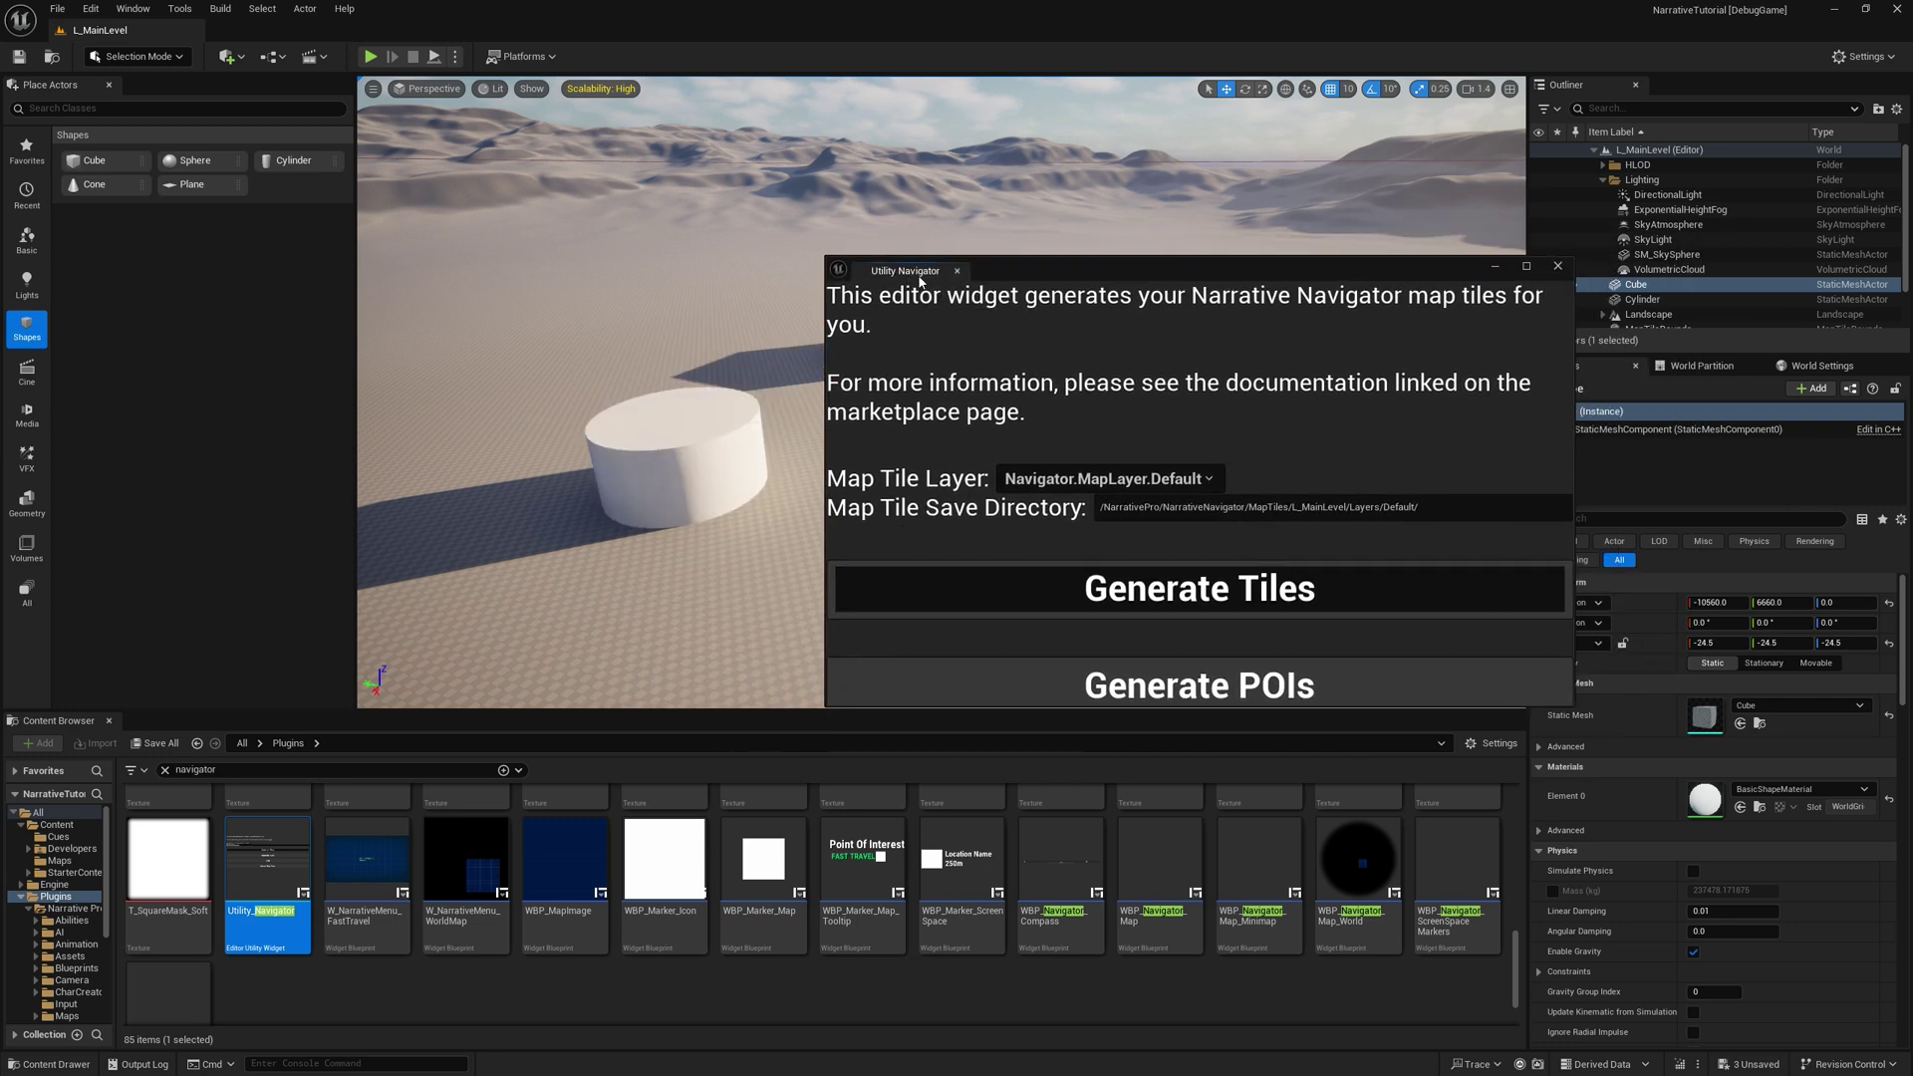
left_click_drag(902, 271, 1701, 91)
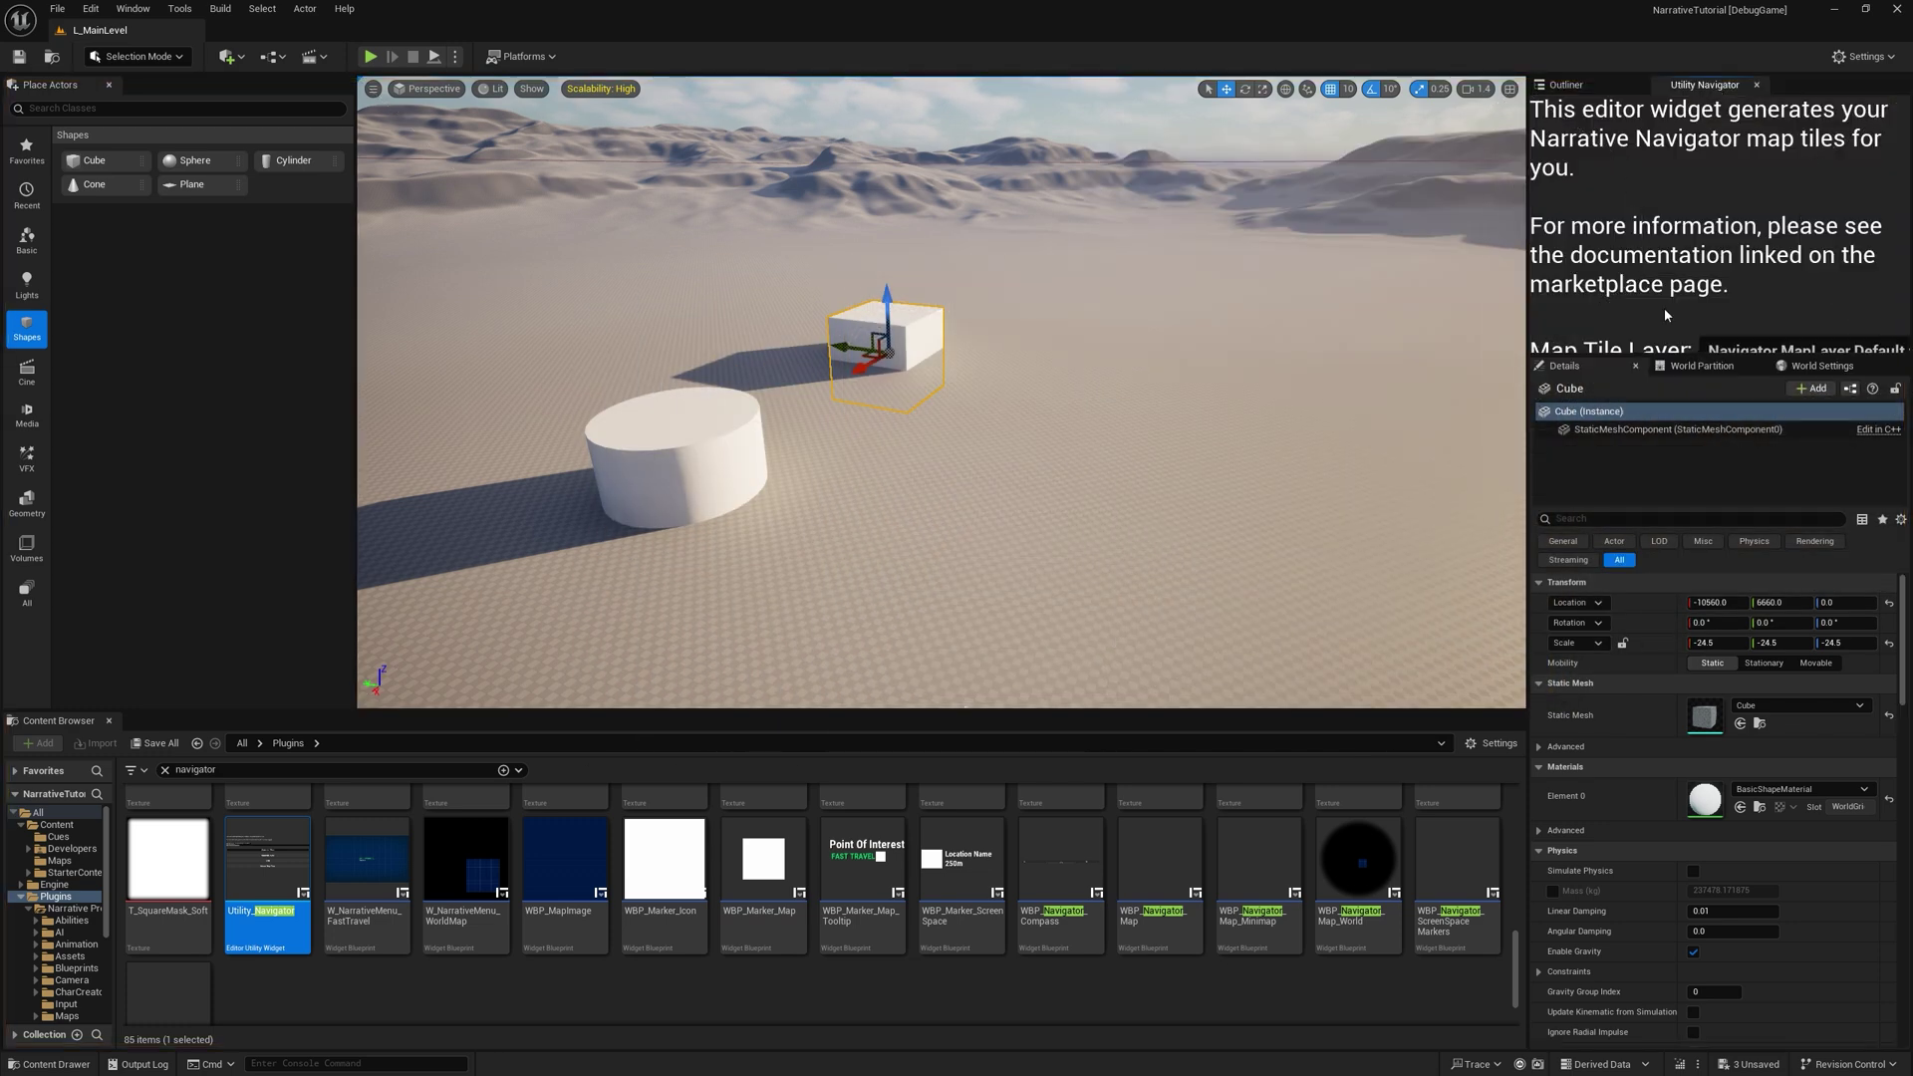
left_click_drag(1710, 361, 1675, 538)
Step: Generate the map tiles for the Navigator.MapLayer.Default layer, check the MapTile textures and save all modified content
left_click(1687, 472)
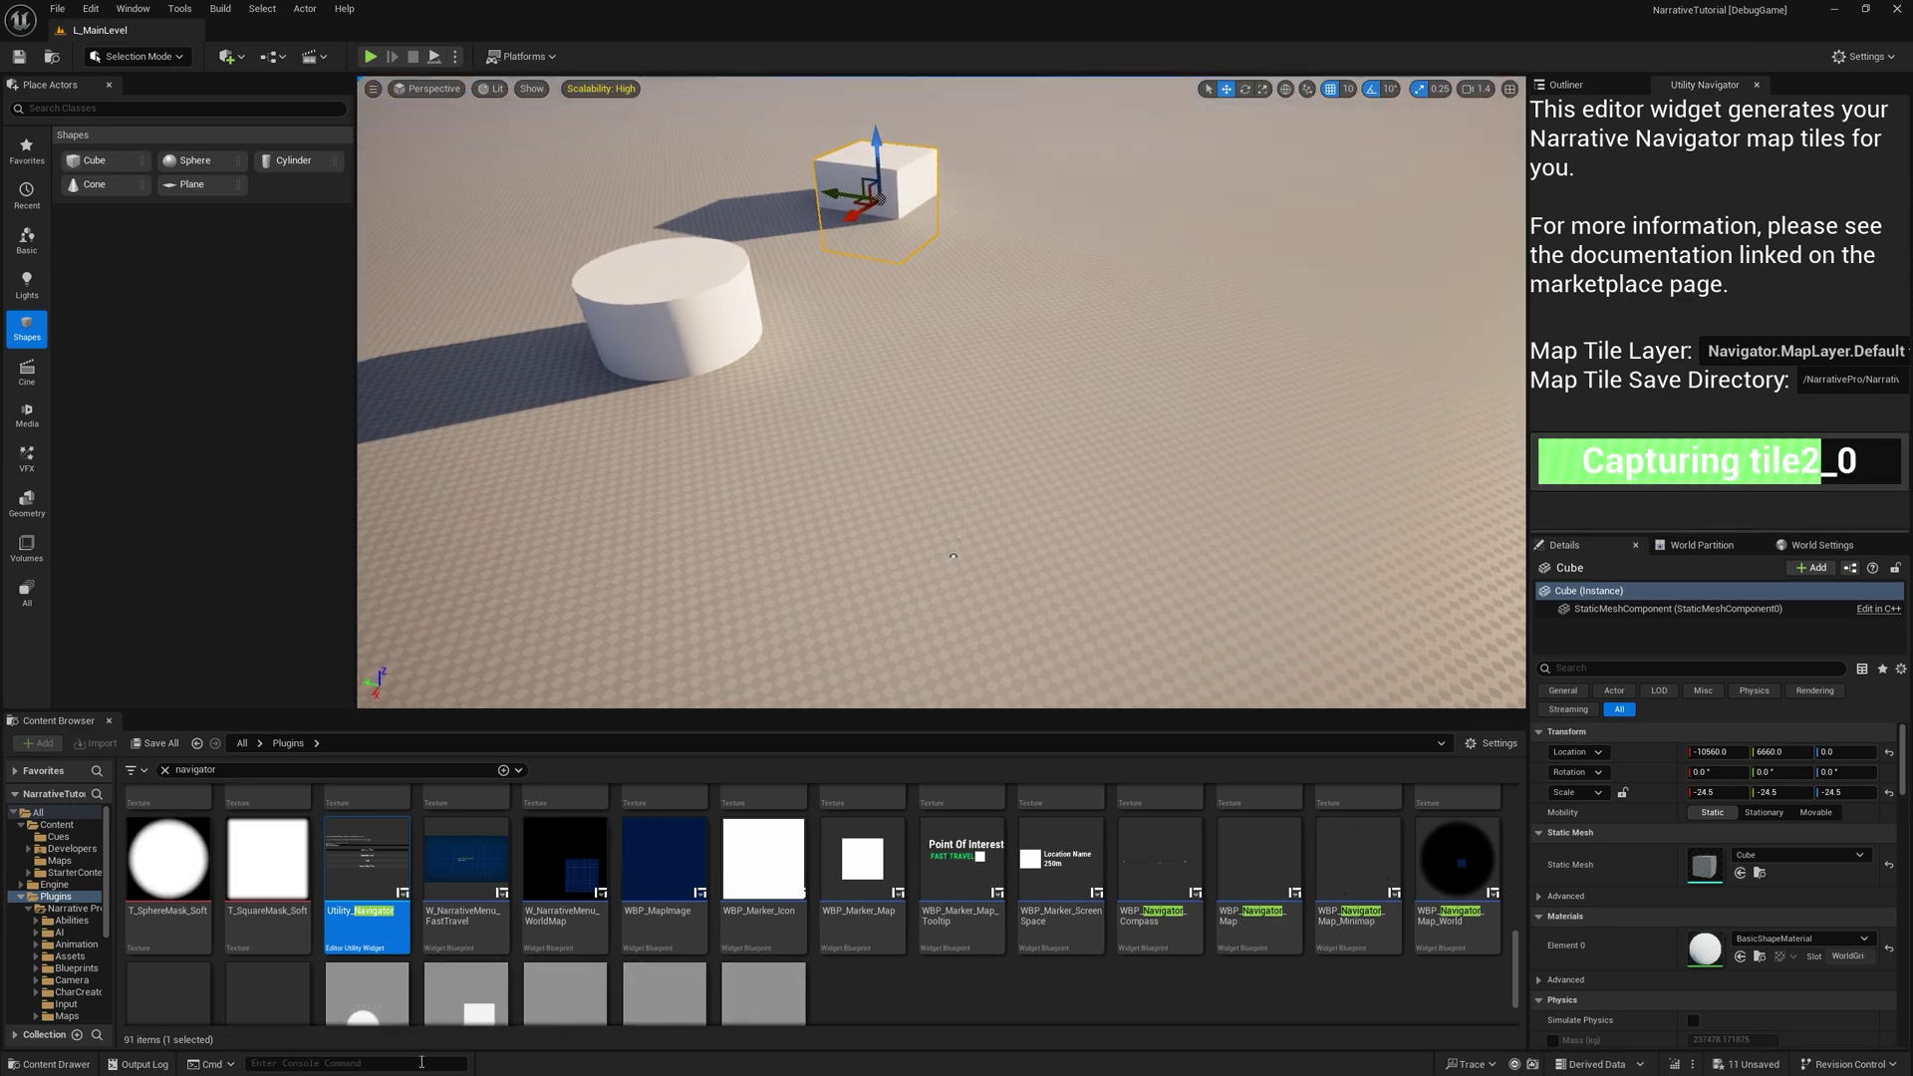
left_click(461, 951)
key("Right")
key("Right")
key("Right")
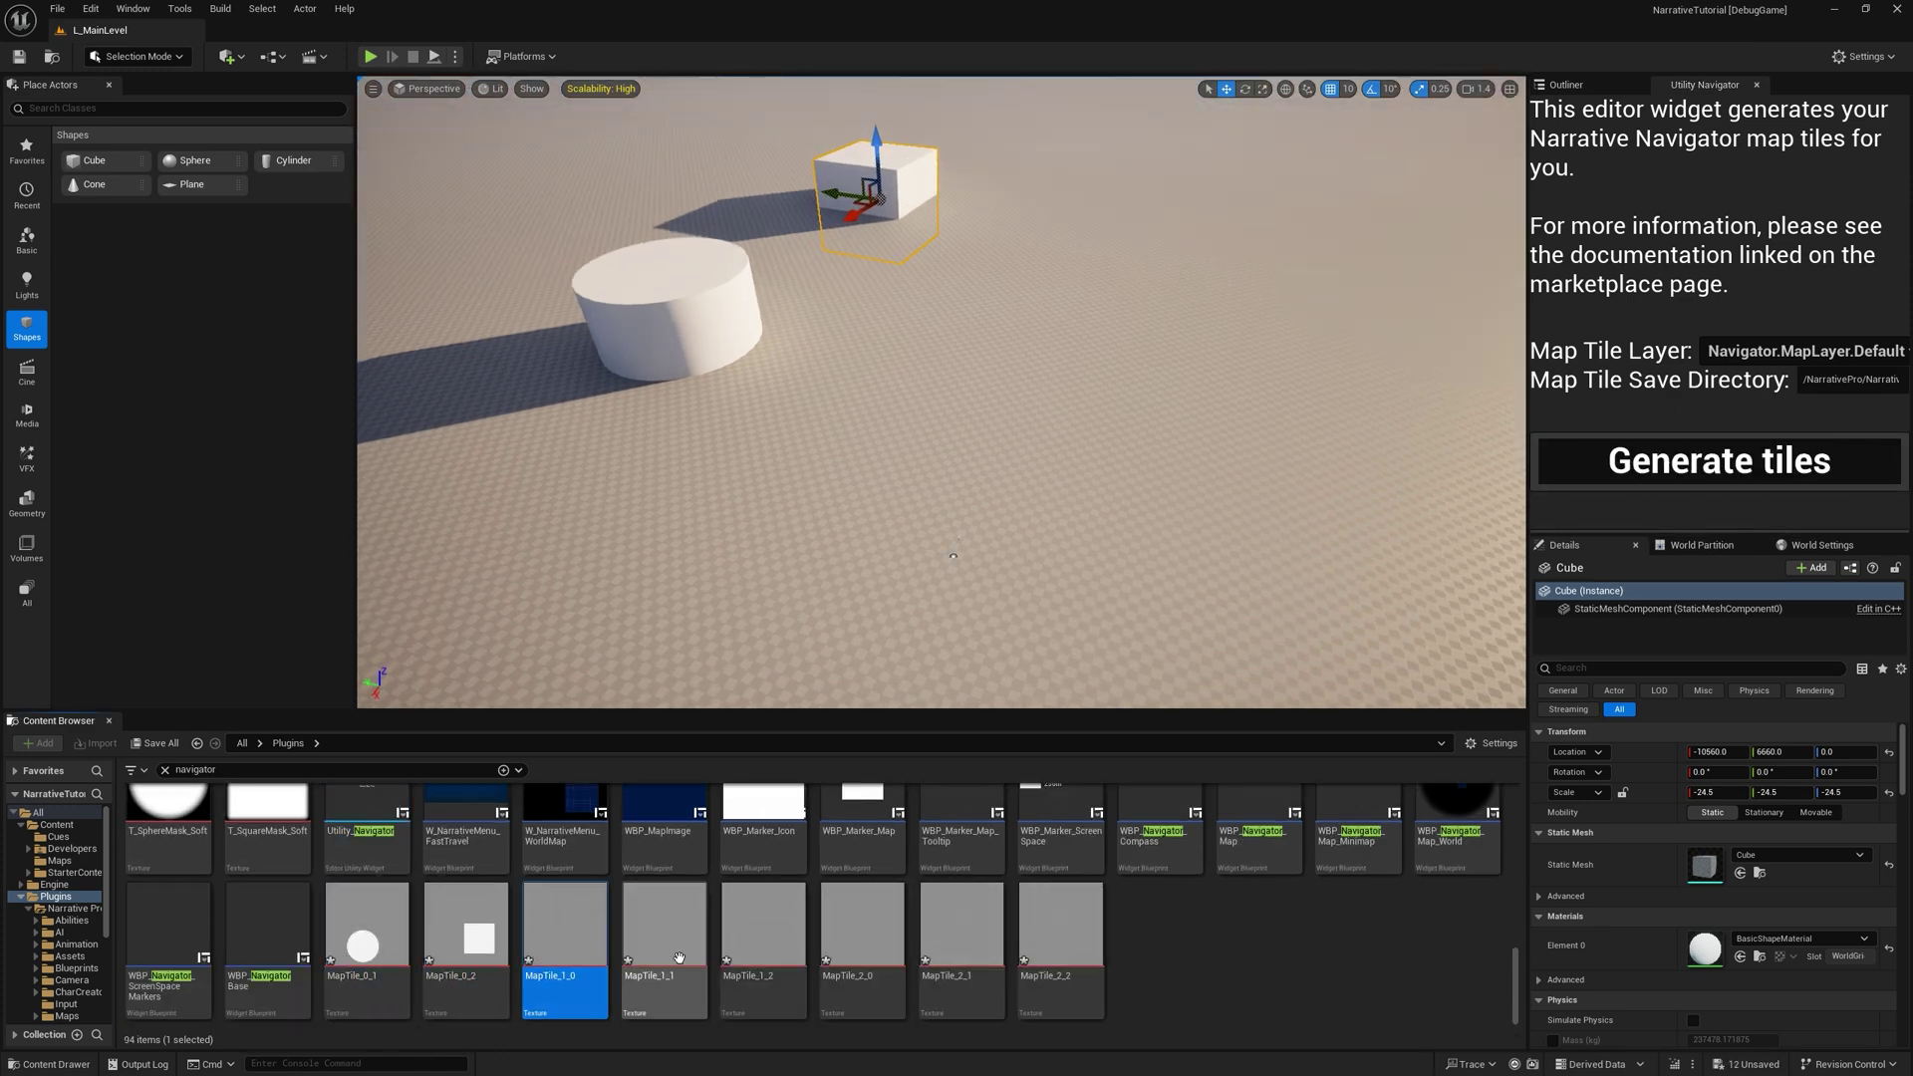
left_click(157, 744)
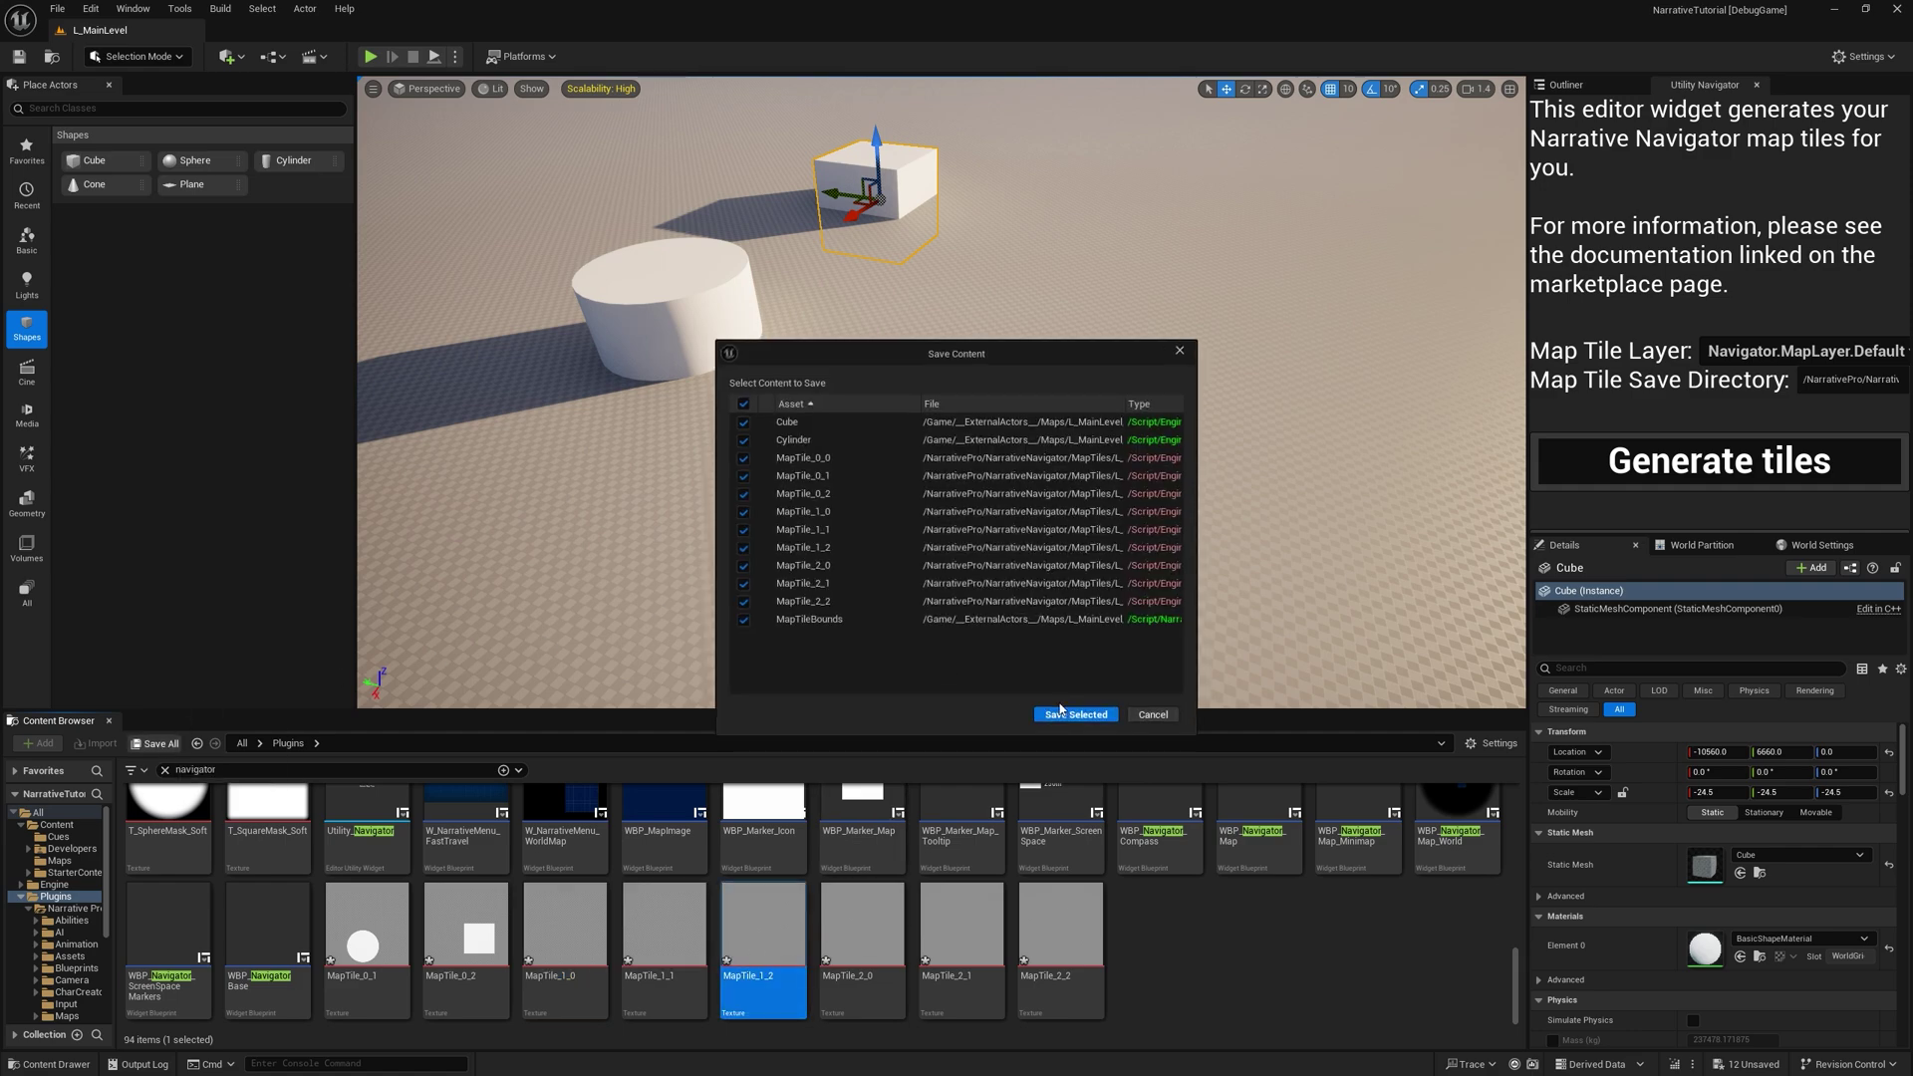
left_click(1092, 713)
Step: Play-test the level and run the character around the cylinder to check the minimap
right_click_drag(1025, 205, 1054, 277)
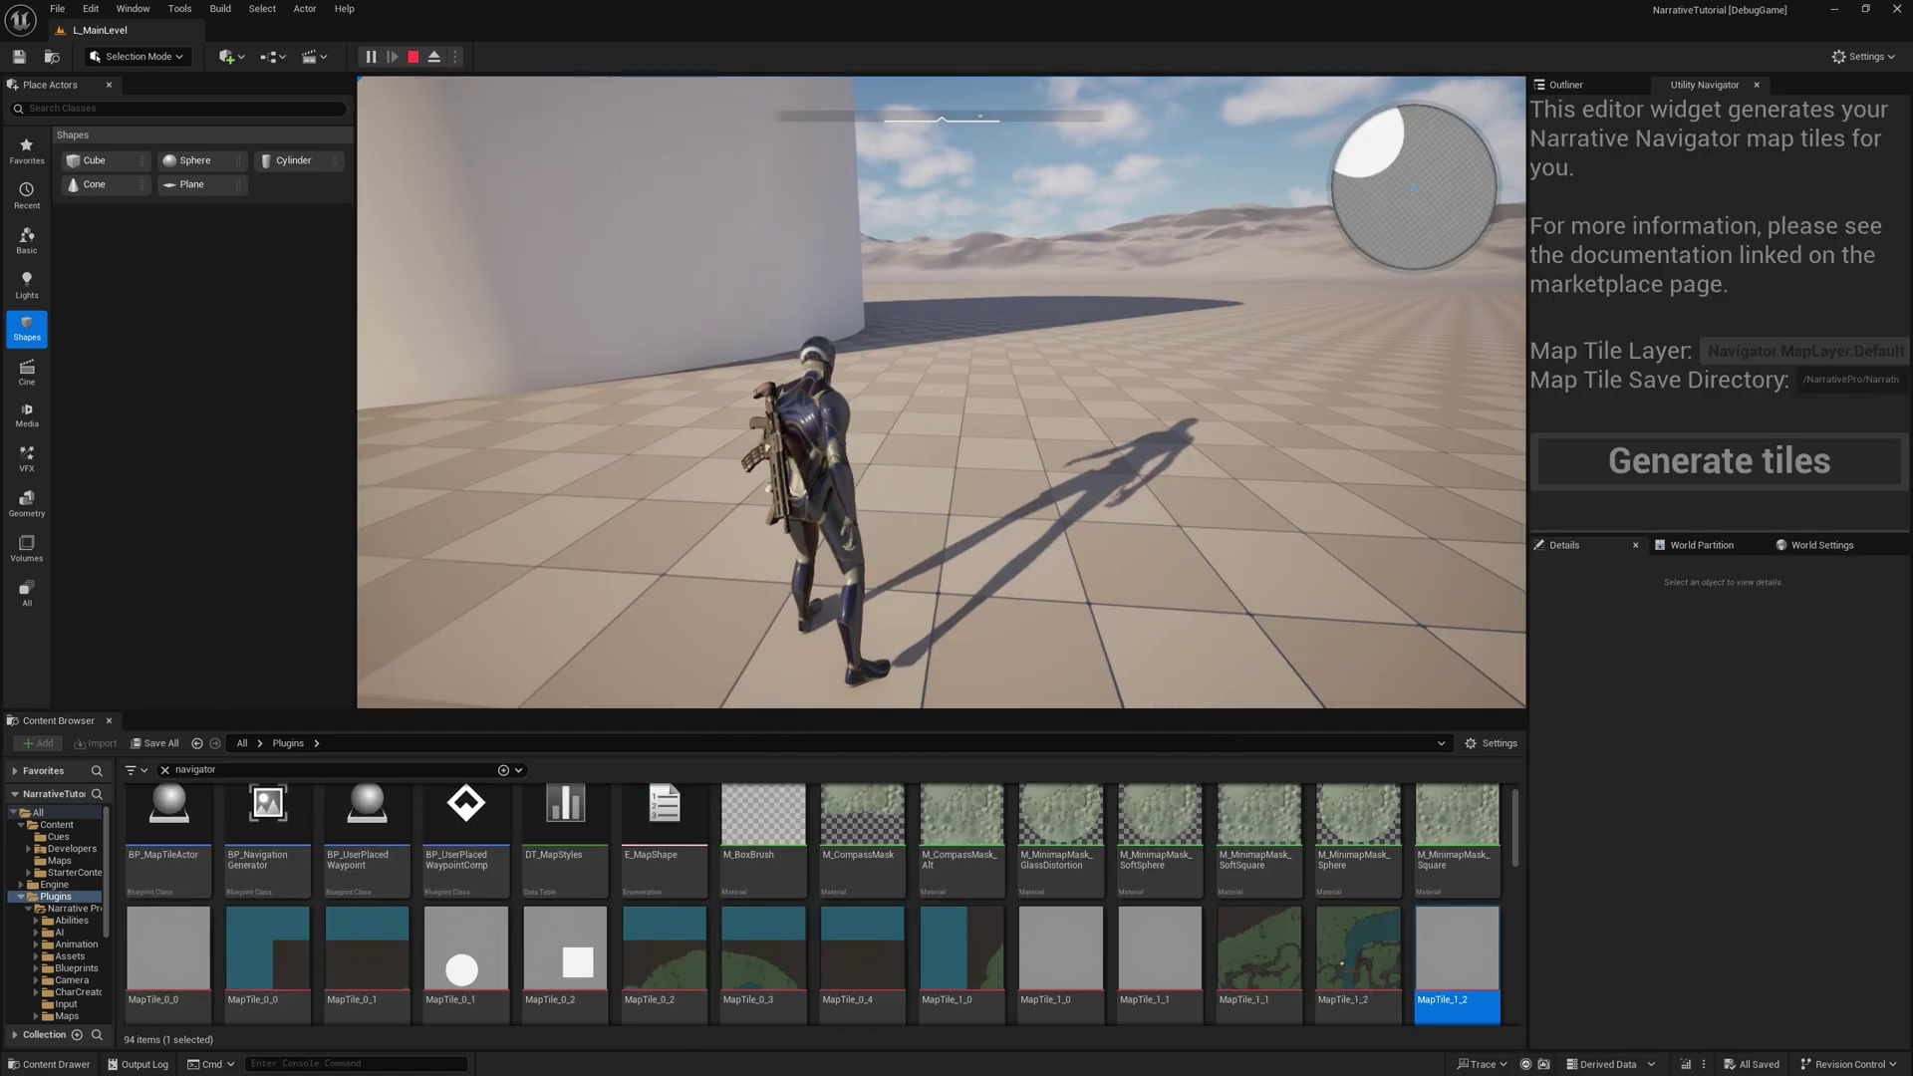
key("w")
key("w")
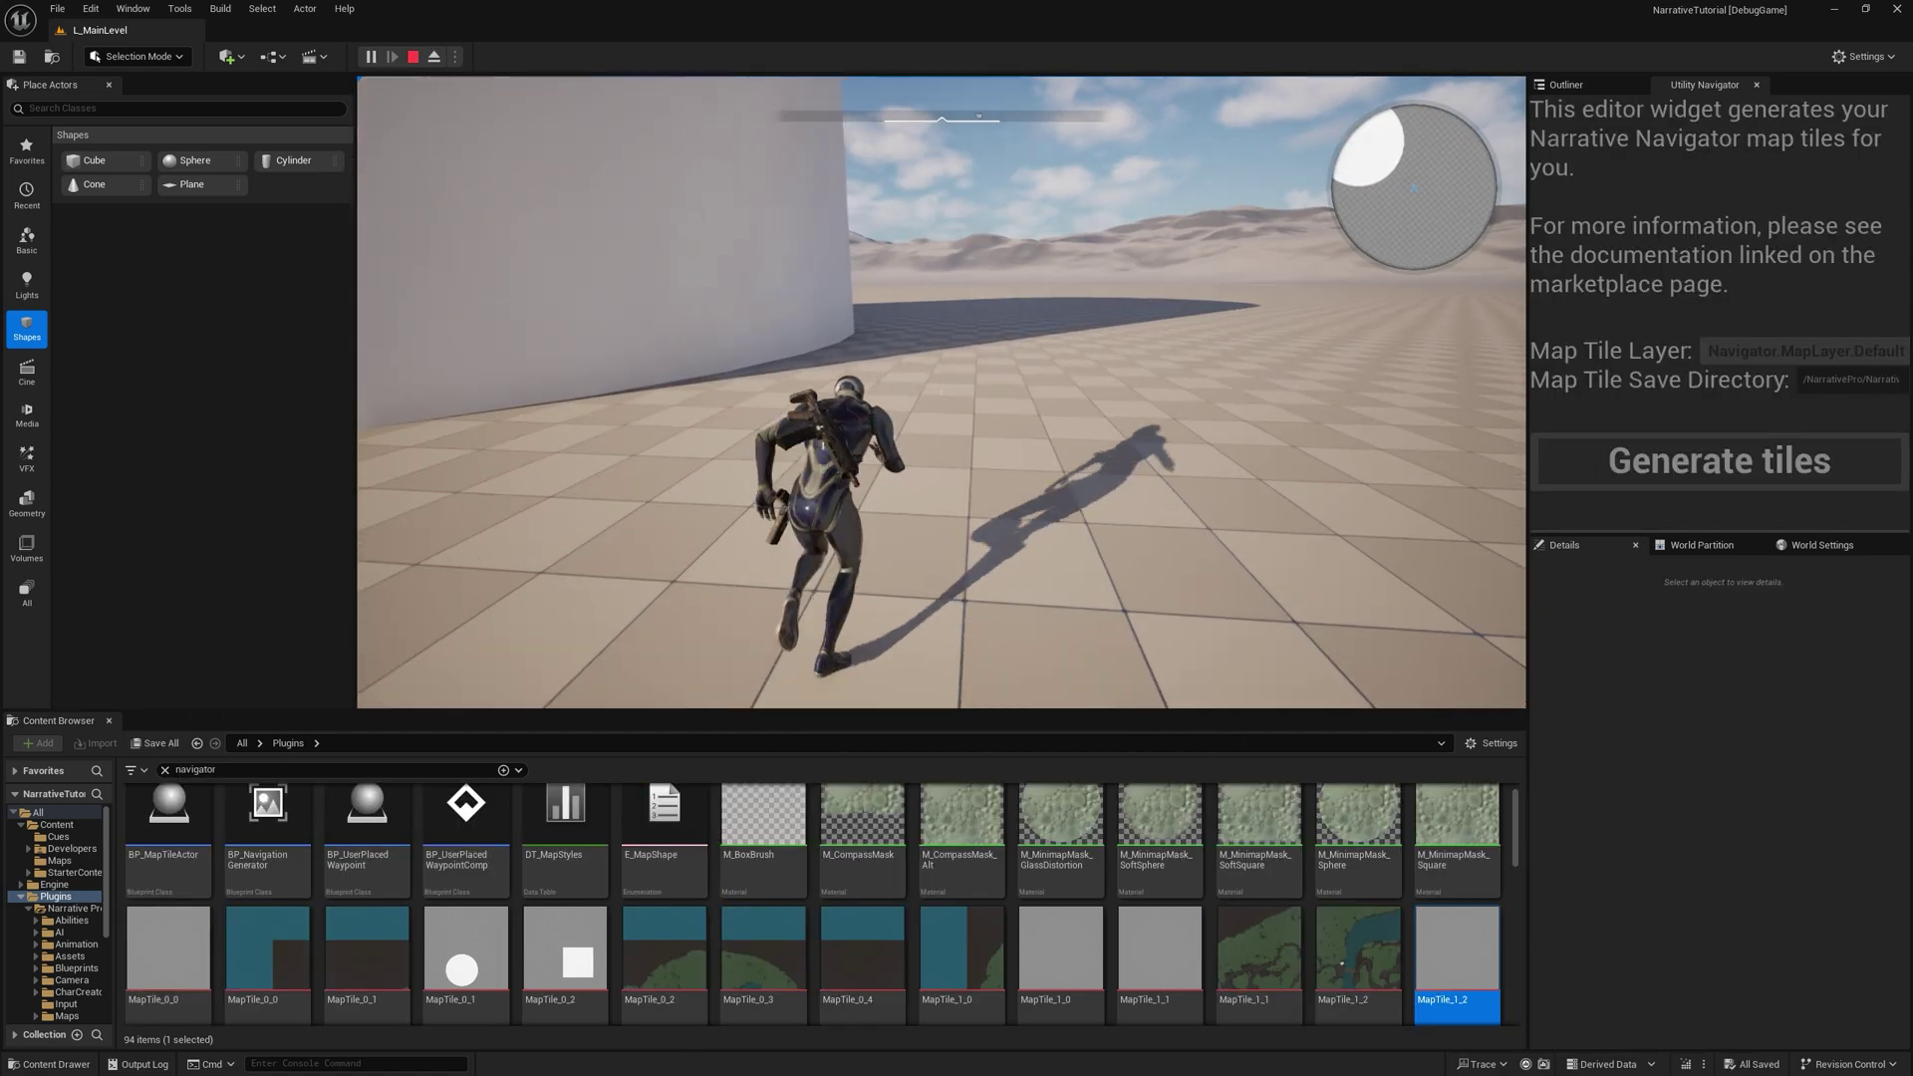
key("w")
key("w")
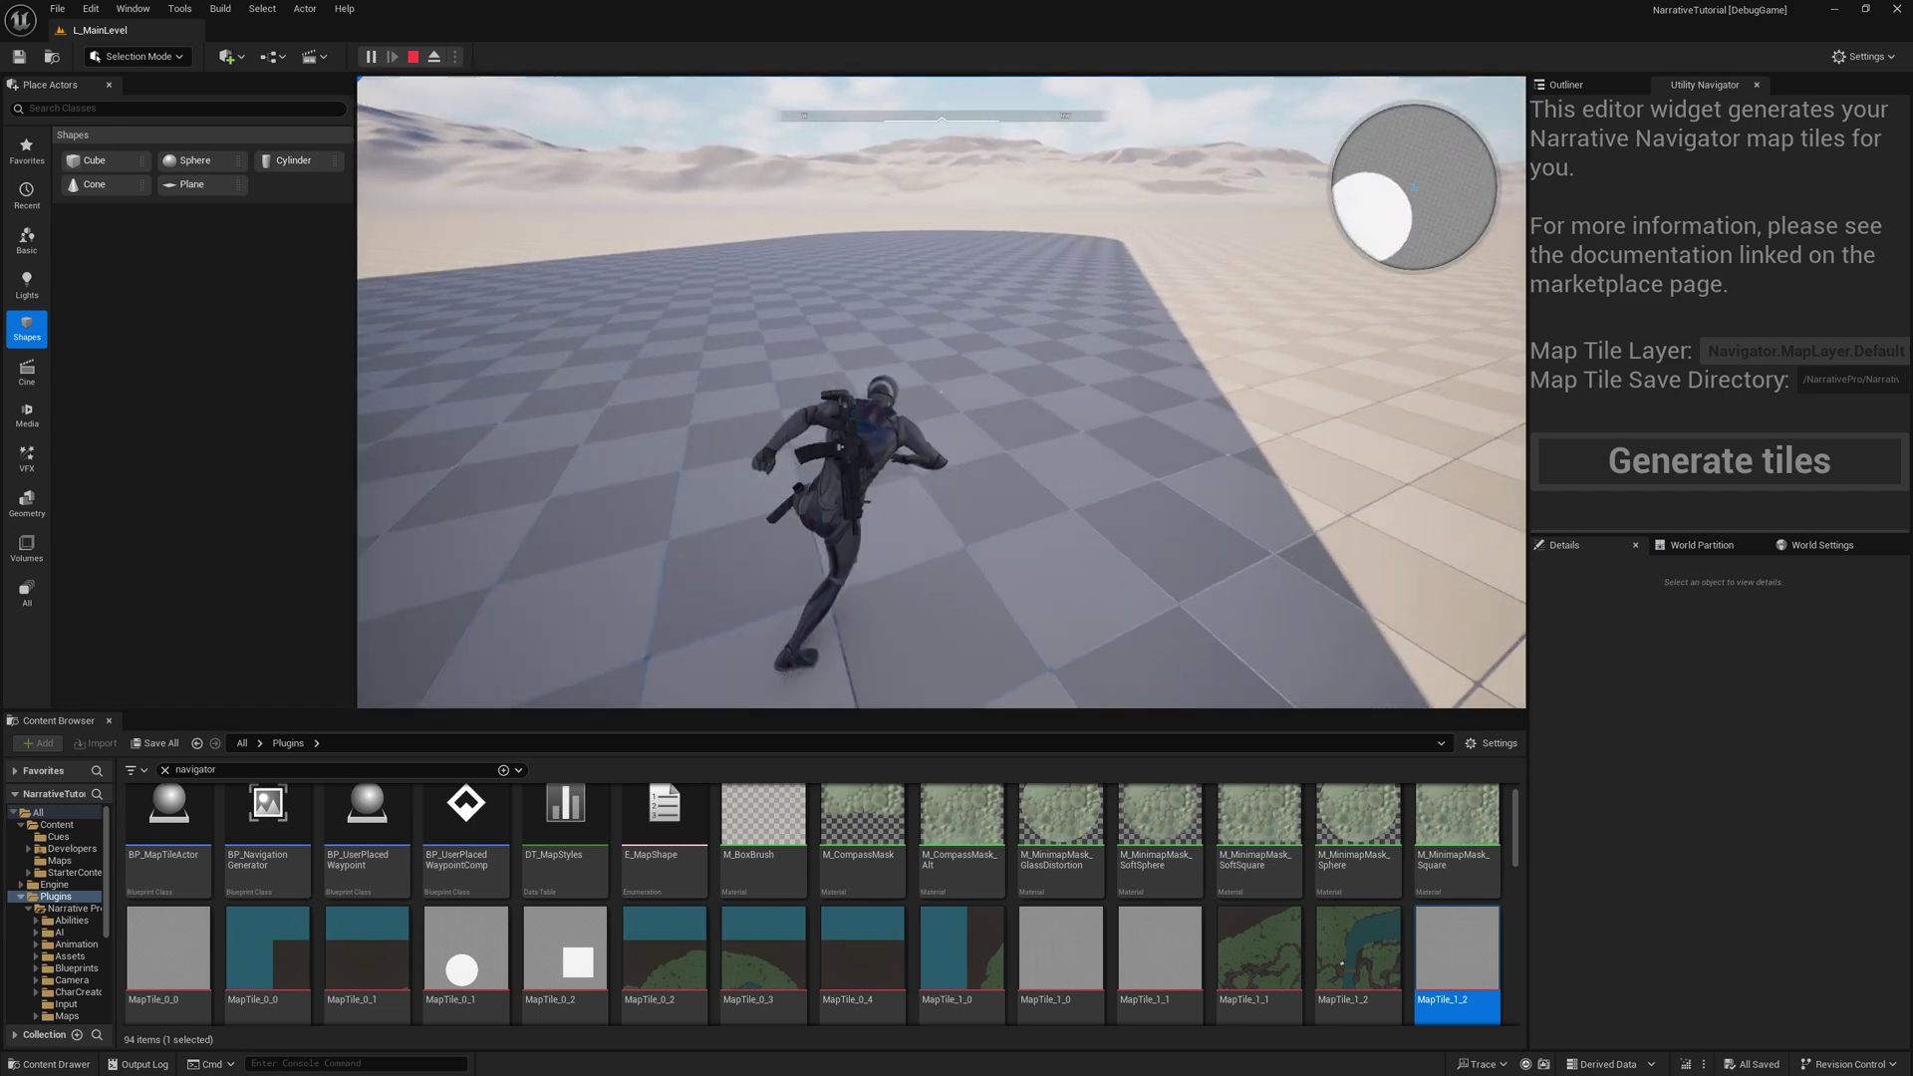
Step: Place a custom waypoint near the cube on the in-game world map, close the map and run towards the waypoint
key("m")
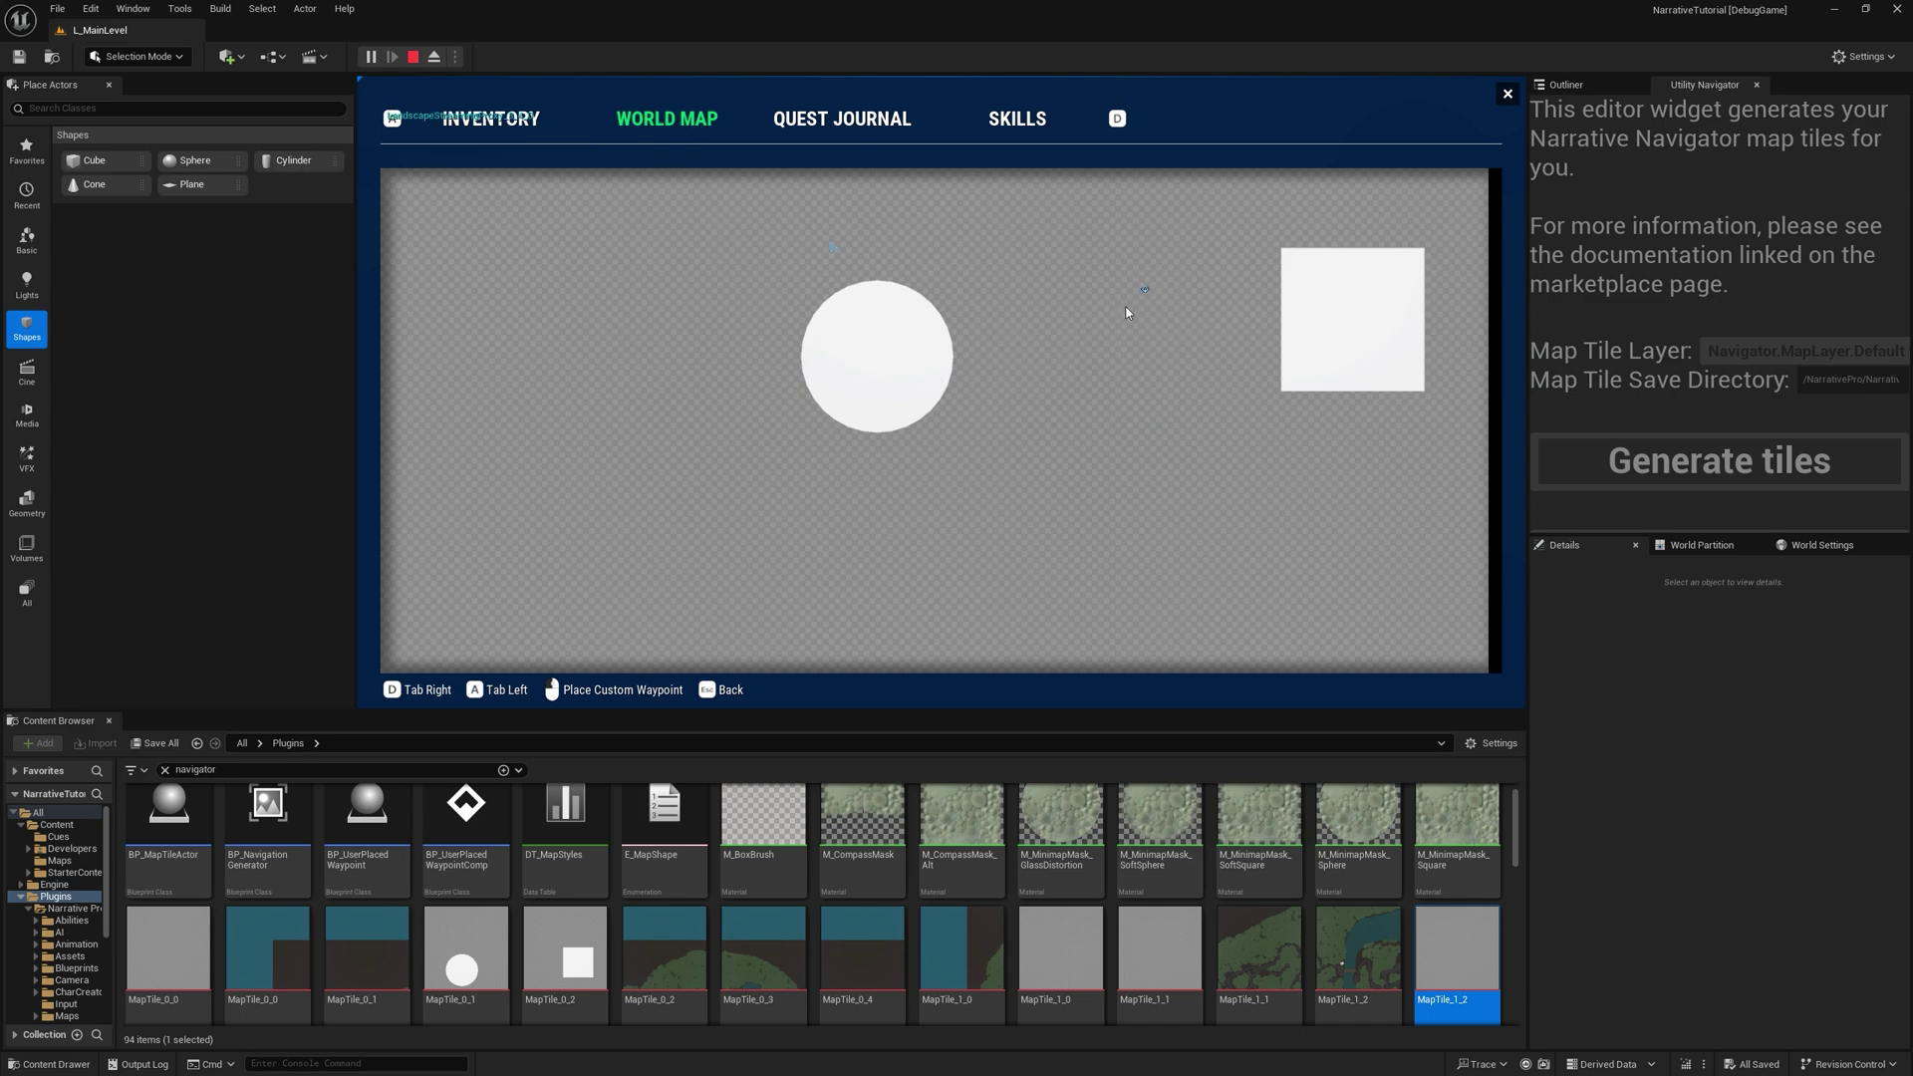
left_click(1508, 94)
key("w")
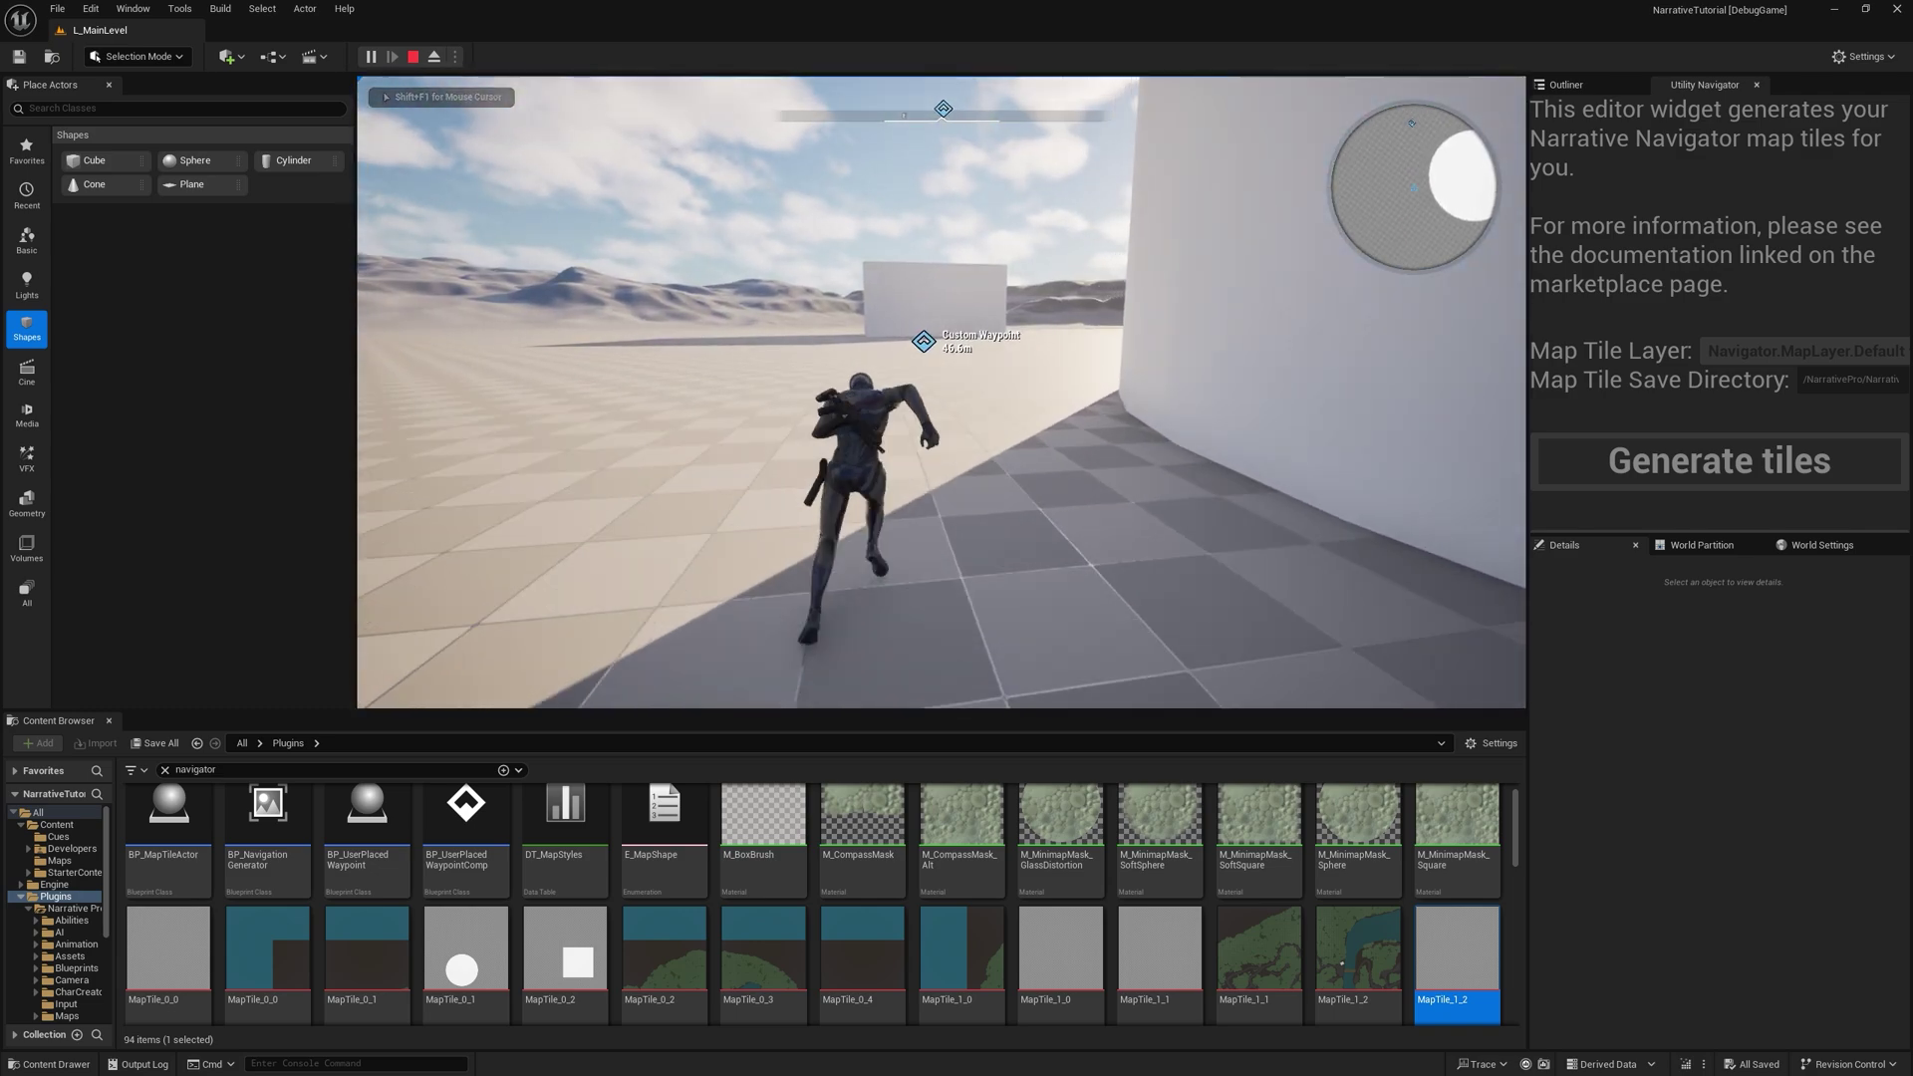
key("w")
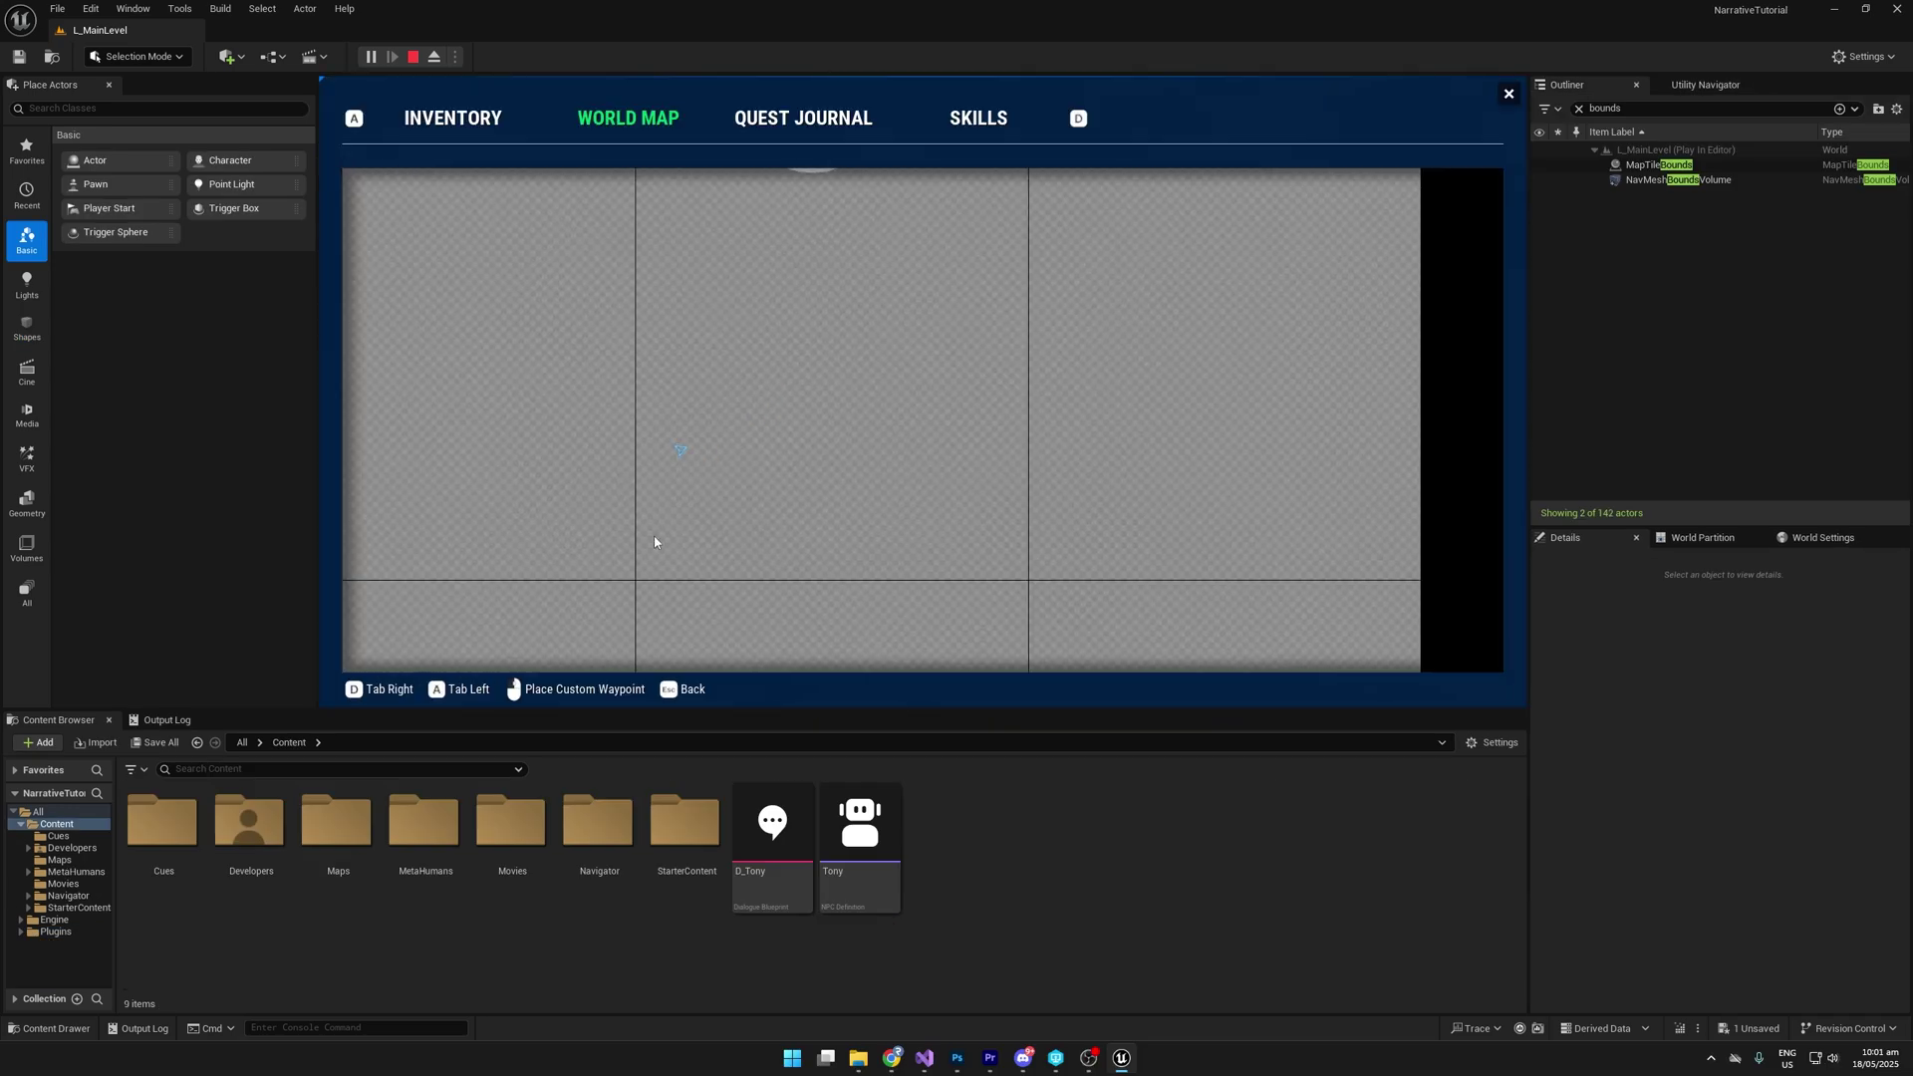
Step: Stop the play session, increase the MapTileBounds actor's Tile Image Size slightly to close the tile seams, and save all changes
key("Escape")
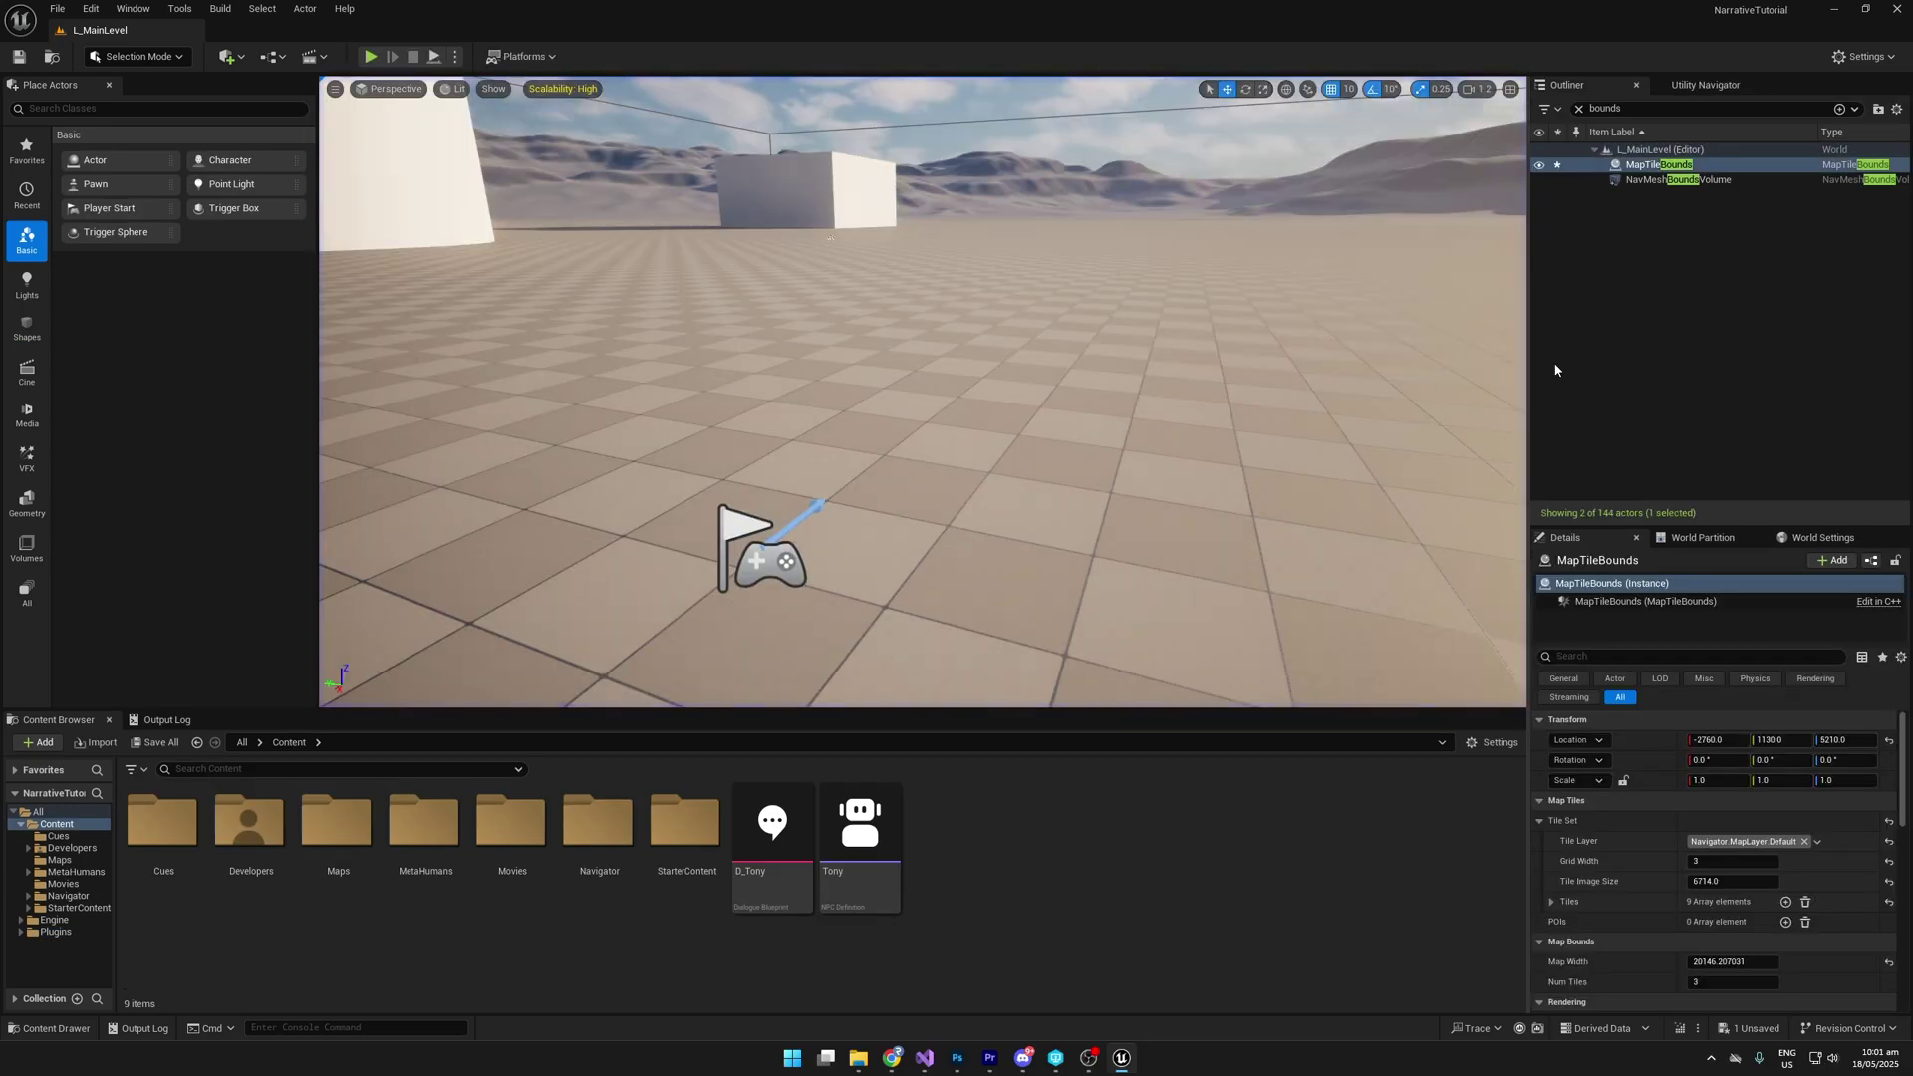
left_click(1660, 168)
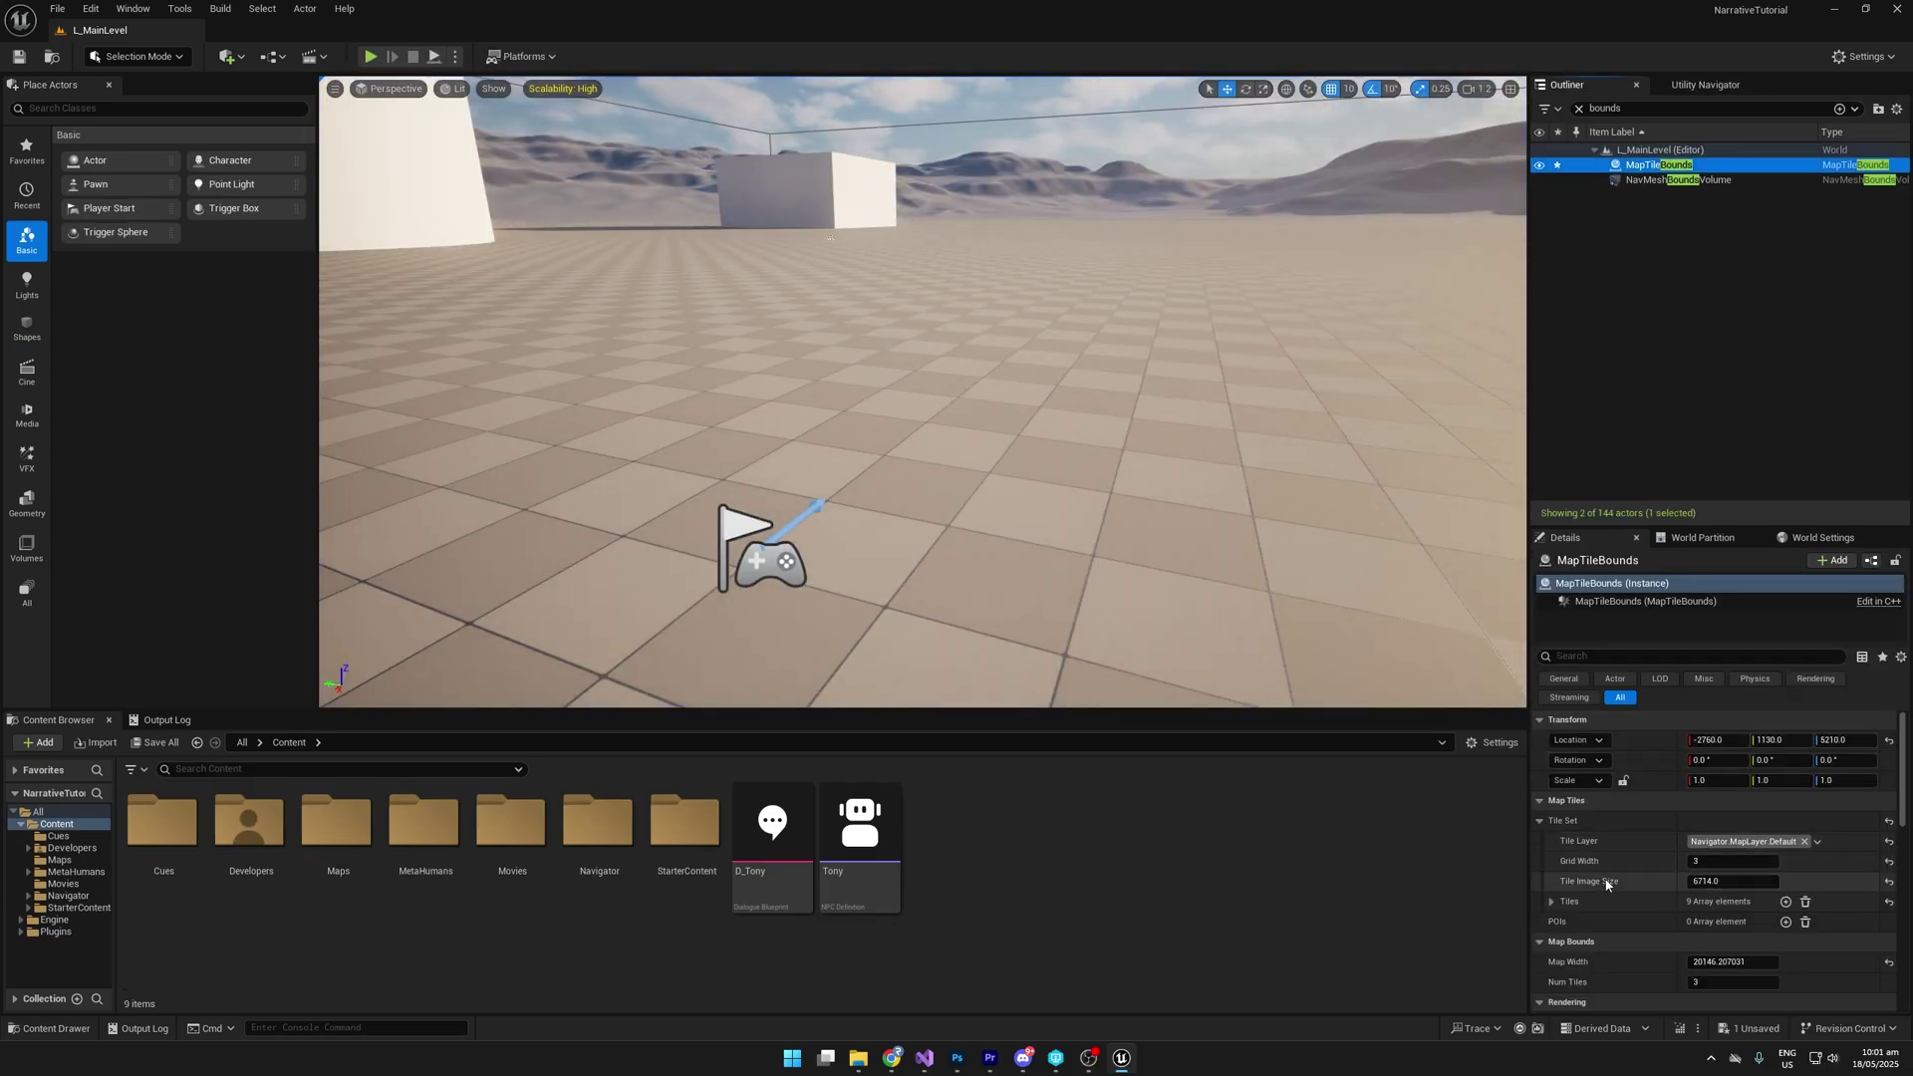
left_click(1708, 882)
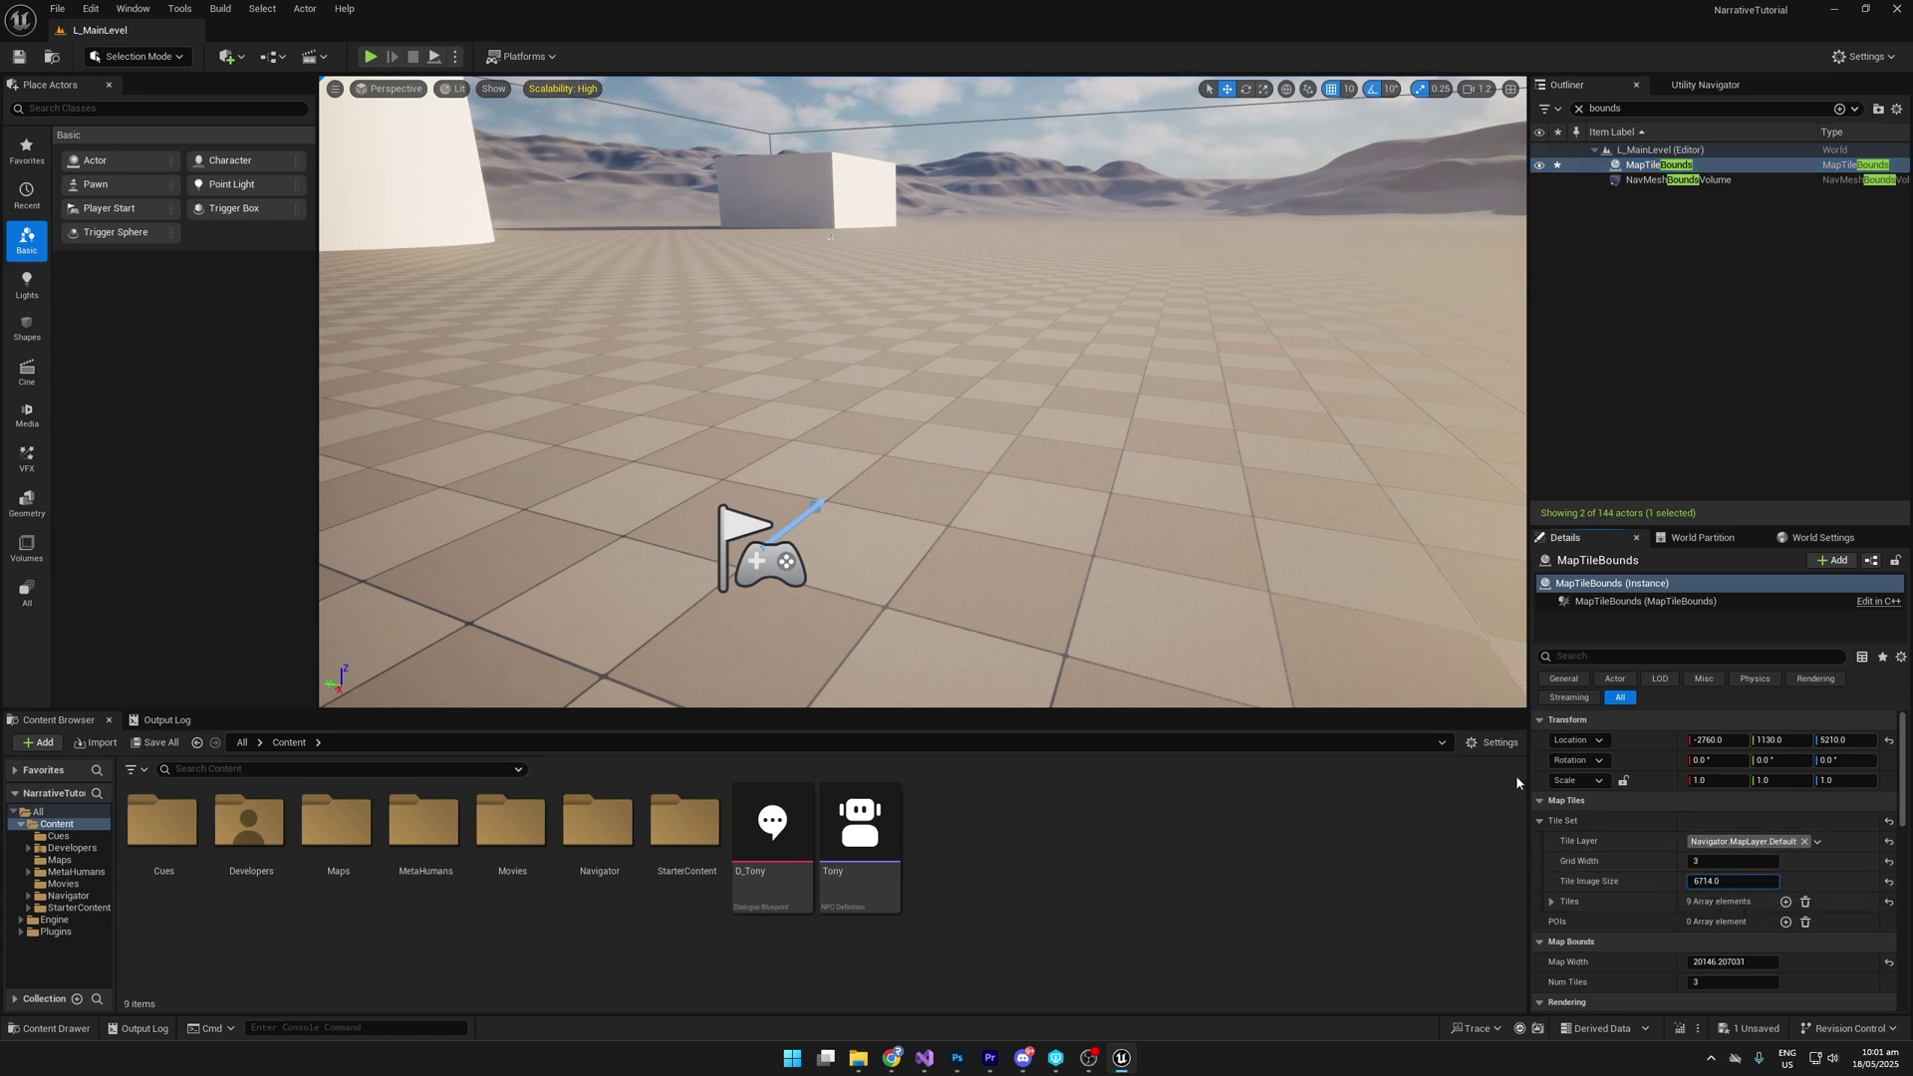
type("2")
key("Return")
left_click(161, 745)
left_click(1077, 700)
Step: Play the level and open the in-game world map to check the seams between the map tiles
left_click(370, 55)
key("m")
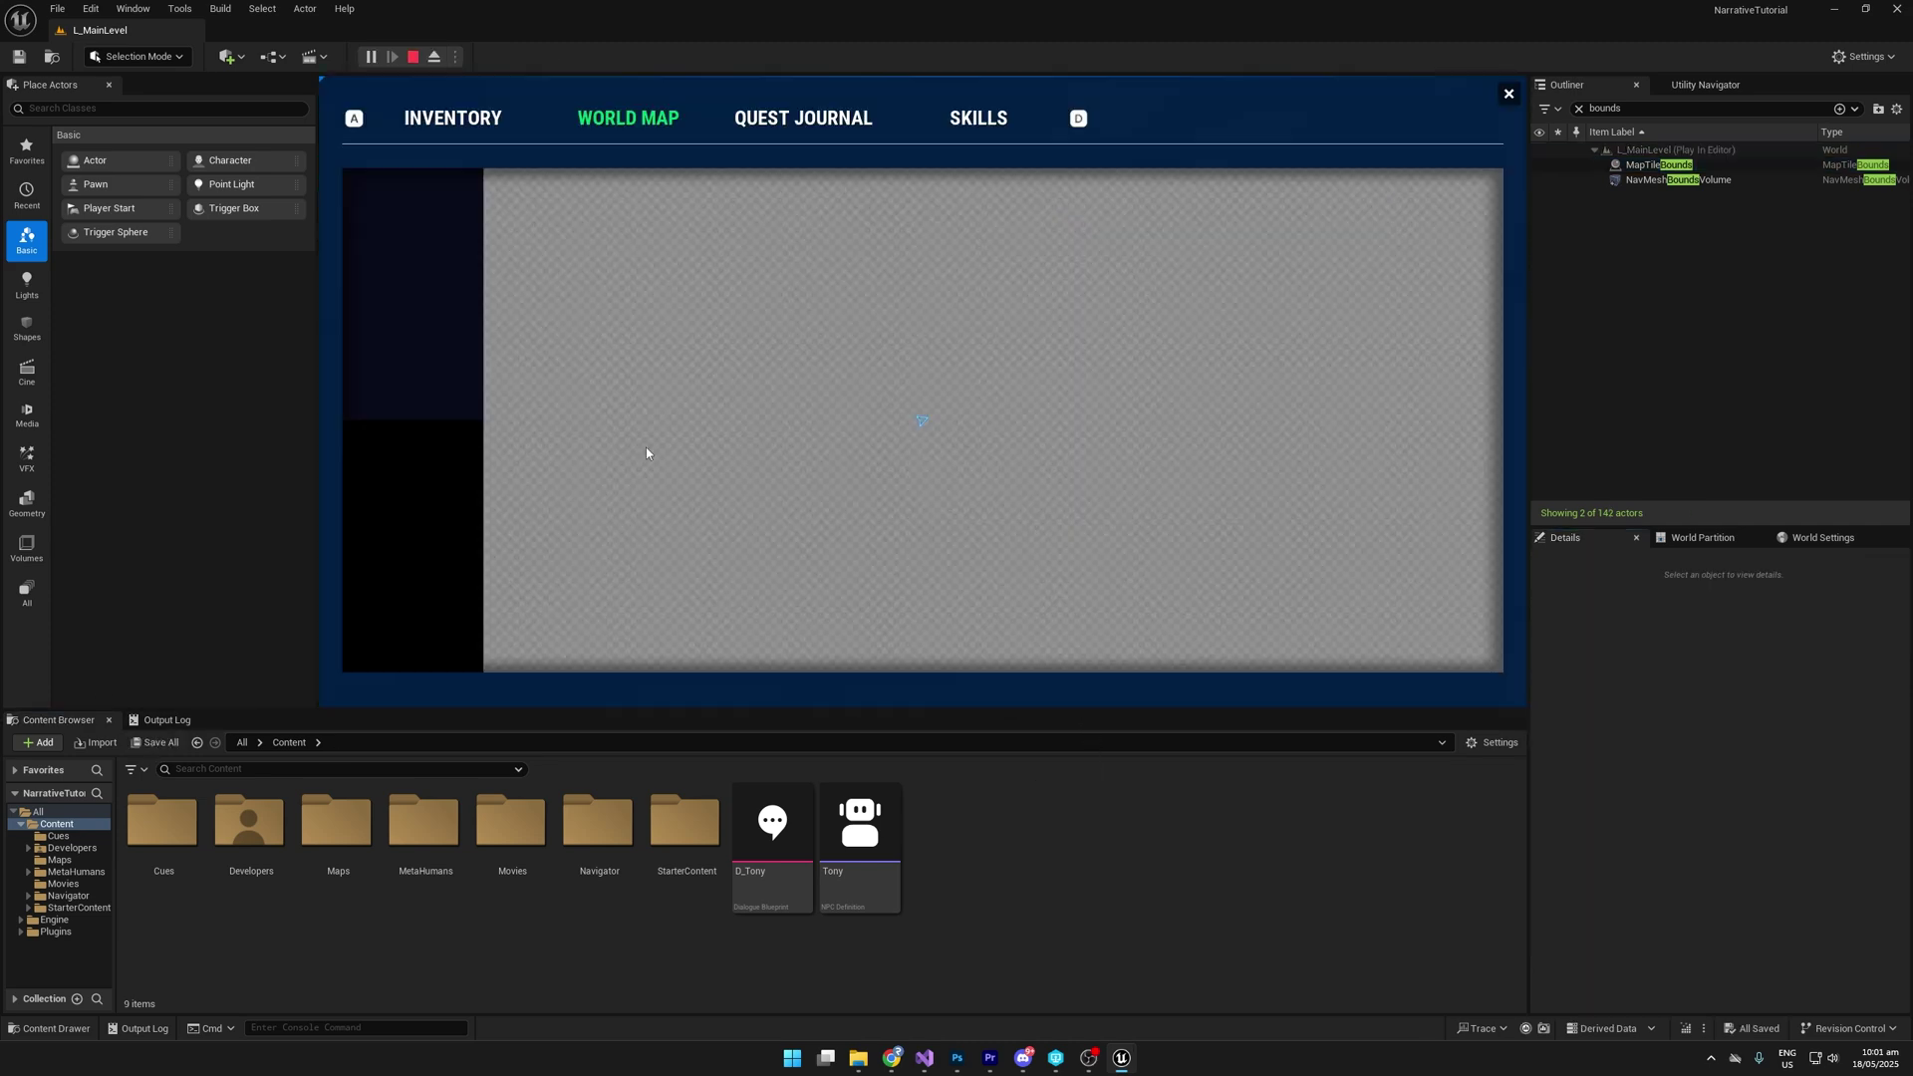
Step: Zoom out and pan across the in-game world map to examine the joins between its tiles
scroll(1008, 400, "down", 1)
left_click_drag(1196, 317, 878, 611)
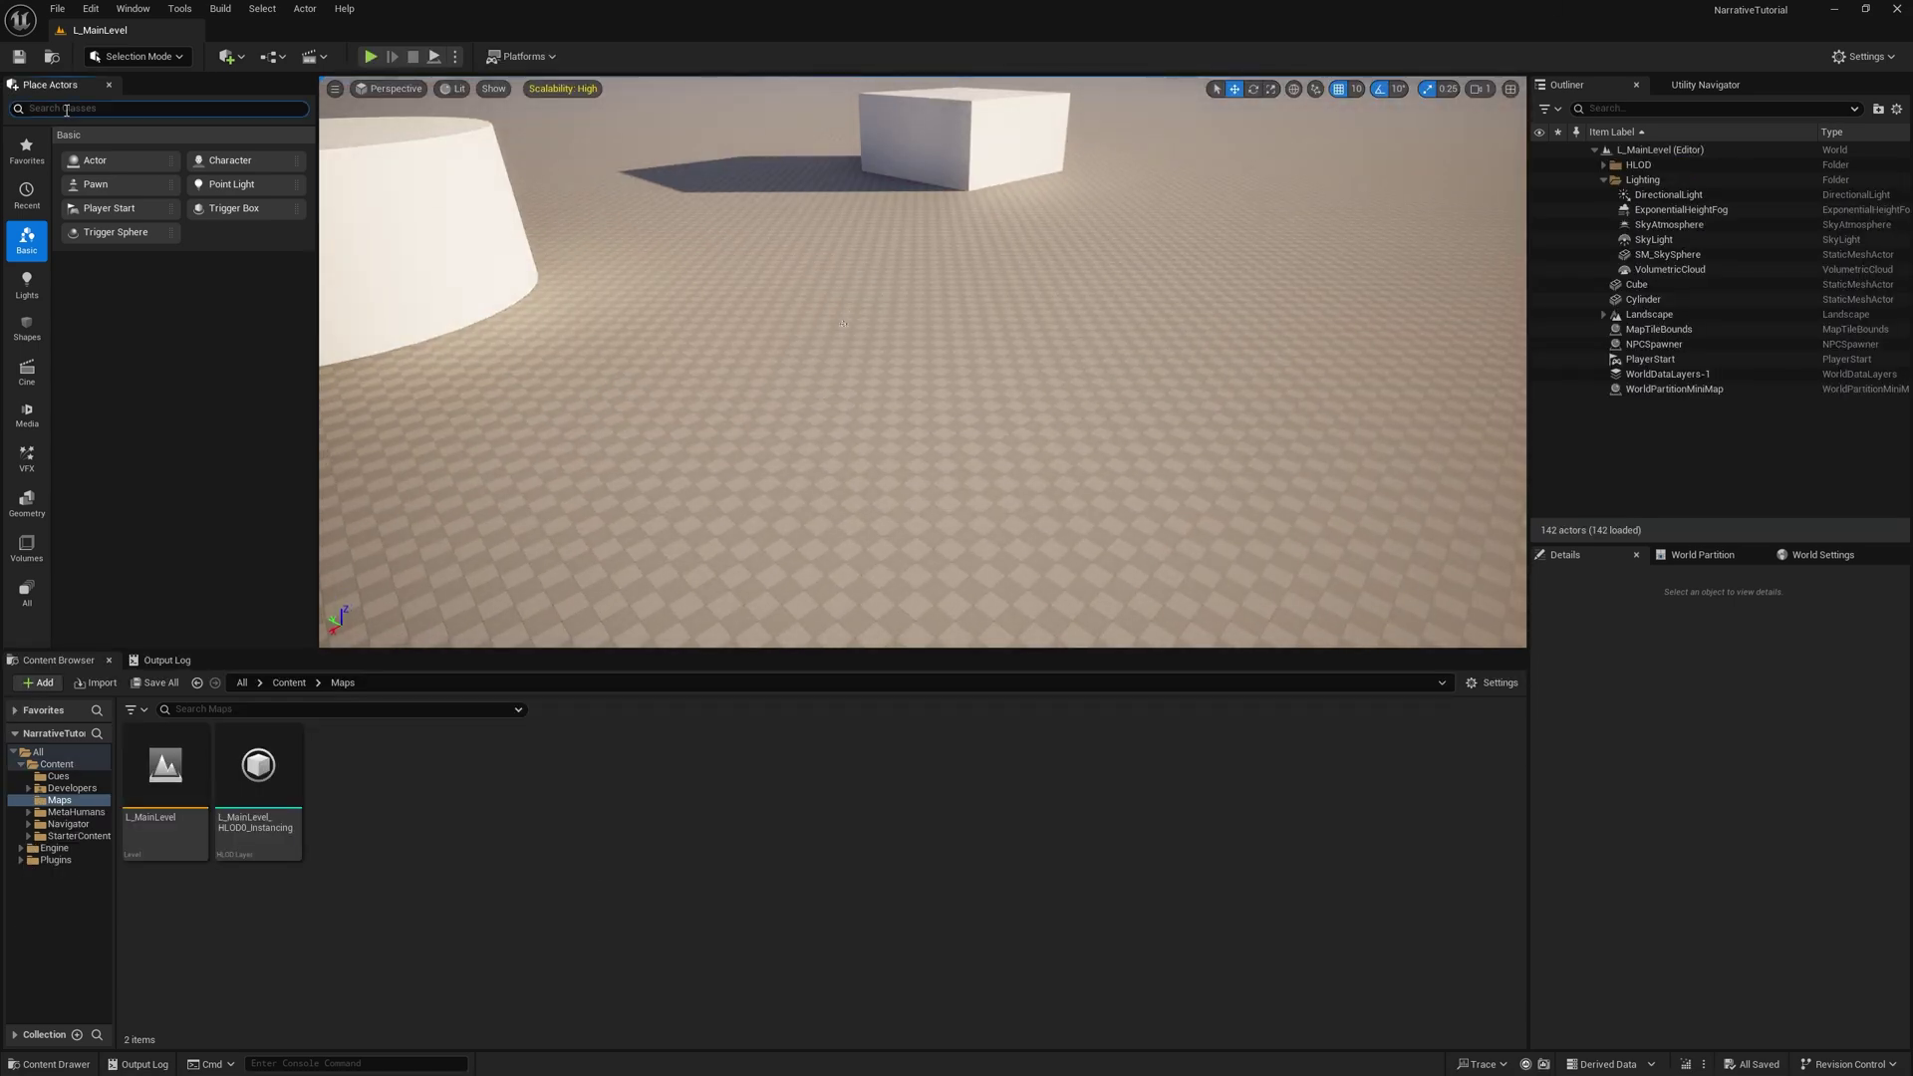
Step: Place a Nav Mesh Bounds Volume in the level and scale it to about 145 by 115.75 horizontally, extending its height
type("sh")
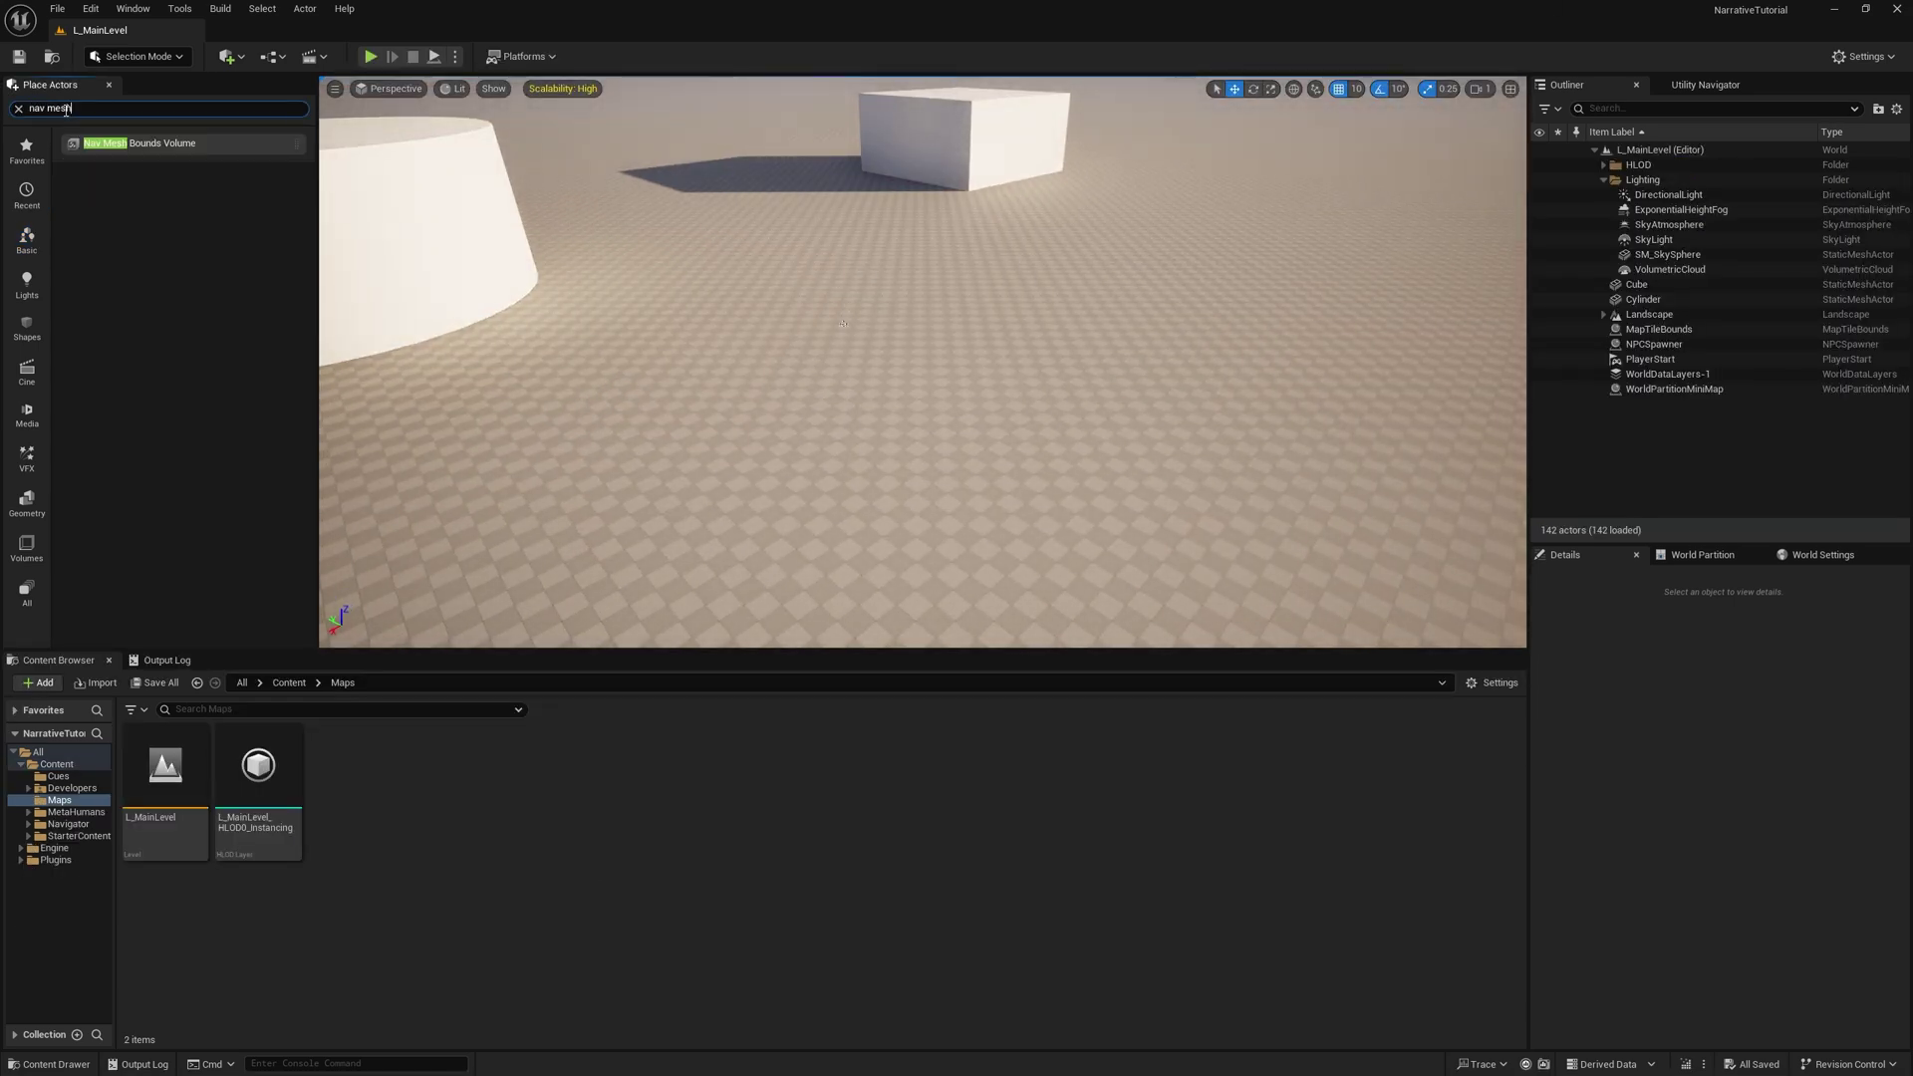
left_click_drag(918, 282, 918, 282)
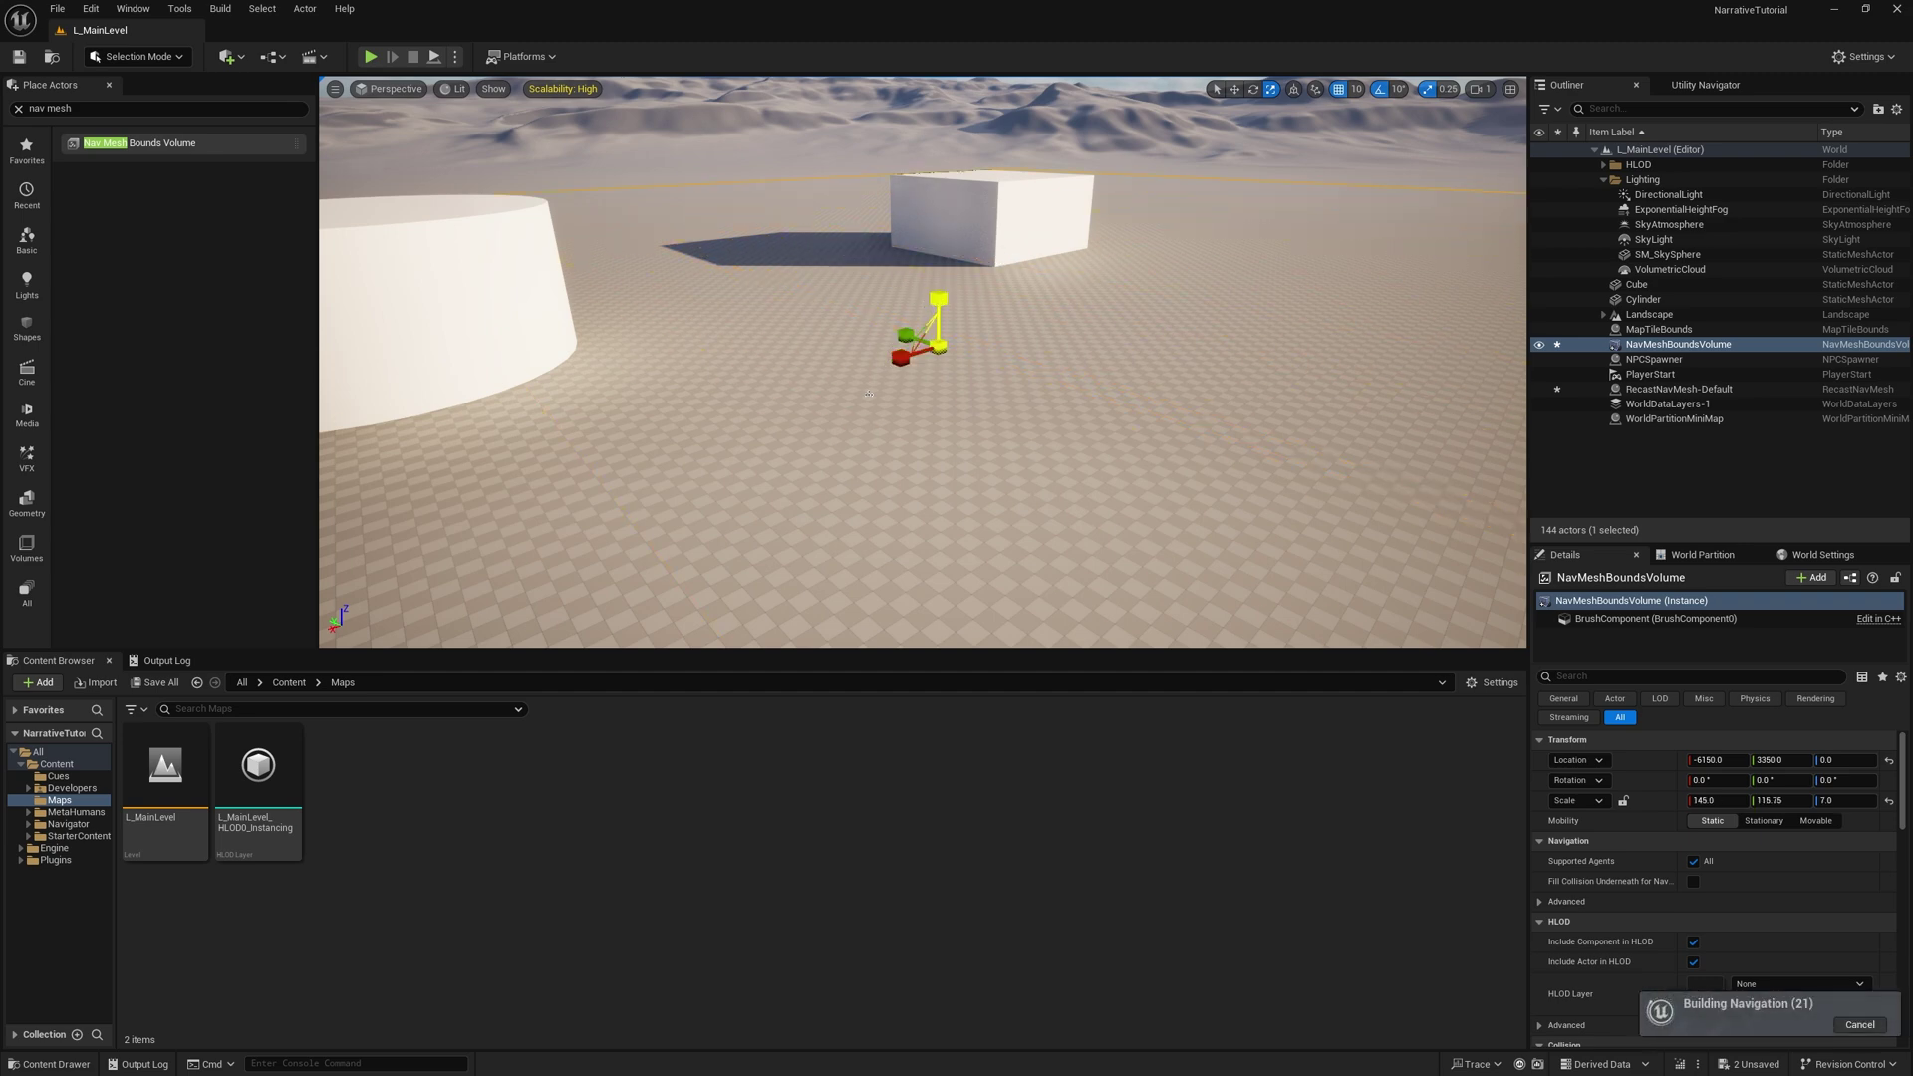
left_click_drag(869, 393, 869, 299)
Step: Show the navigation mesh preview, examine its coverage around the level, and hide it again
key("p")
right_click_drag(886, 450, 1008, 346)
right_click_drag(708, 368, 559, 467)
key("p")
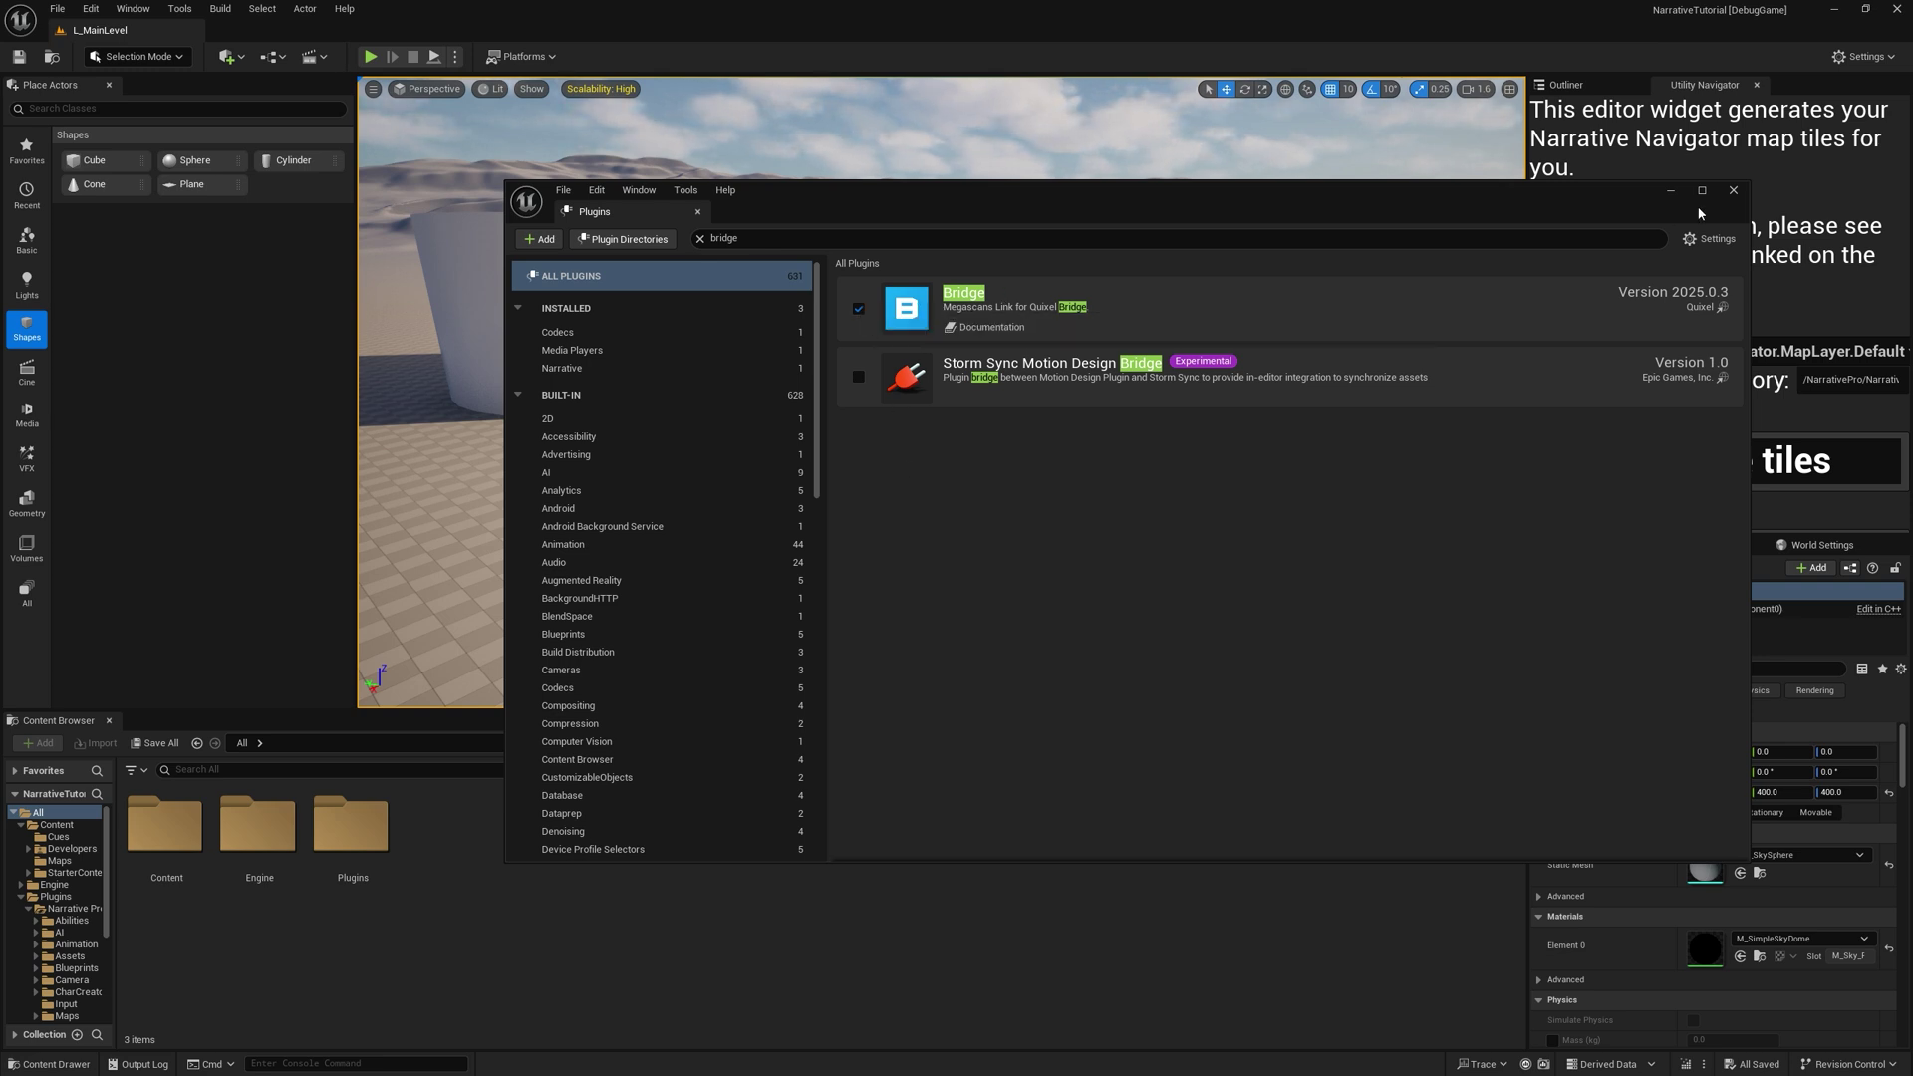
Step: Close the Plugins window, open Quixel Bridge and browse through the MetaHuman Presets
left_click(1734, 190)
left_click(232, 56)
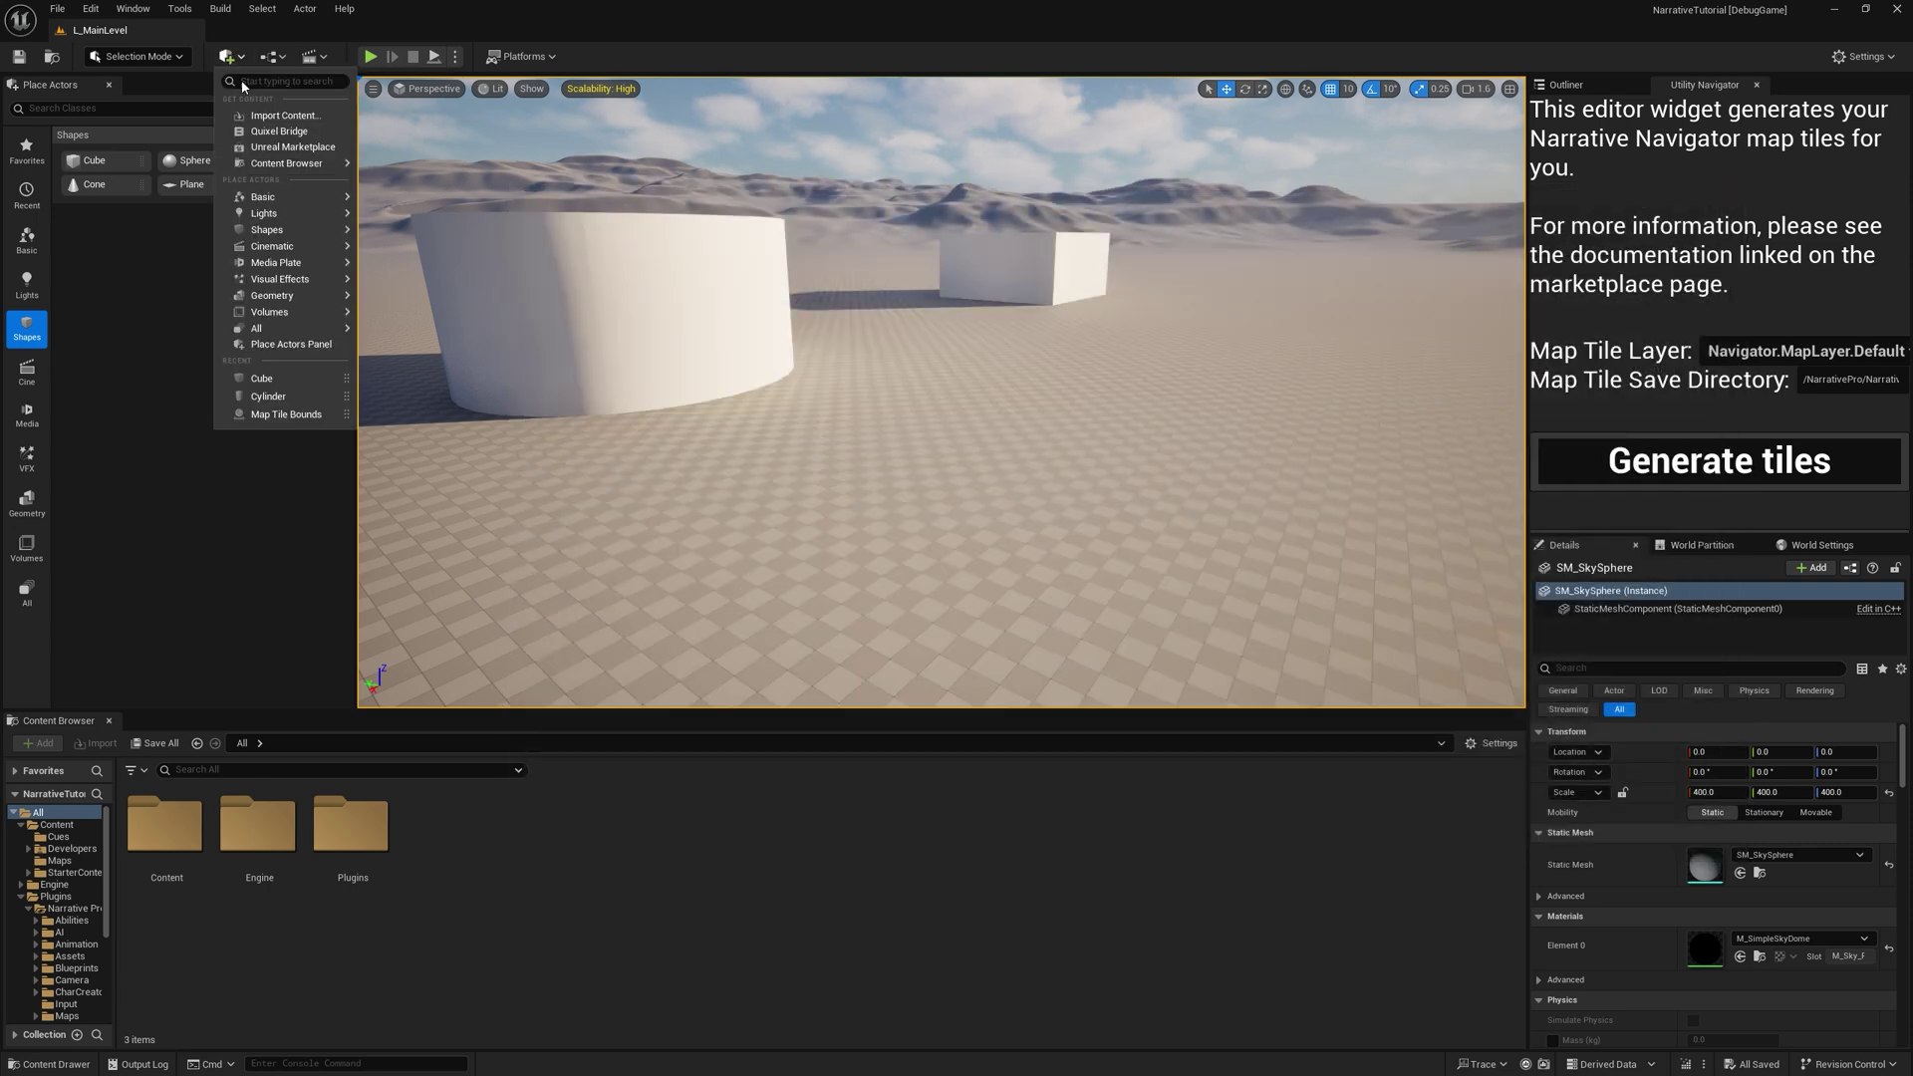
left_click(273, 140)
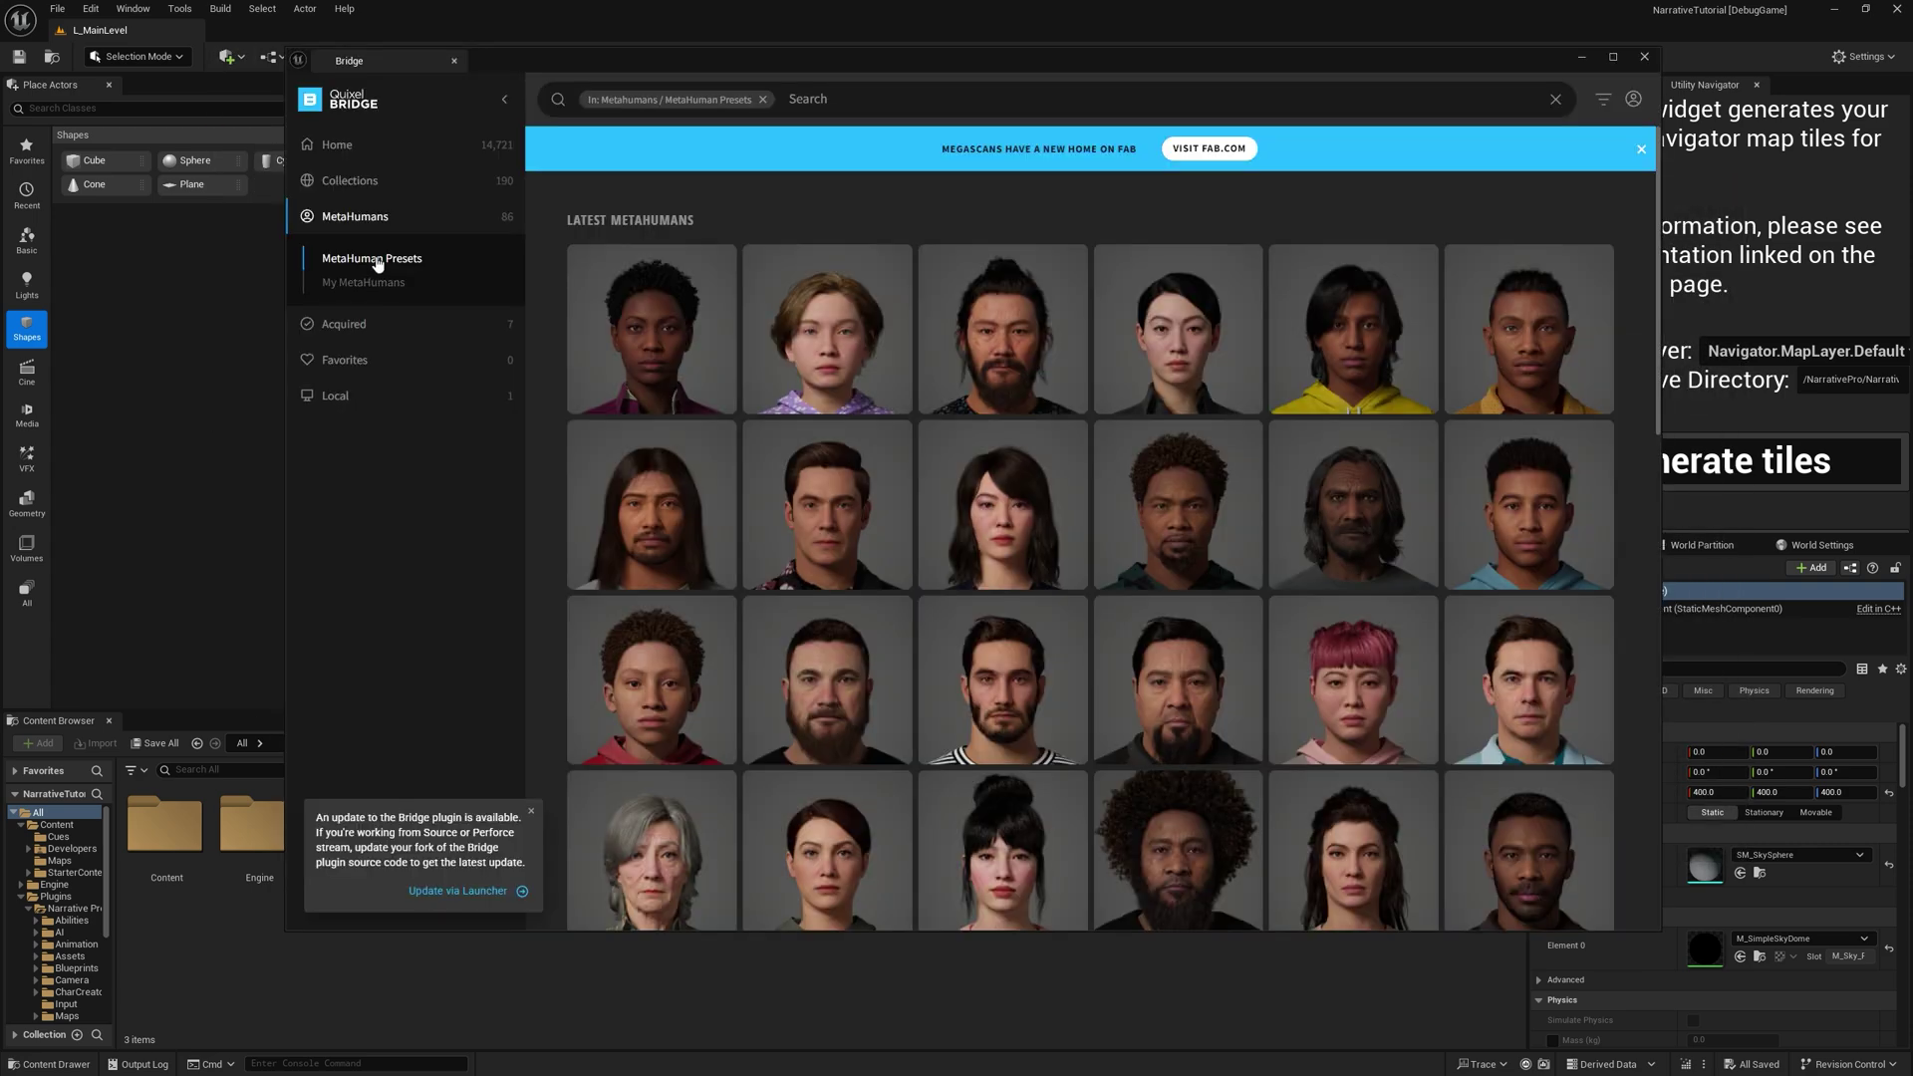
scroll(1066, 494, "down", 15)
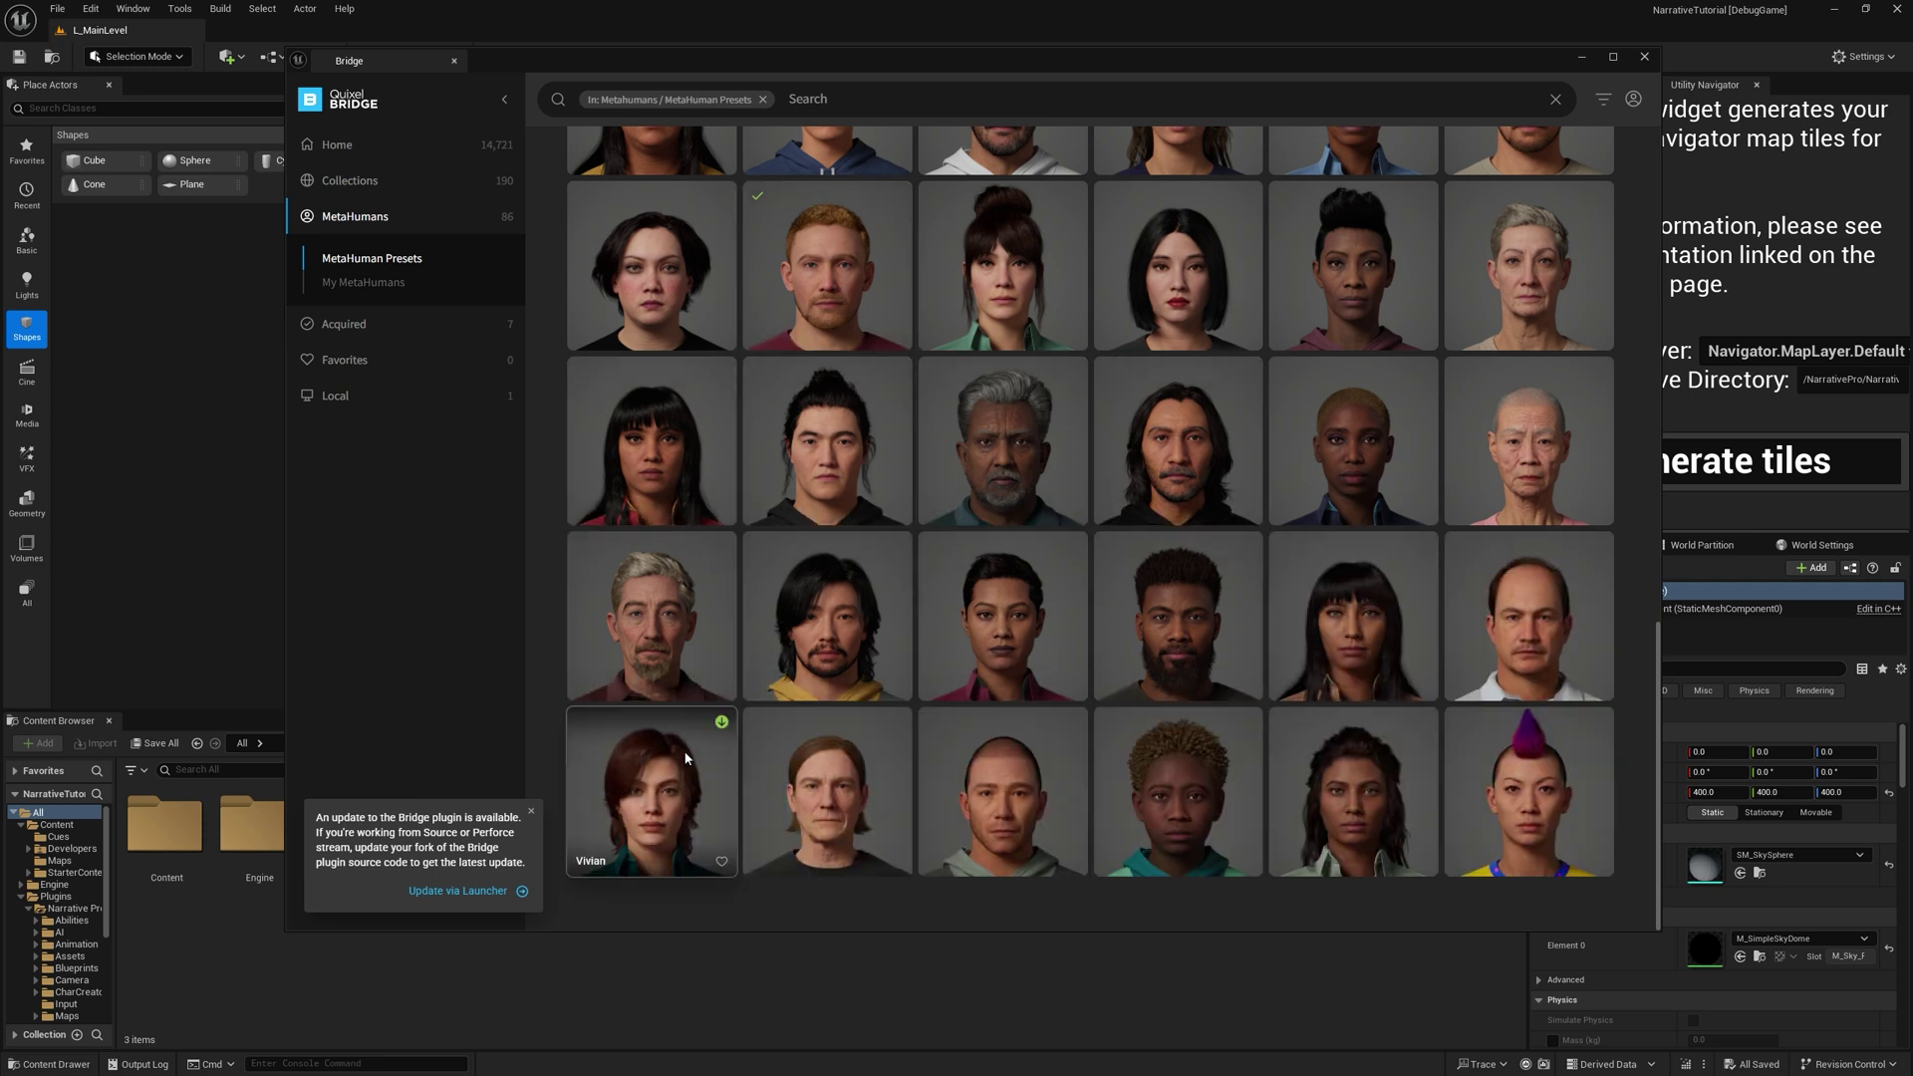
Step: Add the Oskar MetaHuman preset to the project in Cinematic (Complete) quality
left_click(823, 278)
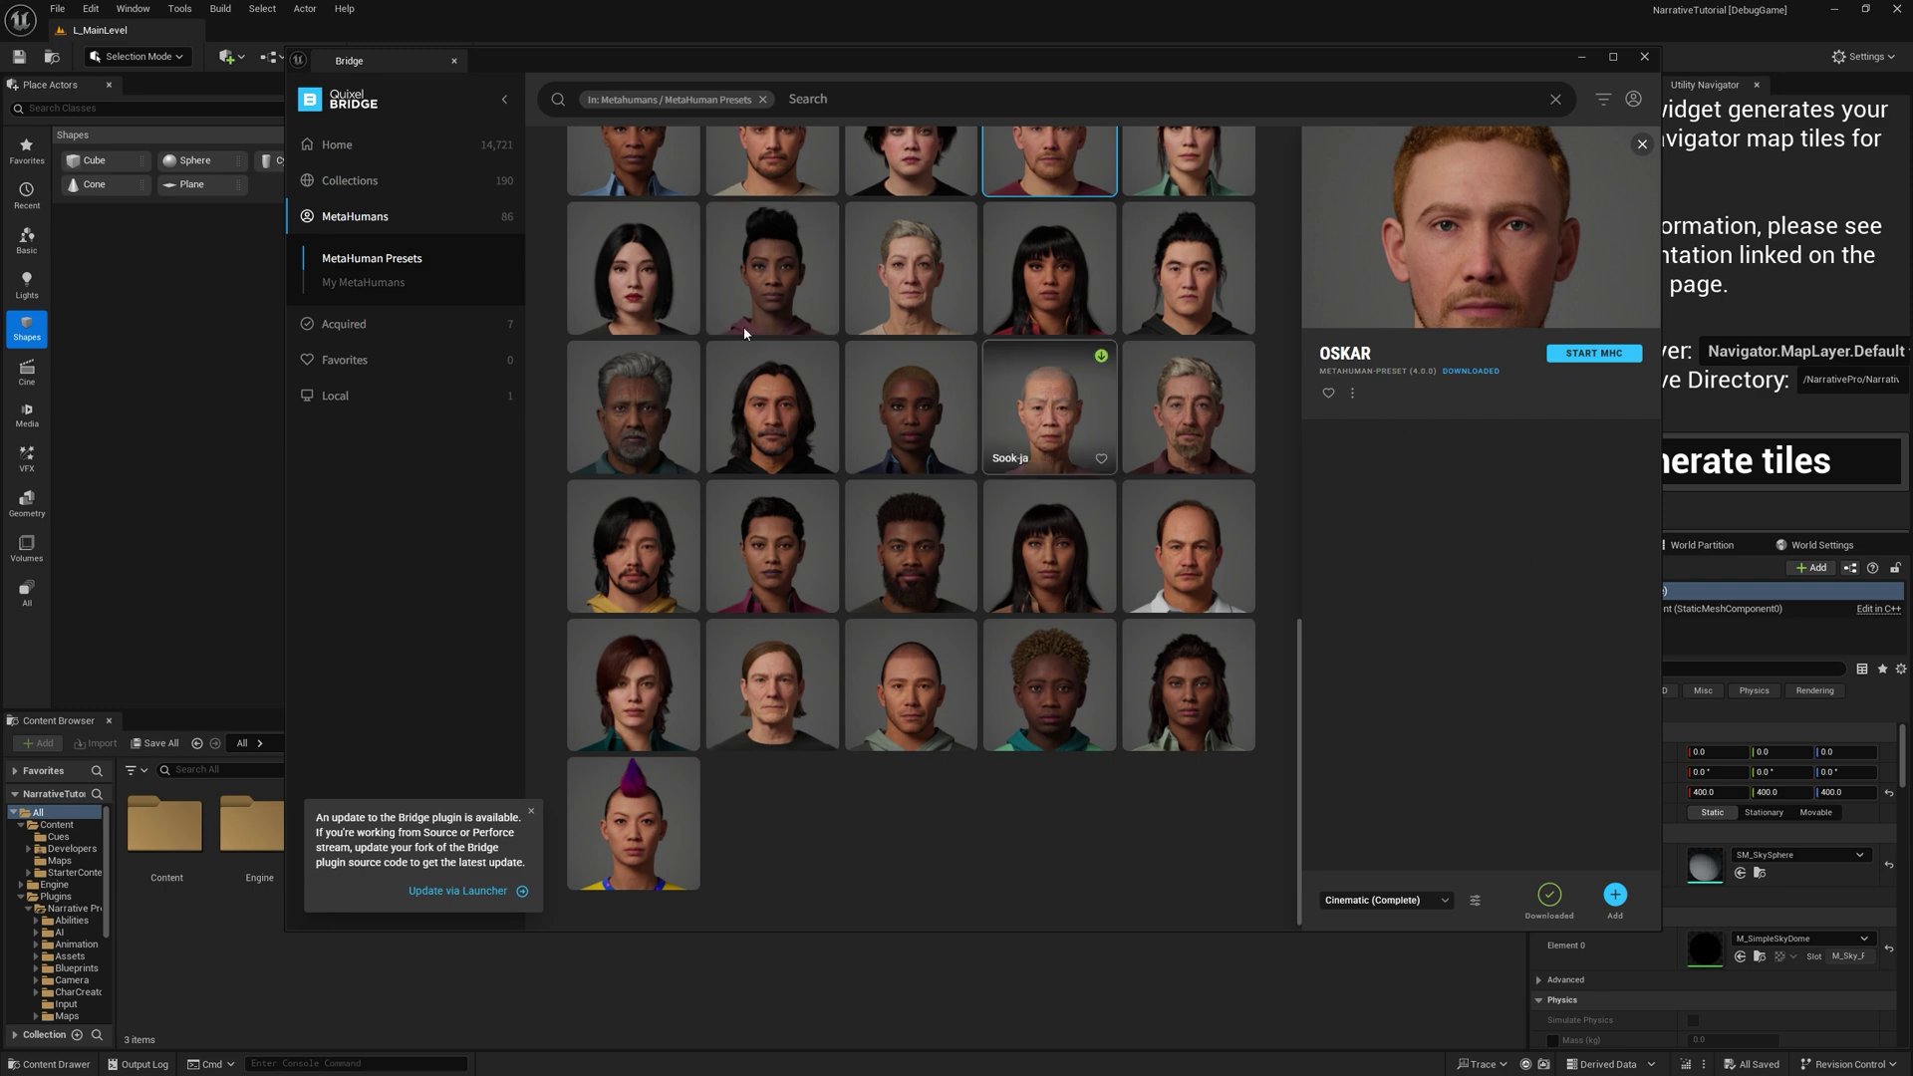
scroll(700, 312, "up", 3)
scroll(937, 468, "down", 3)
left_click(638, 681)
scroll(758, 618, "up", 5)
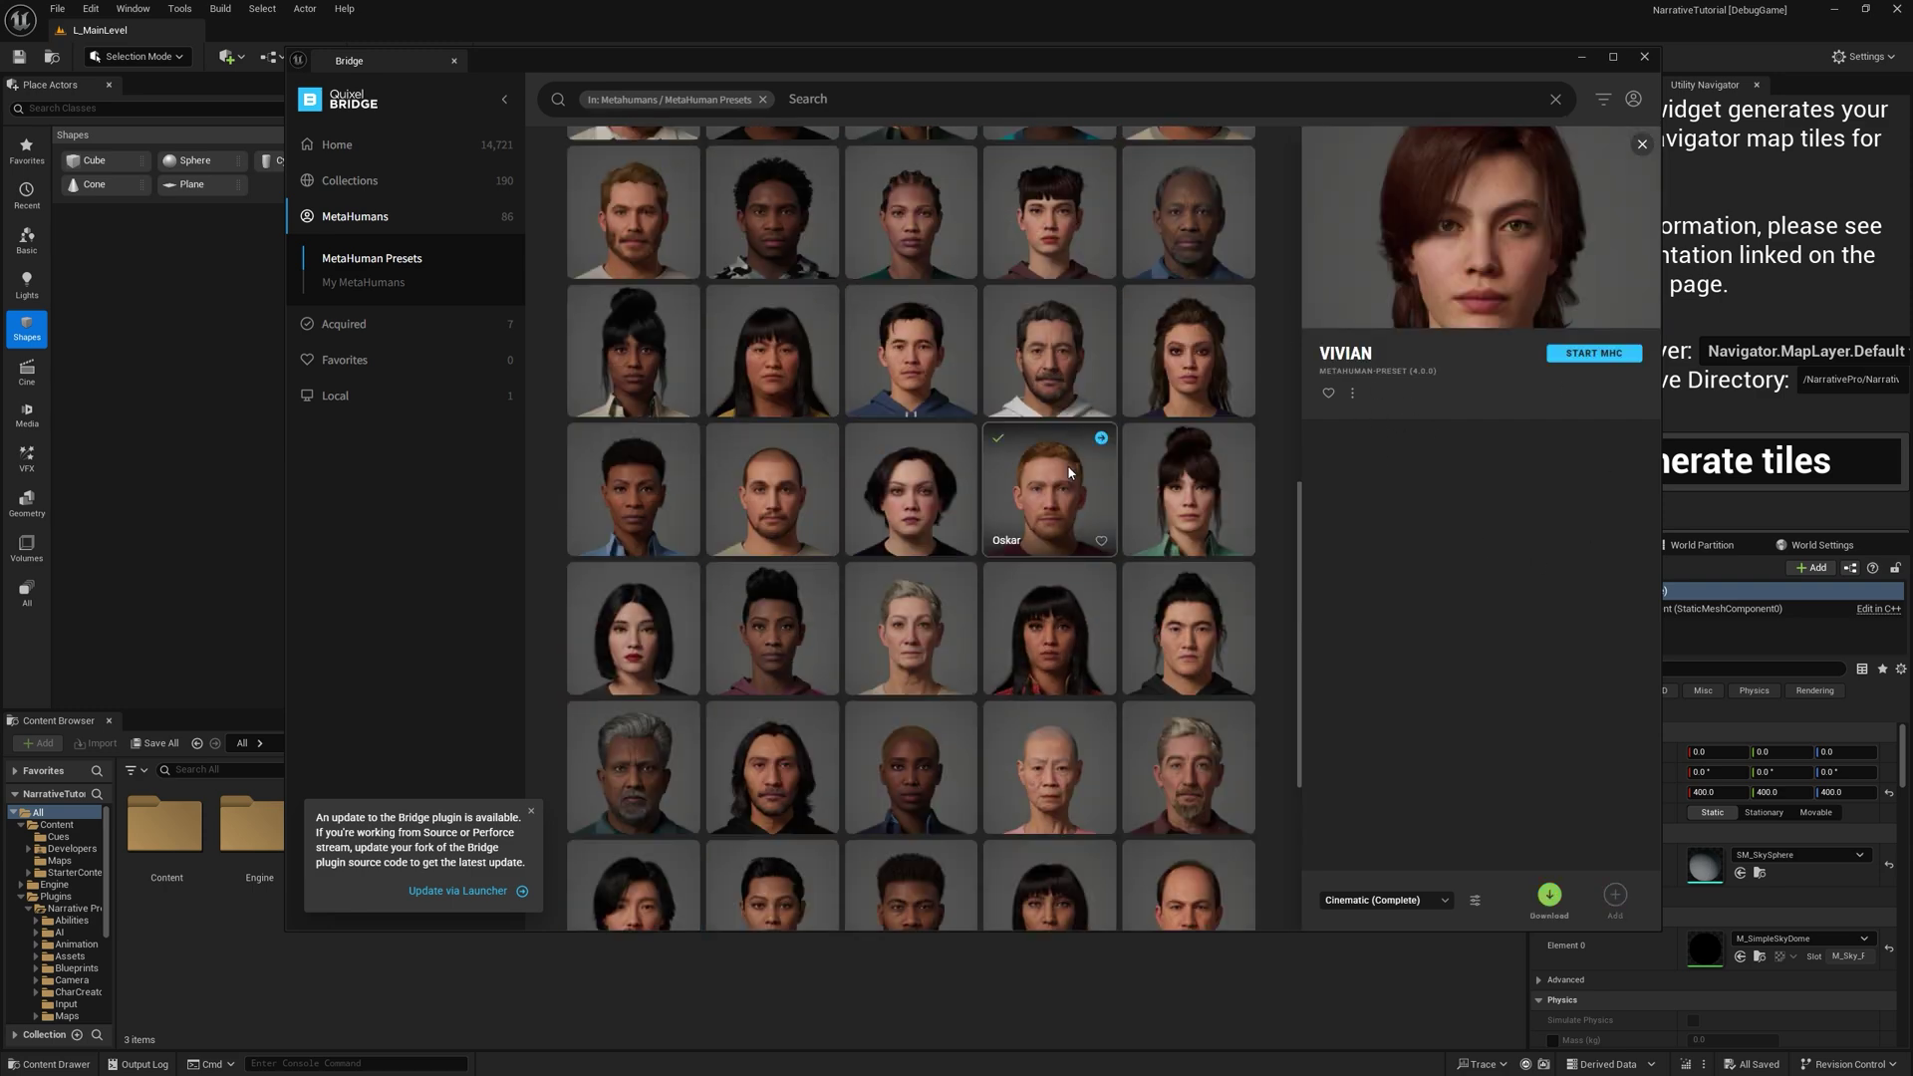
left_click(1049, 489)
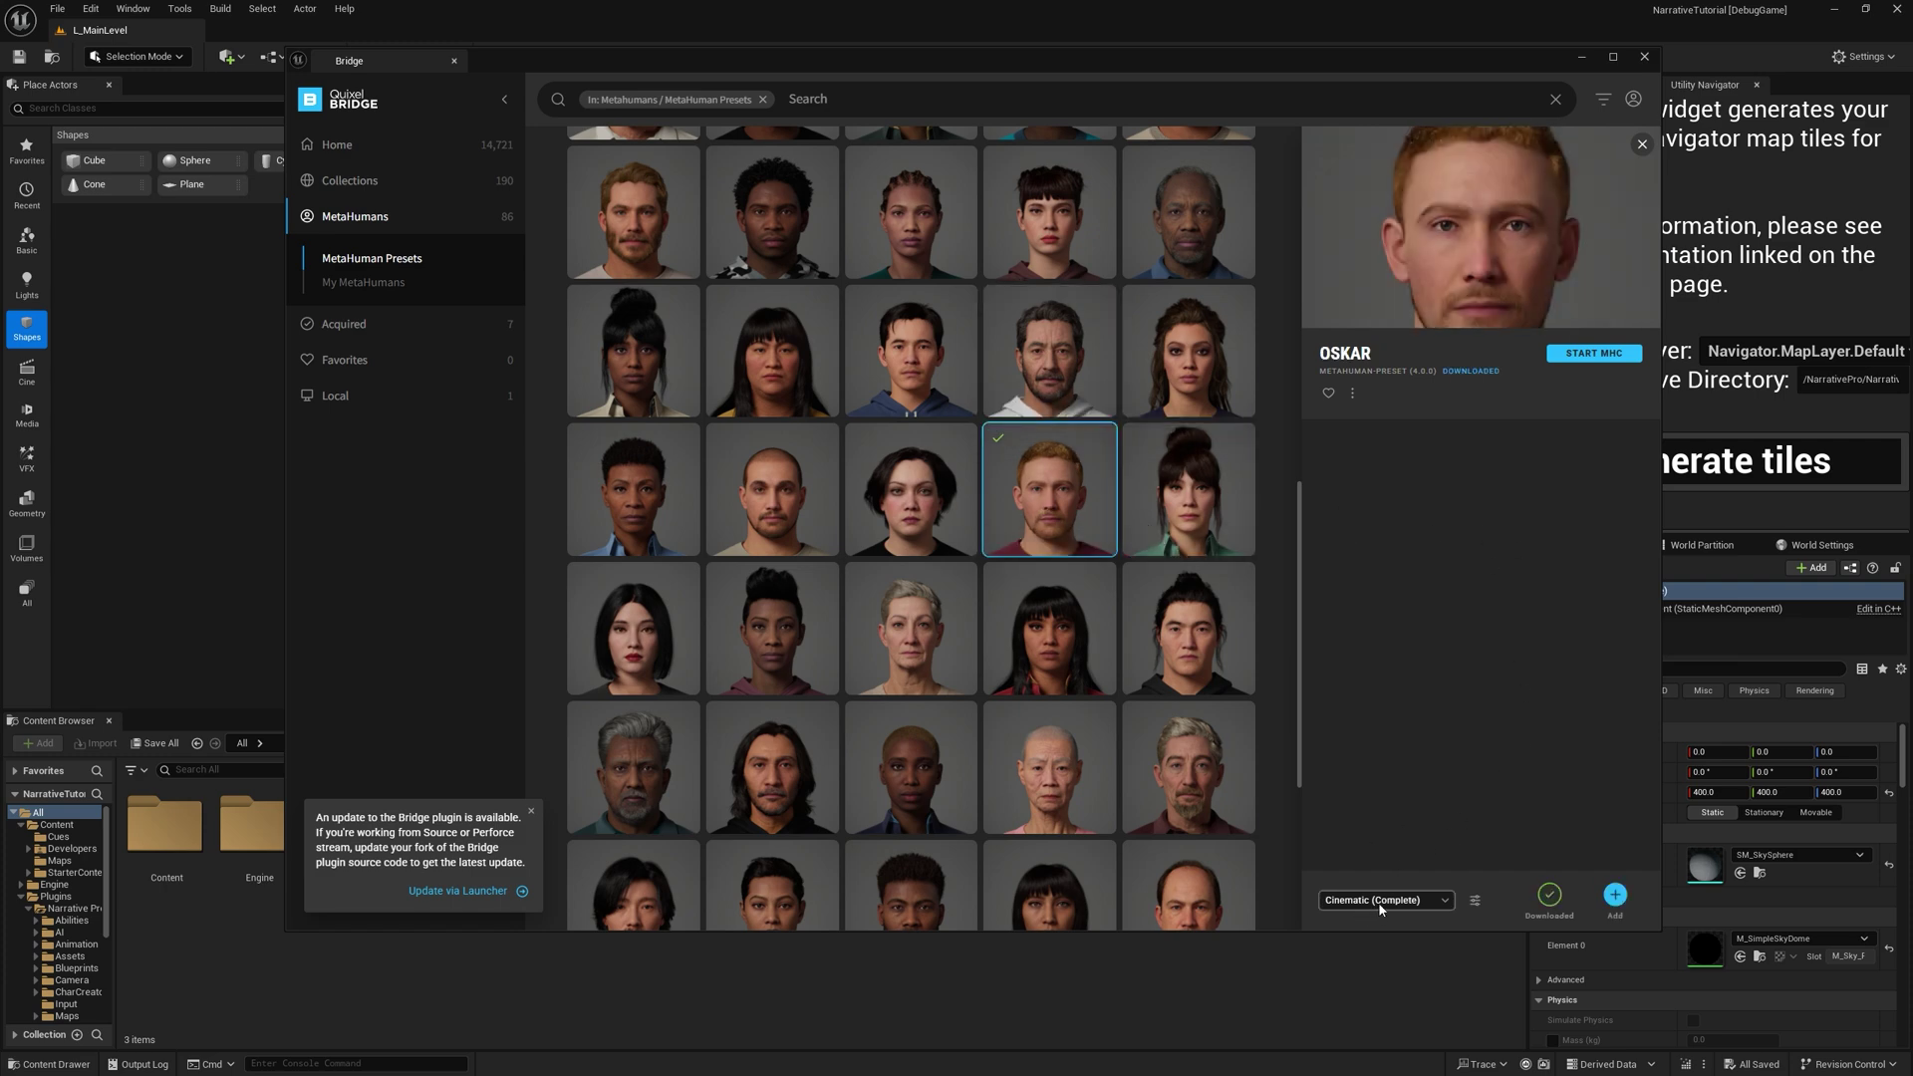
left_click(1615, 896)
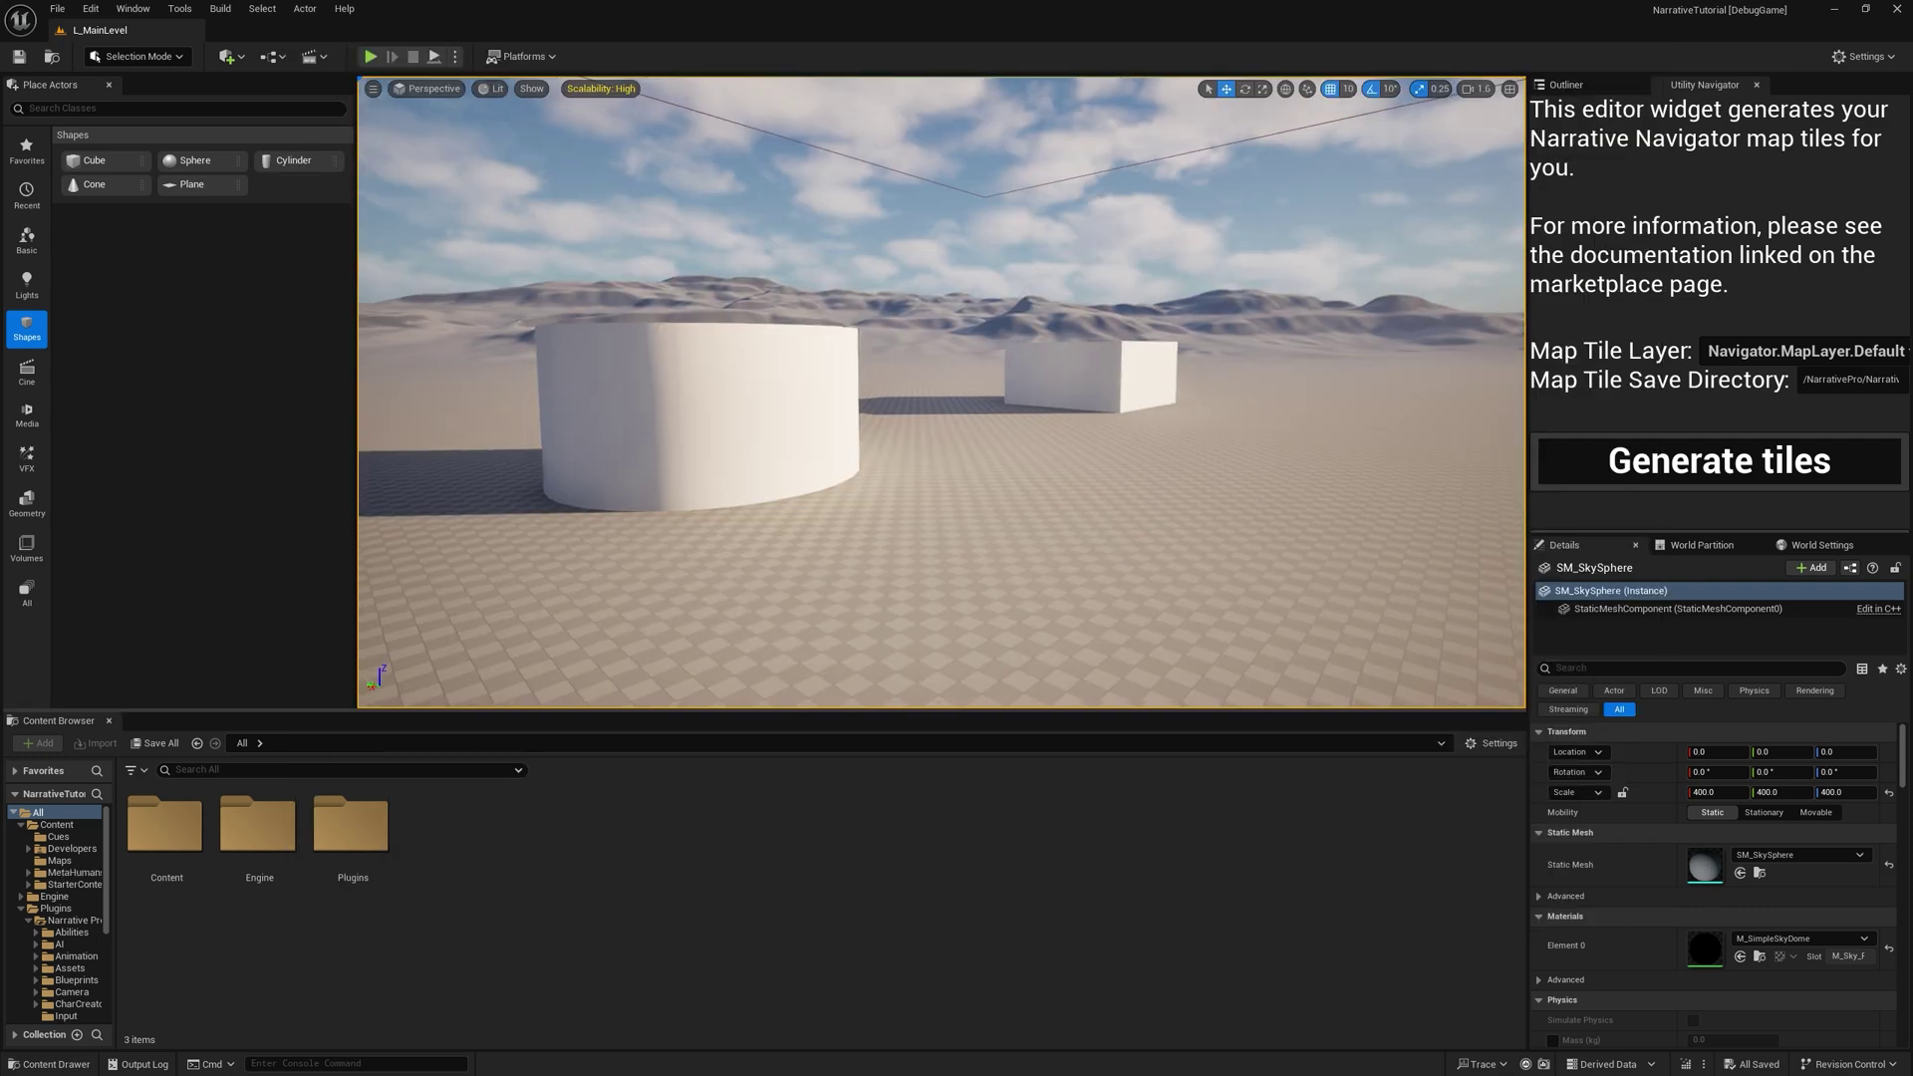
Step: Play the level, pause the game and save it to Empty Slot 1
right_click_drag(843, 473, 819, 573)
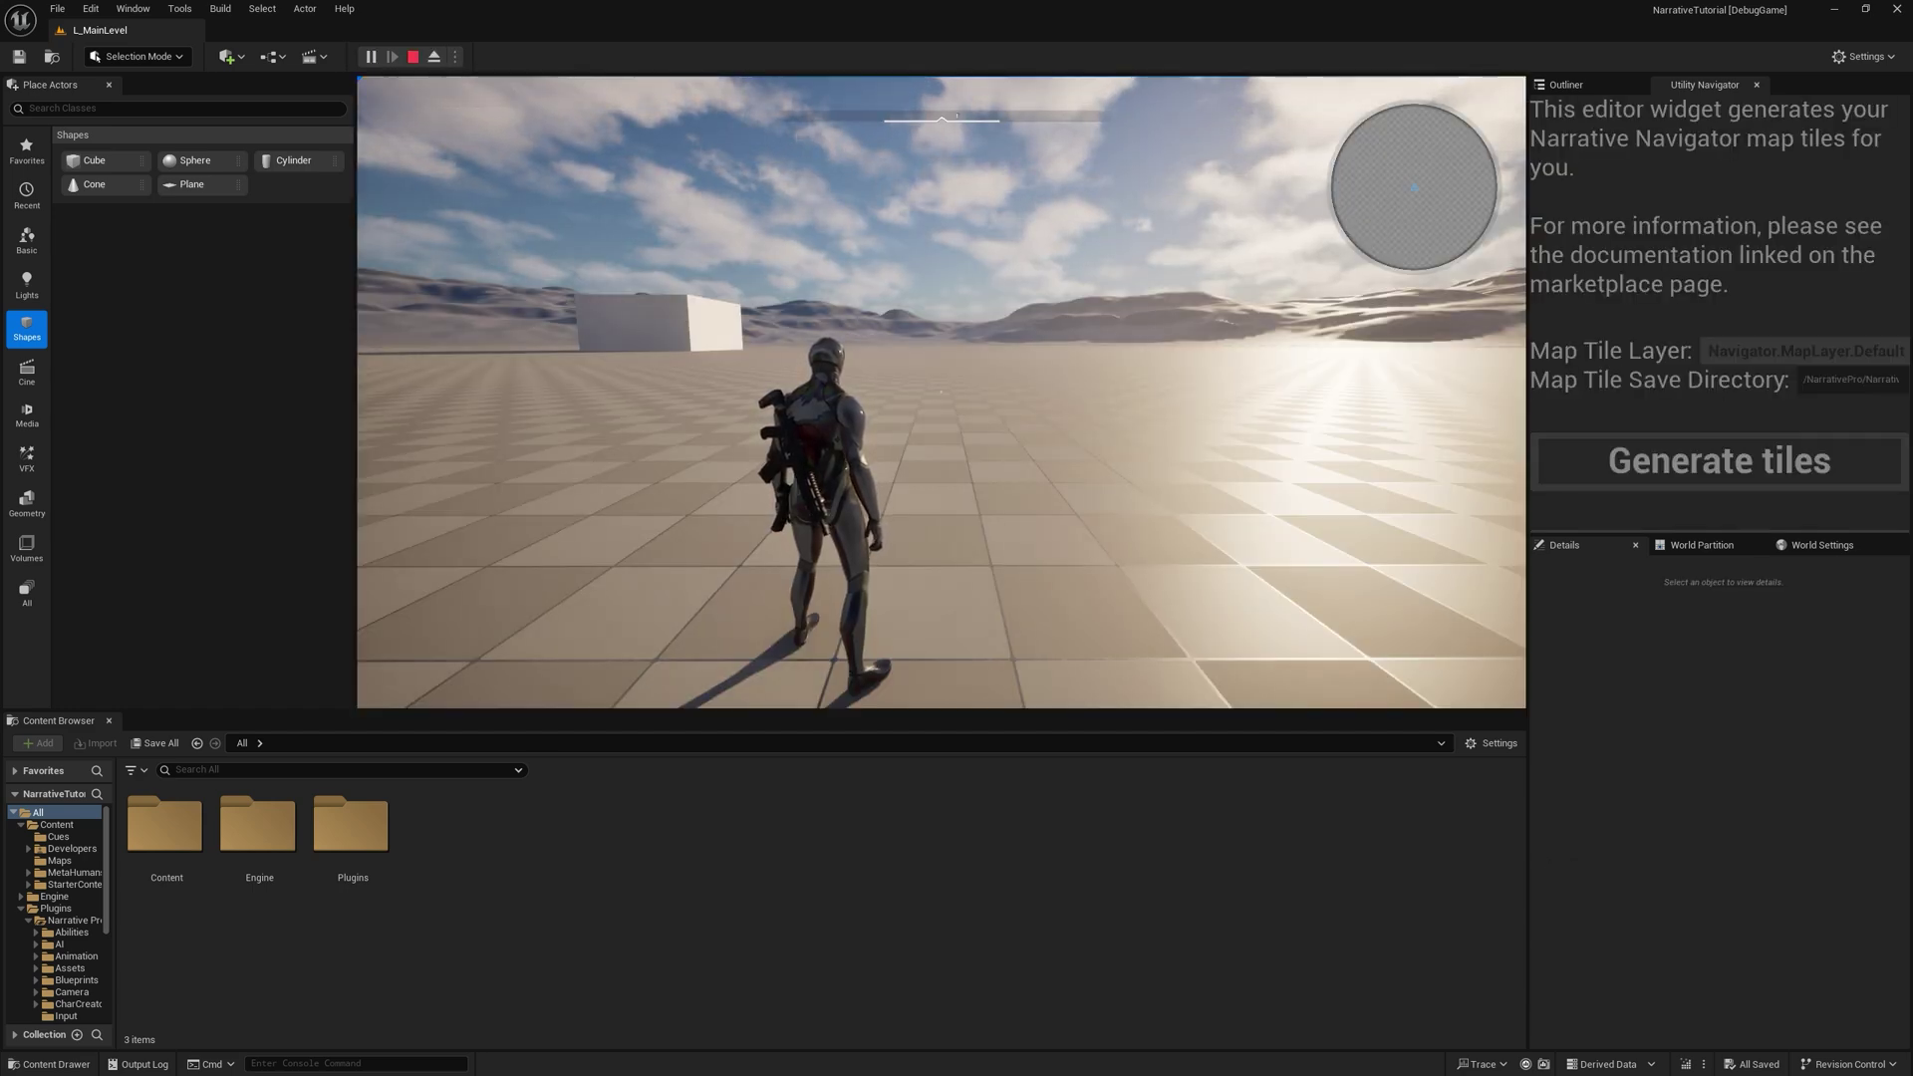
key("Escape")
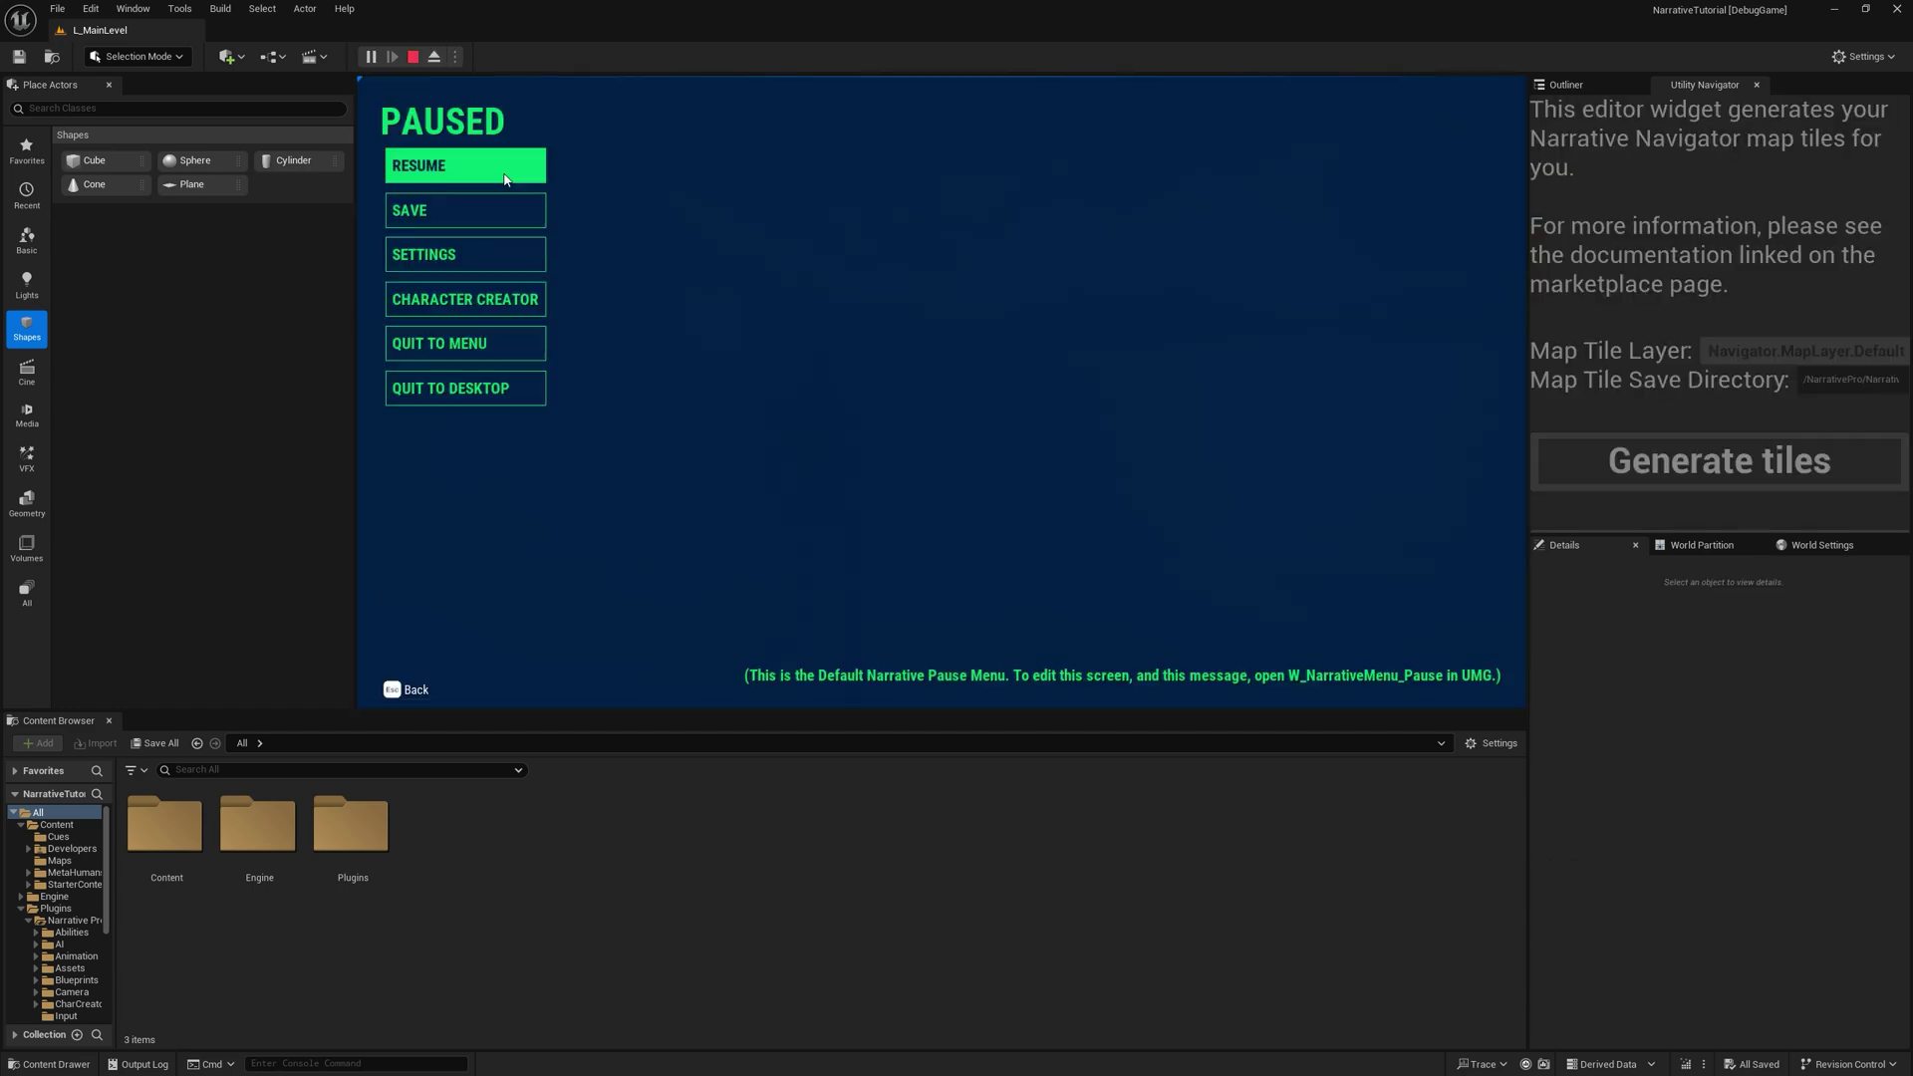
left_click(500, 212)
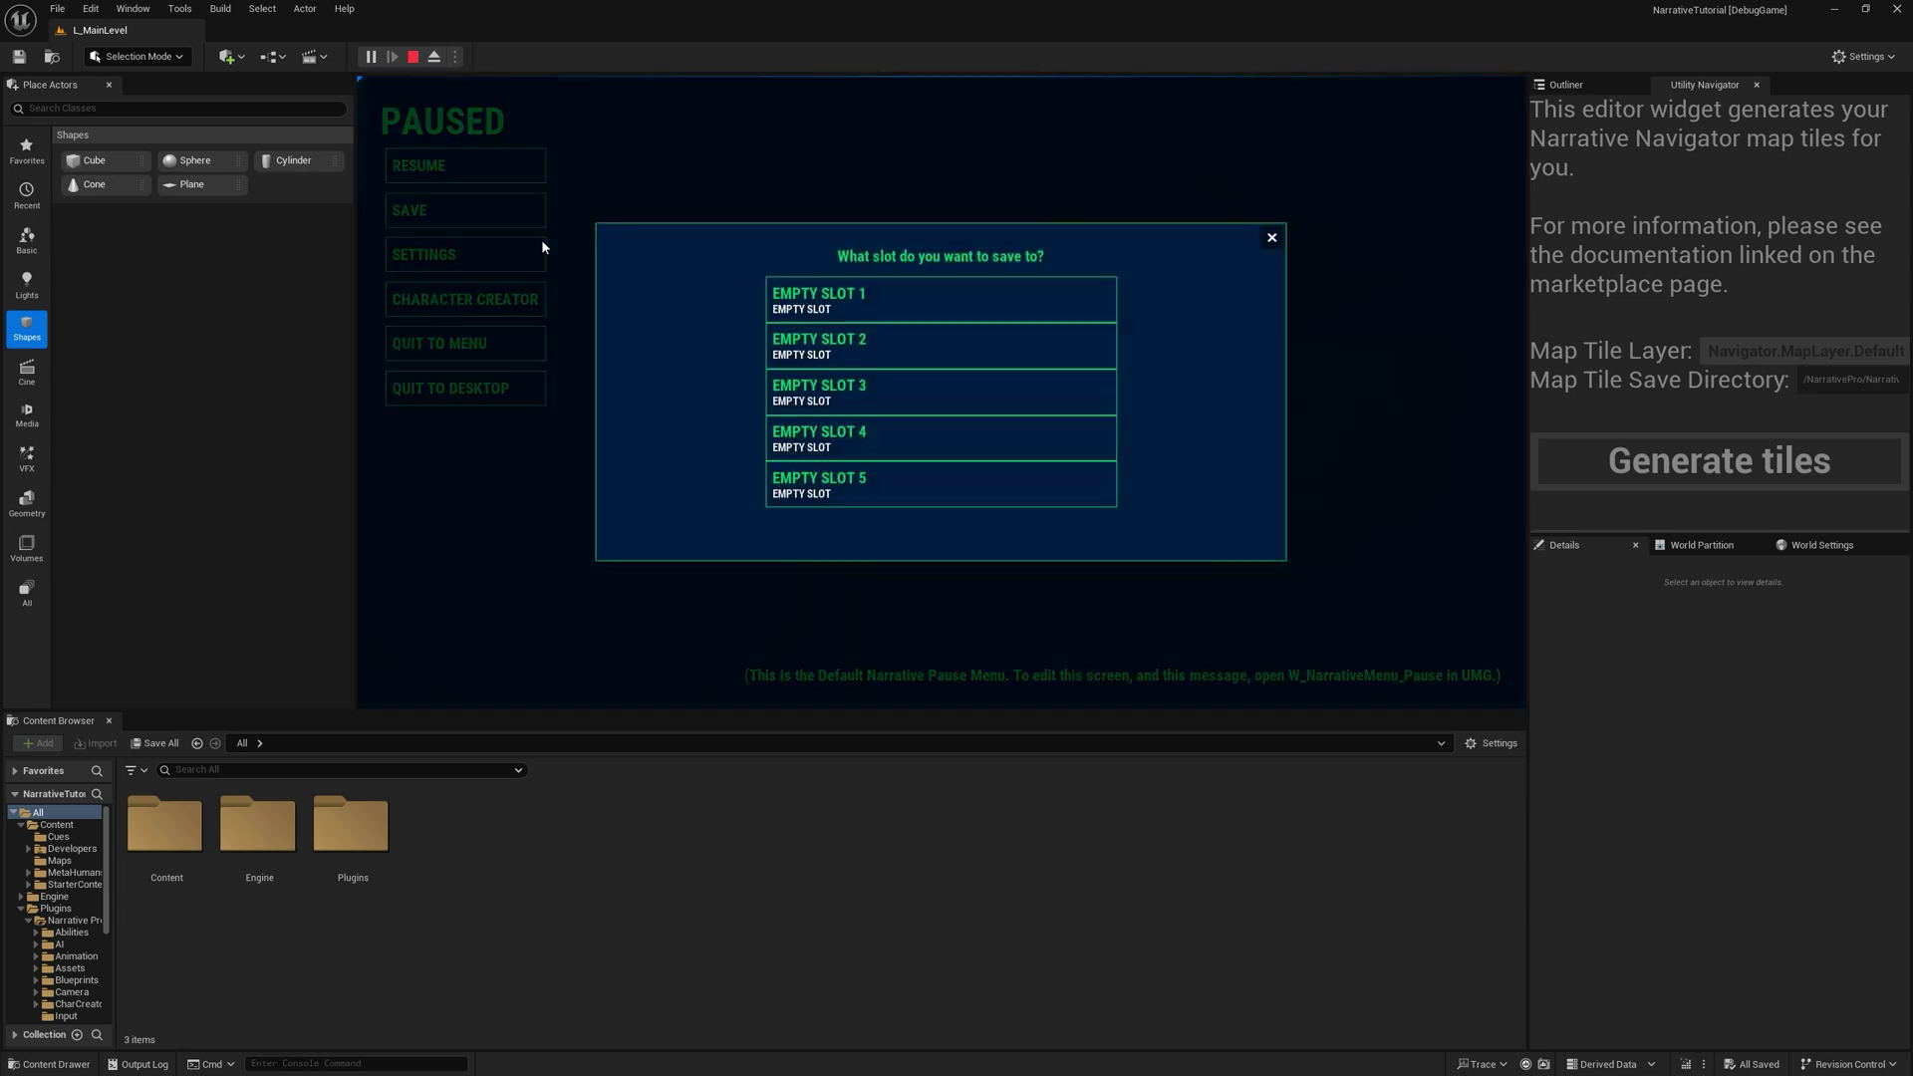
left_click(863, 301)
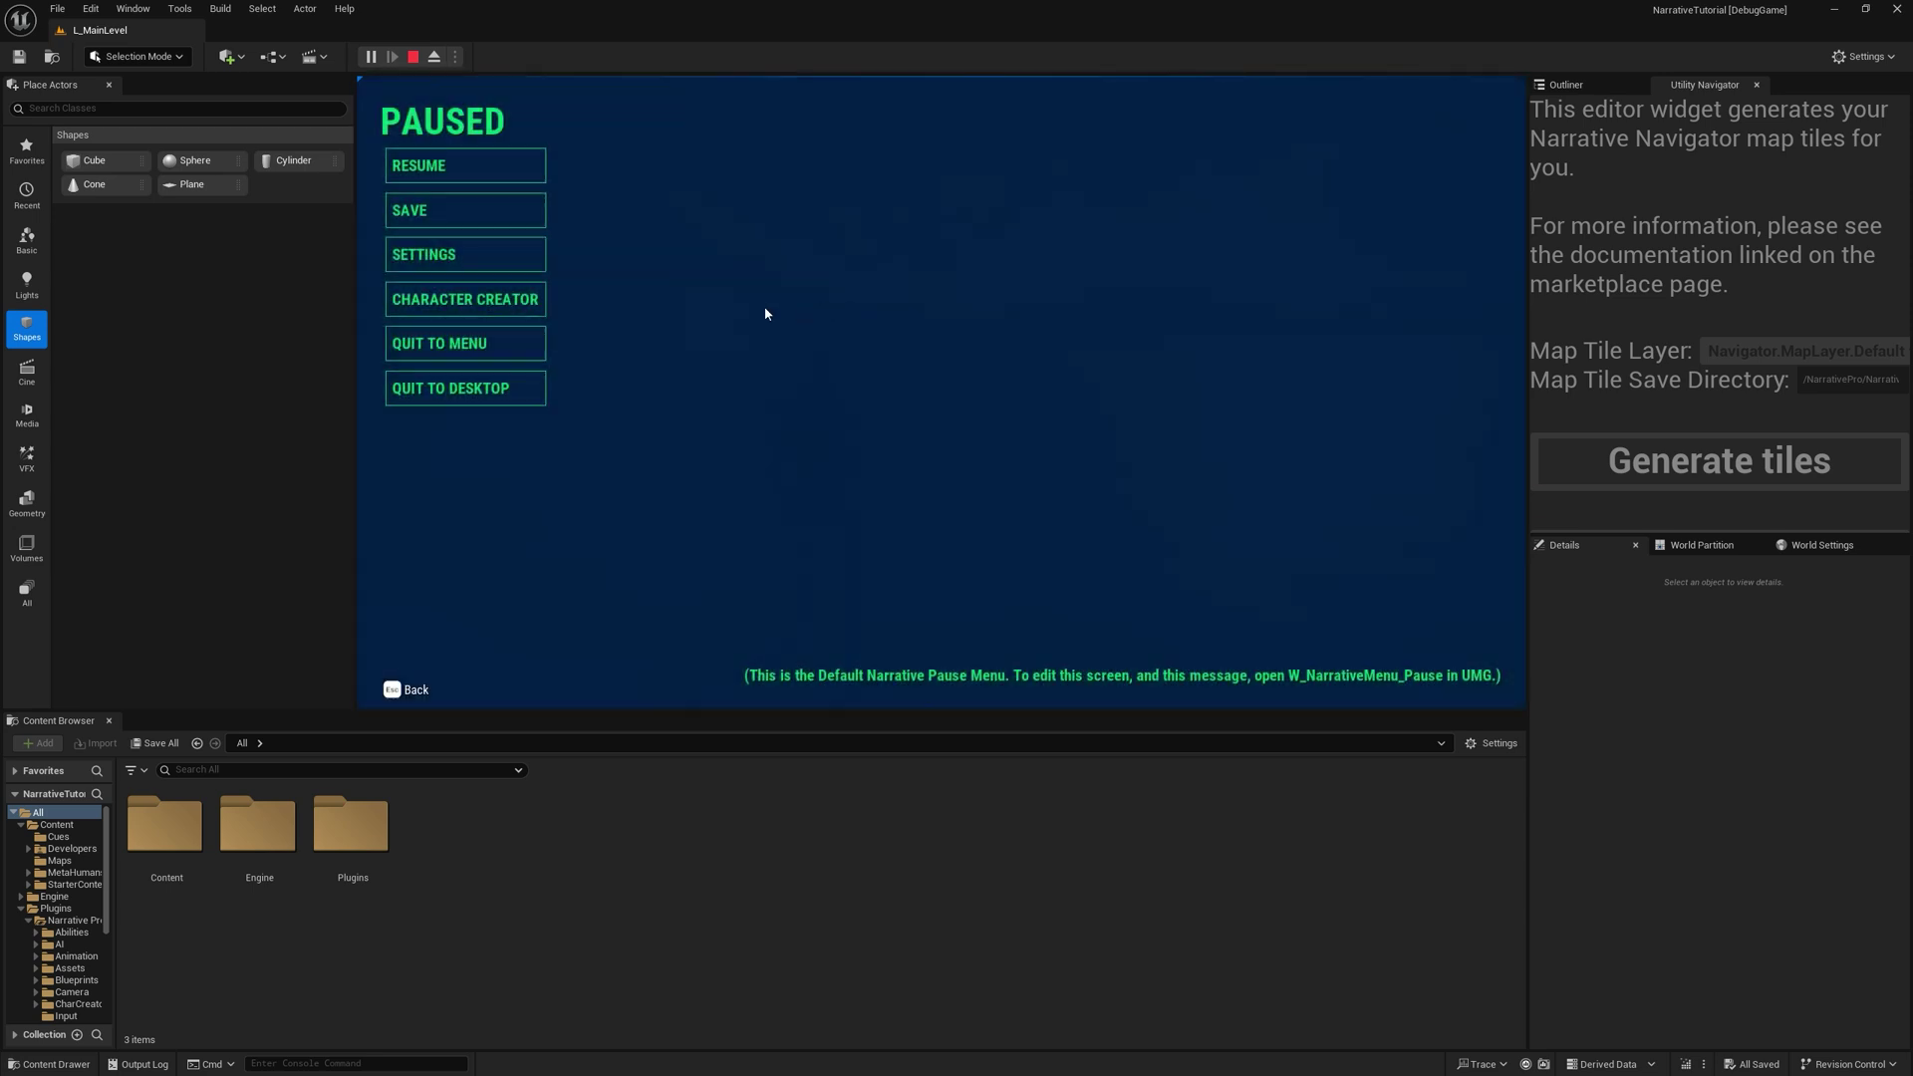
Step: Open the in-game Character Creator and enable the missing Live Link Control Rig and Apple ARKit Face Support plugins
left_click(463, 303)
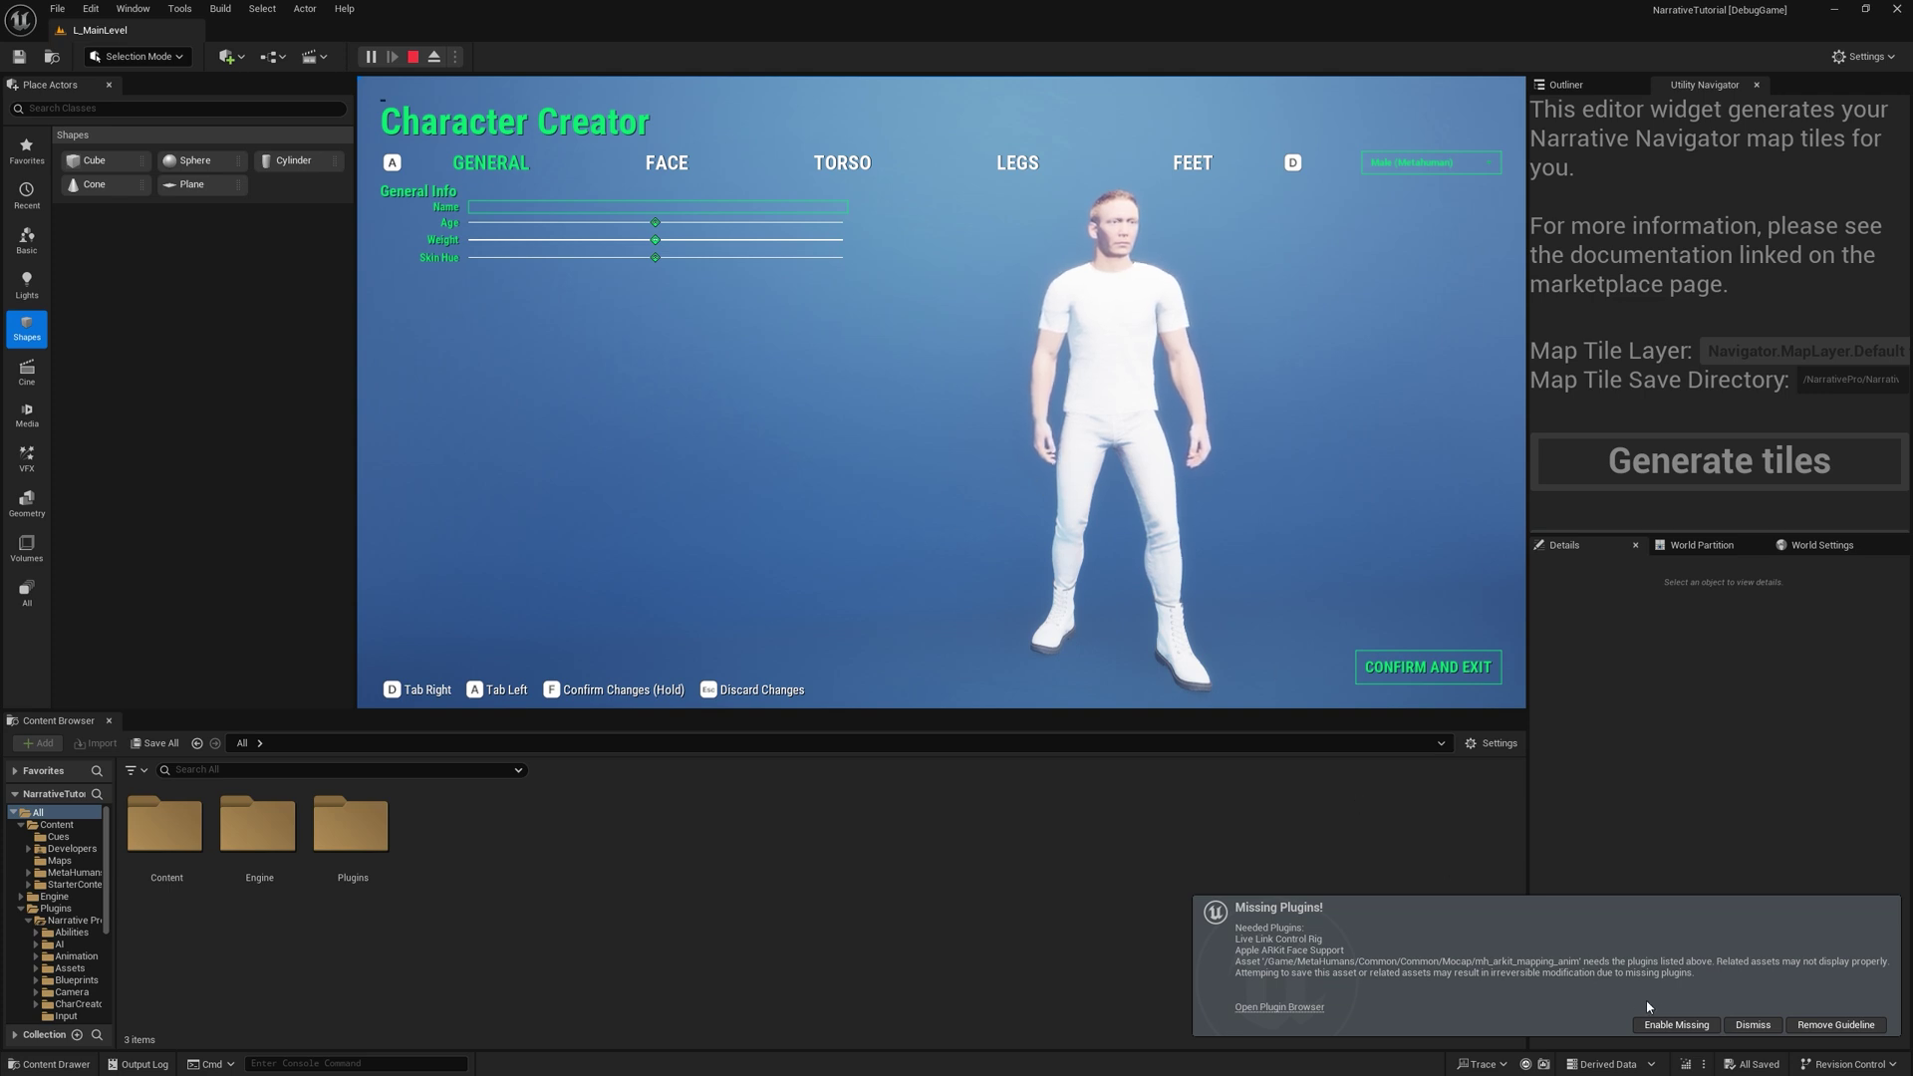
left_click(1677, 1026)
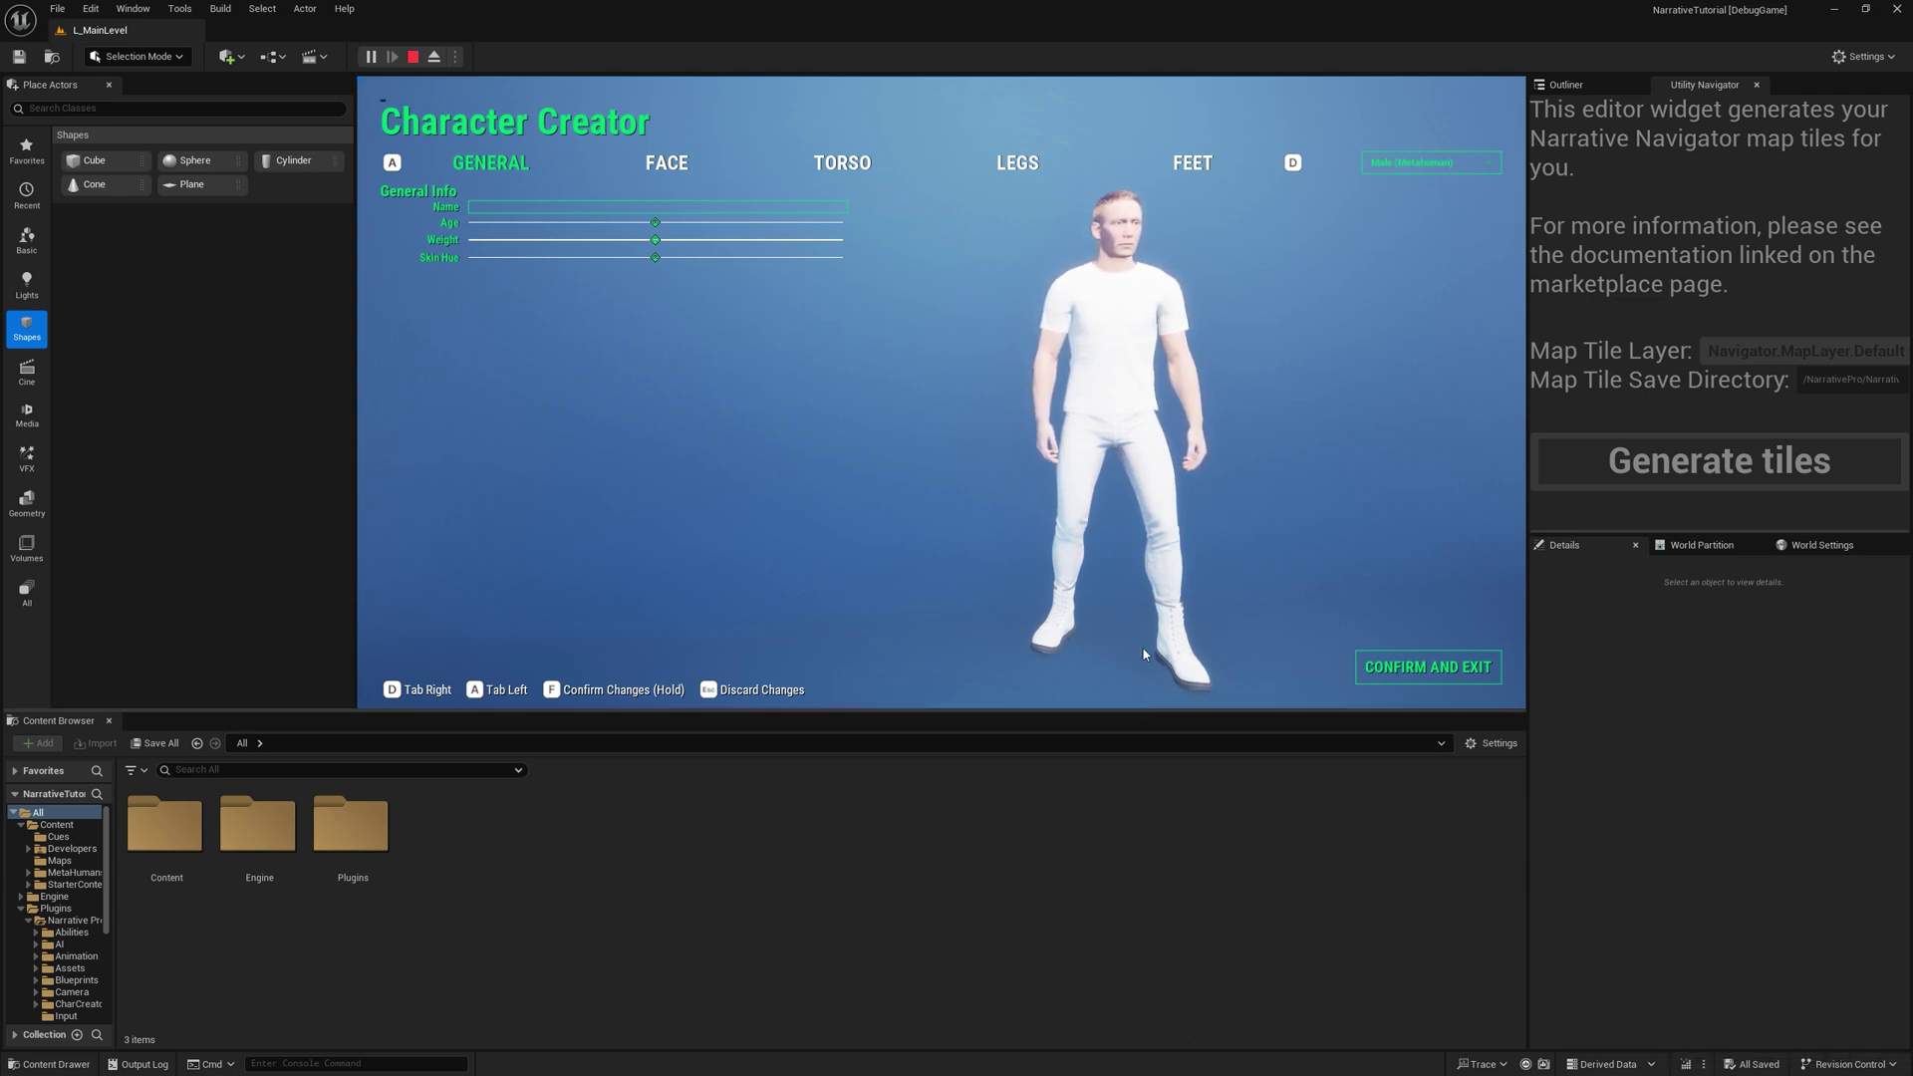
Step: Try out the character's hairstyles, including Bald, and set the T-shirt's primary and secondary colors to black
left_click(657, 163)
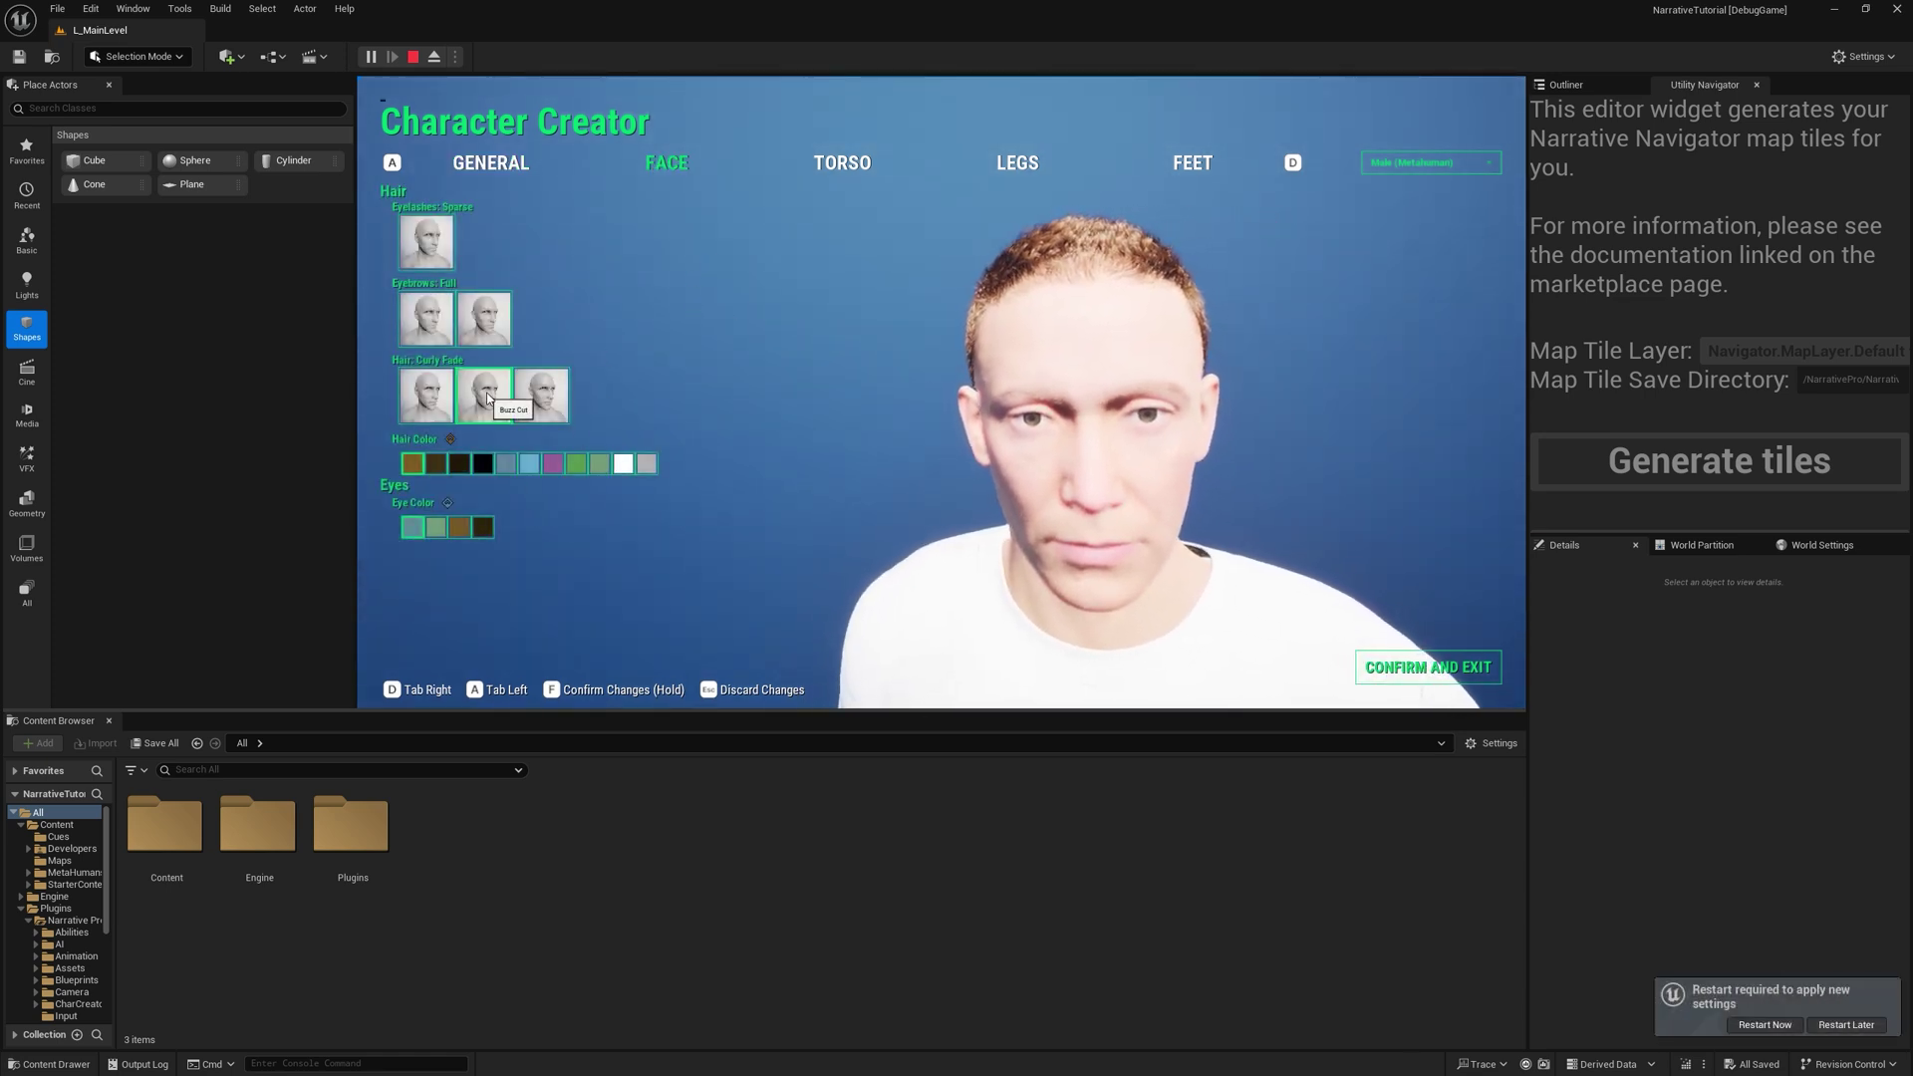
left_click(430, 399)
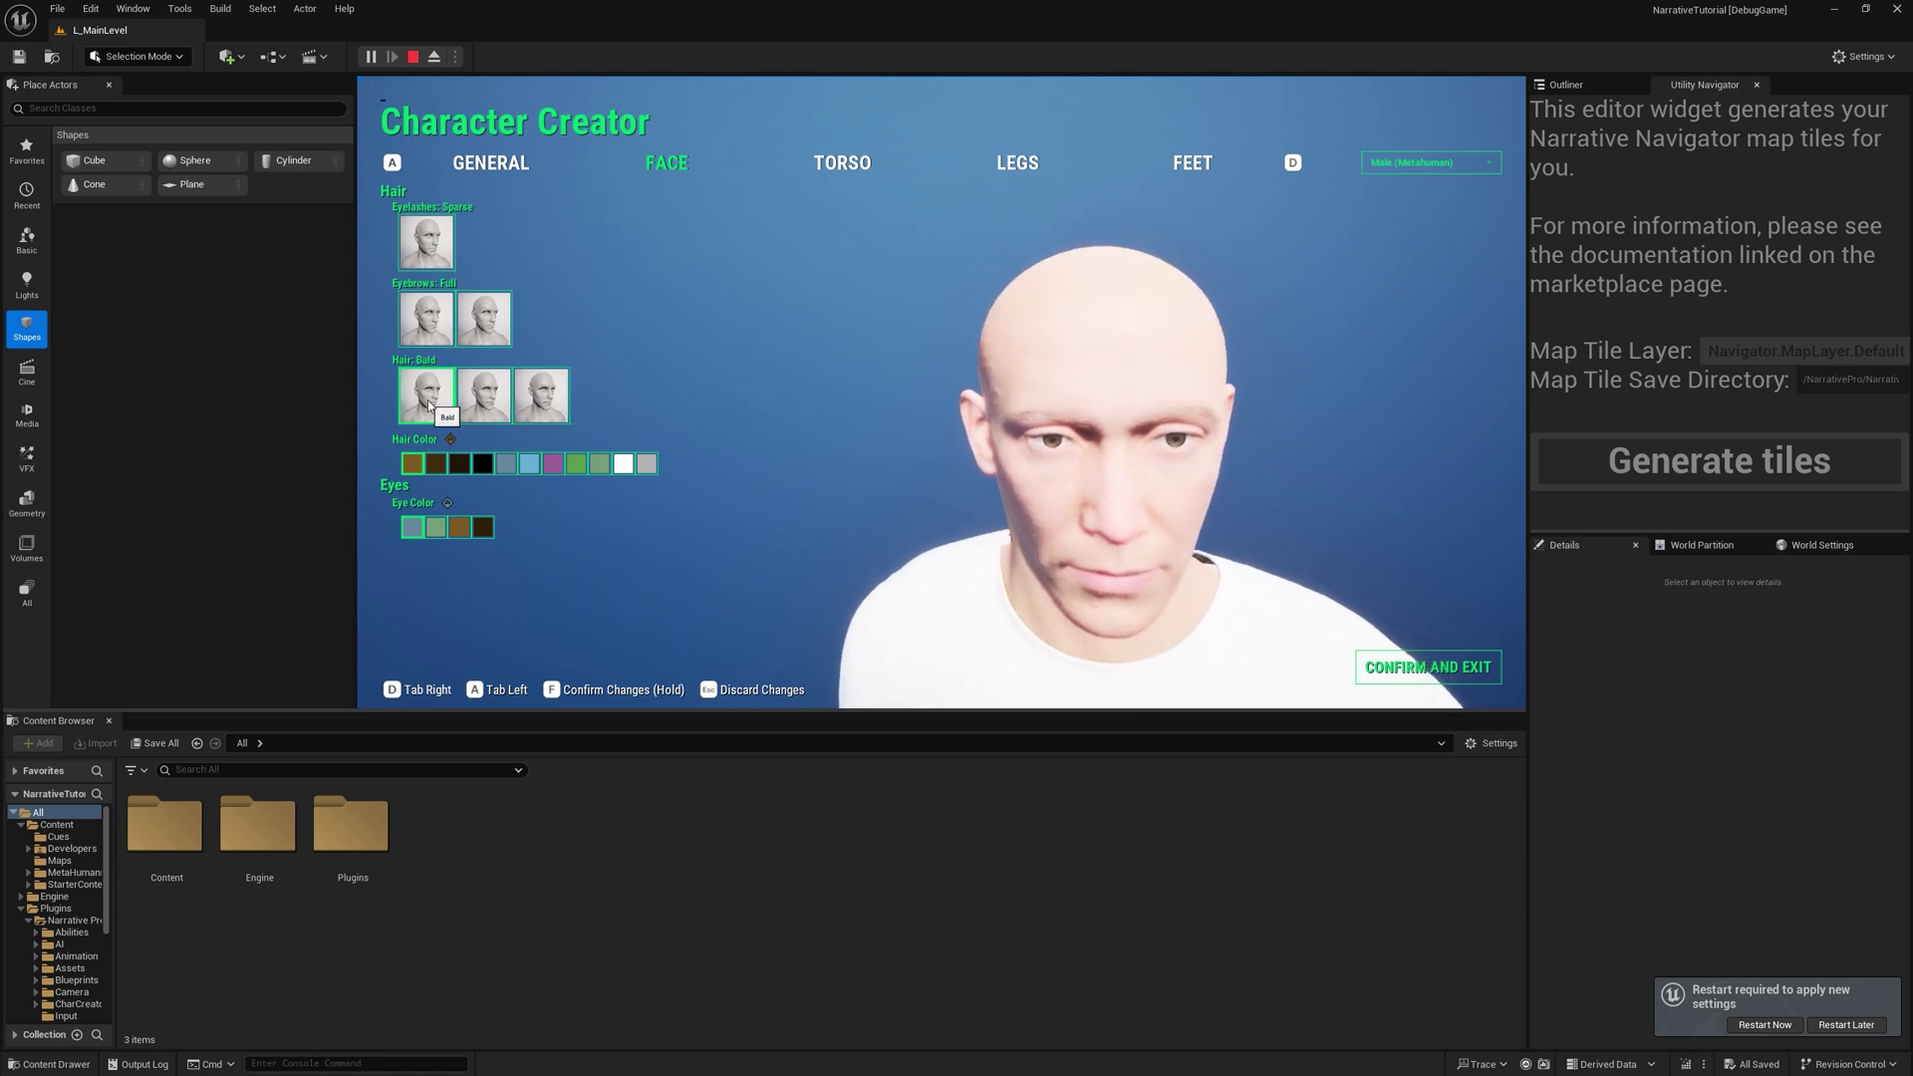
left_click(810, 164)
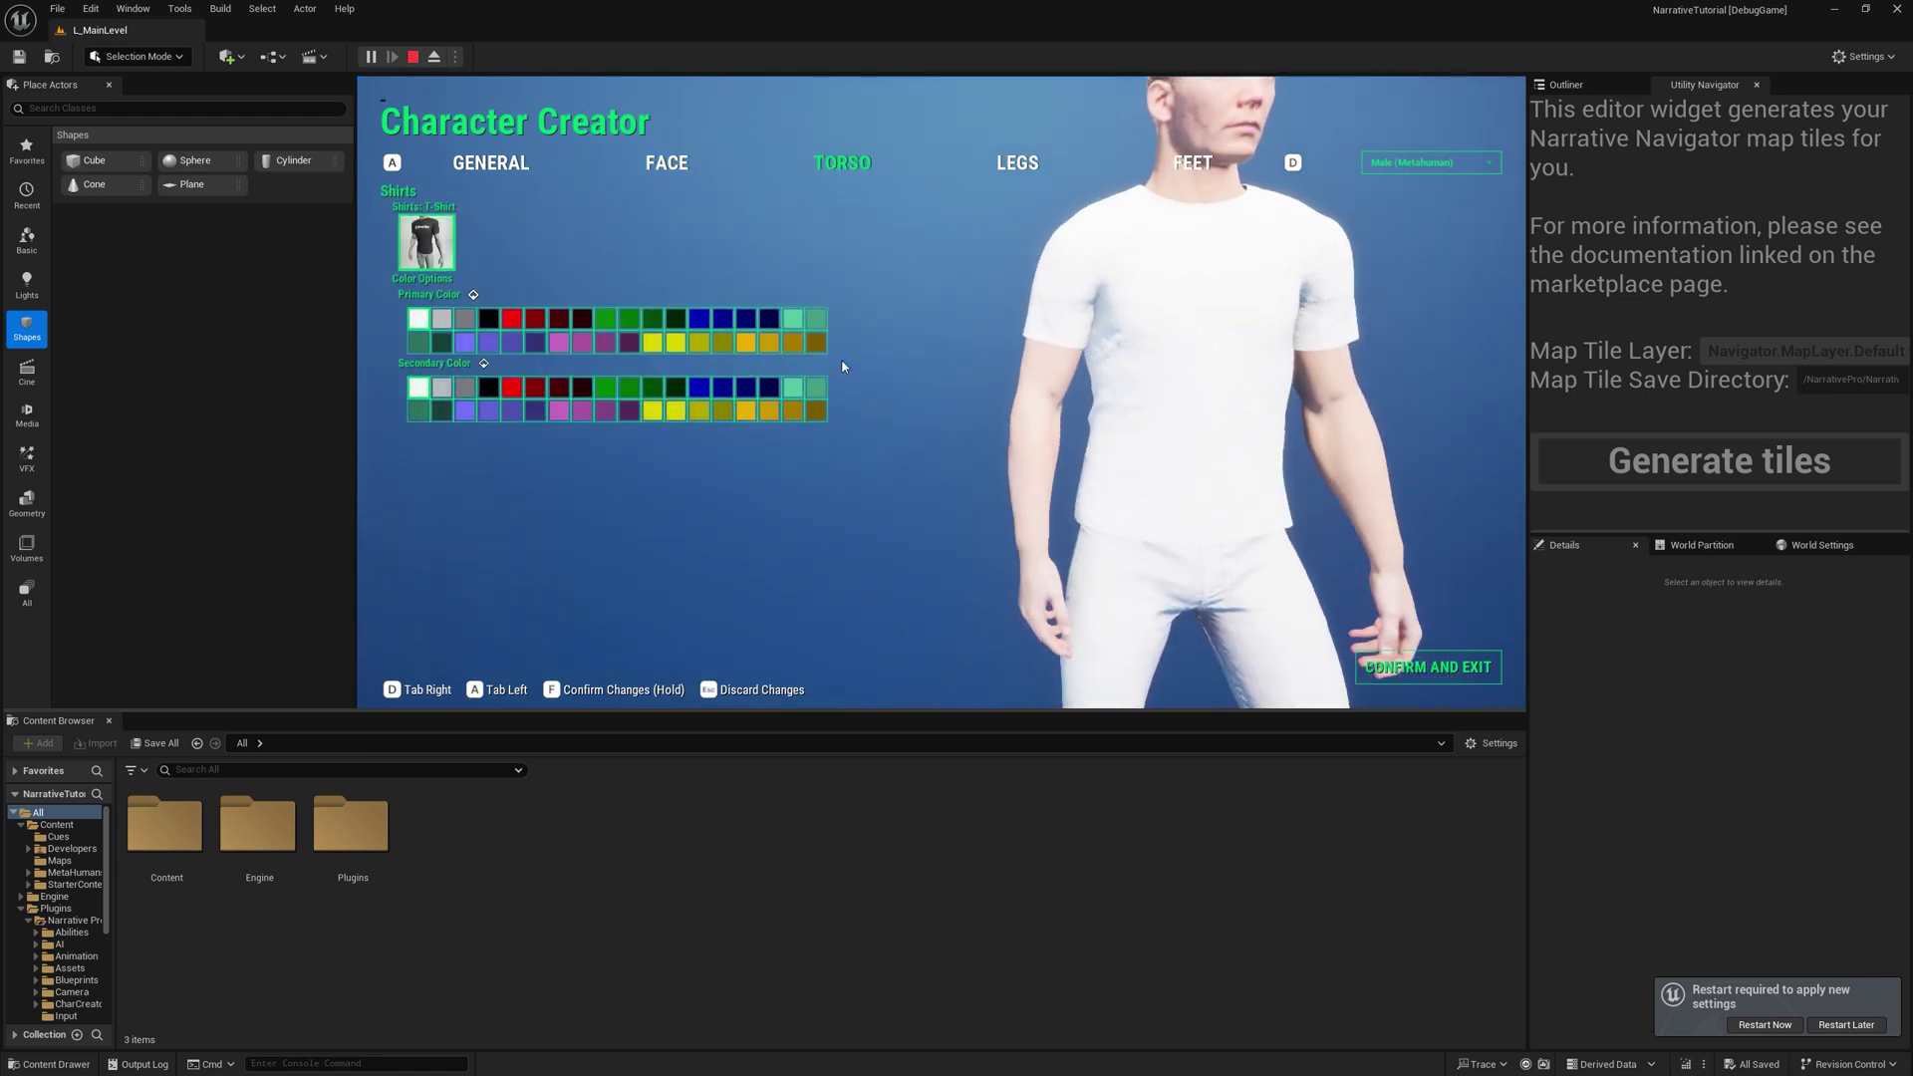
left_click(489, 318)
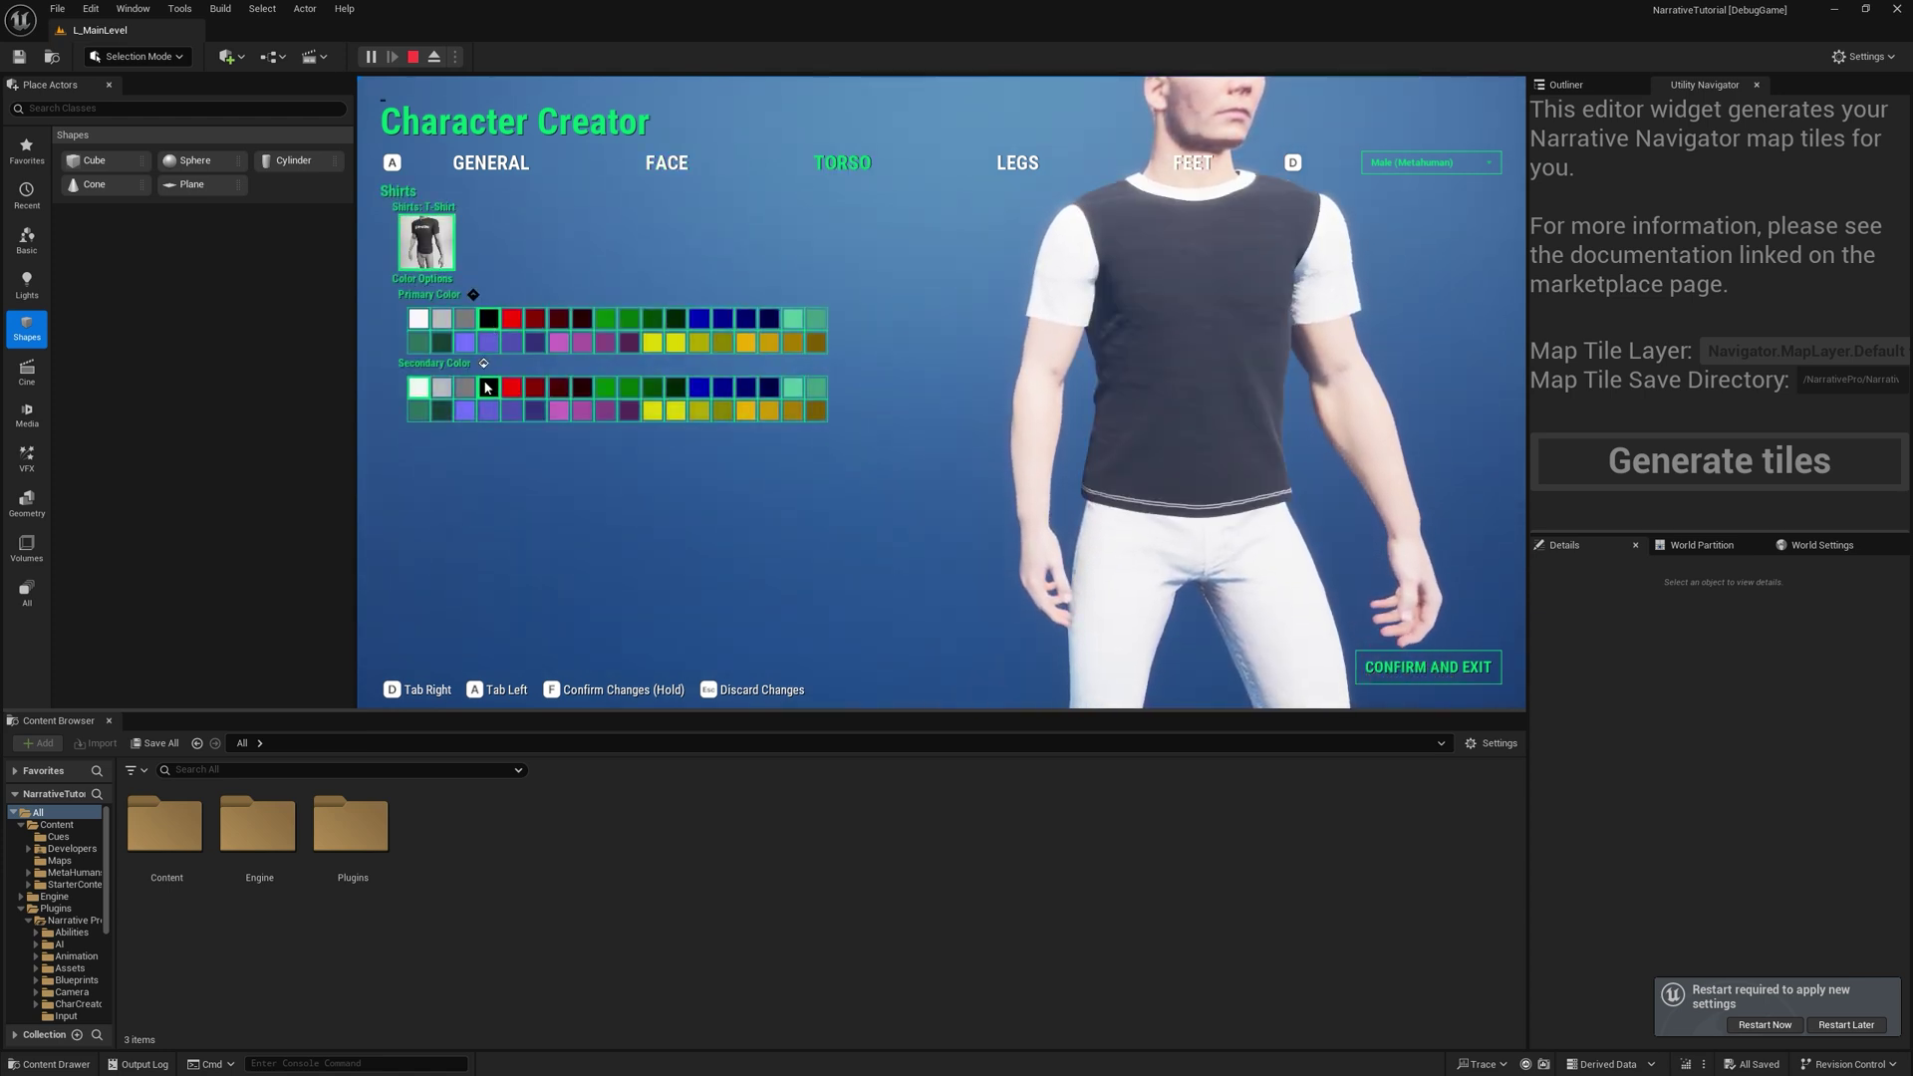
left_click(489, 387)
Step: Color the character's jeans grey and the boots brown
left_click(1017, 162)
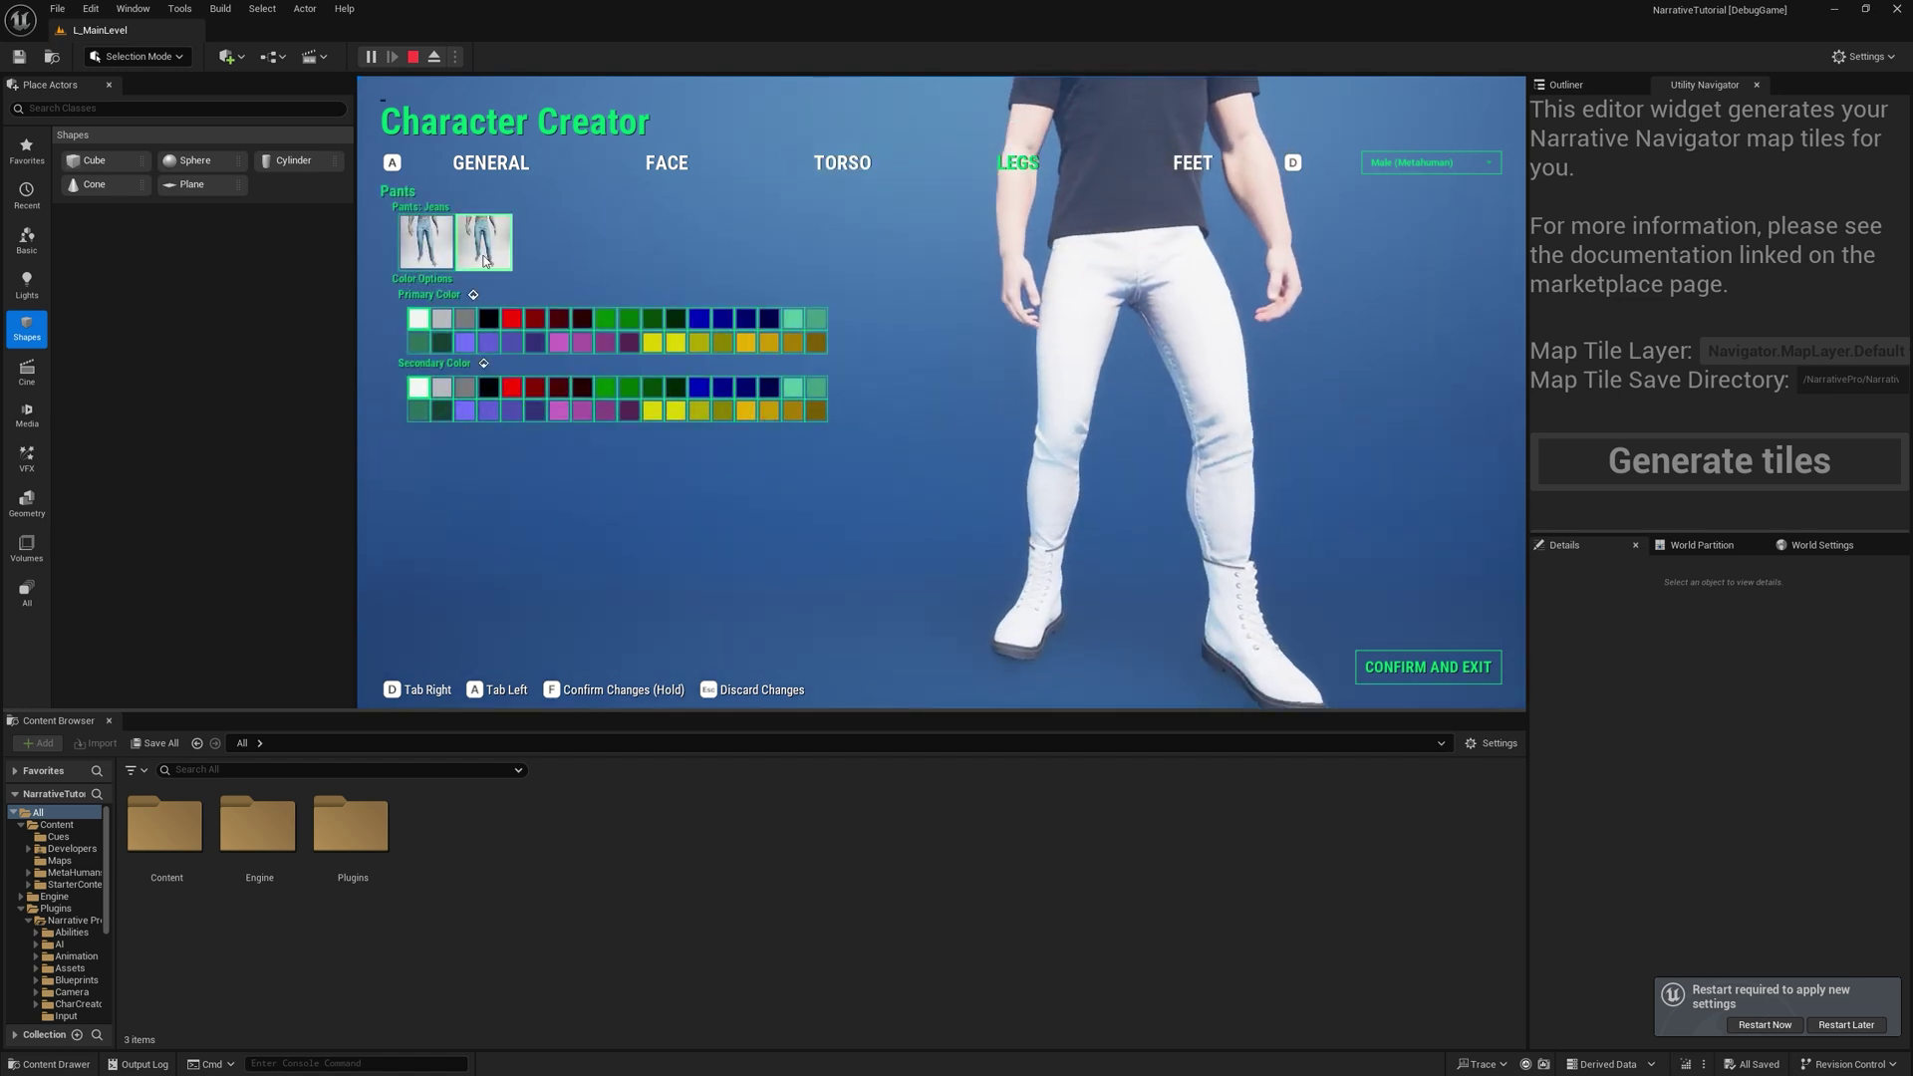
left_click(1193, 163)
Step: Enter the character's name in the general info, confirm the character and save the appearance
left_click(491, 163)
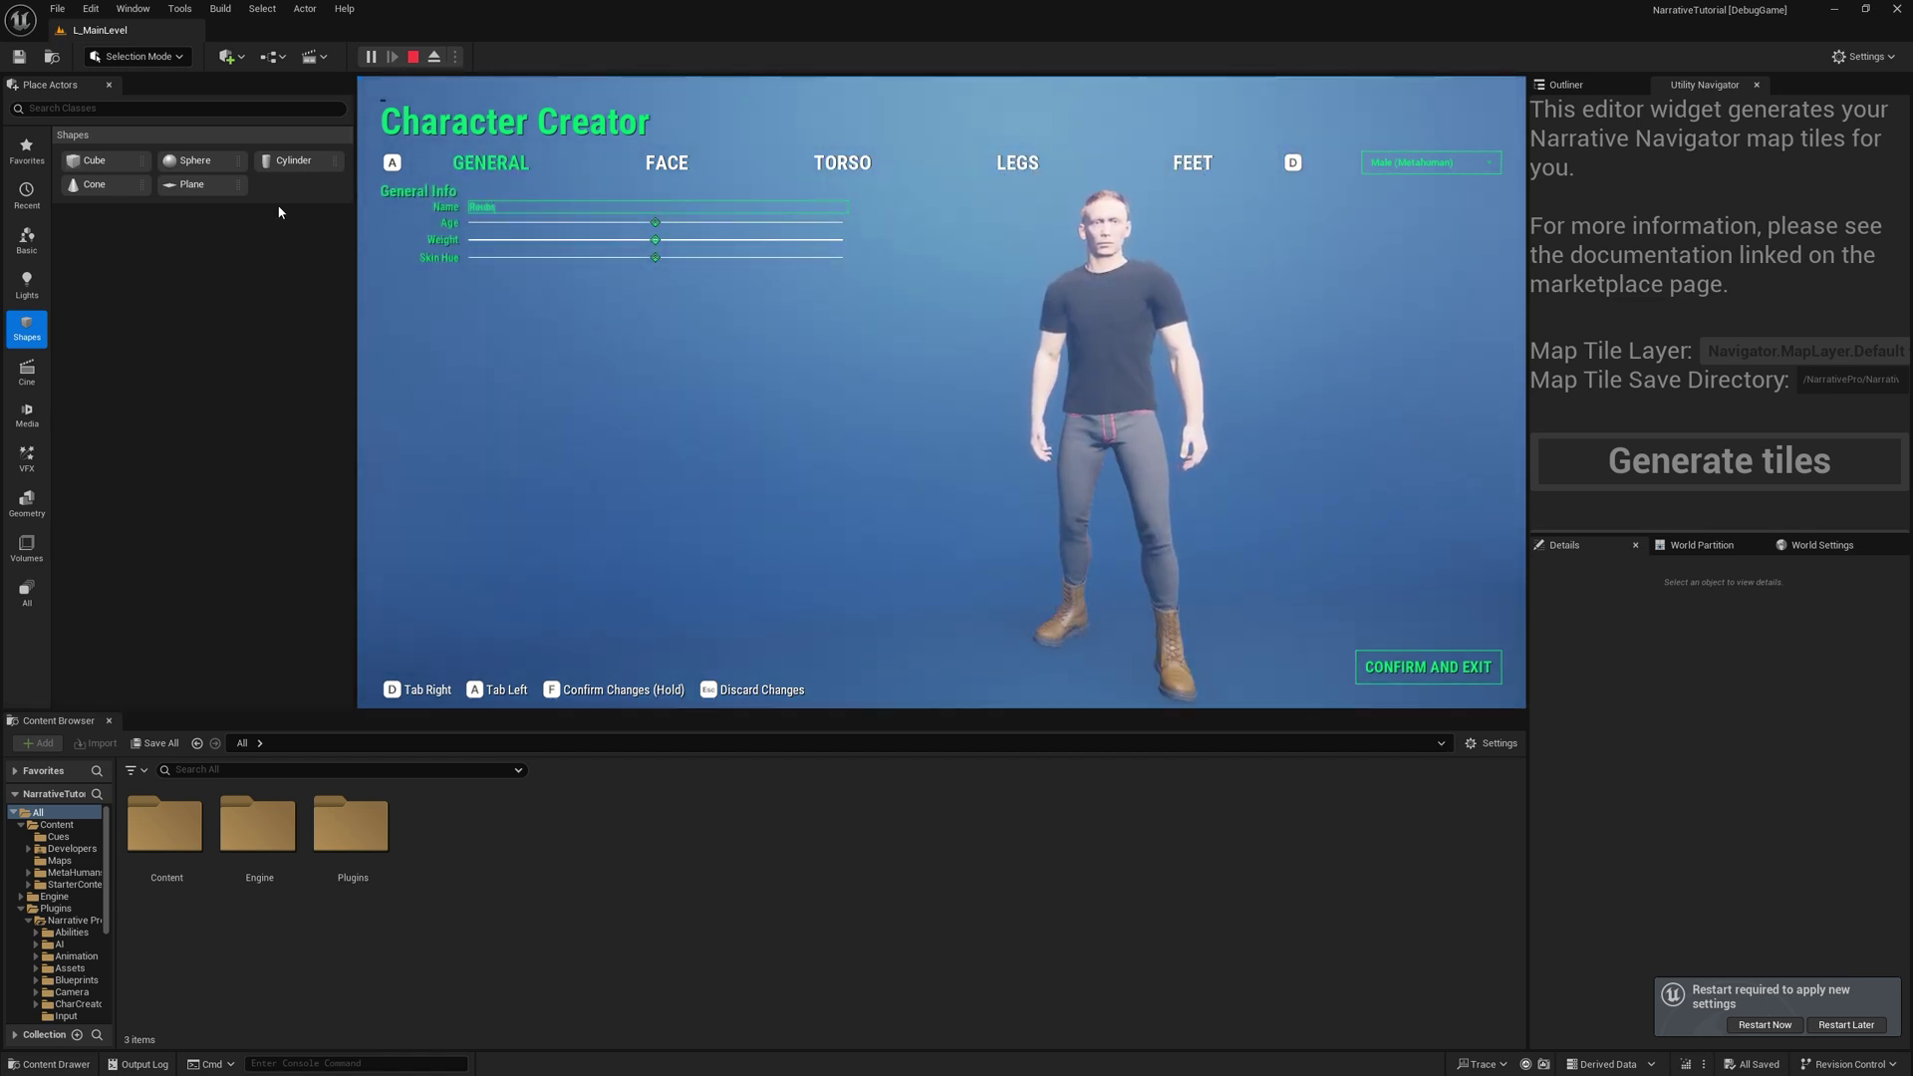
left_click(1427, 667)
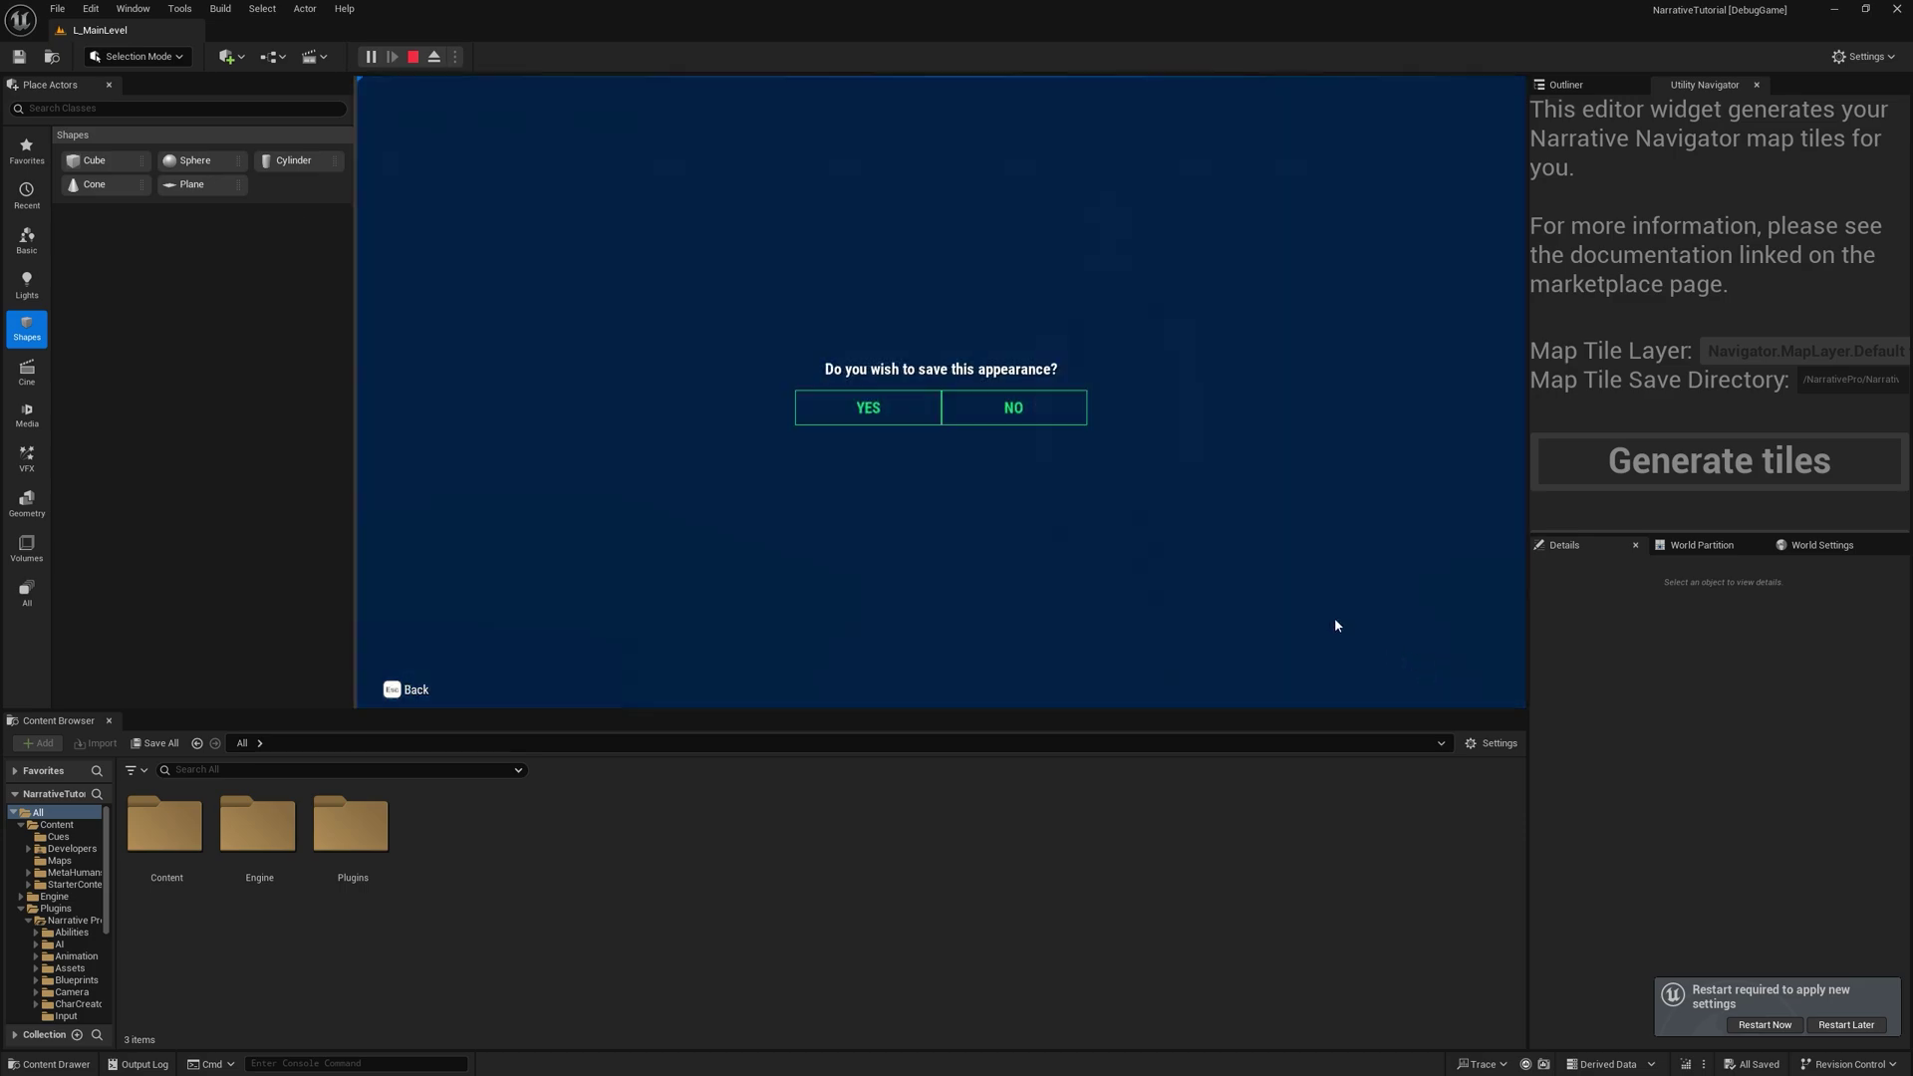
left_click(894, 415)
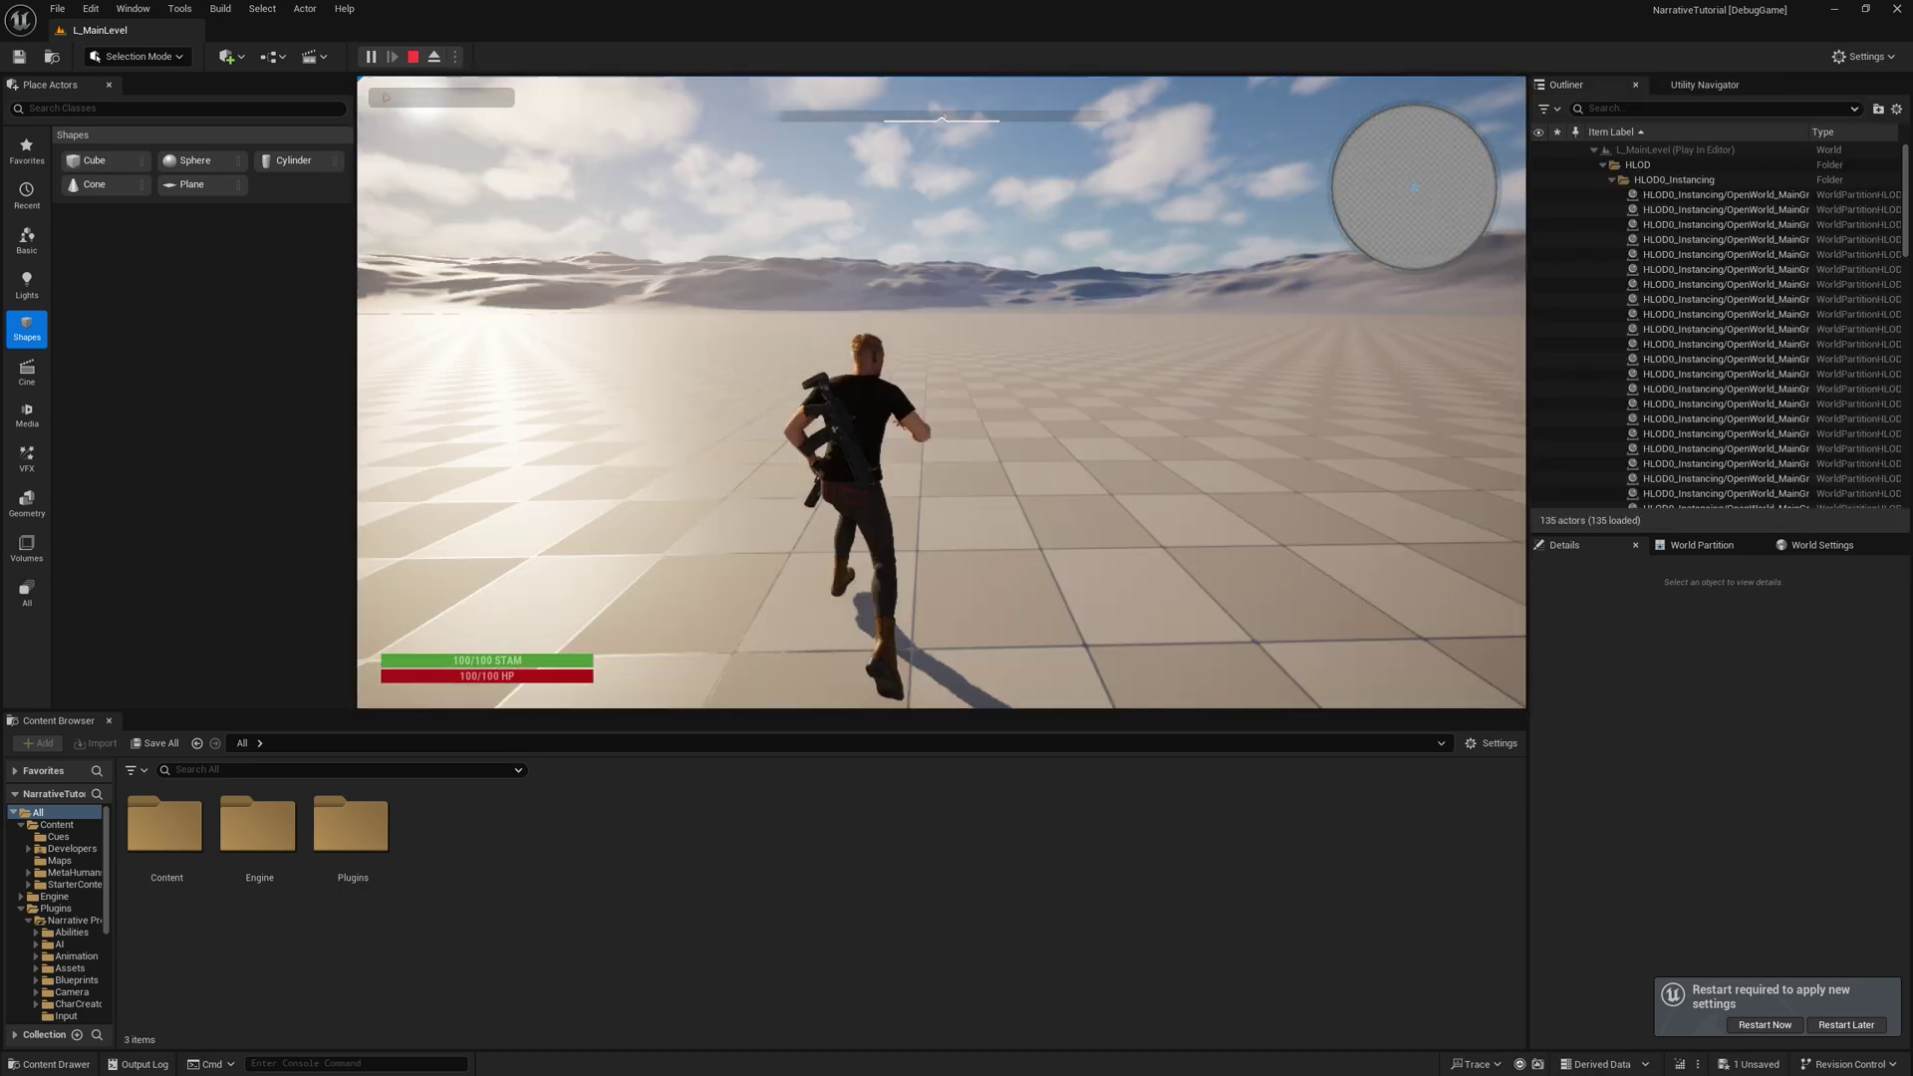
Step: Test the customized character's movement and jump, equip the Narrative Demo Rifle, aim and reload it
key("space")
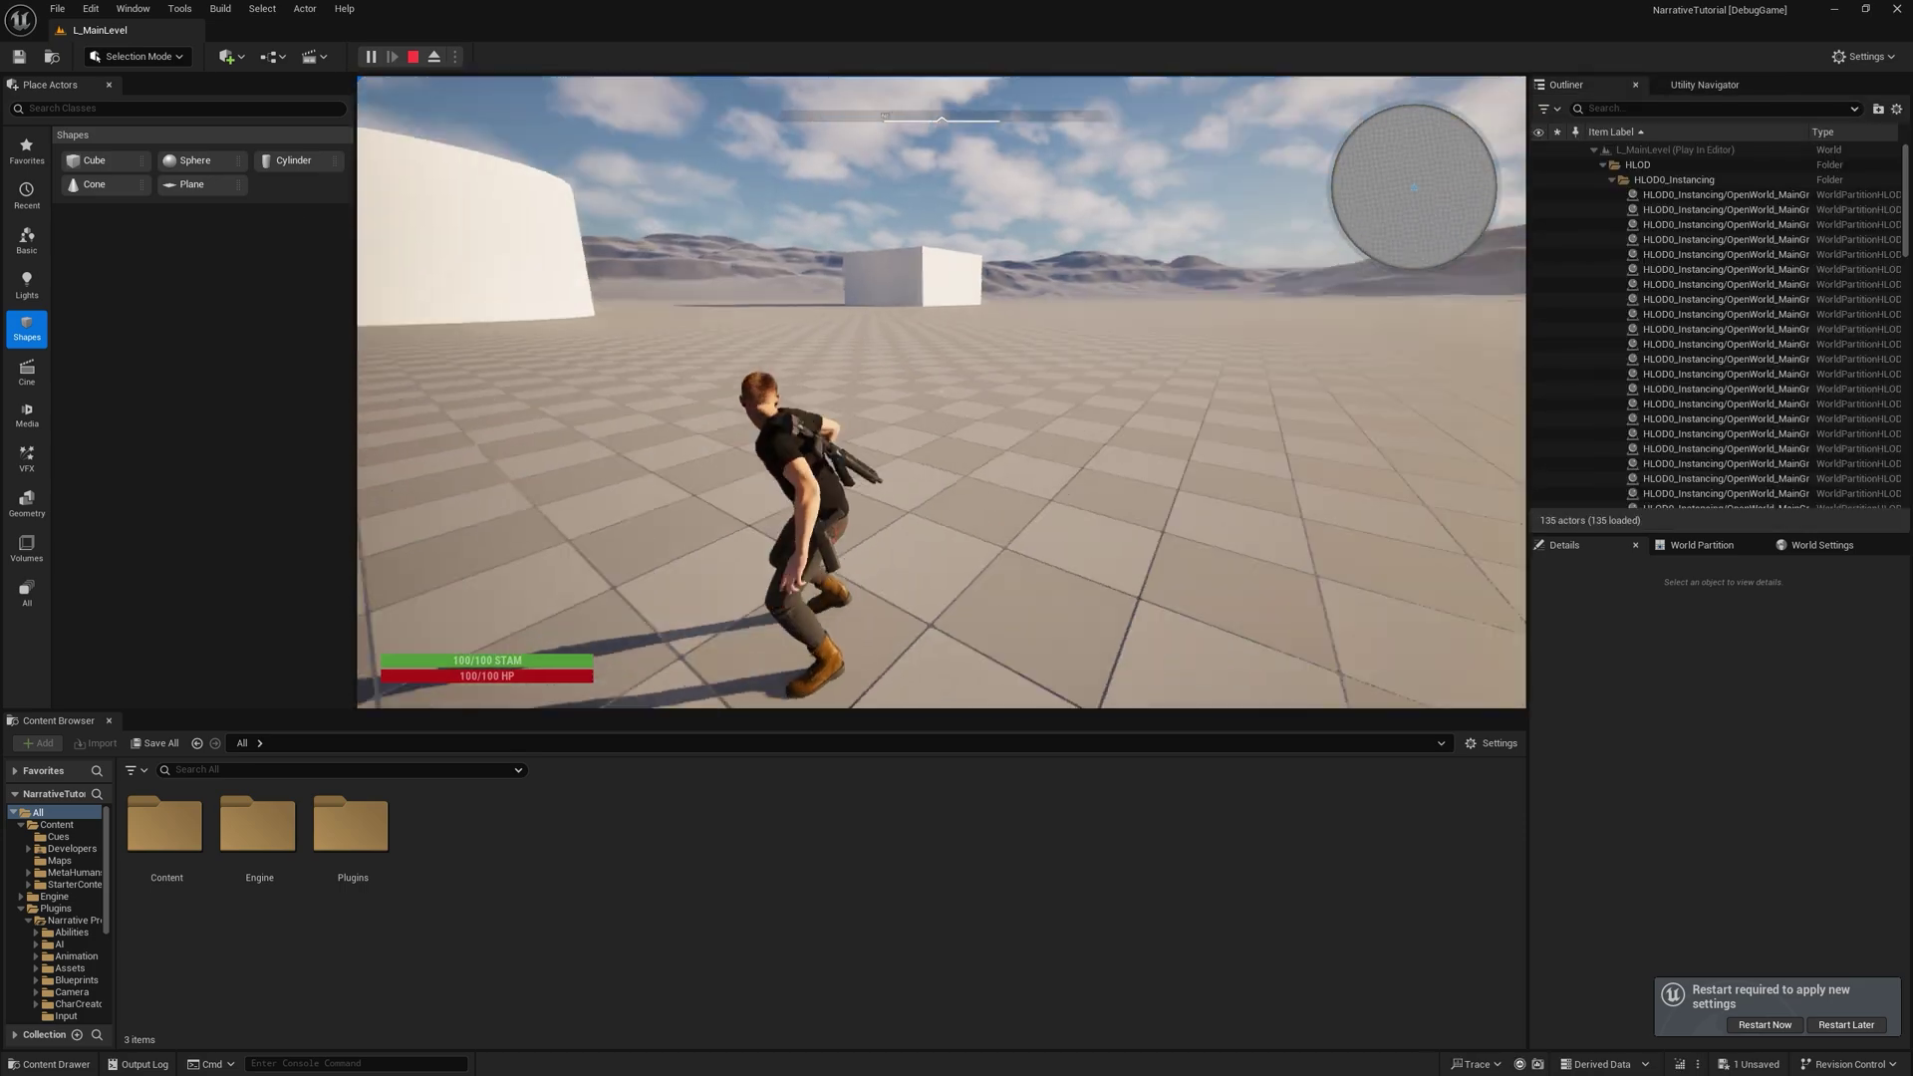
key("Tab")
right_click(941, 392)
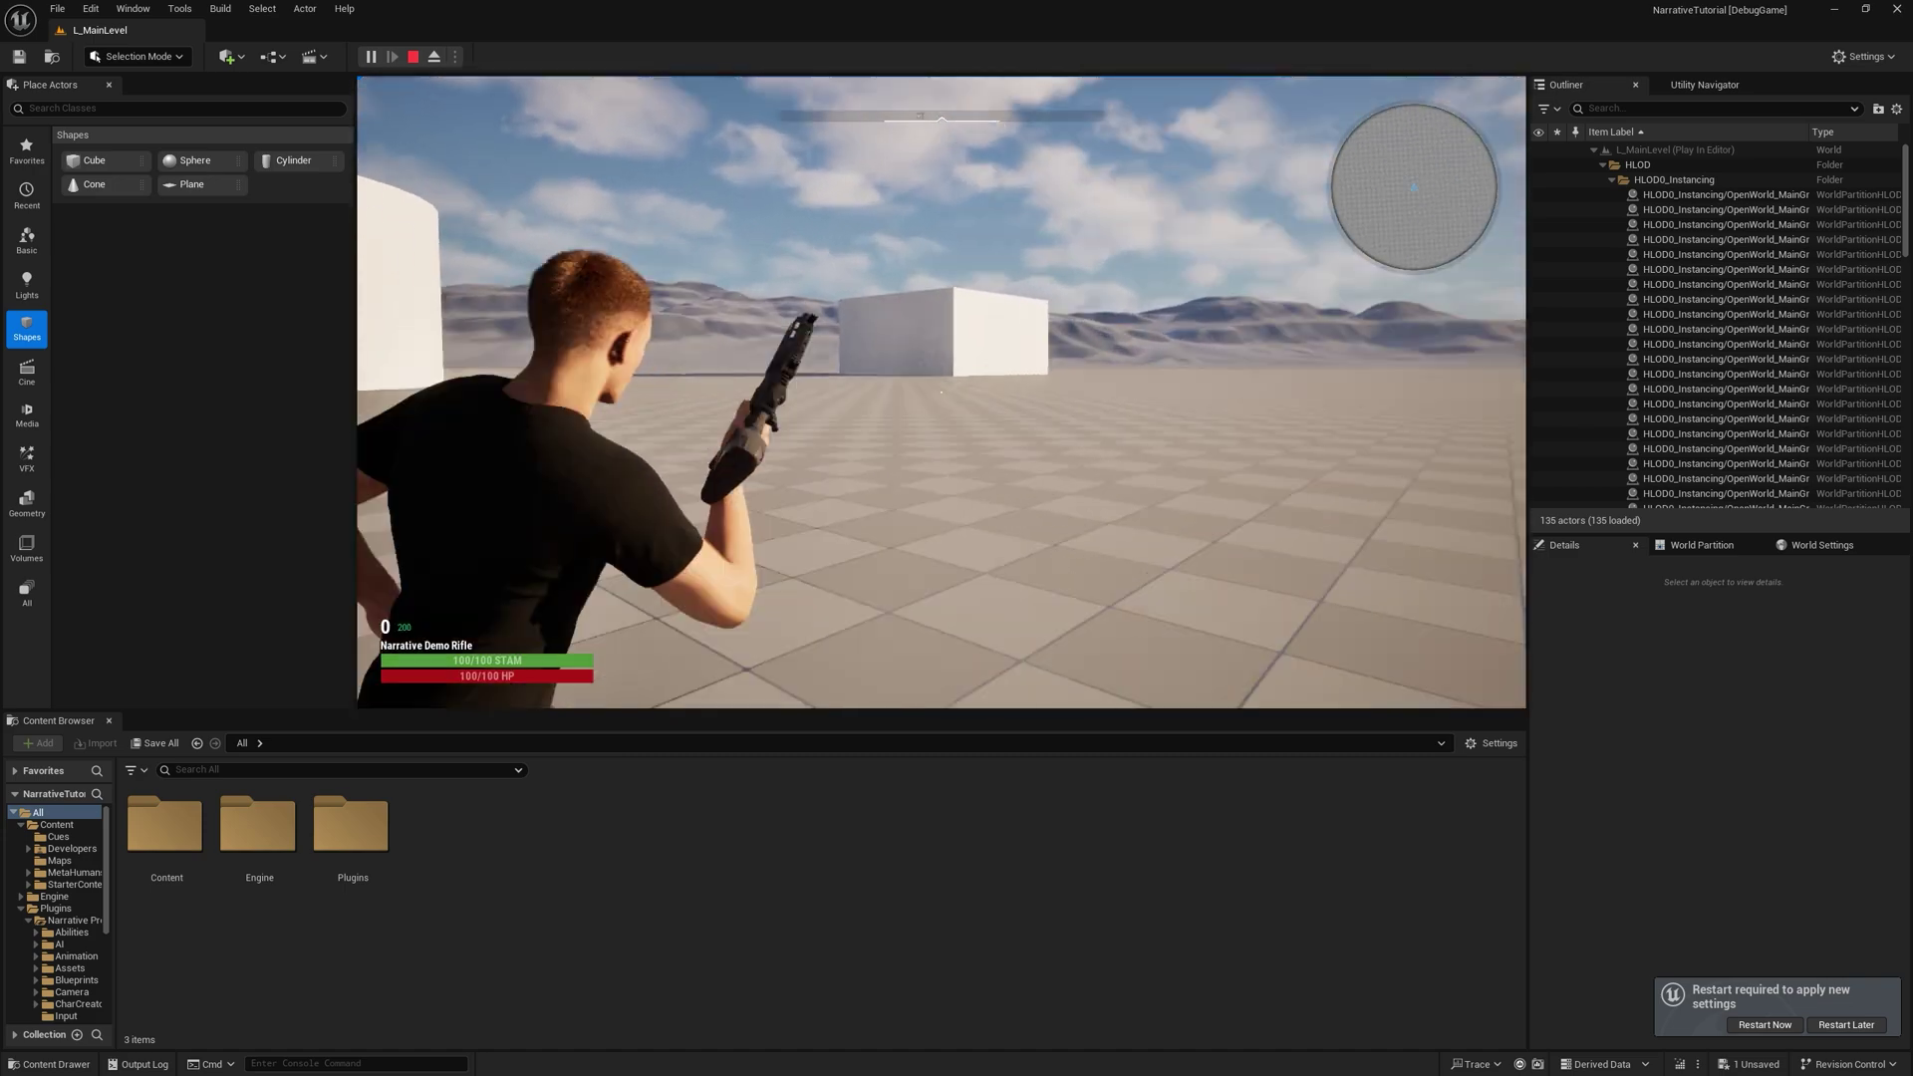
key("r")
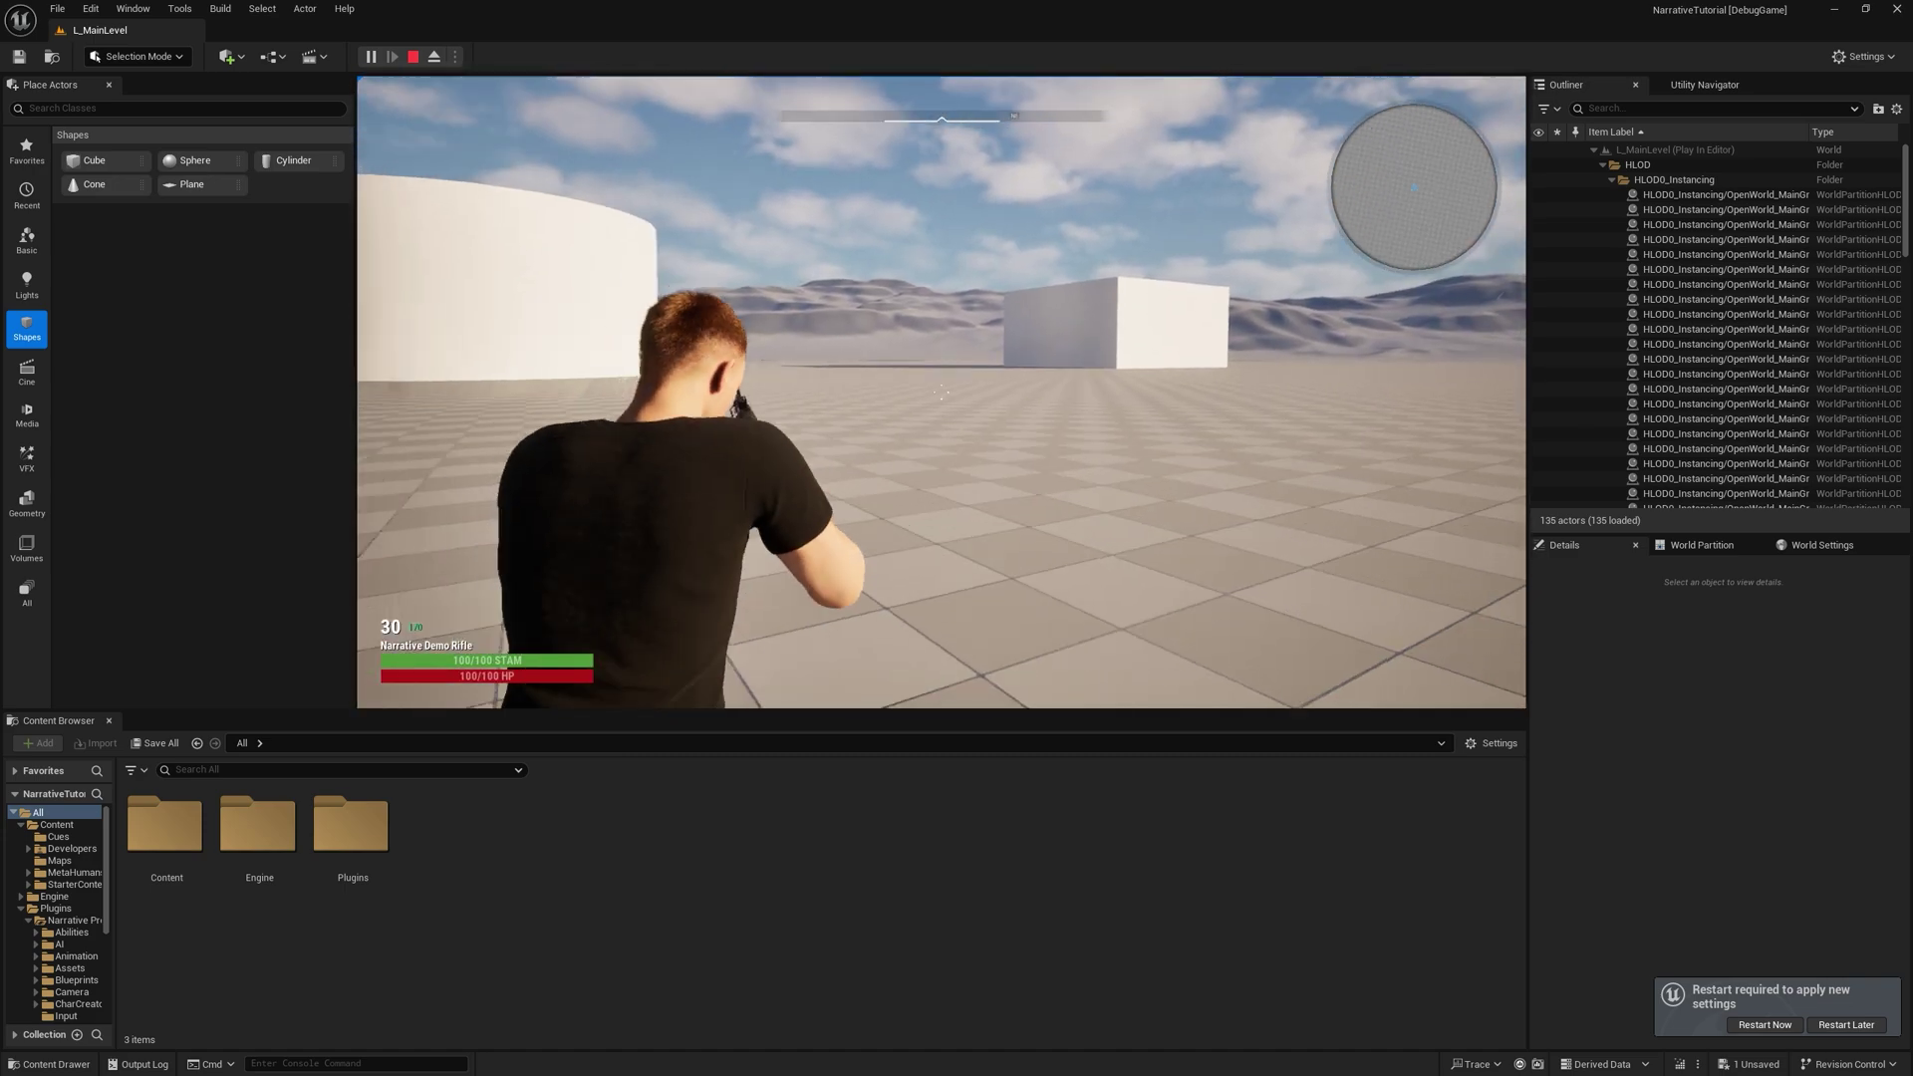
key("w")
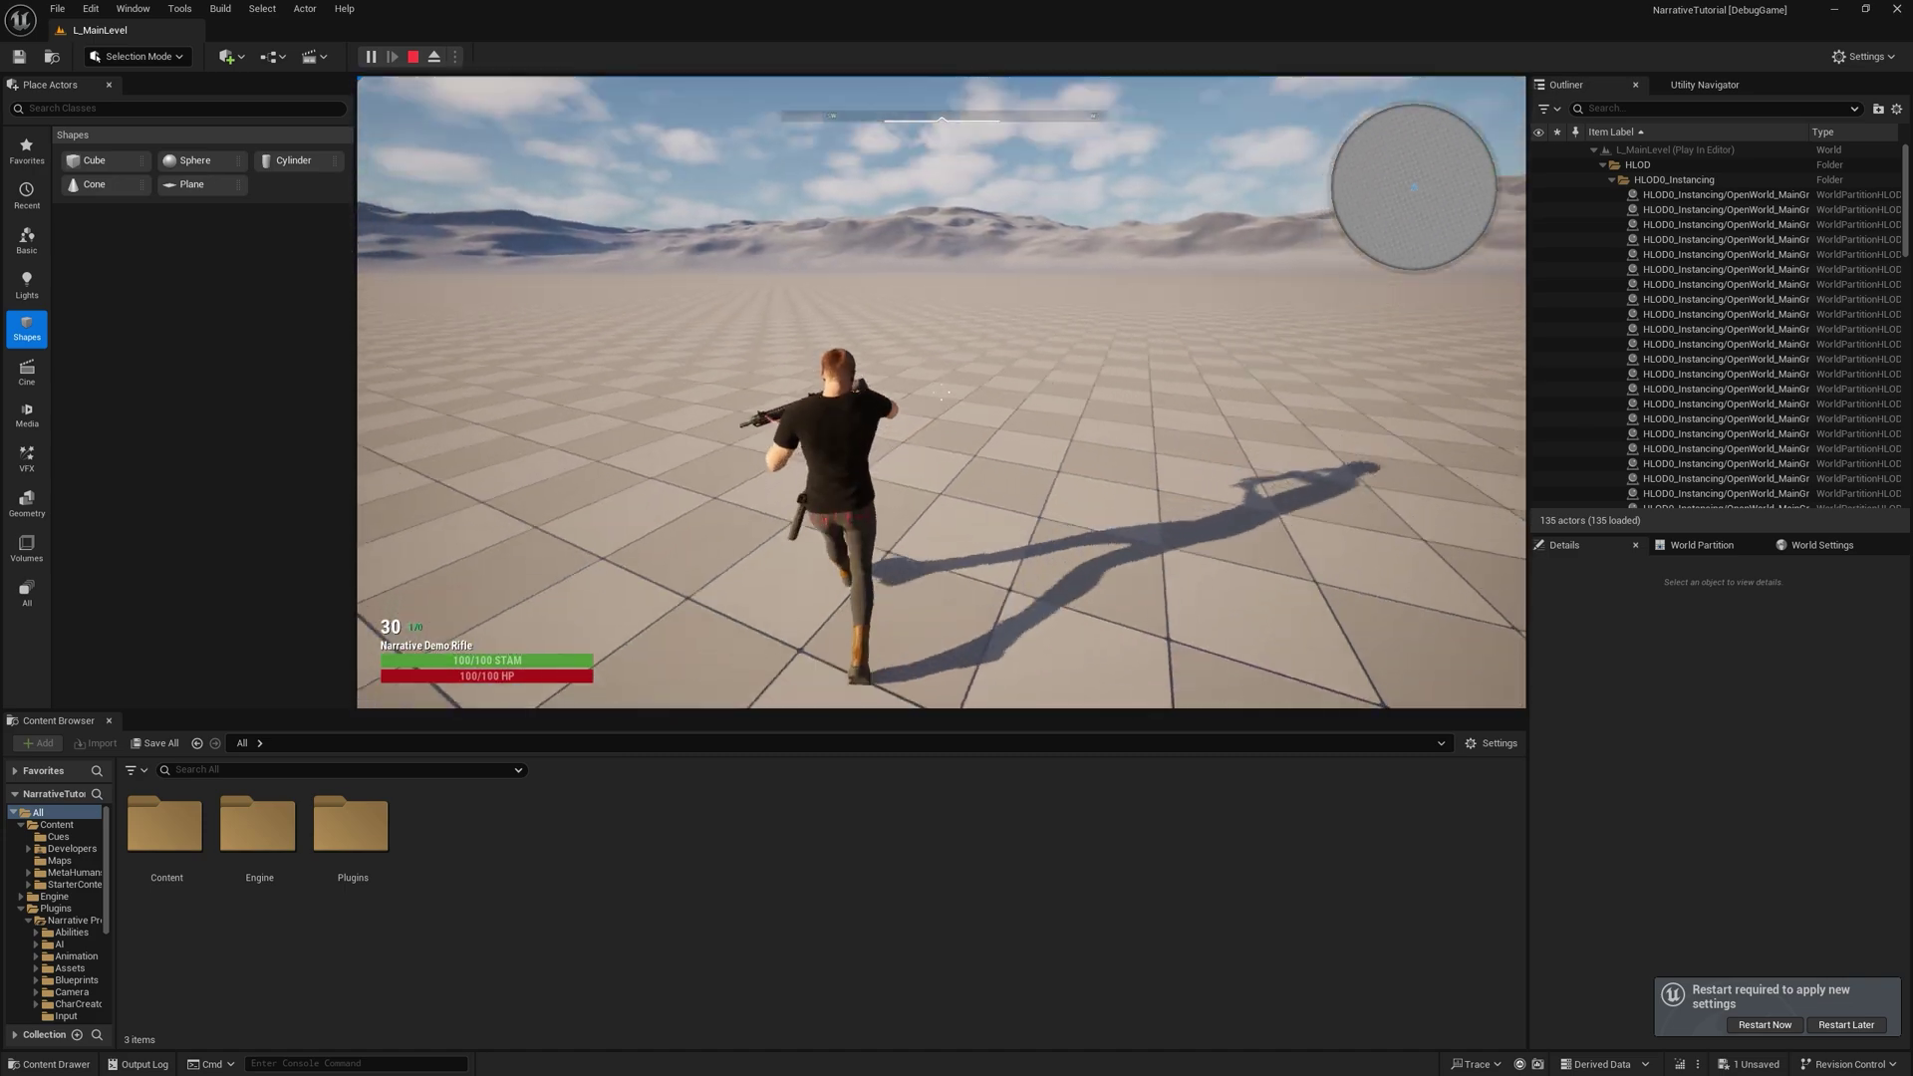
Step: Switch to the Narrative Demo Pistol, reload it and run across the level with it
key("Tab")
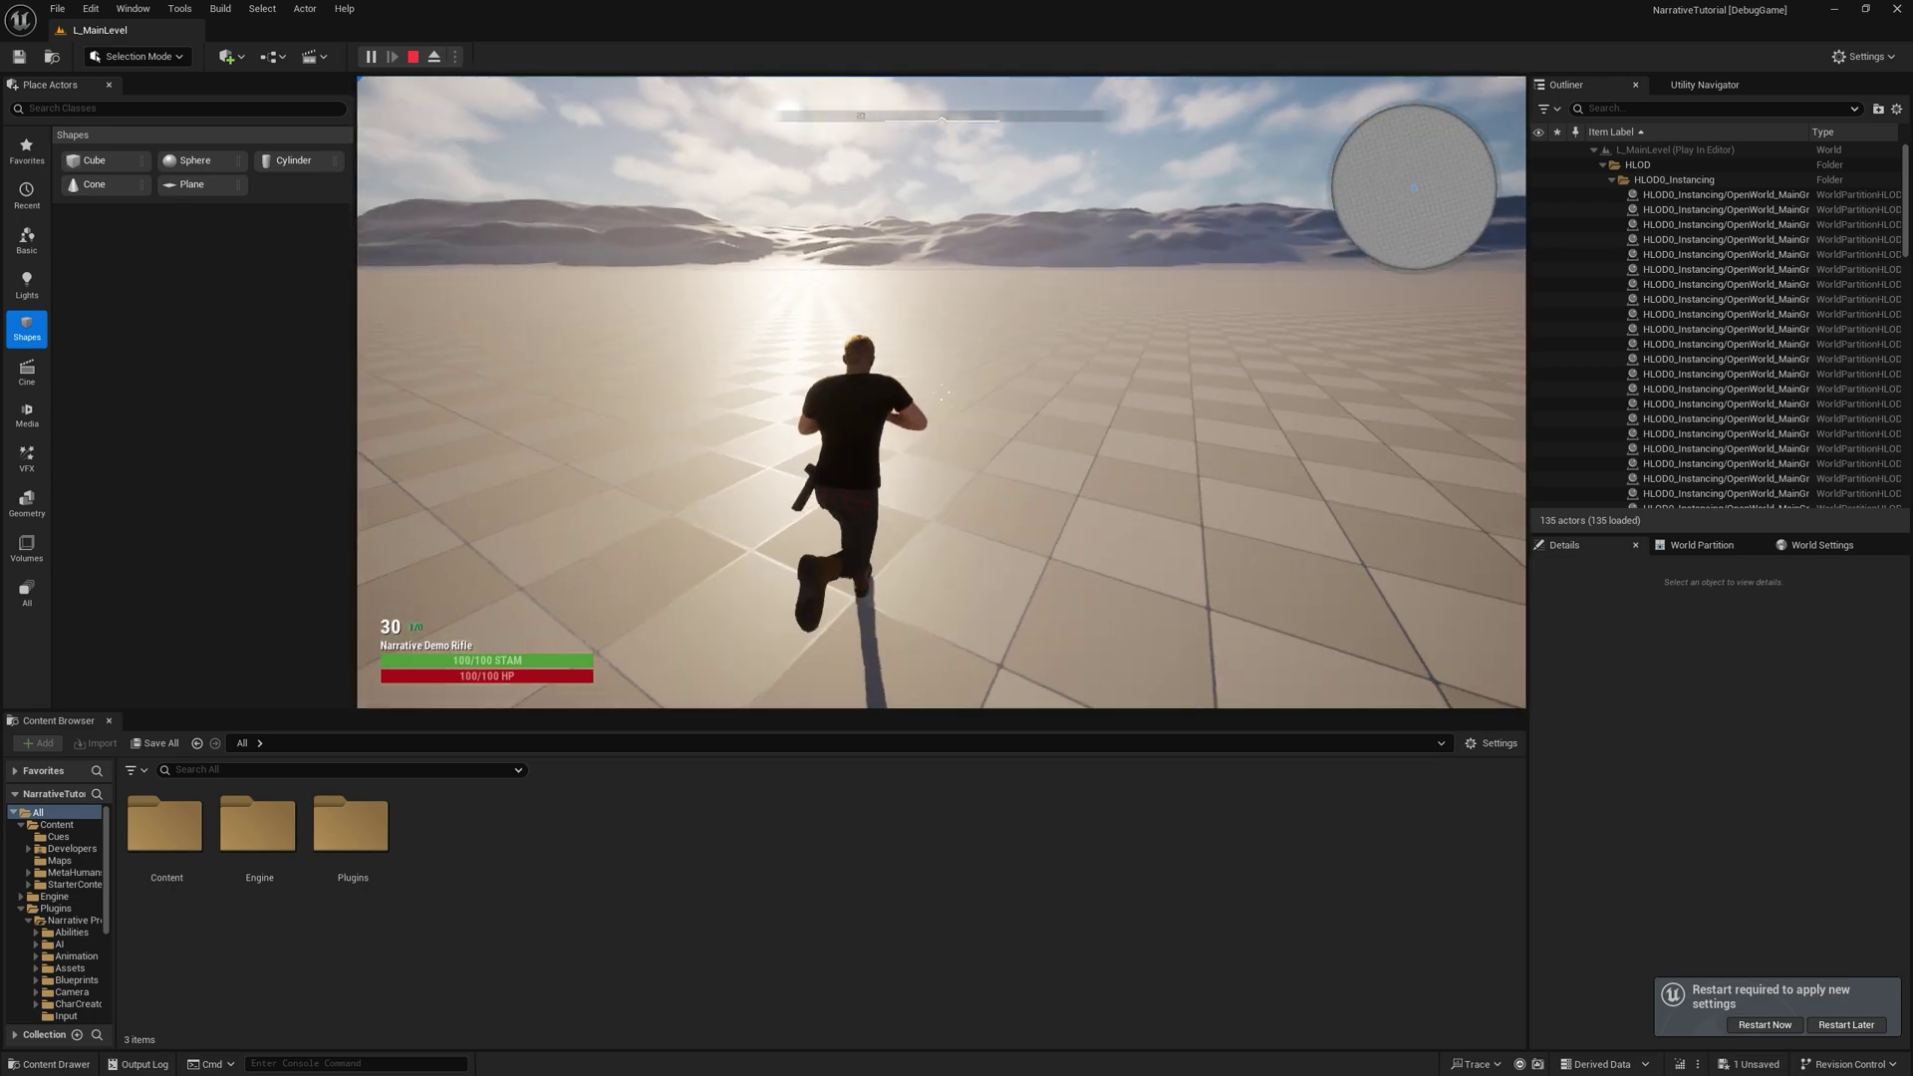
key("r")
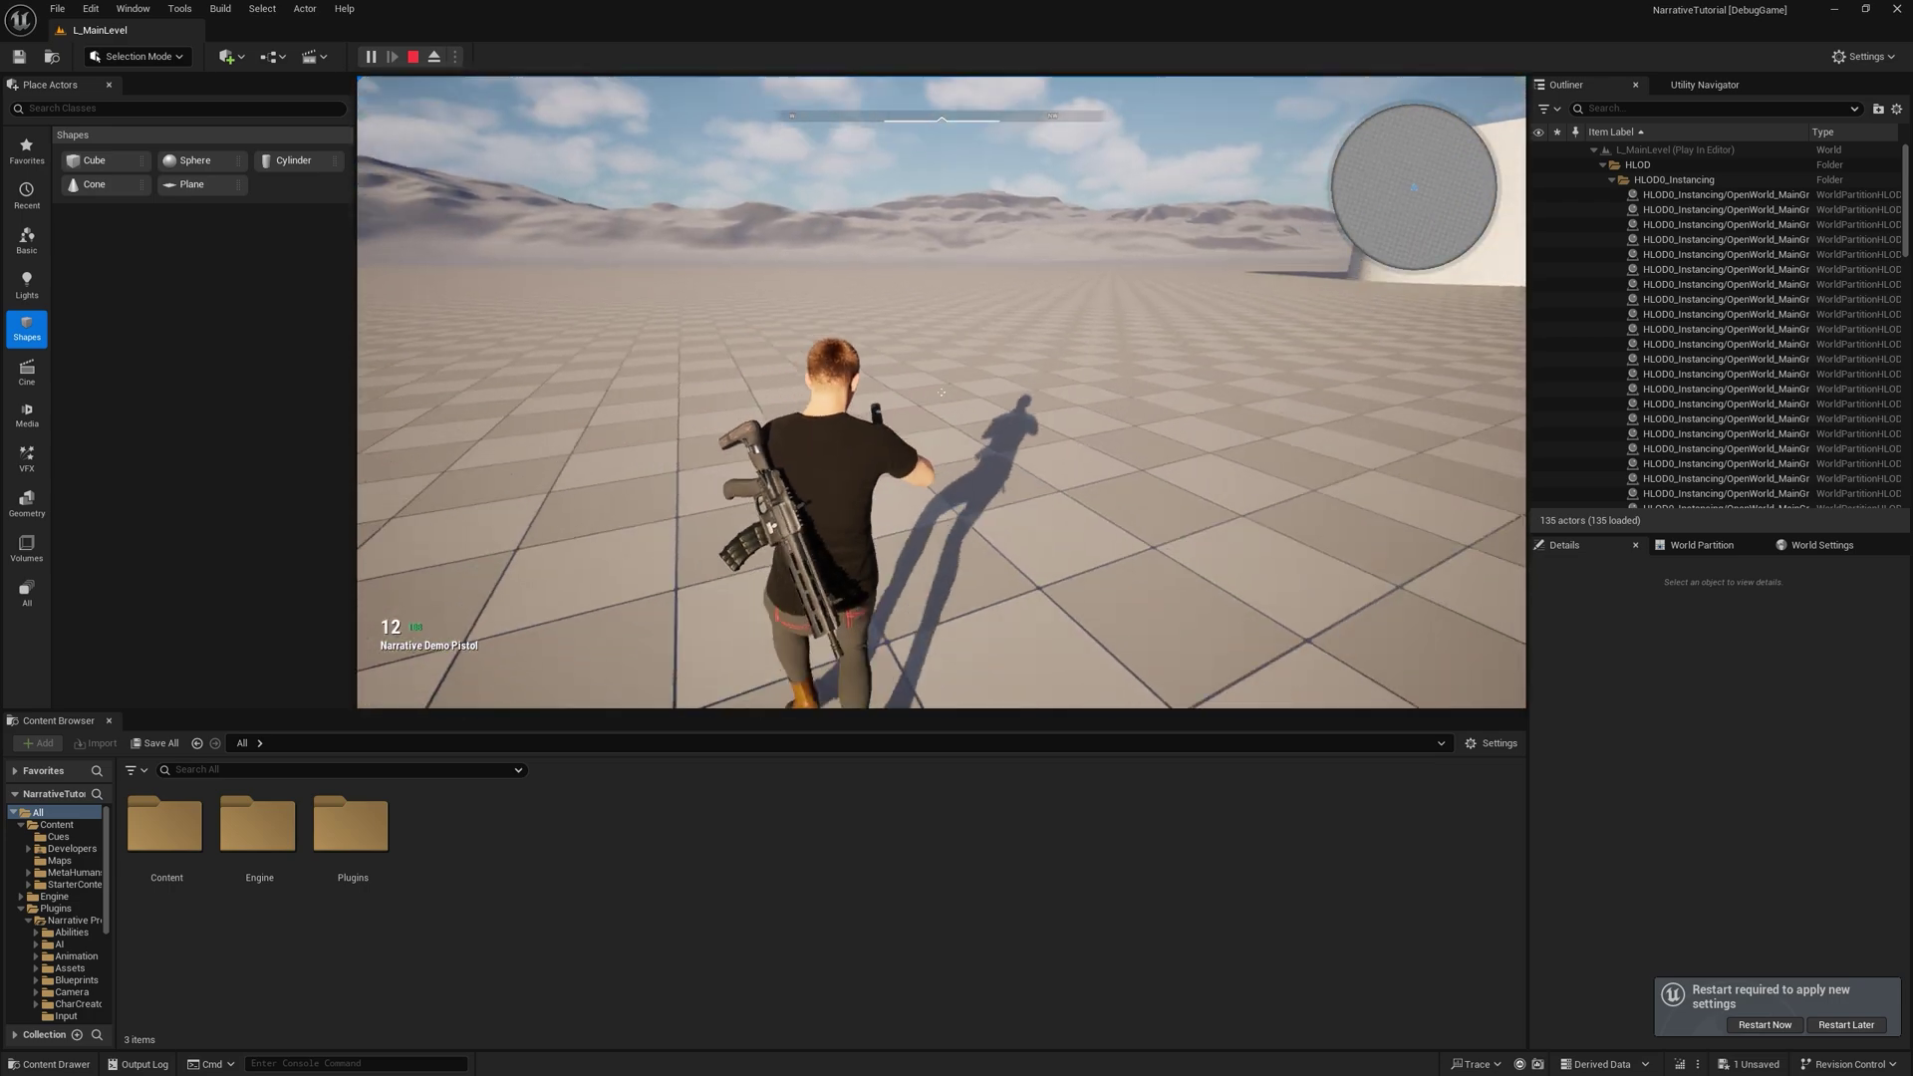
key("w")
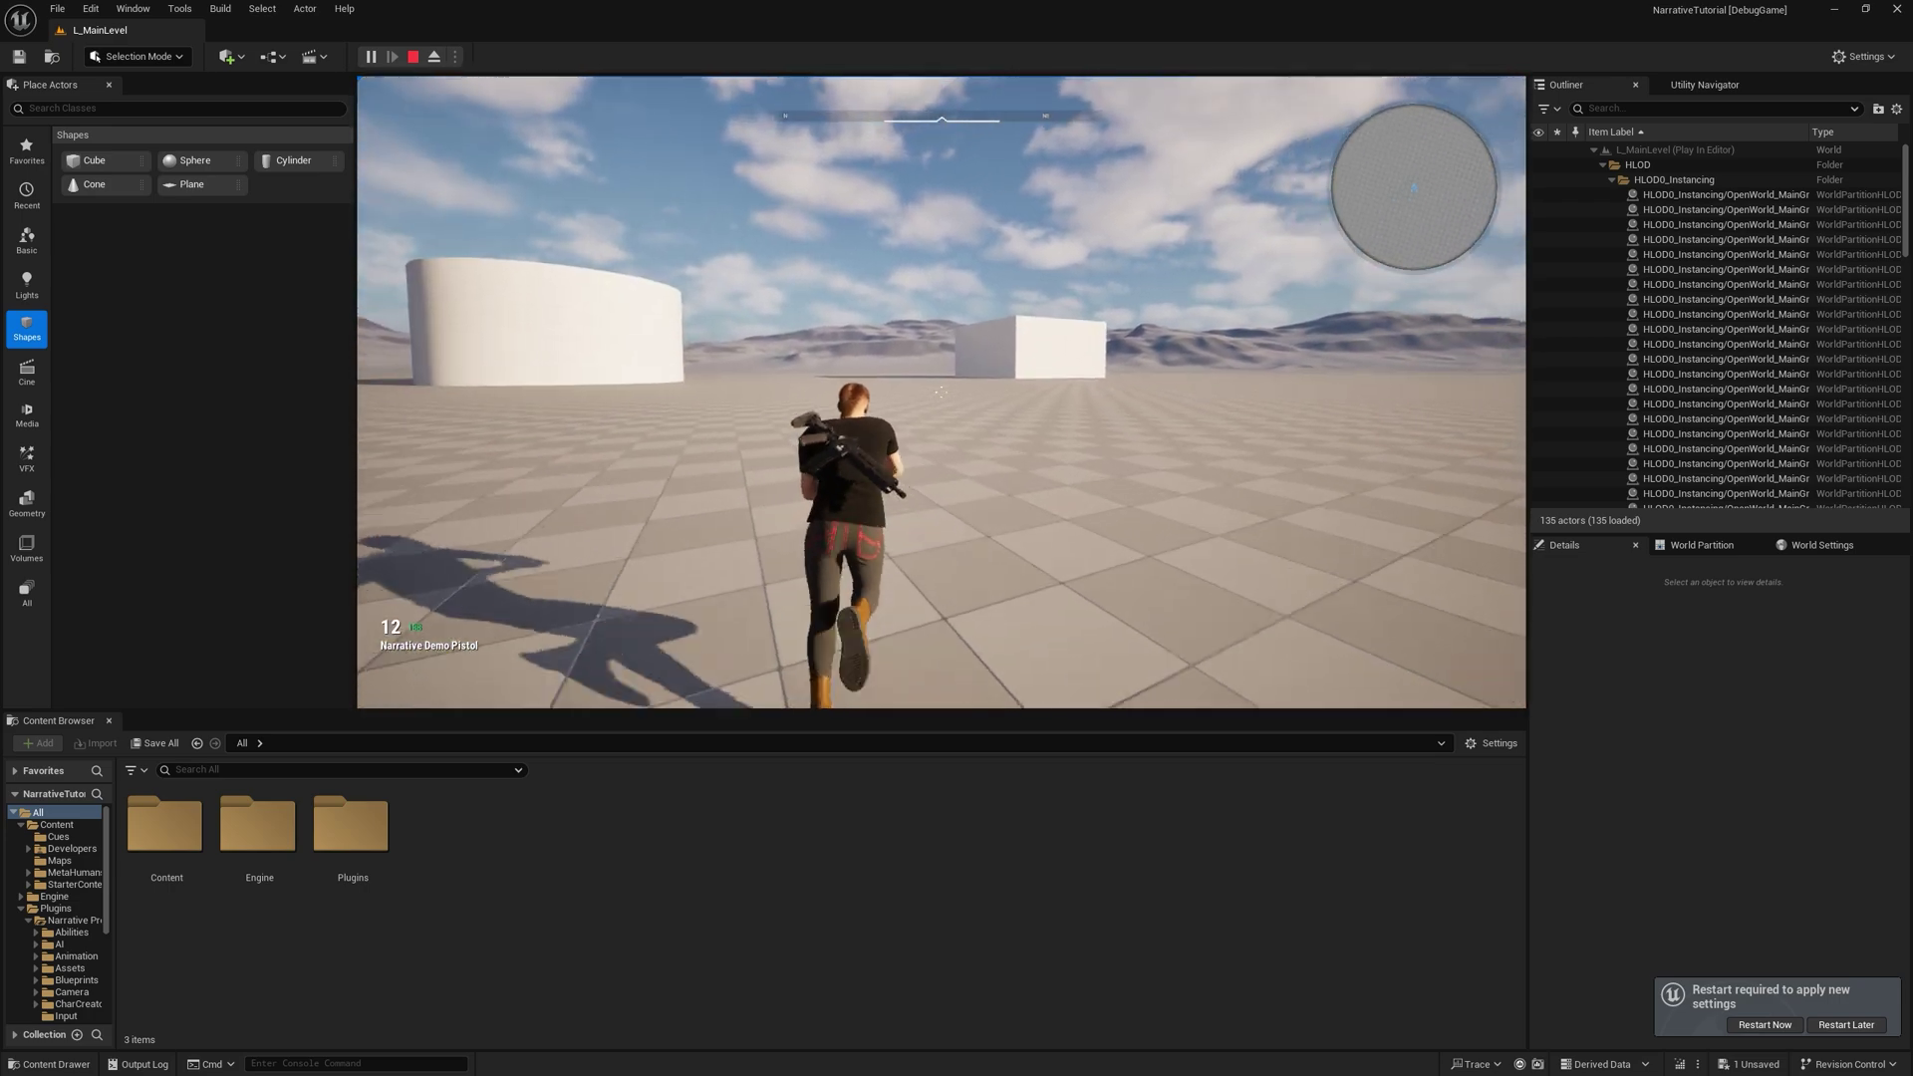
Step: Switch to first-person view, aim and fire four pistol shots, reload, and change to the Narrative Demo Rifle
key("v")
right_click(941, 392)
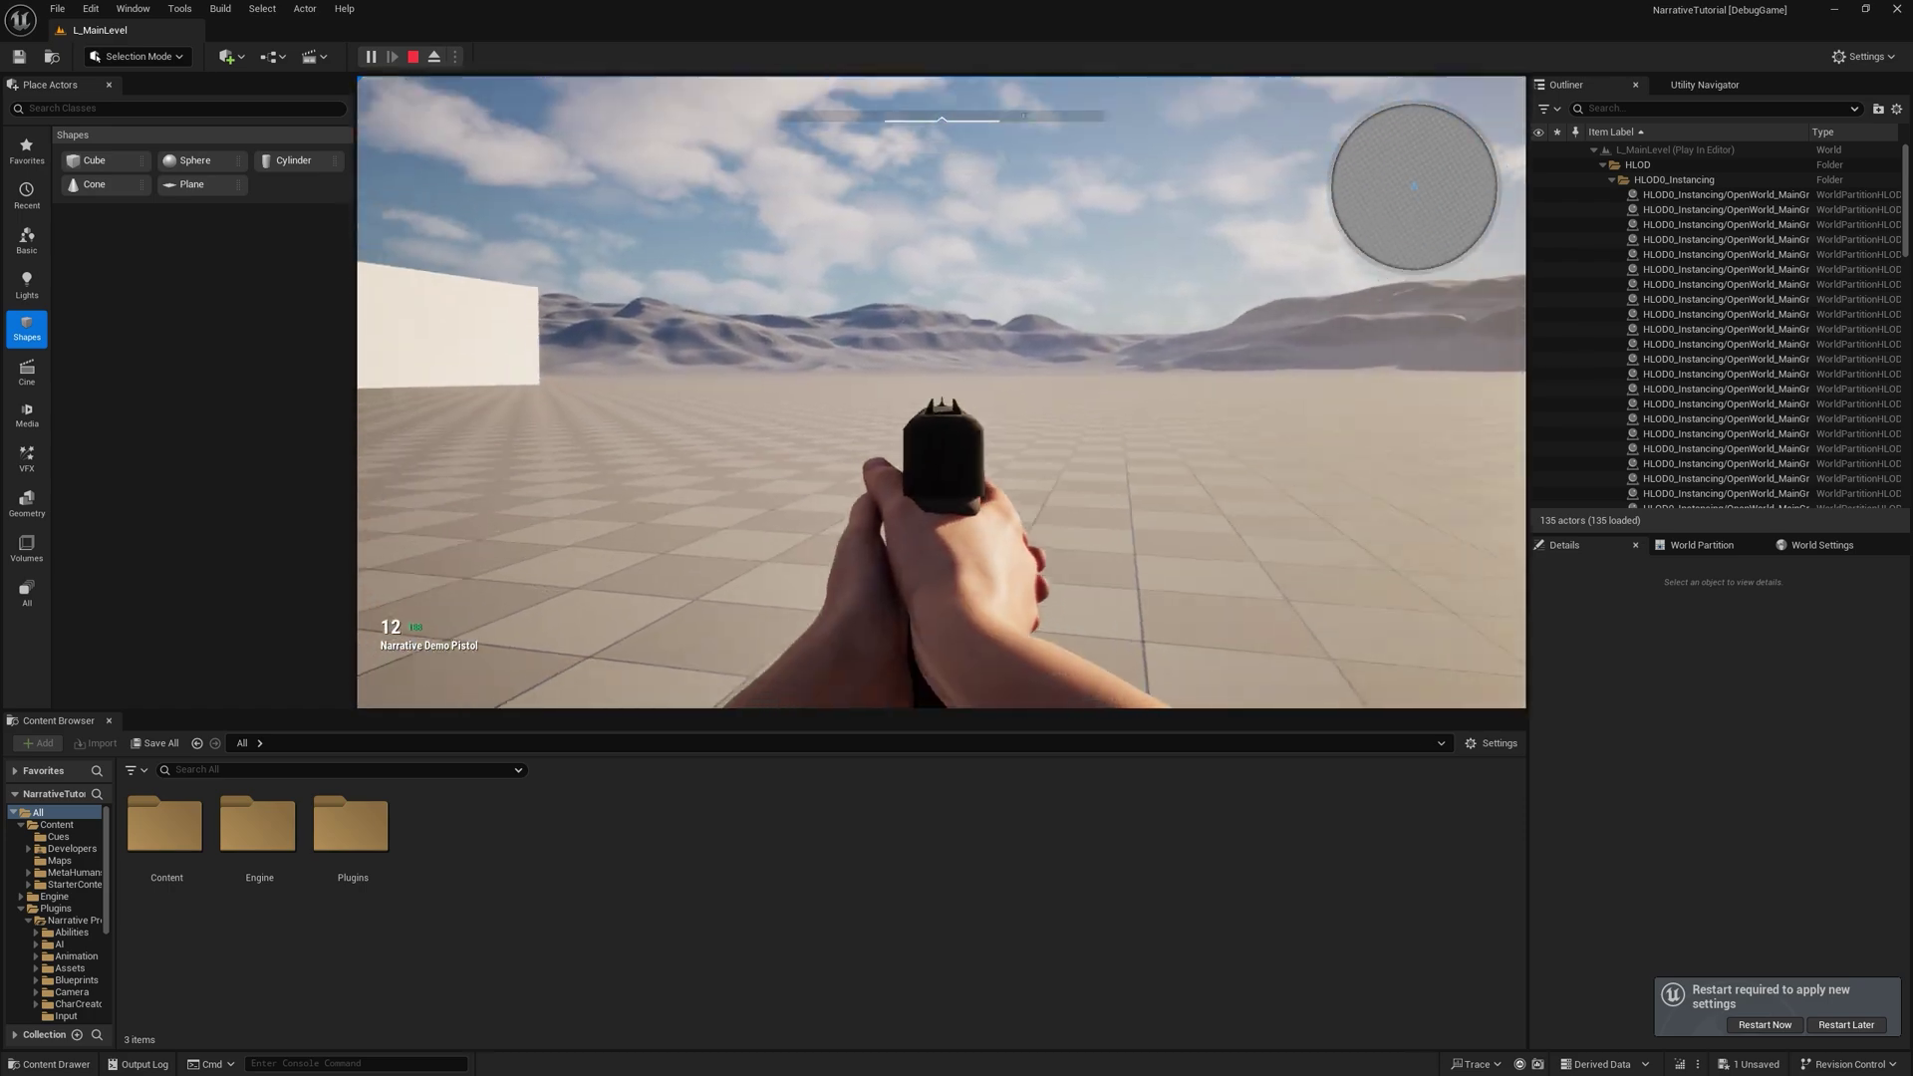
left_click(941, 391)
left_click(941, 392)
left_click(940, 392)
left_click(941, 392)
key("r")
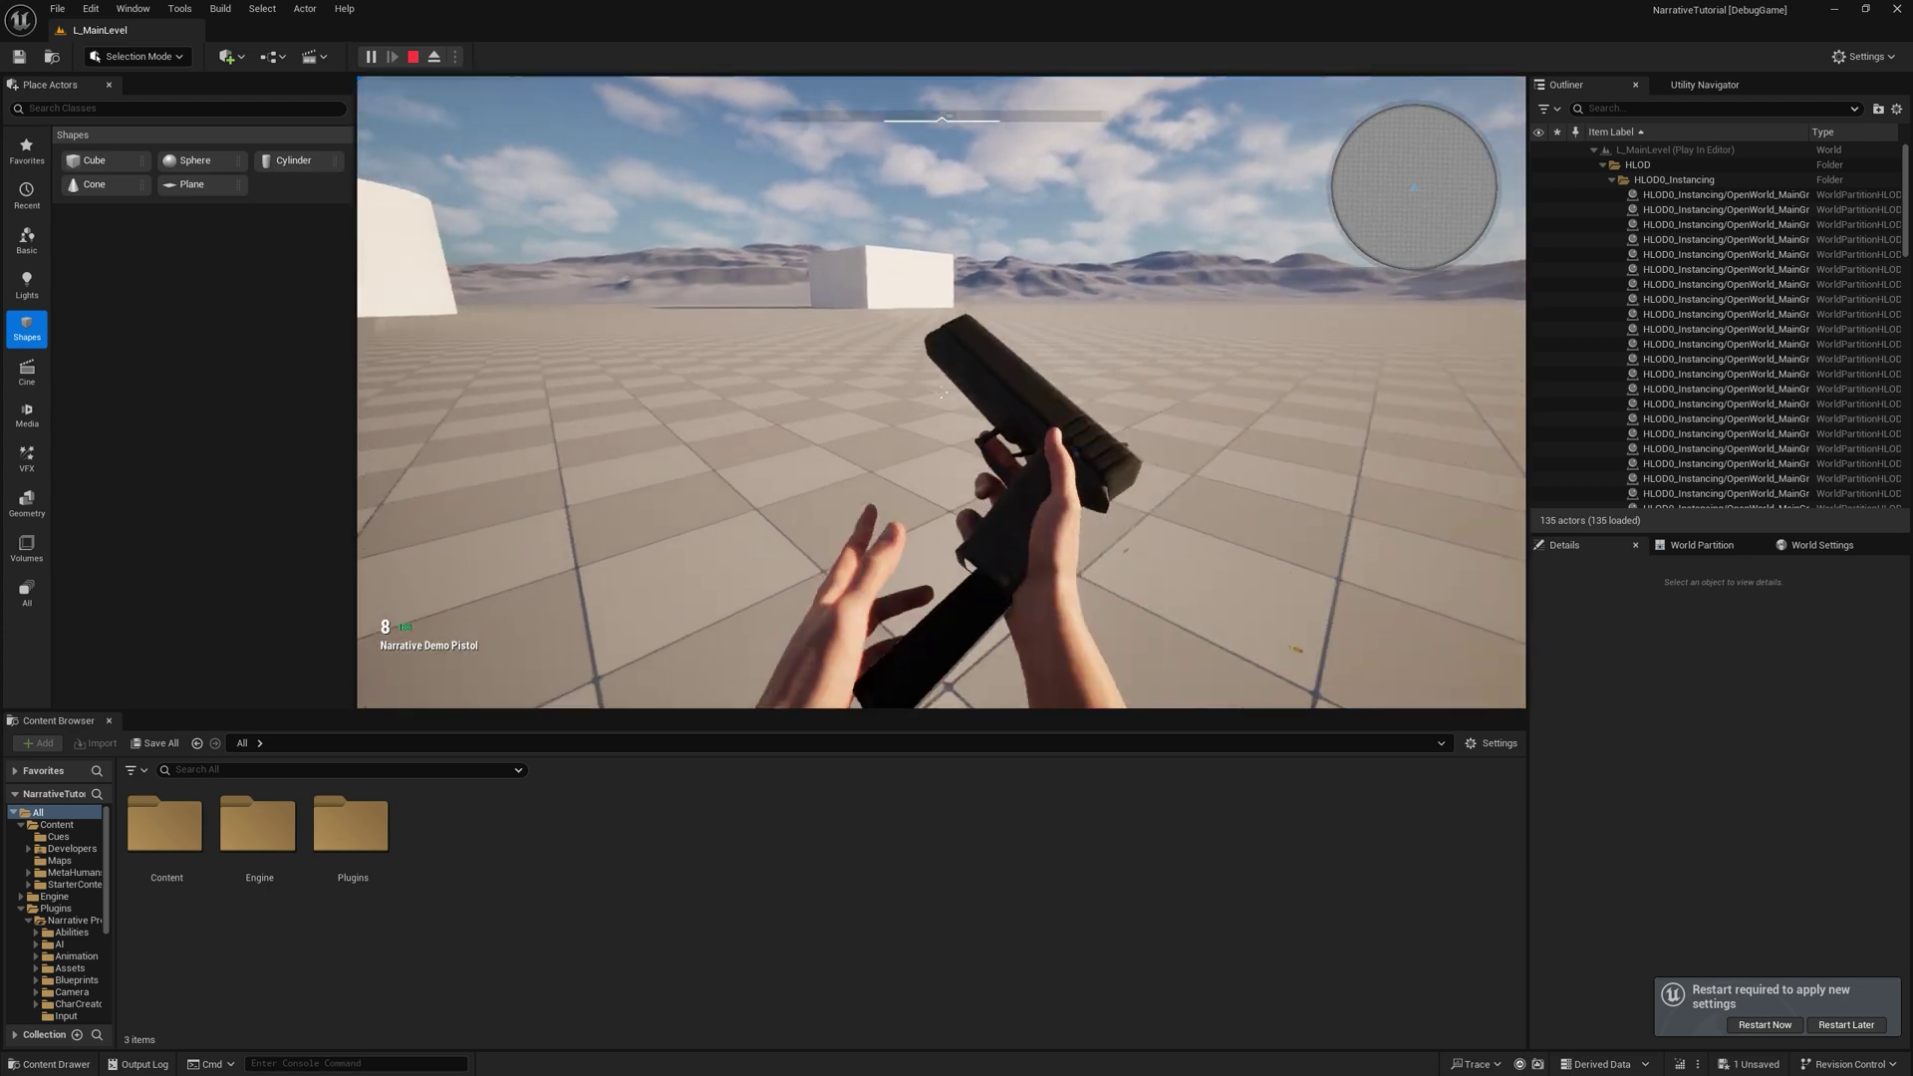
key("Tab")
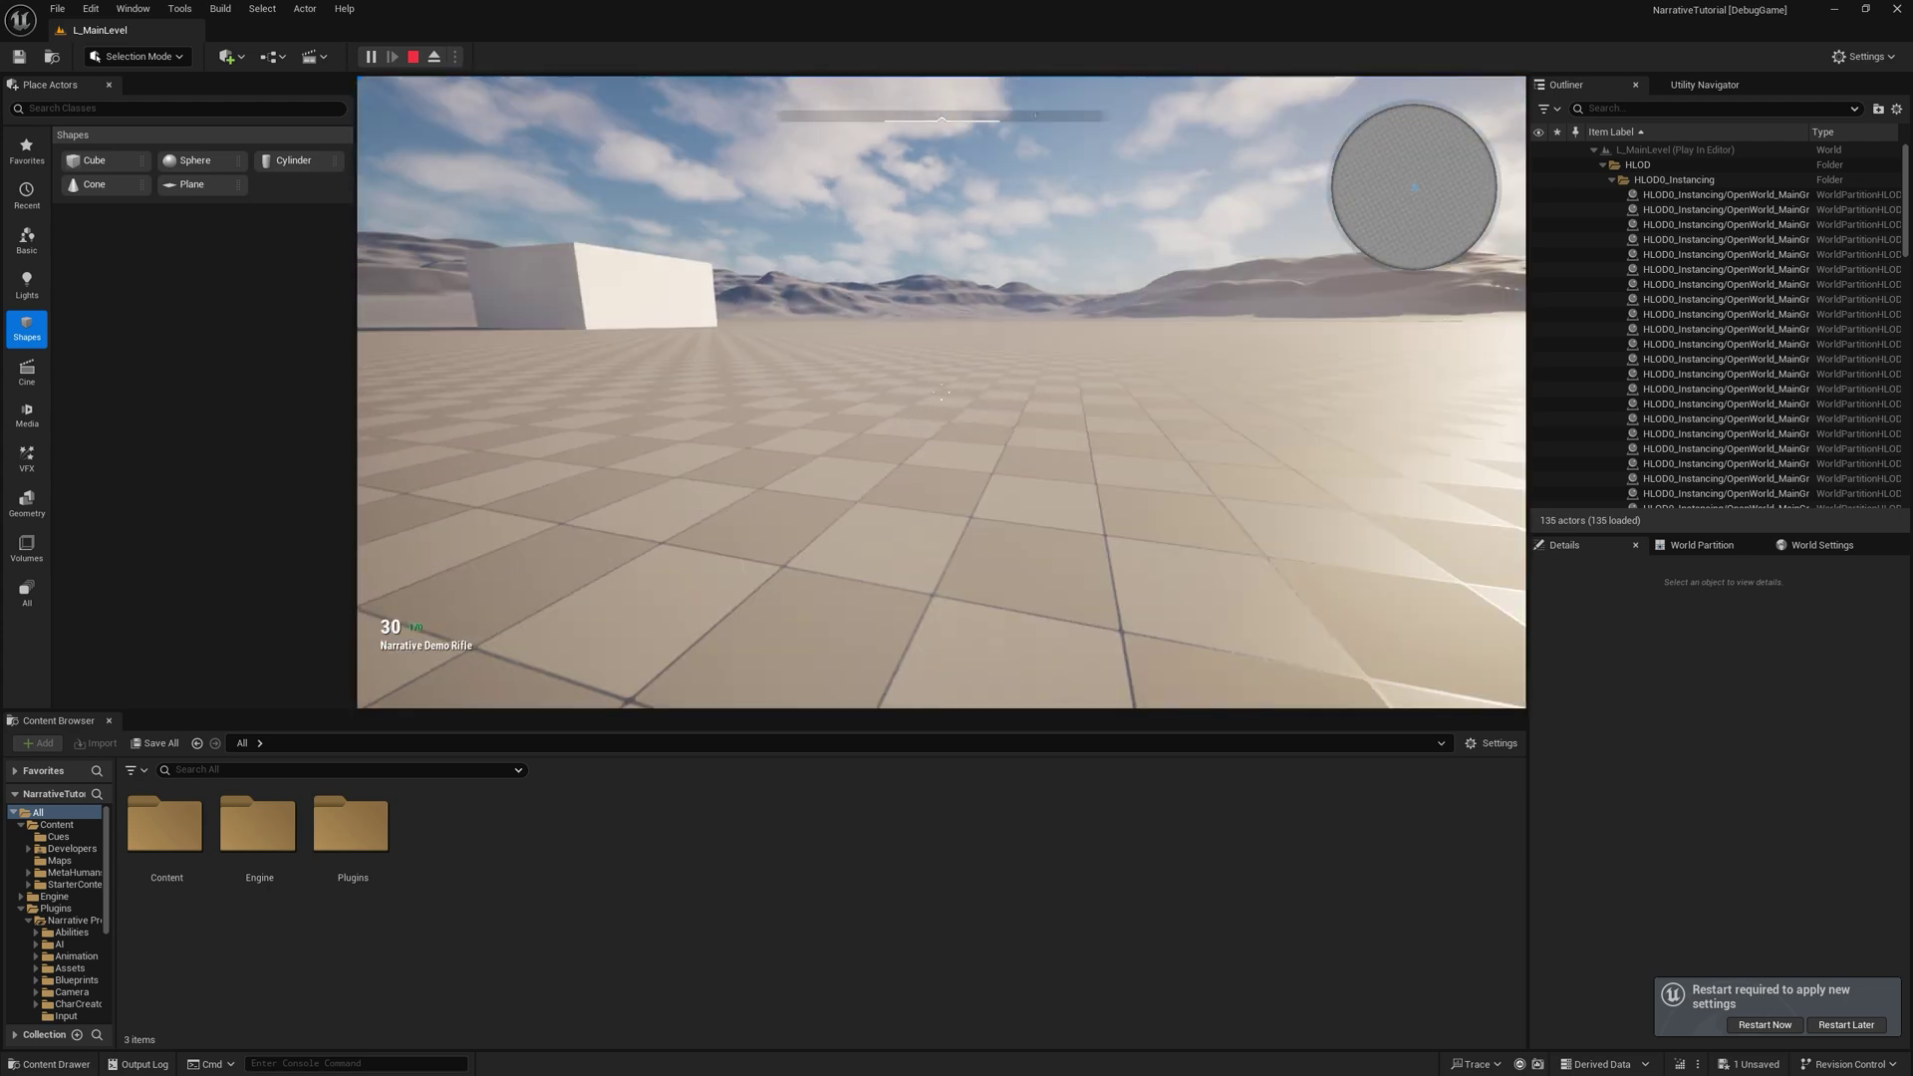
Step: Attach the Red Dot Sight from the inventory to the Narrative Demo Rifle and return to the game
key("i")
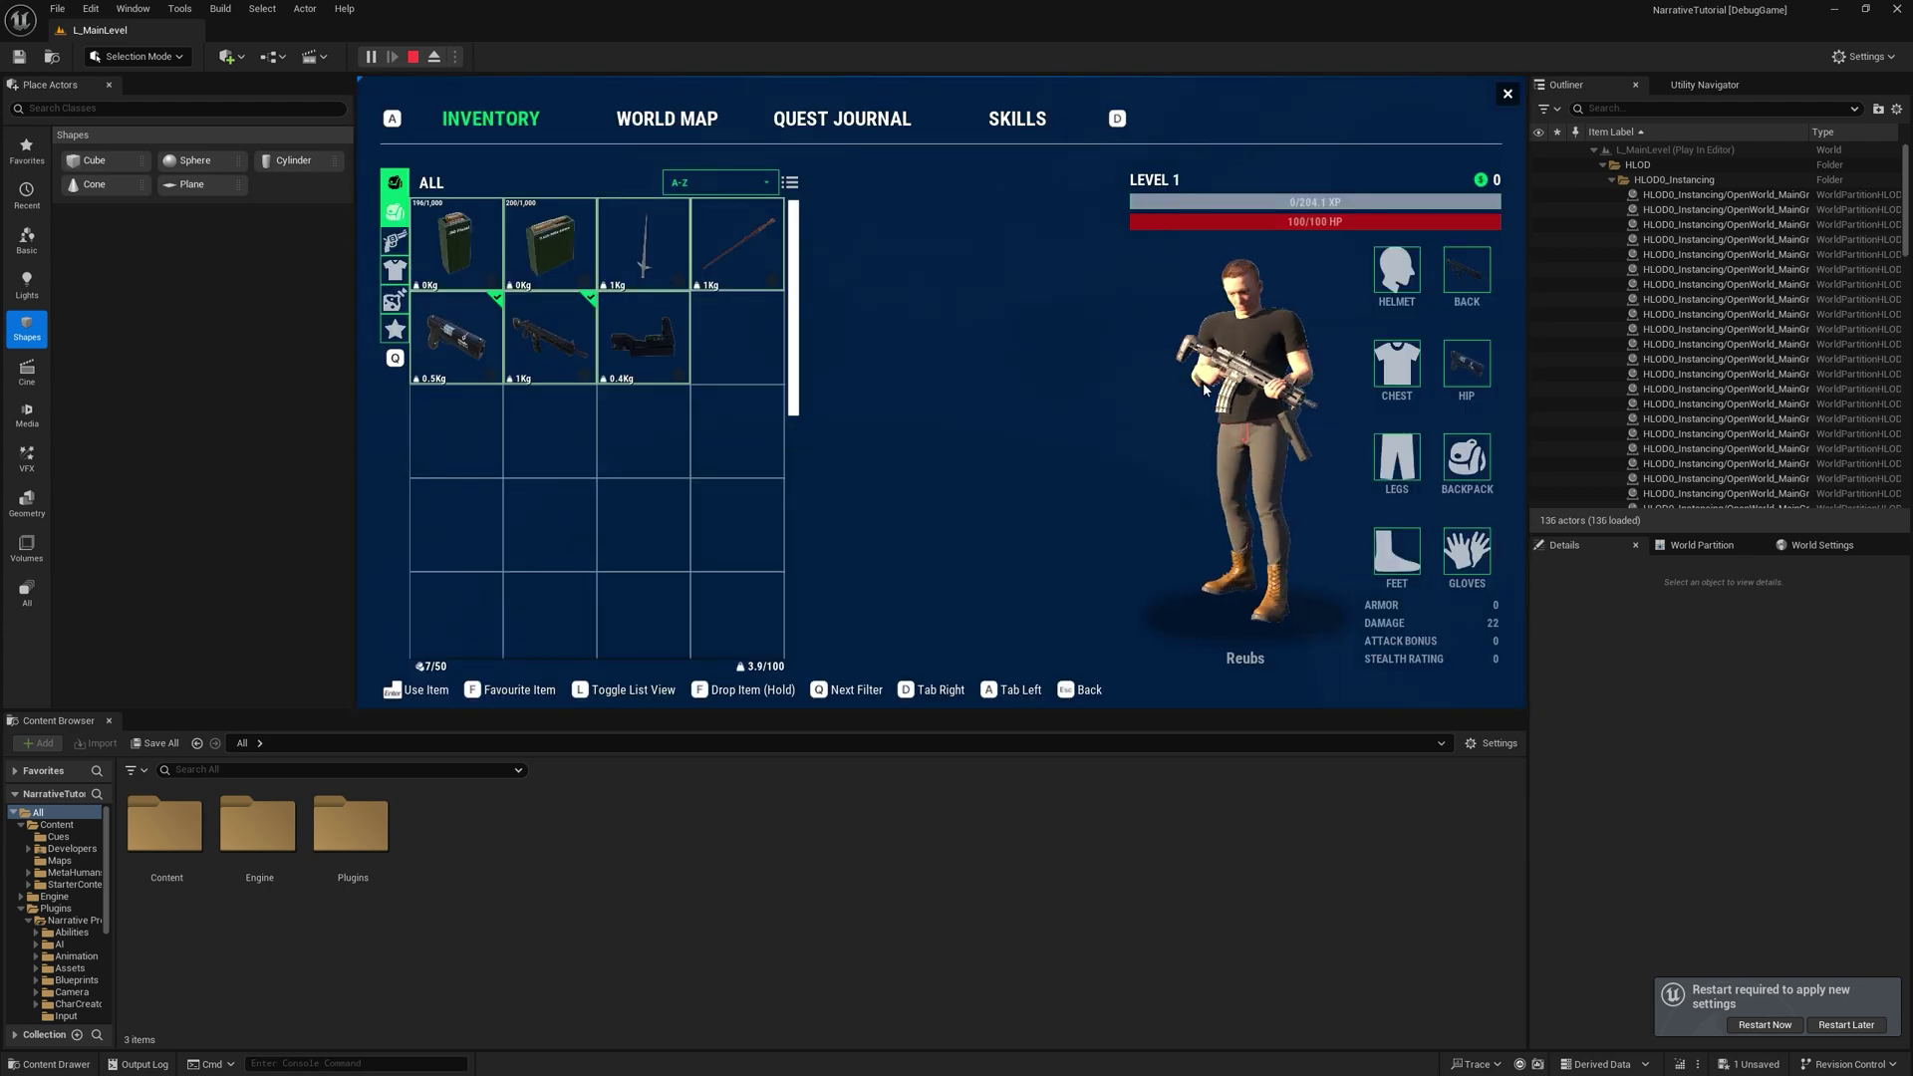
left_click(650, 339)
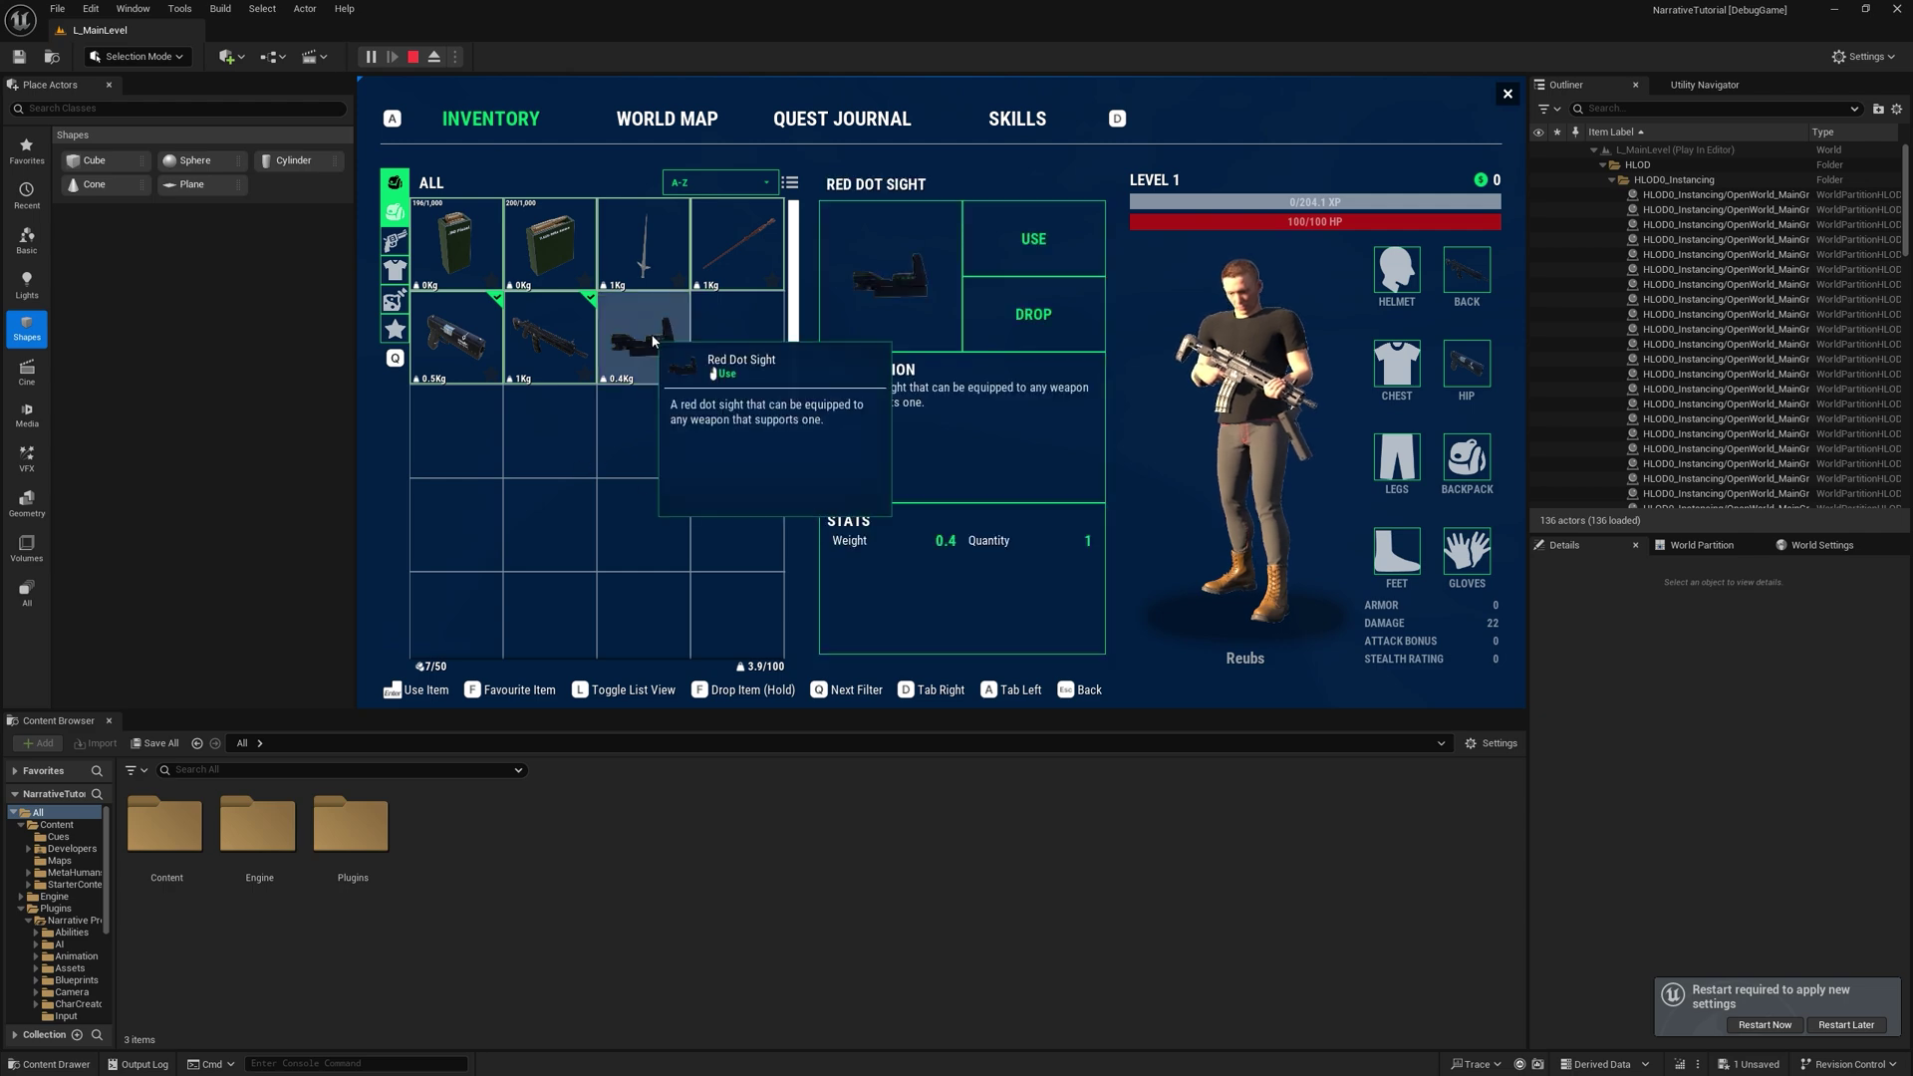
left_click(652, 341)
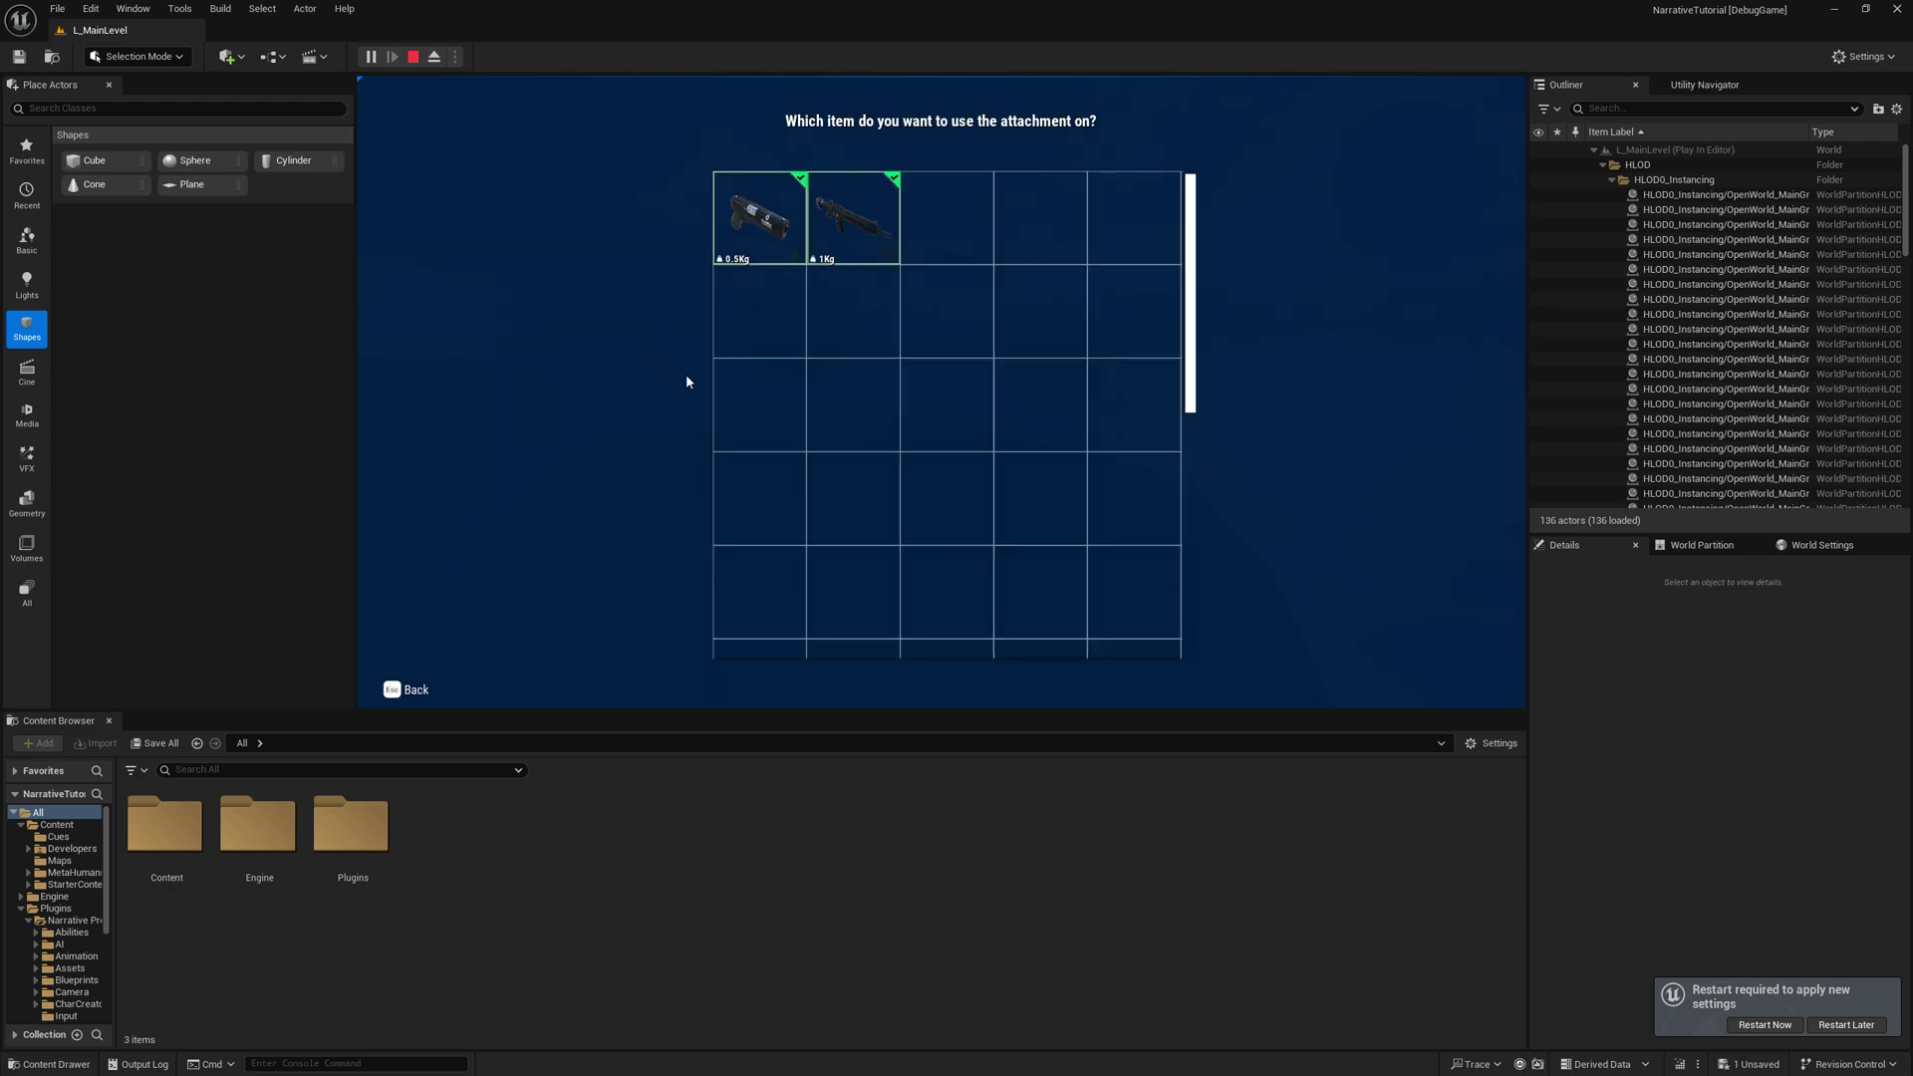
left_click(855, 213)
left_click(1508, 94)
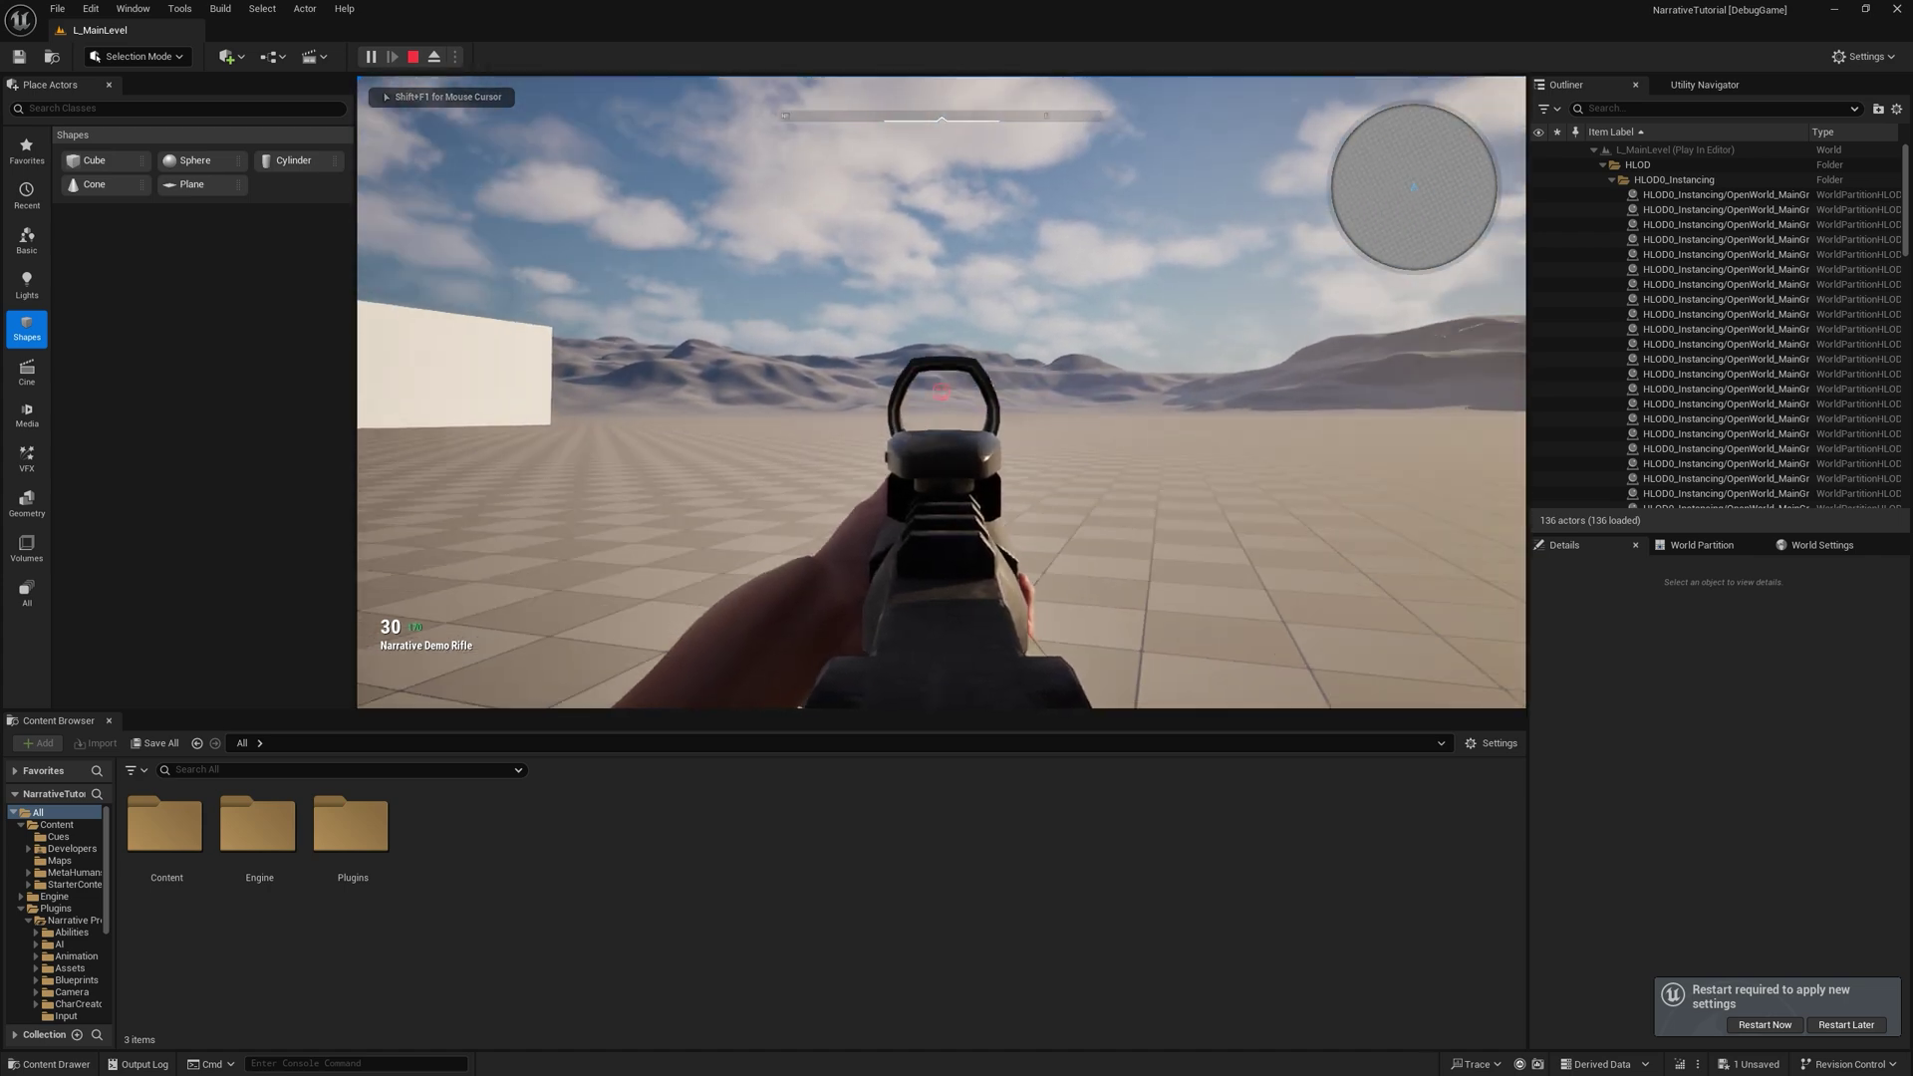
Step: Aim through the red dot sight, fire and reload the rifle, and end the play session
left_click(941, 393)
left_click(942, 393)
key("r")
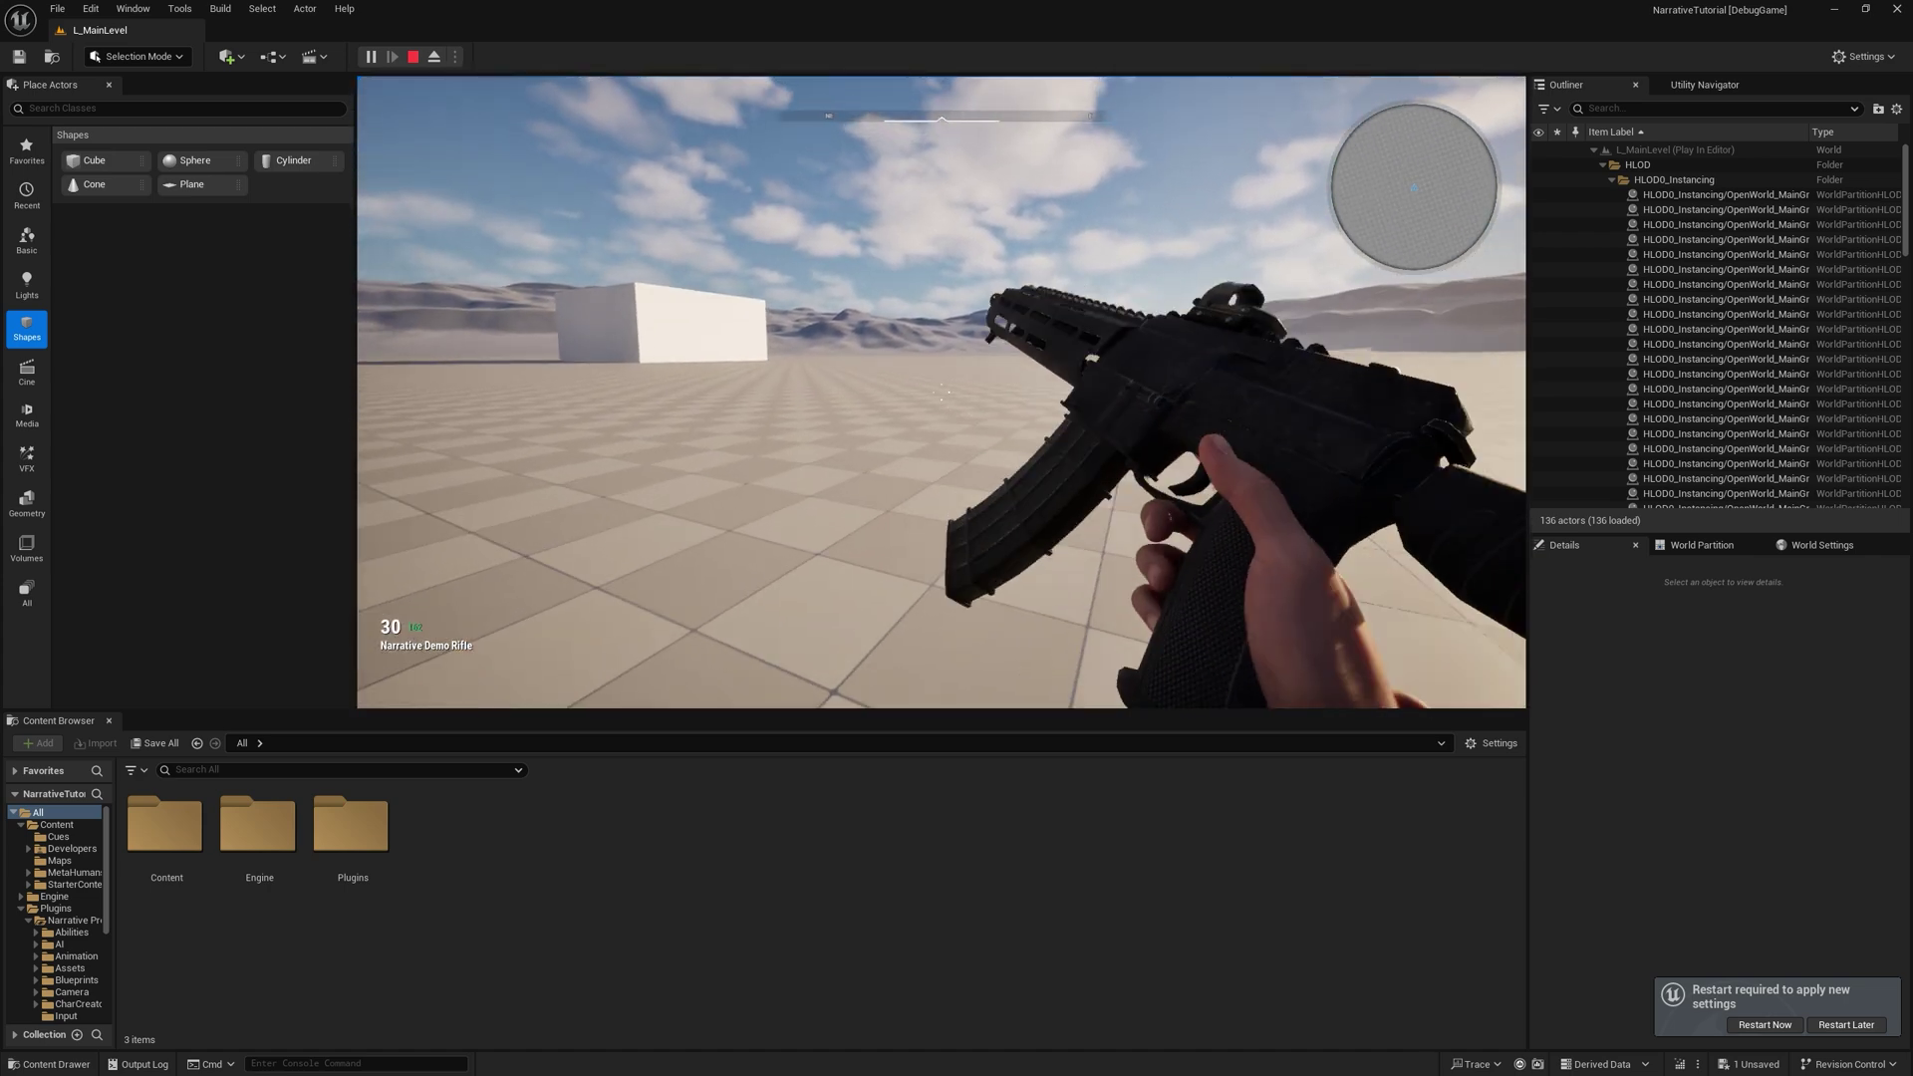
key("Escape")
Step: Search the placeable actors for npc and place an NPCSpawner on the level floor at X -4960, Y 2860, Z 0
left_click(27, 152)
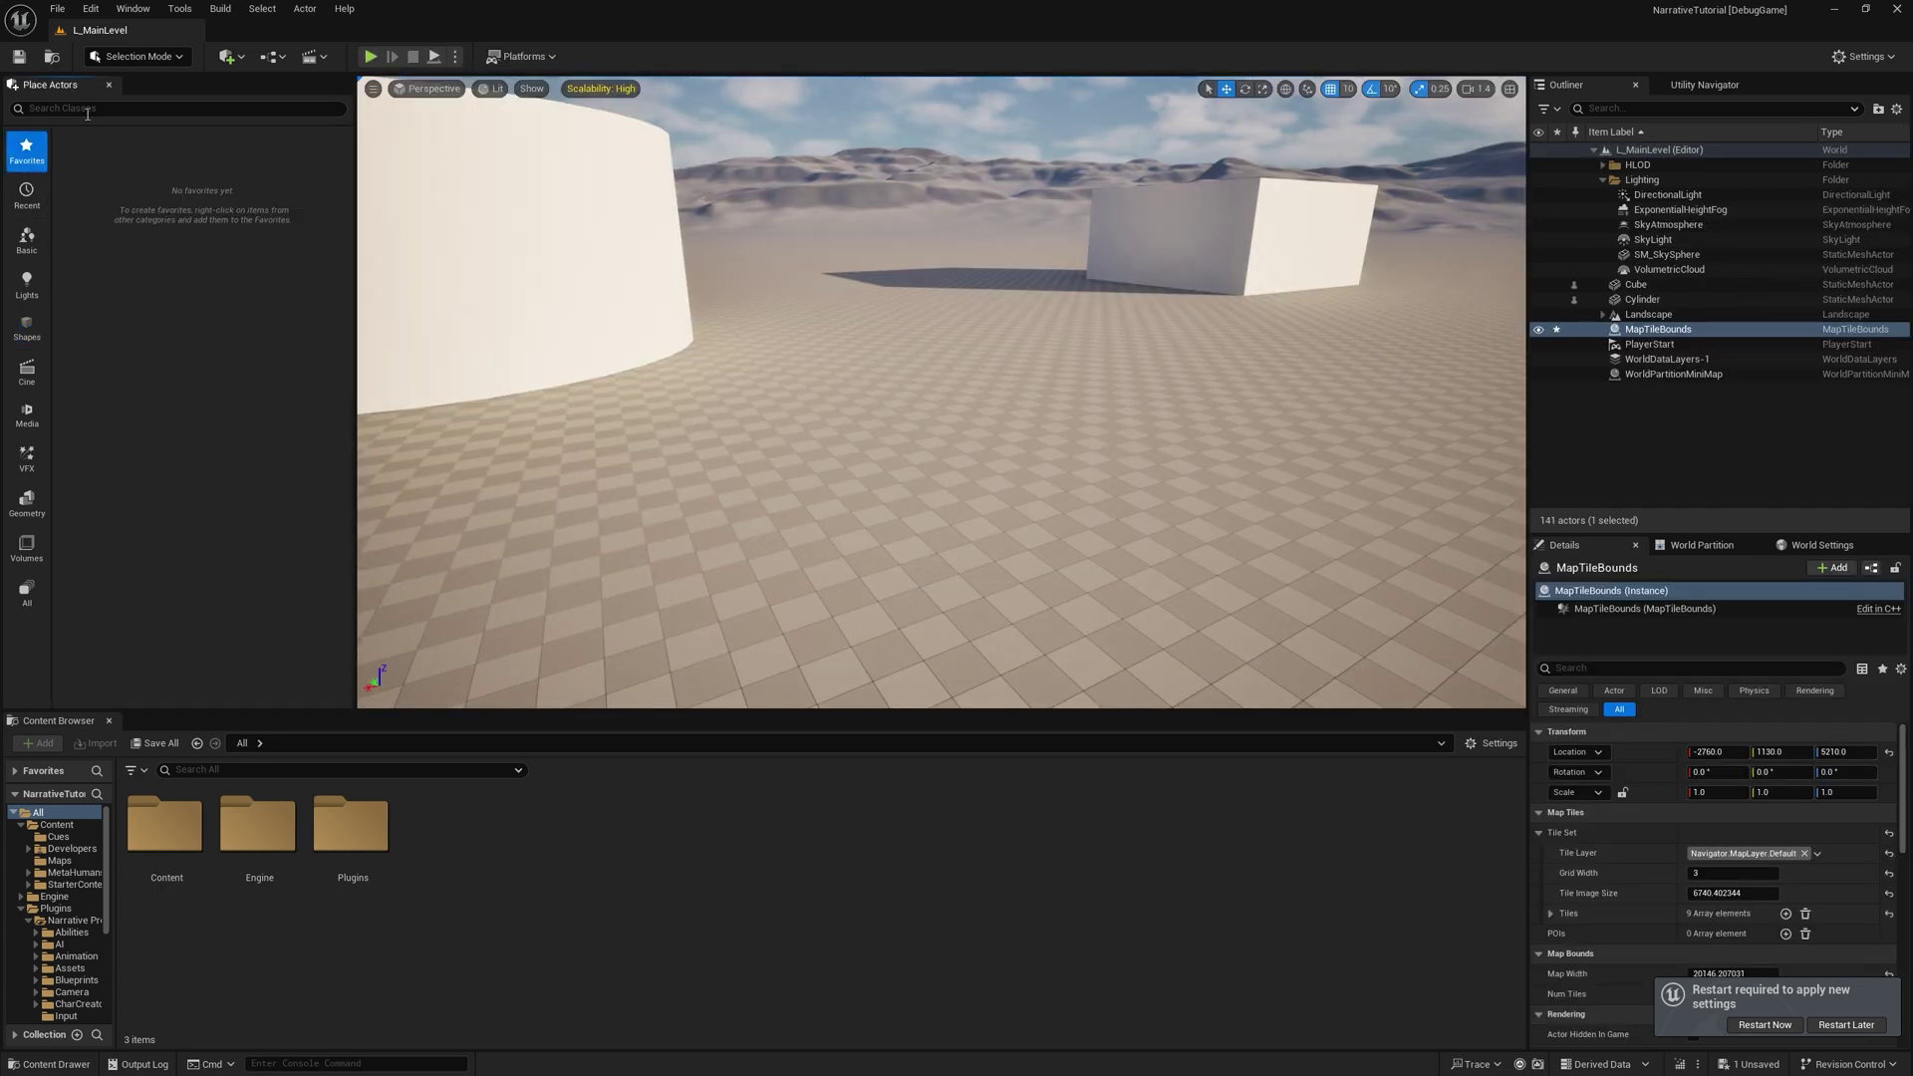
left_click(89, 109)
type("npc")
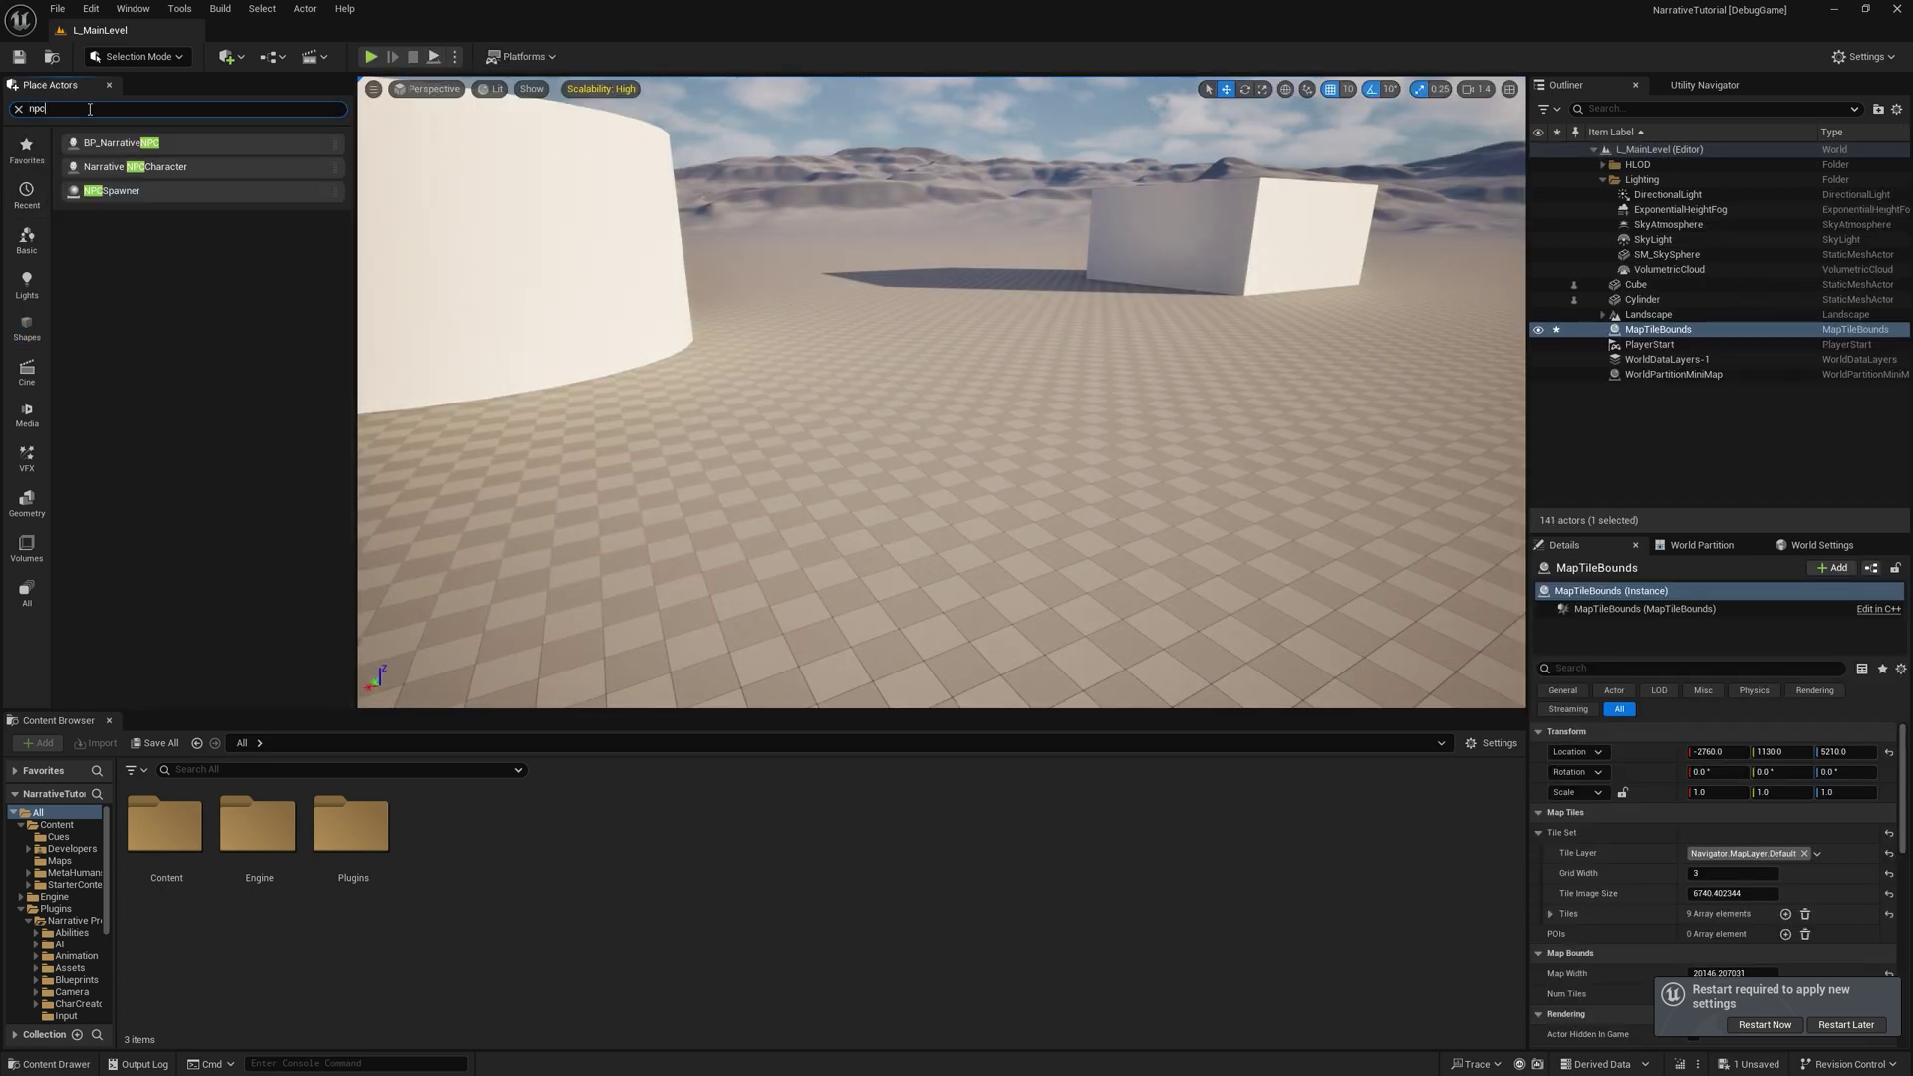
left_click_drag(105, 190, 1012, 455)
left_click_drag(1197, 417, 1172, 434)
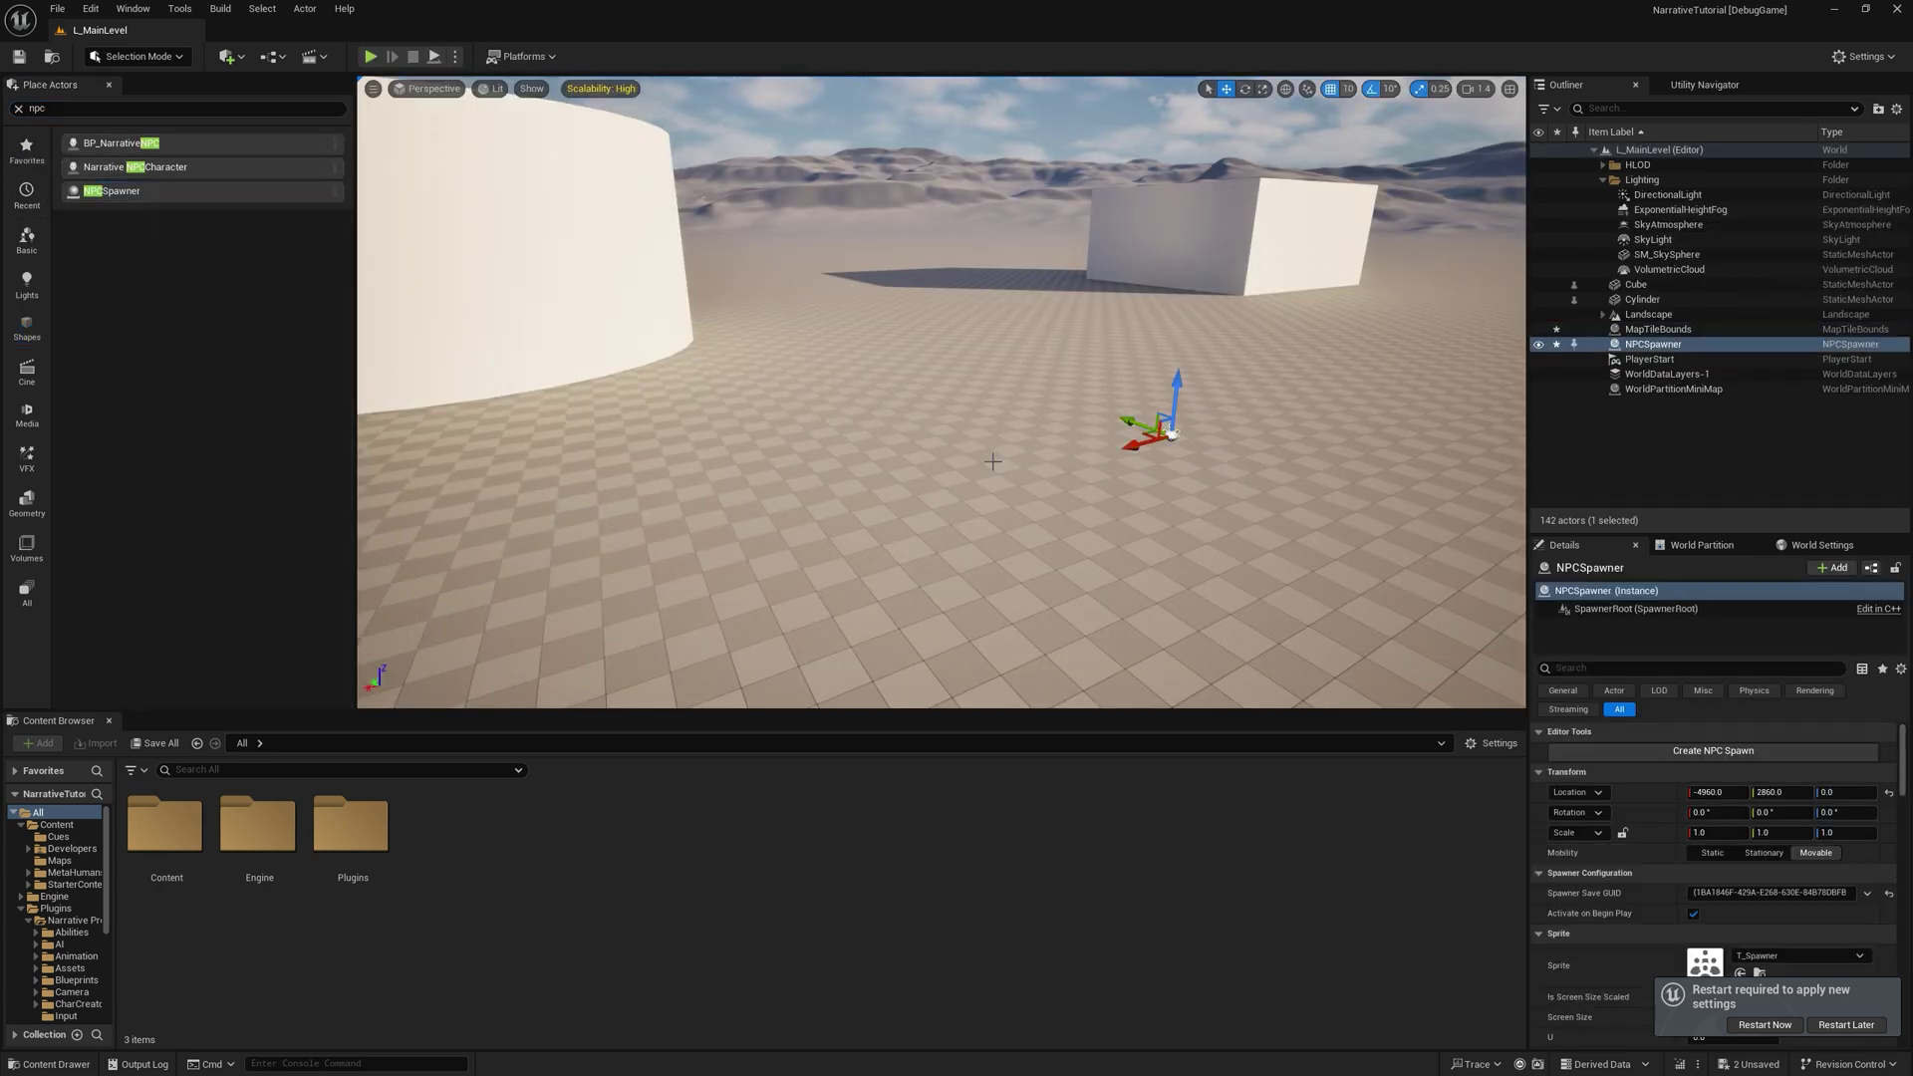
Step: Create an NPC spawn on the NPCSpawner and move its NPCSpawn component to X -560, Z 90 relative to the spawner
mouse_move(951, 477)
right_mouse_down()
mouse_move(1150, 513)
mouse_move(951, 476)
right_mouse_up()
key("w")
key("f")
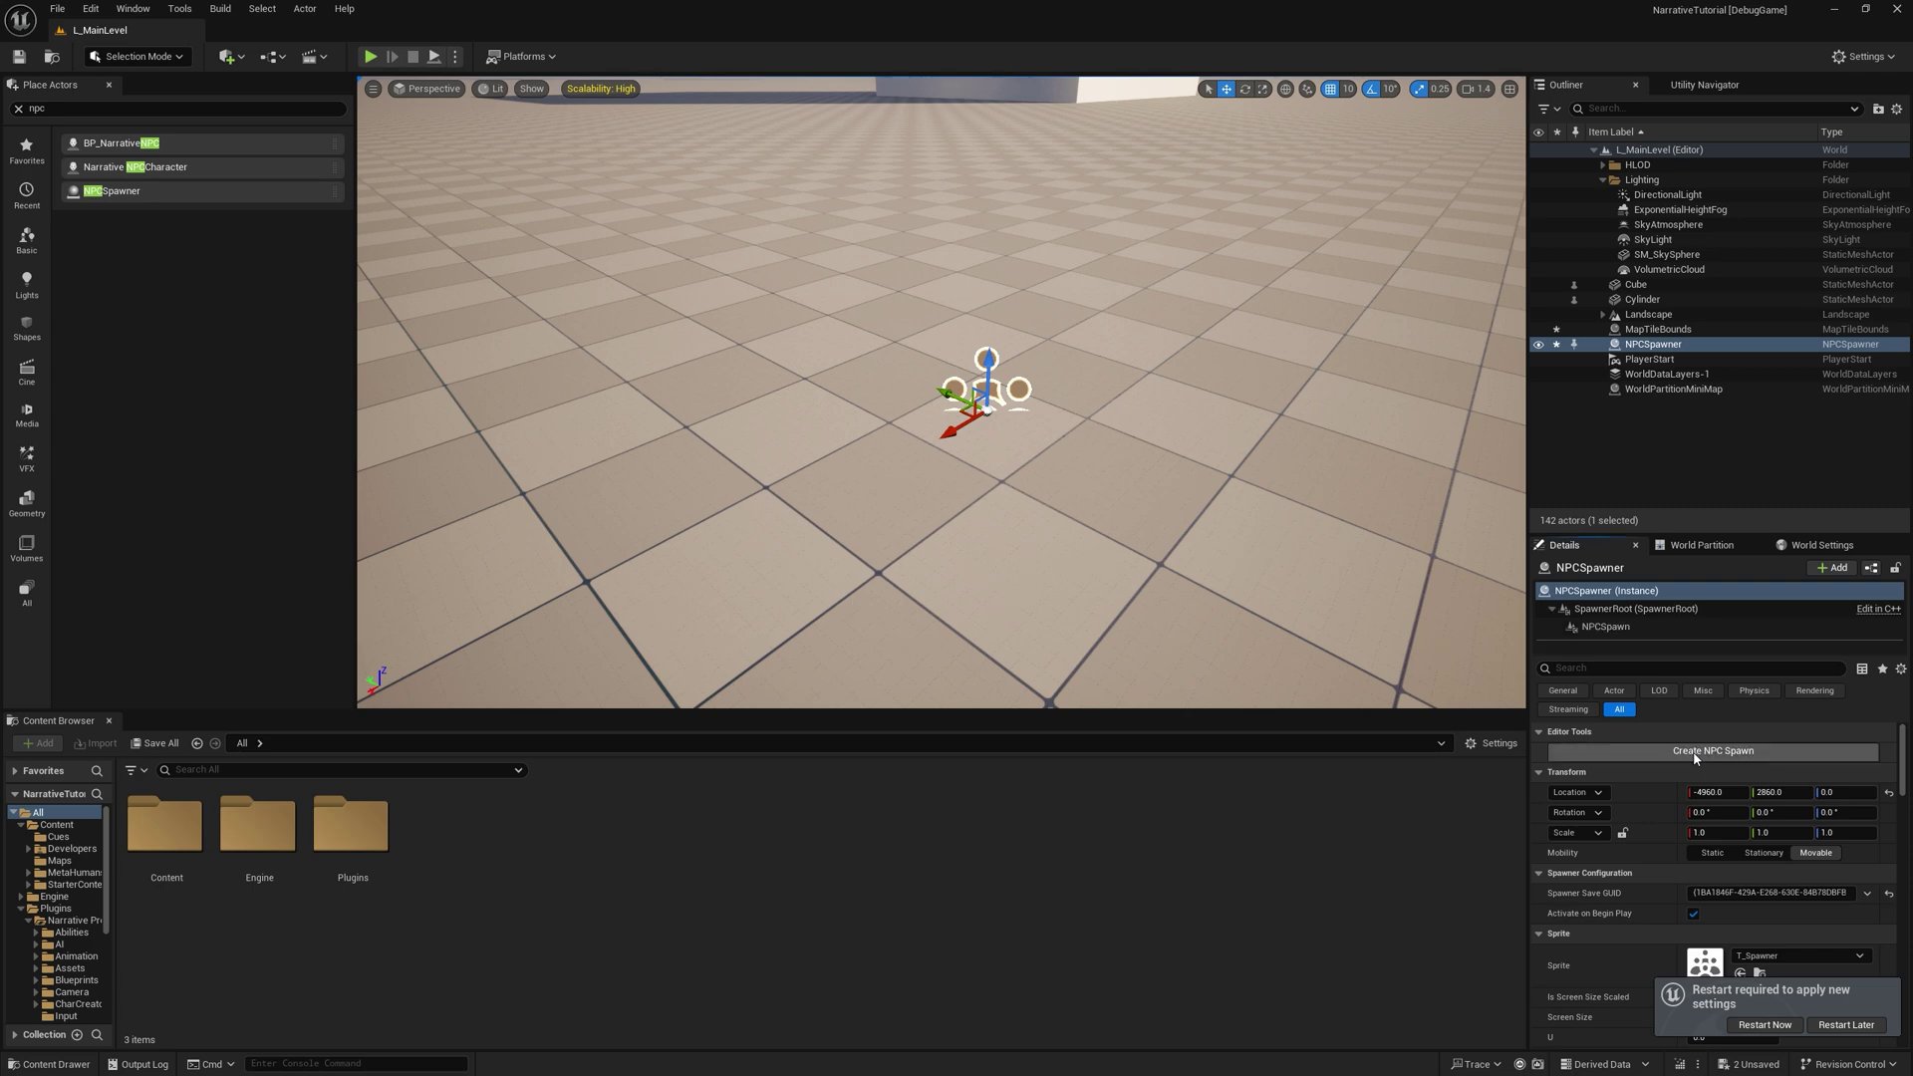
left_click(1605, 626)
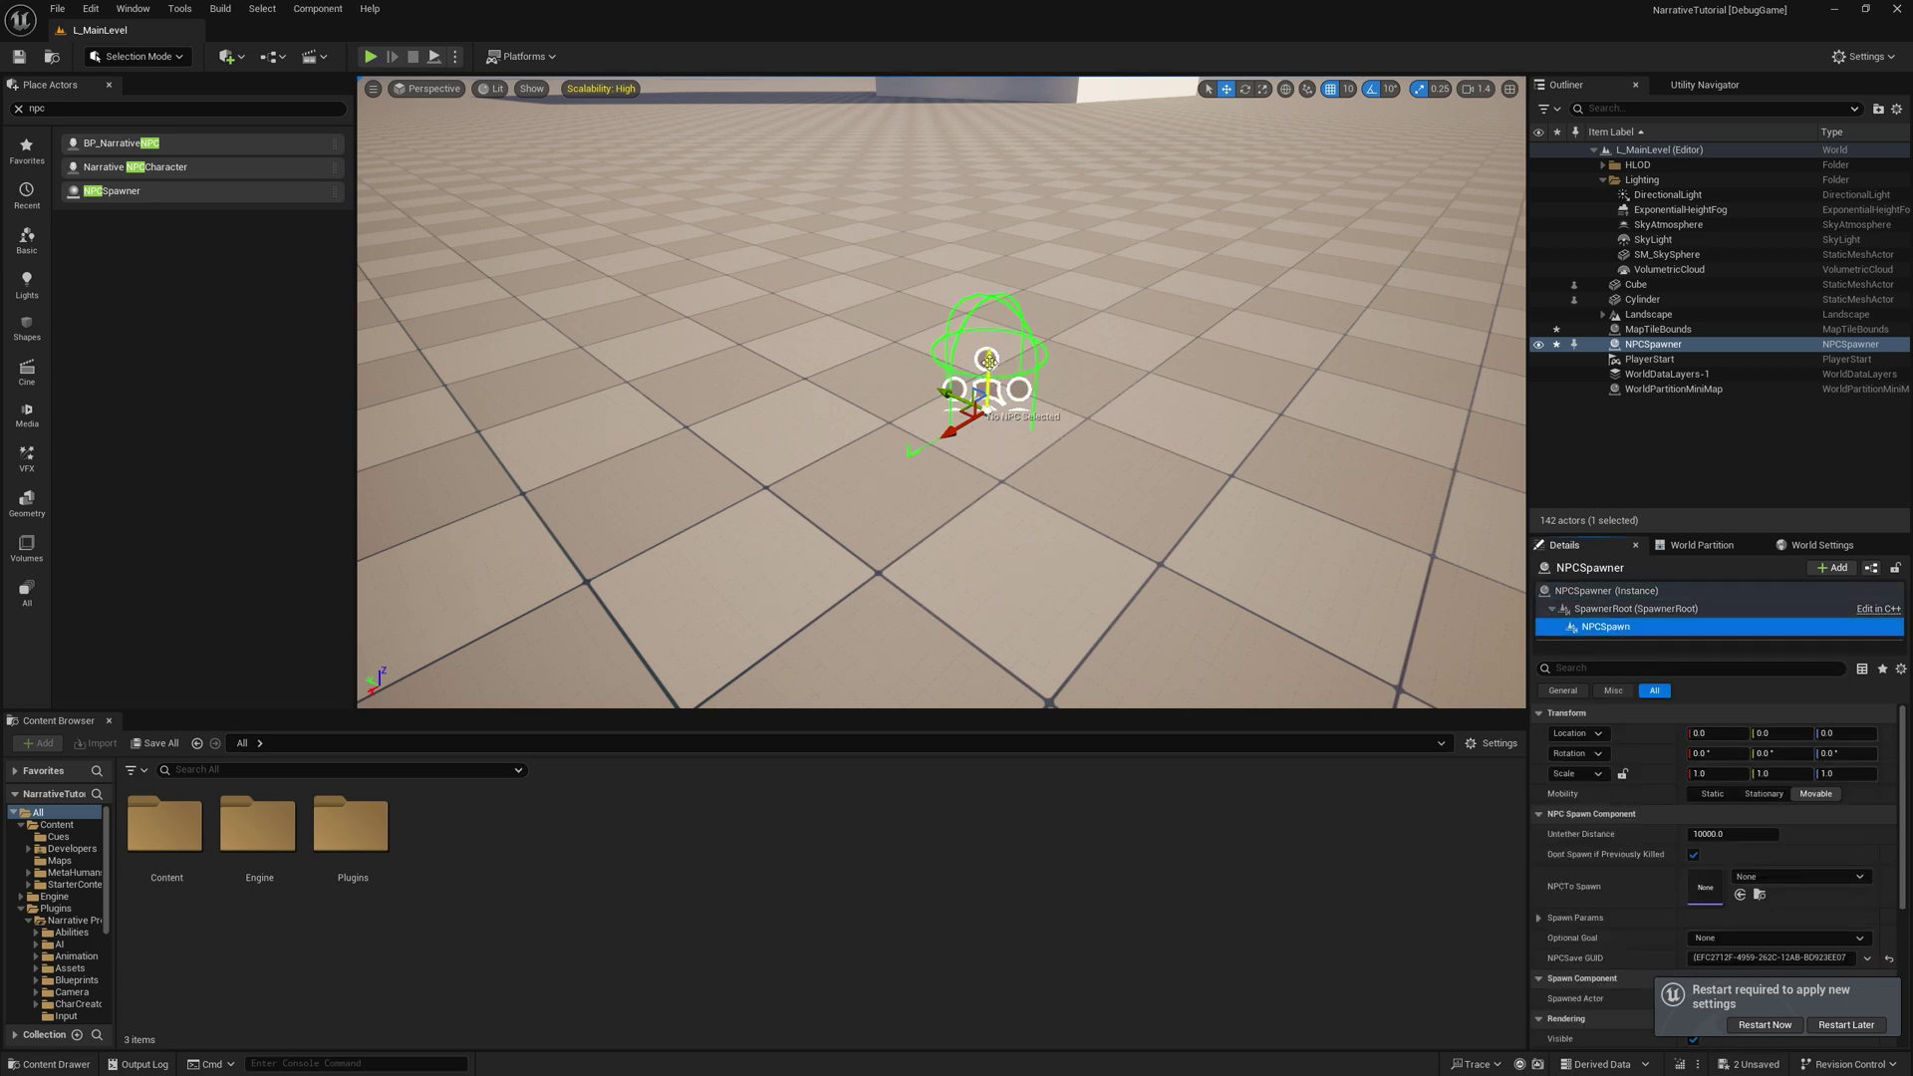
left_click_drag(989, 361, 991, 234)
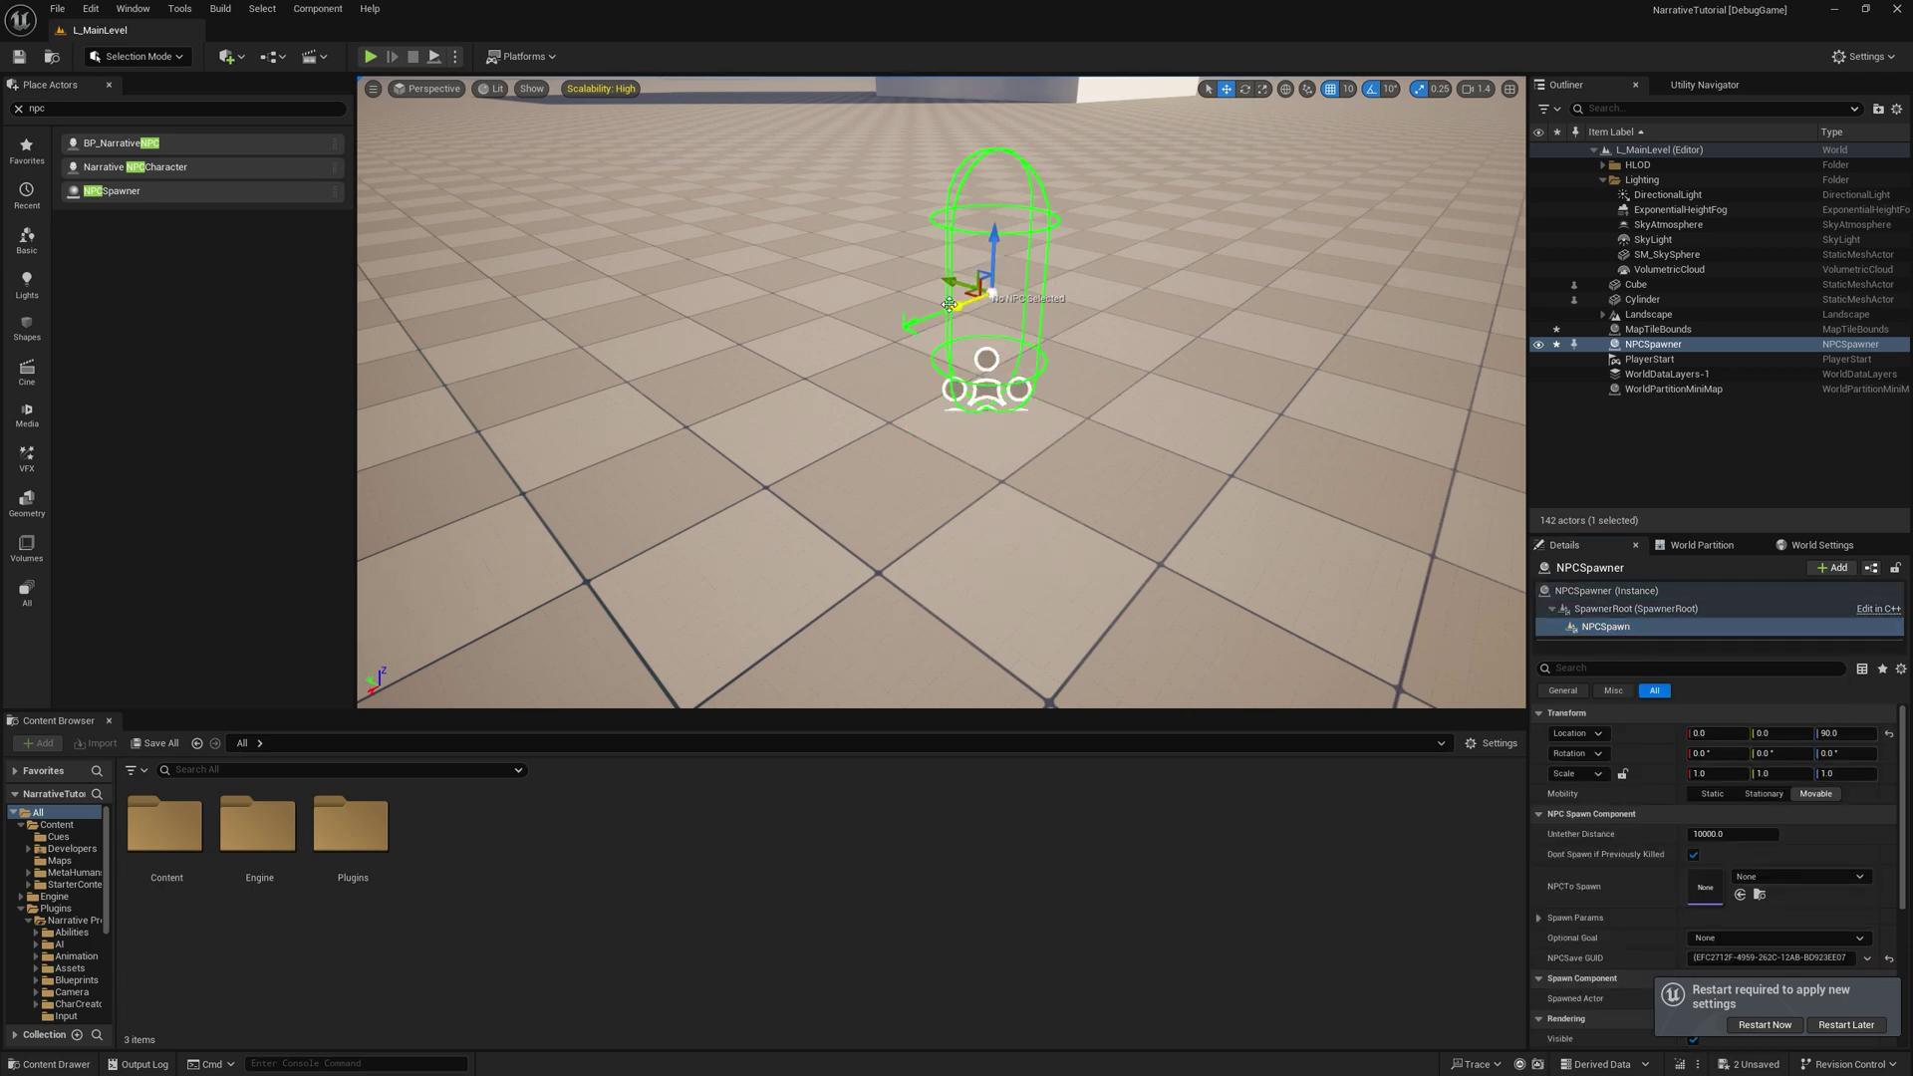
left_click_drag(951, 305, 1222, 194)
middle_click_drag(1038, 434, 580, 595)
Step: Create a Narrative NPC Definition asset named Tony in the Content folder
left_click(57, 824)
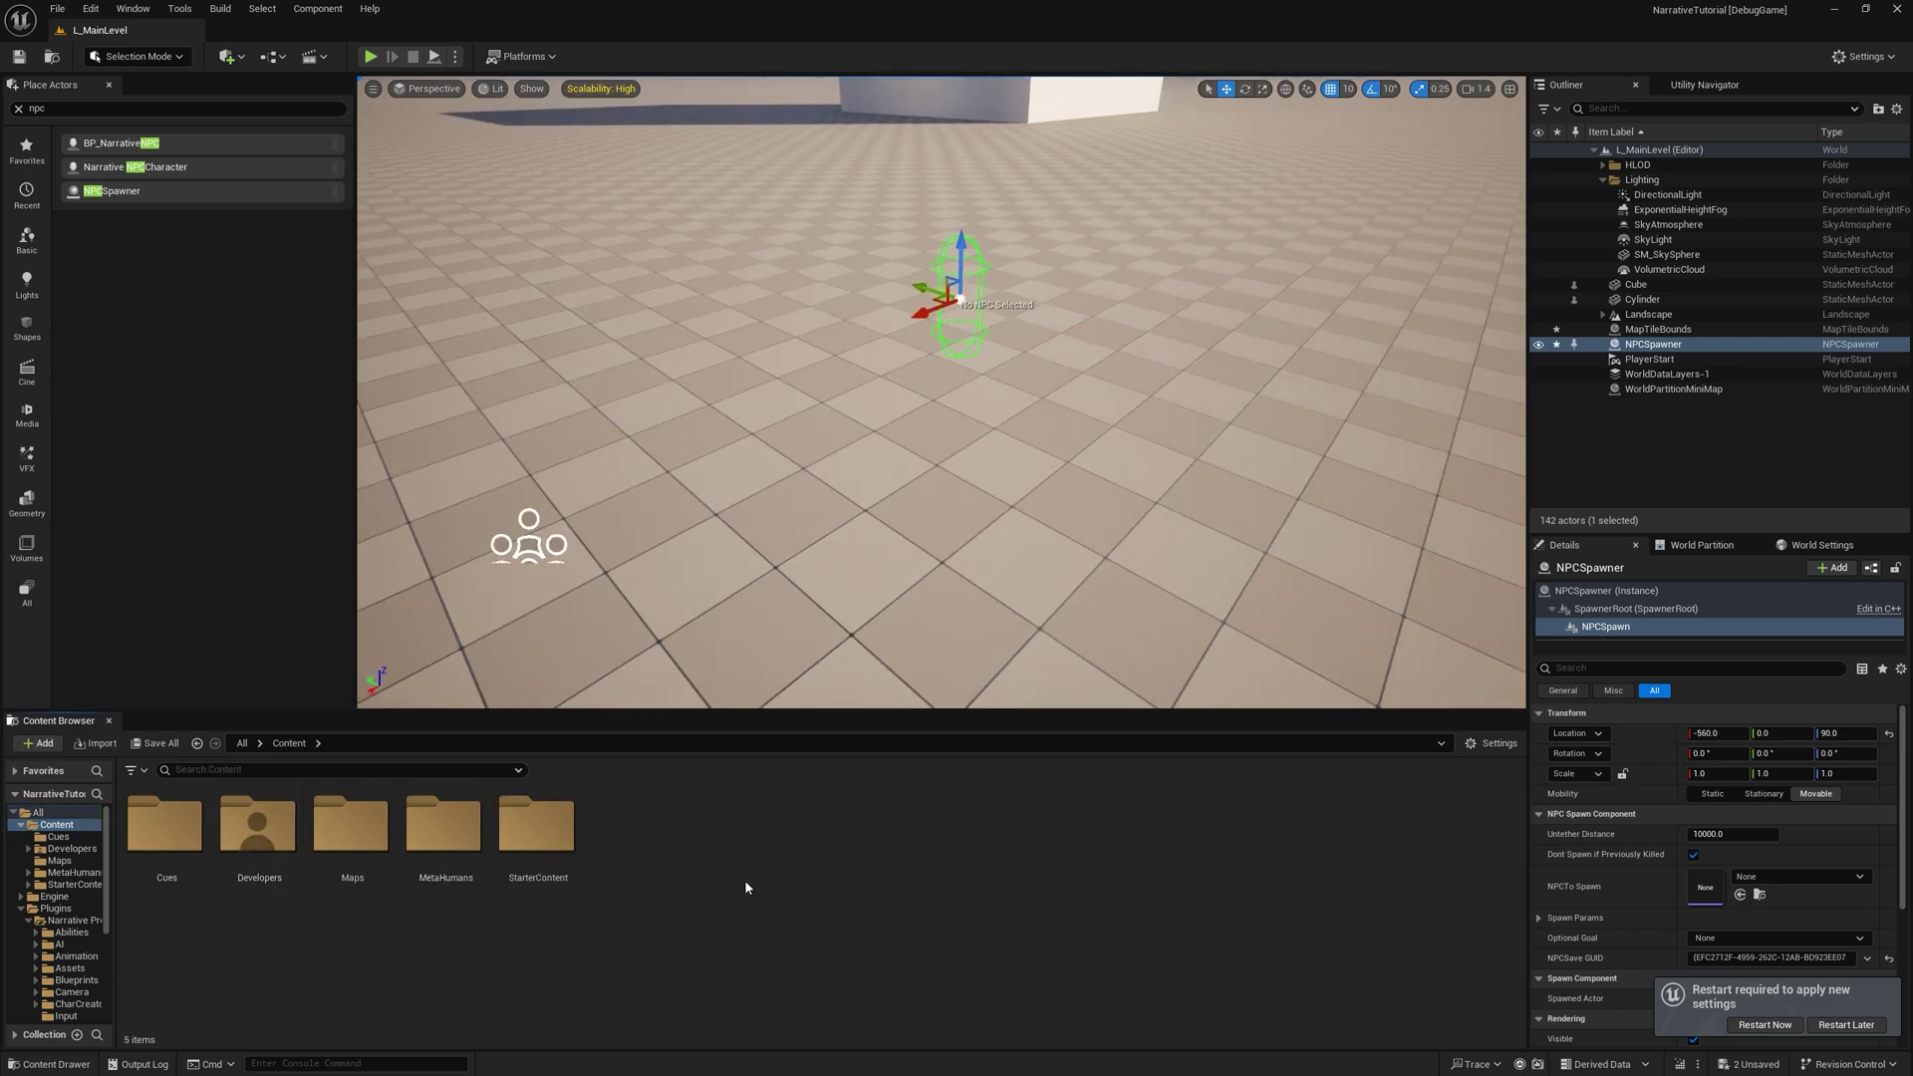
right_click(747, 887)
mouse_move(698, 750)
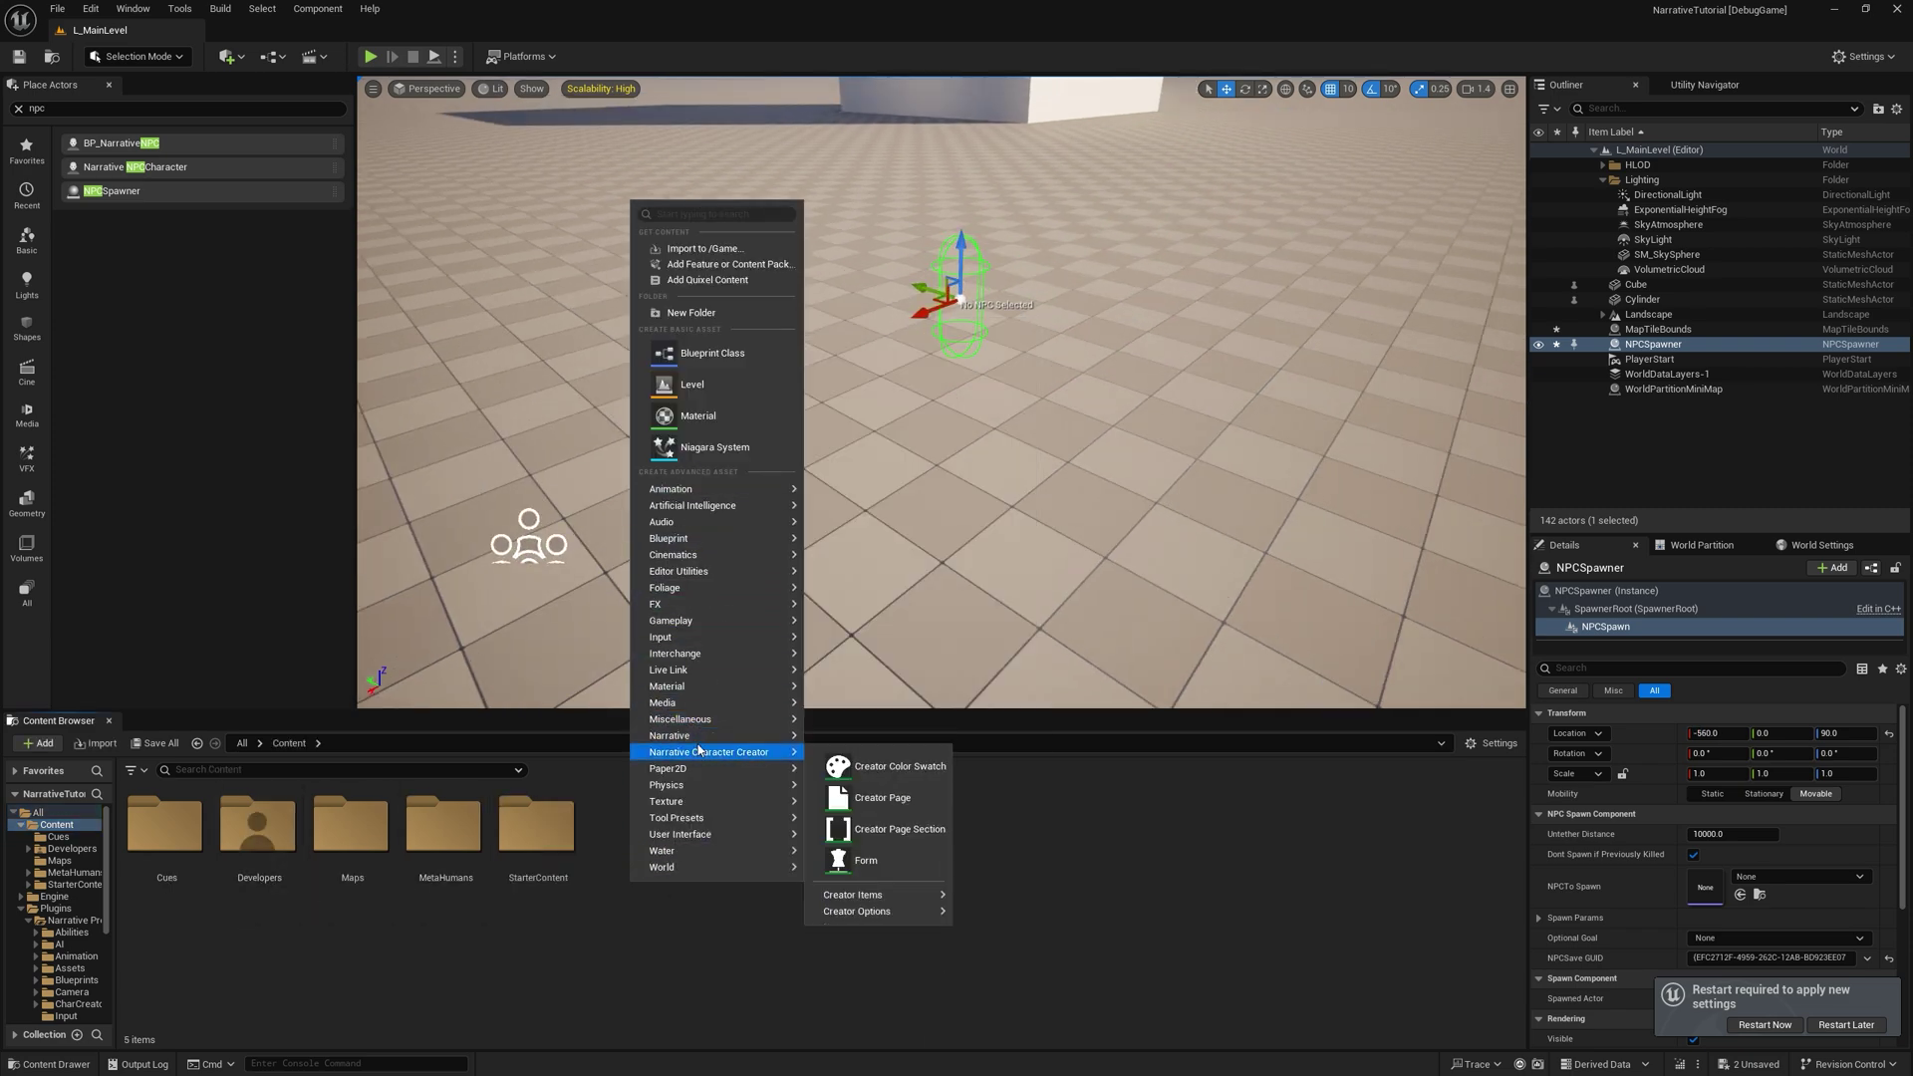
mouse_move(877, 940)
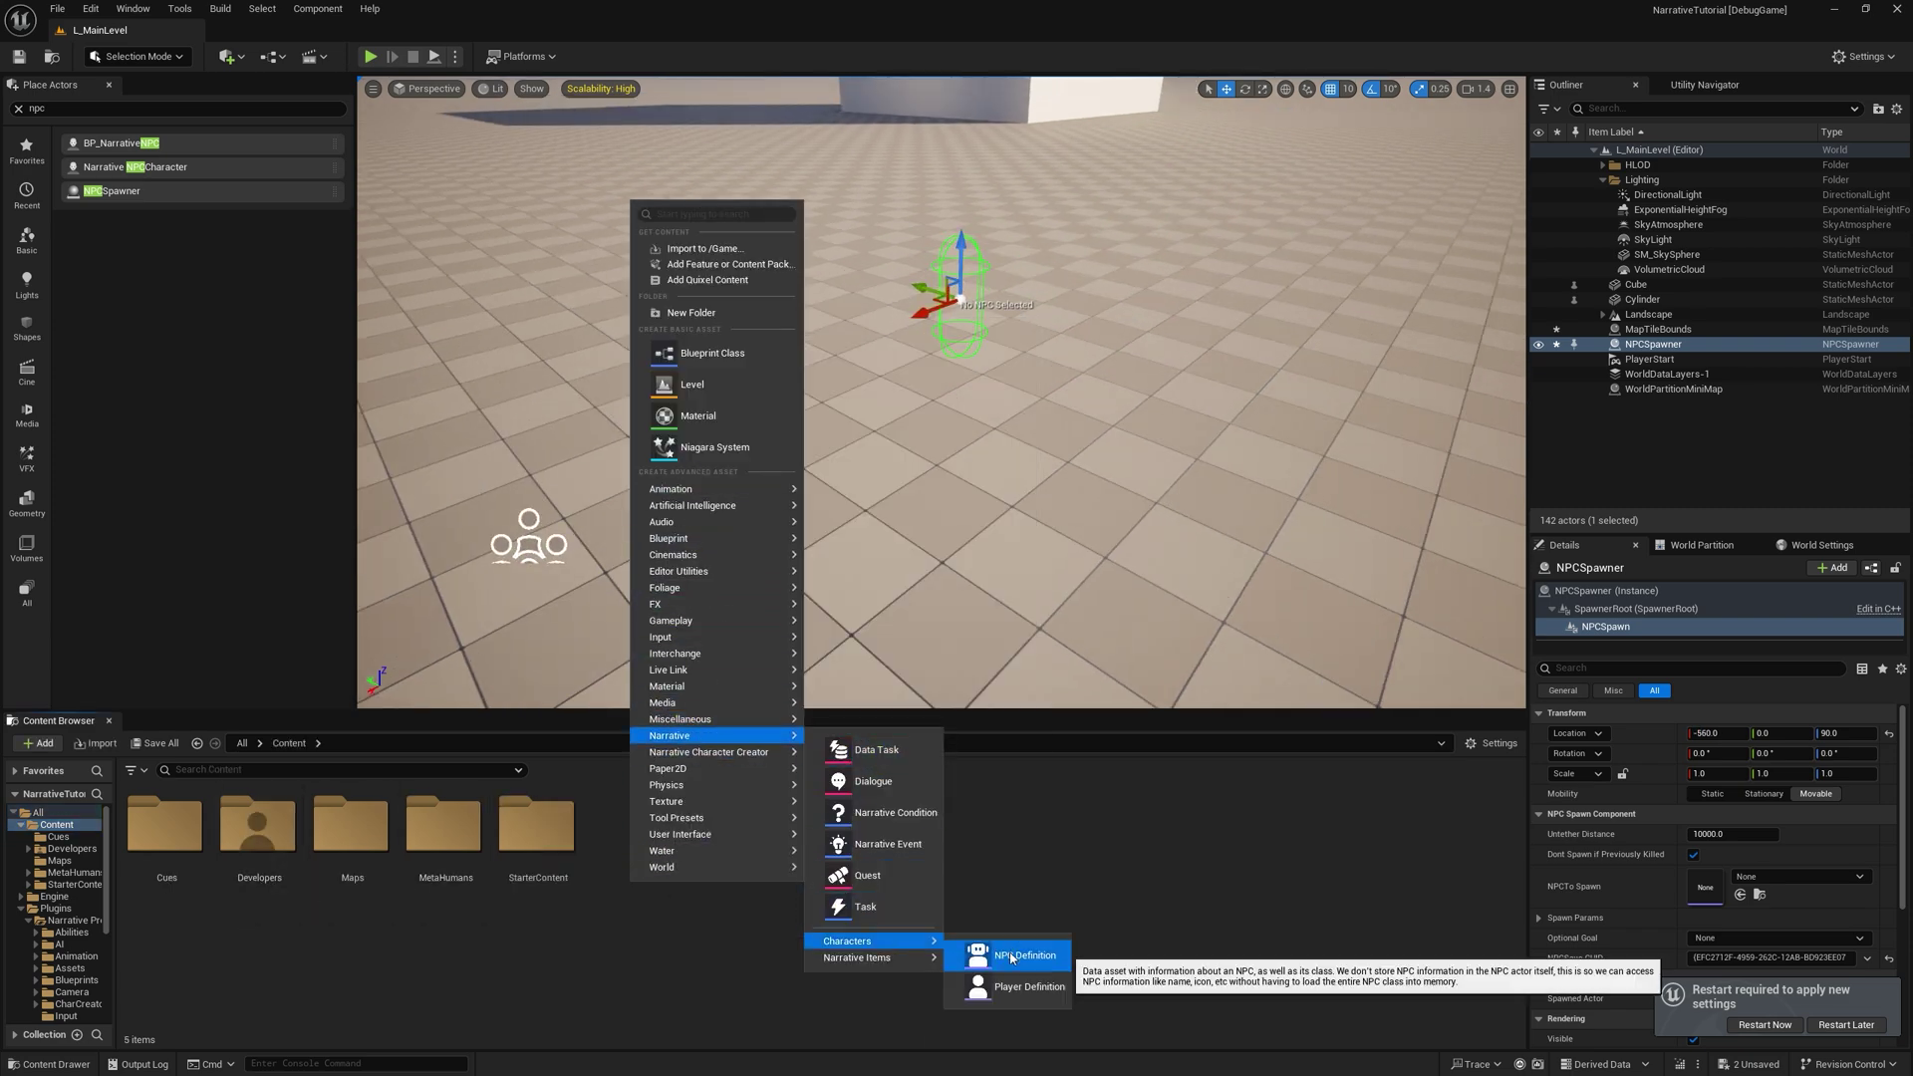
left_click(1011, 956)
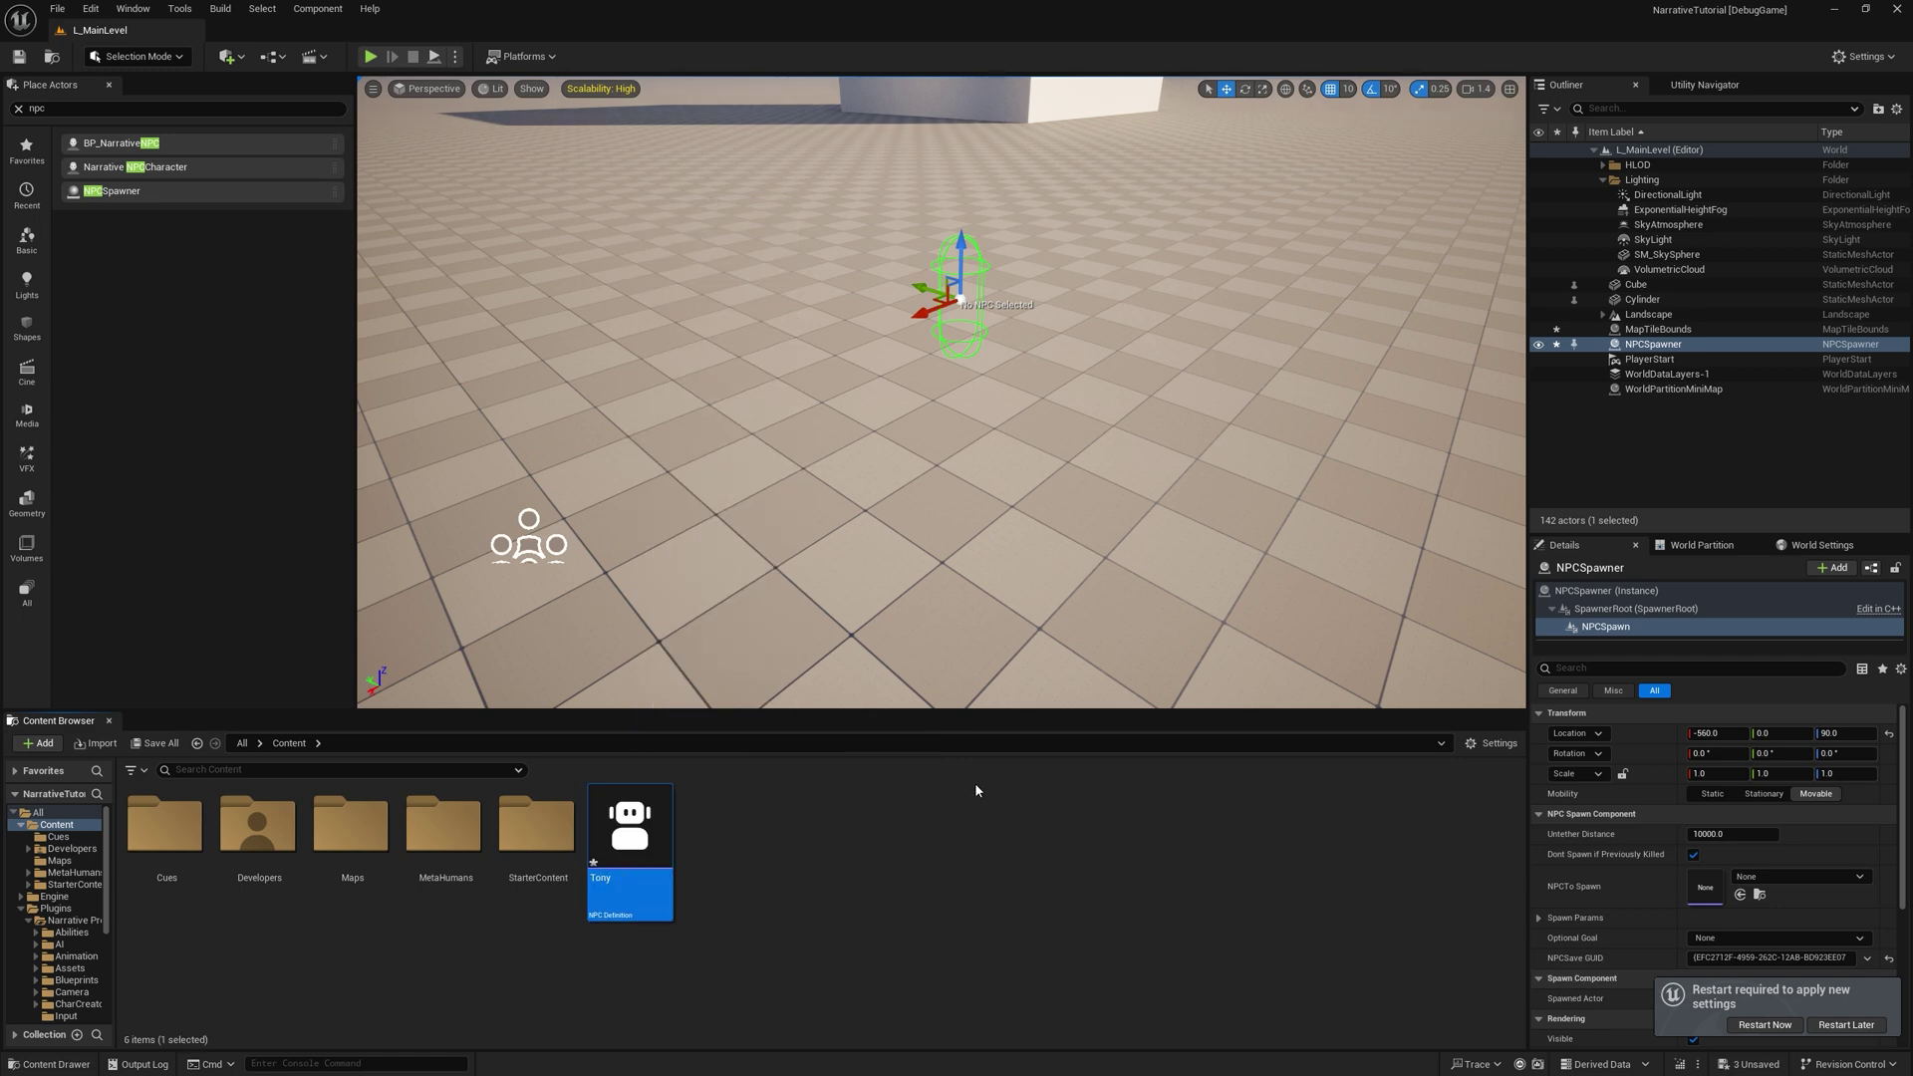
Step: Create a Narrative Dialogue asset named D_Tony in the Content folder
left_click(768, 900)
right_click(750, 875)
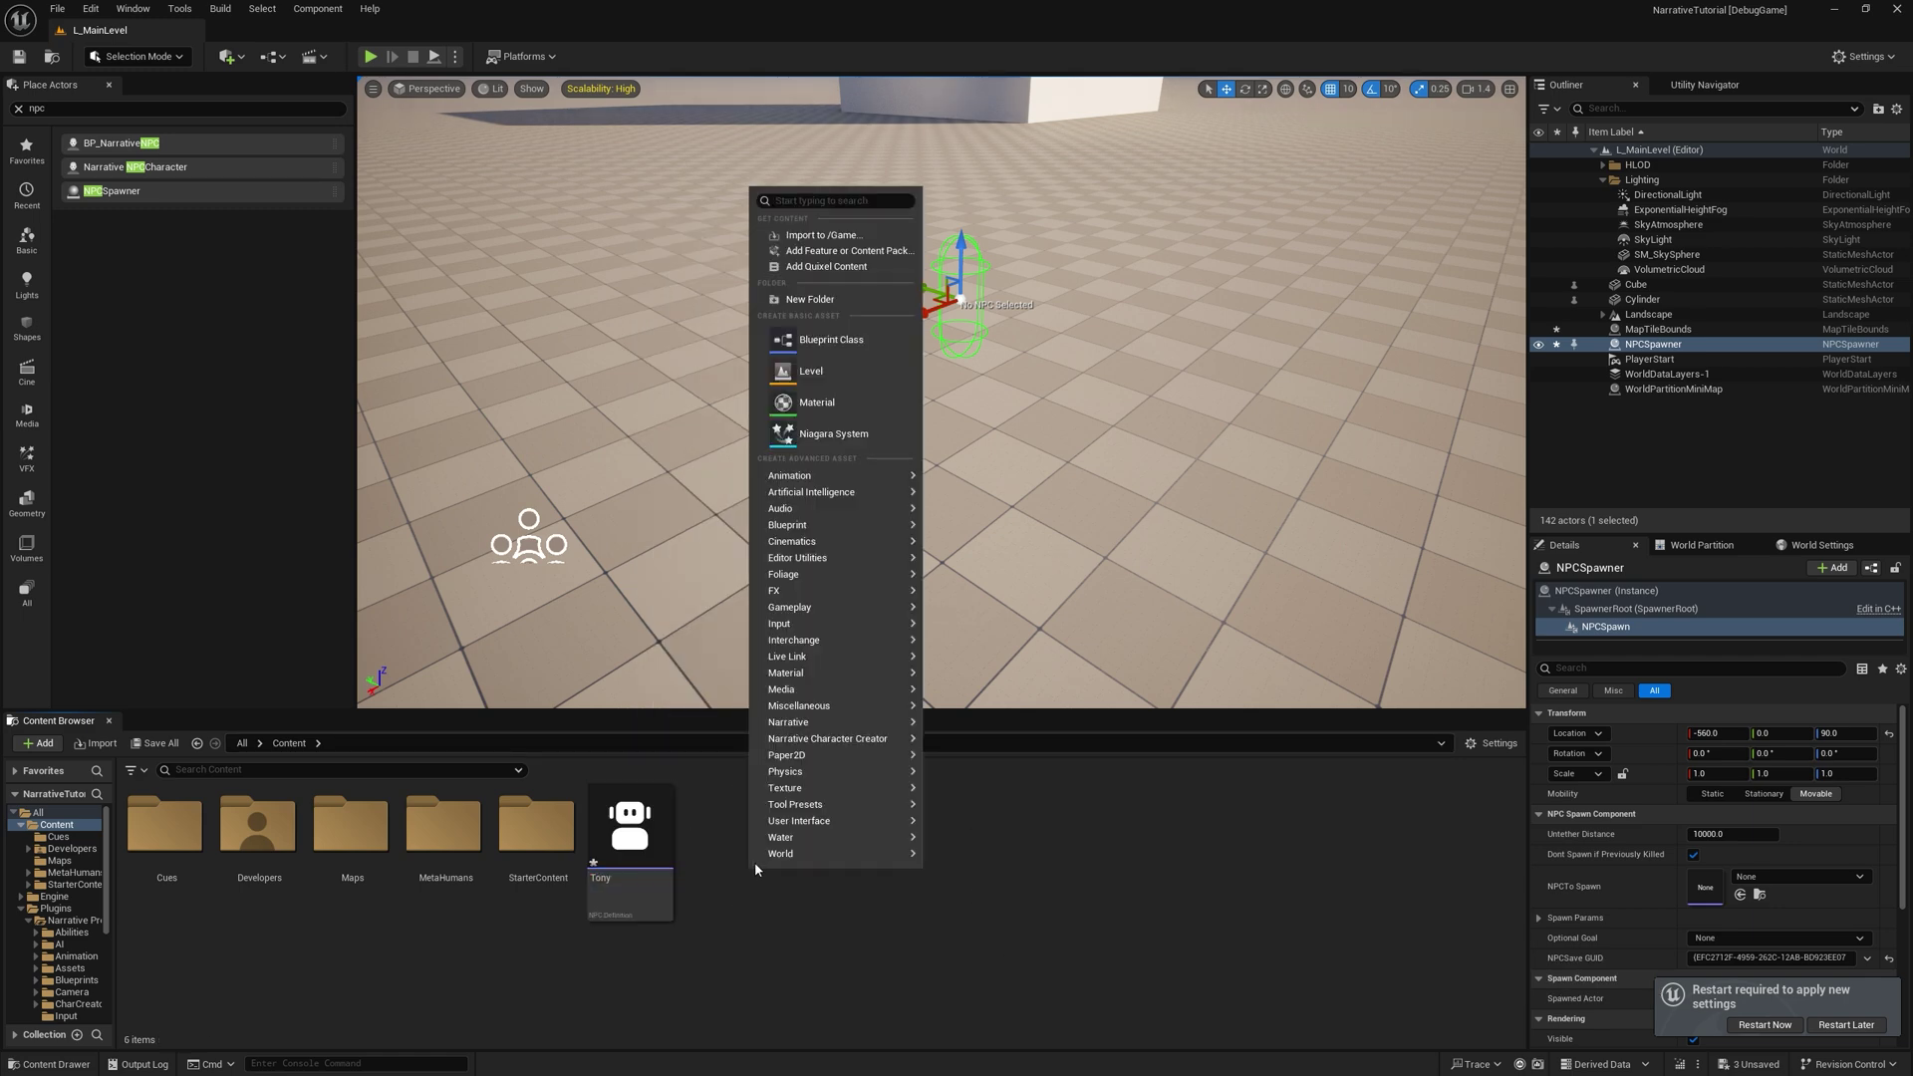
mouse_move(806, 721)
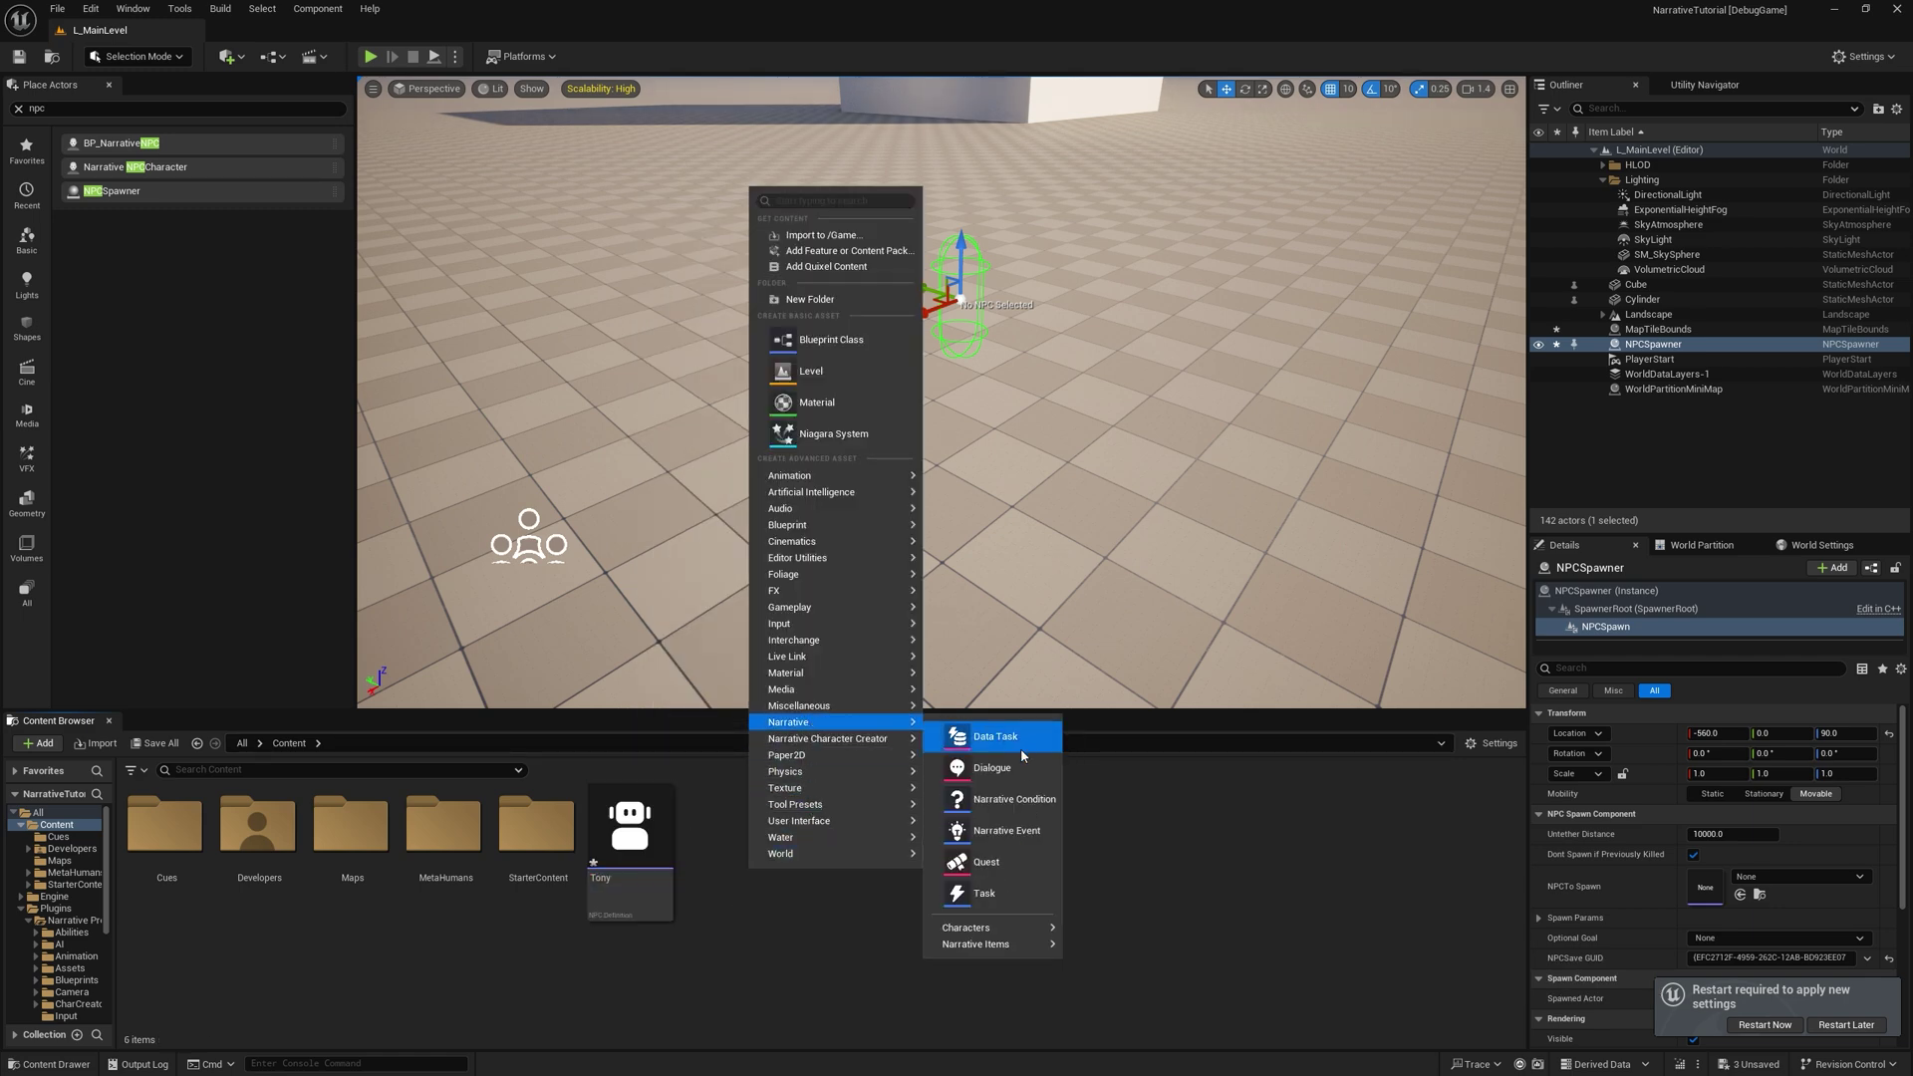
left_click(986, 767)
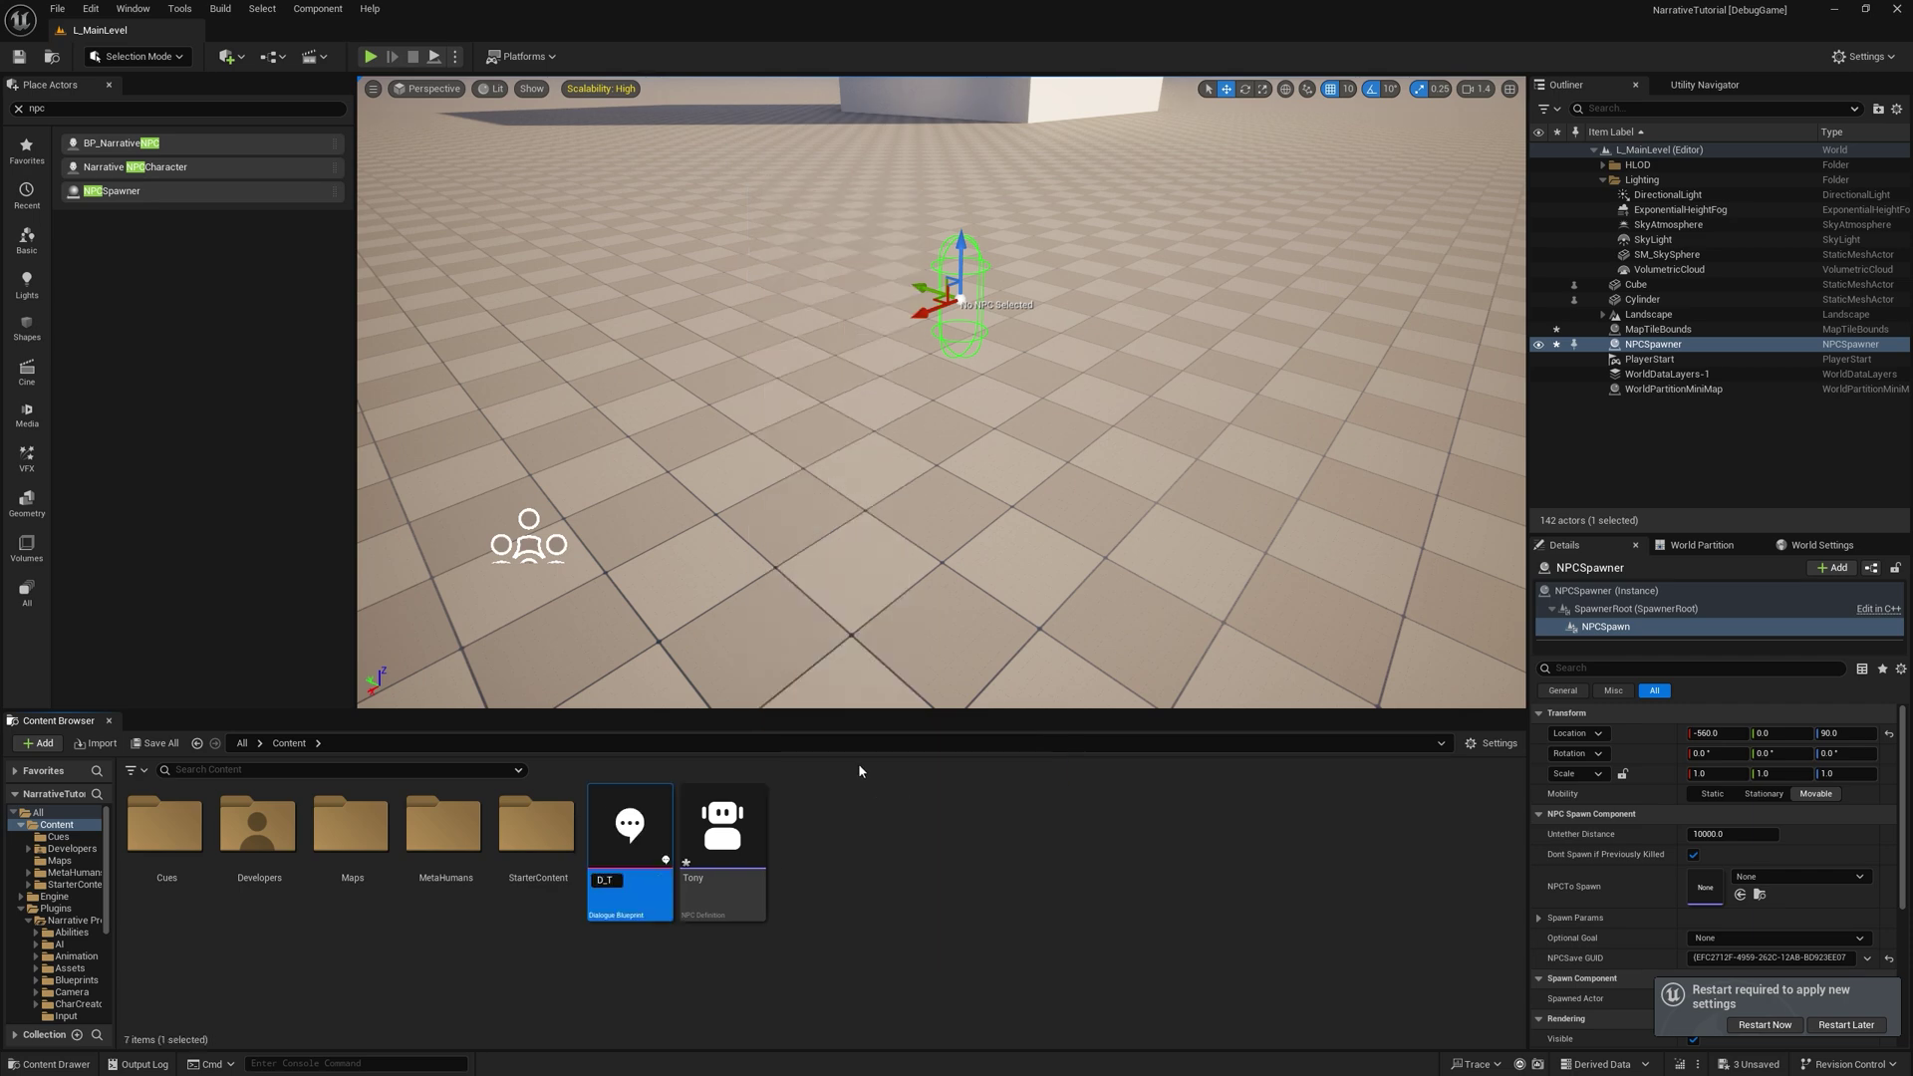
Step: Open the Tony NPC definition and assign D_Tony as its dialogue
left_click(759, 863)
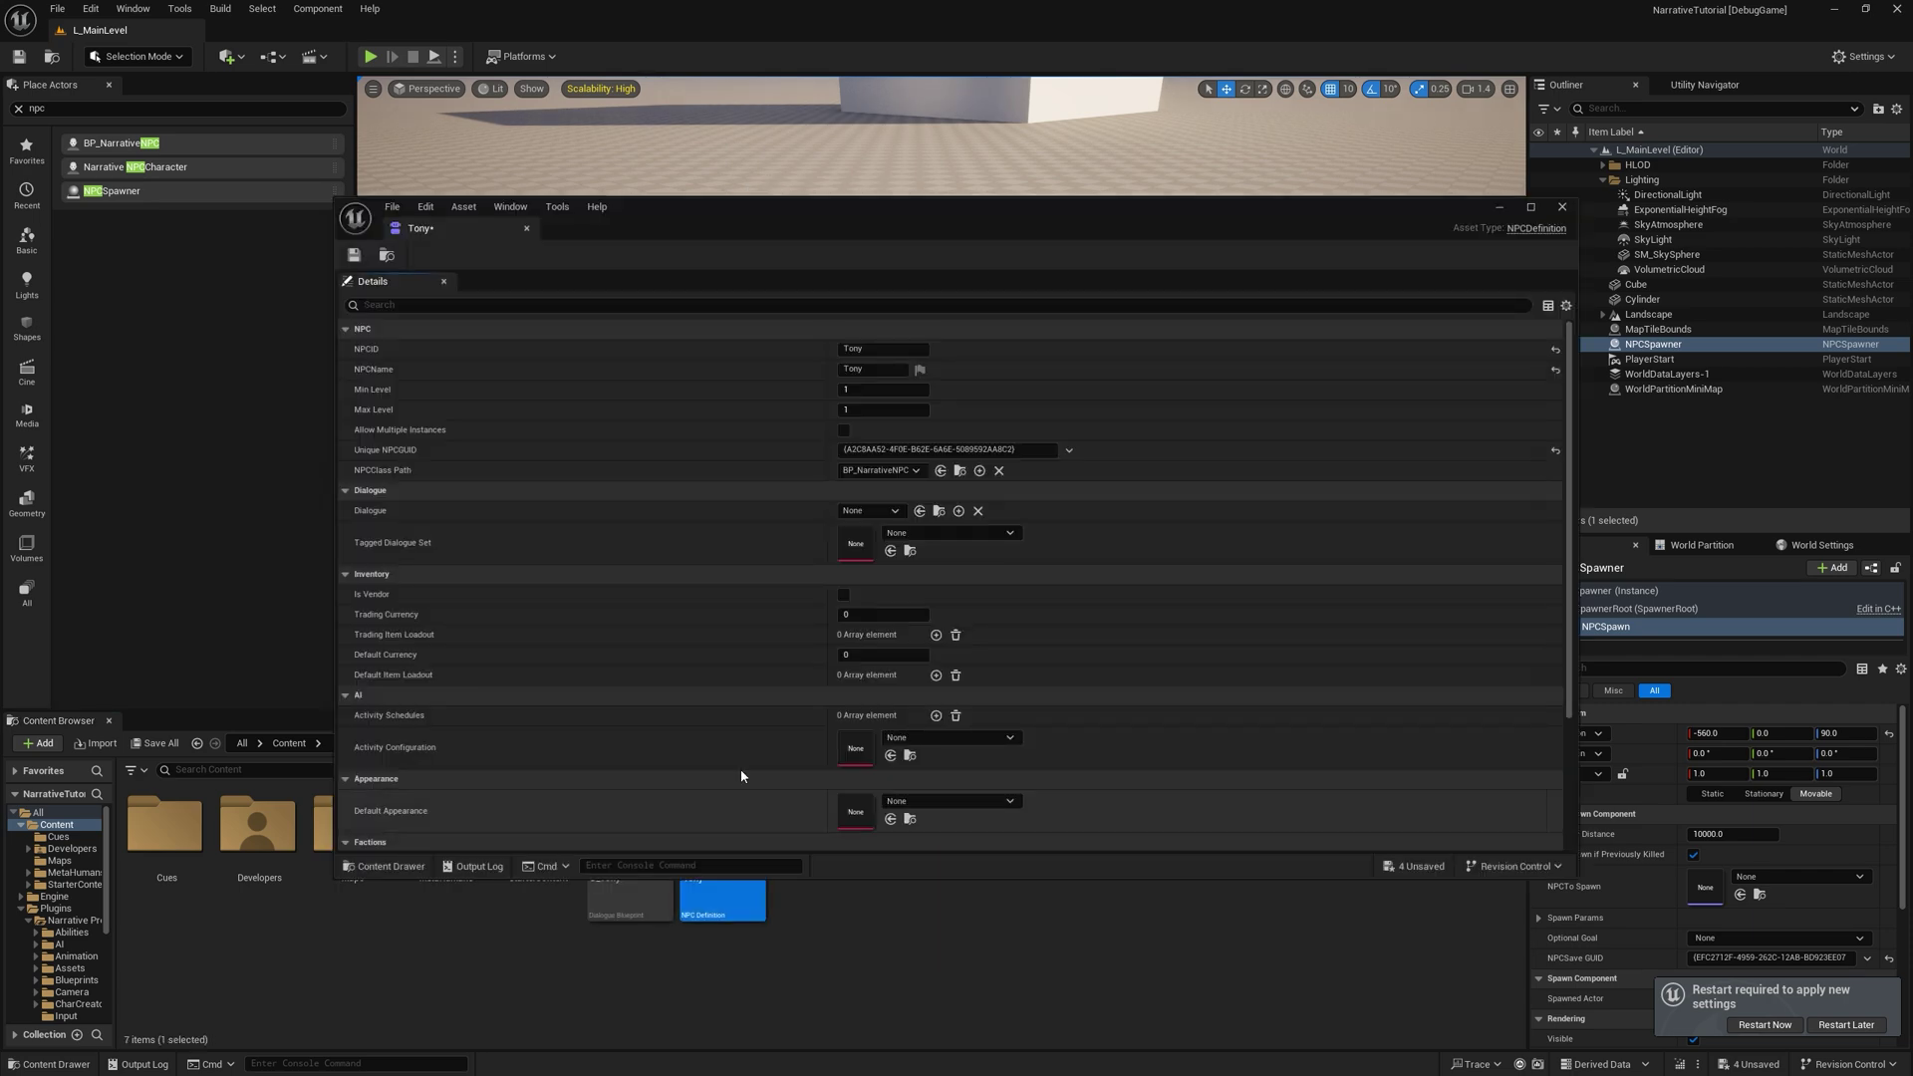
left_click_drag(1116, 228, 1246, 131)
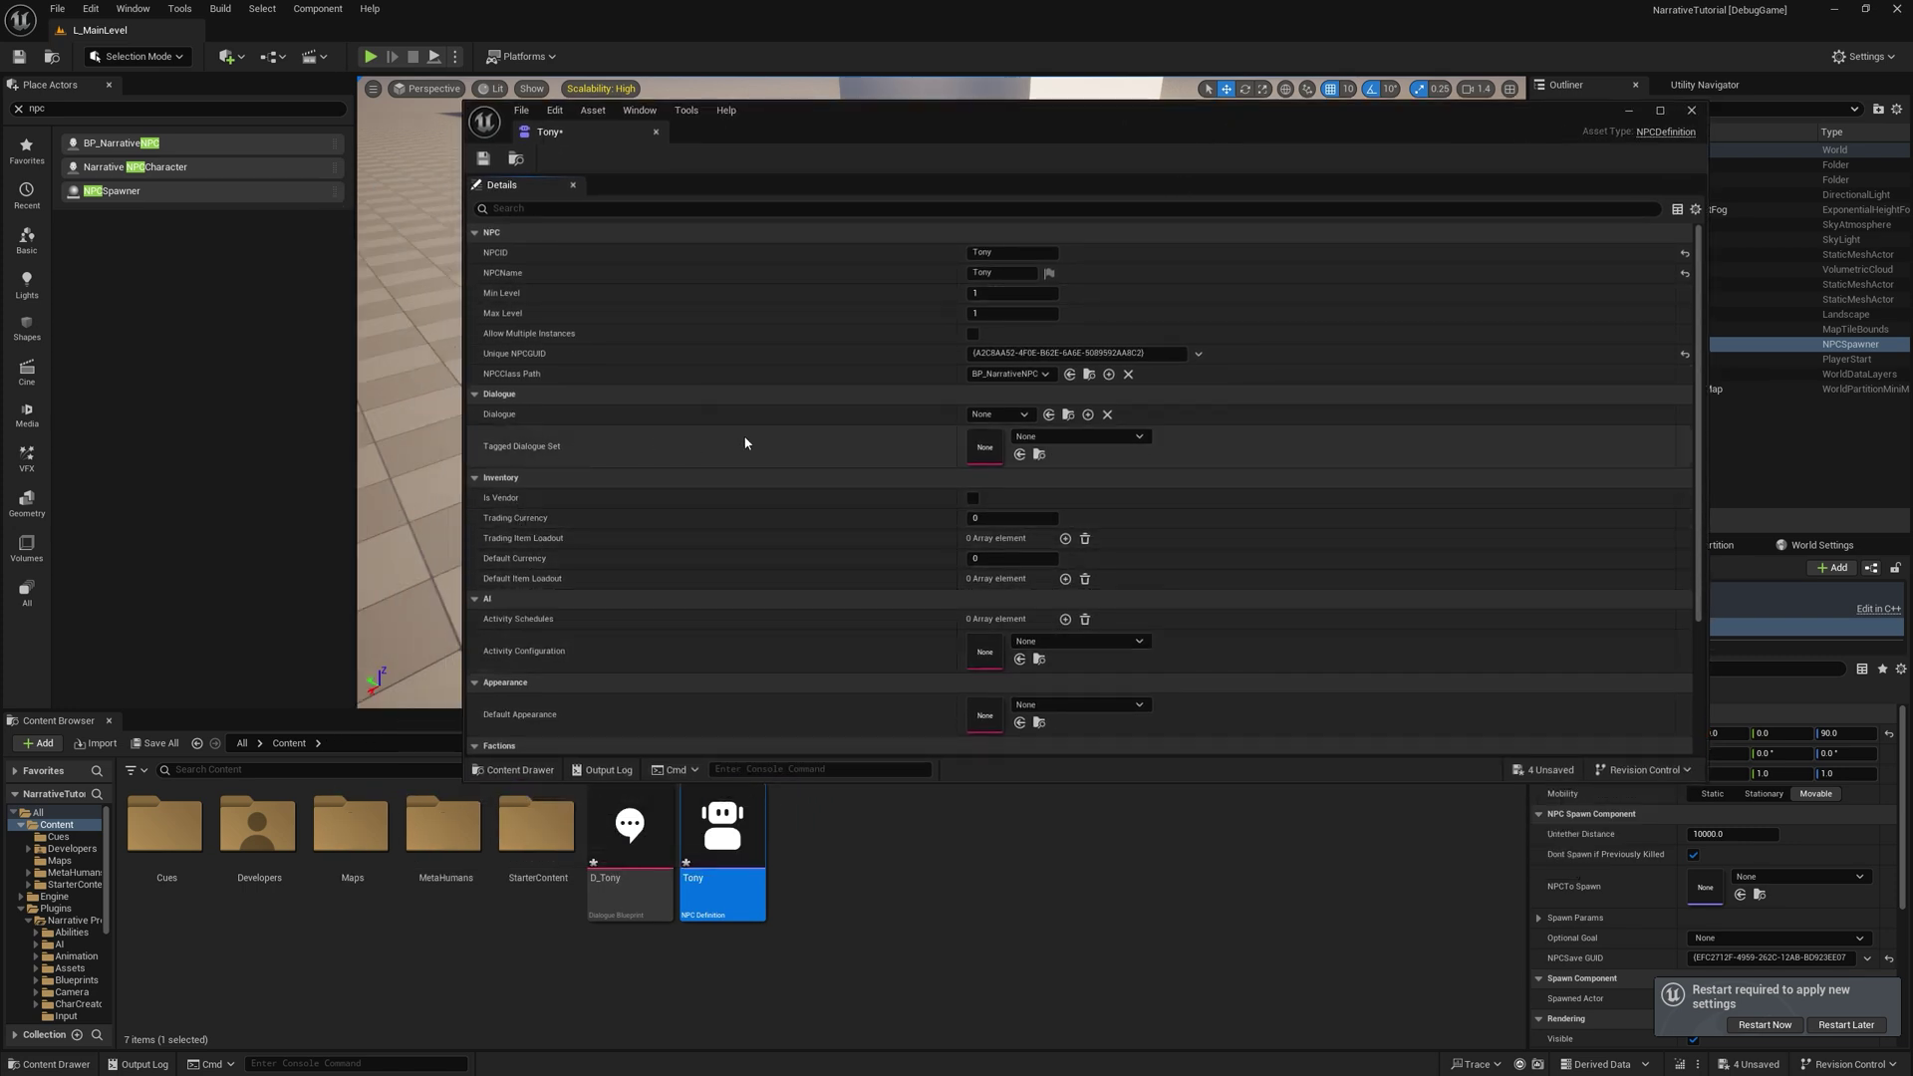
left_click(1000, 414)
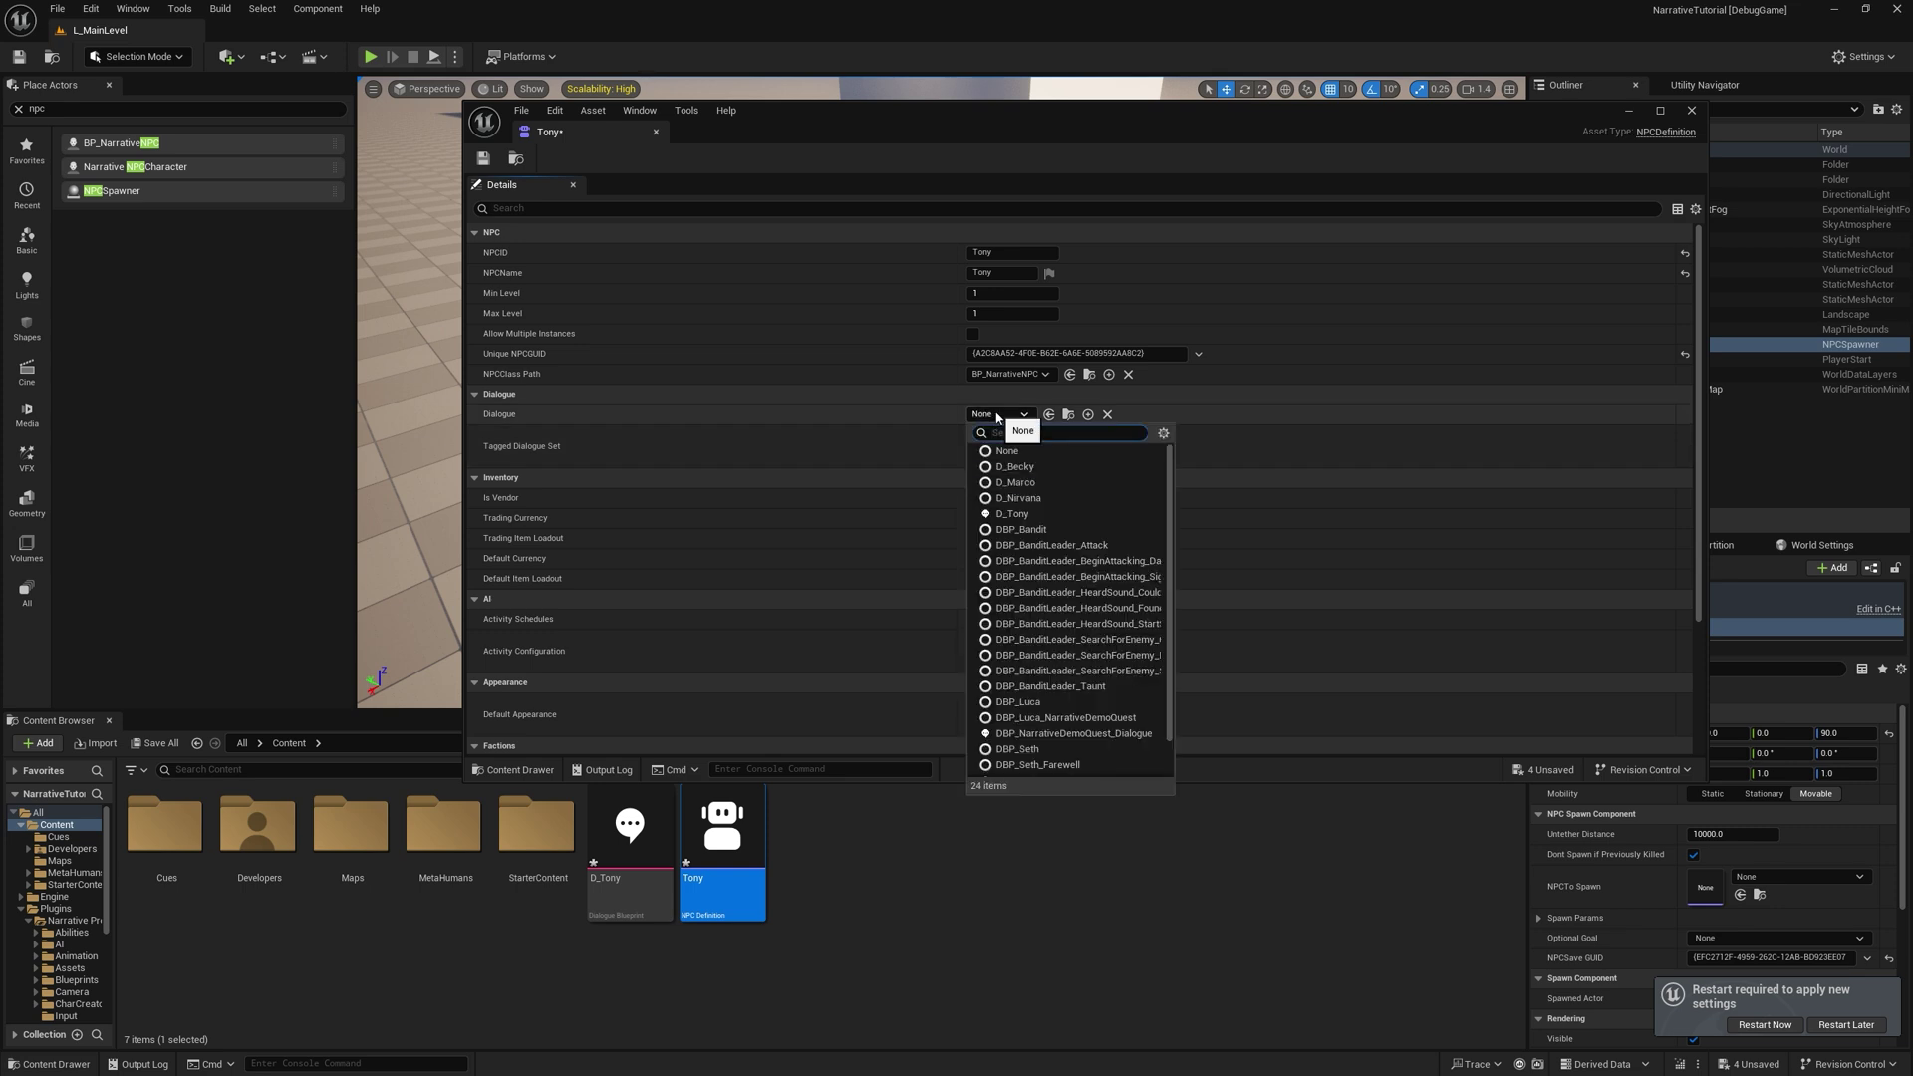
left_click(1022, 516)
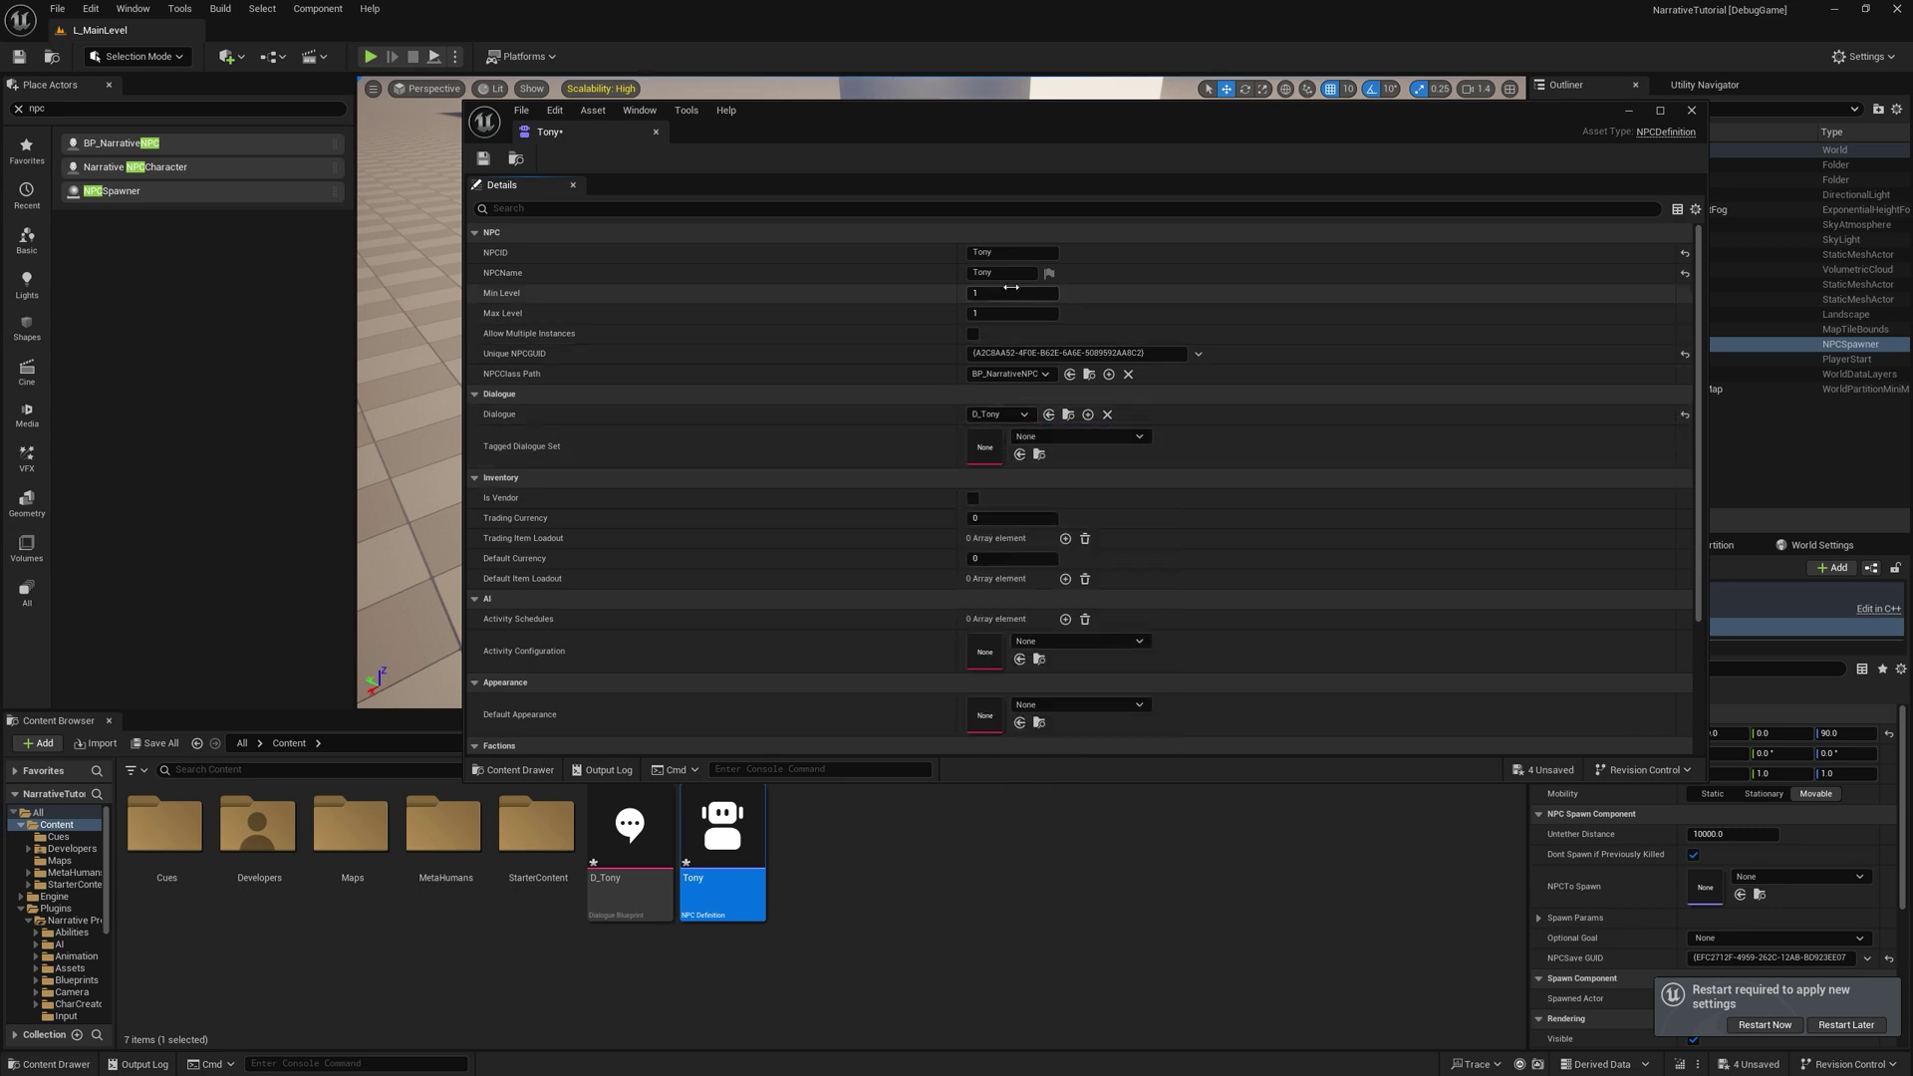
Step: Set the default appearance in the Tony NPC definition to Apperance_Manny
left_click(1013, 254)
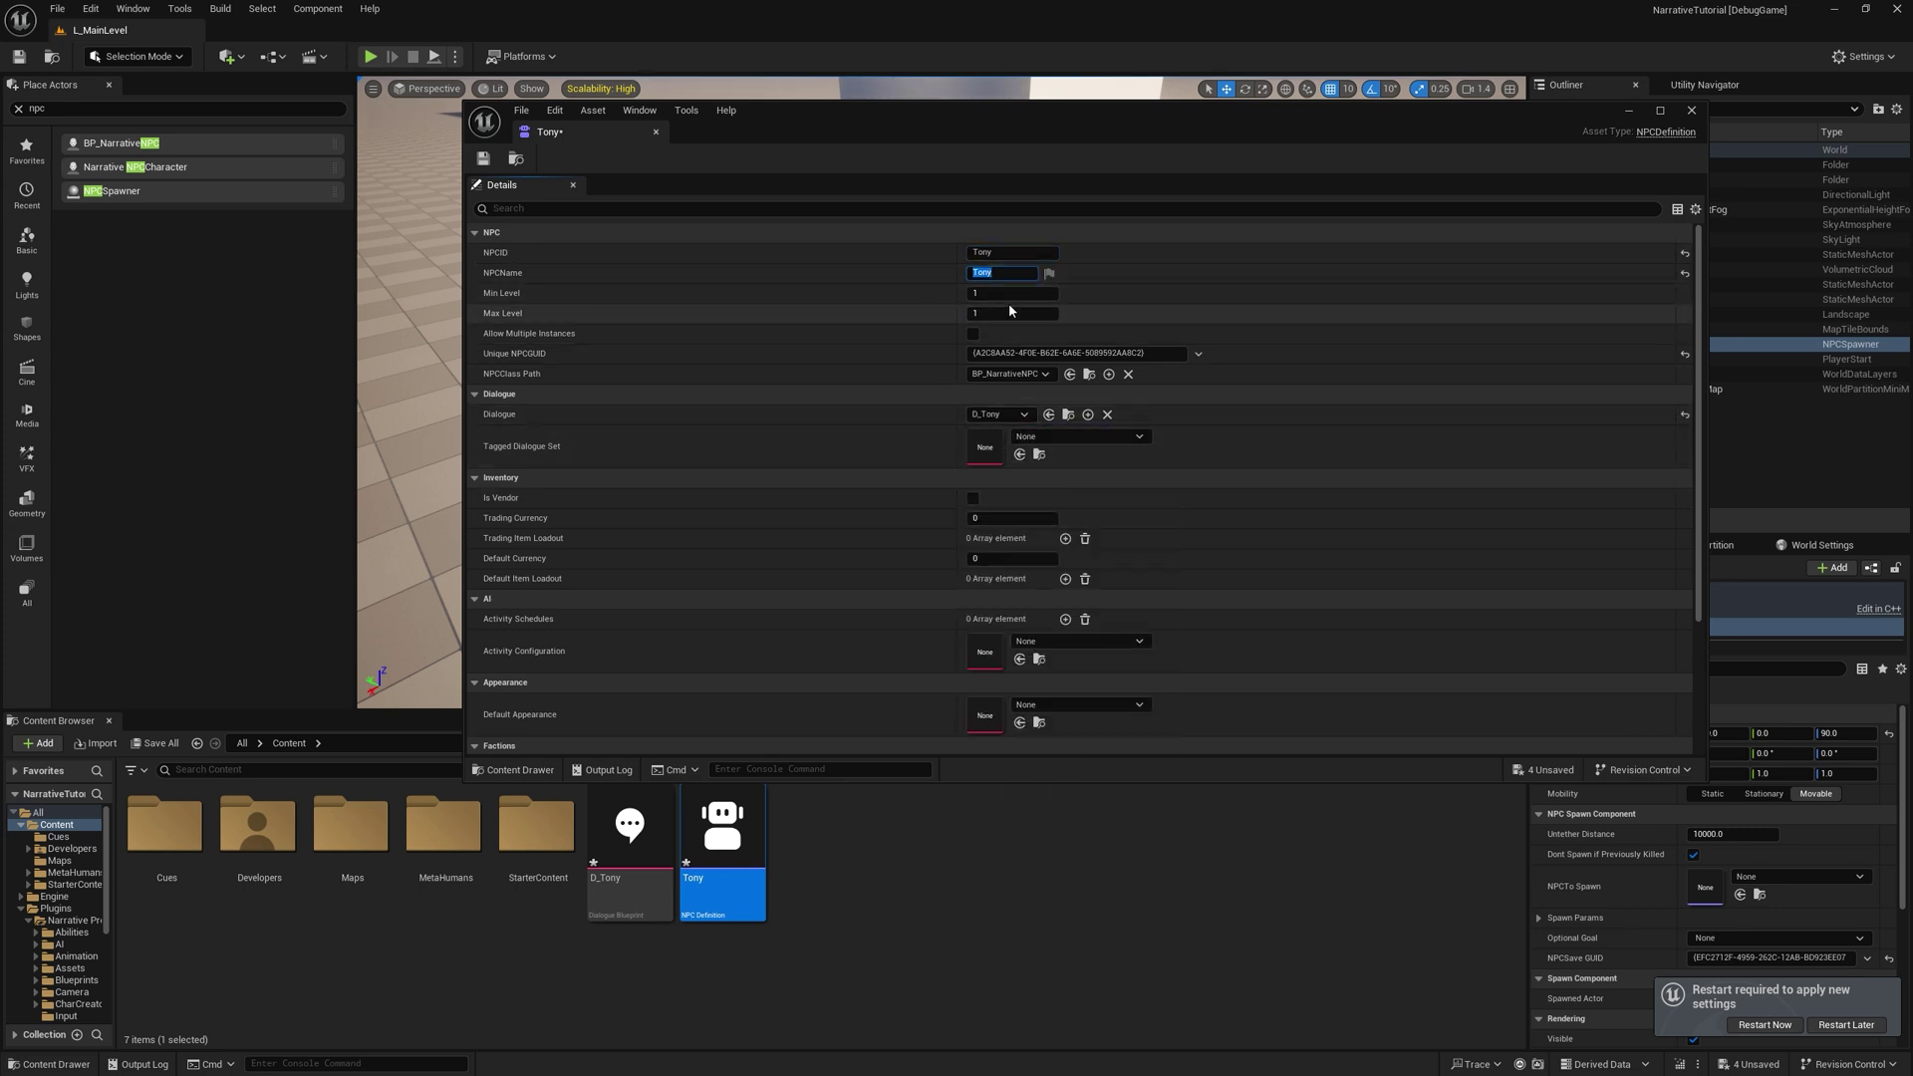
scroll(1055, 522, "down", 4)
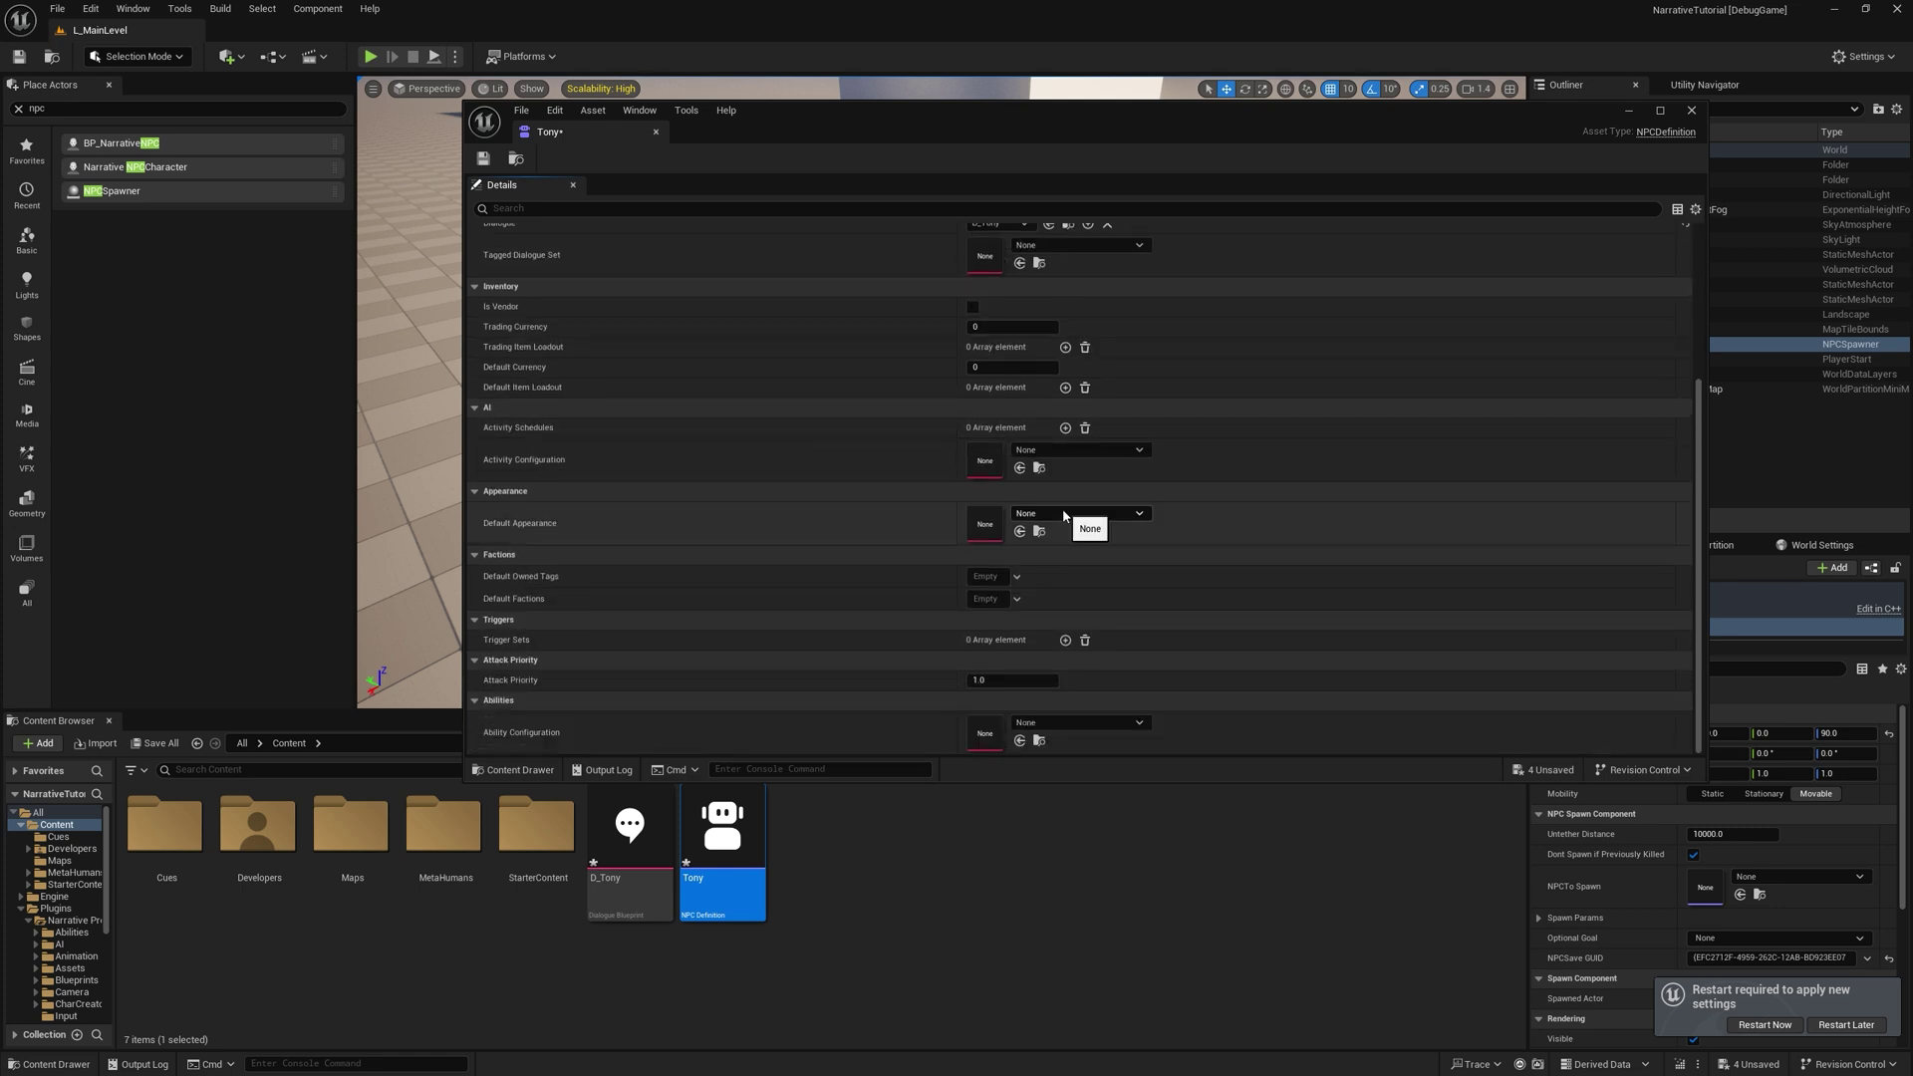
left_click(1066, 514)
type("manny")
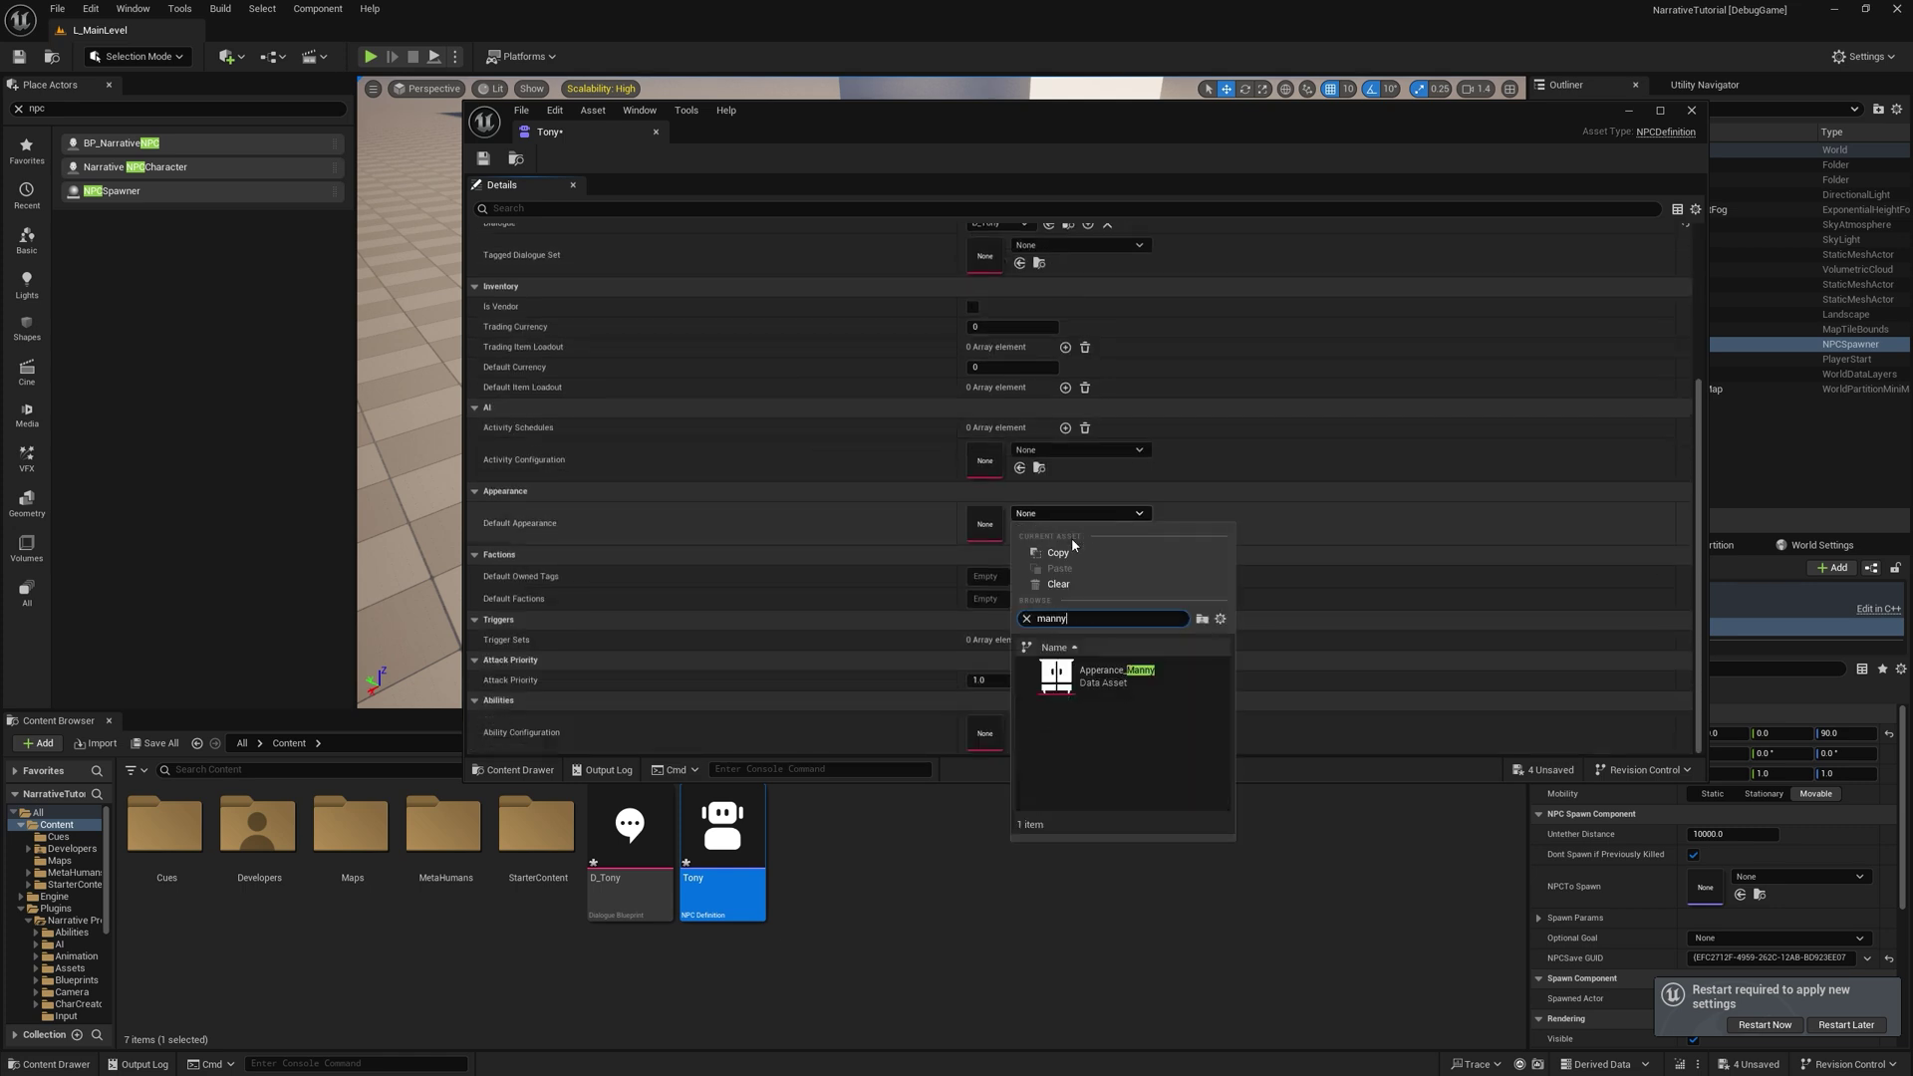
left_click(1132, 677)
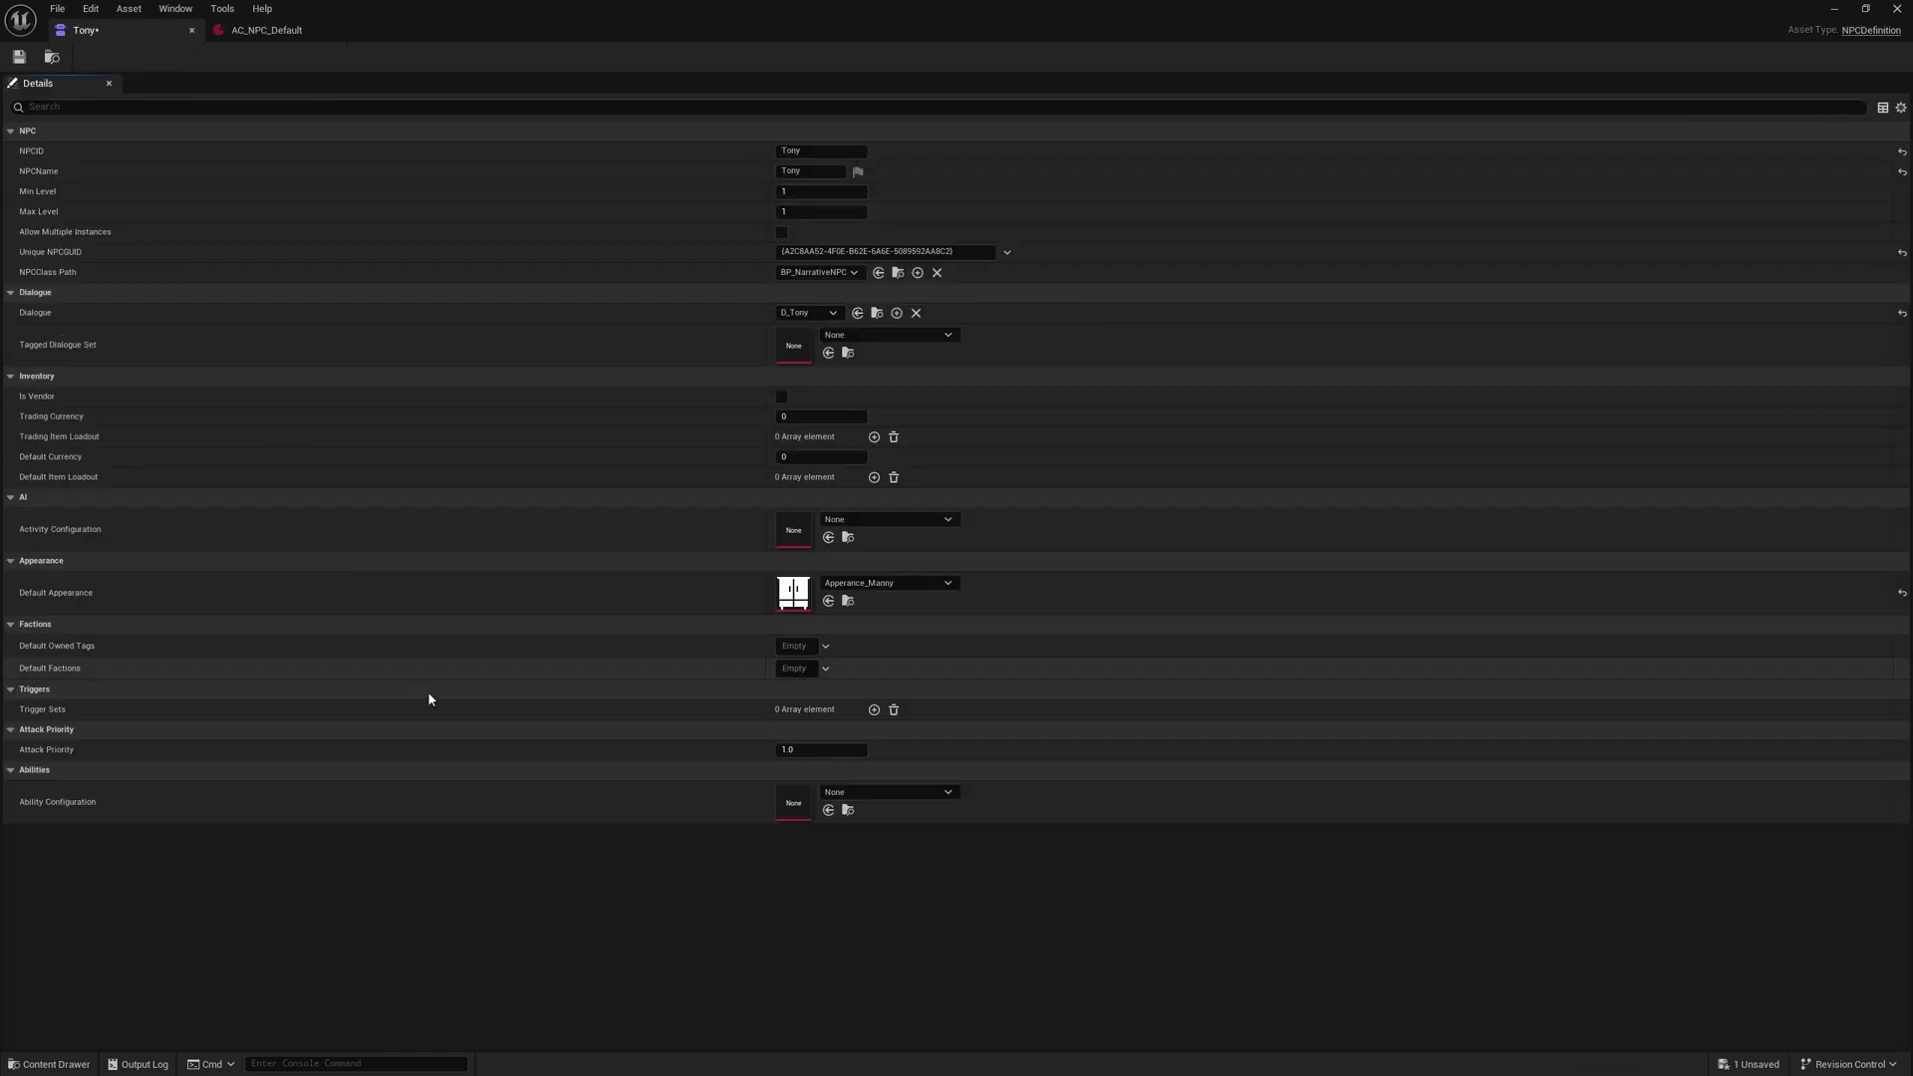
Step: Set Tony's ability configuration to AC_NPC_Default, save the definition and return to the level
left_click(868, 794)
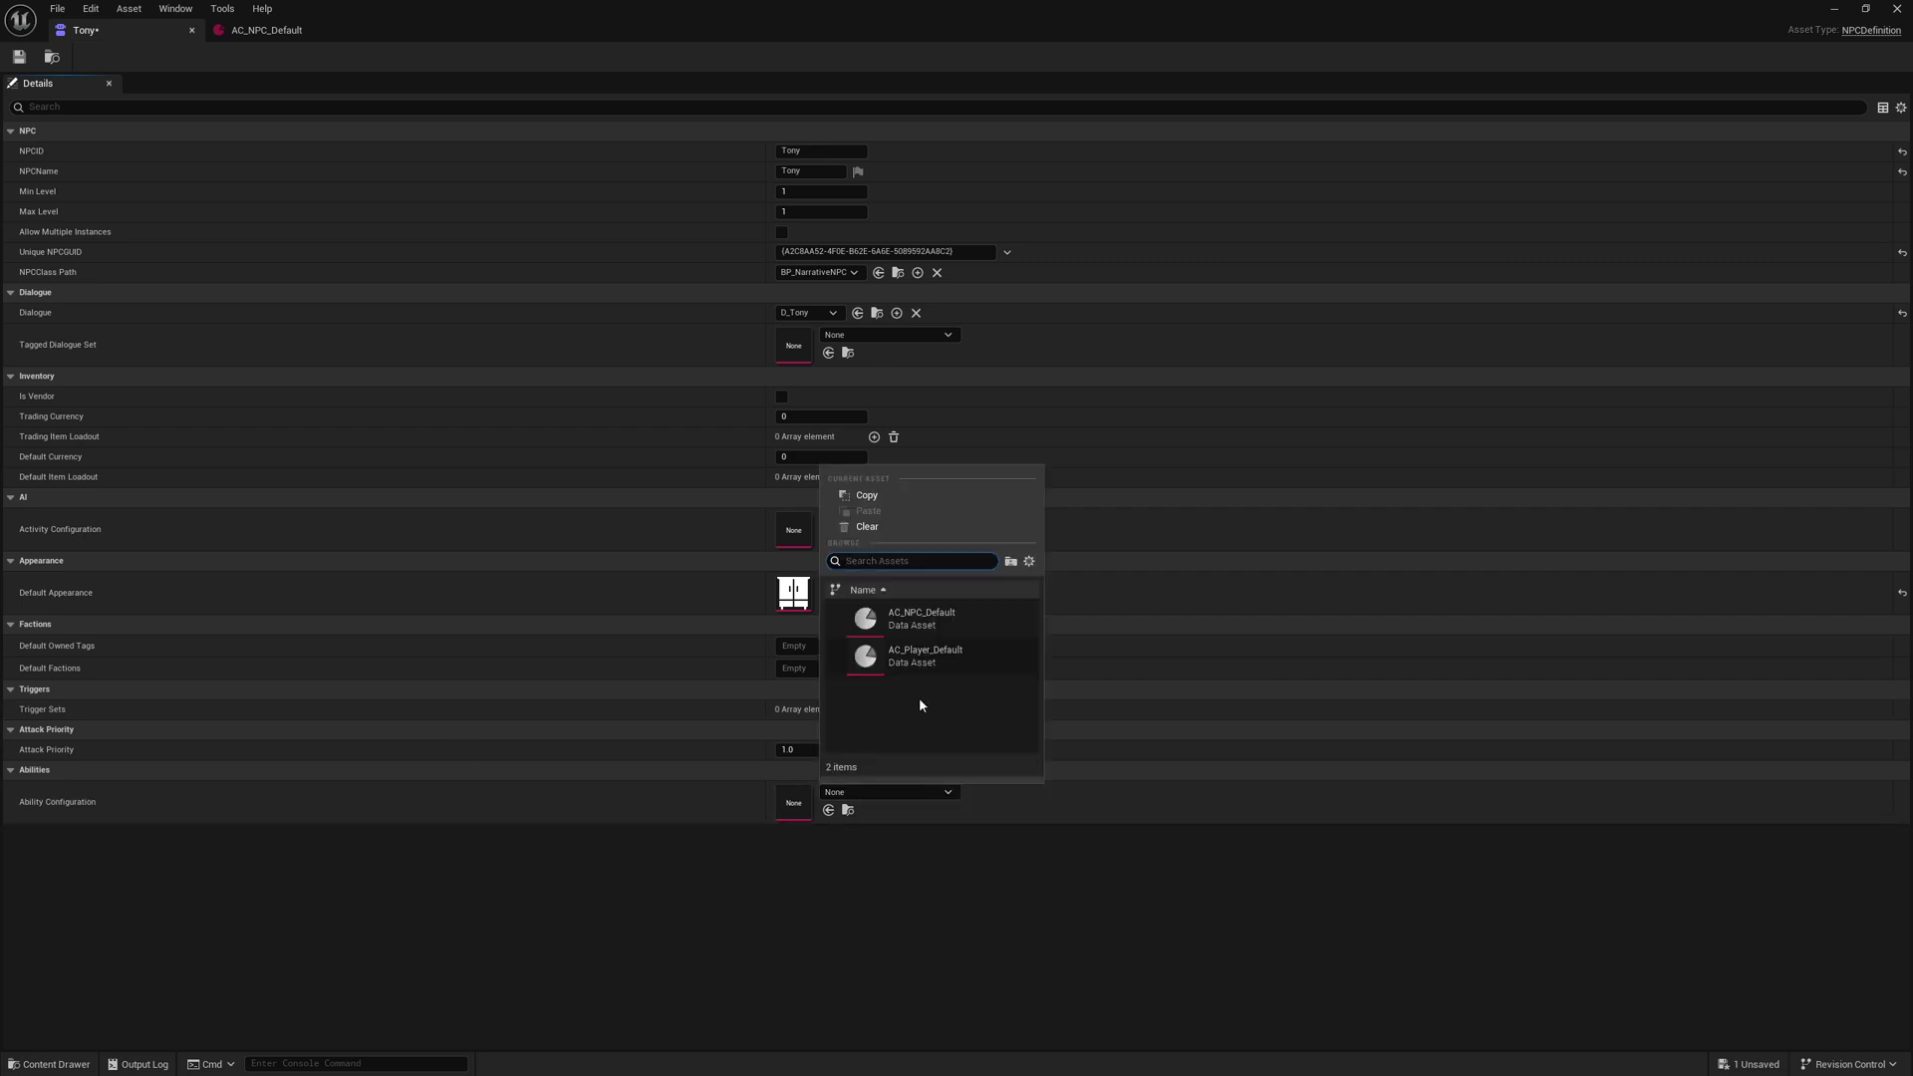
left_click(923, 619)
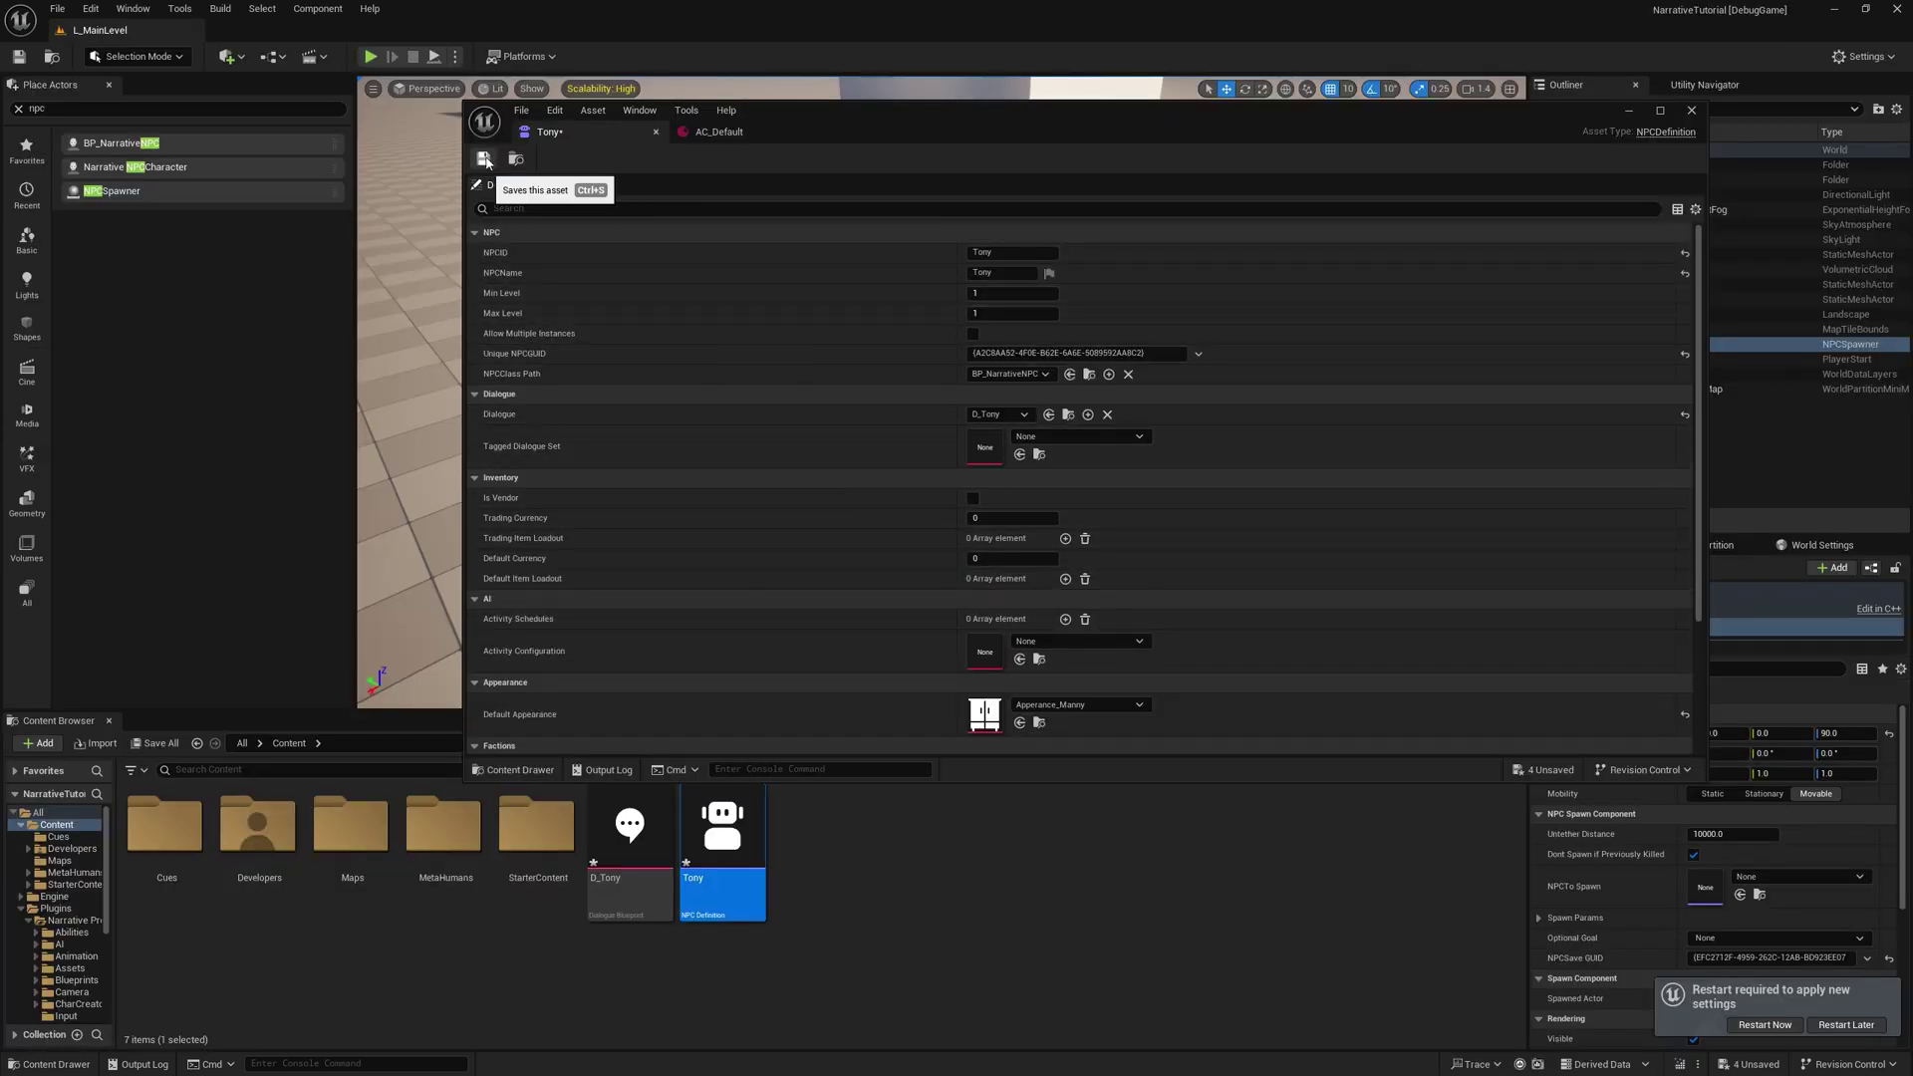
left_click(1630, 111)
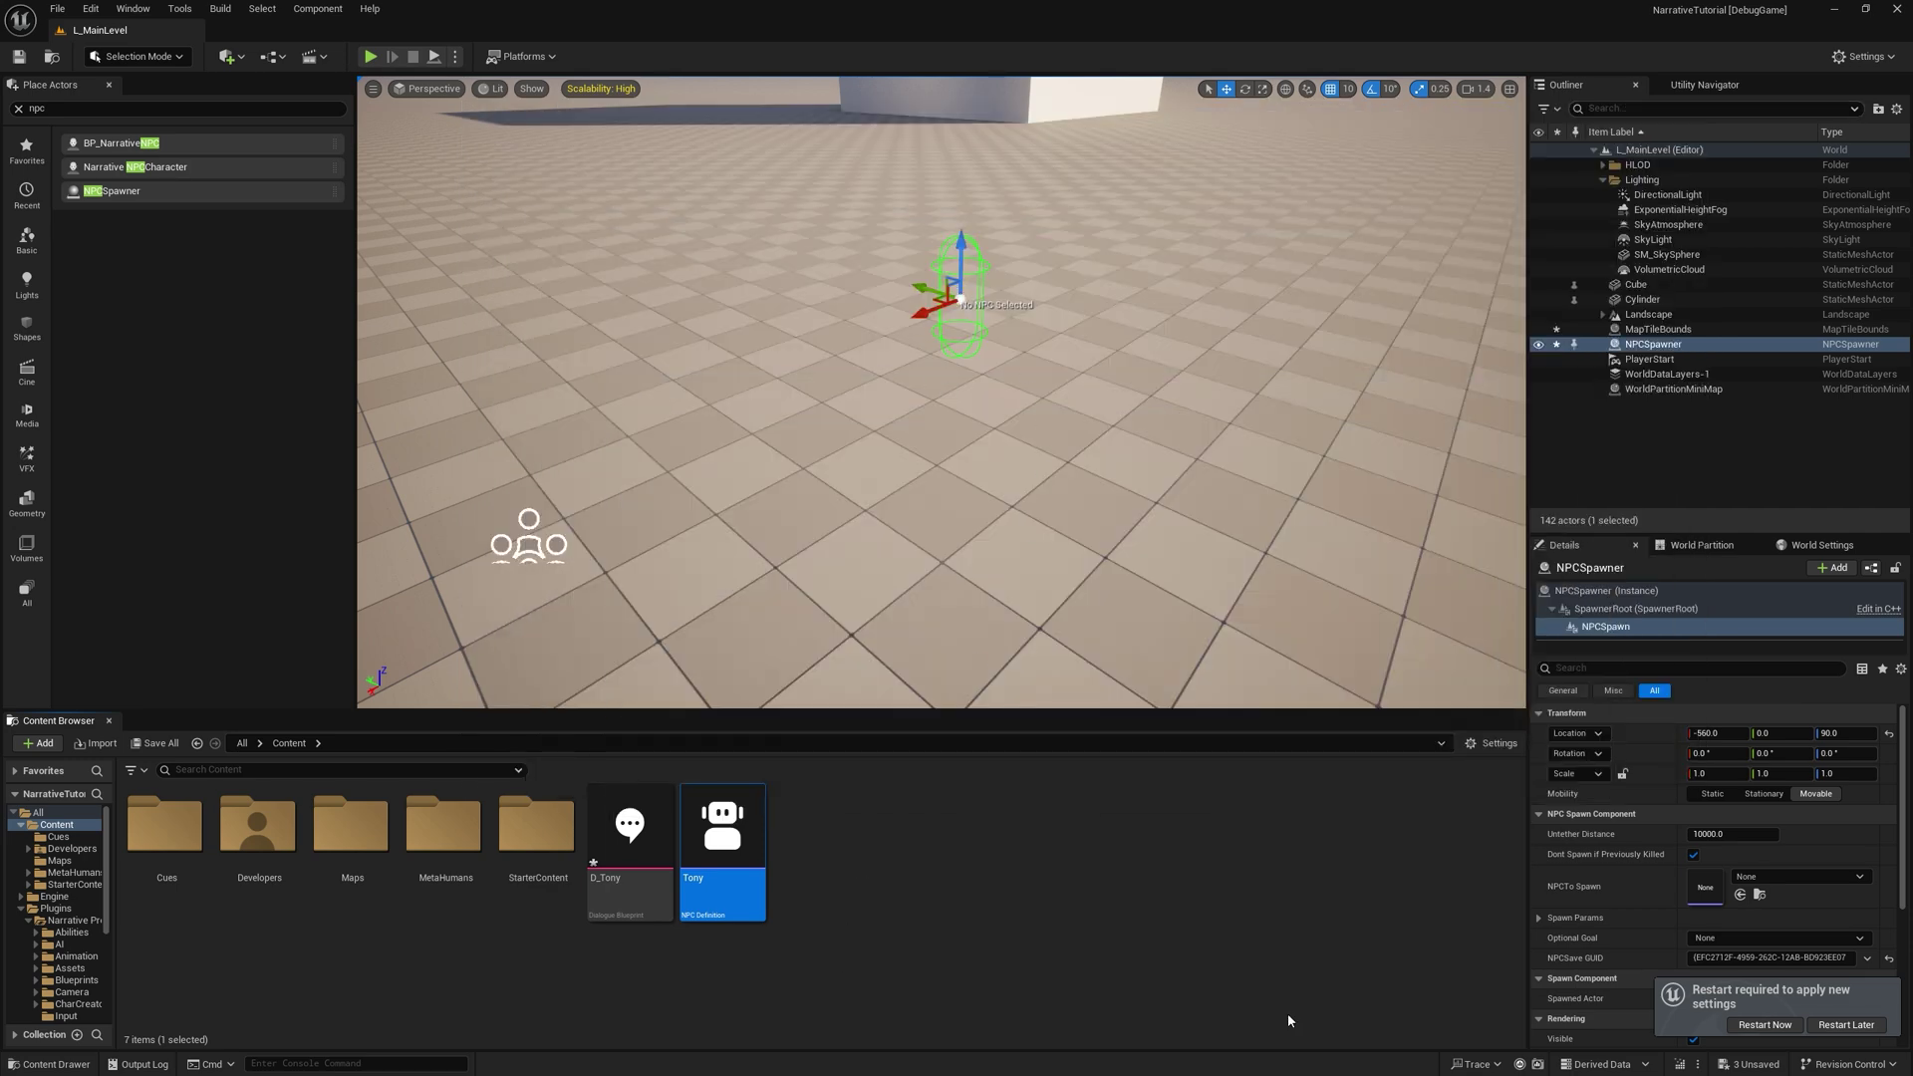
Step: Choose the NPC to spawn for the NPCSpawn component and open the D_Tony dialogue graph
left_click(1780, 878)
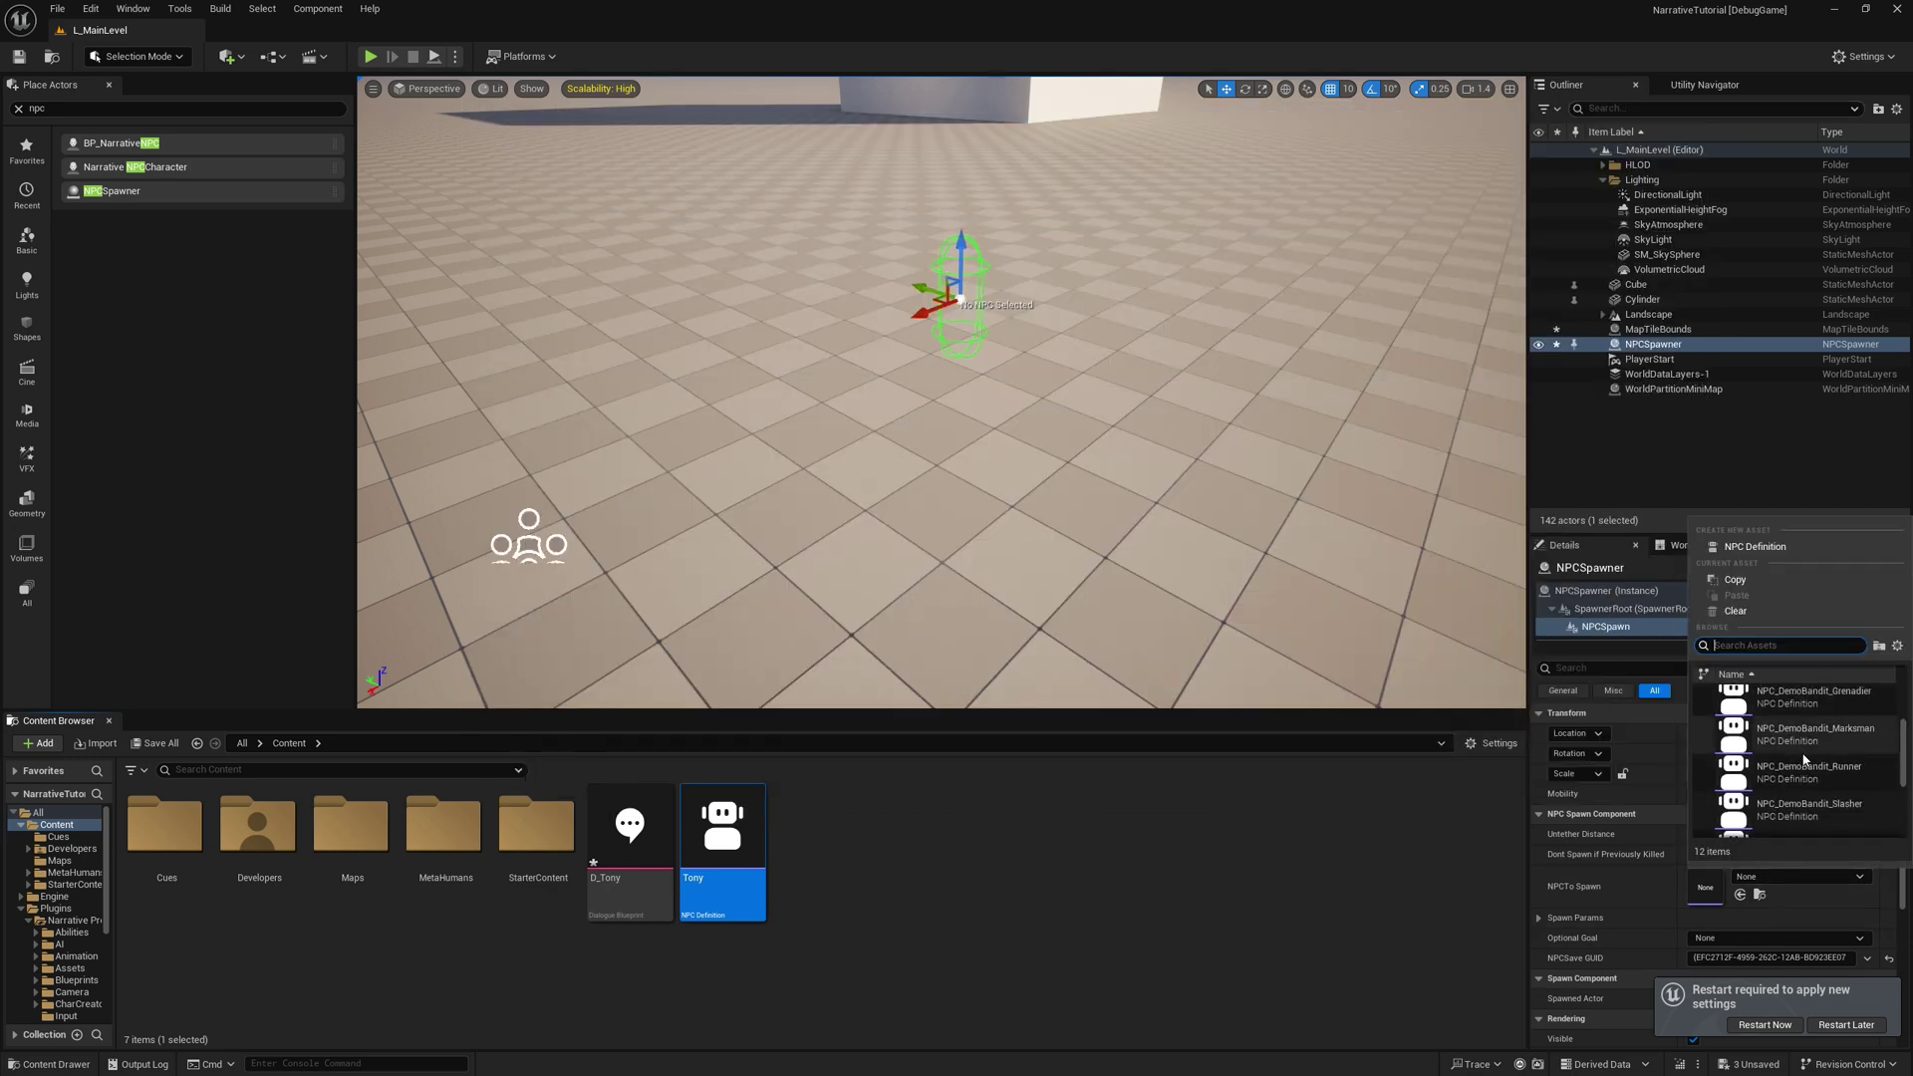
double_click(630, 827)
left_click(539, 186)
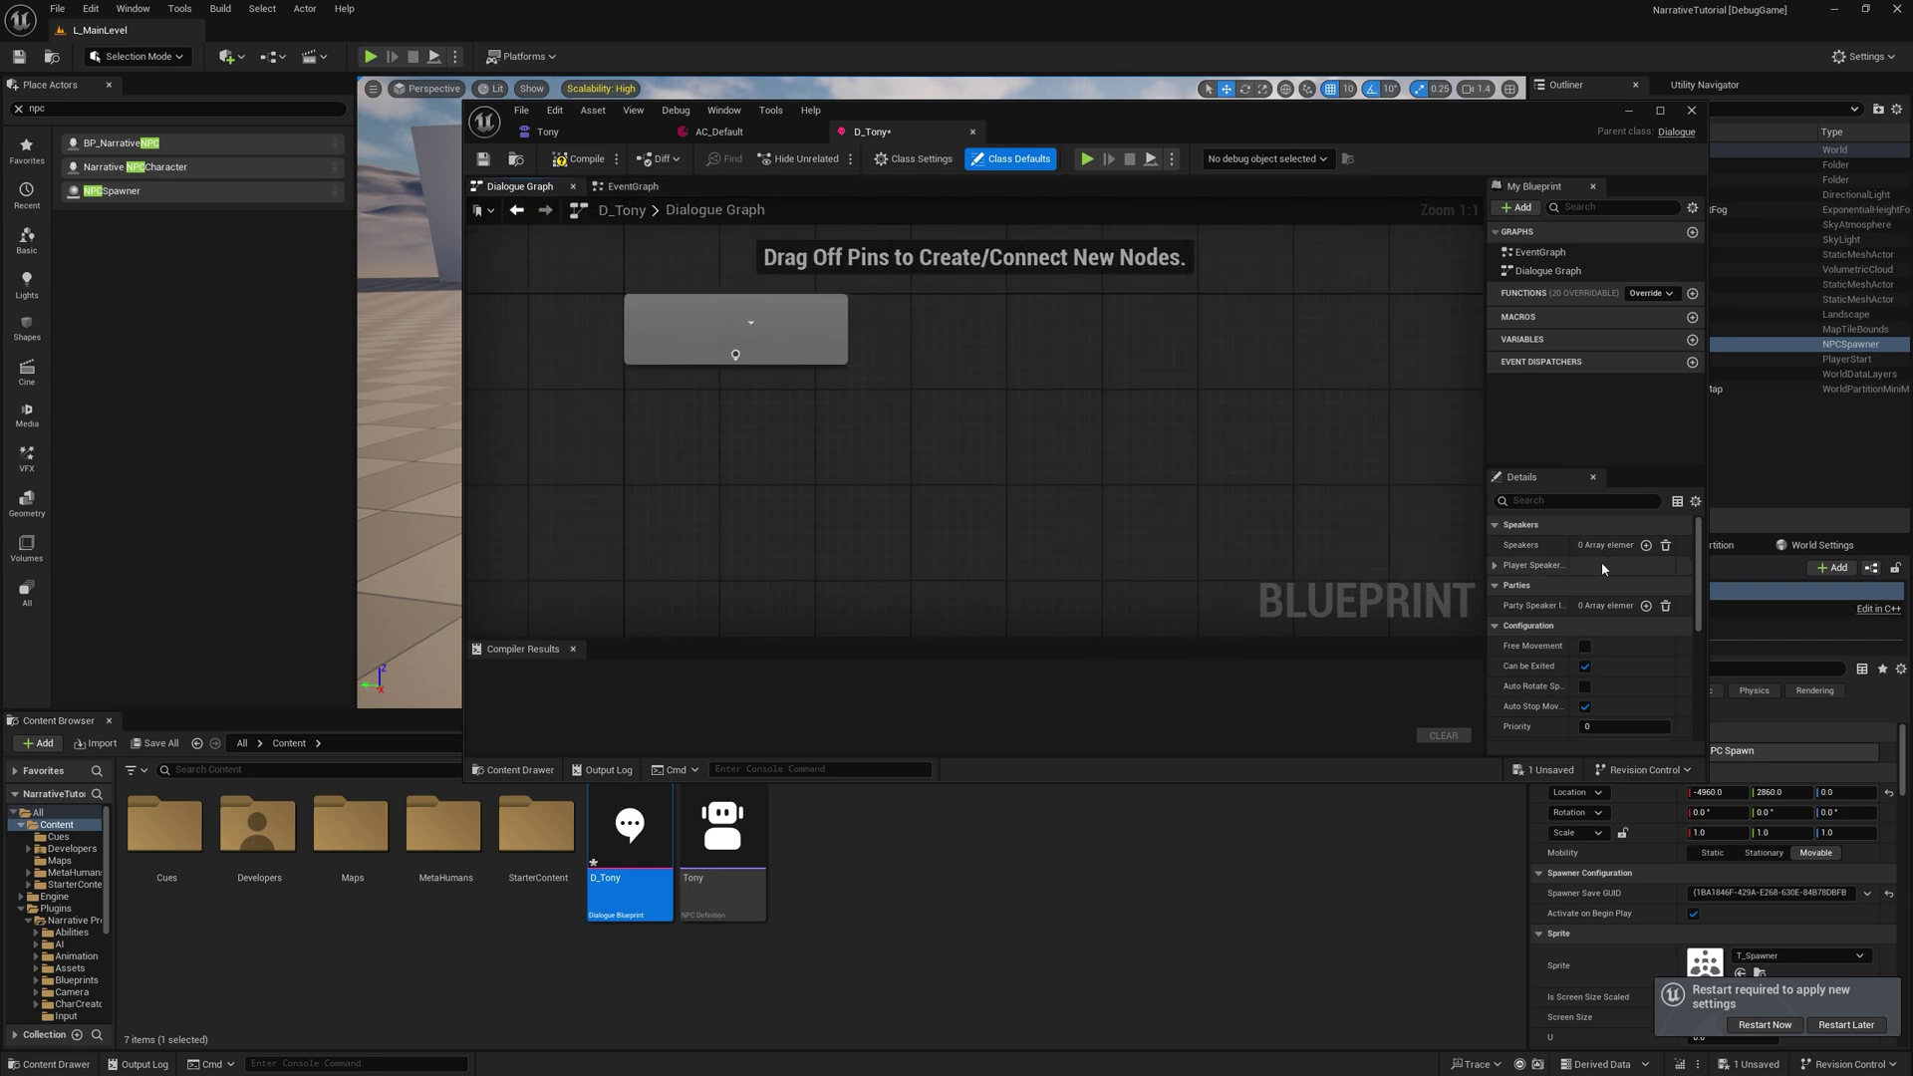
Step: Add a speaker to the D_Tony dialogue and assign the Tony NPC definition to it
left_click(1647, 546)
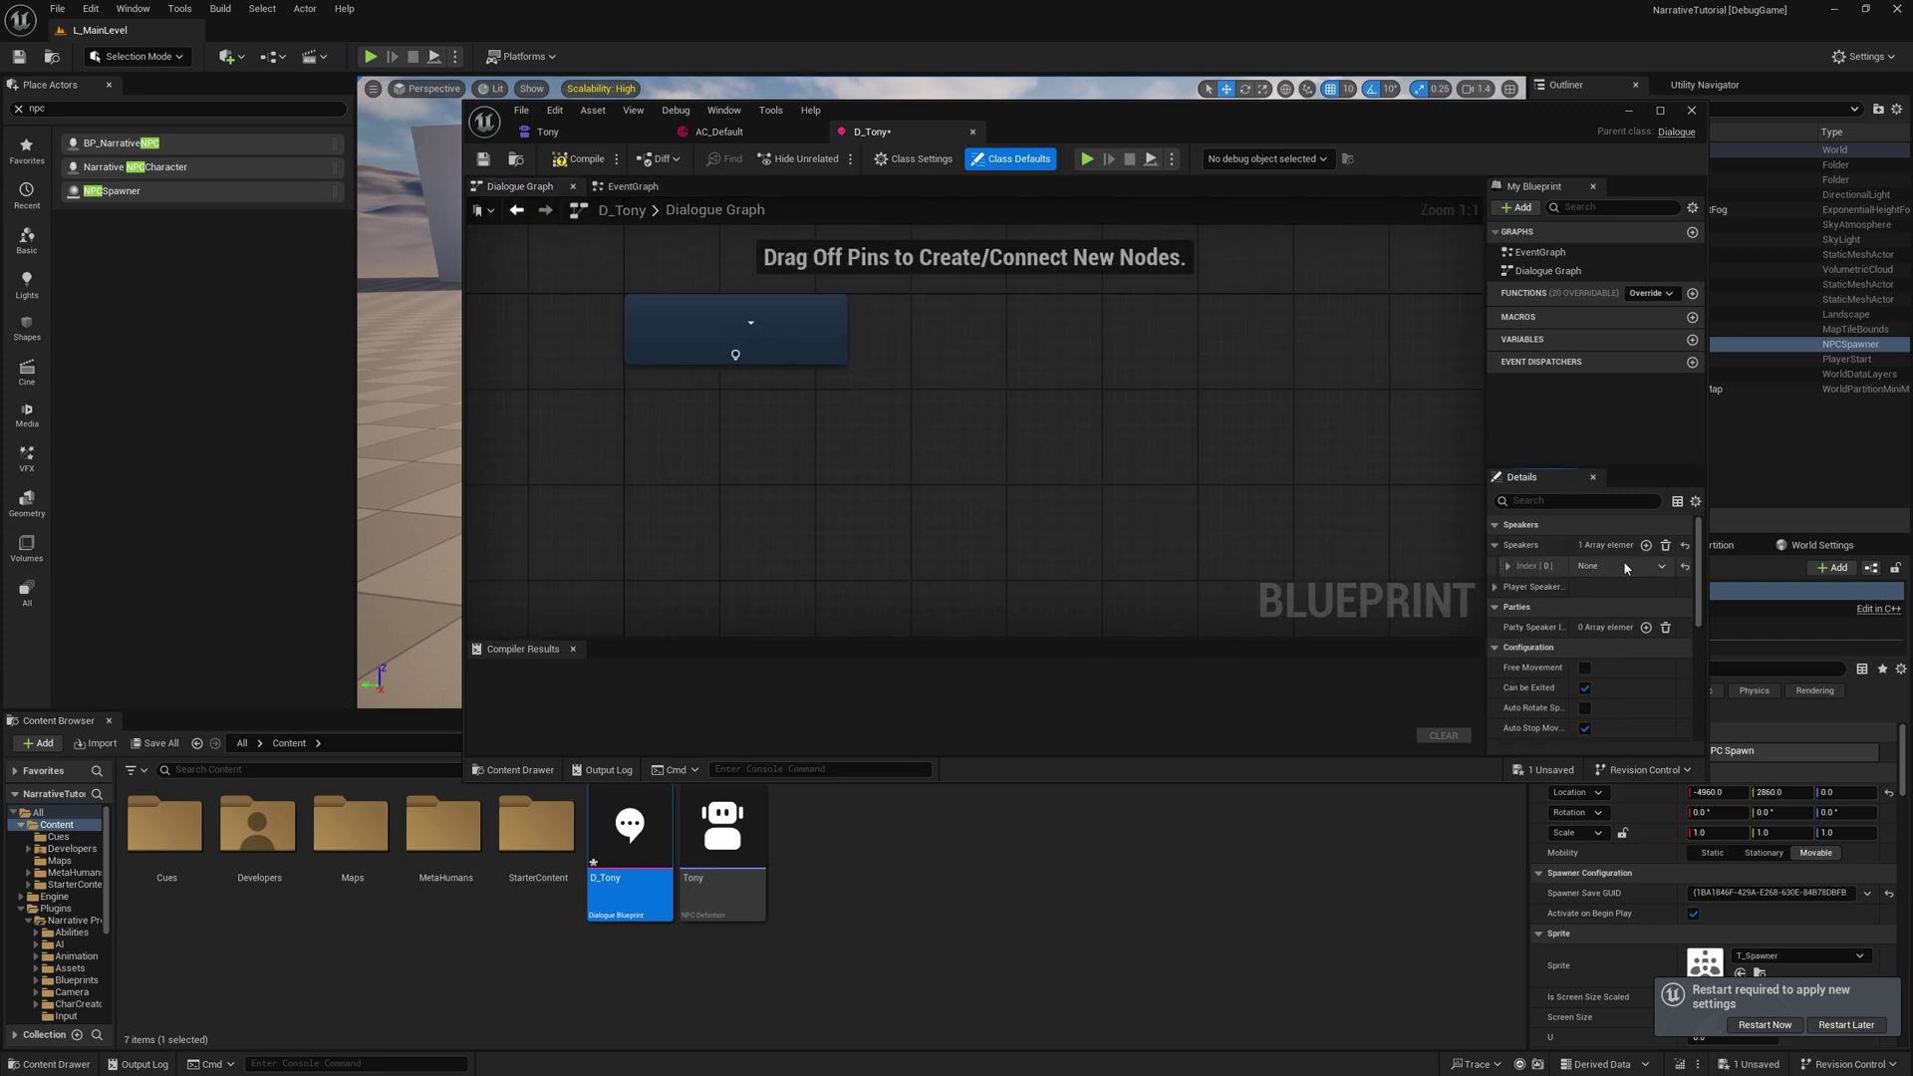
left_click(1509, 566)
left_click(1646, 589)
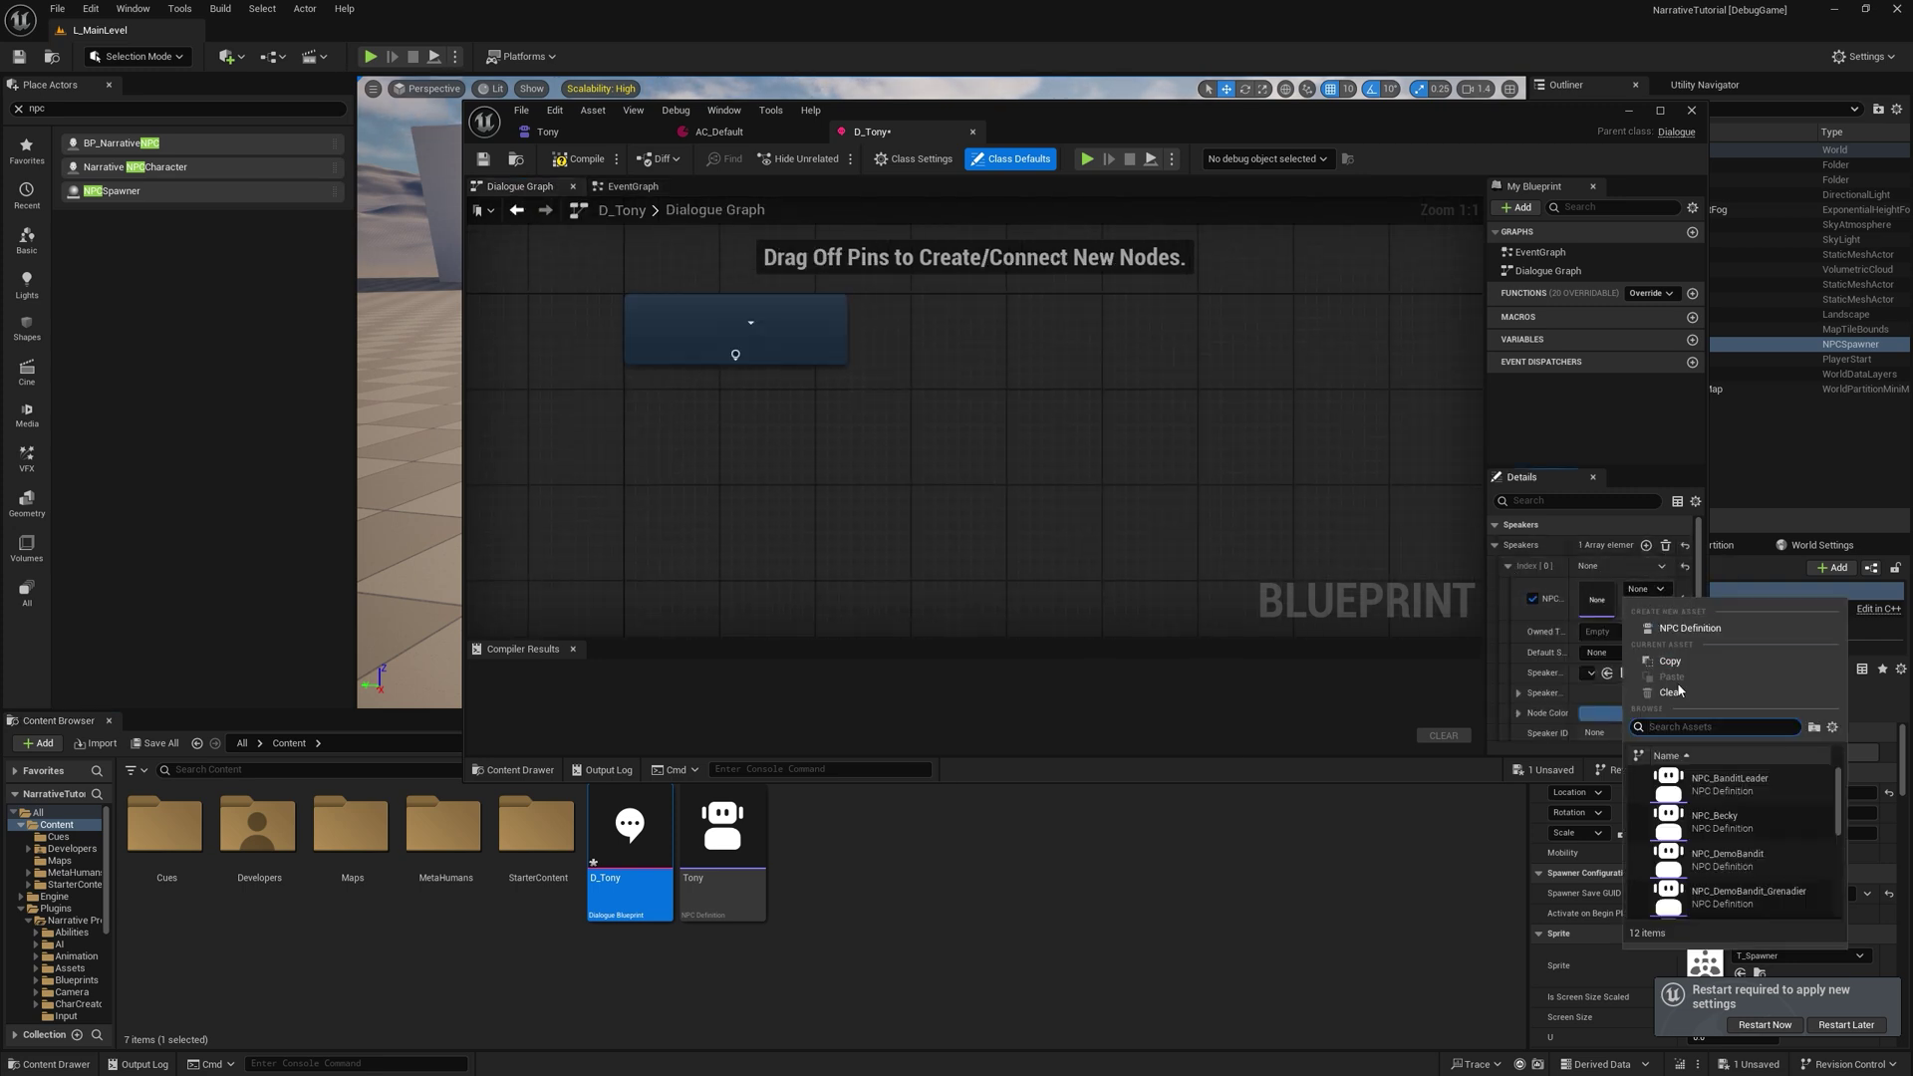
type("tony")
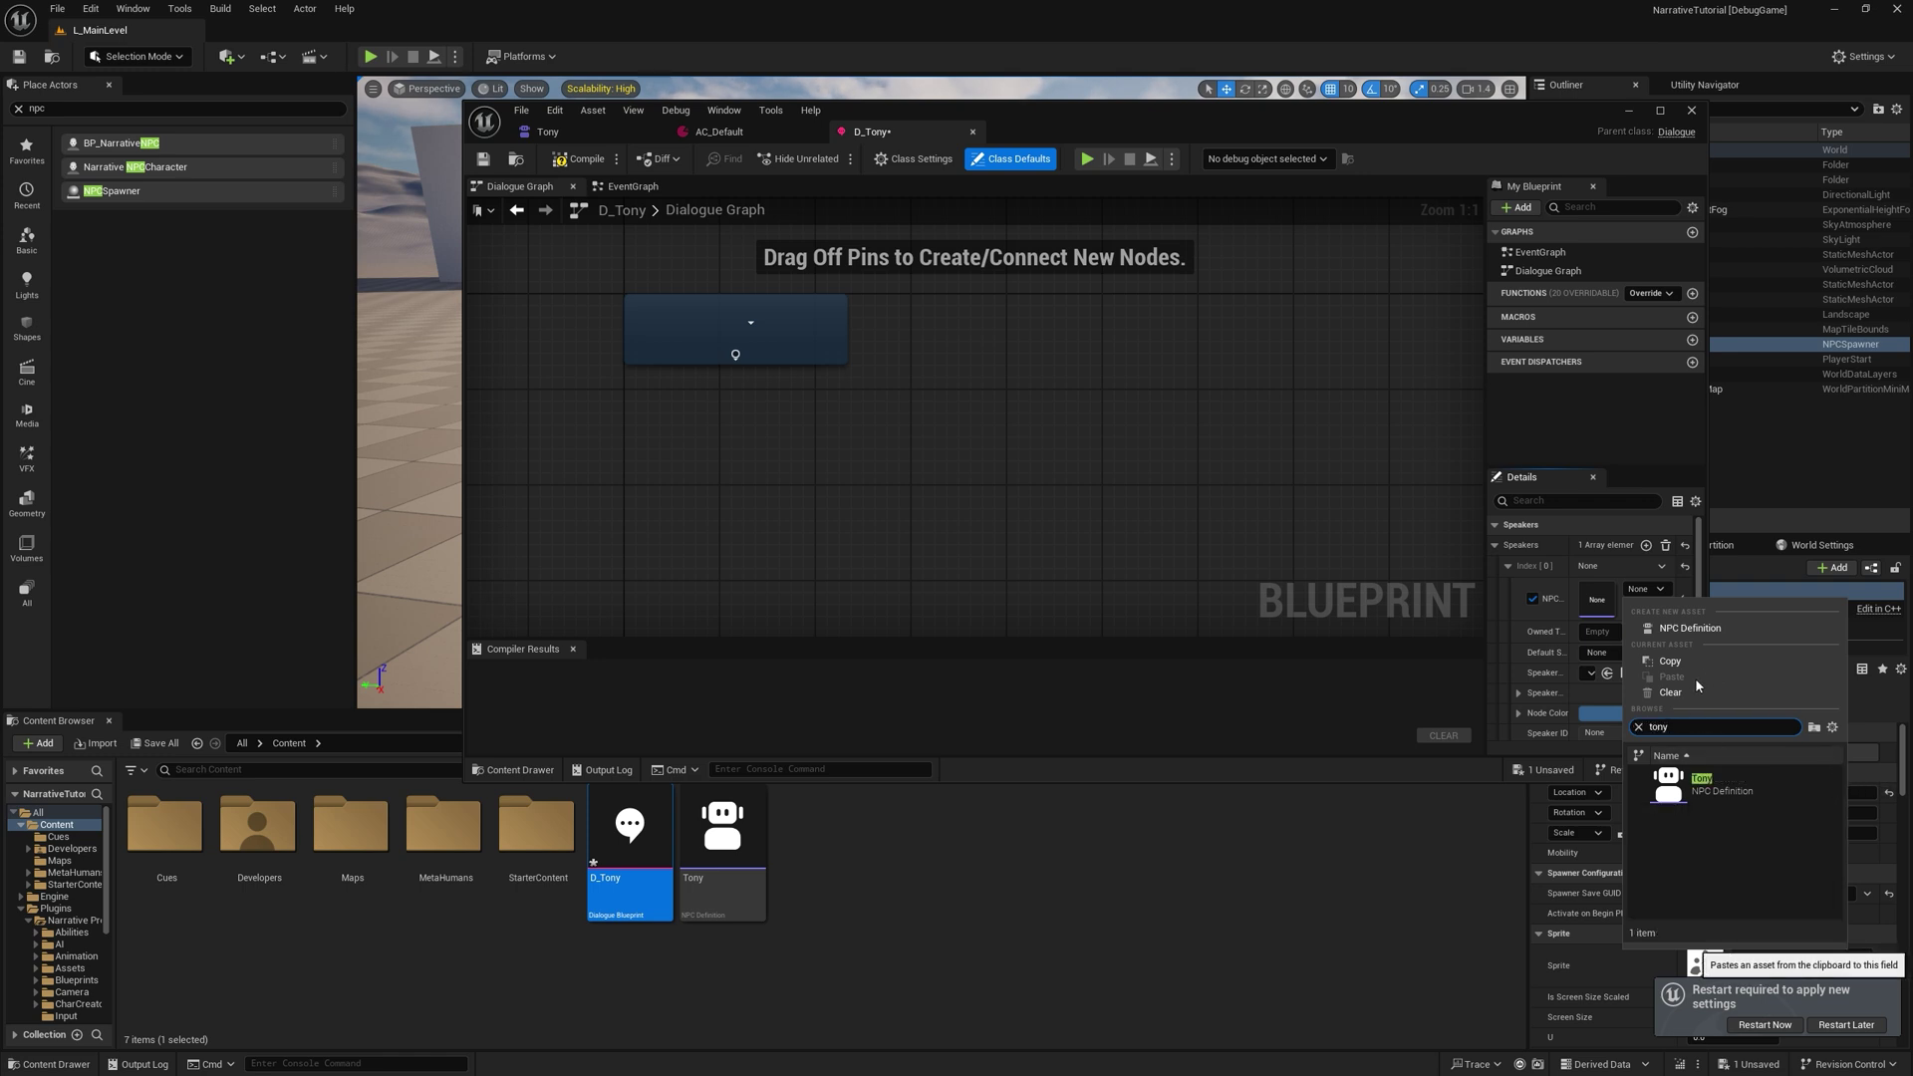
left_click(1717, 788)
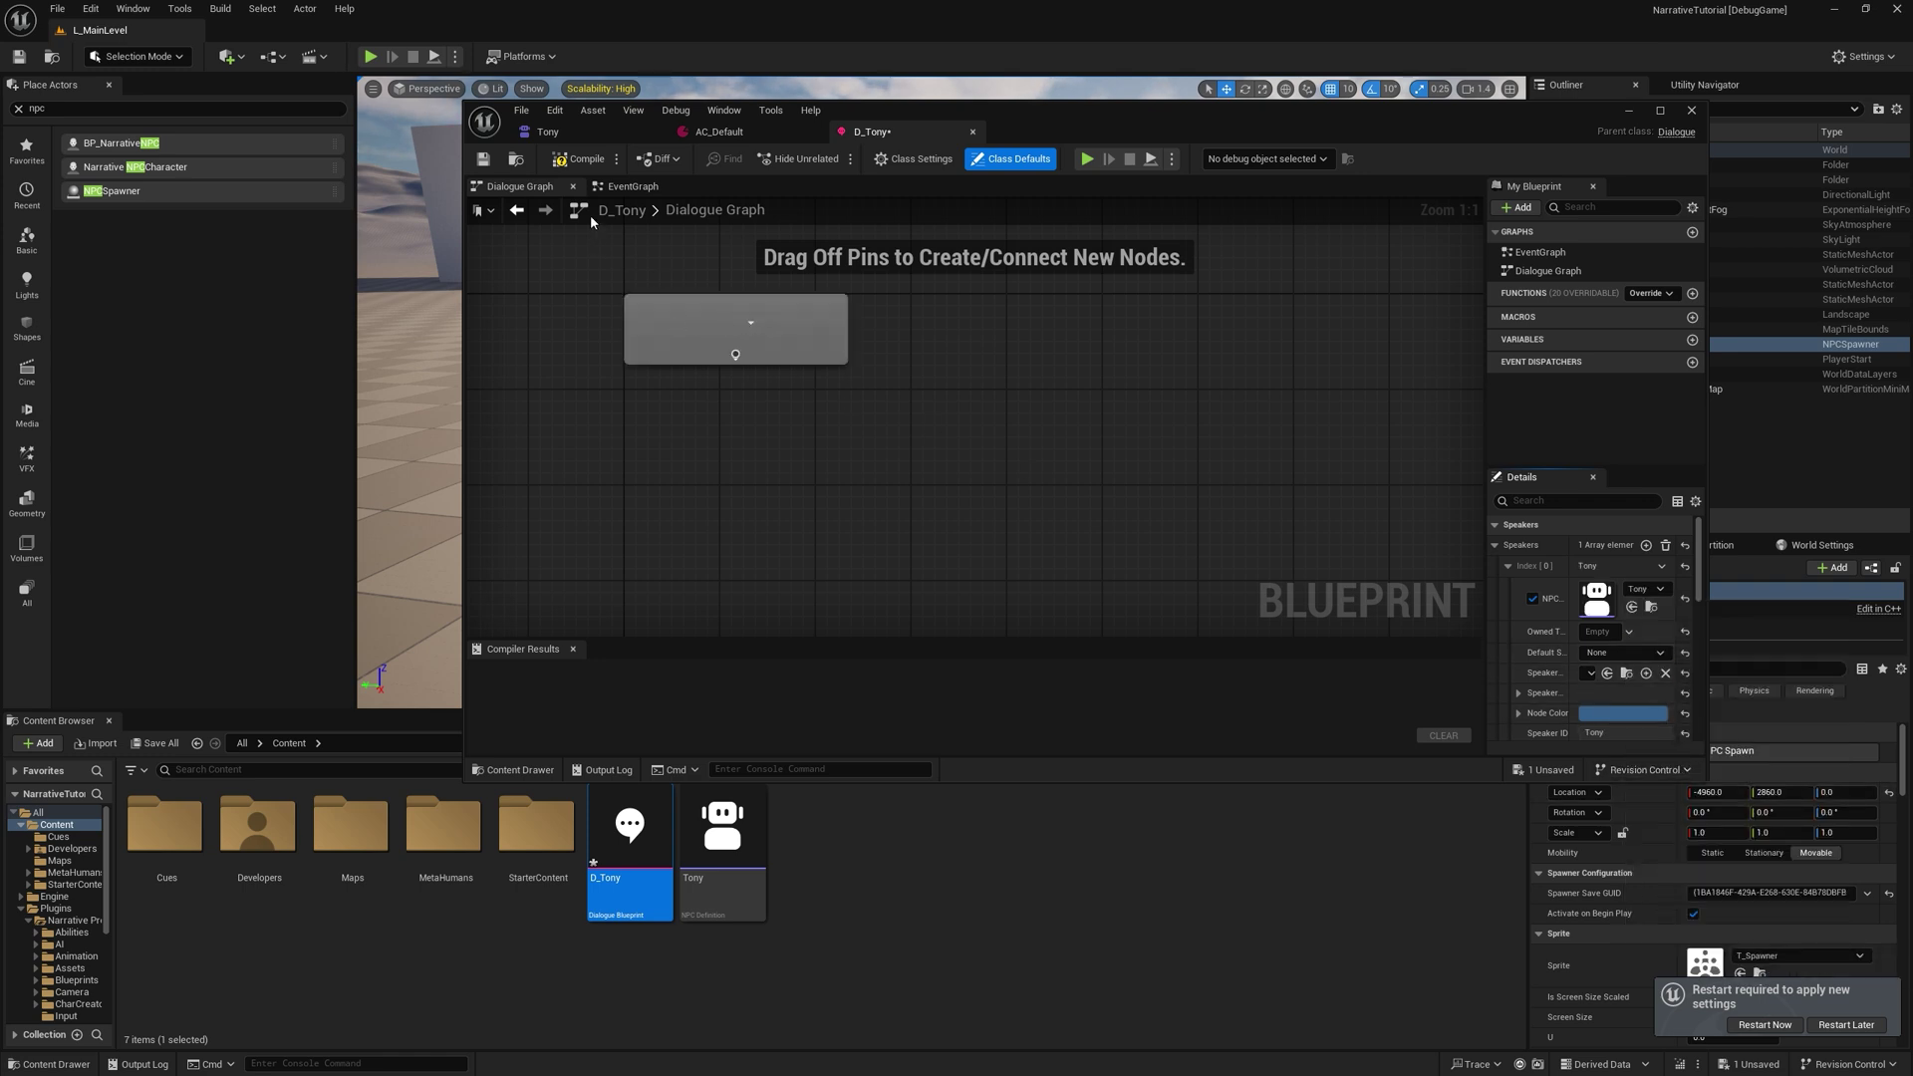
Step: Compile the D_Tony dialogue and make Tony the speaker of the root node with the line "Hi, i'm Tony."
left_click(578, 161)
mouse_move(784, 347)
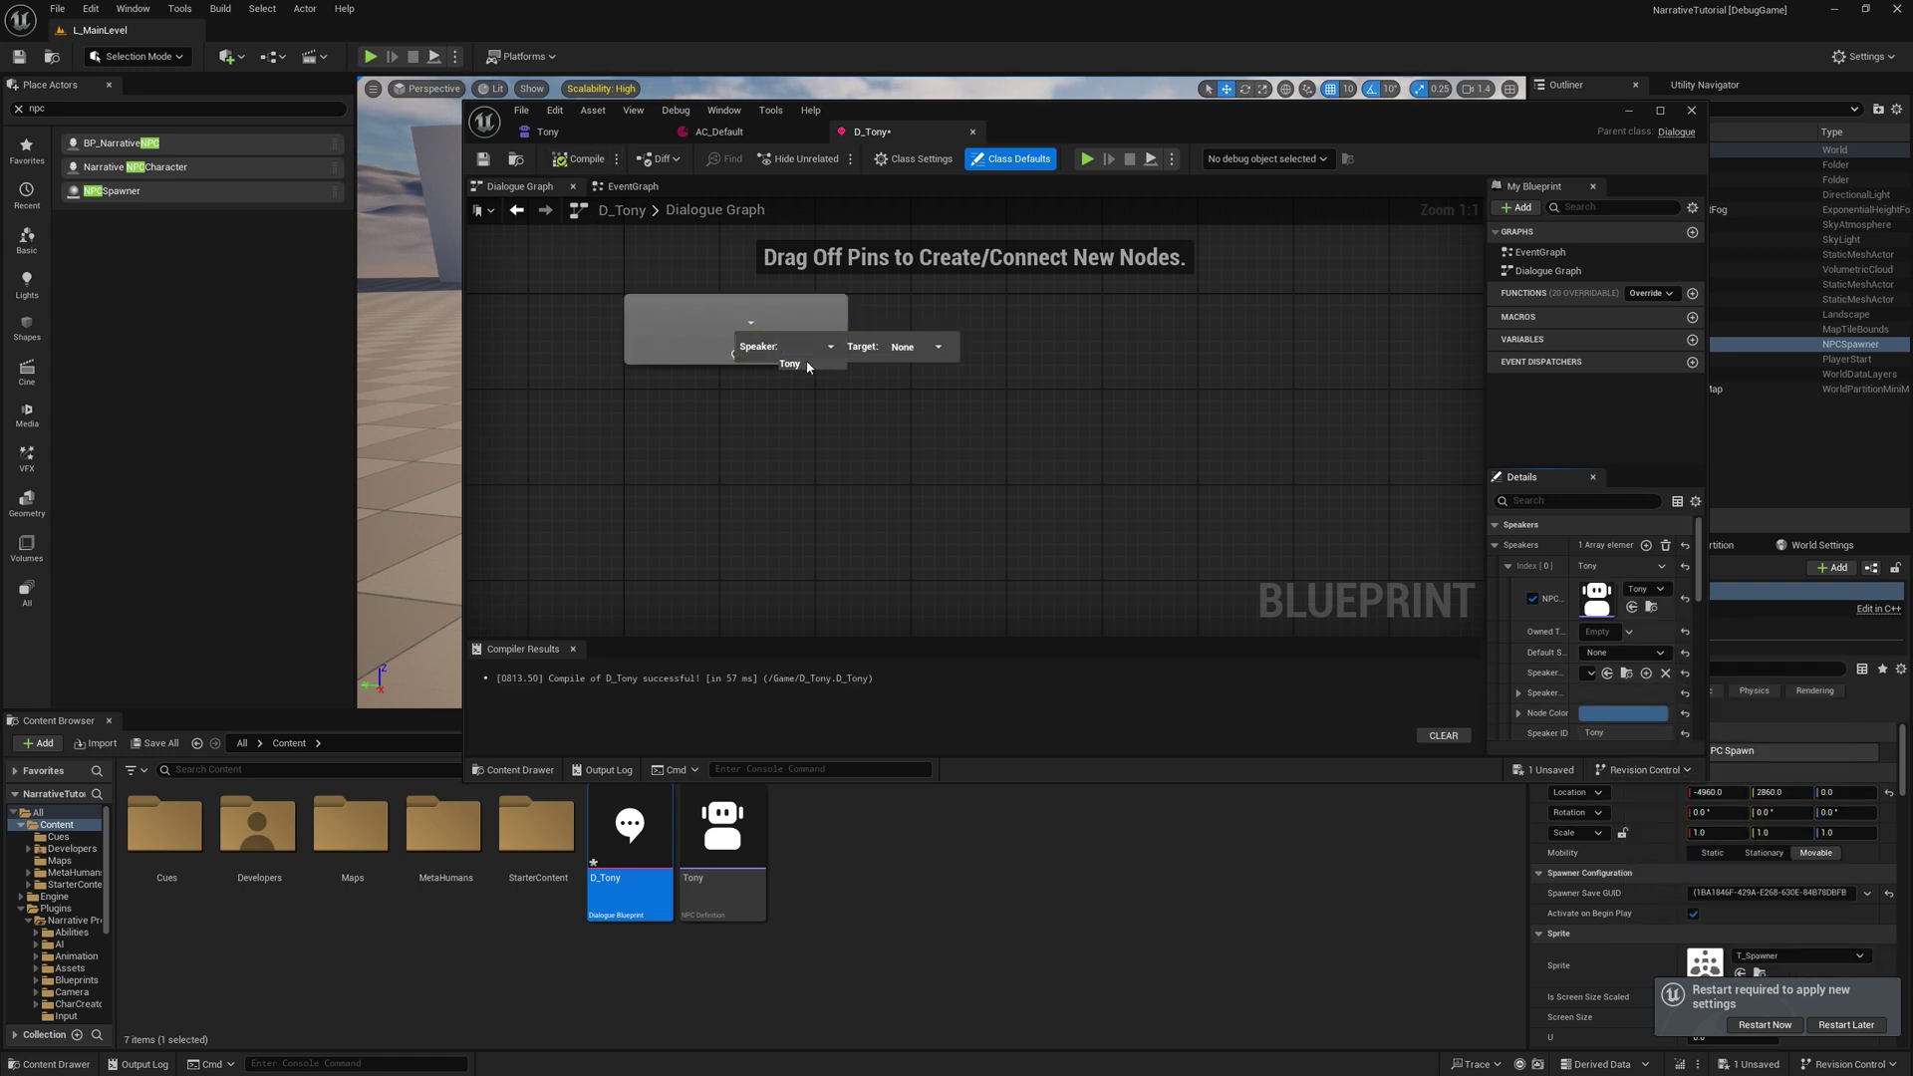
left_click_drag(682, 349, 885, 301)
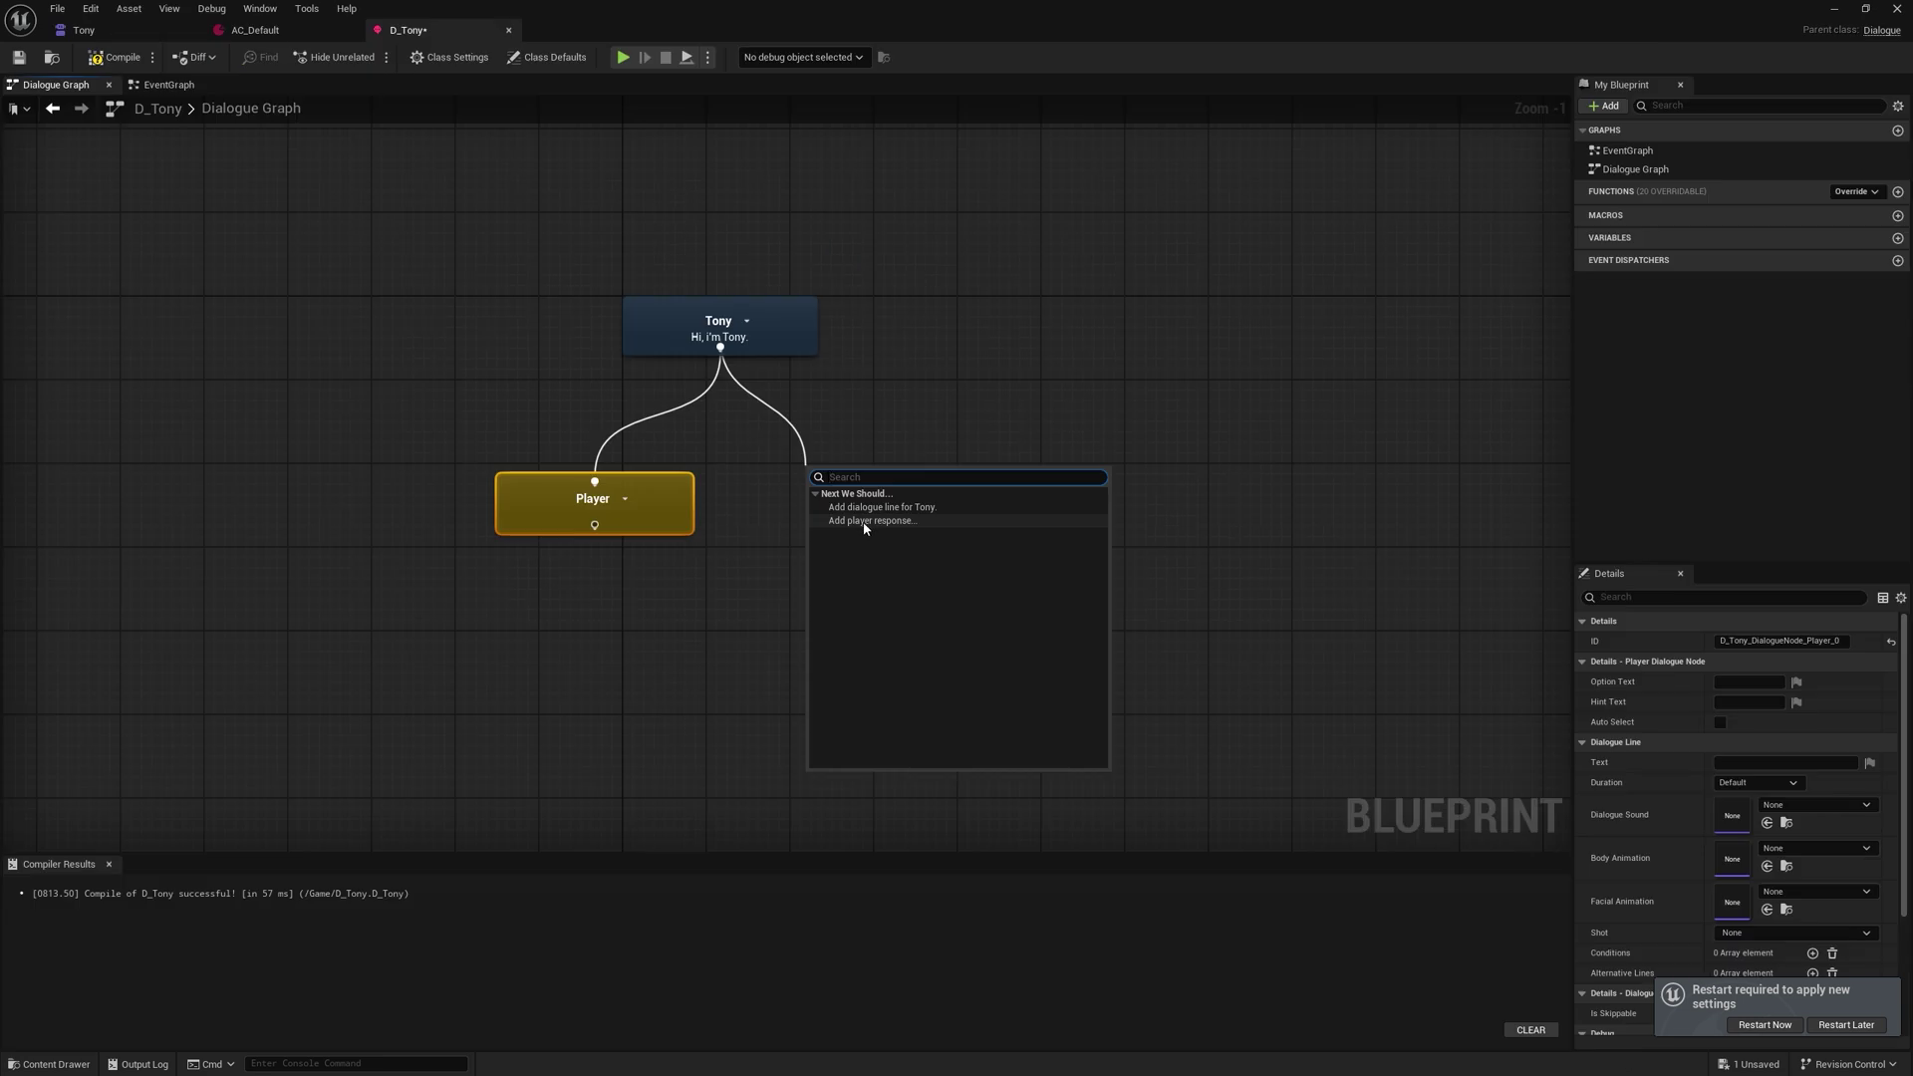
Step: Branch Tony's greeting into two side-by-side player responses reading "Nice to meet you." and "Goodbye"
left_click(865, 522)
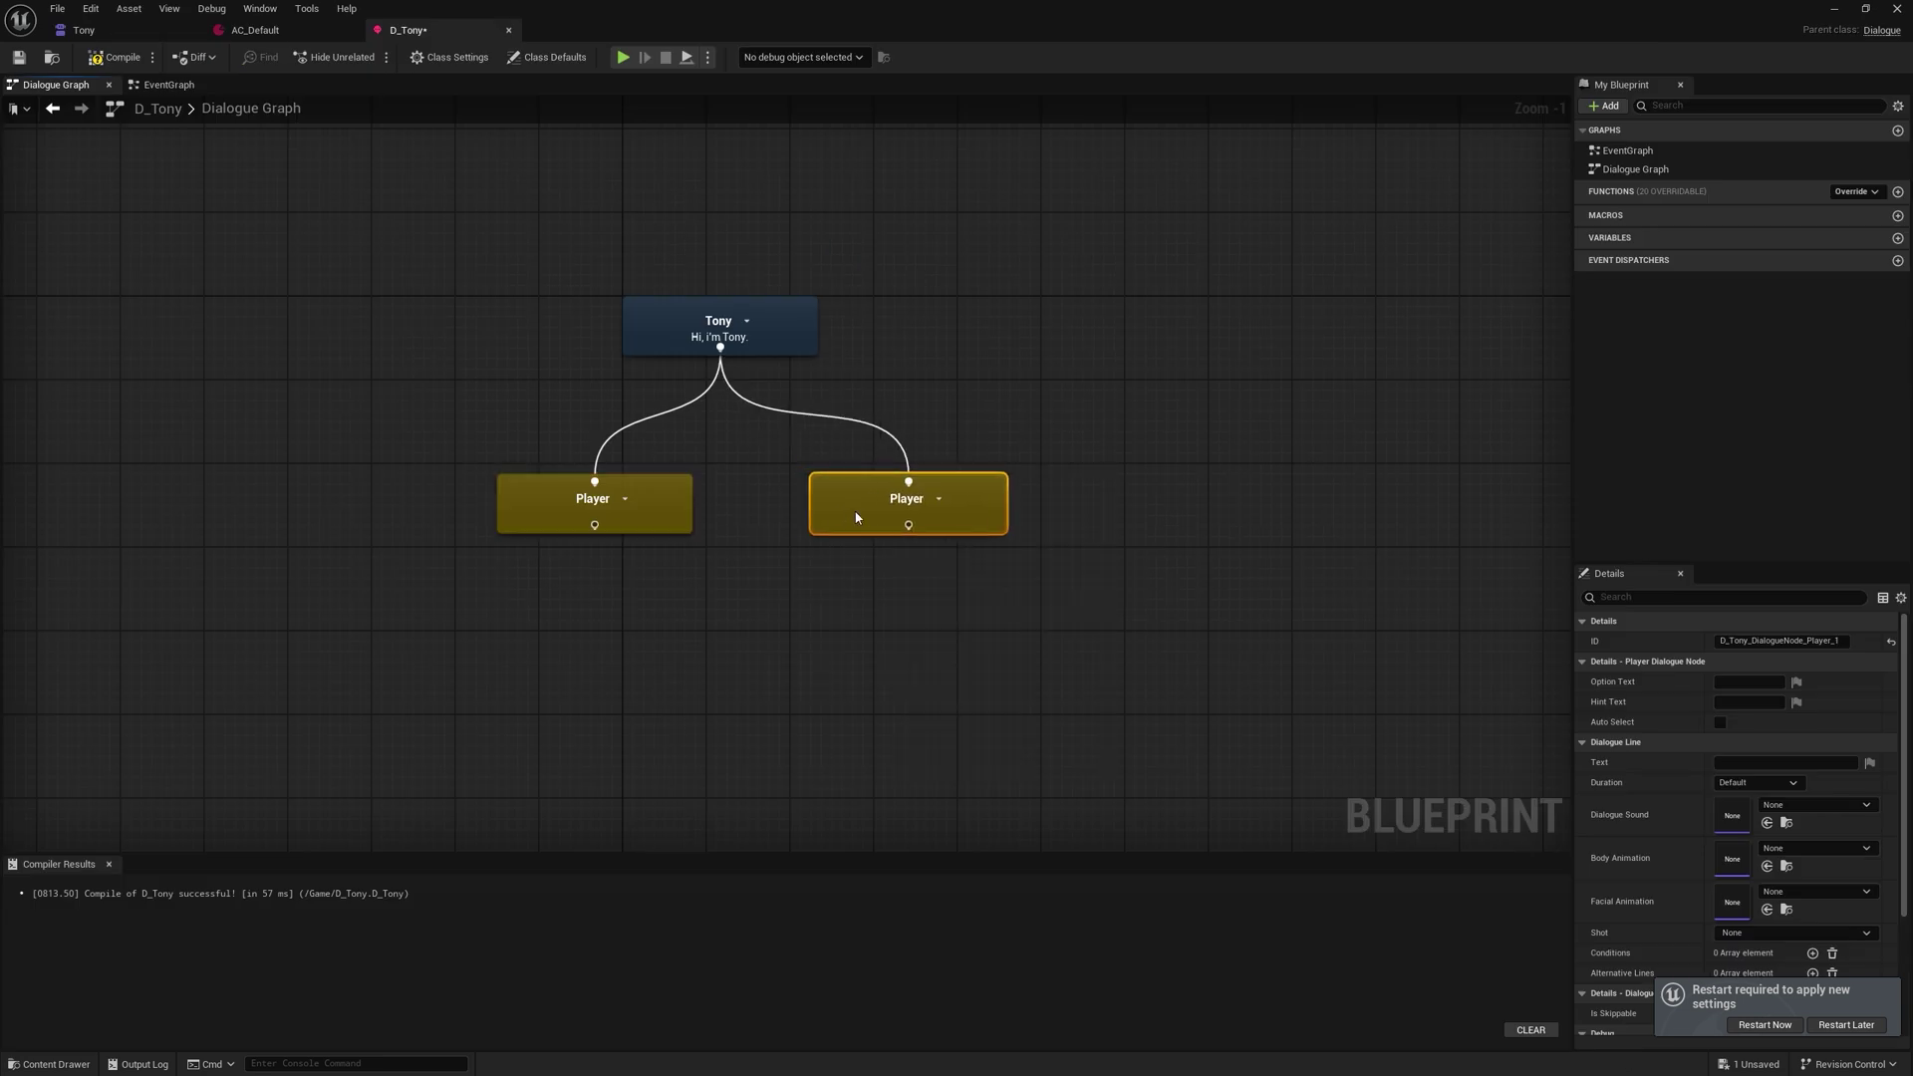
left_click_drag(845, 511, 793, 512)
left_click_drag(496, 627, 927, 457)
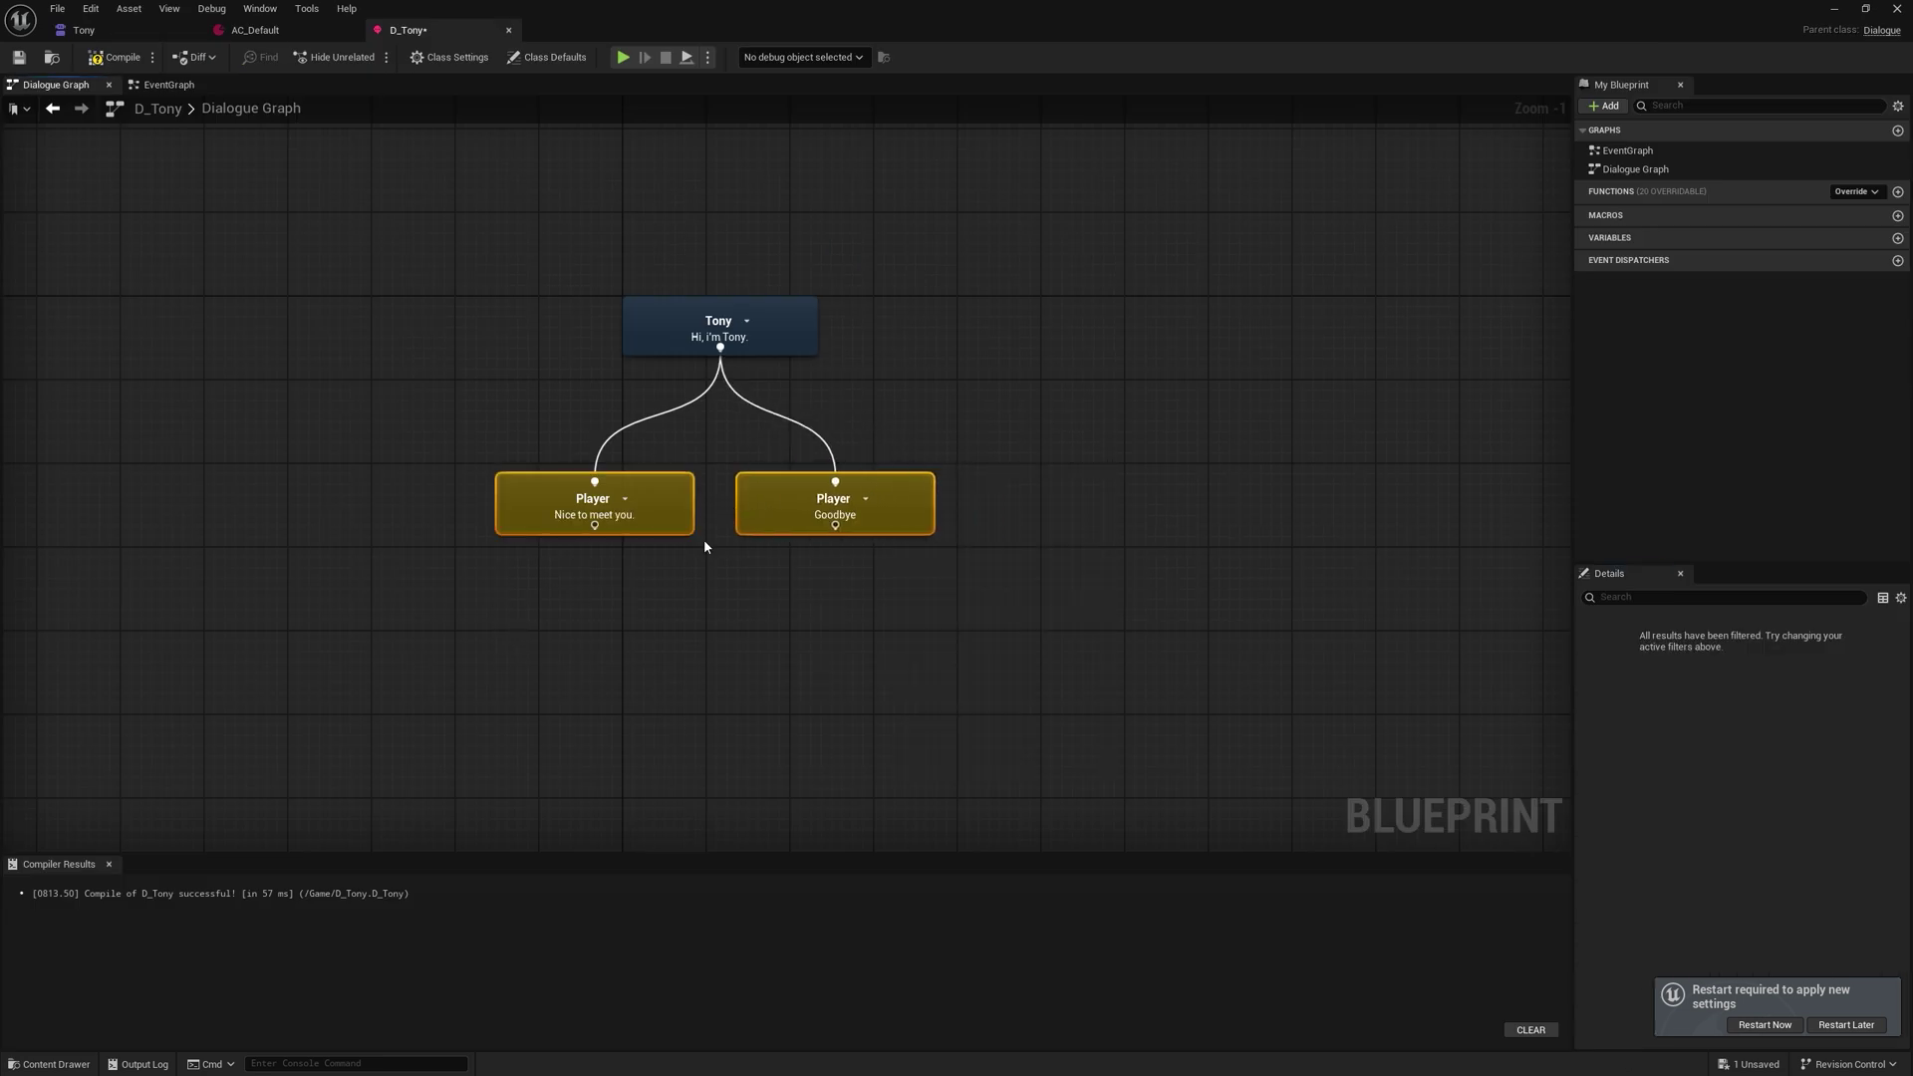
Step: Add a Tony dialogue line reading "You too!" below the "Nice to meet you." response
left_click(833, 538)
left_click(594, 570)
left_click_drag(594, 527, 581, 619)
left_click(636, 659)
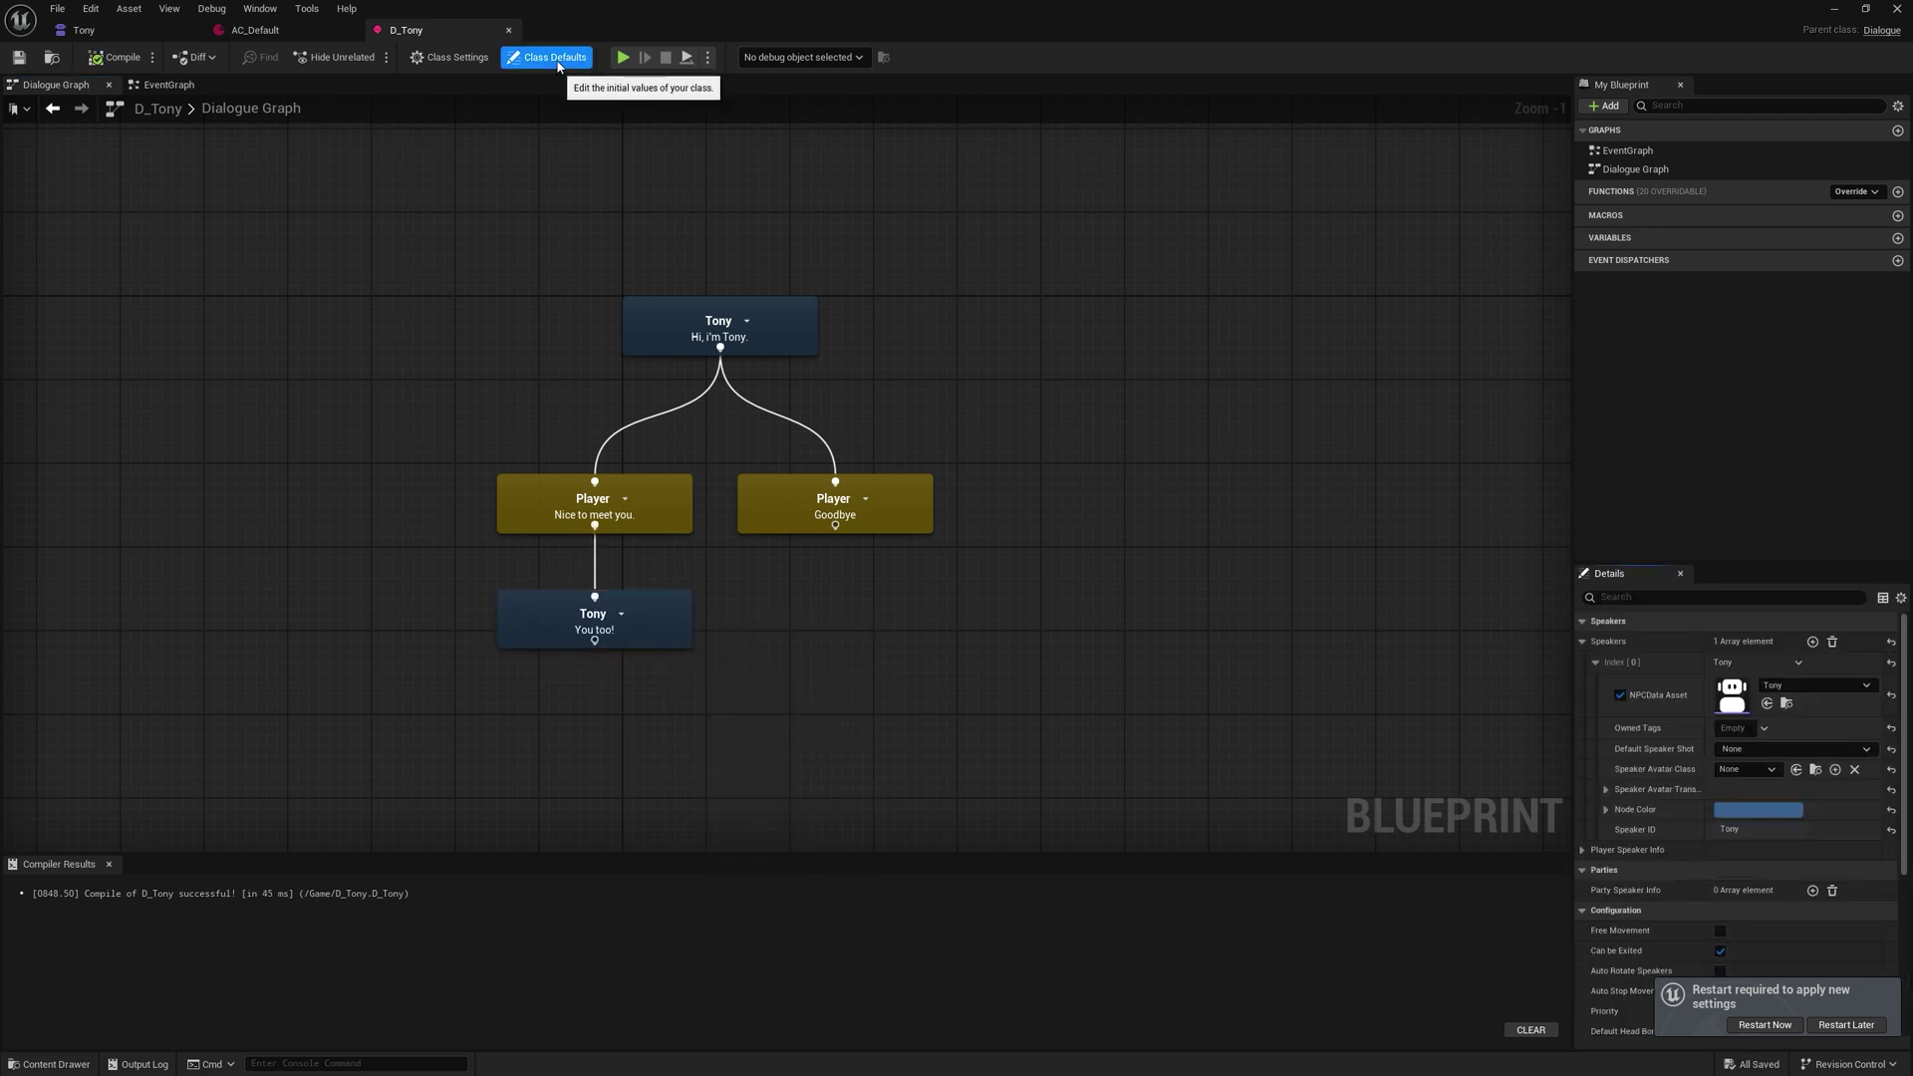
Step: Set the default dialogue shot in D_Tony's class defaults to Medium, save the dialogue and return to the level
left_click(549, 57)
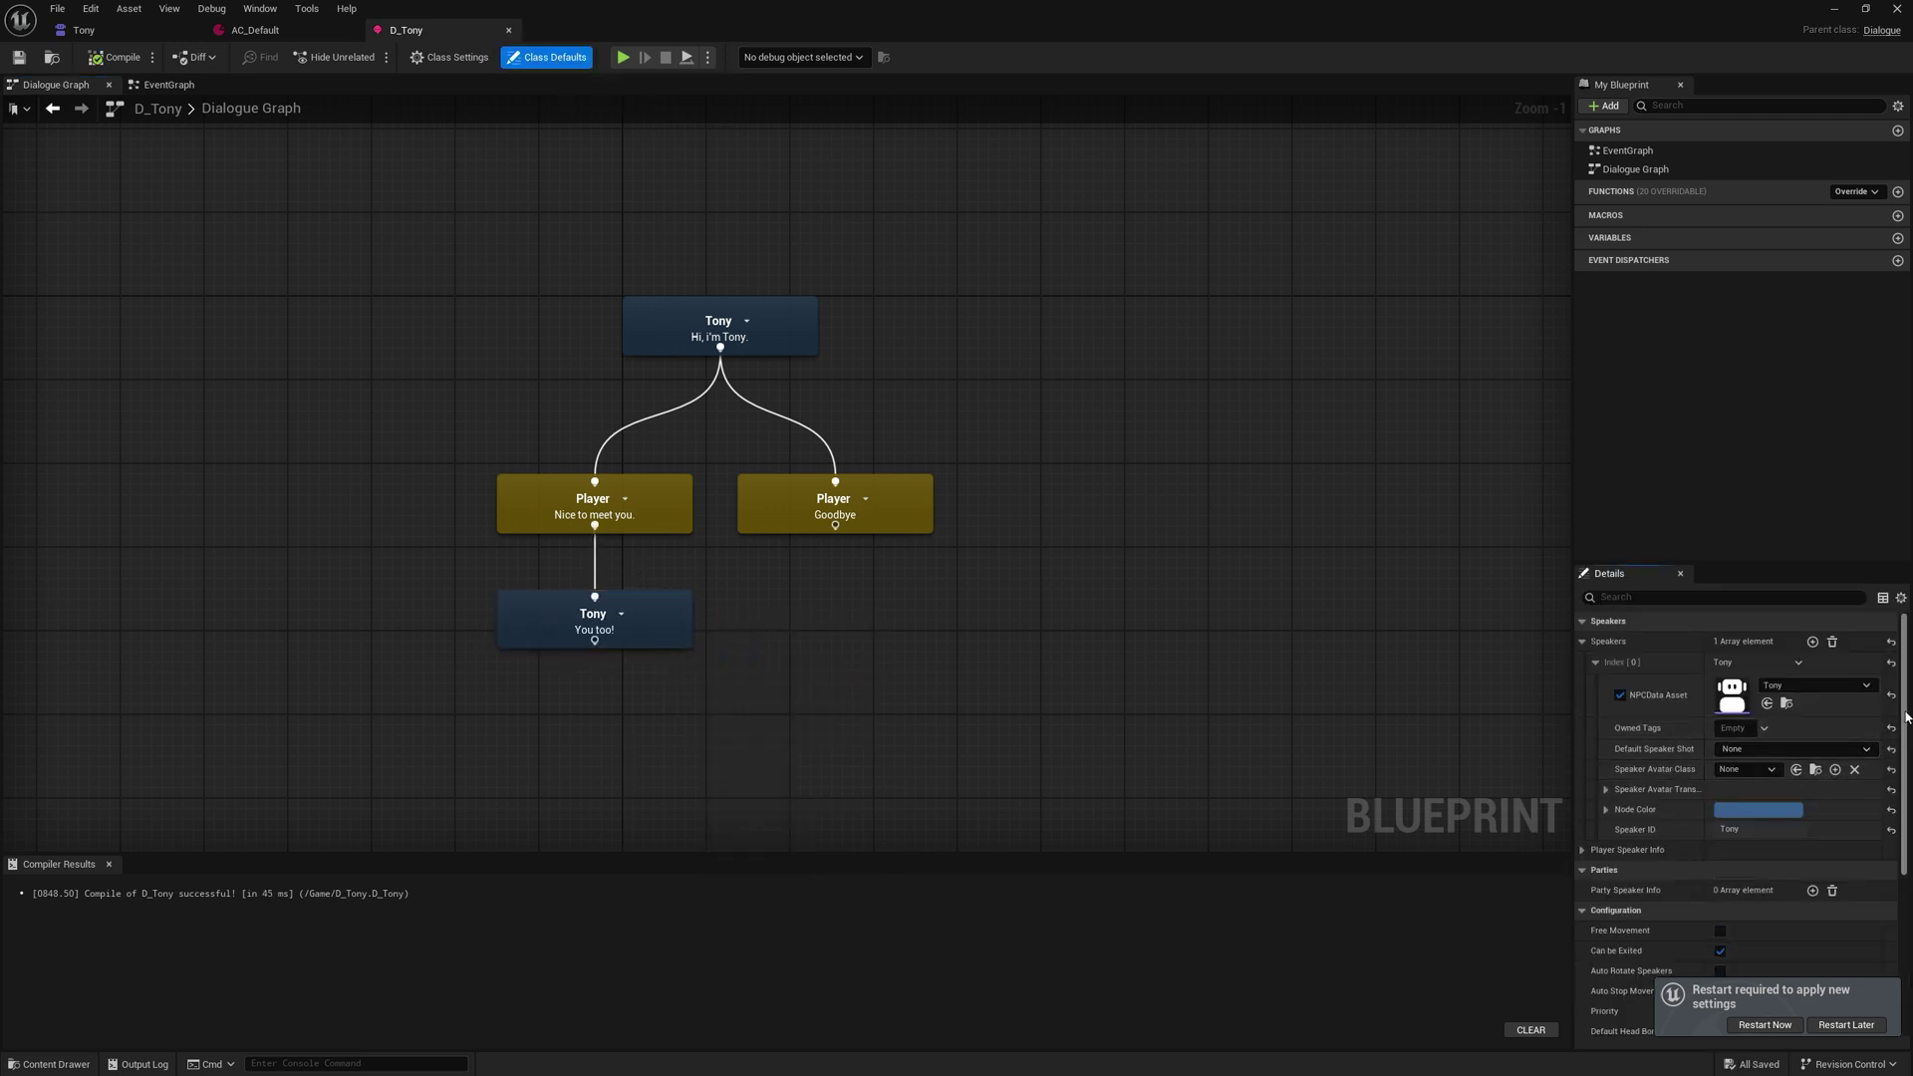
left_click_drag(1906, 715, 1901, 1054)
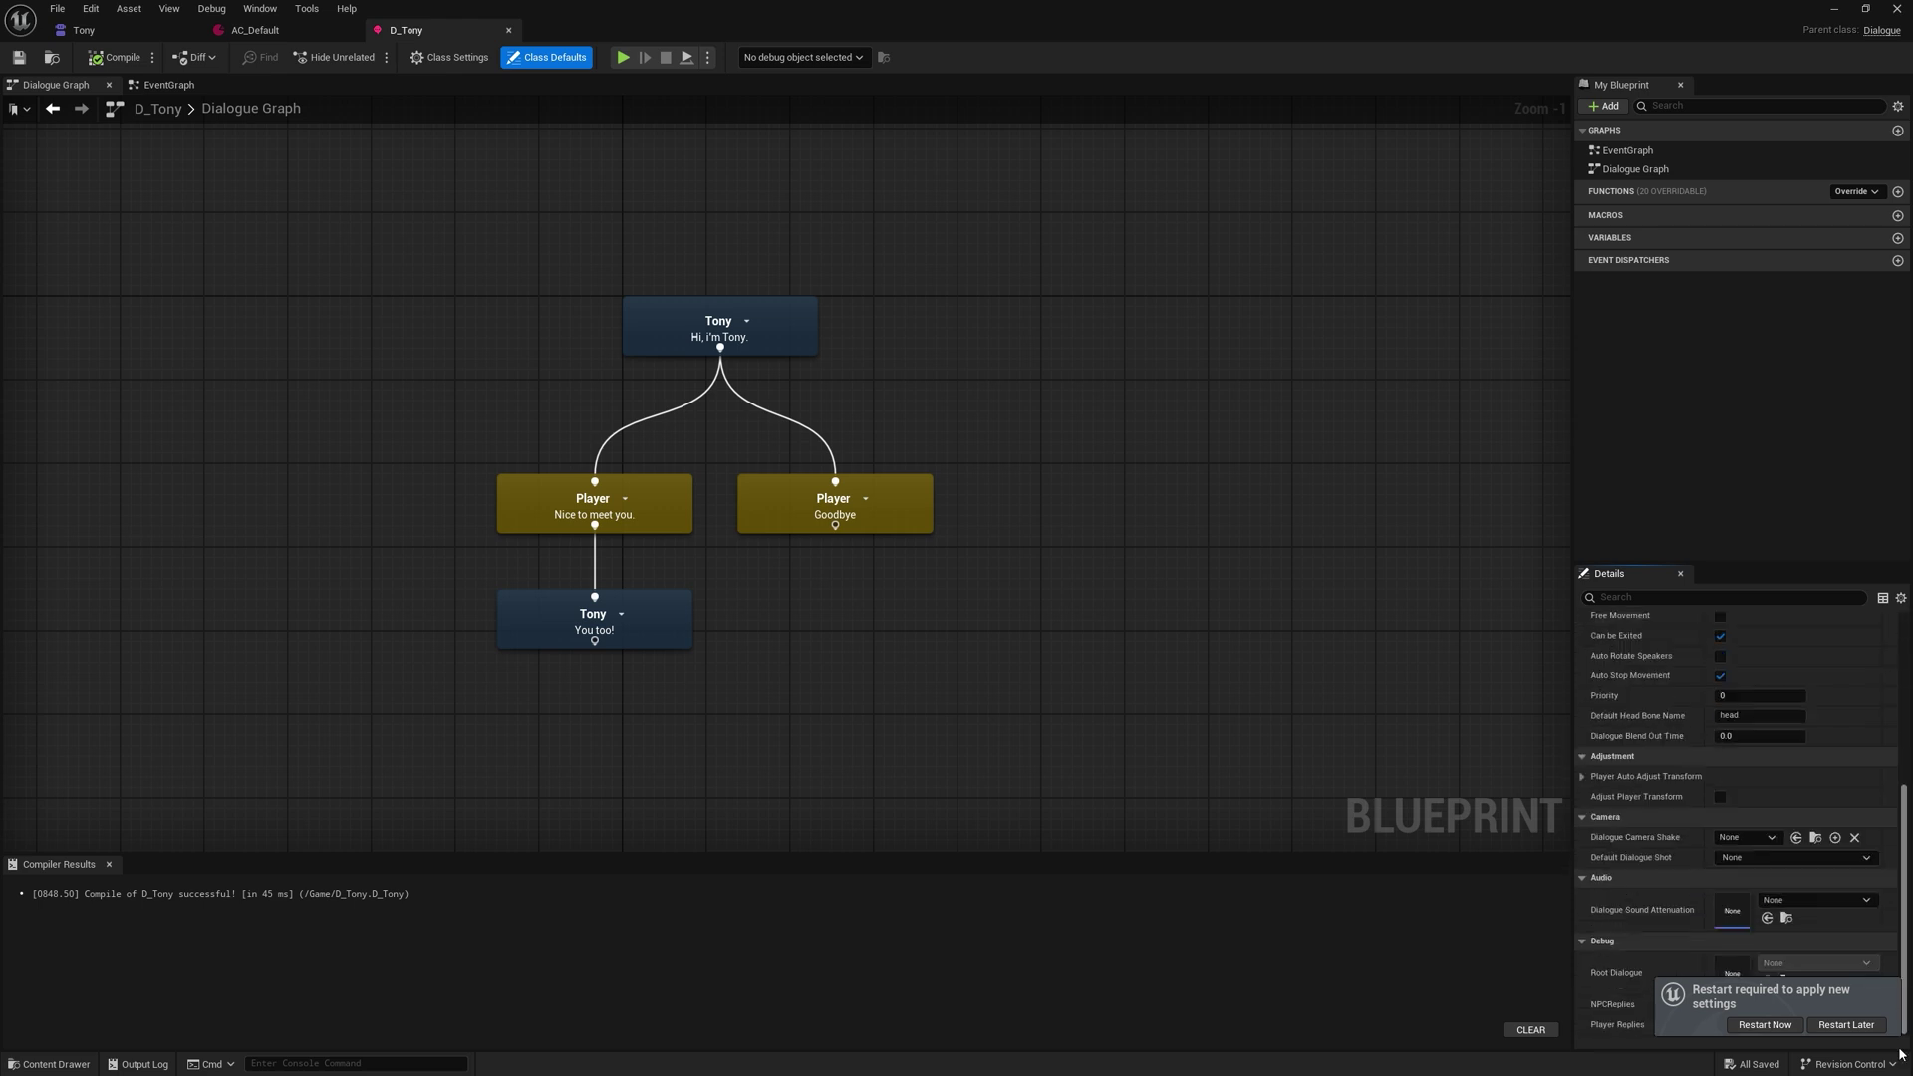
left_click(1747, 859)
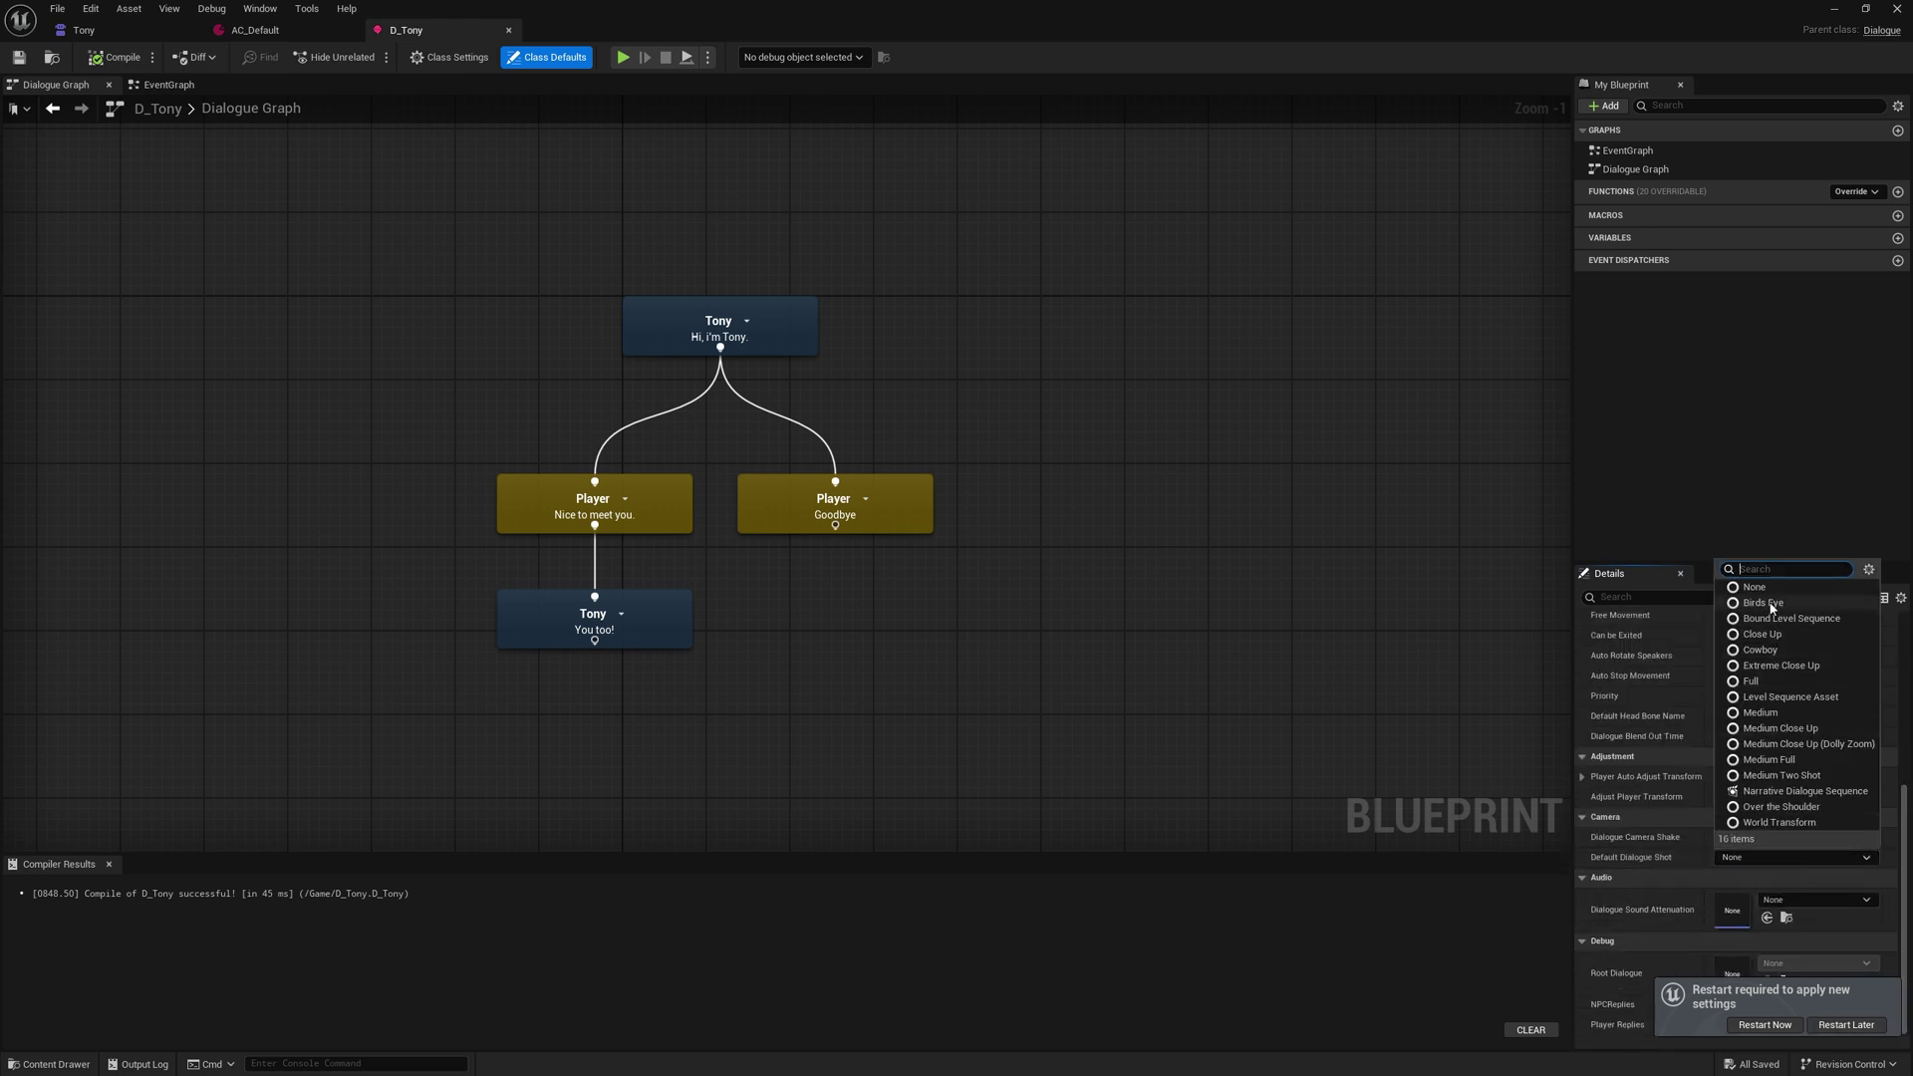
left_click(1761, 712)
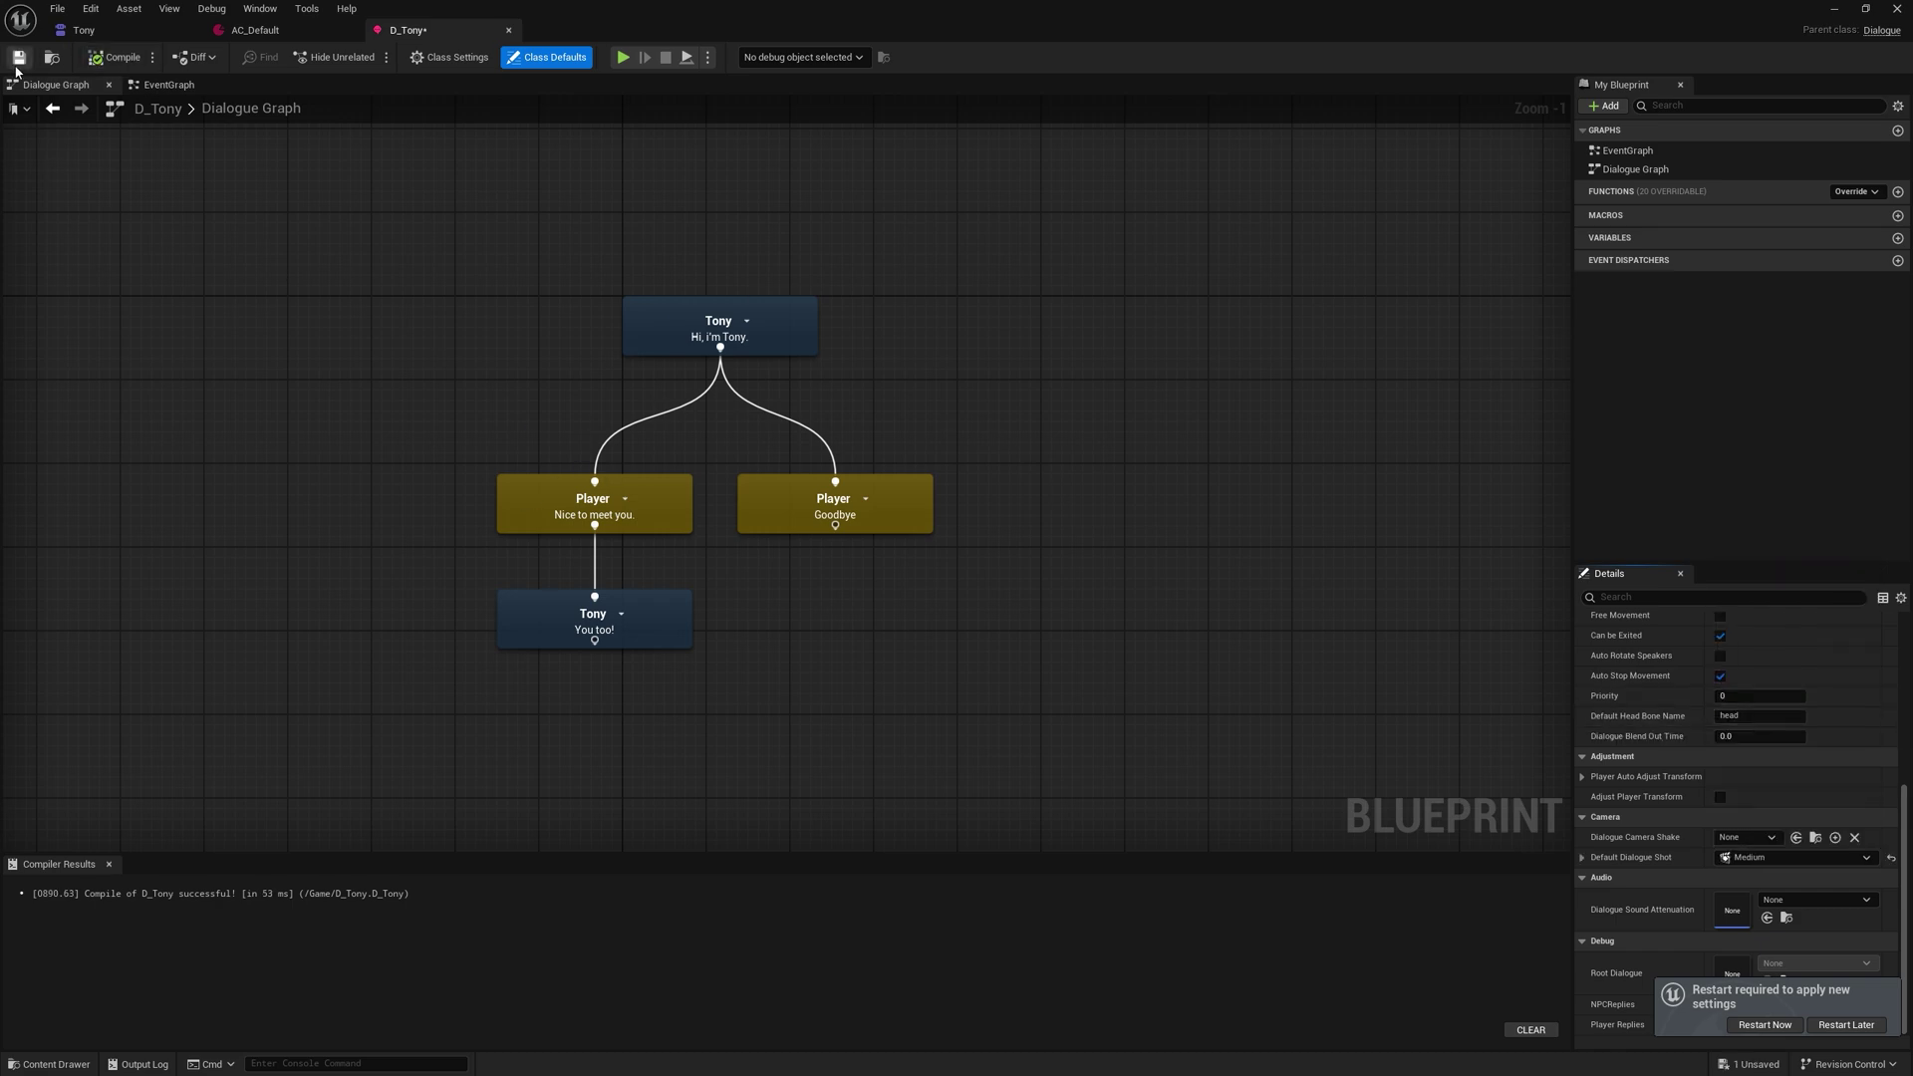
left_click(1836, 10)
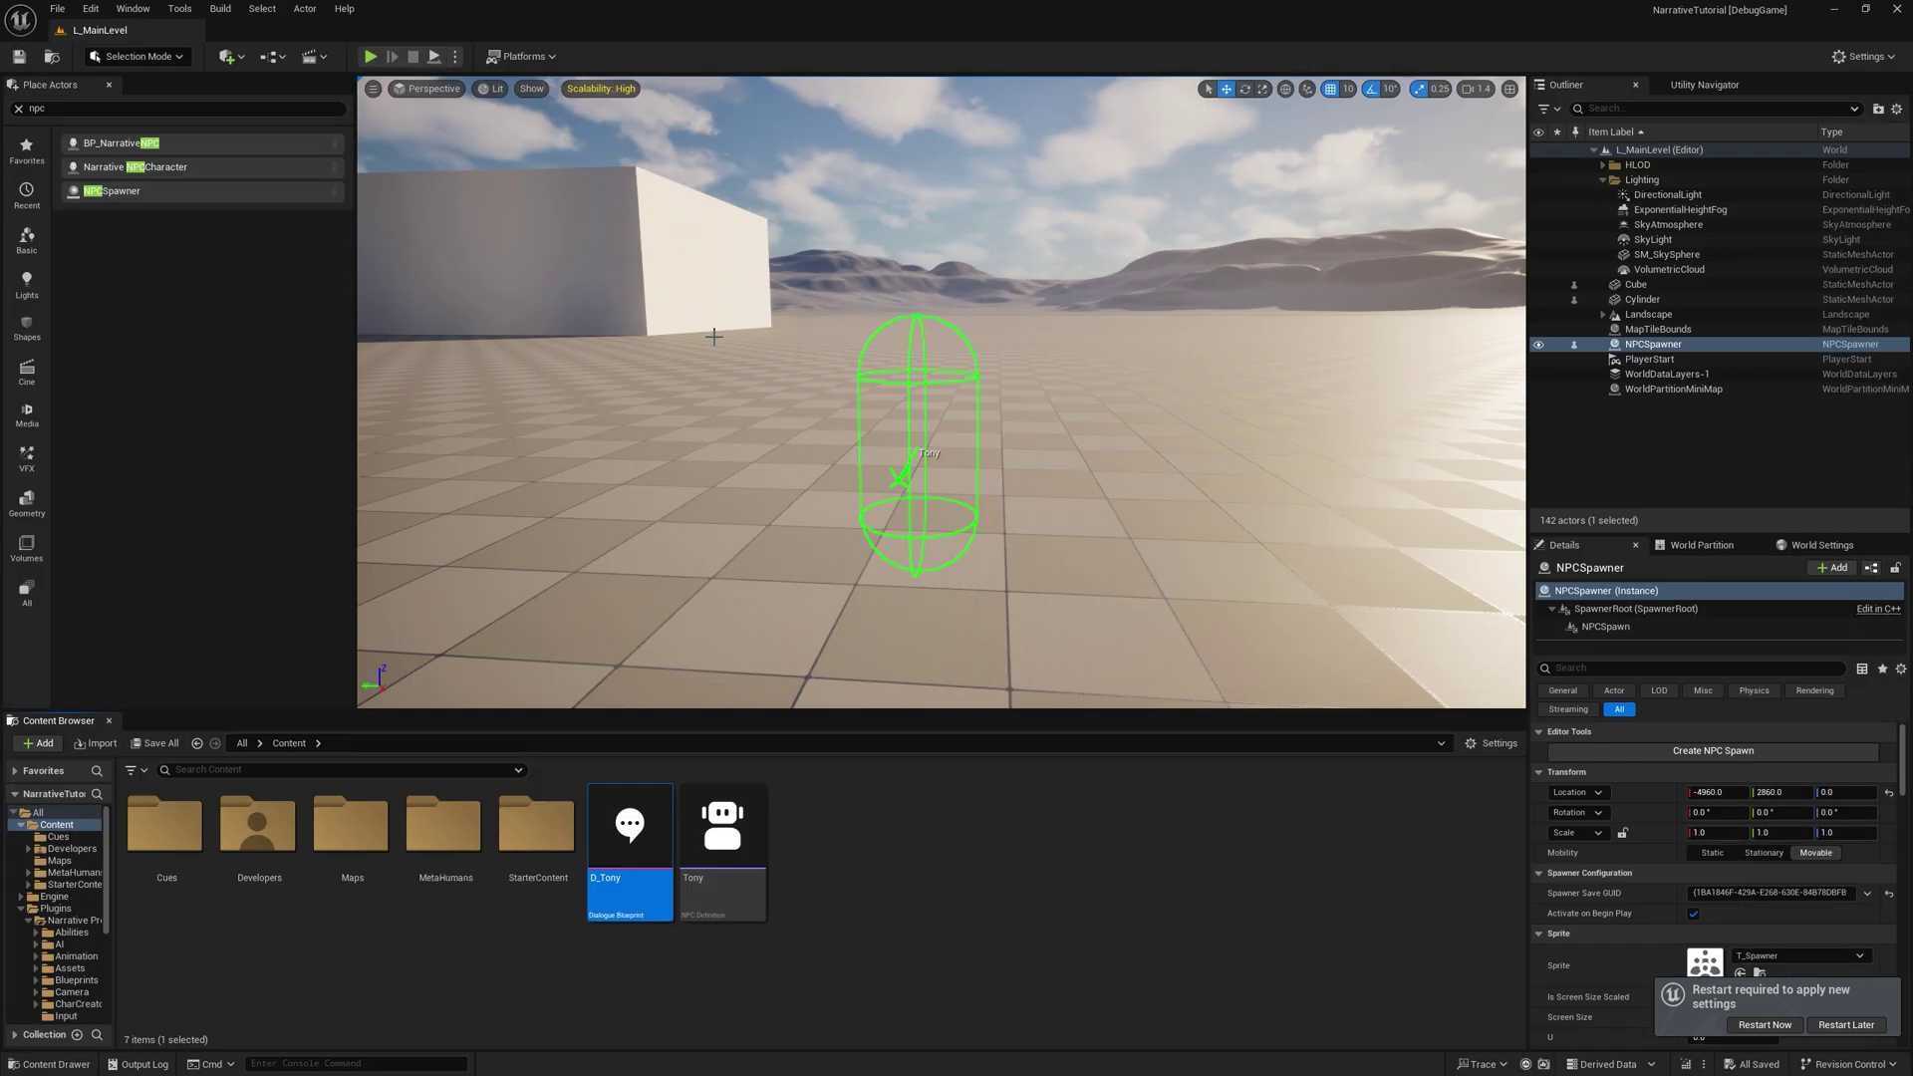
Step: Play the level, talk to Tony and answer "Nice to meet you." to test the dialogue, and end the play session
key("alt+p")
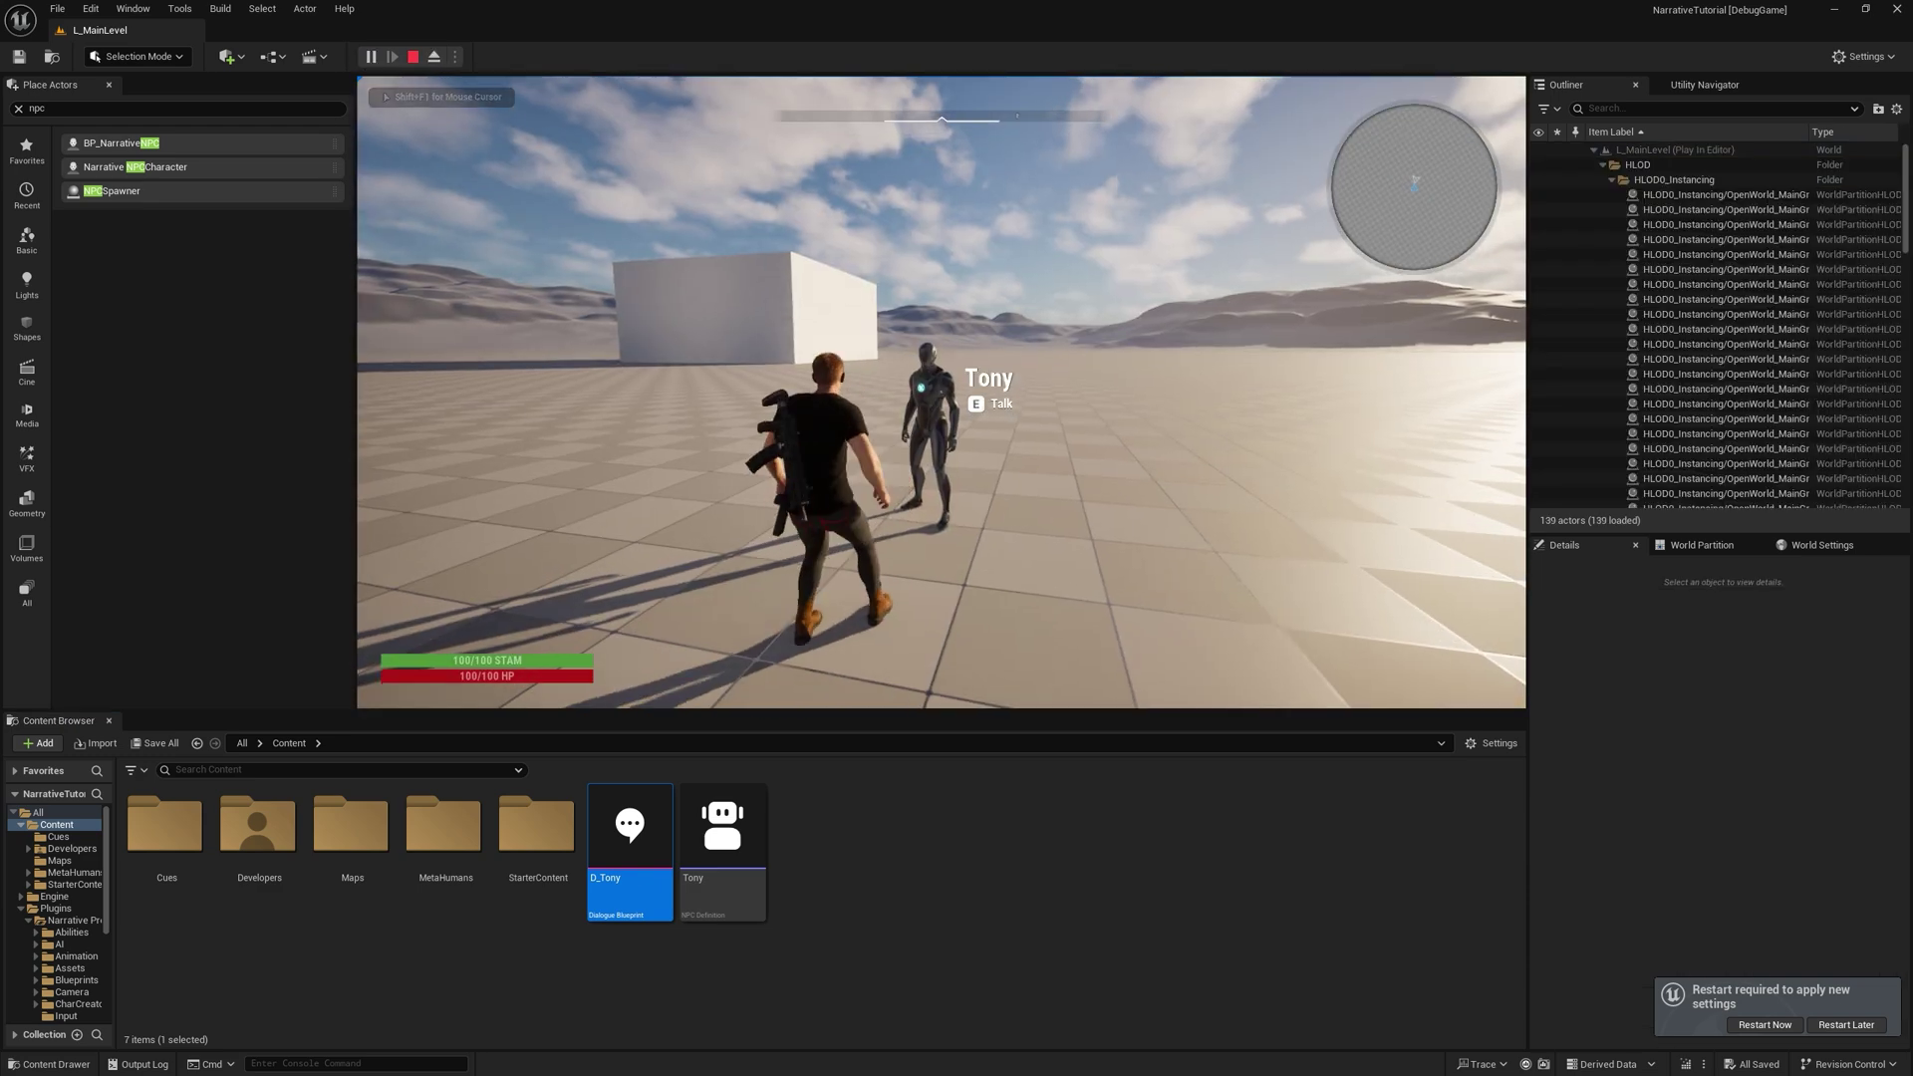
key("e")
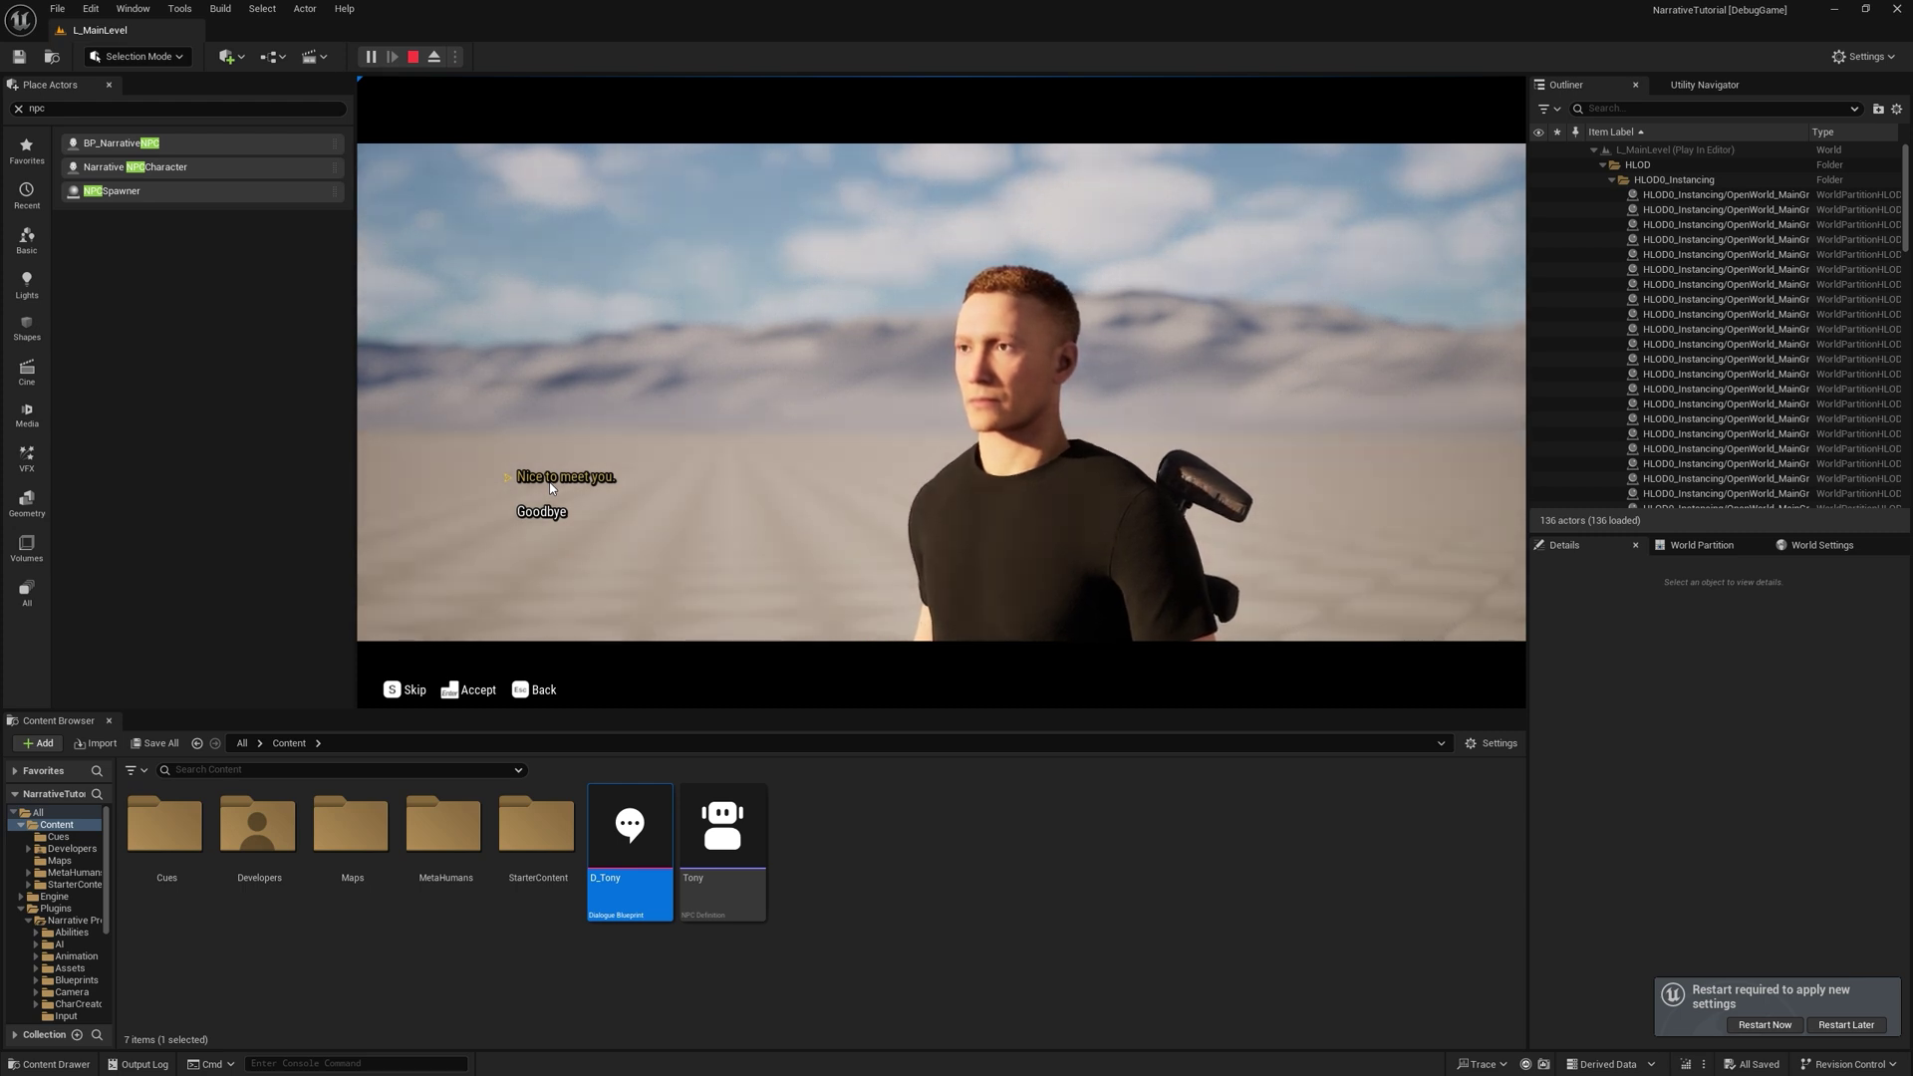
left_click(551, 487)
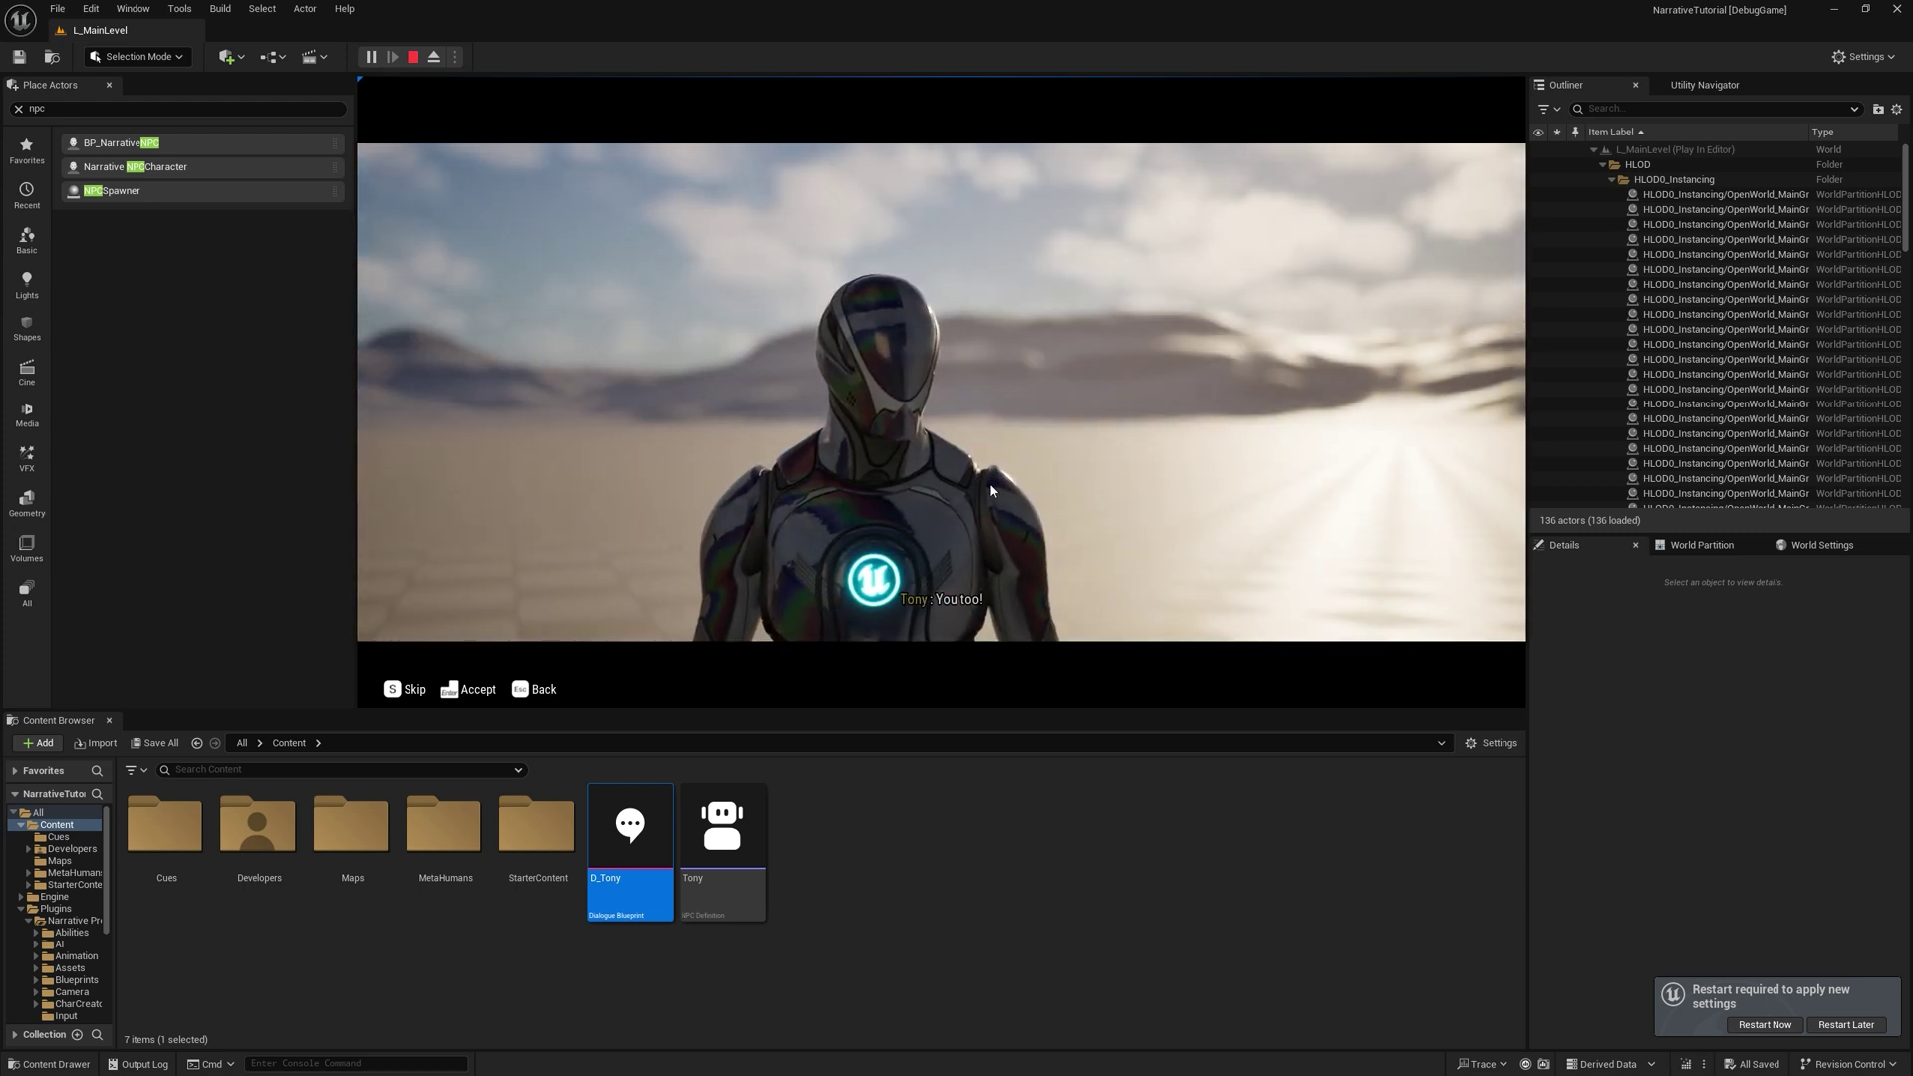
key("s")
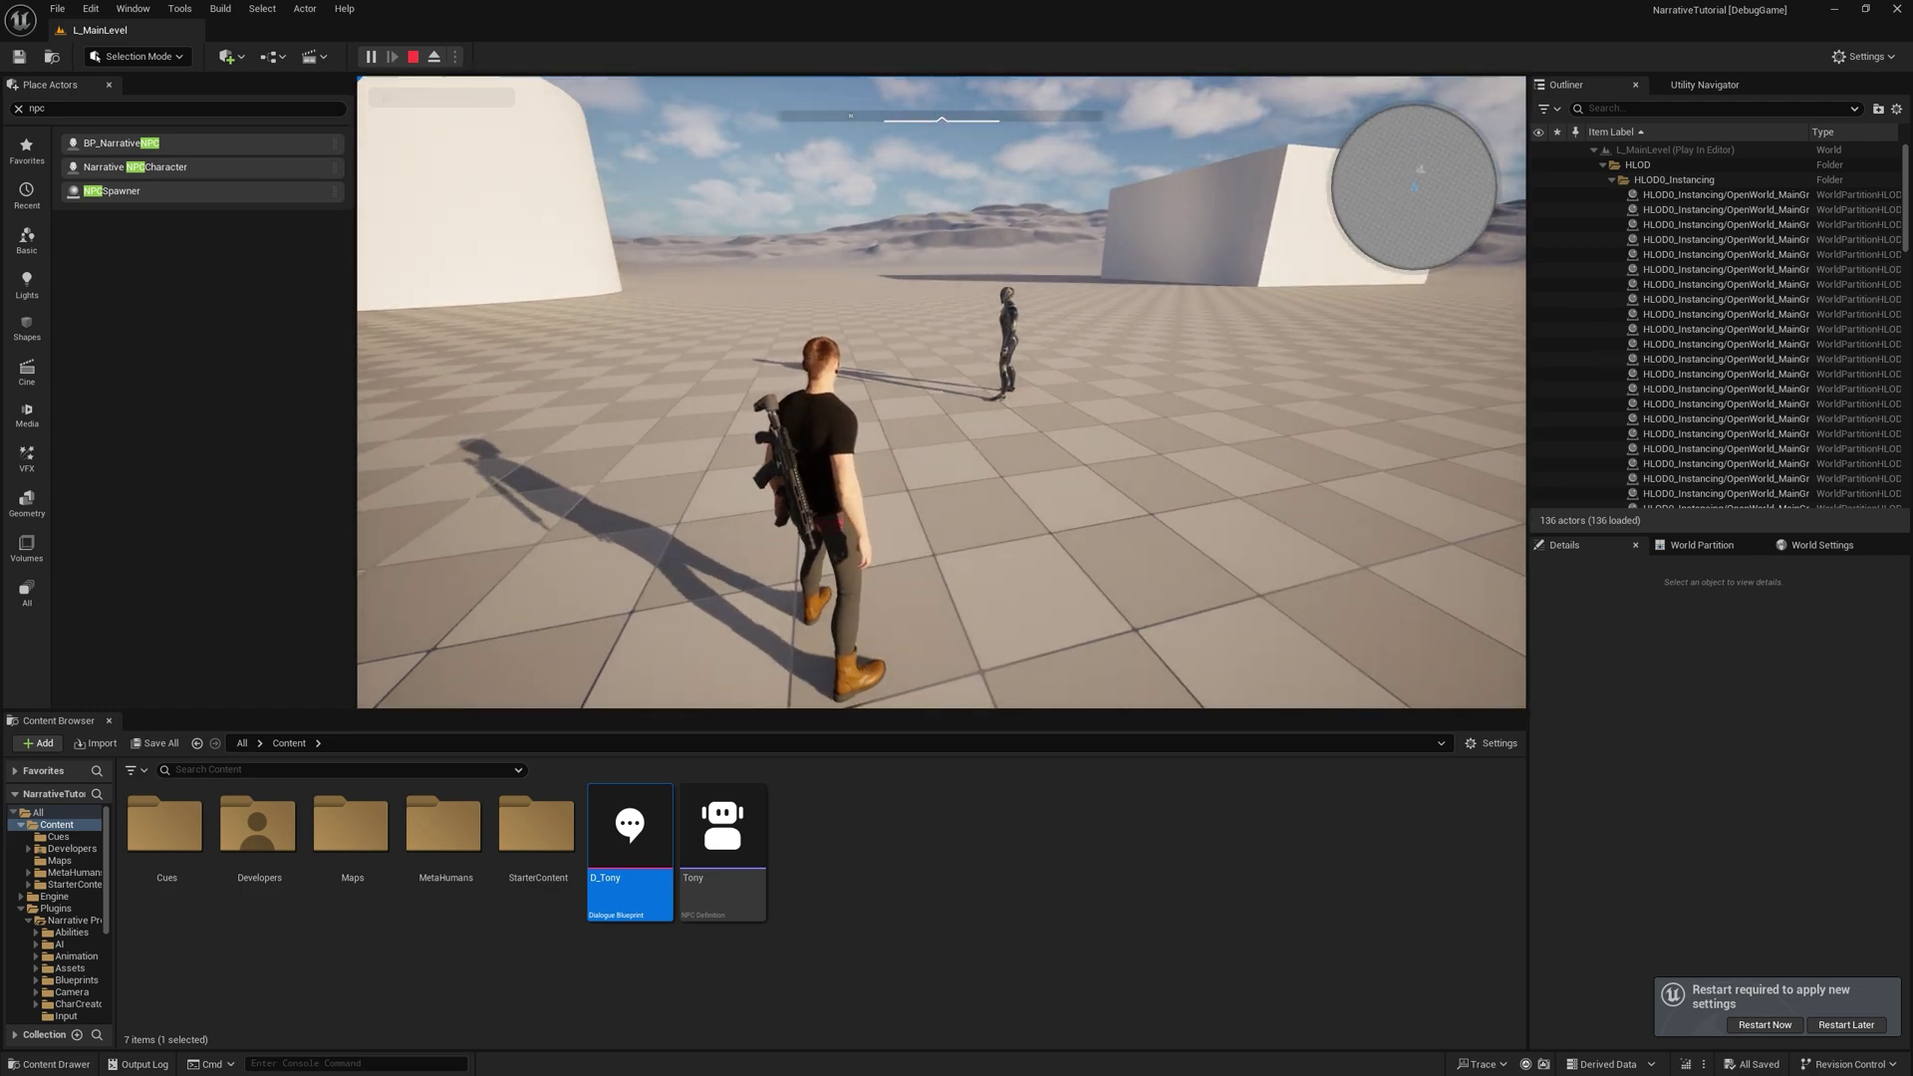
key("Escape")
scroll(842, 493, "down", 5)
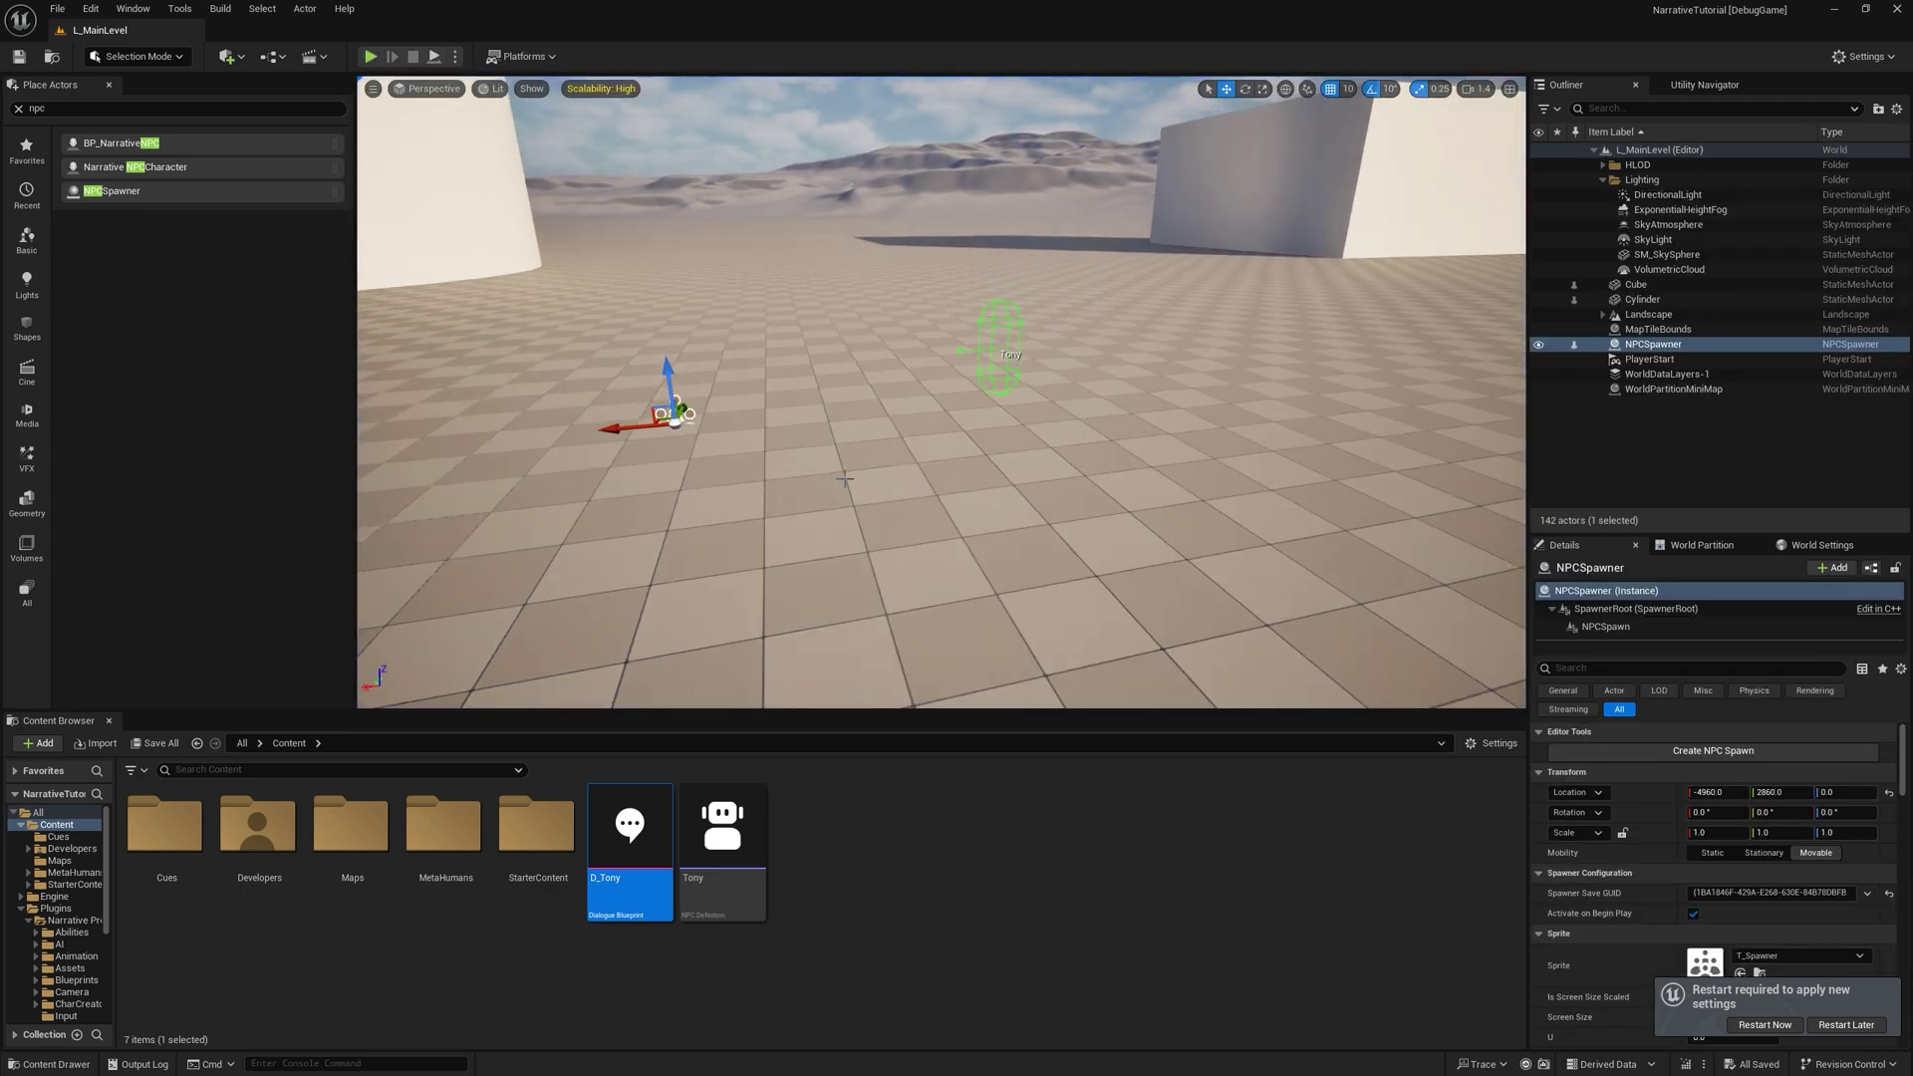